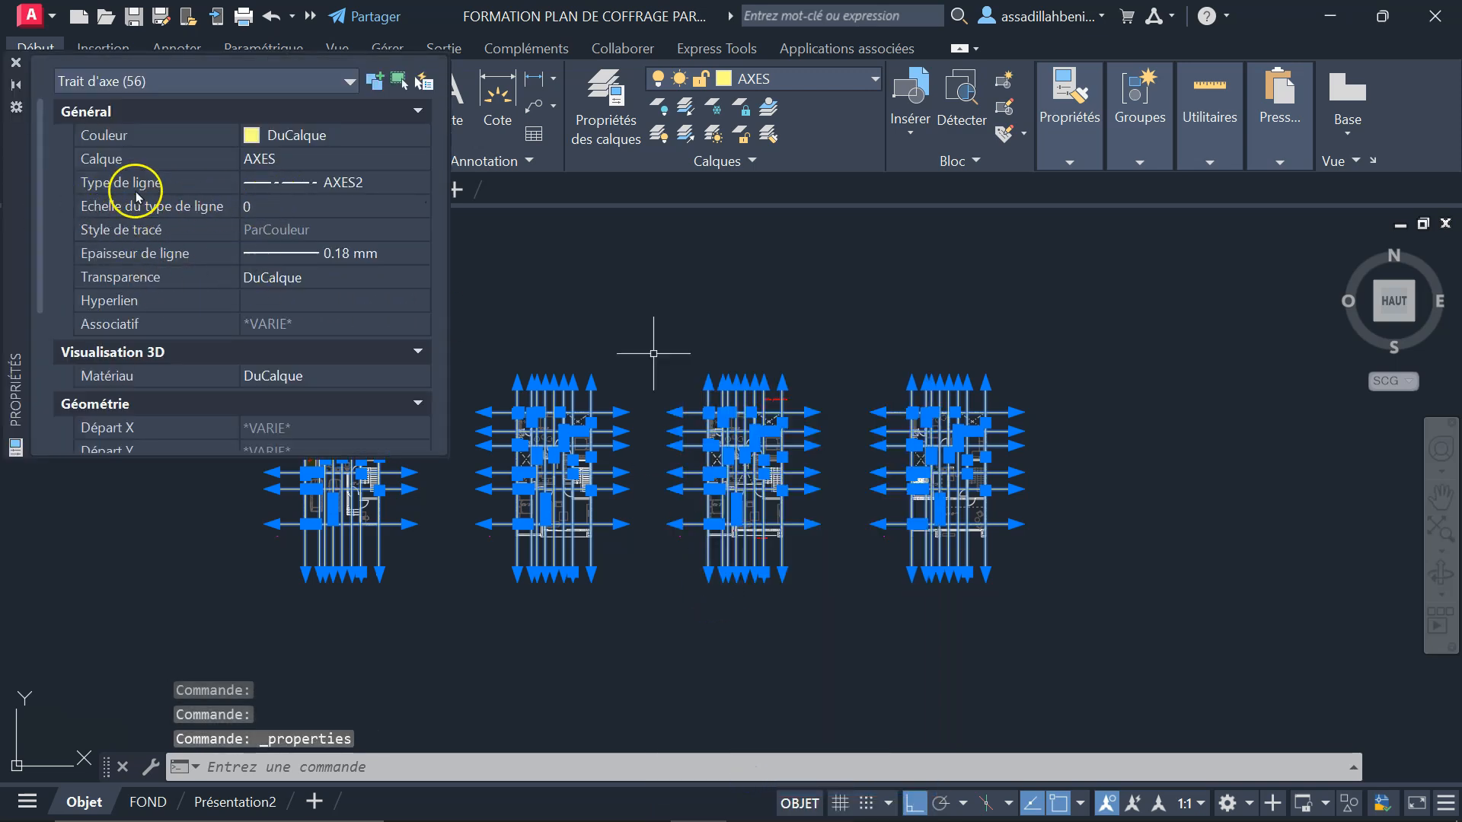
# - Set the linetype scale of all the selected axis lines to 40 and clear the selection
pyautogui.click(286, 204)
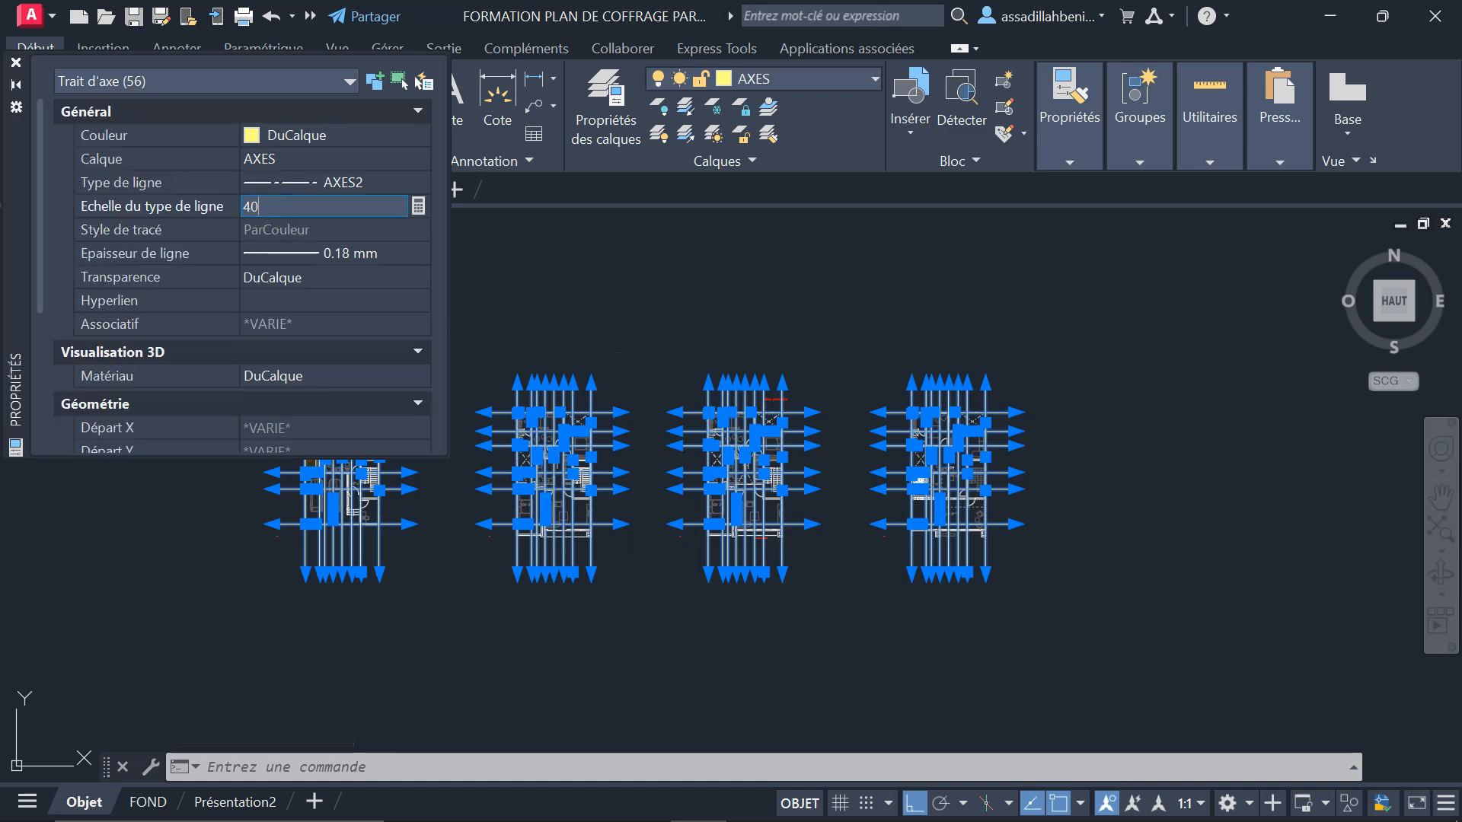
pyautogui.write('40')
pyautogui.press('Return')
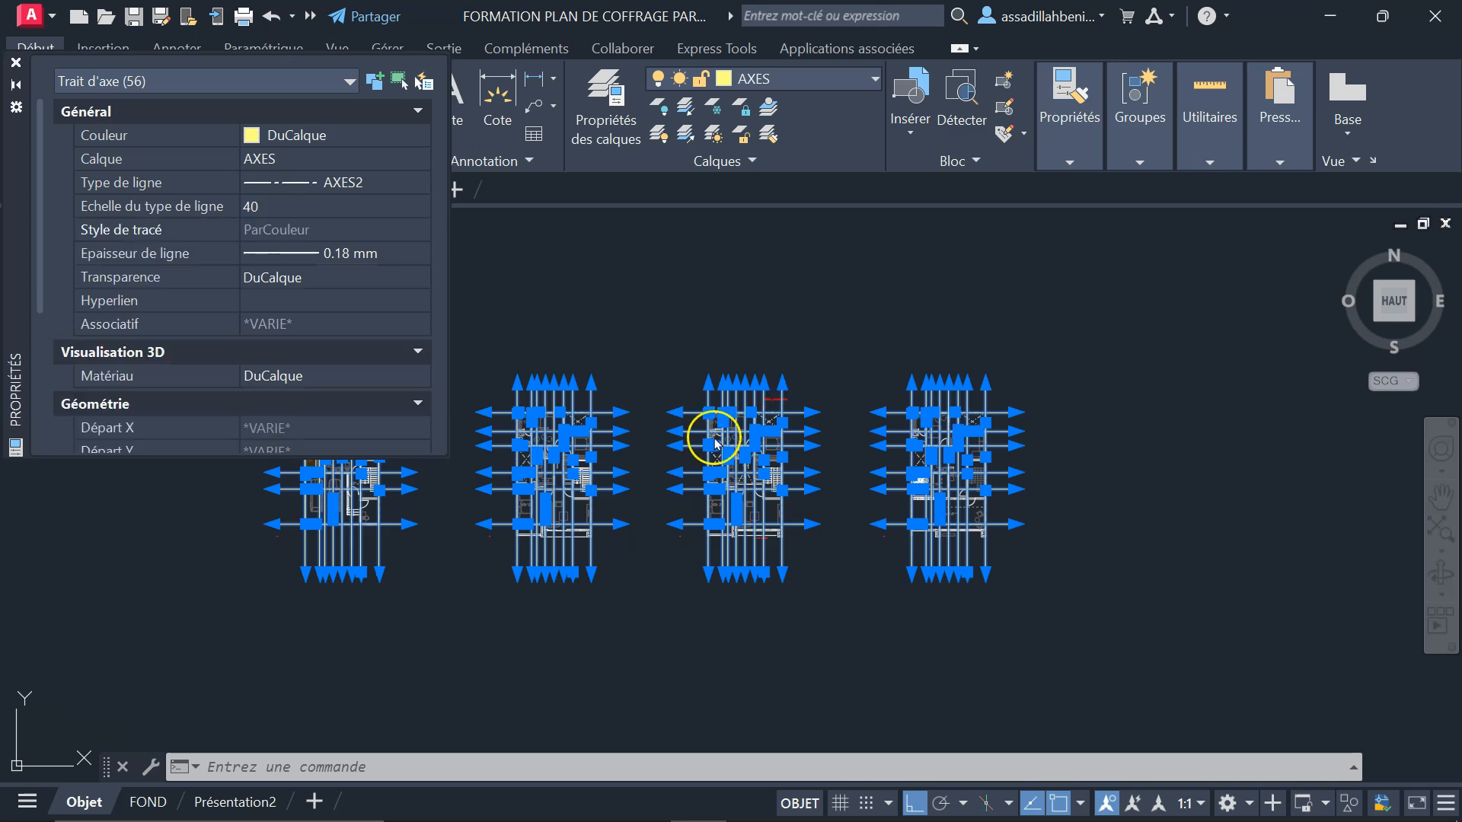
pyautogui.click(15, 63)
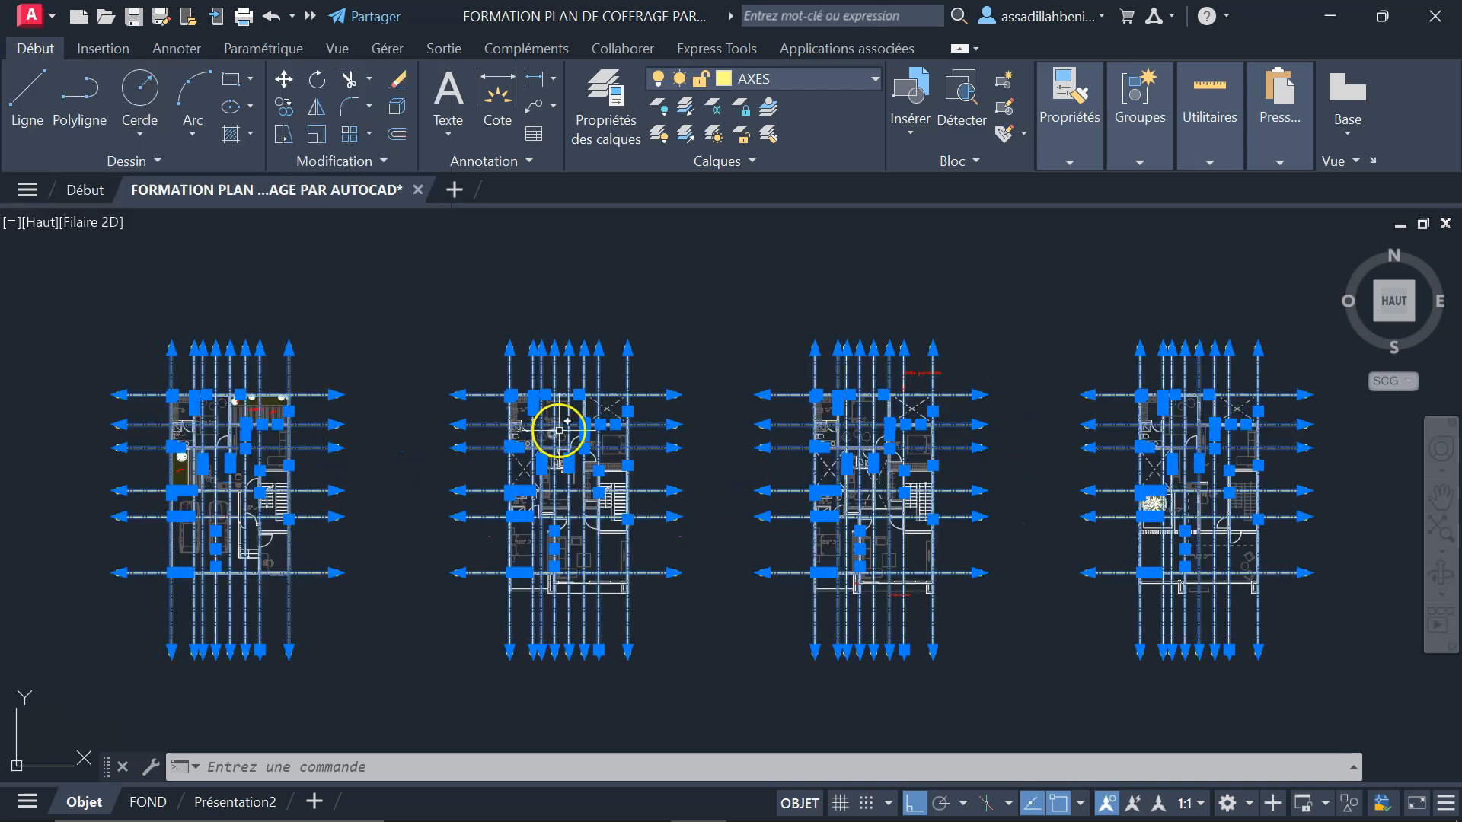
pyautogui.press('Escape')
pyautogui.scroll(2, 581, 418)
pyautogui.scroll(5, 628, 387)
pyautogui.scroll(-5, 532, 456)
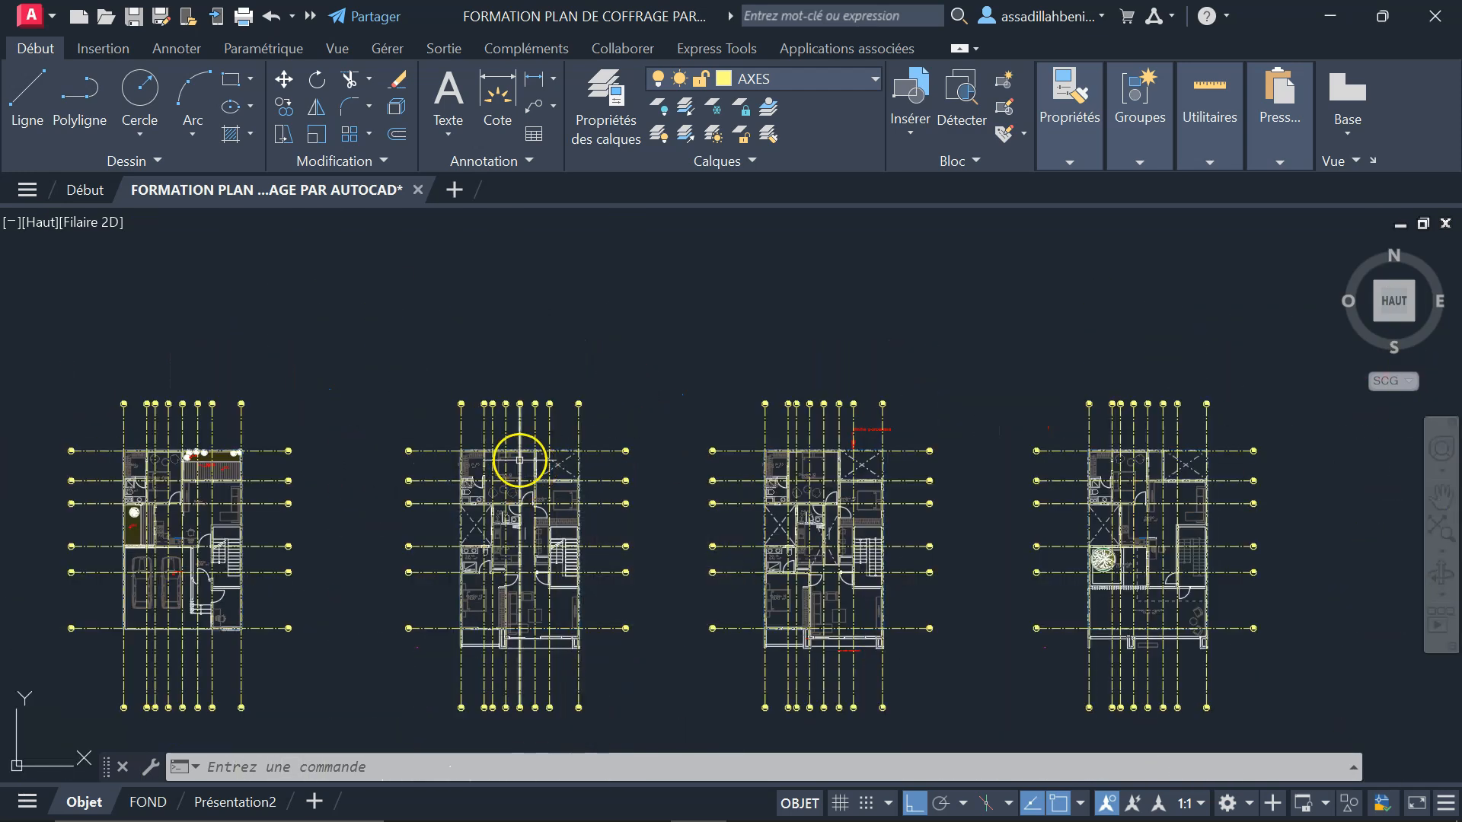
# - Make POTEAUX the current layer for drawing the columns
pyautogui.click(785, 78)
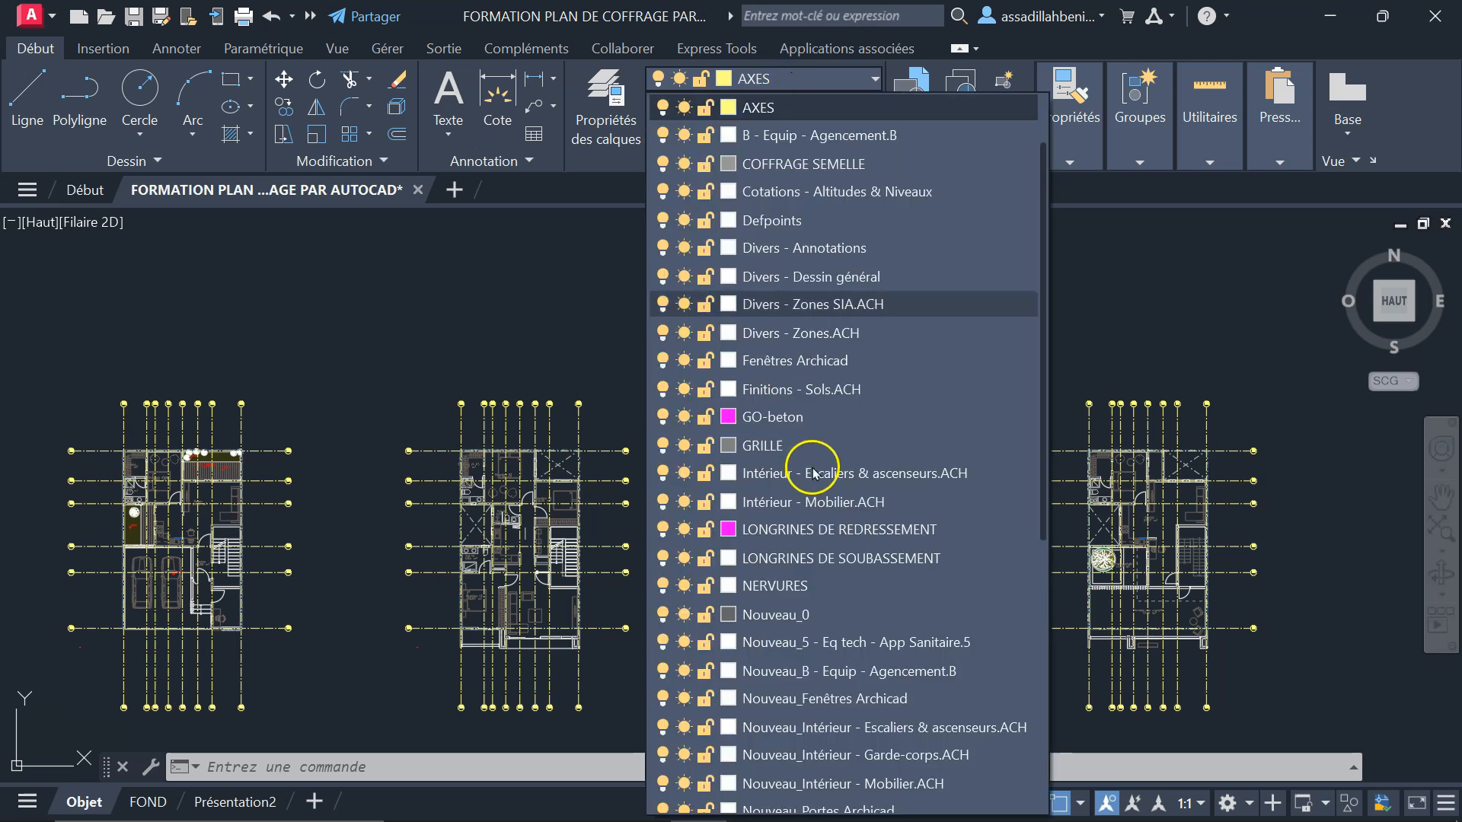
pyautogui.scroll(-3, 807, 457)
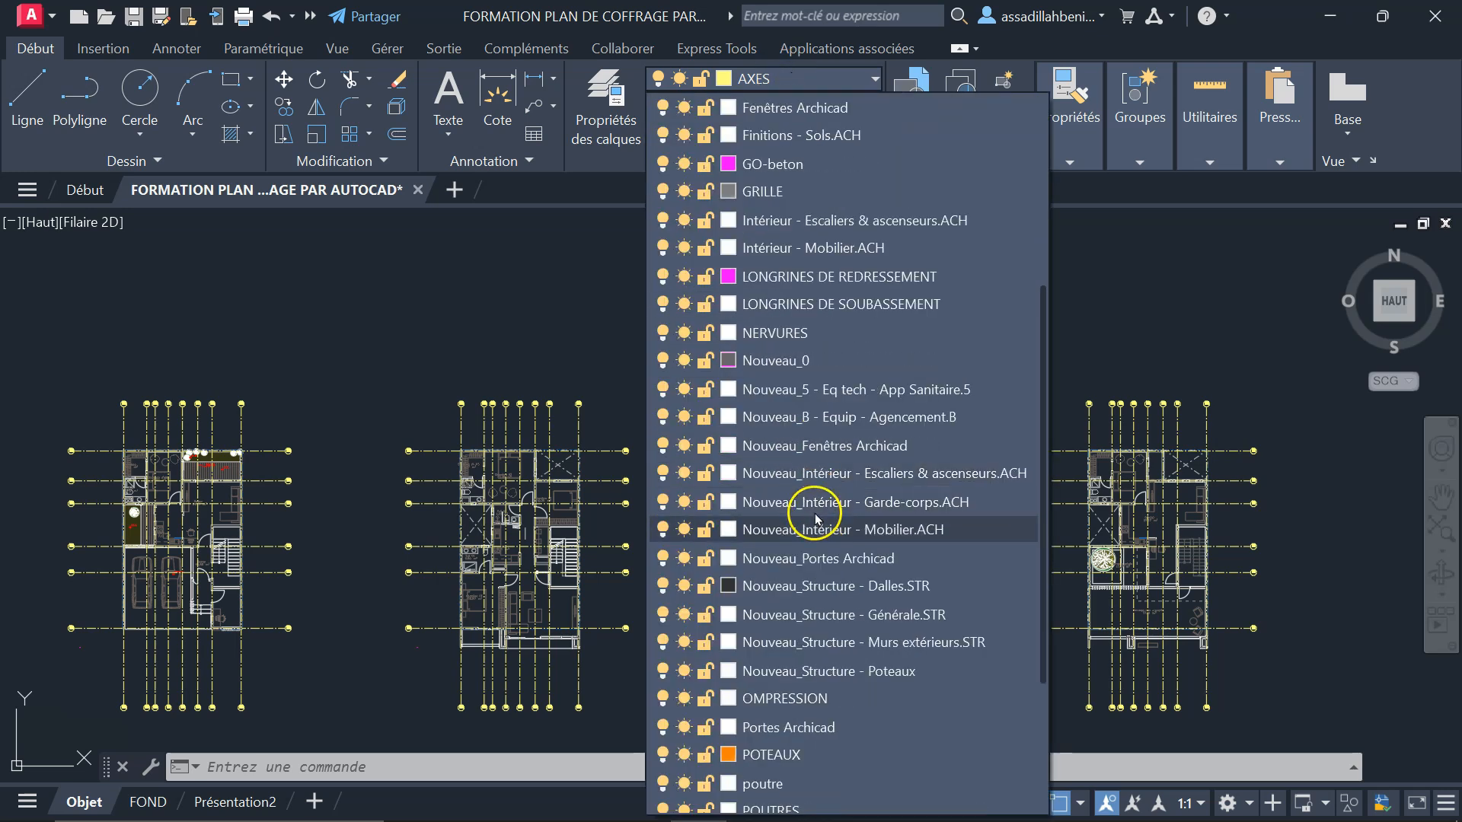
pyautogui.click(803, 754)
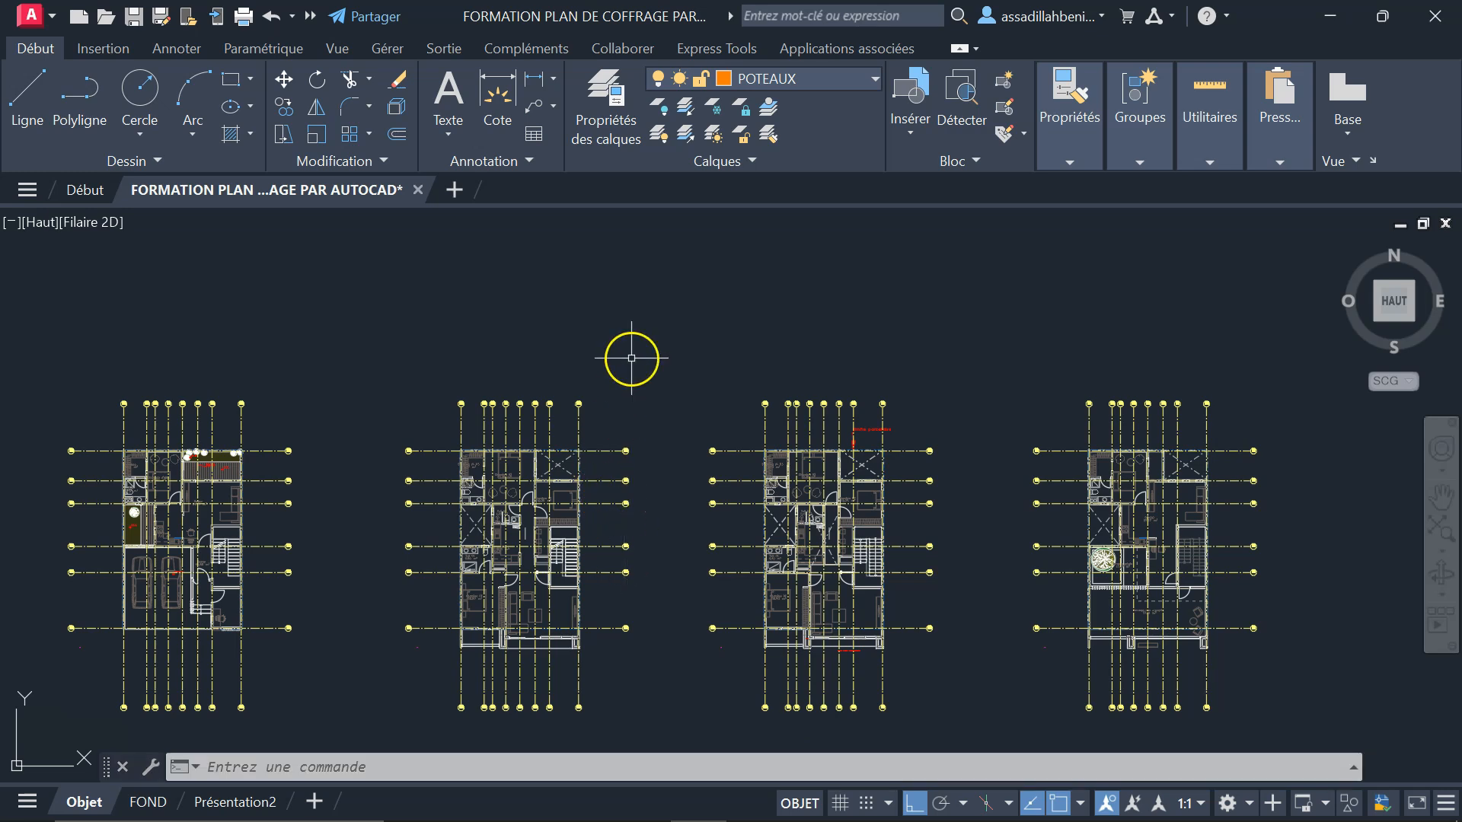
# - Draw a square column outline with 15-unit sides in the empty space above the floor plans, using Rectangle with the dimensions option
pyautogui.click(230, 79)
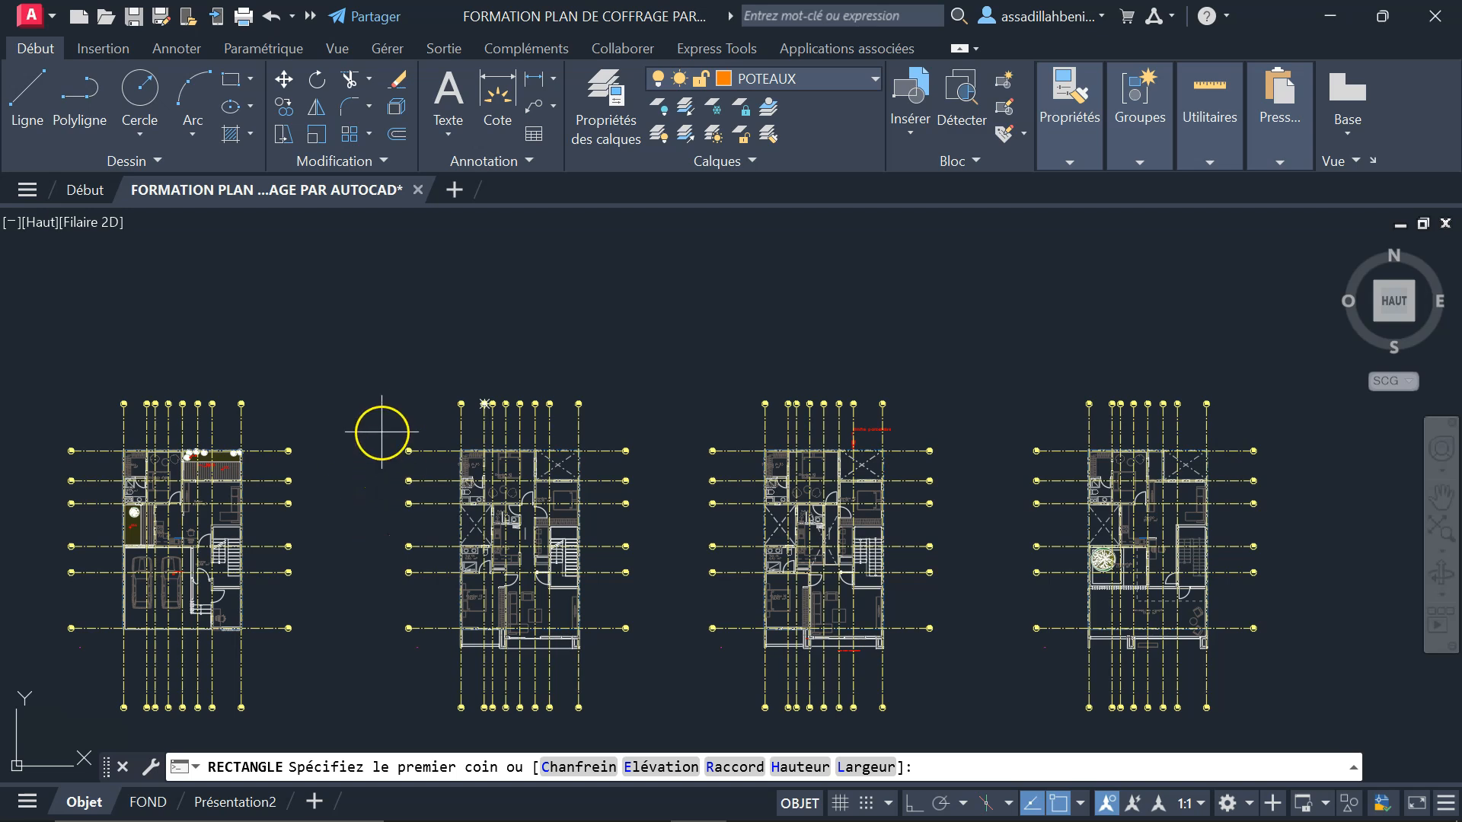
pyautogui.click(324, 352)
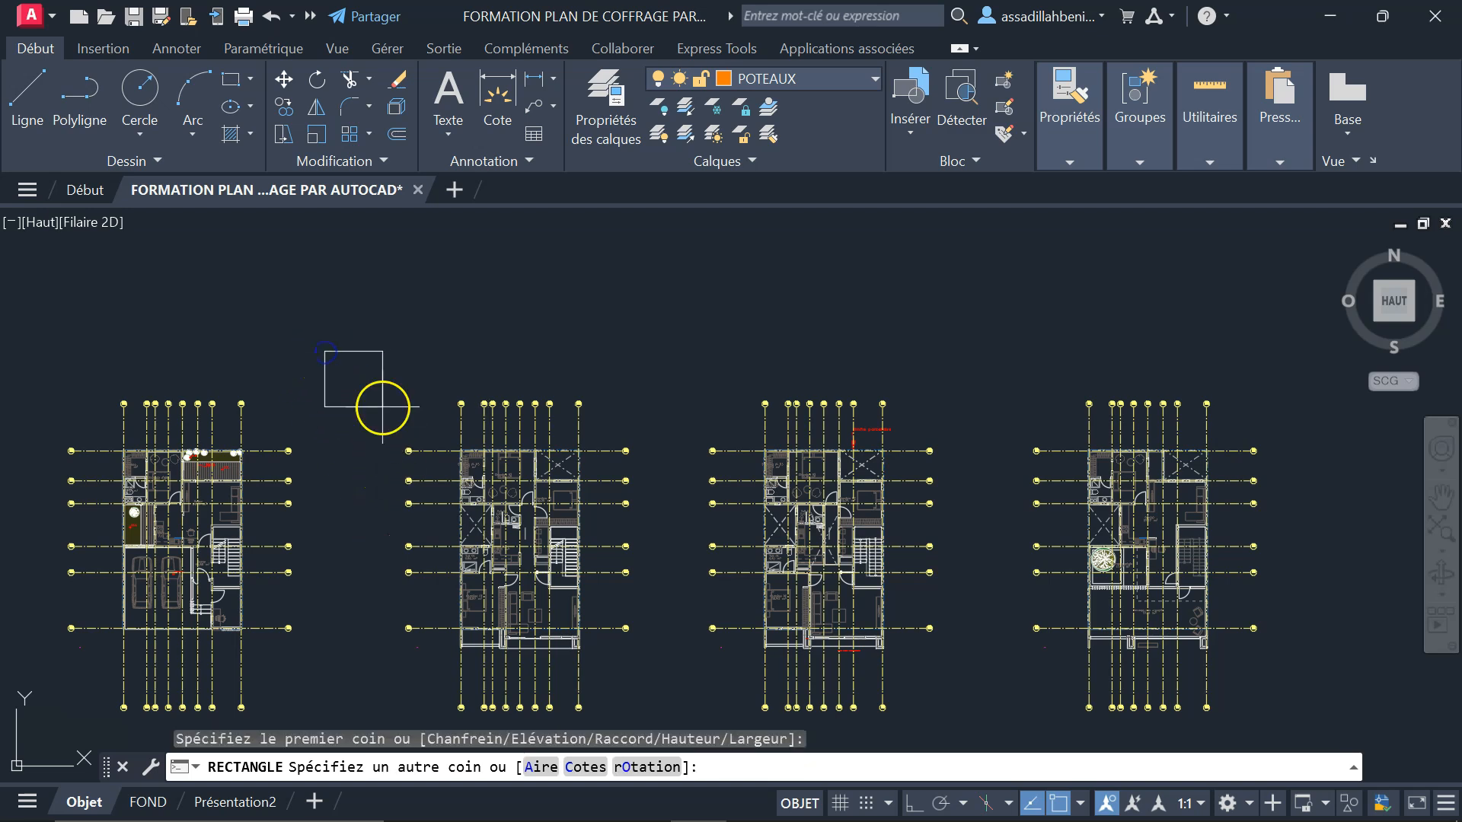
pyautogui.click(591, 766)
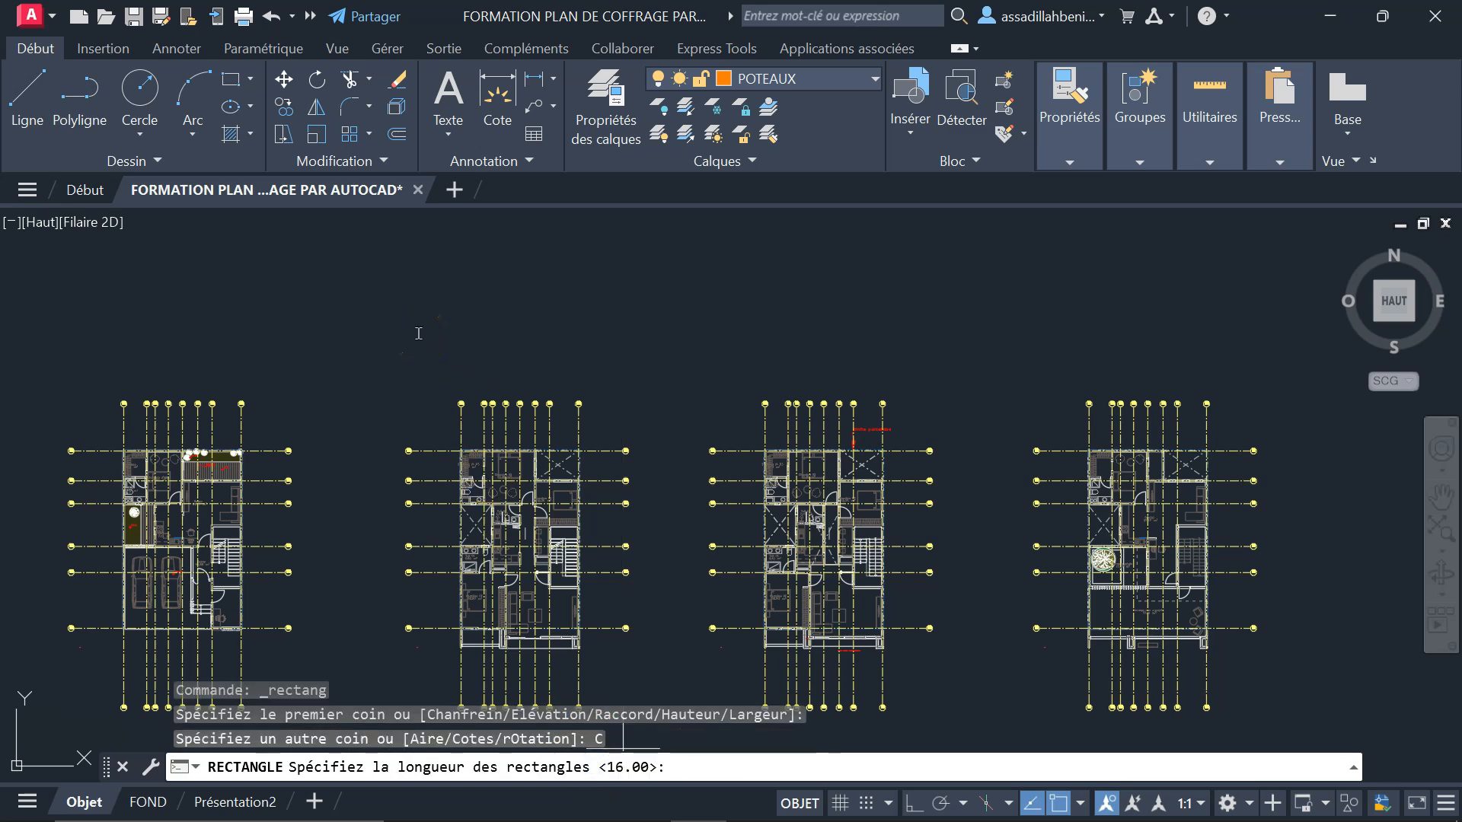
pyautogui.write('15')
pyautogui.press('Return')
pyautogui.write('1')
pyautogui.press('Return')
pyautogui.click(405, 335)
# - Set the column rectangle's colour to DuCalque so it follows the POTEAUX layer, and clear the selection
pyautogui.moveTo(490, 511); pyautogui.dragTo(348, 390)
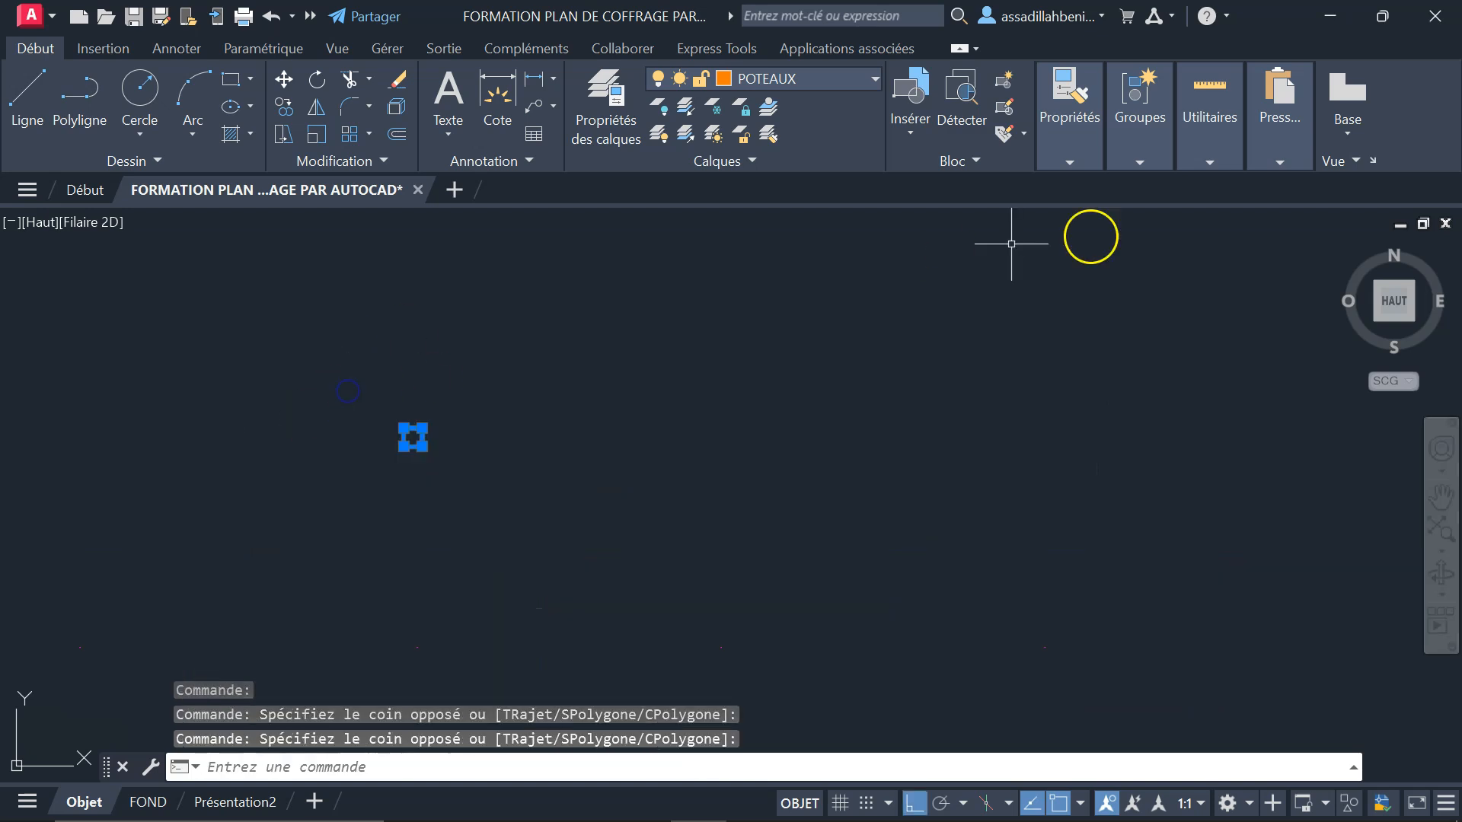
pyautogui.click(1069, 118)
pyautogui.click(1190, 190)
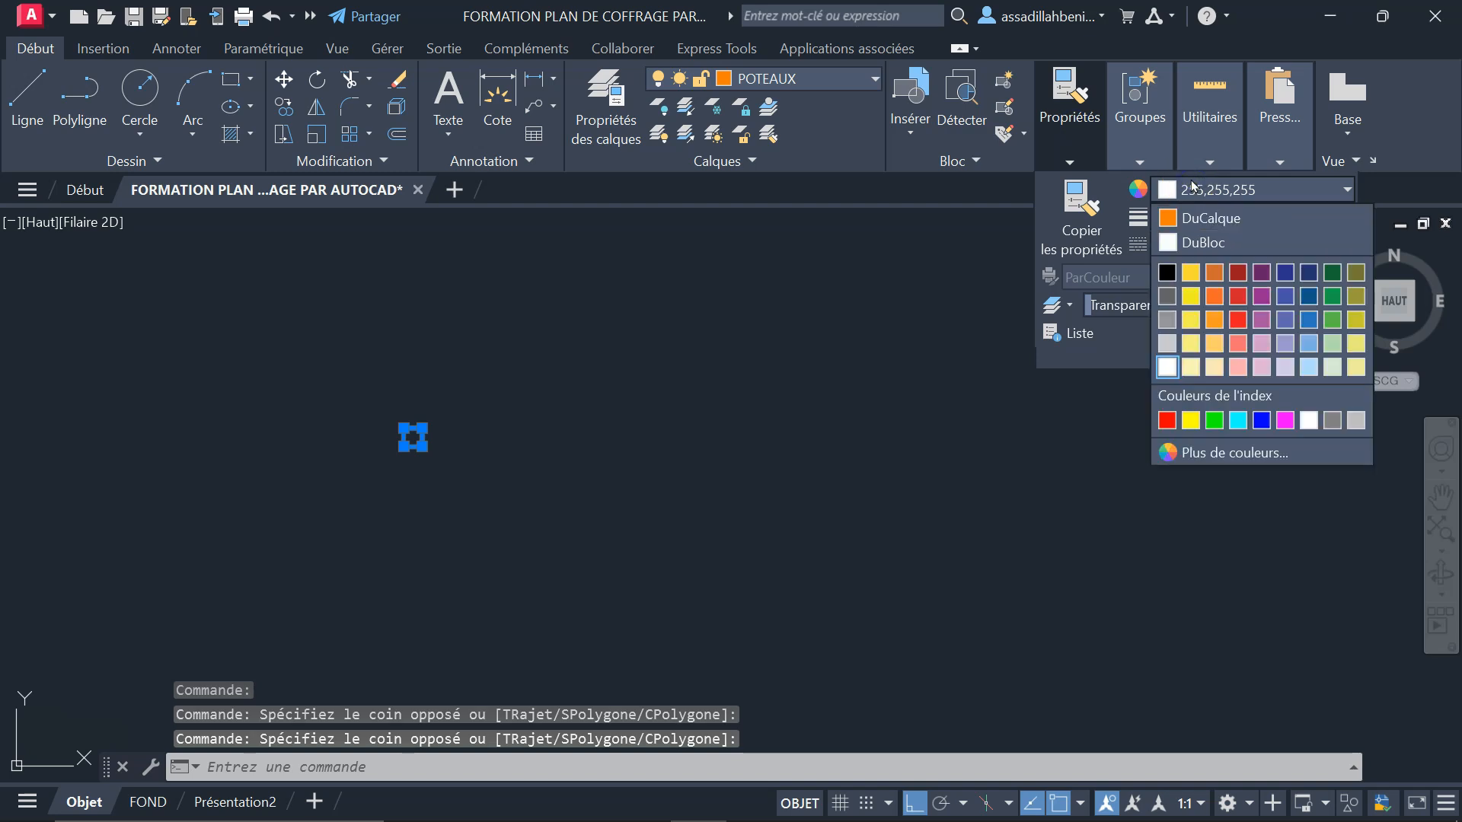
pyautogui.click(1210, 219)
pyautogui.click(553, 466)
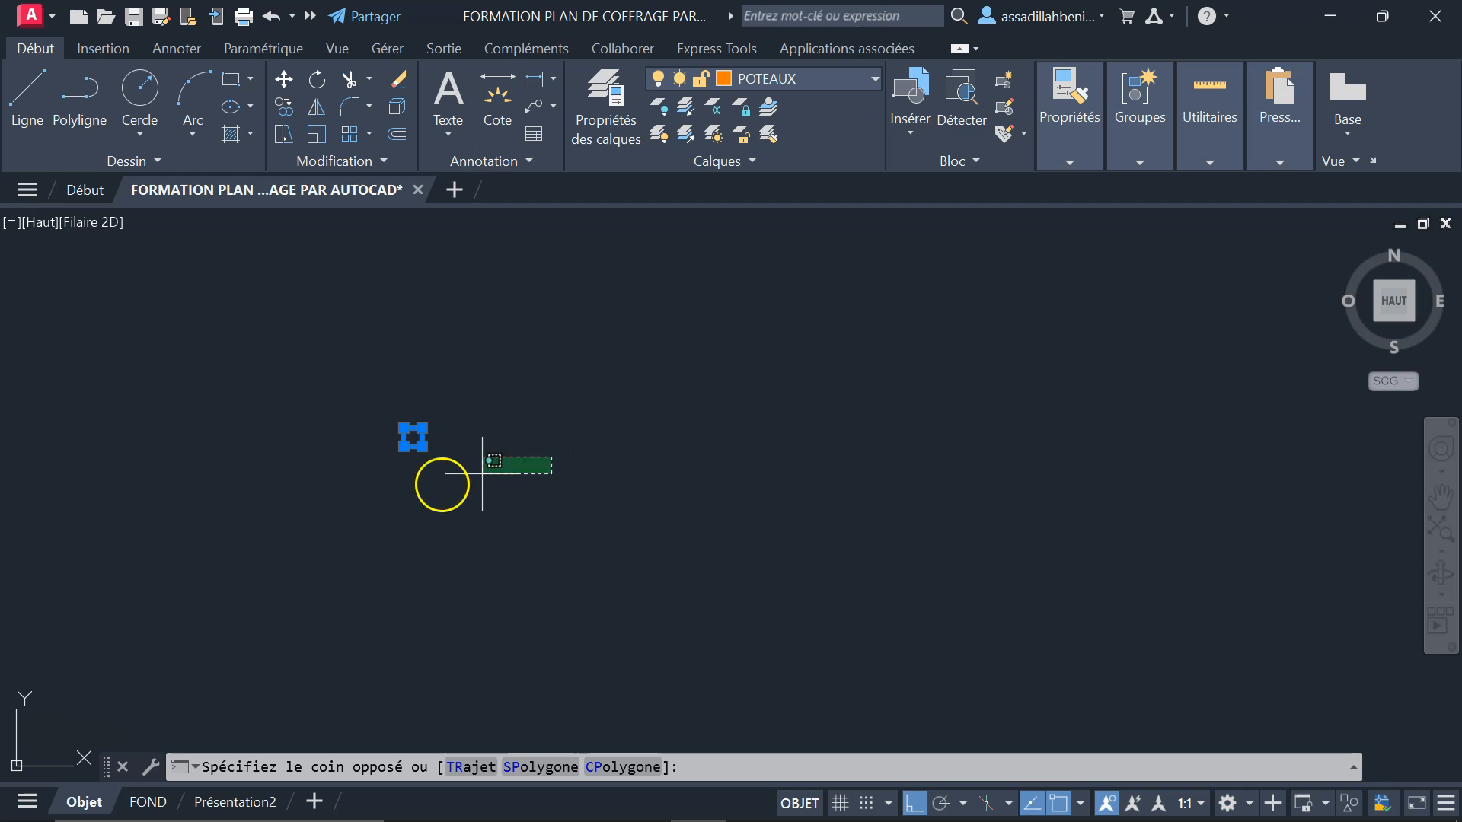
pyautogui.click(498, 558)
pyautogui.press('Escape')
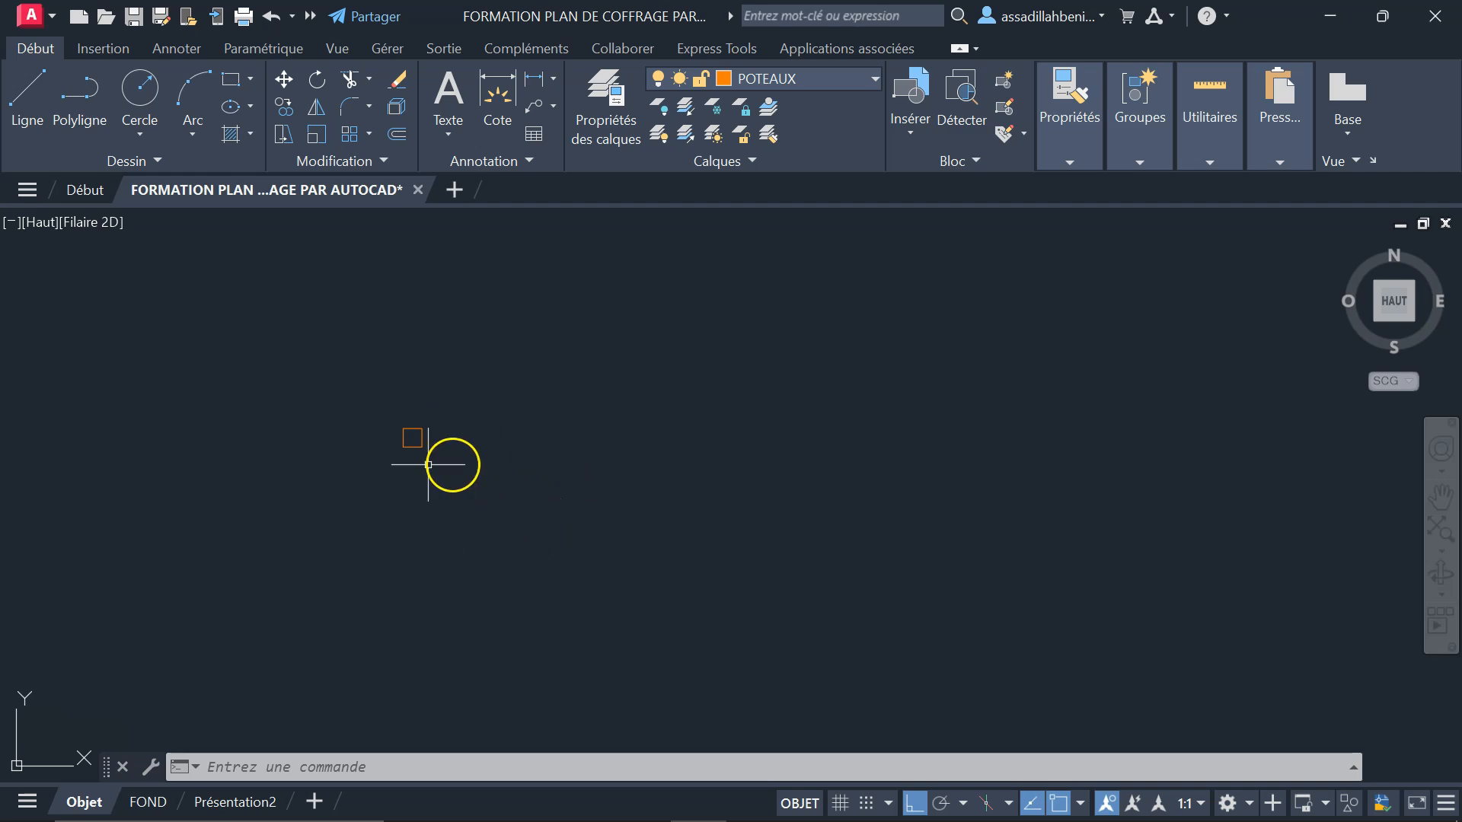
# - Copy the column rectangle from its centre to the intersection of axes X1 and Y6 on the studio floor plan
pyautogui.click(485, 510)
pyautogui.click(371, 375)
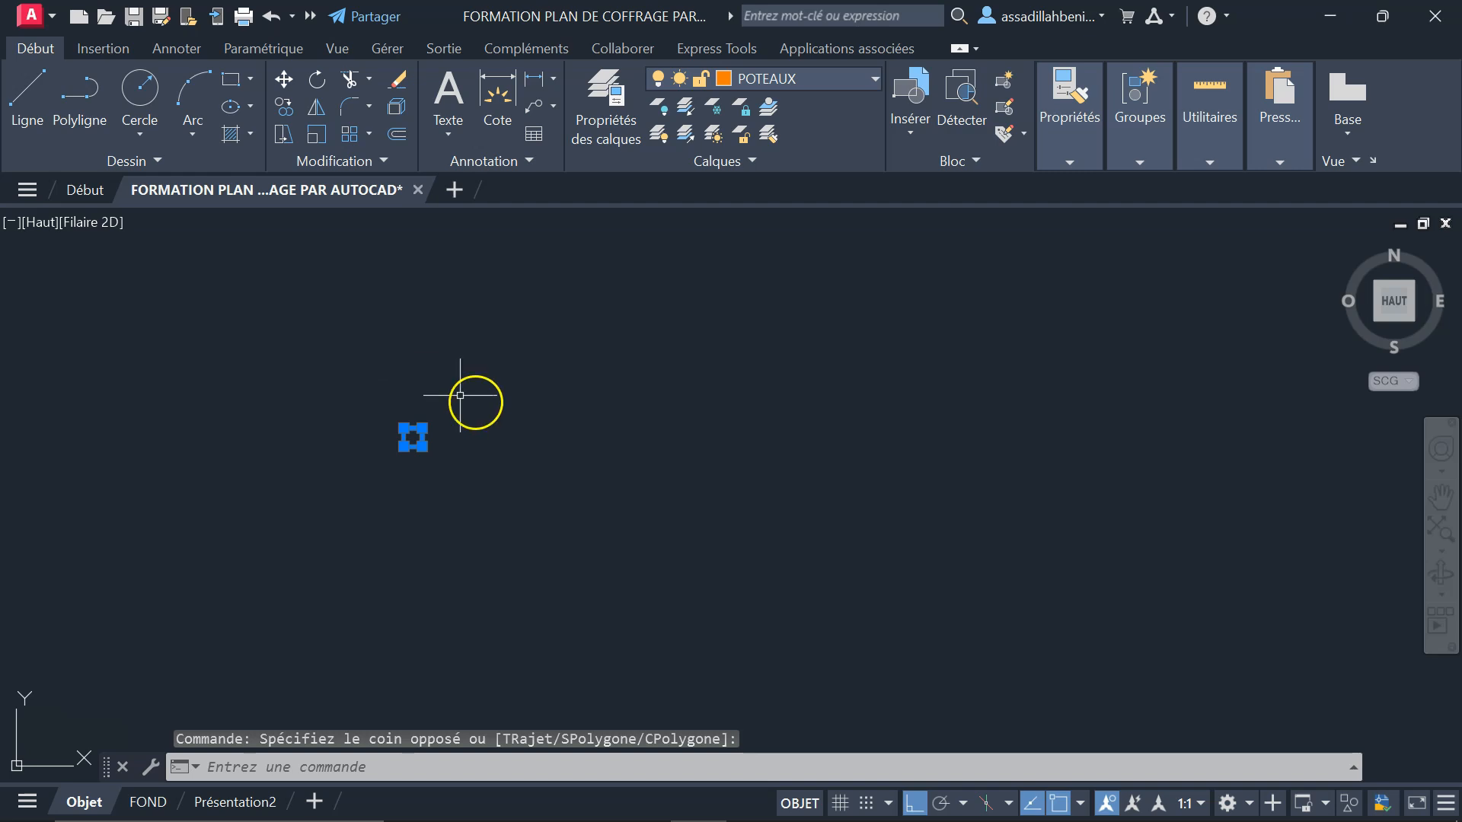
pyautogui.click(278, 99)
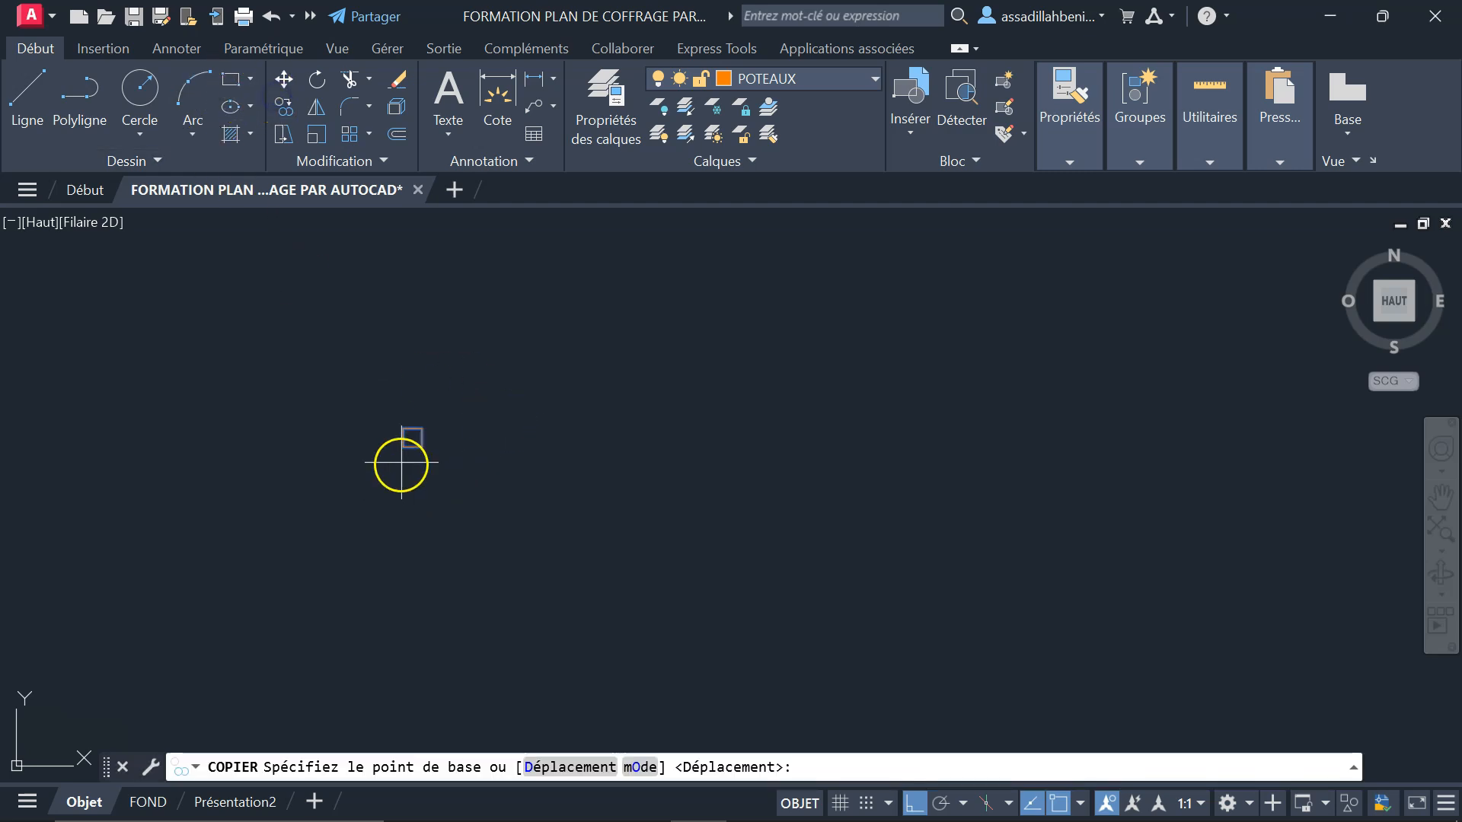
pyautogui.click(414, 427)
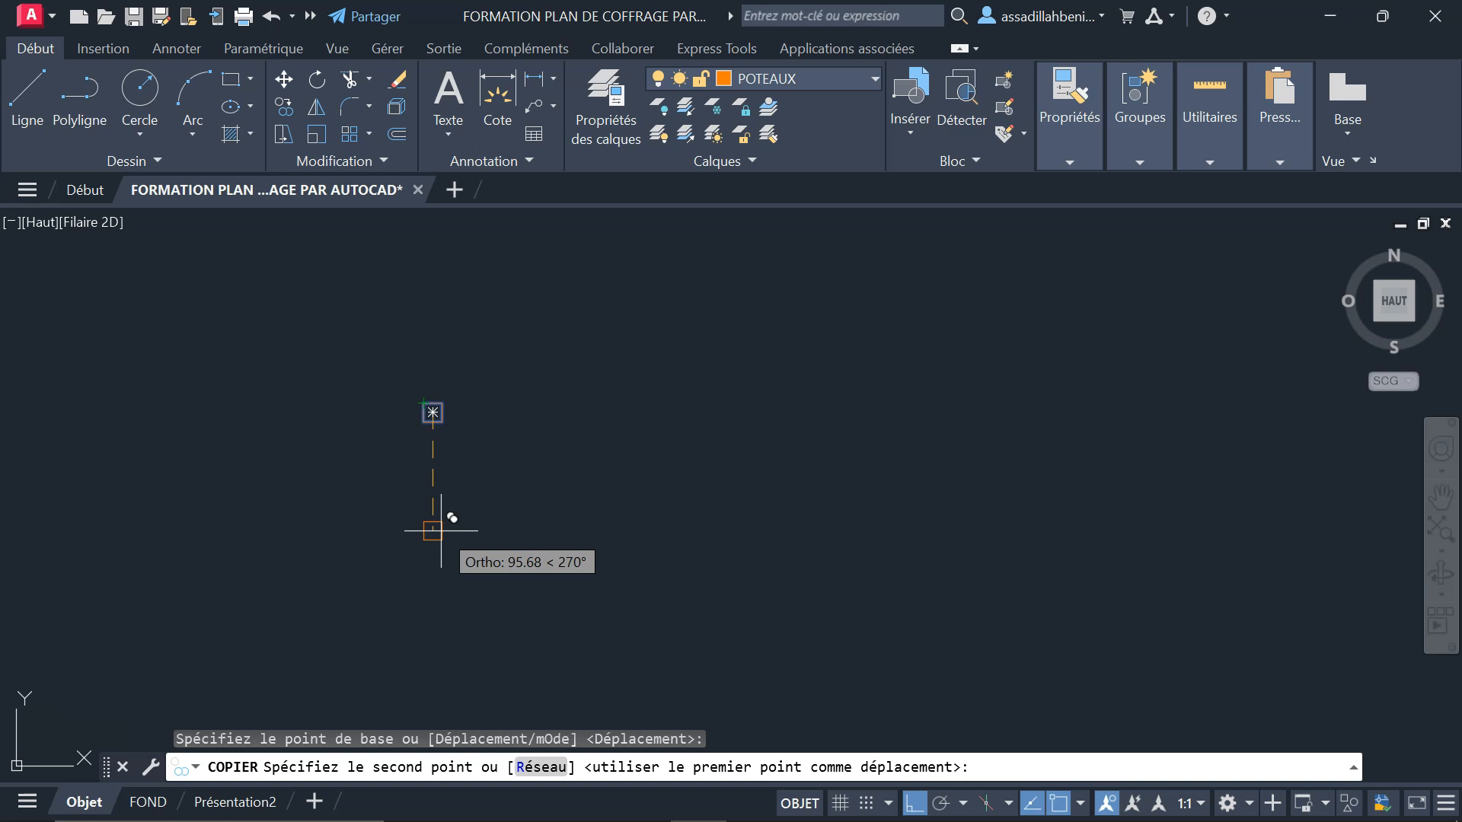
pyautogui.scroll(-6, 382, 385)
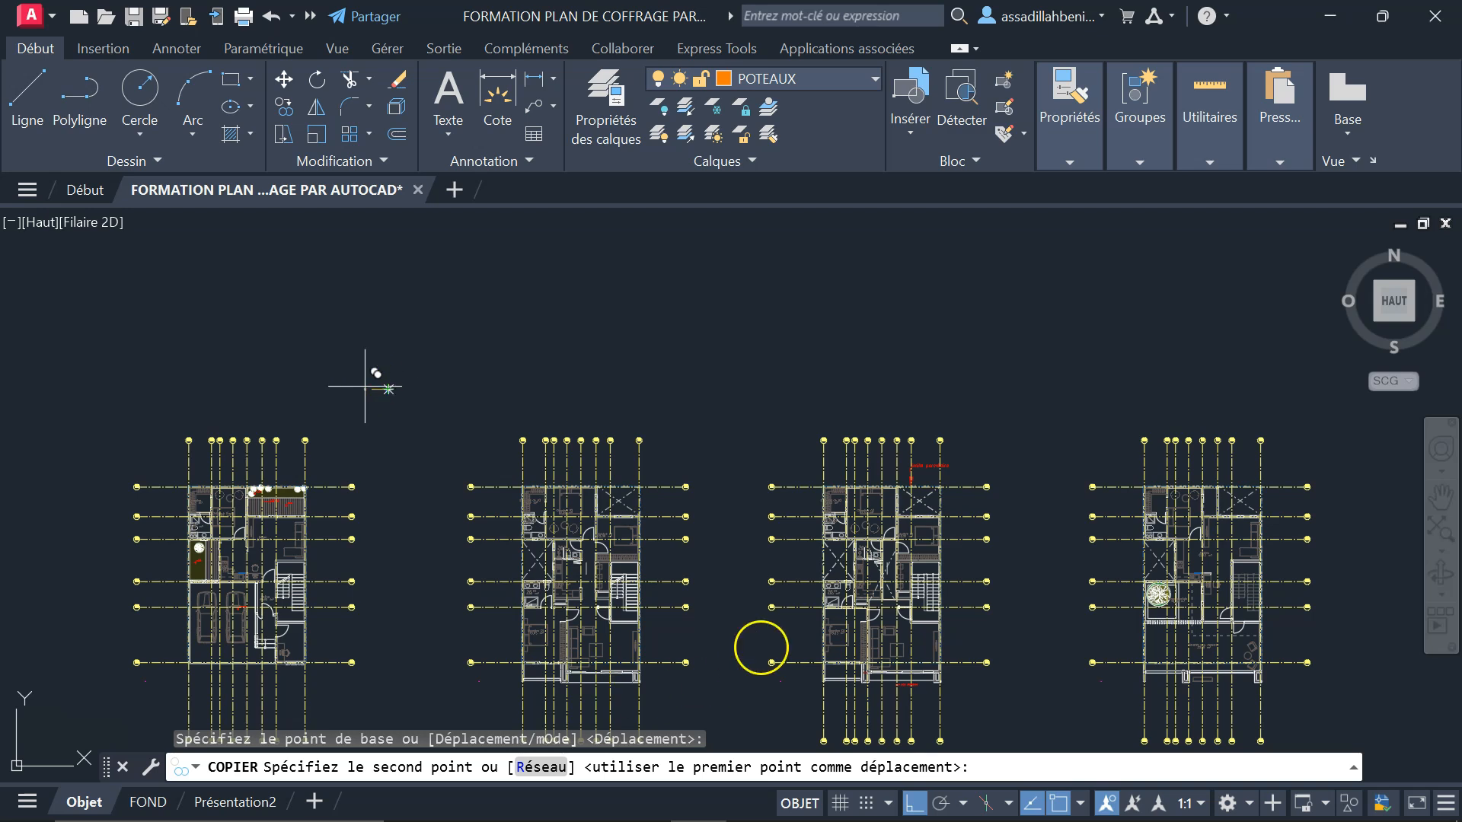
pyautogui.scroll(6, 1355, 587)
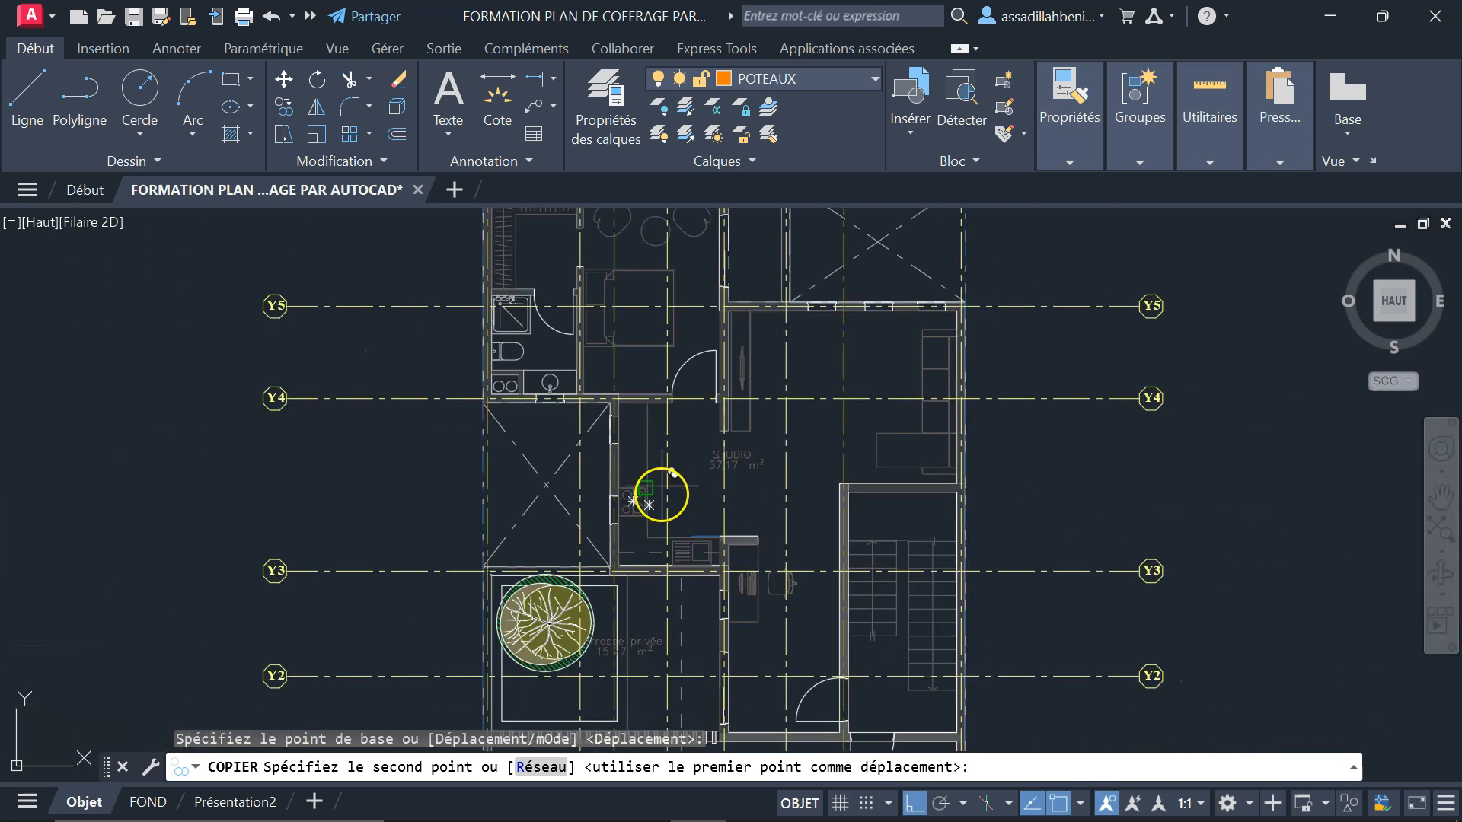
pyautogui.scroll(-2, 663, 359)
pyautogui.scroll(2, 497, 378)
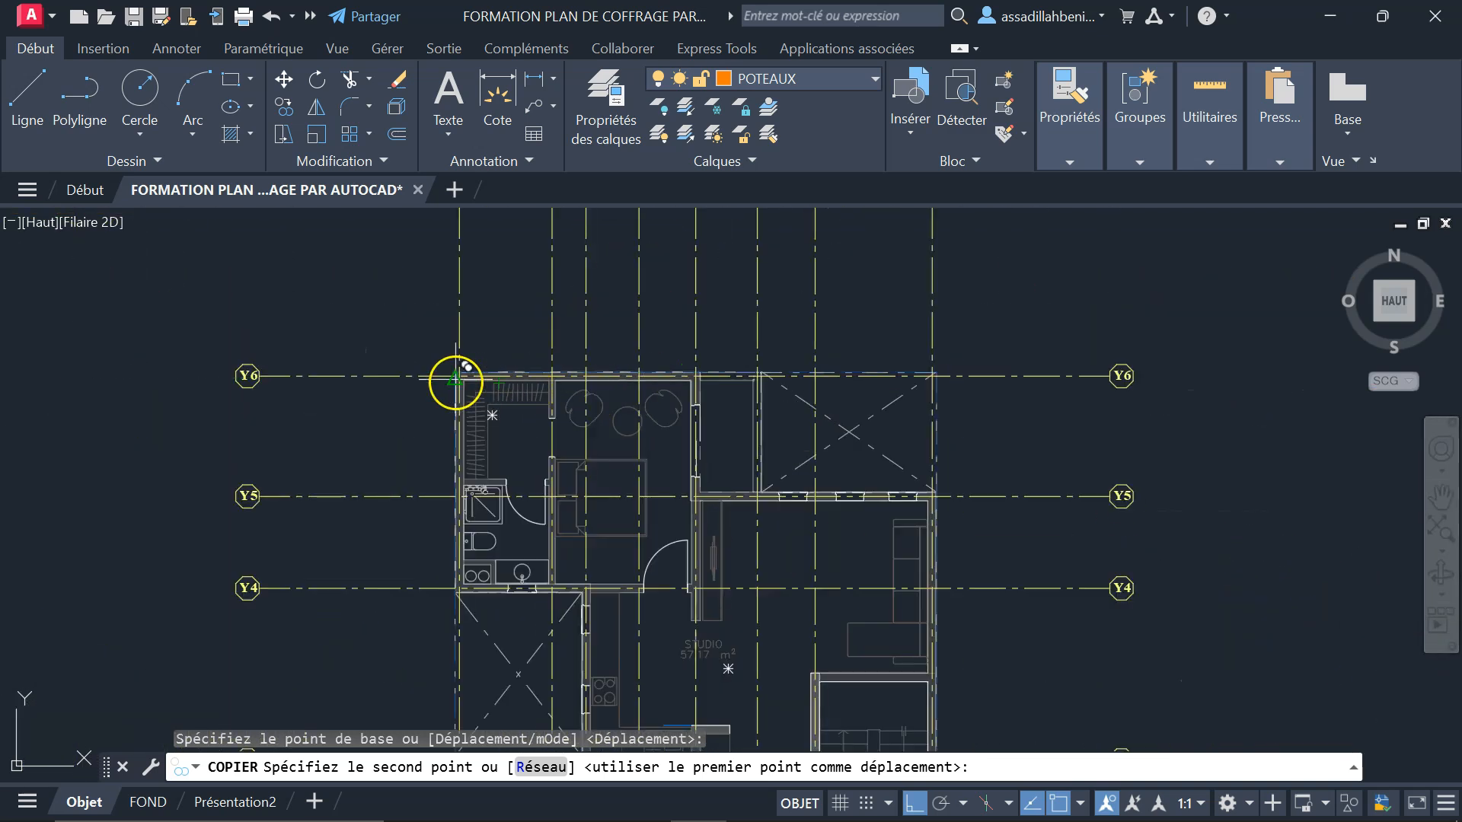
pyautogui.scroll(7, 455, 379)
pyautogui.scroll(-1, 471, 440)
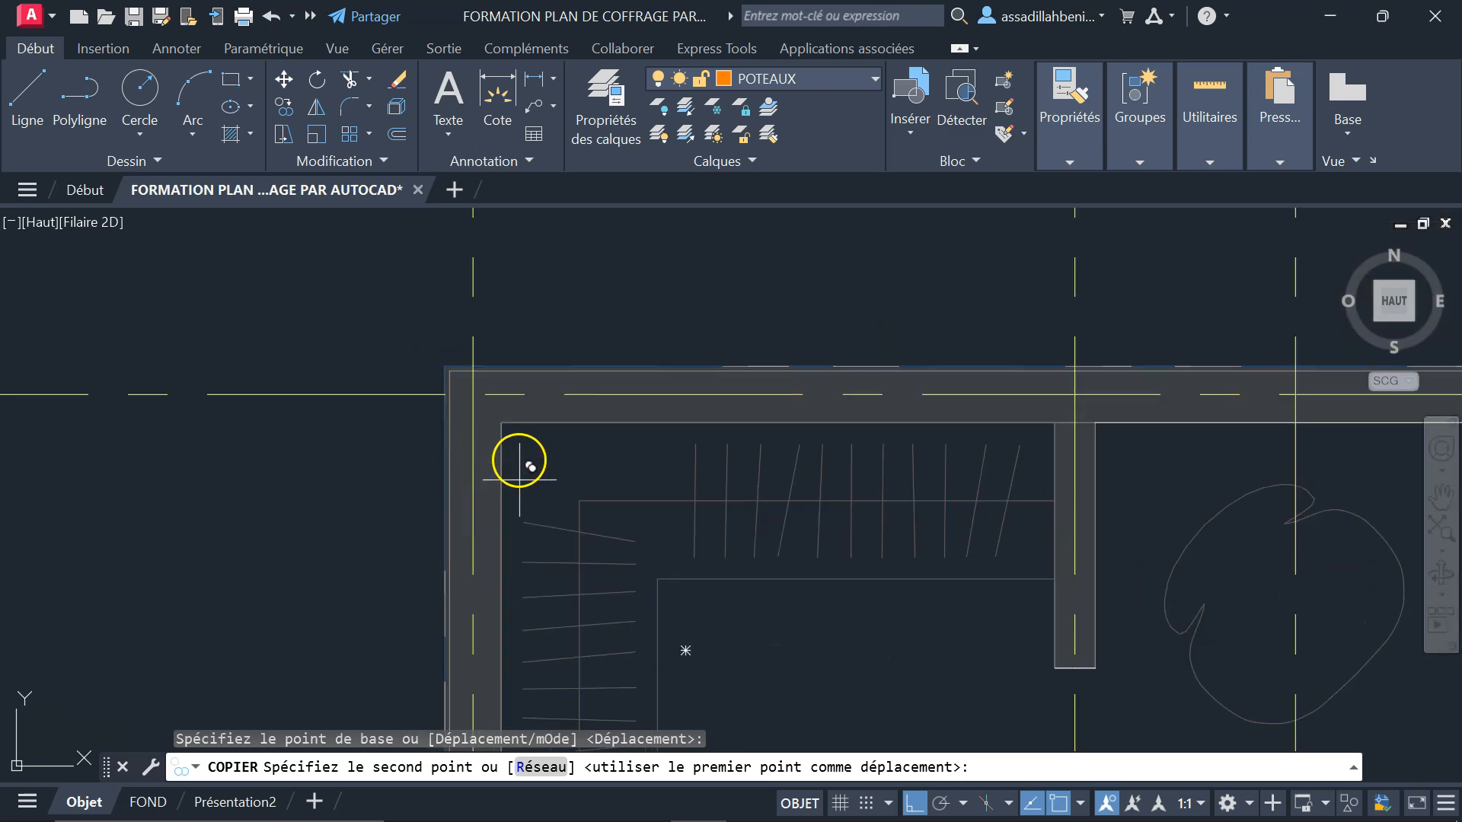
pyautogui.click(472, 393)
# - Place another copy of the column at the intersection of axes X5 and Y6
pyautogui.scroll(-6, 369, 446)
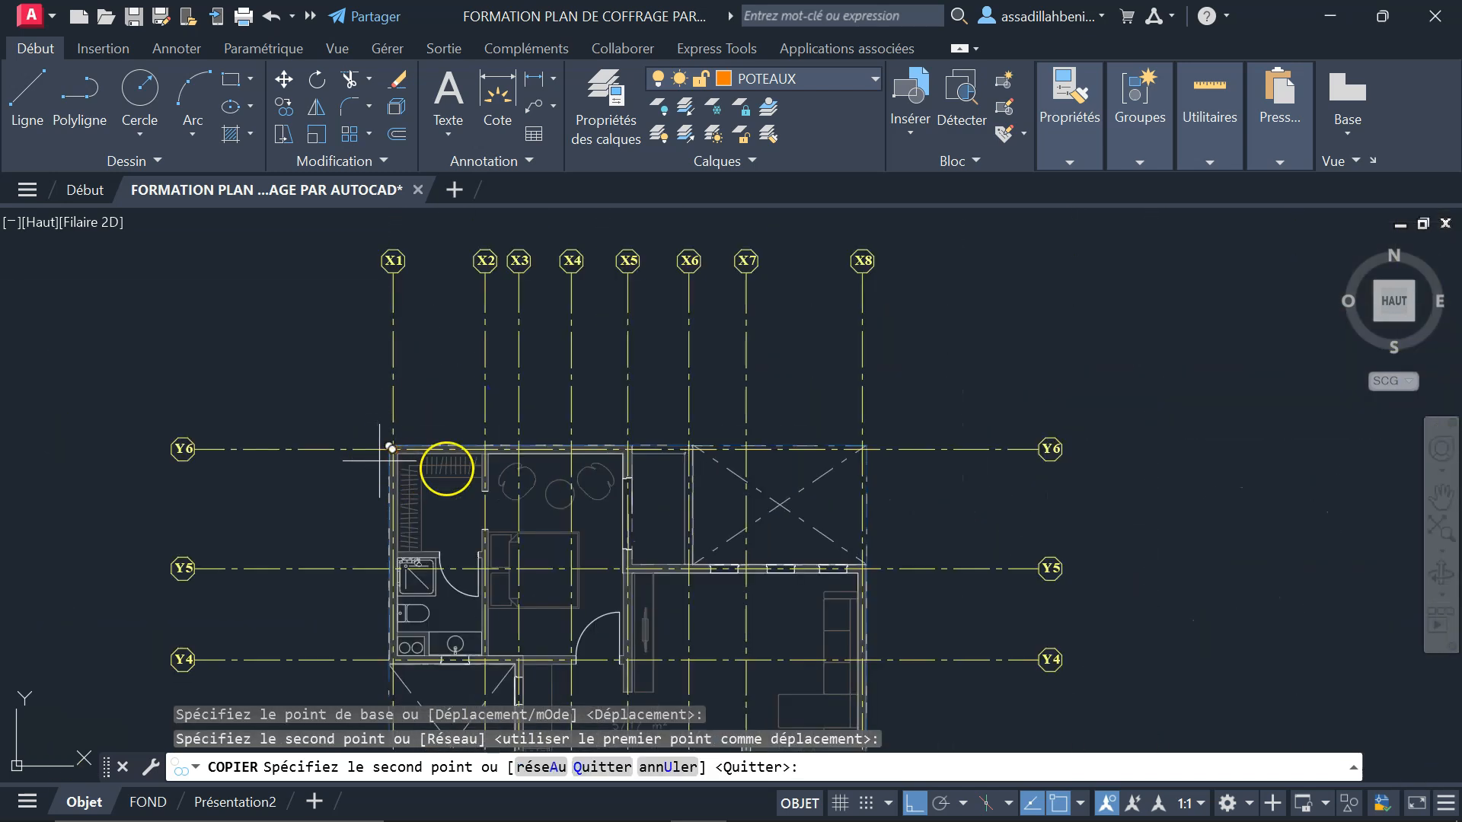
pyautogui.scroll(6, 572, 425)
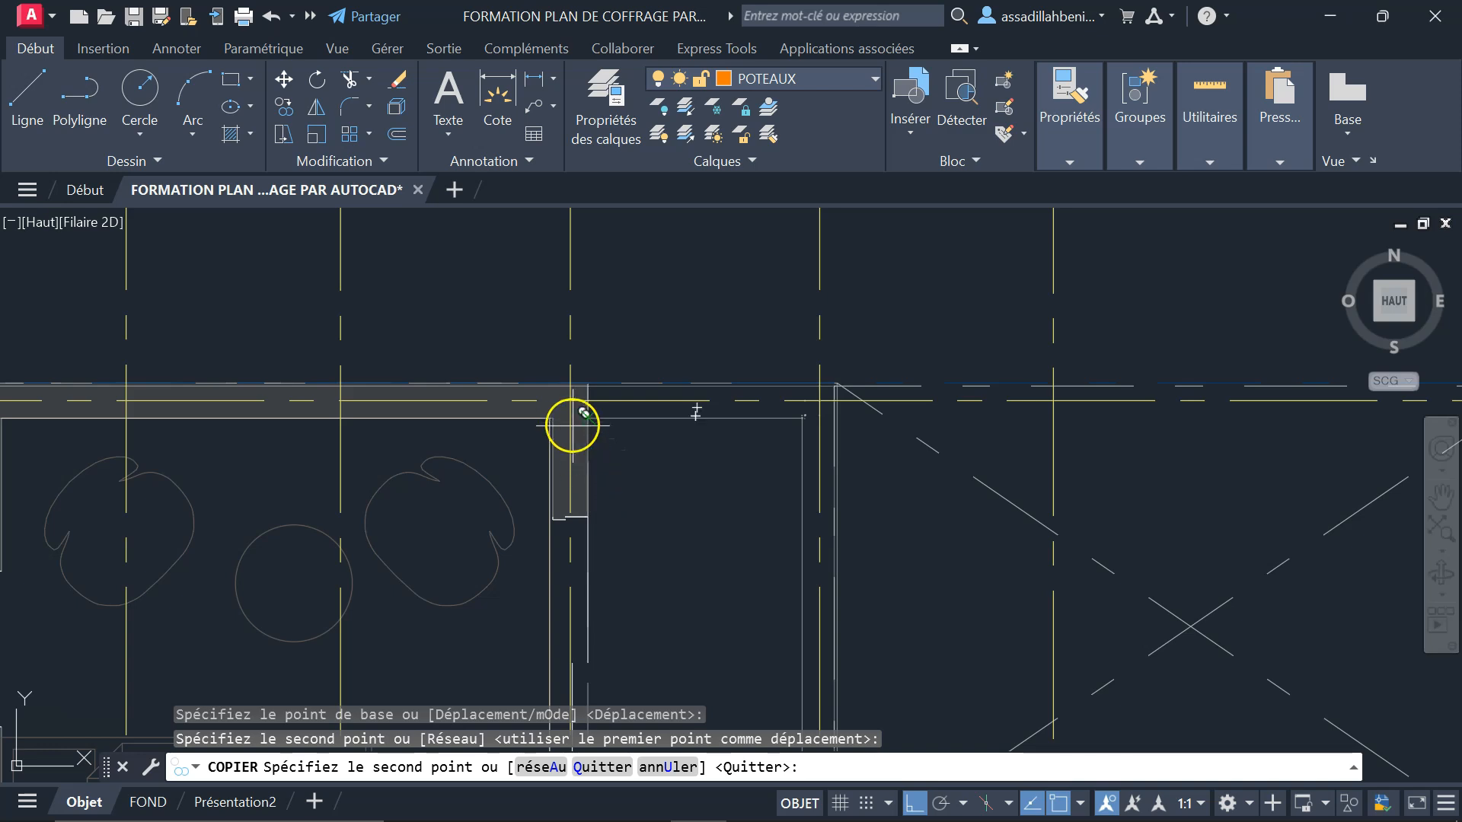
pyautogui.click(569, 401)
# - Place column copies along axis Y5 at its intersections with X8 and X6
pyautogui.scroll(-6, 569, 402)
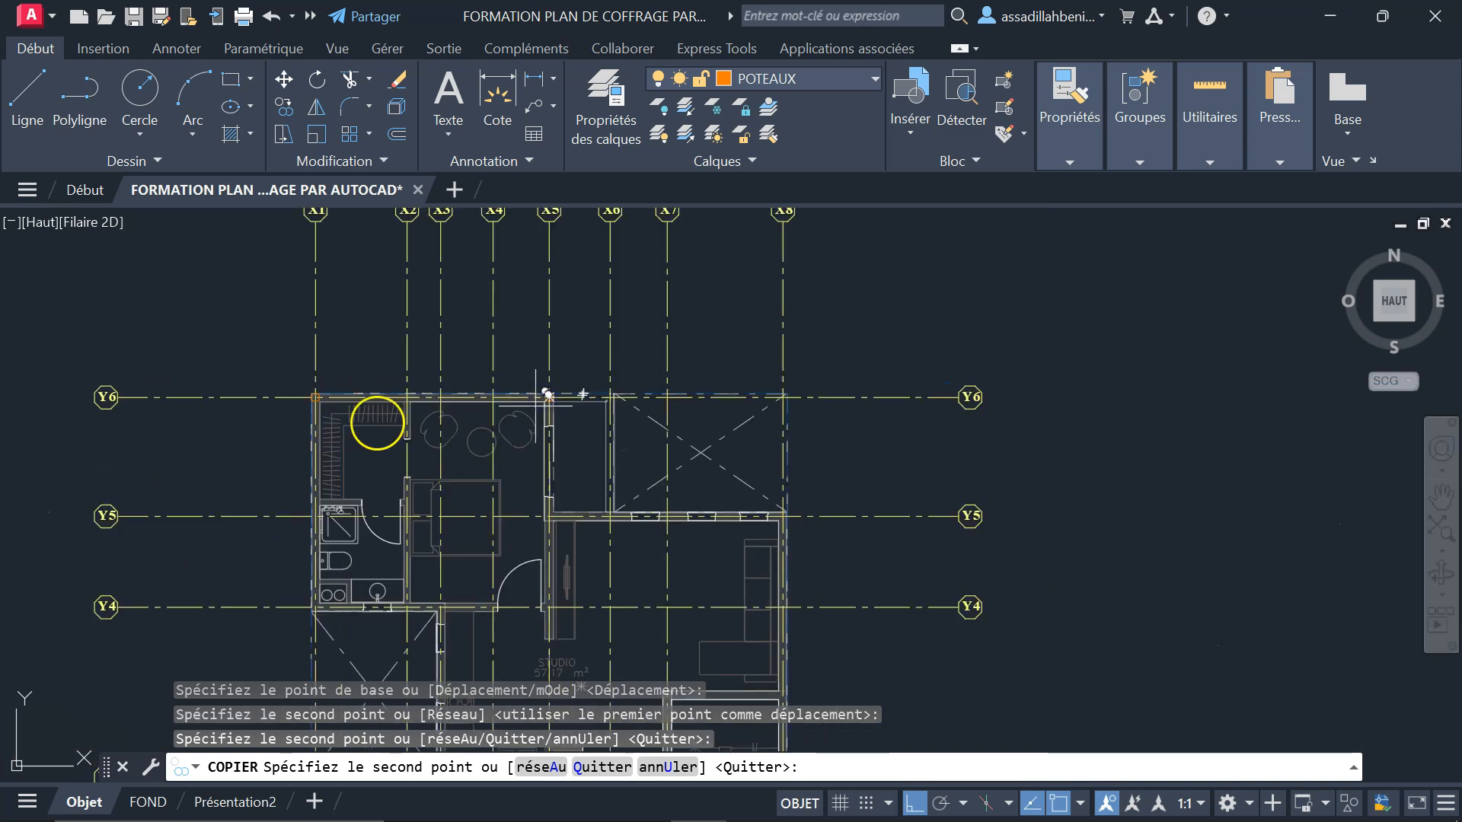
pyautogui.scroll(6, 761, 521)
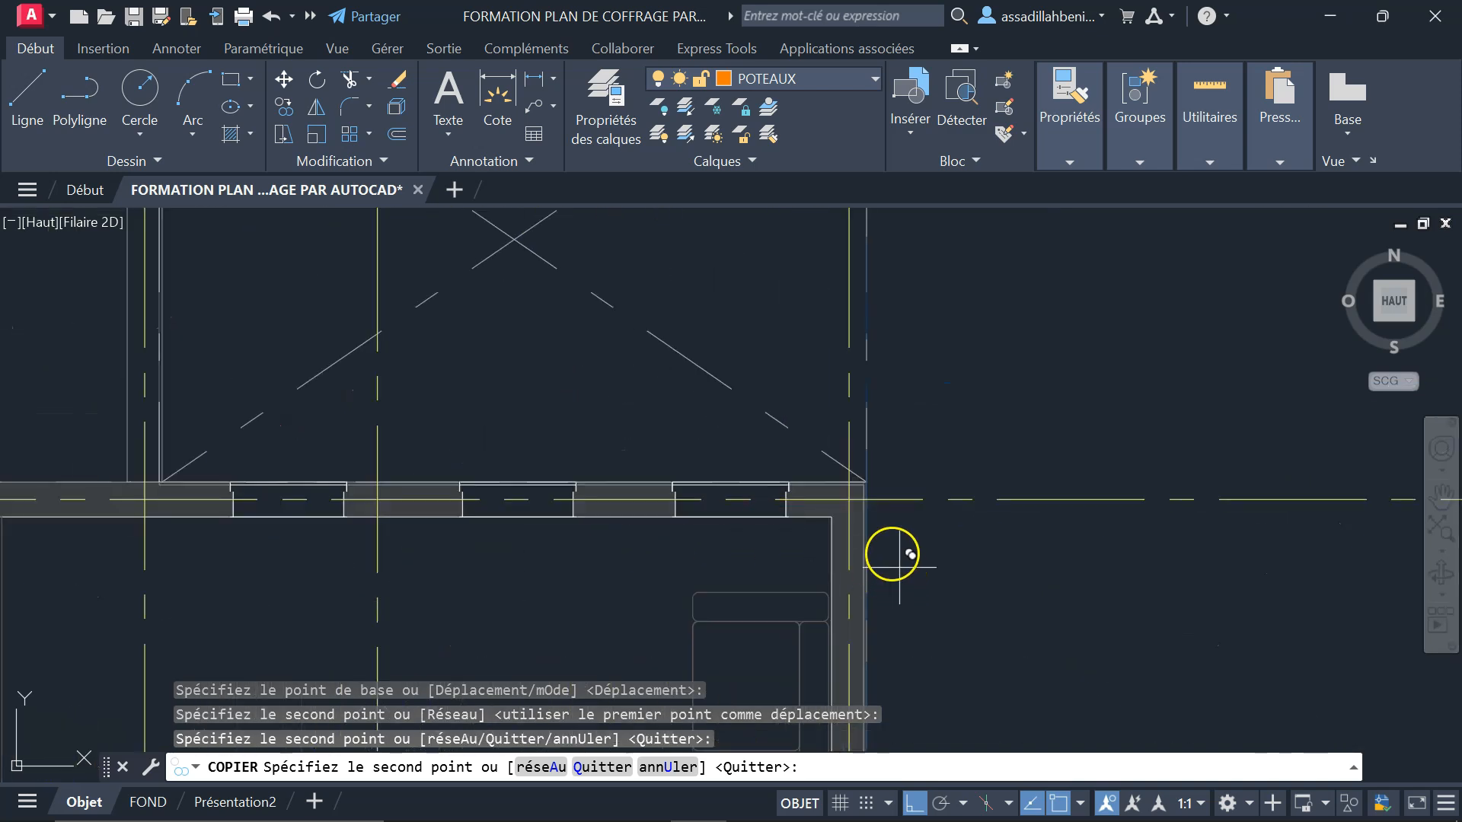
pyautogui.click(848, 499)
pyautogui.scroll(-6, 848, 499)
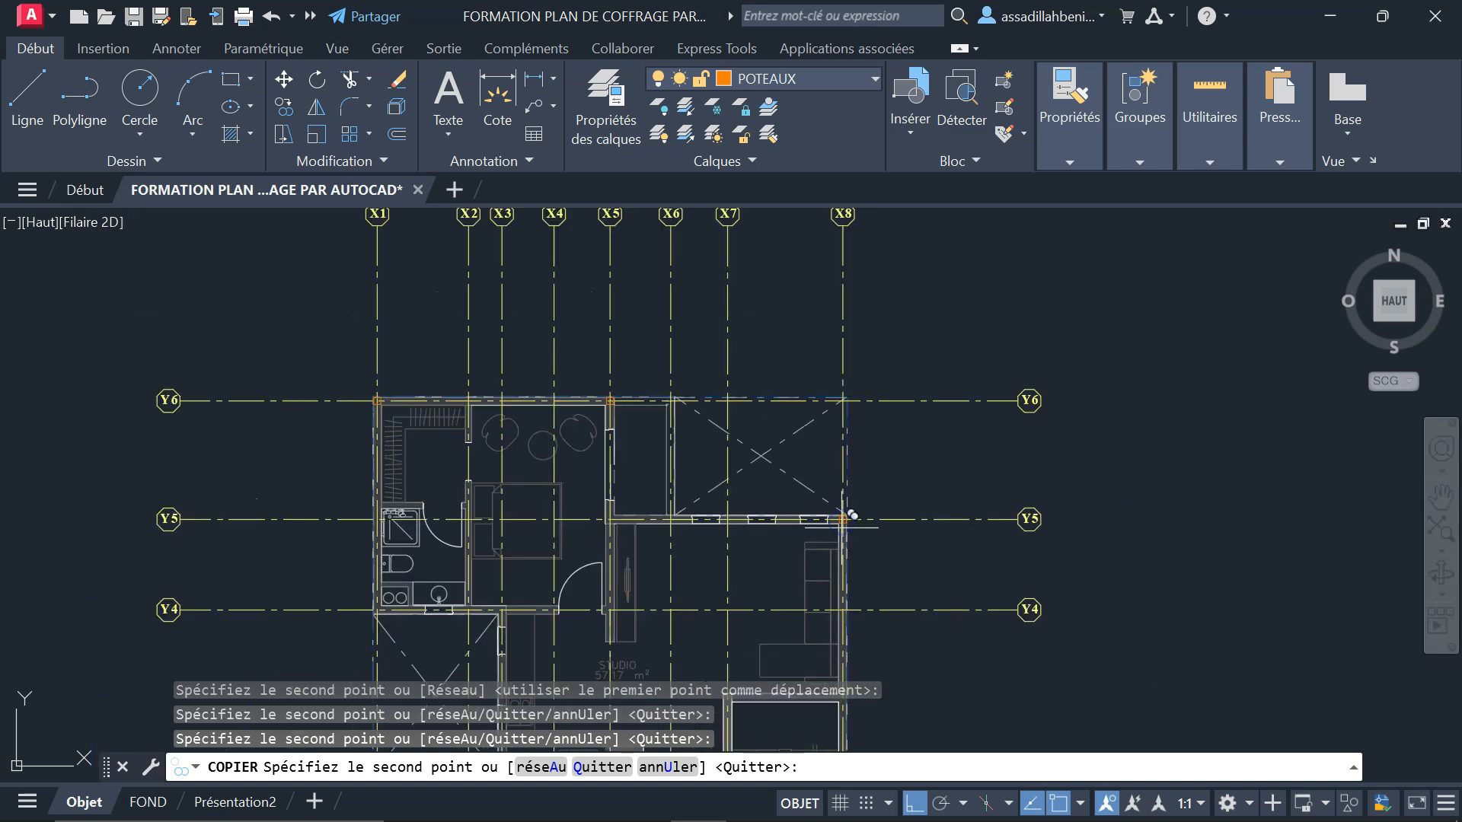
pyautogui.scroll(6, 692, 542)
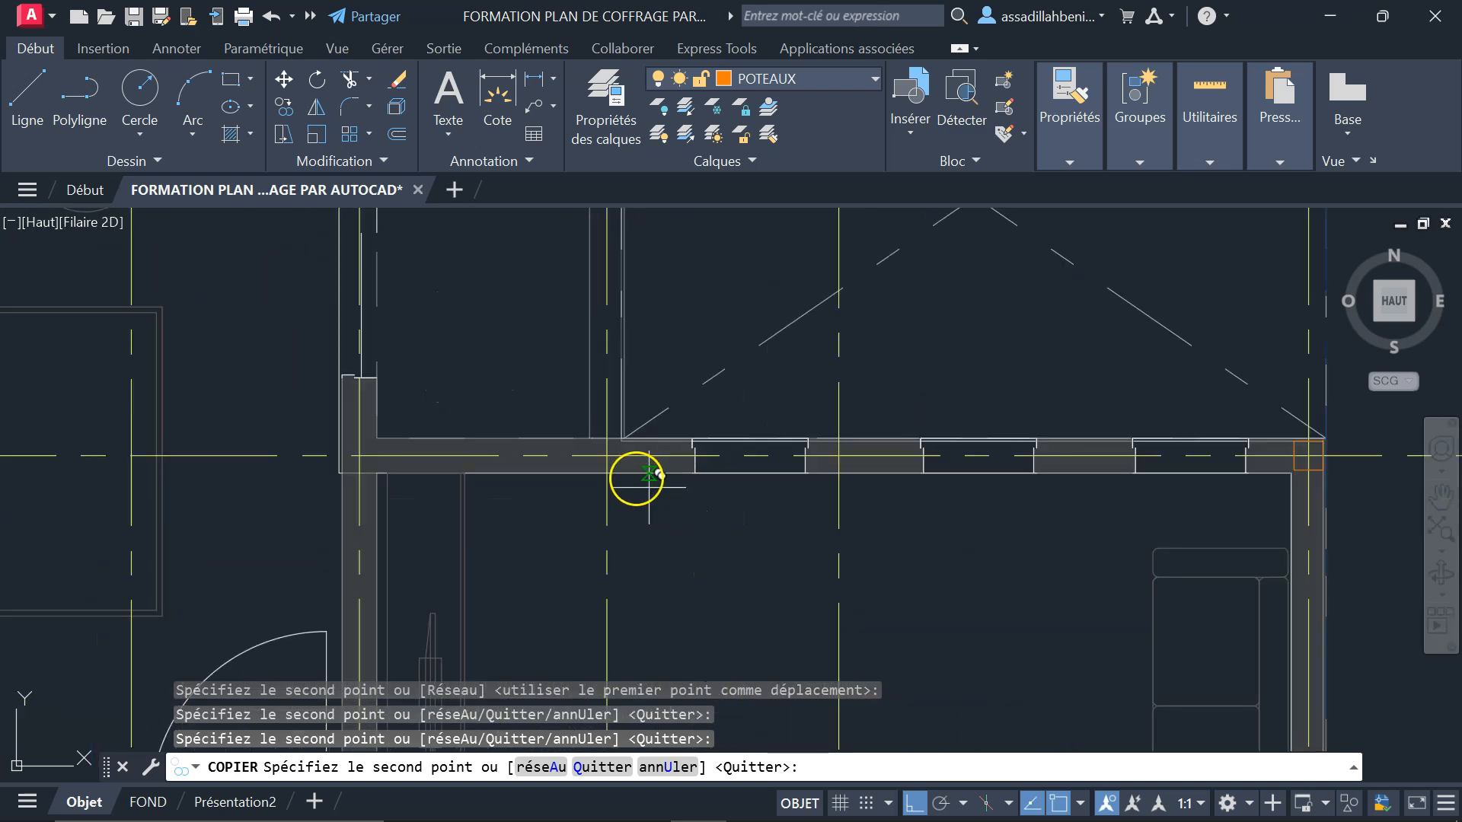
pyautogui.scroll(-1, 645, 421)
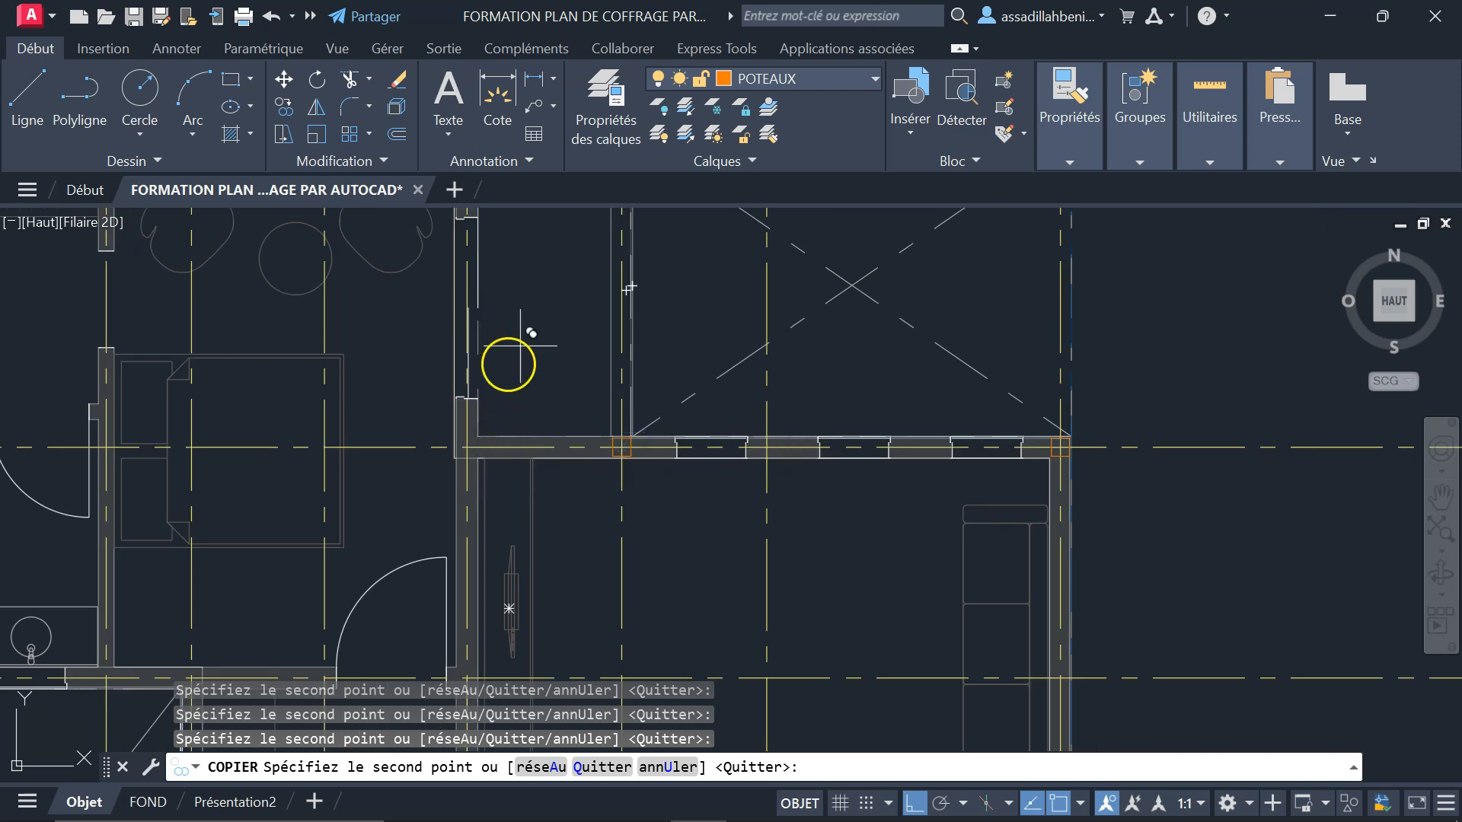
# - Place column copies along axis Y4 at its intersections with X1, X3 and X5
pyautogui.scroll(-2, 525, 335)
pyautogui.scroll(-2, 424, 424)
pyautogui.scroll(1, 403, 419)
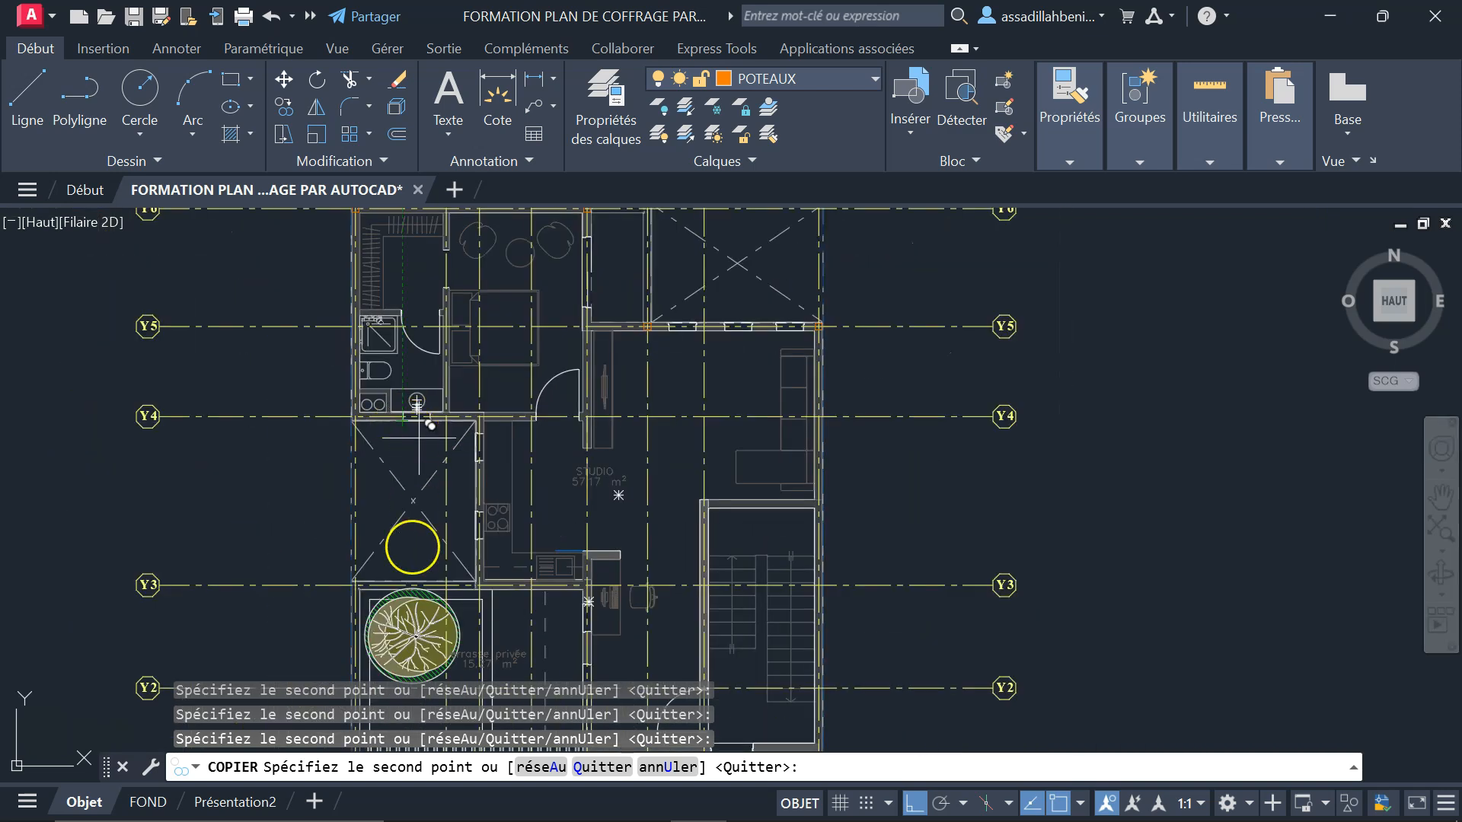
pyautogui.scroll(5, 392, 404)
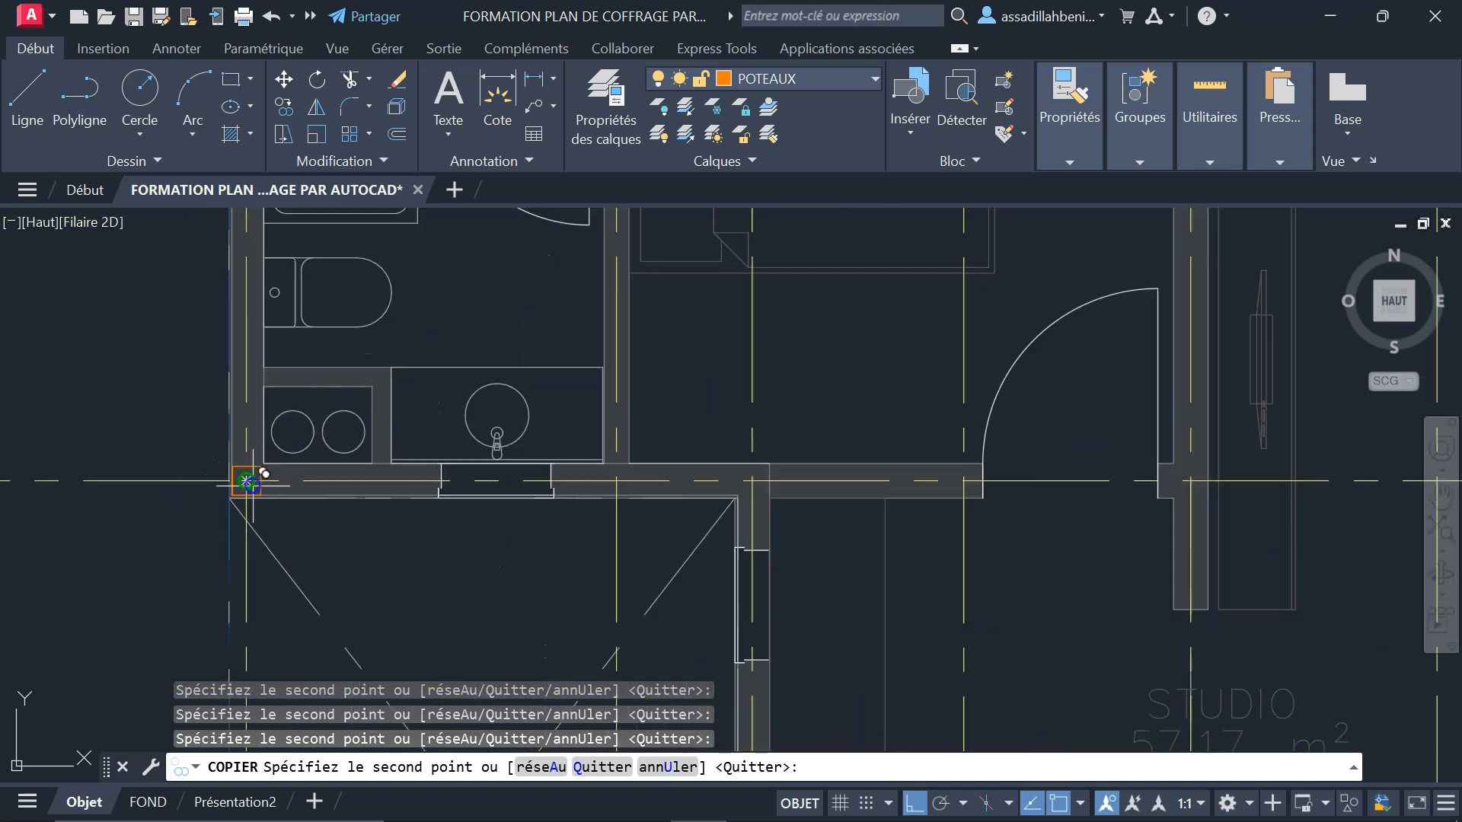
pyautogui.scroll(-2, 426, 495)
pyautogui.scroll(2, 573, 507)
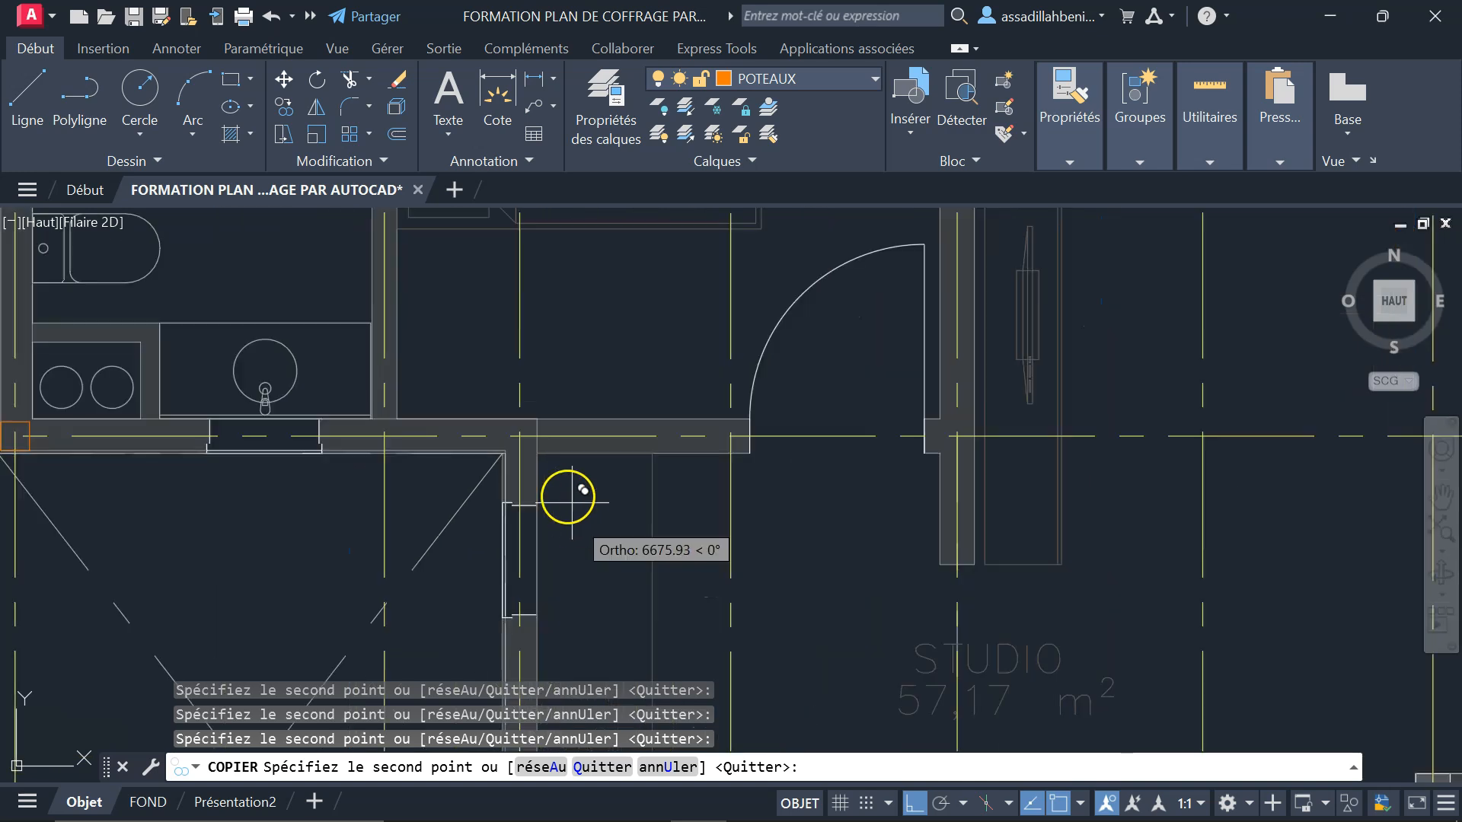
pyautogui.click(520, 439)
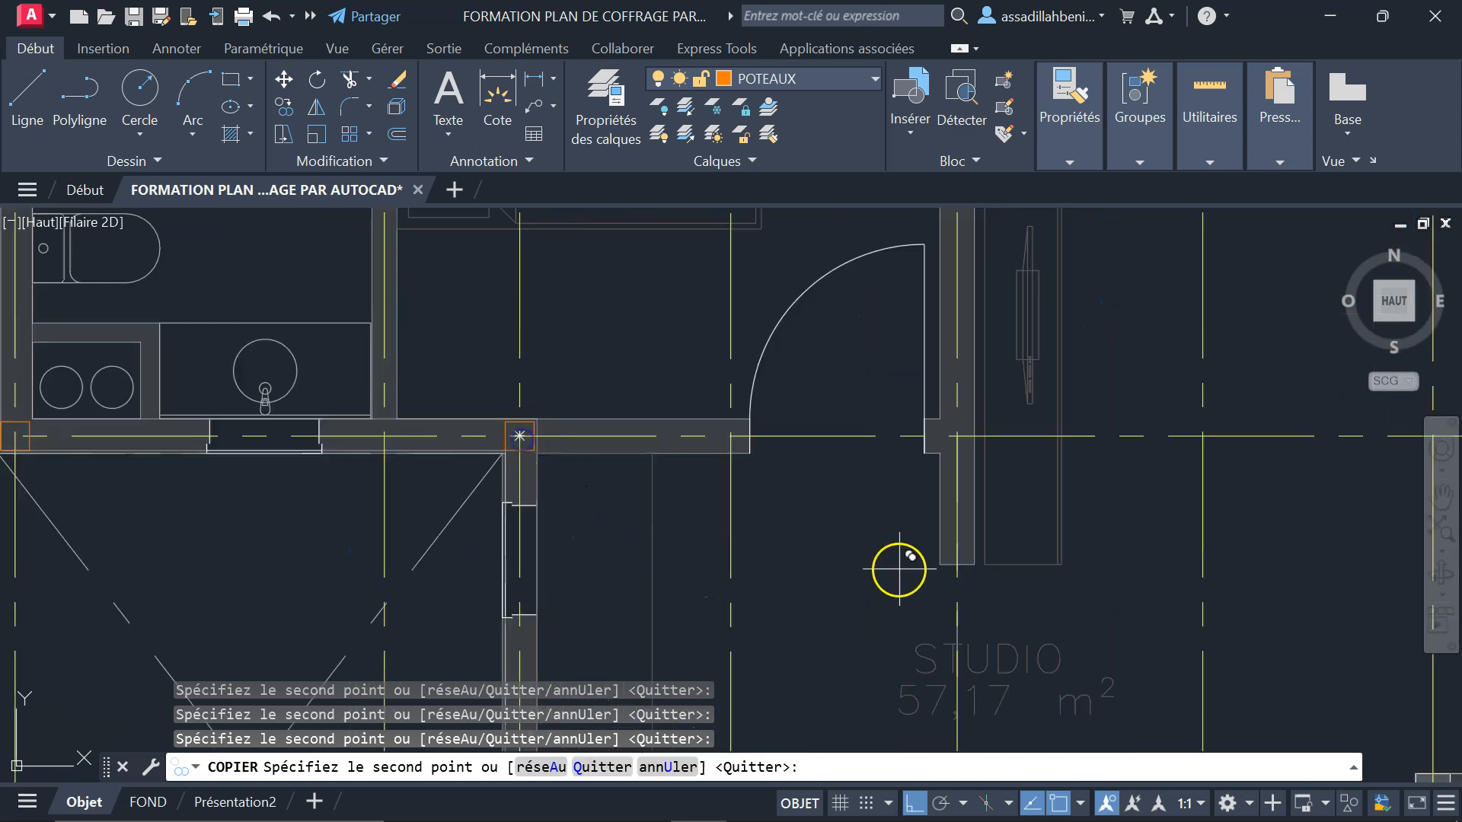
pyautogui.click(955, 435)
# - Place column copies along axis Y3 at its intersections with X3 and X5, and end the copying
pyautogui.scroll(-3, 437, 531)
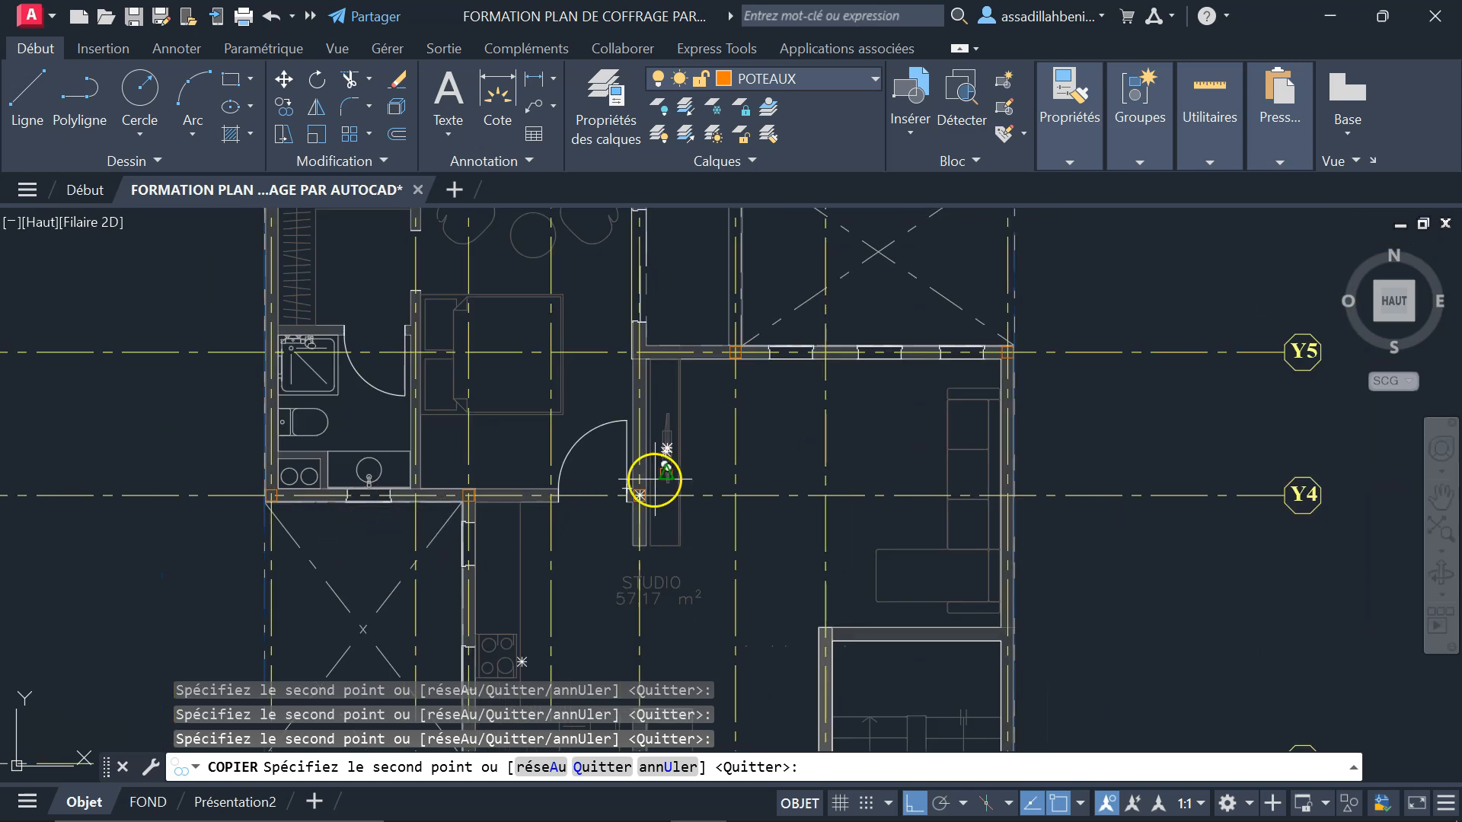
pyautogui.scroll(-2, 655, 479)
pyautogui.scroll(-5, 643, 483)
pyautogui.scroll(7, 622, 555)
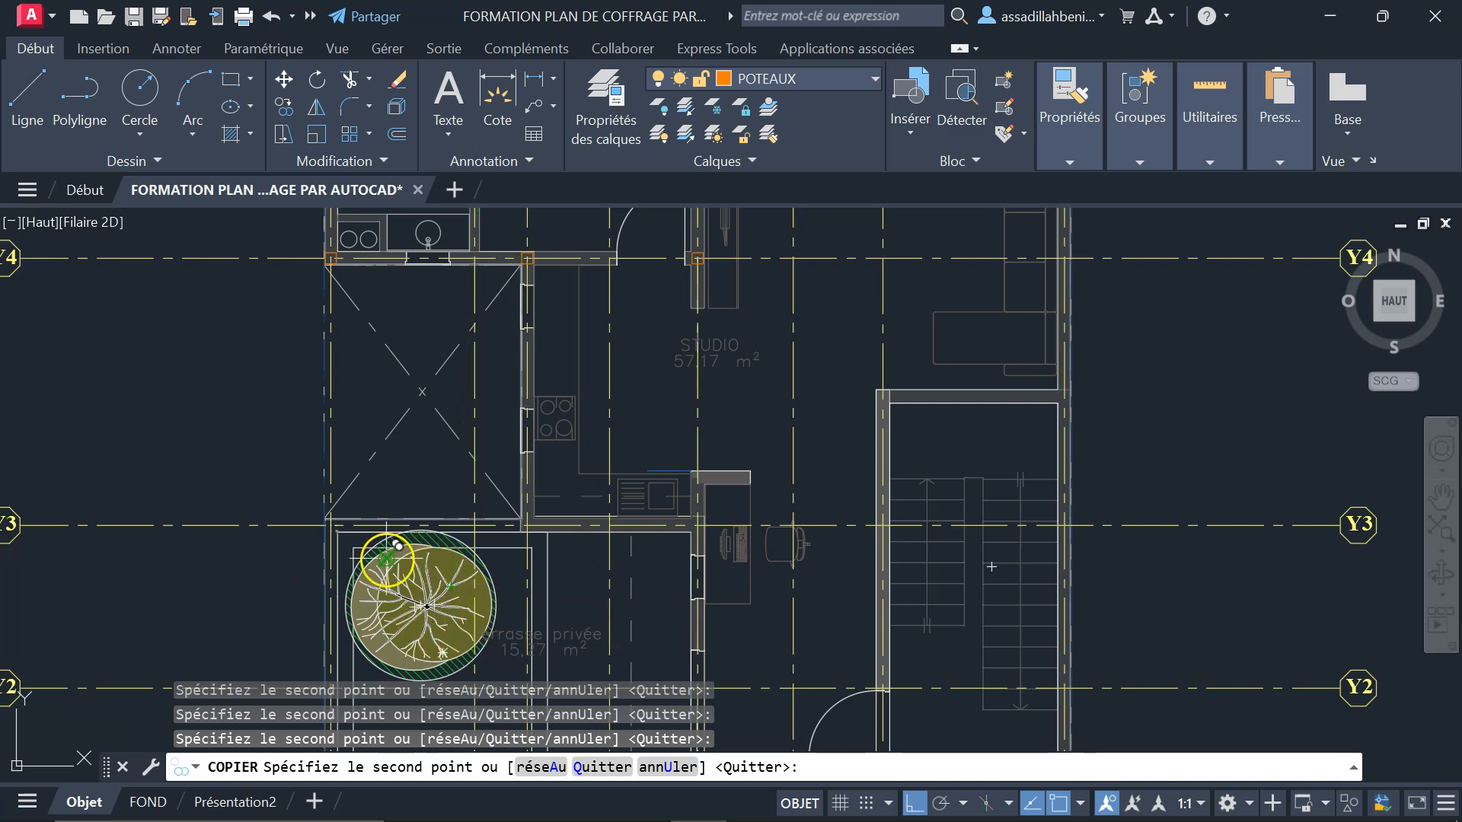
pyautogui.scroll(4, 563, 536)
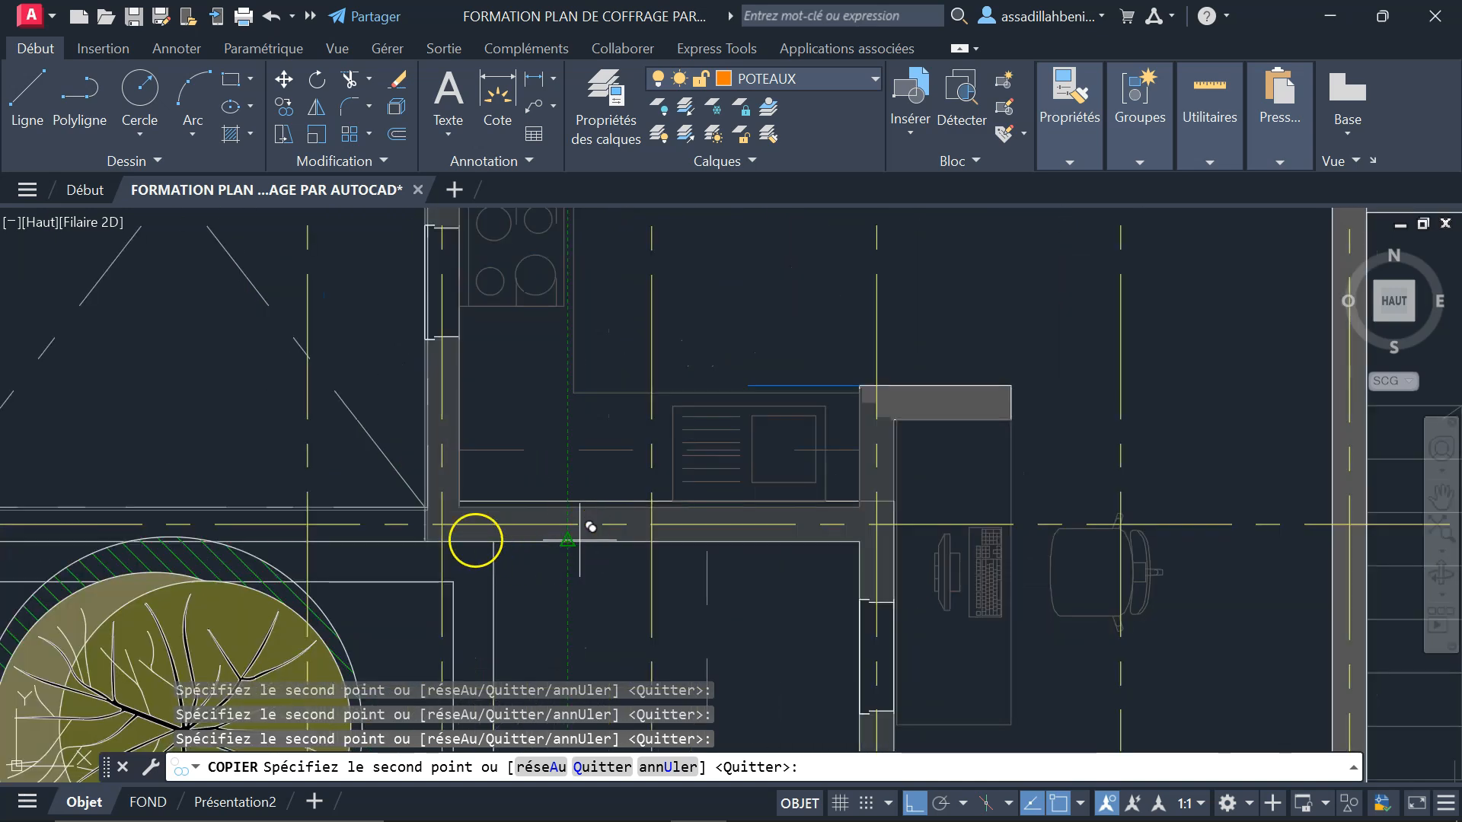
pyautogui.click(443, 526)
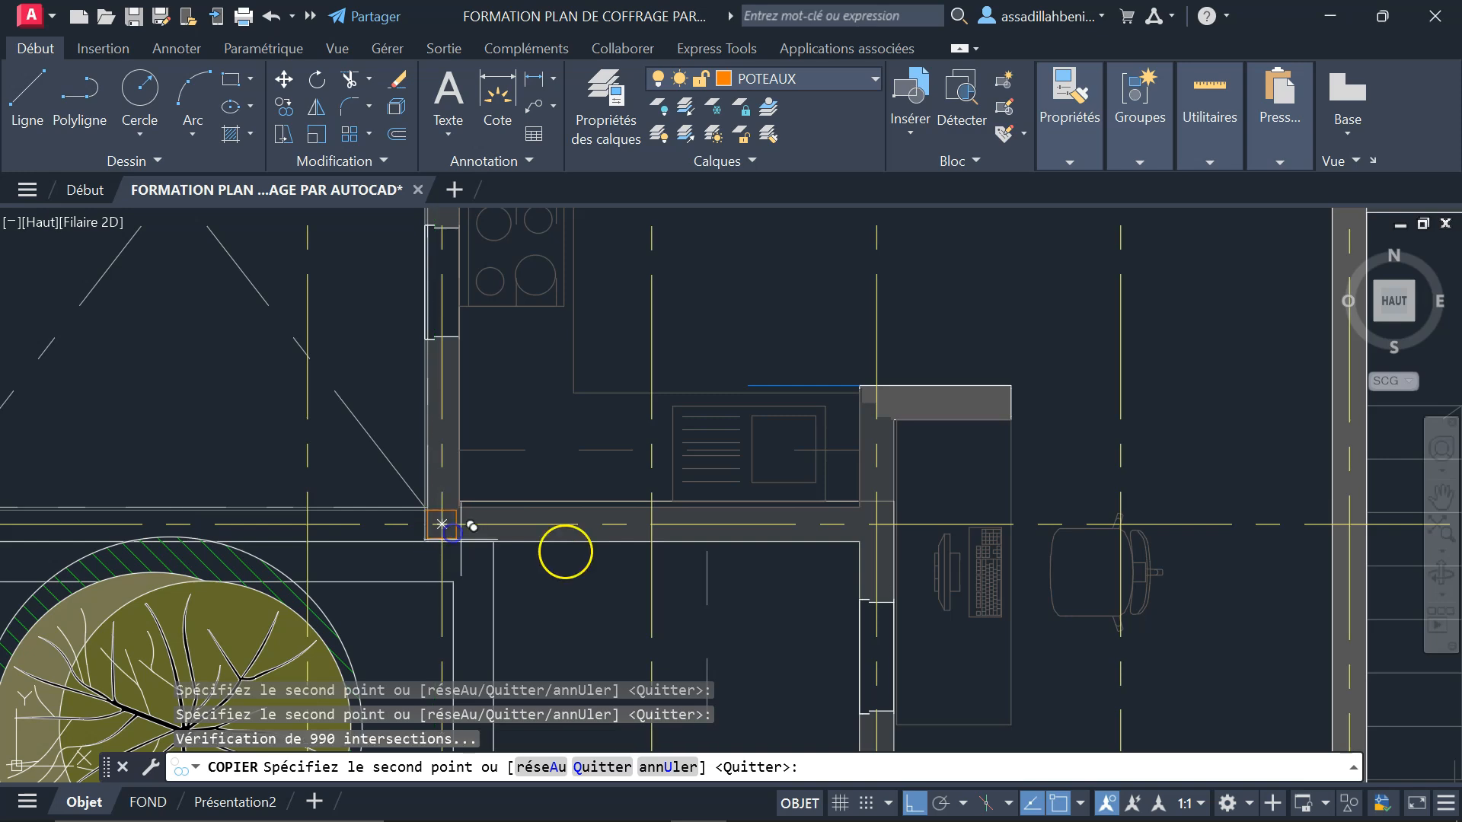
pyautogui.scroll(-2, 564, 548)
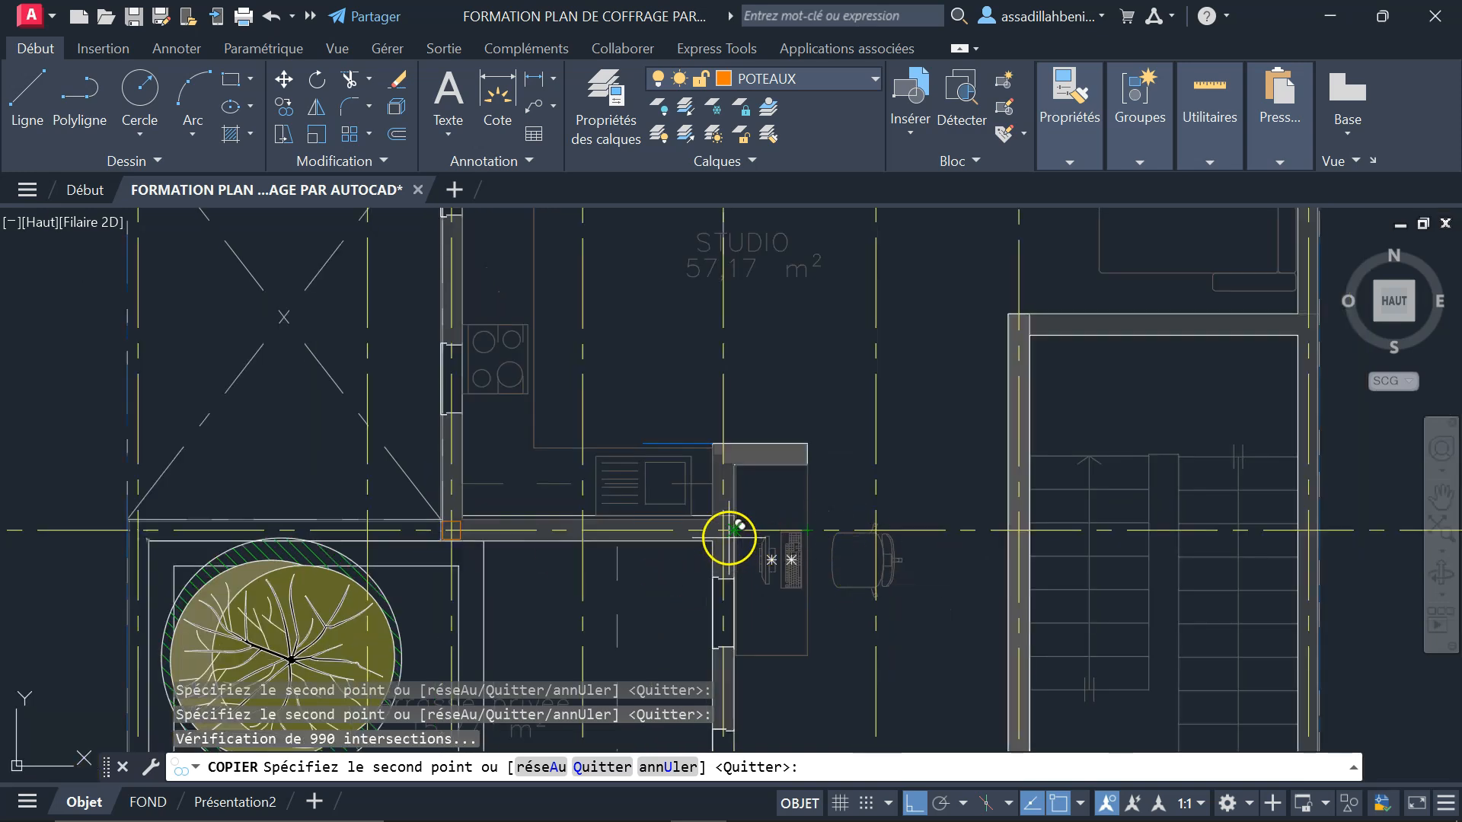
pyautogui.click(727, 535)
pyautogui.scroll(-2, 647, 529)
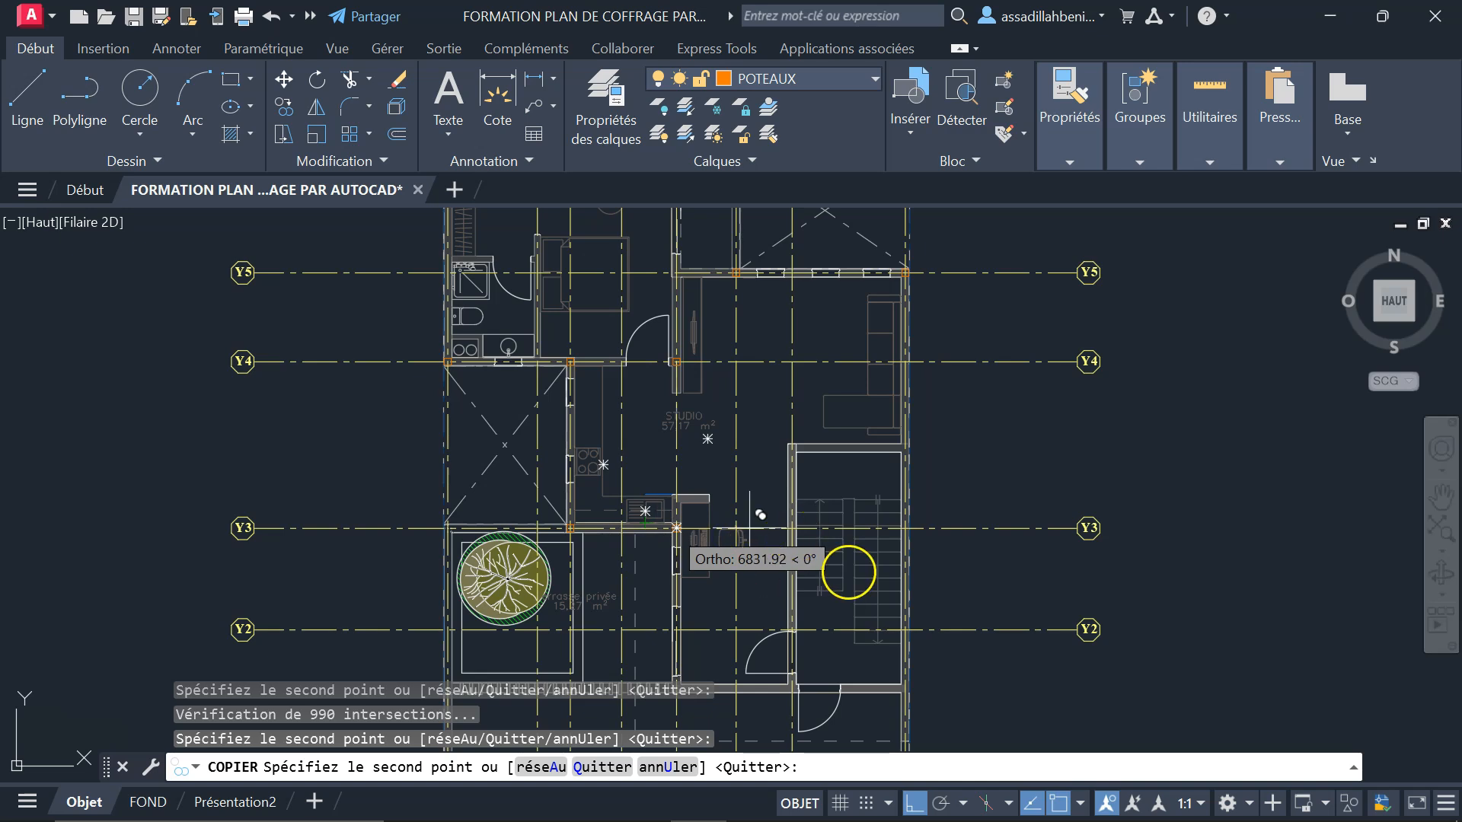
pyautogui.rightClick(961, 459)
pyautogui.click(982, 468)
# - Create a centerline between the two faces of the horizontal wall at the upper end of the stairwell, between axes Y4 and Y3
pyautogui.scroll(2, 857, 450)
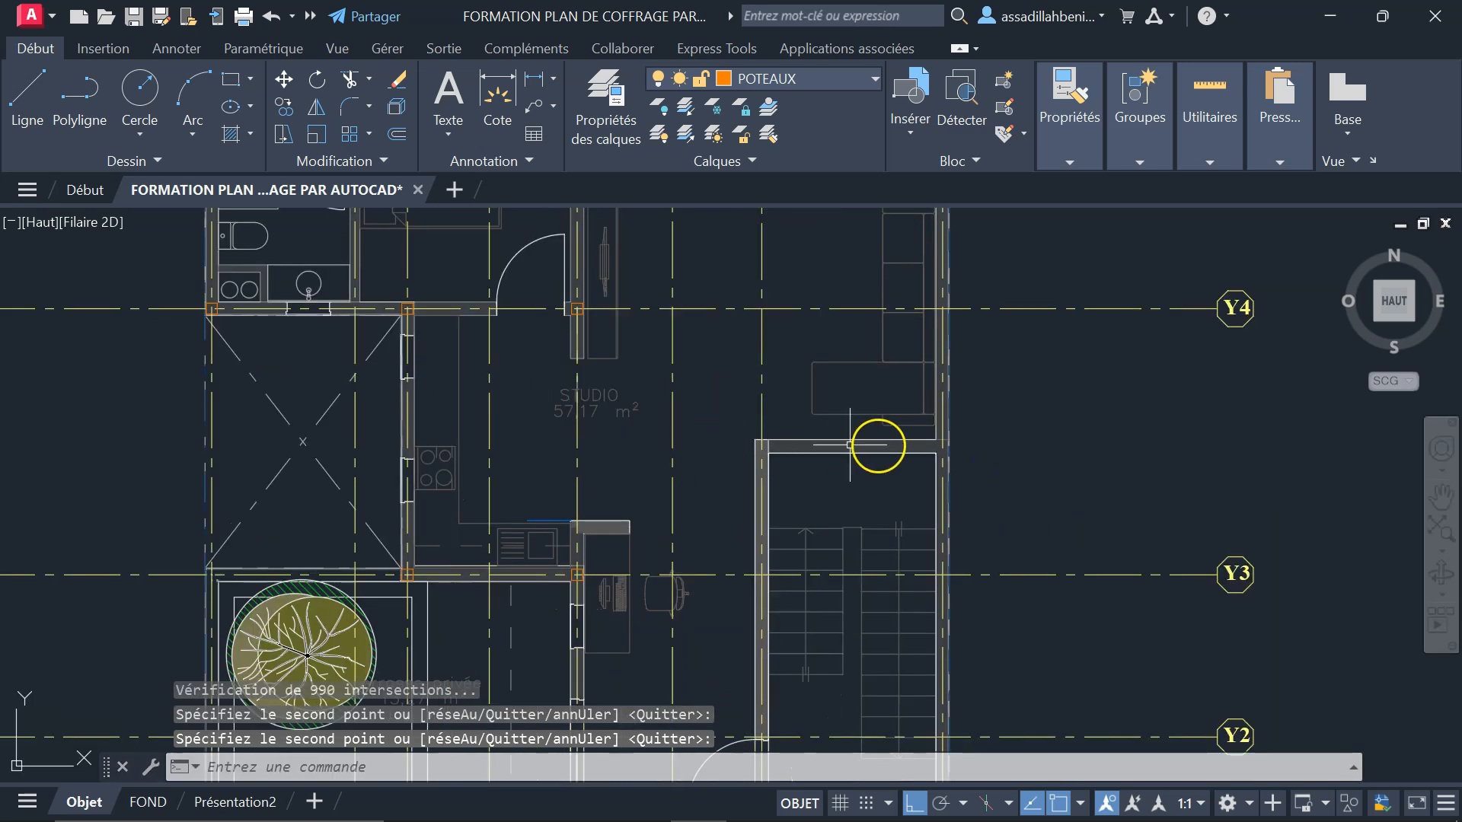
pyautogui.scroll(3, 1001, 442)
pyautogui.scroll(-3, 700, 481)
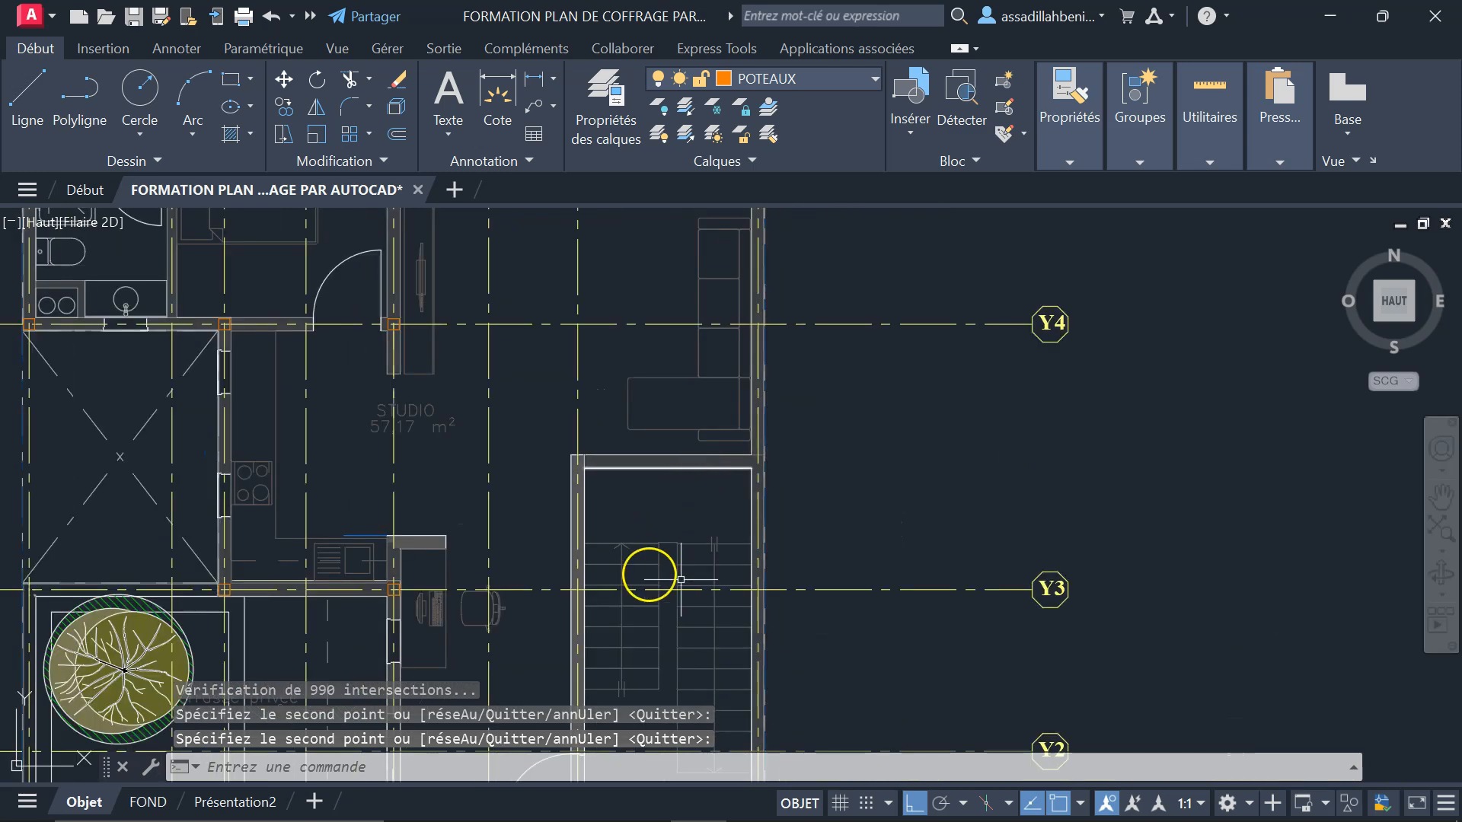
pyautogui.scroll(6, 646, 463)
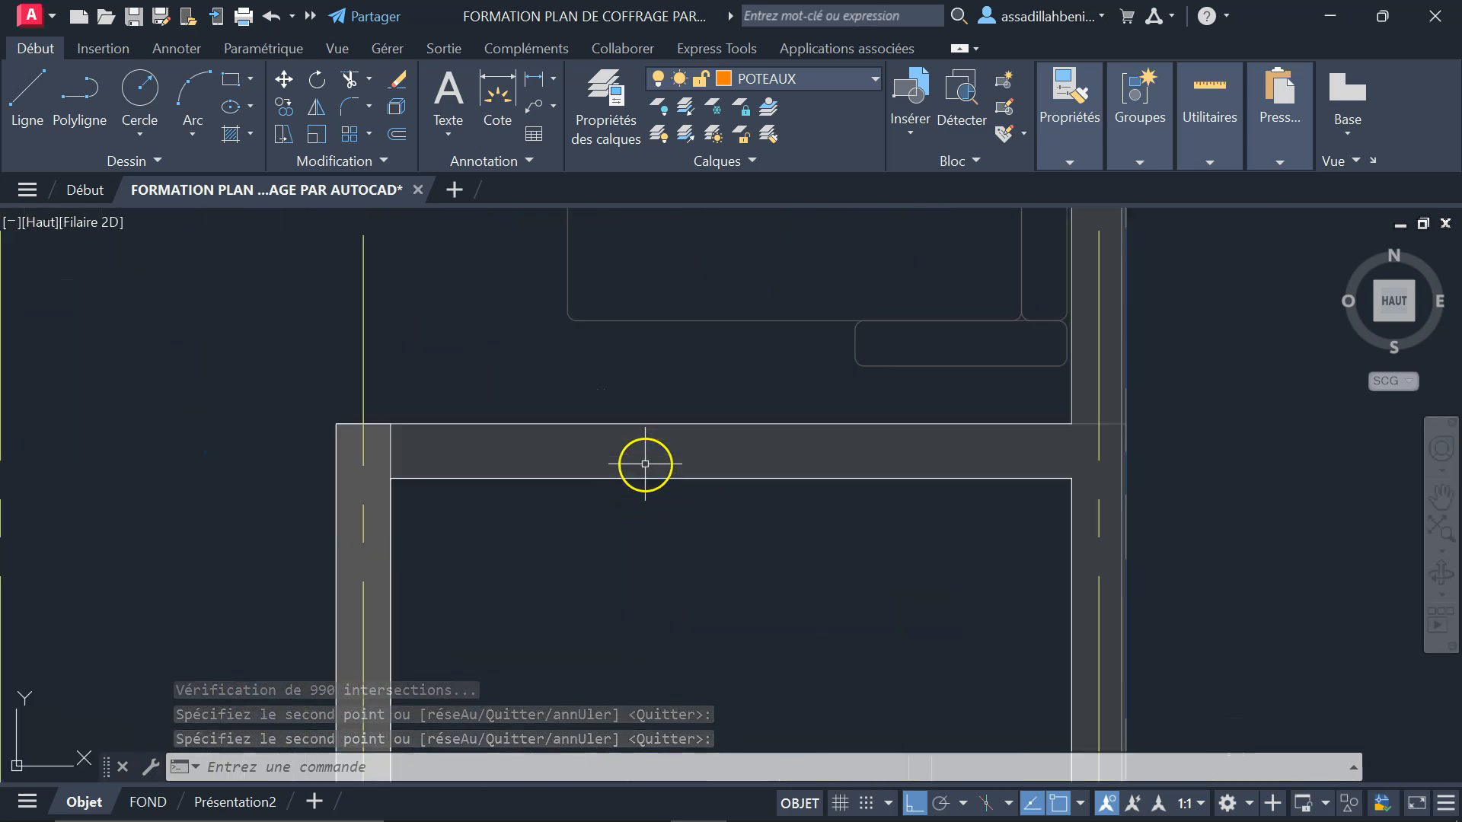
pyautogui.click(181, 49)
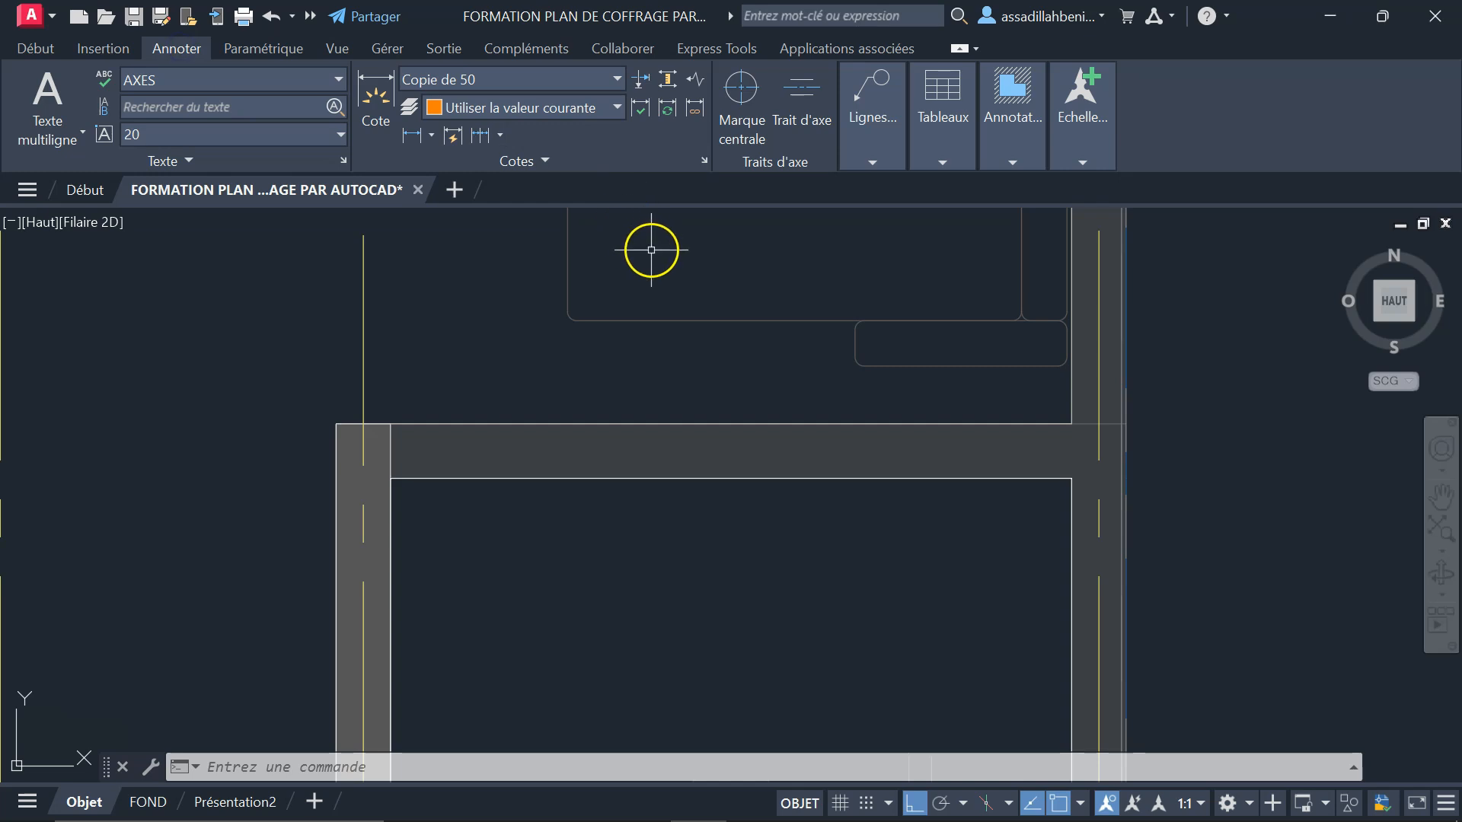
pyautogui.click(802, 110)
pyautogui.scroll(2, 673, 452)
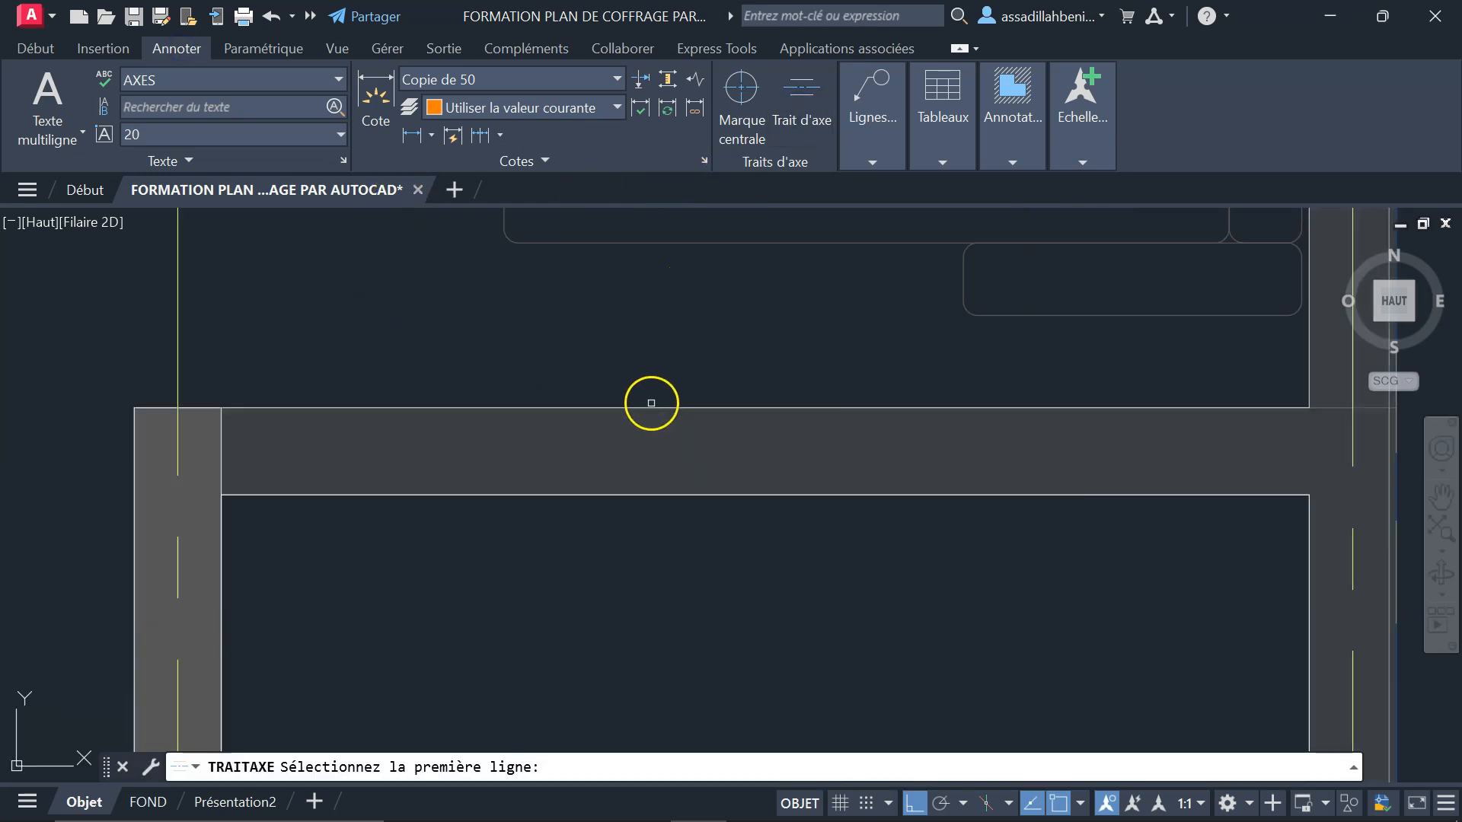
pyautogui.click(654, 409)
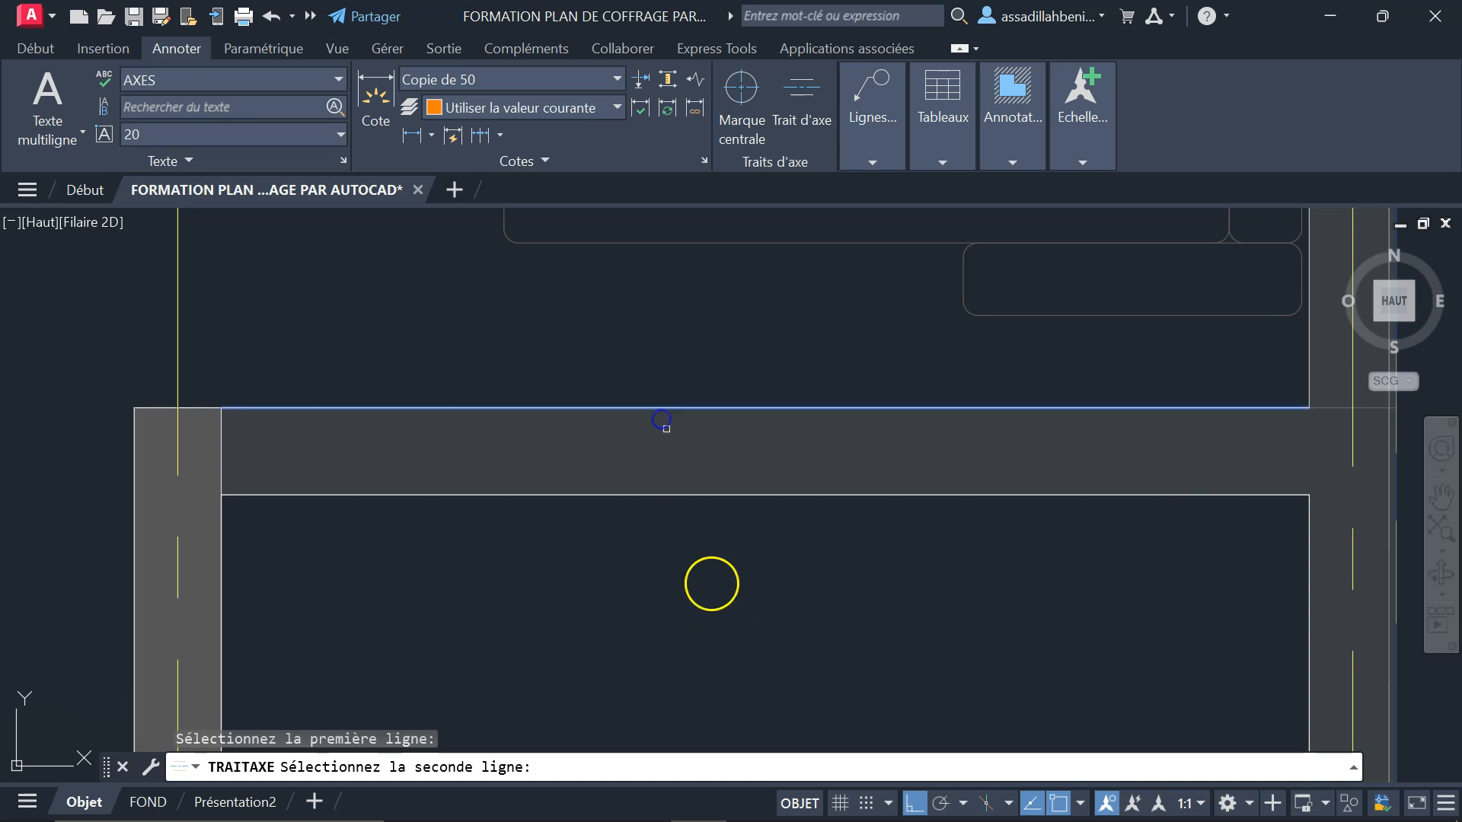
pyautogui.click(702, 496)
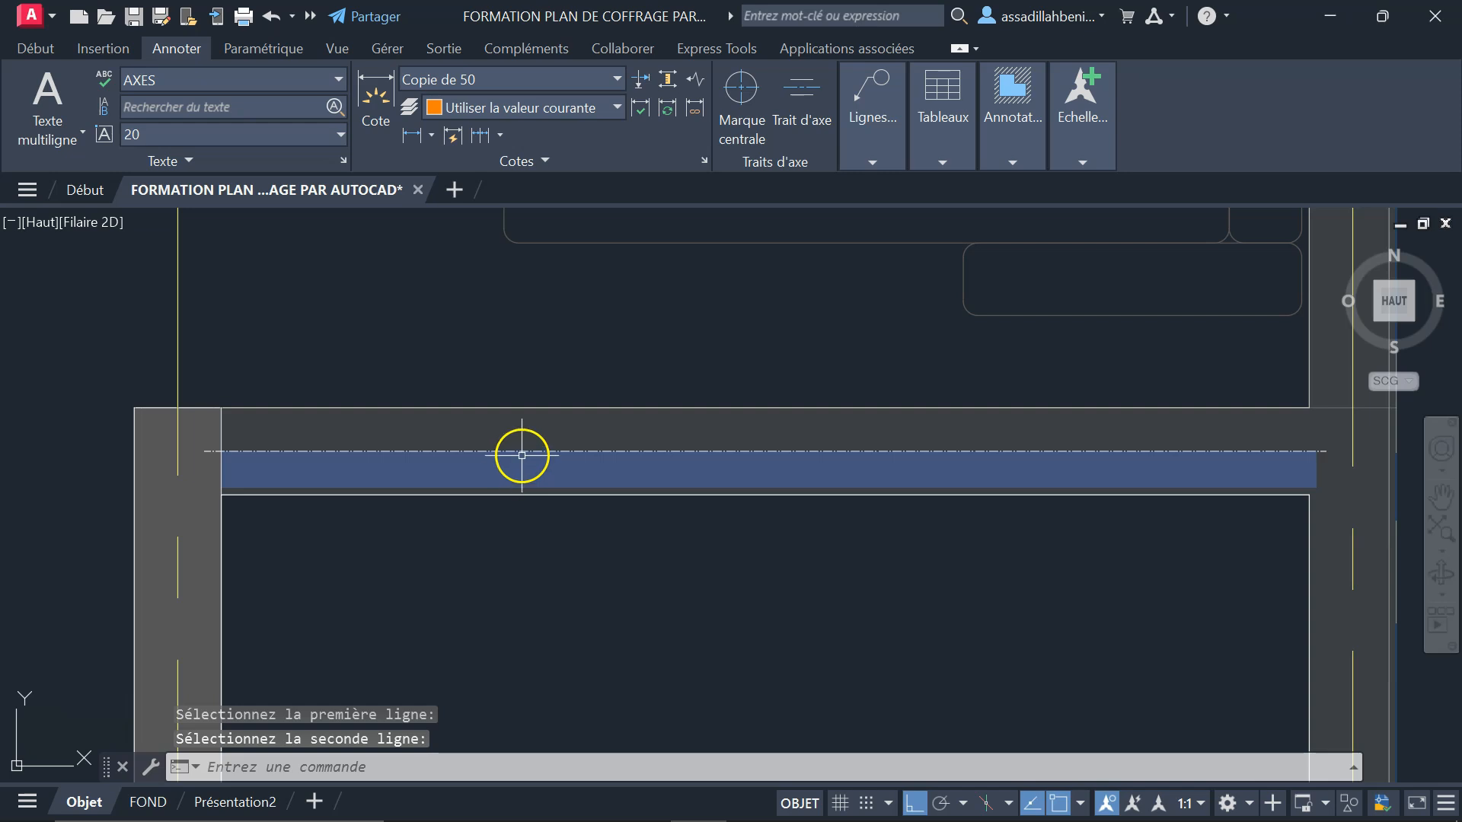
# - Stretch both ends of the stairwell wall's centerline past the vertical walls so that it crosses their axes
pyautogui.click(480, 457)
pyautogui.scroll(-2, 479, 463)
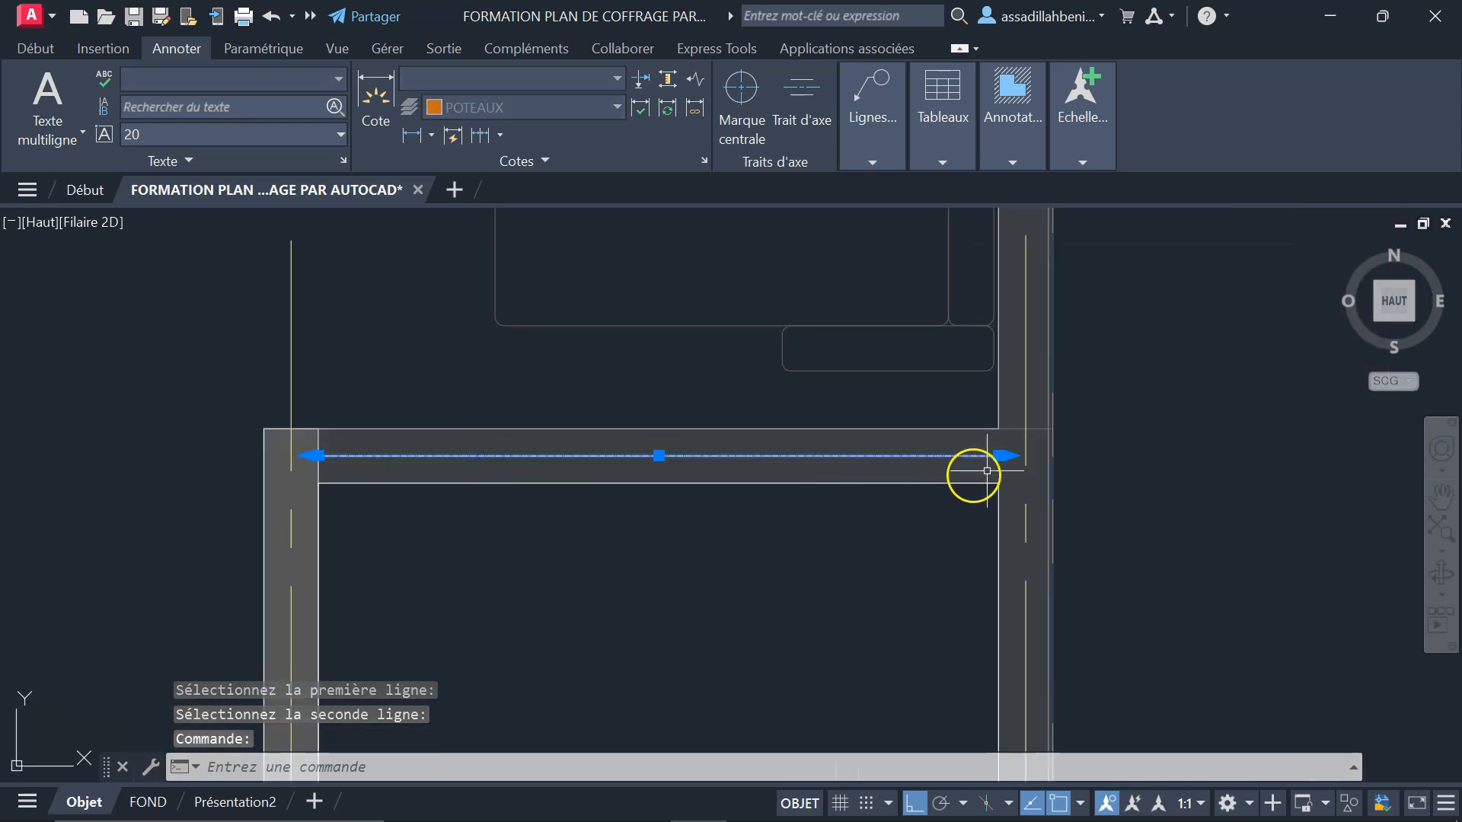
pyautogui.scroll(3, 986, 471)
pyautogui.click(1034, 434)
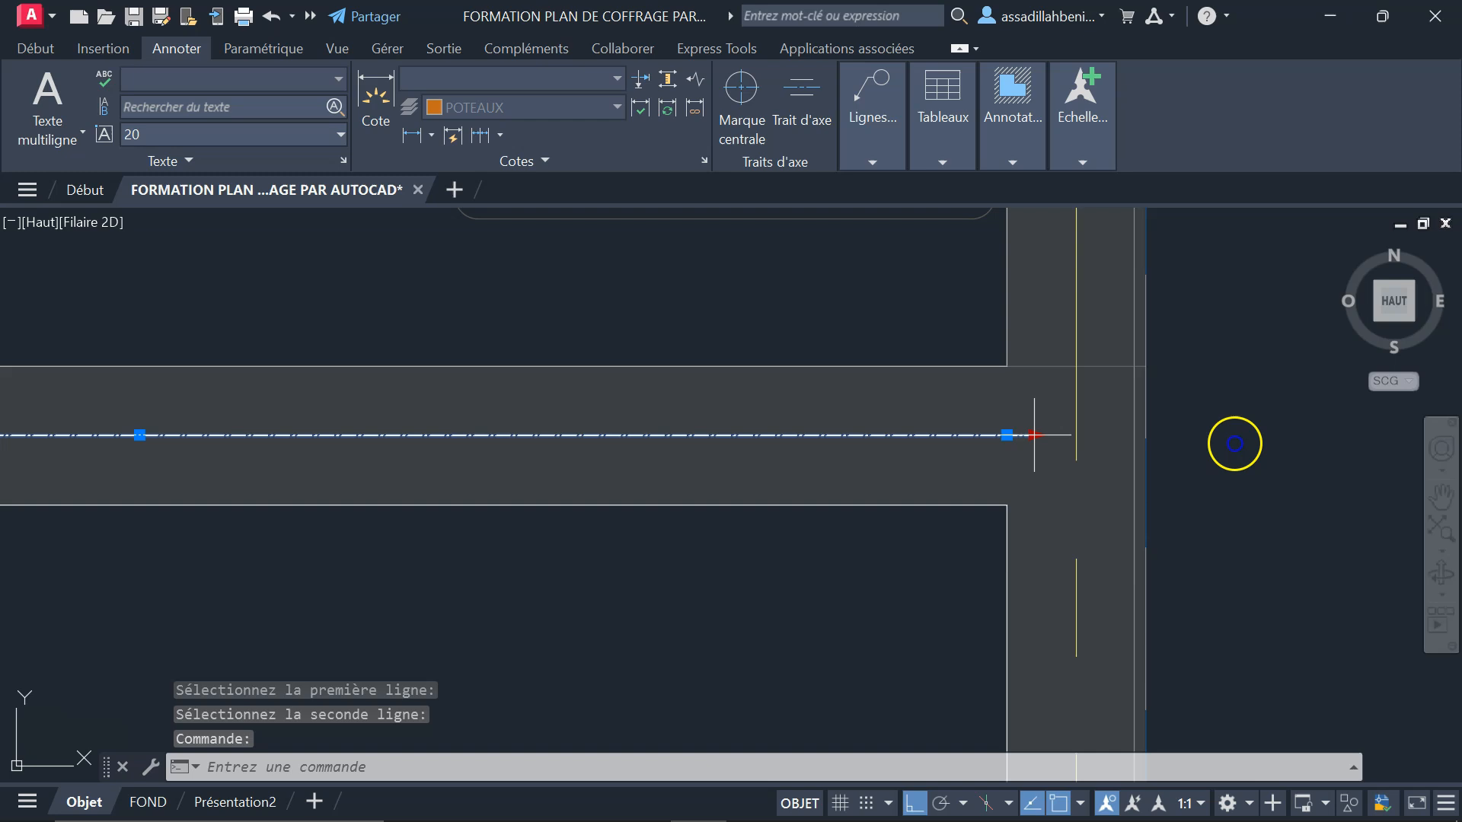
pyautogui.click(1288, 433)
pyautogui.scroll(-2, 1251, 449)
pyautogui.scroll(-2, 868, 416)
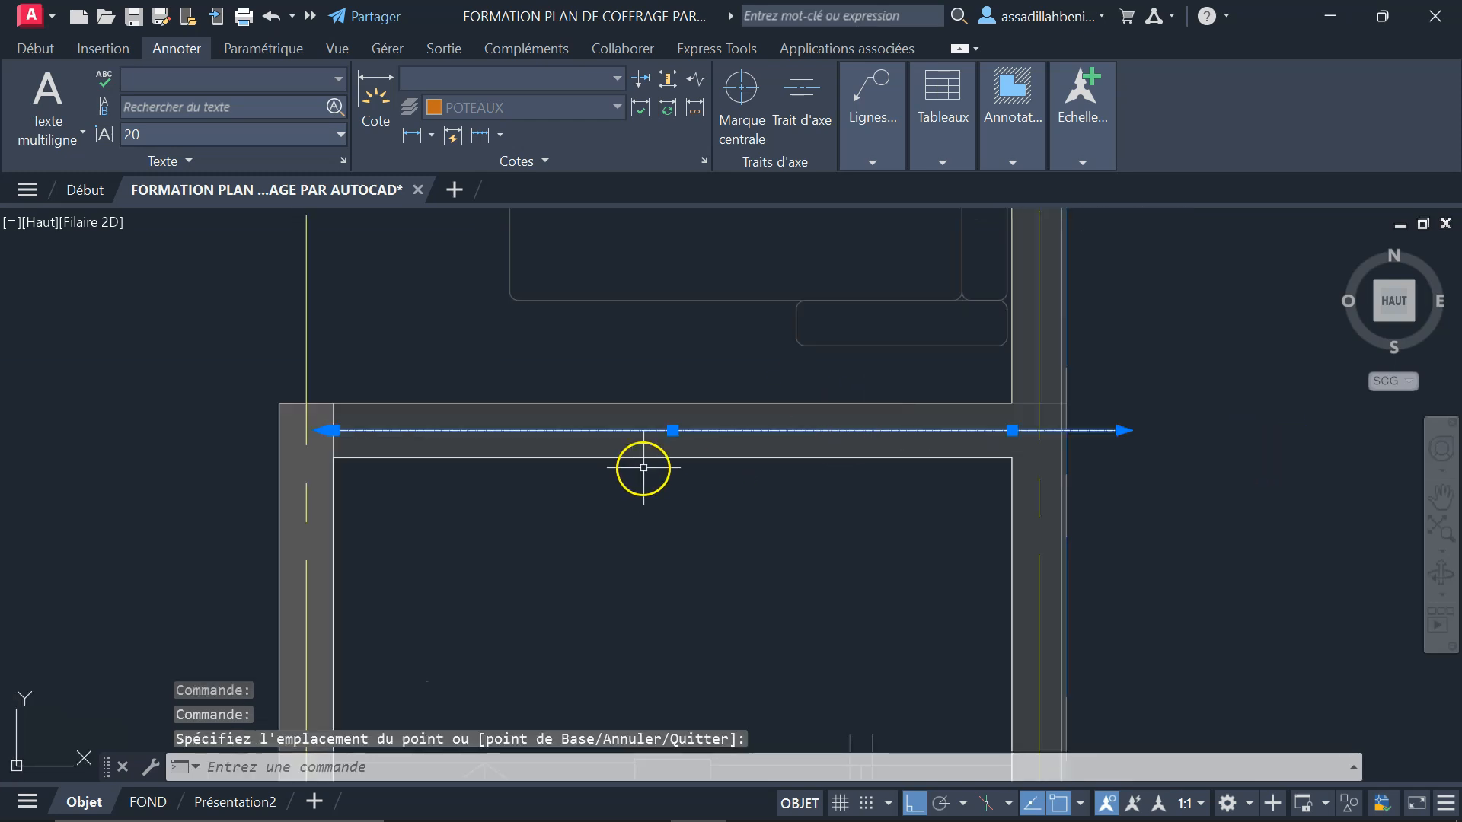
pyautogui.scroll(4, 283, 430)
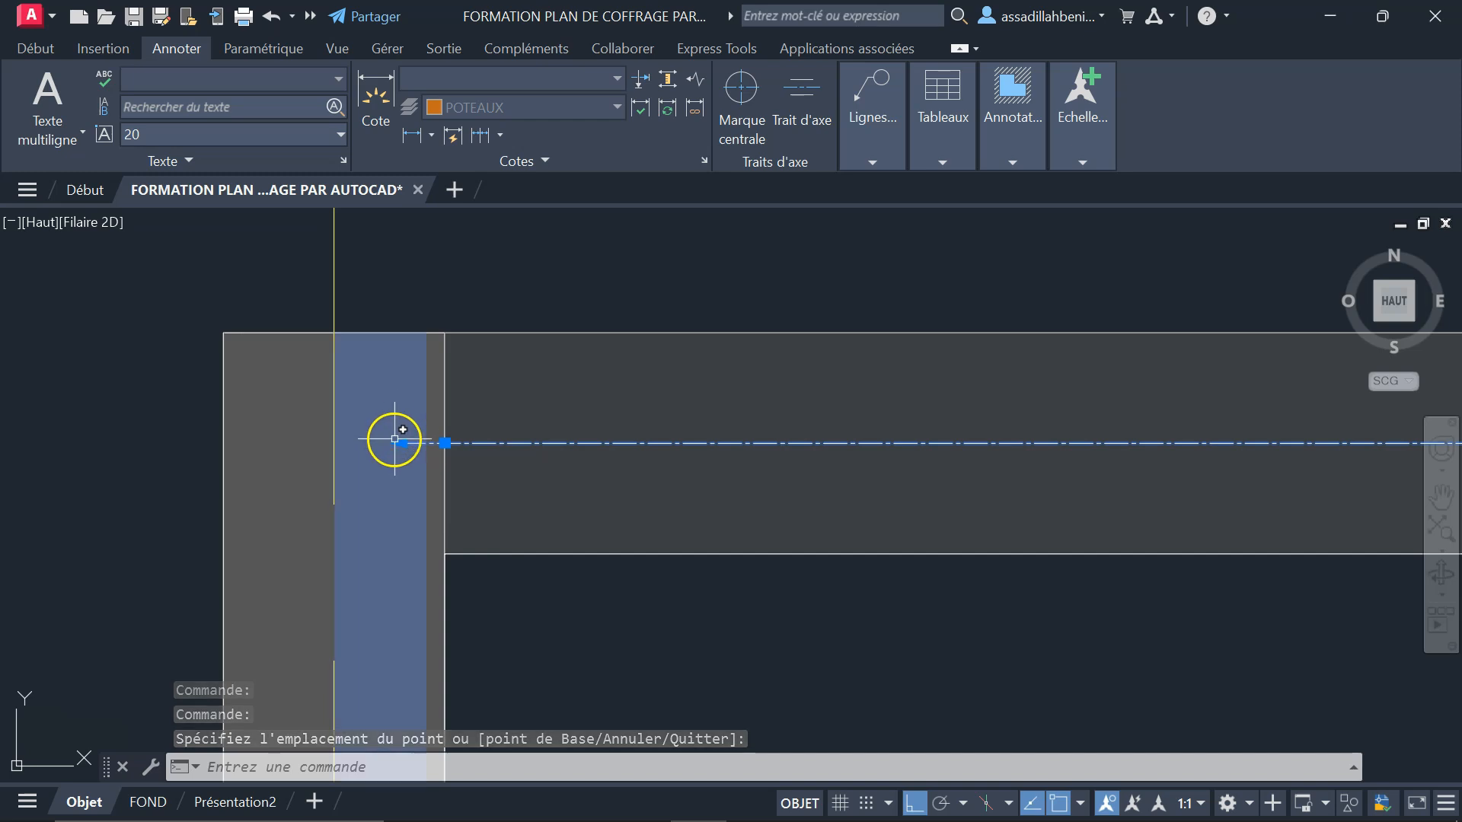
pyautogui.click(401, 443)
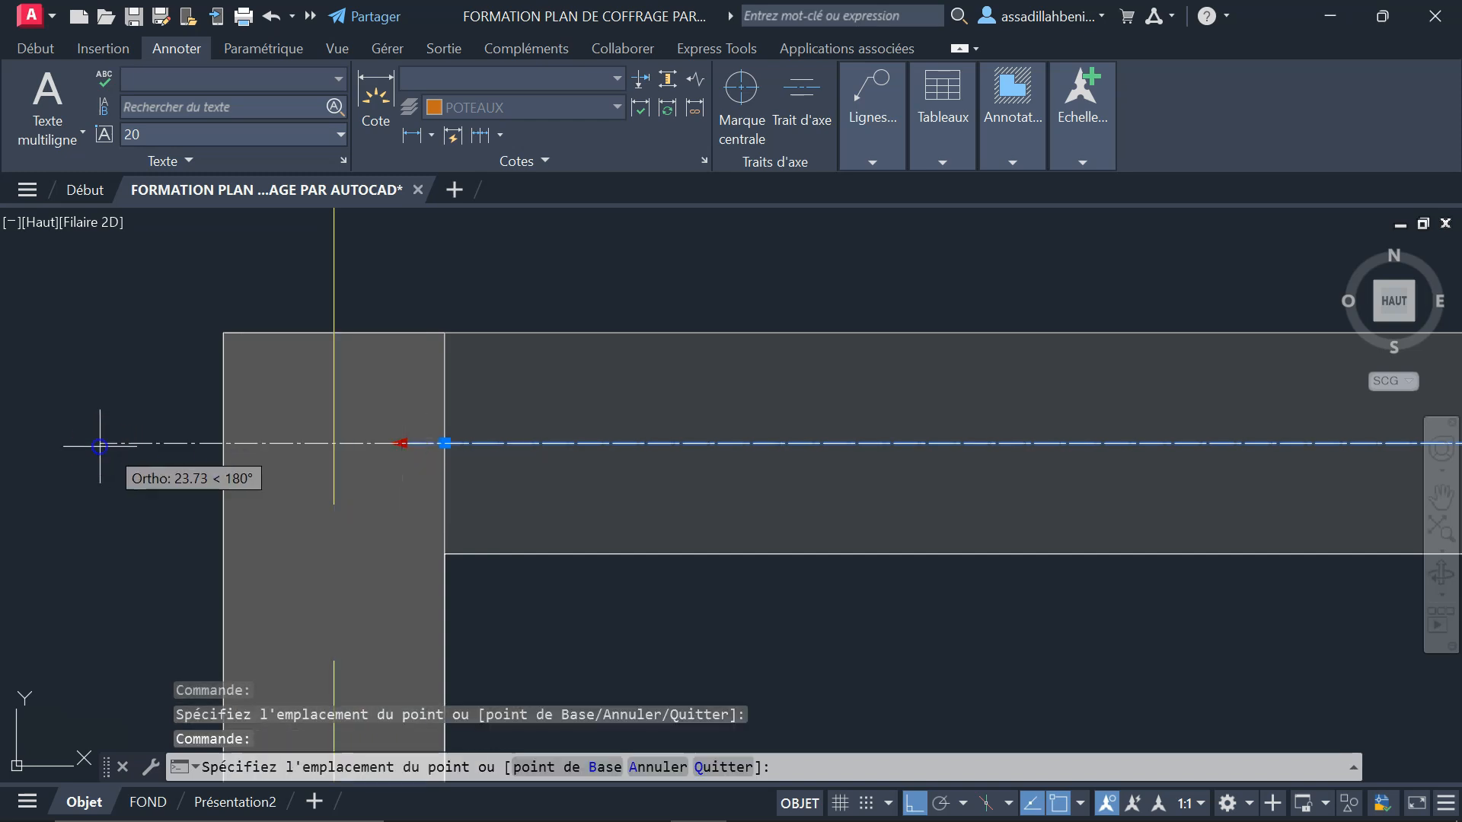
pyautogui.click(100, 443)
pyautogui.scroll(-5, 396, 516)
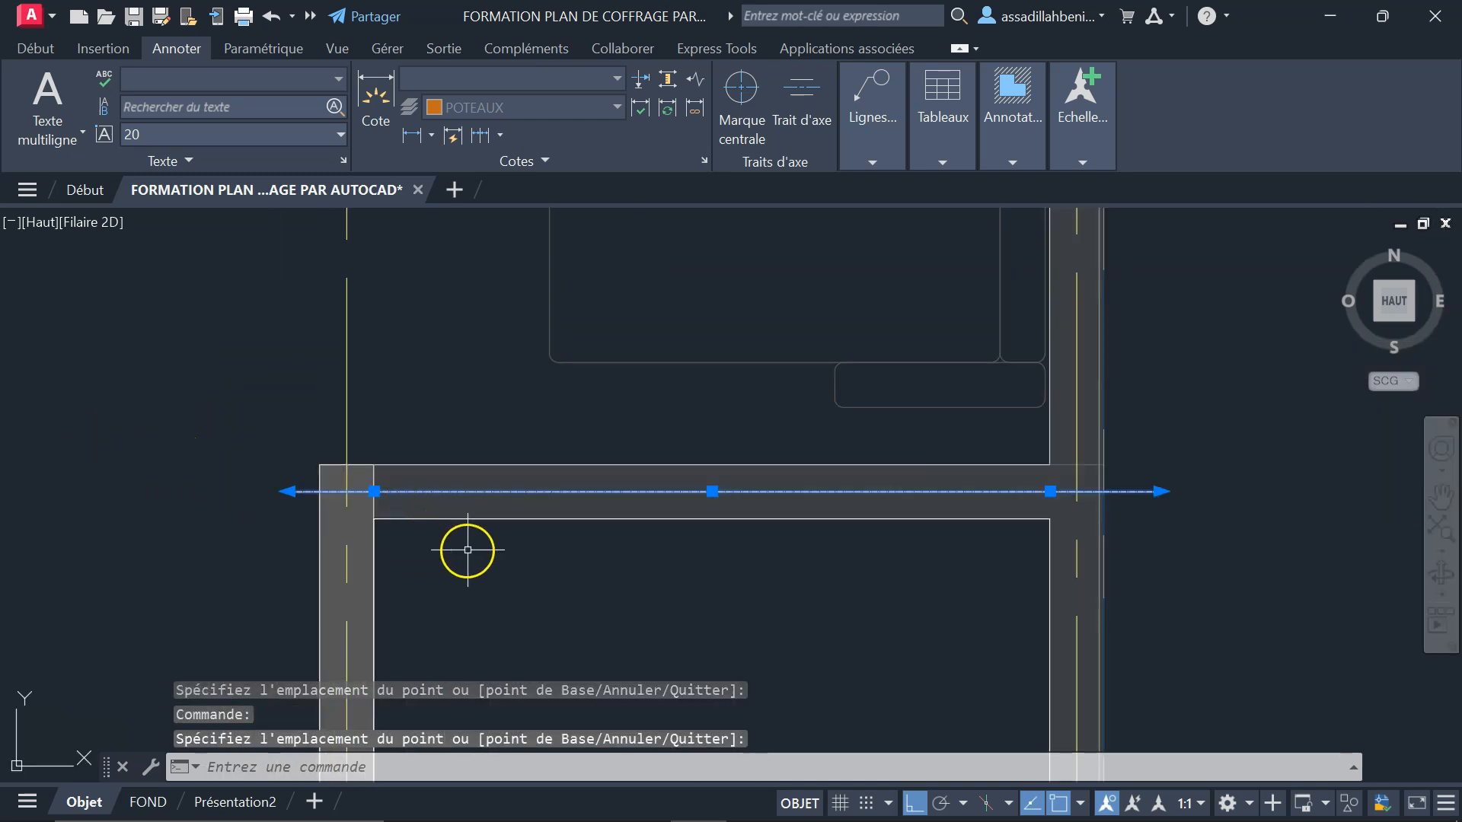
pyautogui.press('Escape')
# - Copy the column at axes X8 and Y5 from its centre to where the stairwell wall's centerline crosses axis X8
pyautogui.scroll(-5, 522, 538)
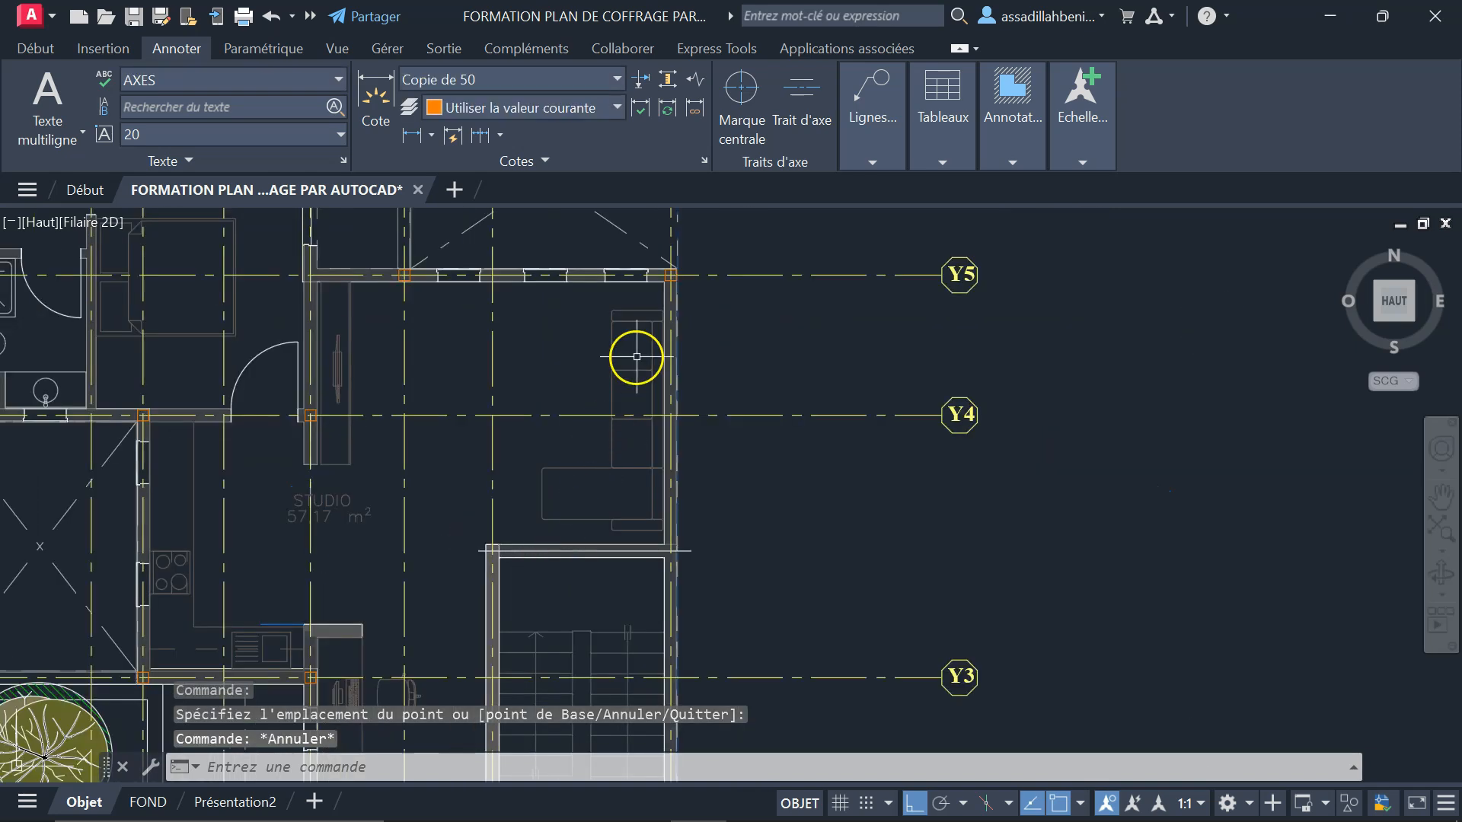
pyautogui.scroll(5, 685, 267)
pyautogui.click(640, 287)
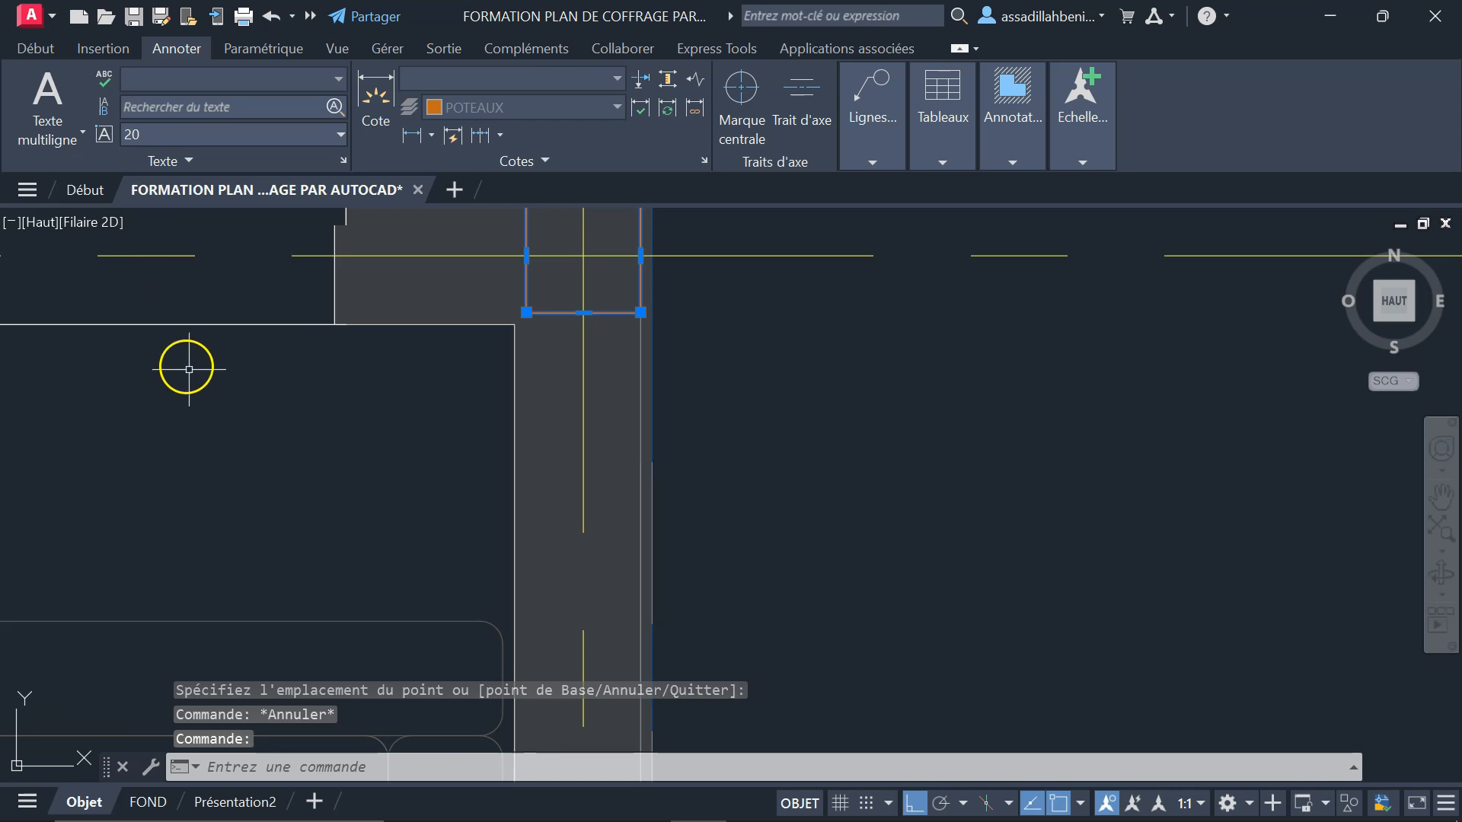
pyautogui.click(36, 48)
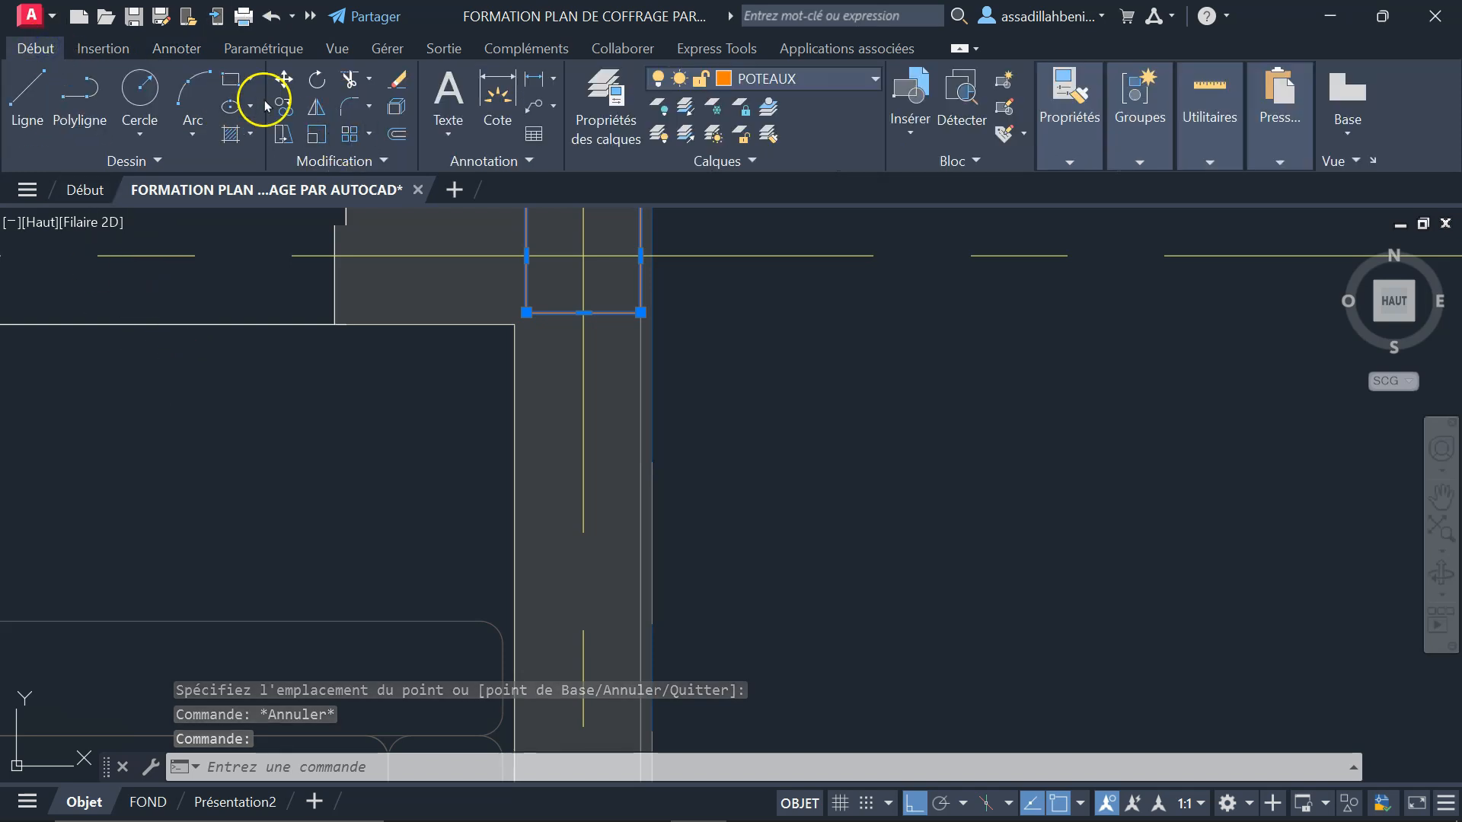
pyautogui.click(282, 106)
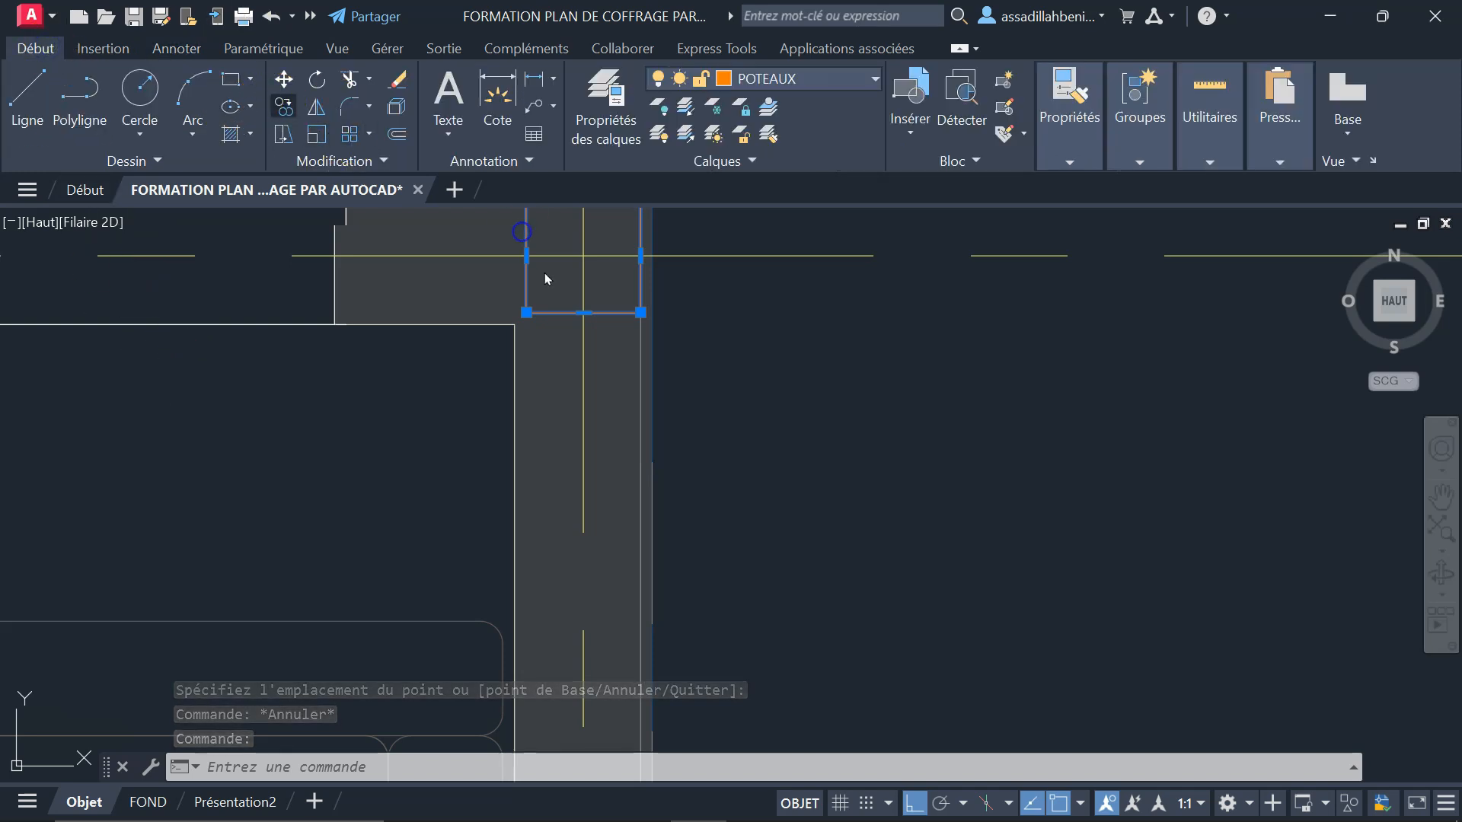
pyautogui.click(592, 259)
pyautogui.scroll(-5, 609, 244)
pyautogui.scroll(-4, 668, 455)
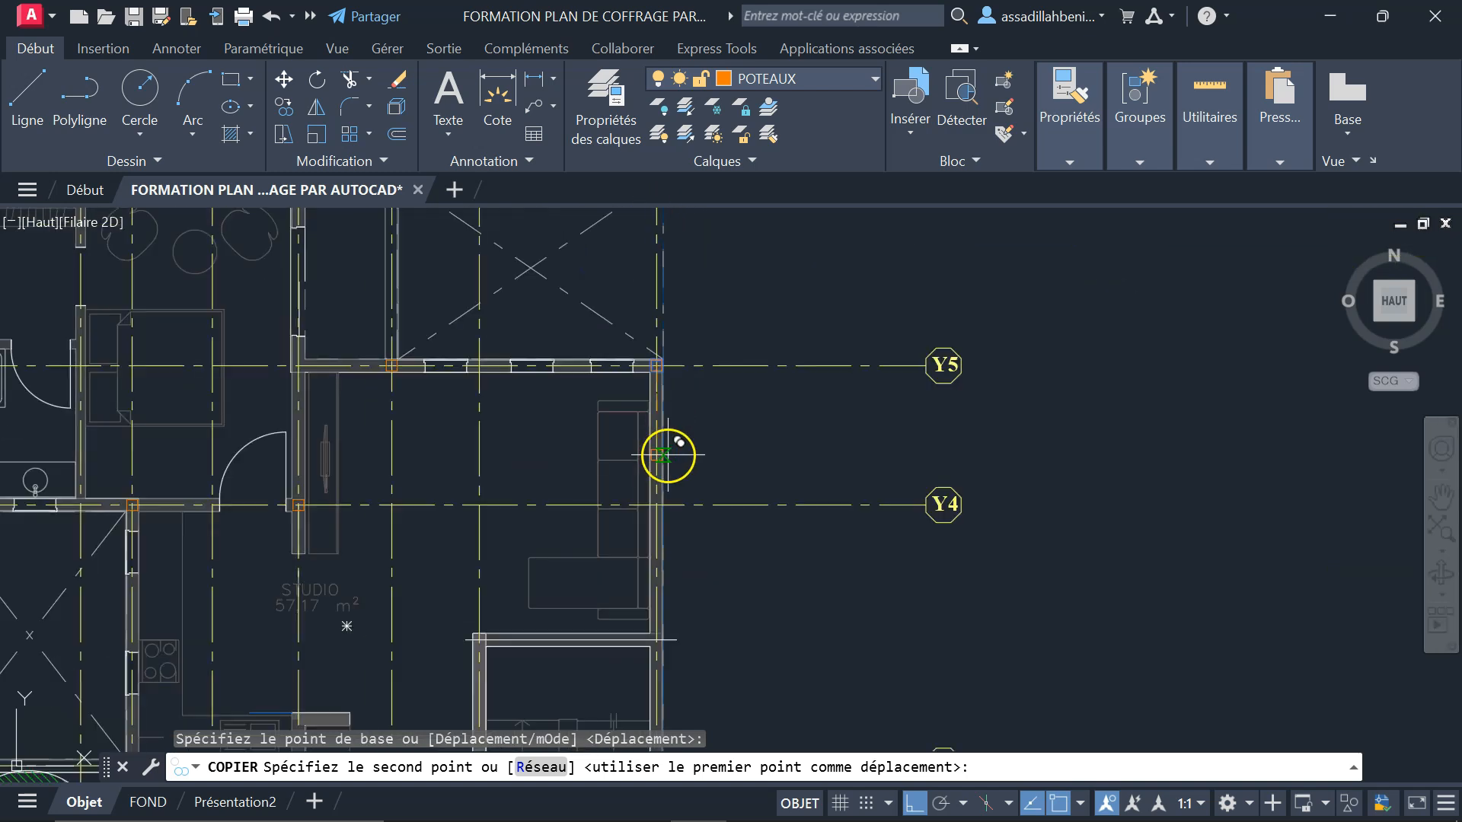
pyautogui.scroll(8, 653, 643)
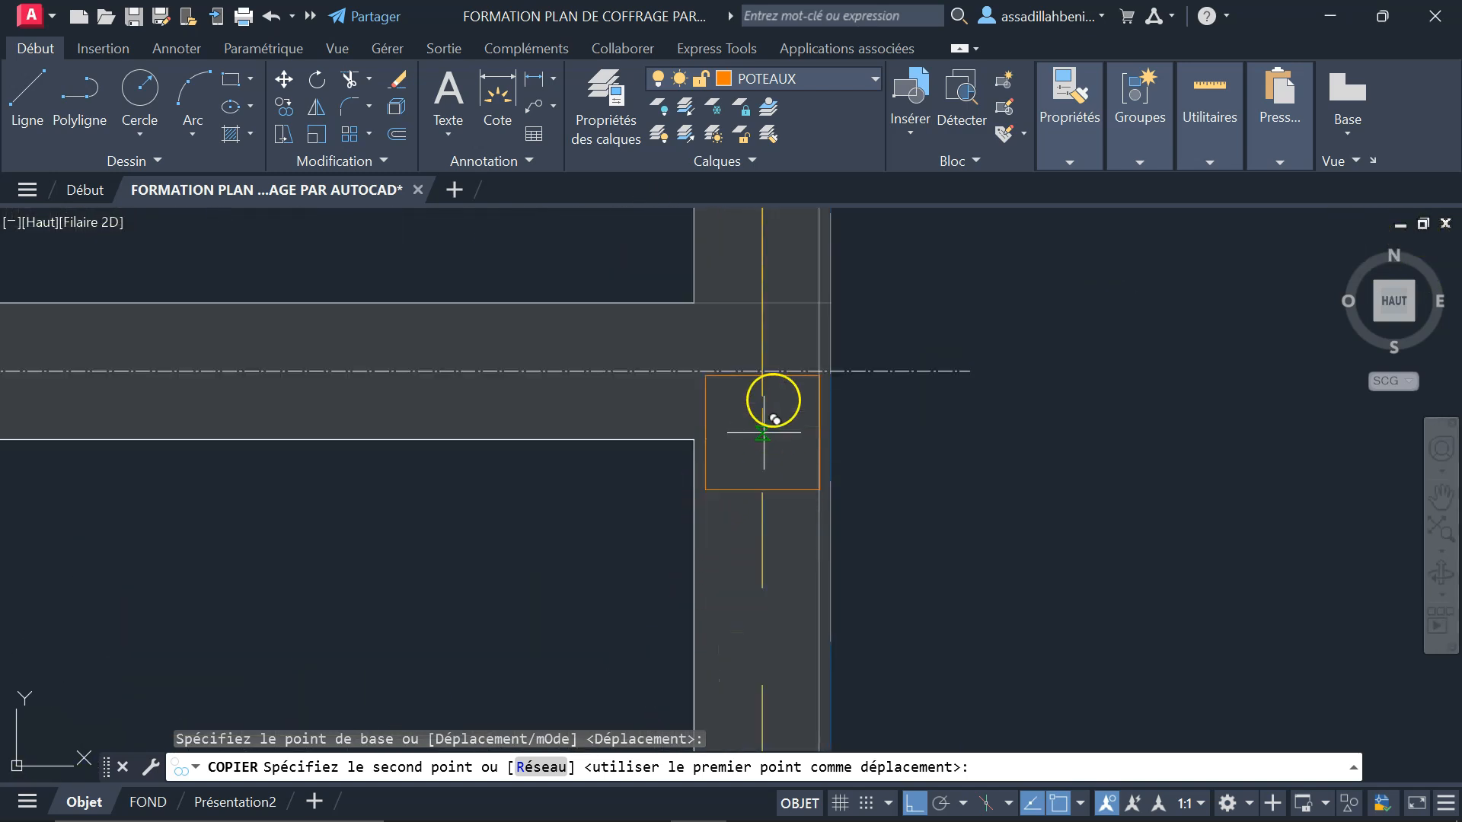
pyautogui.click(765, 361)
# - Place another column copy where the centerline crosses the axis of the stairwell's left wall, and end the copying
pyautogui.scroll(-3, 764, 360)
pyautogui.scroll(3, 571, 418)
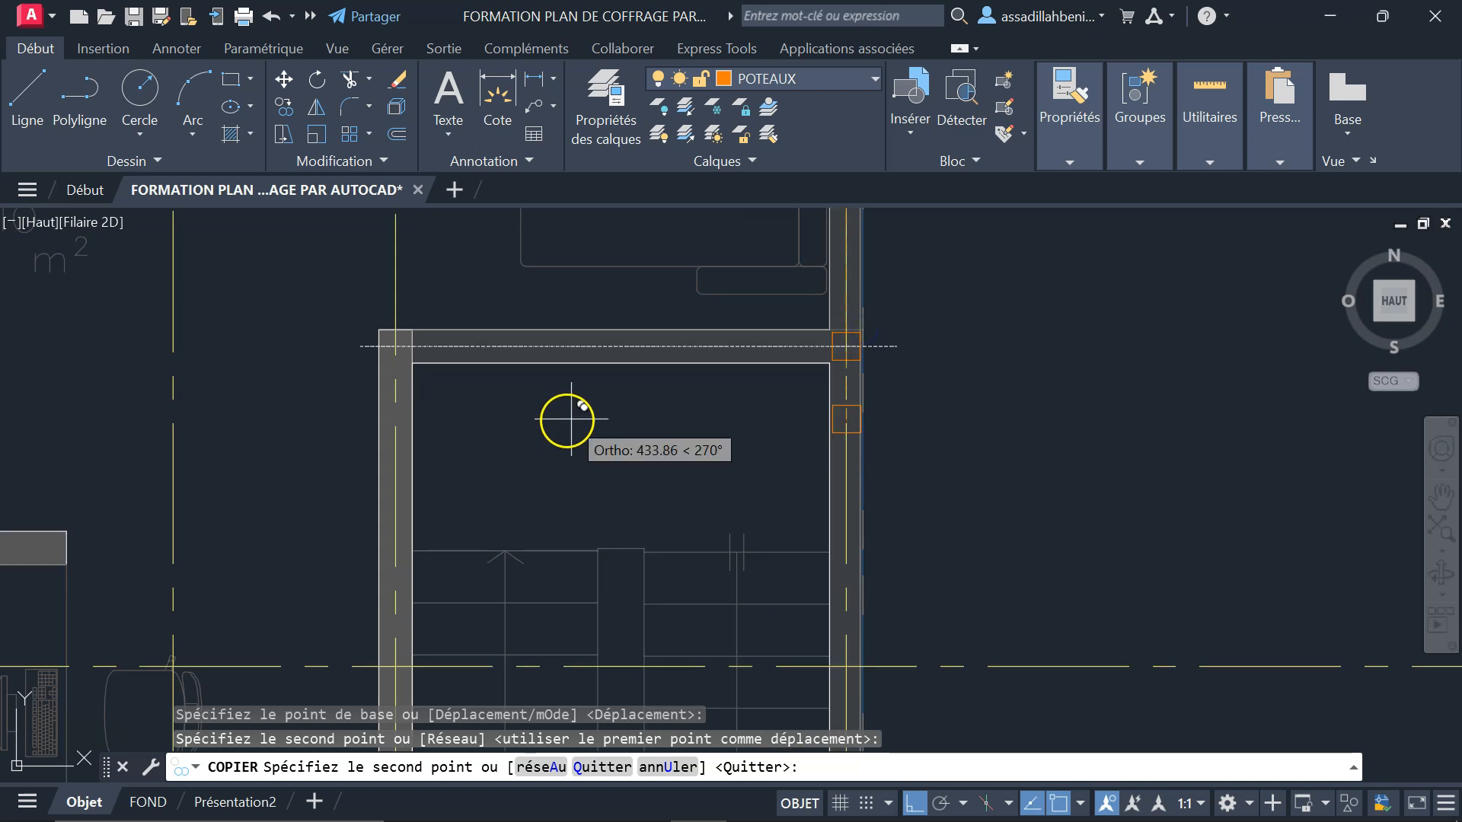
pyautogui.scroll(2, 396, 346)
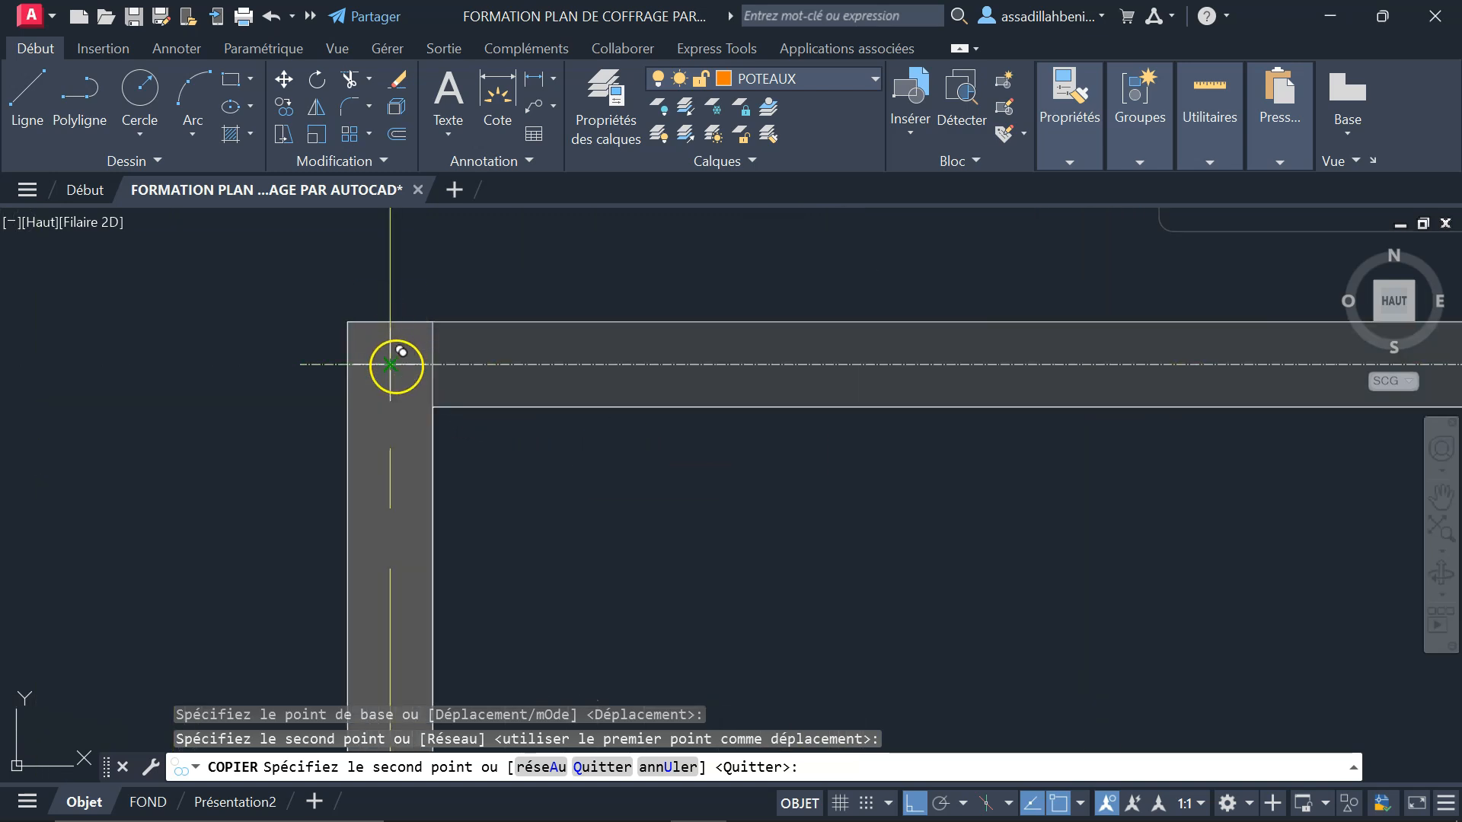
pyautogui.click(391, 364)
pyautogui.rightClick(557, 276)
pyautogui.click(605, 294)
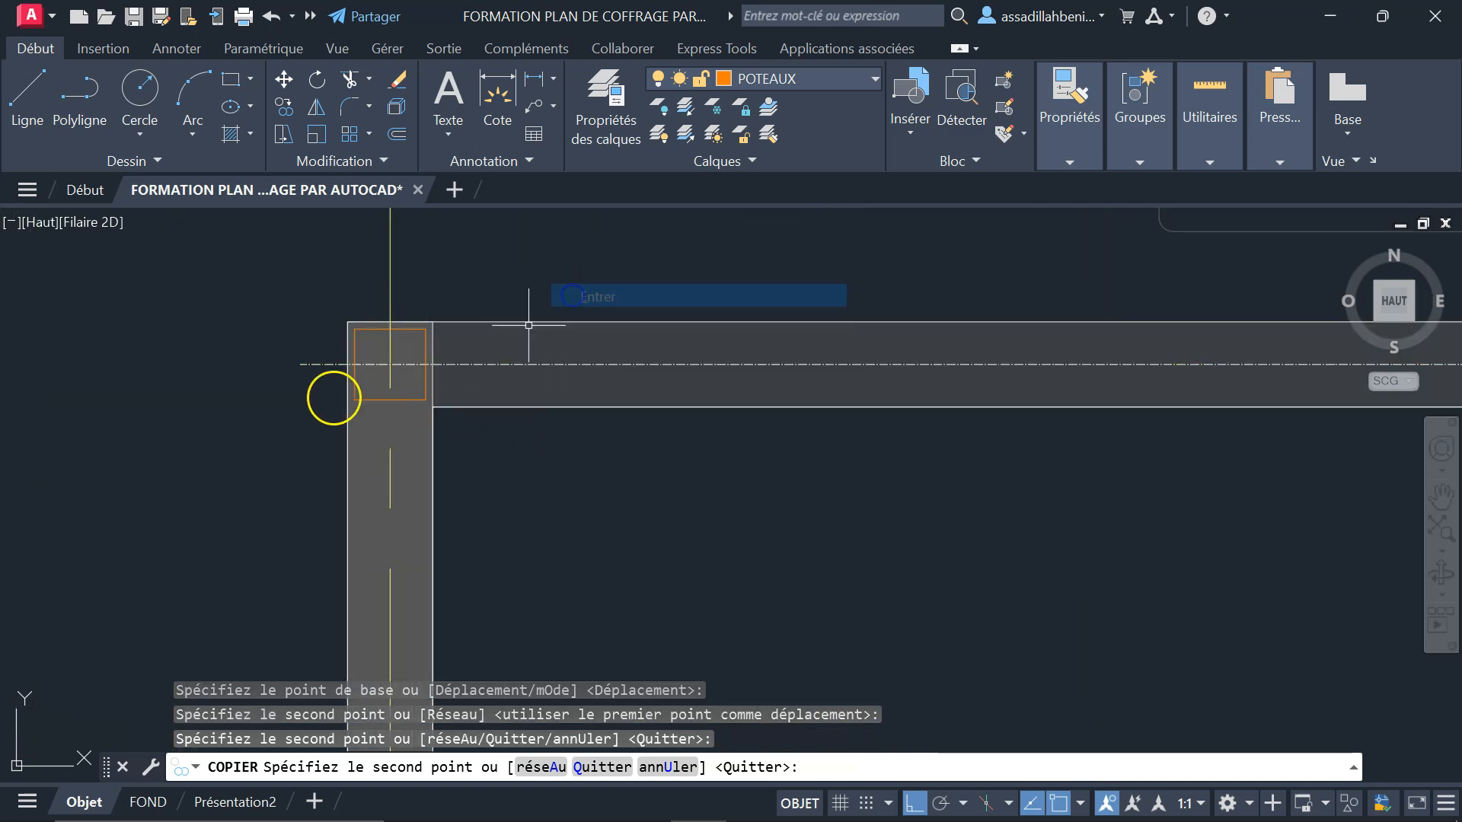
# - Erase the auxiliary centerline from the stairwell's upper wall
pyautogui.click(311, 399)
pyautogui.click(269, 305)
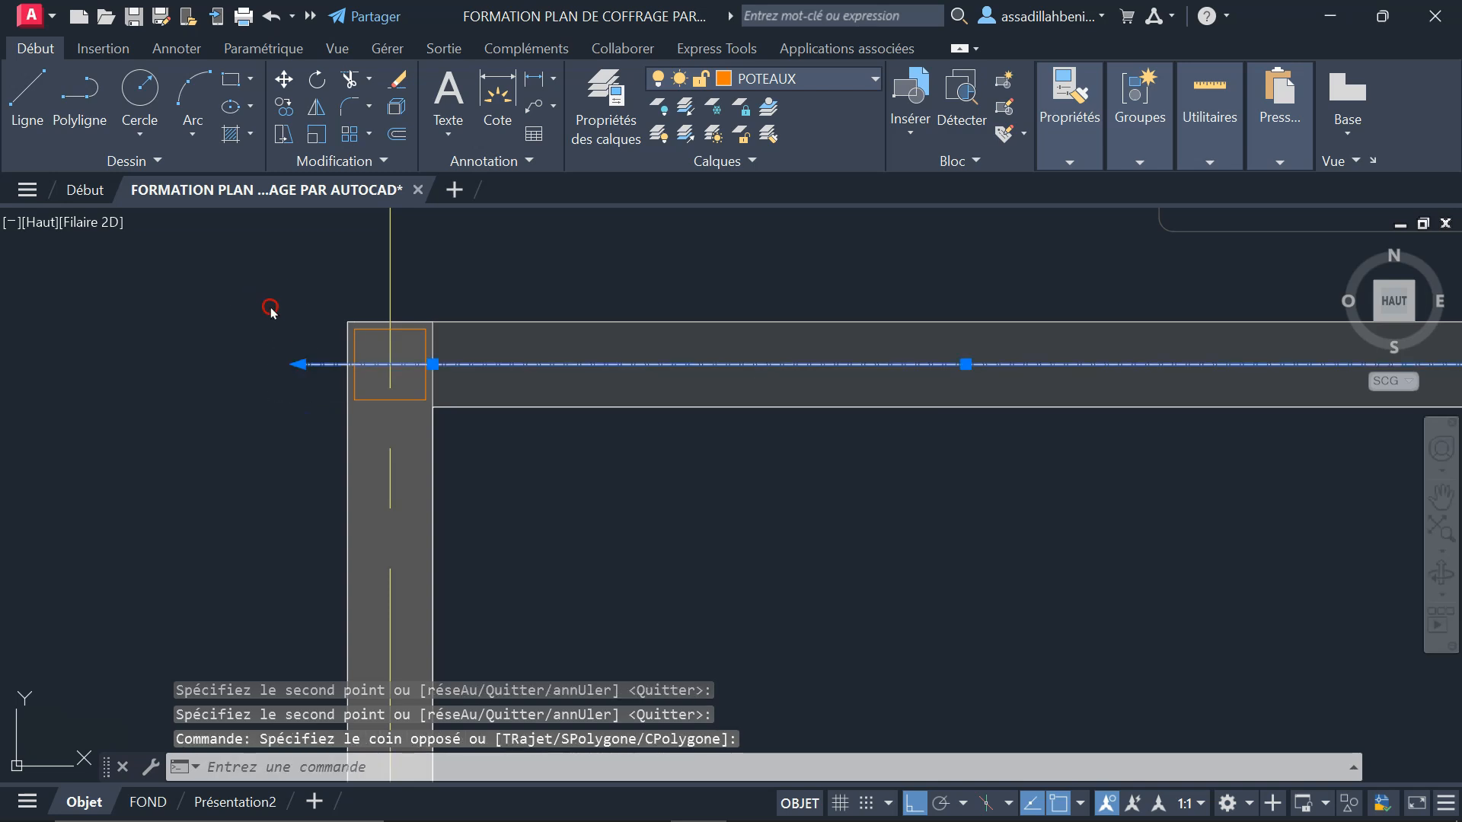
pyautogui.rightClick(271, 310)
pyautogui.click(360, 409)
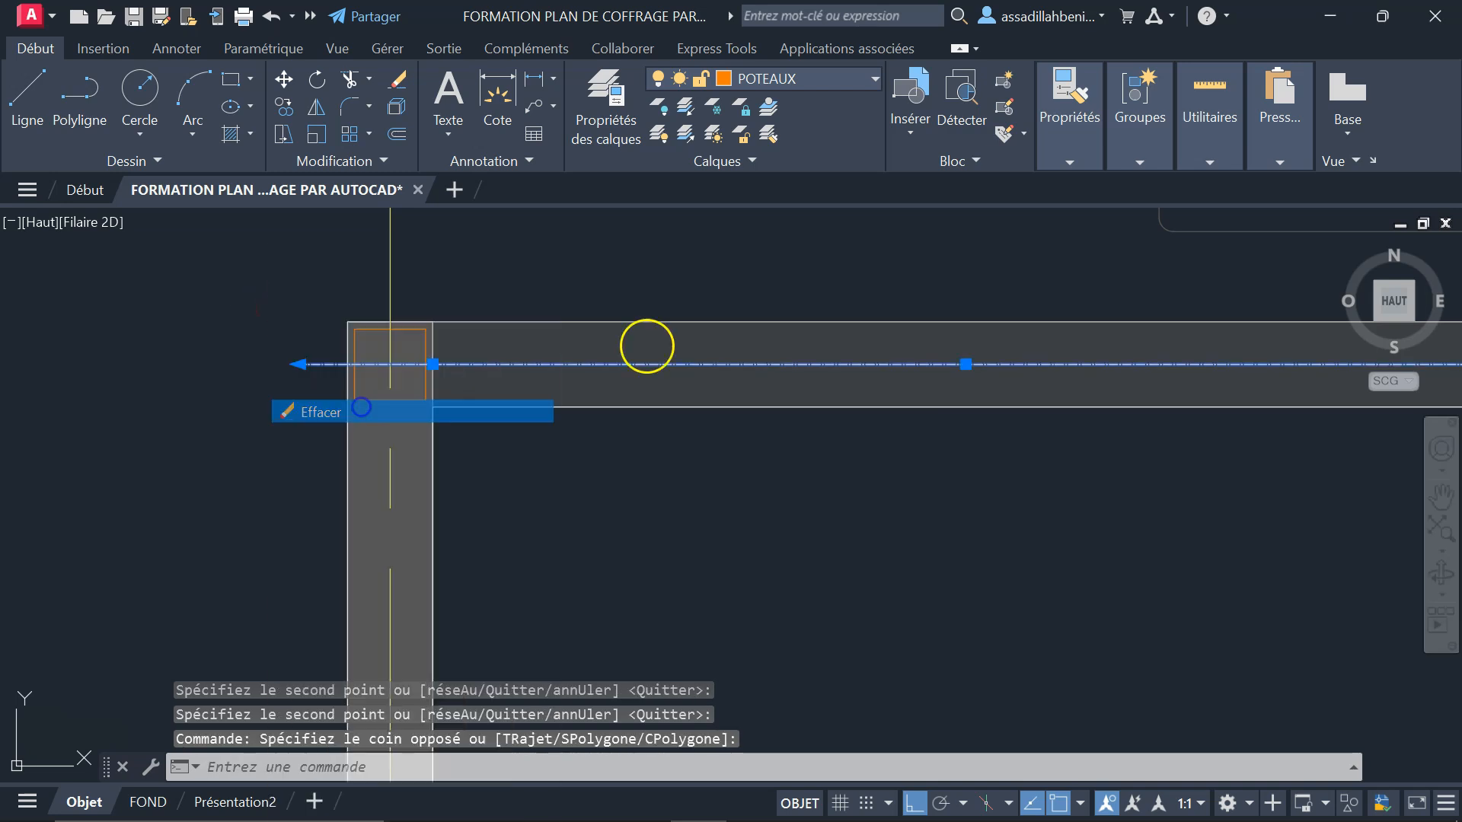
# - Create a centerline between the two faces of the wall segment beside the stairwell's entrance door, along the uncovered terrace
pyautogui.scroll(-5, 683, 349)
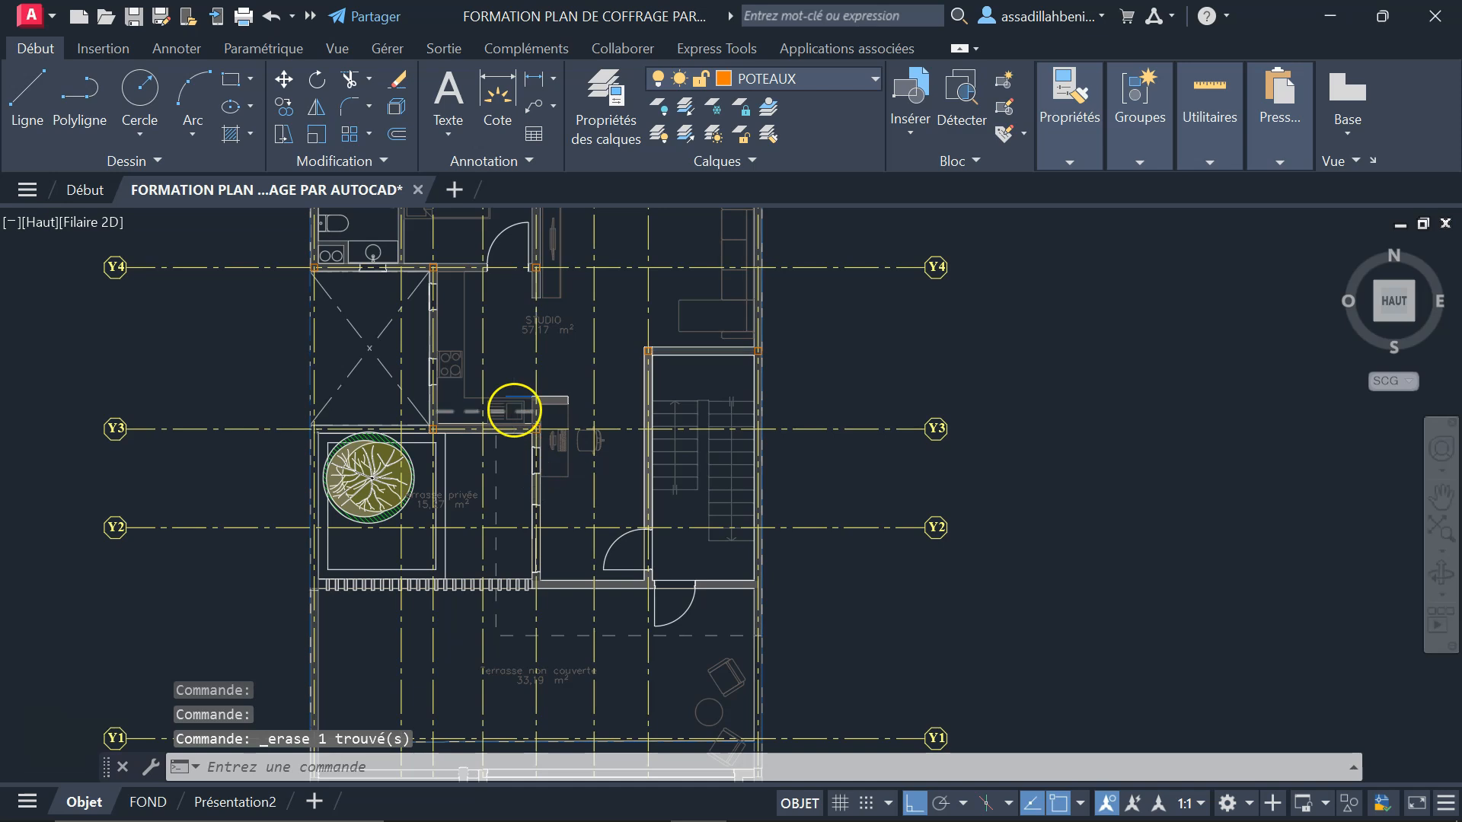
pyautogui.scroll(2, 533, 407)
pyautogui.scroll(-2, 601, 431)
pyautogui.scroll(5, 647, 563)
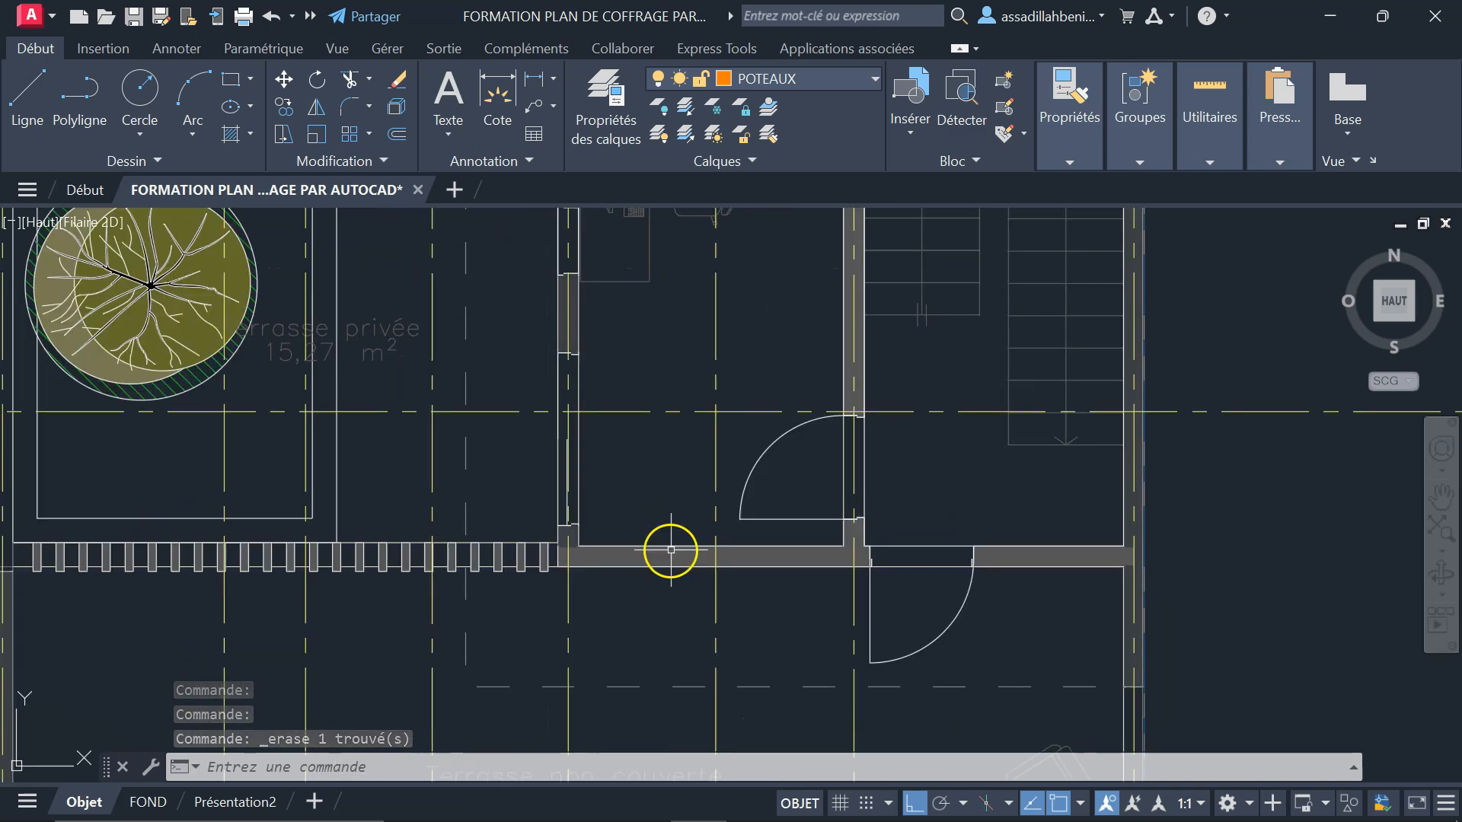
pyautogui.scroll(-2, 454, 591)
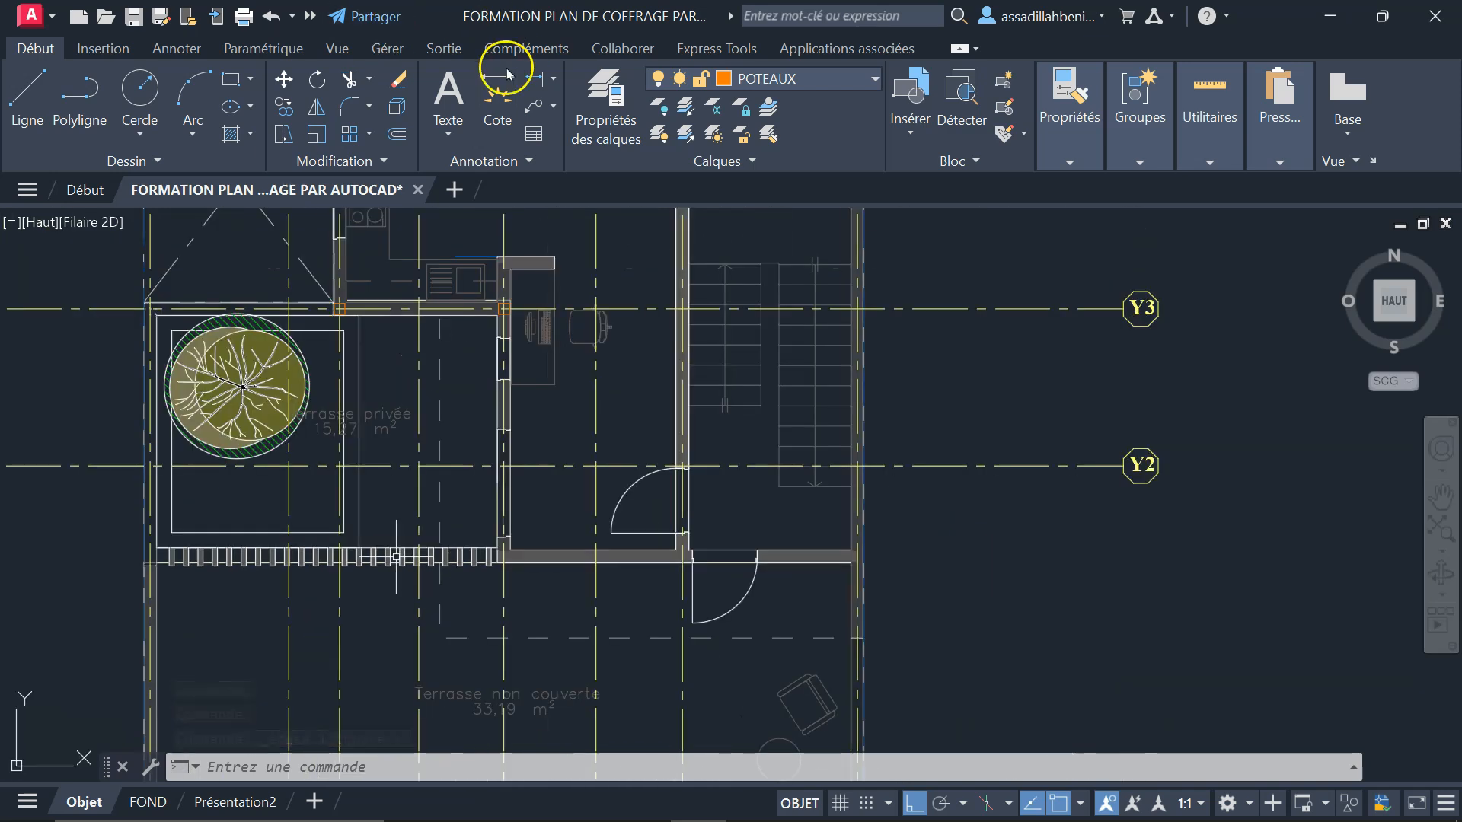
pyautogui.click(176, 48)
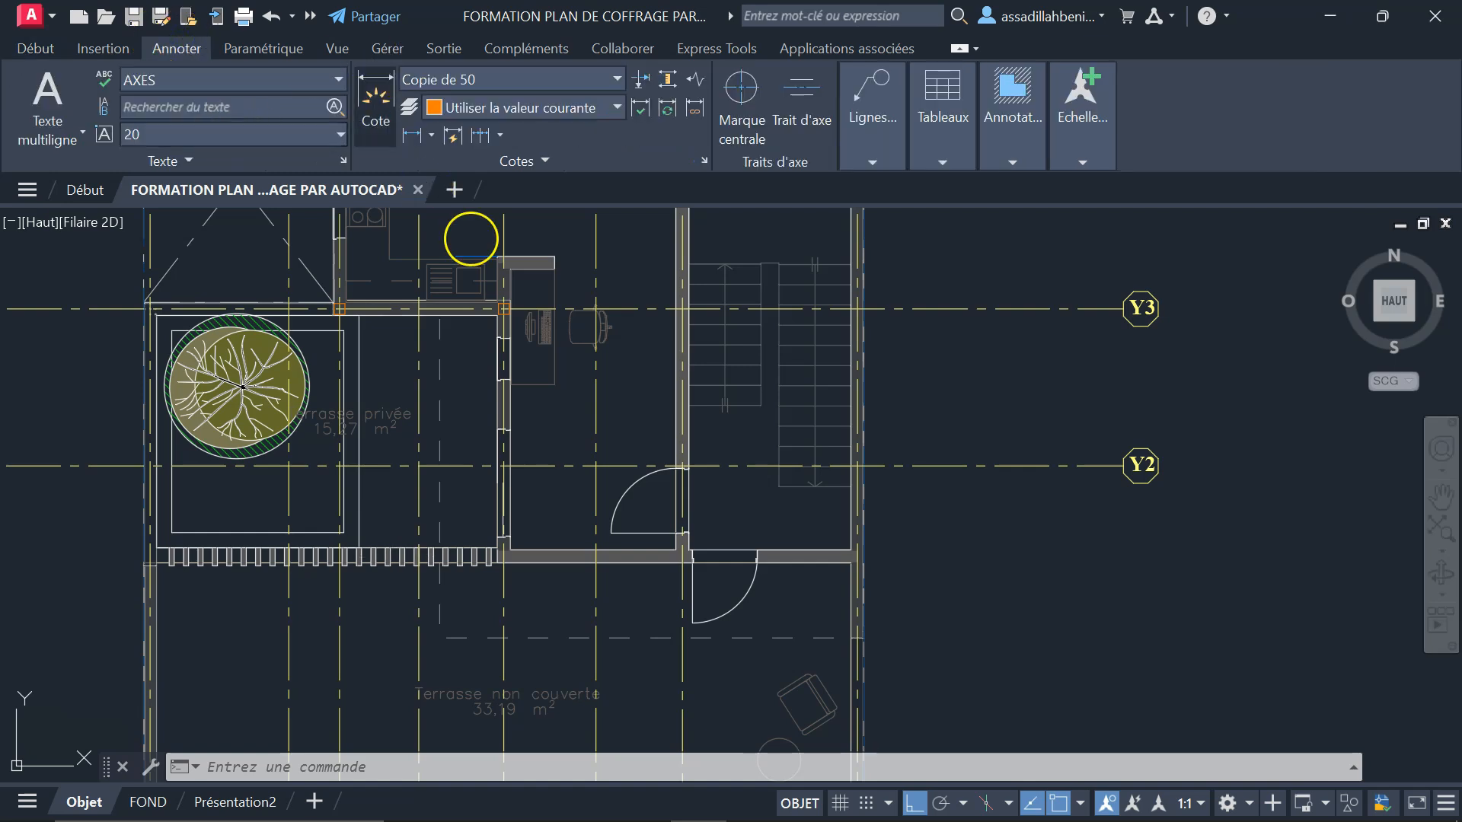
pyautogui.click(771, 122)
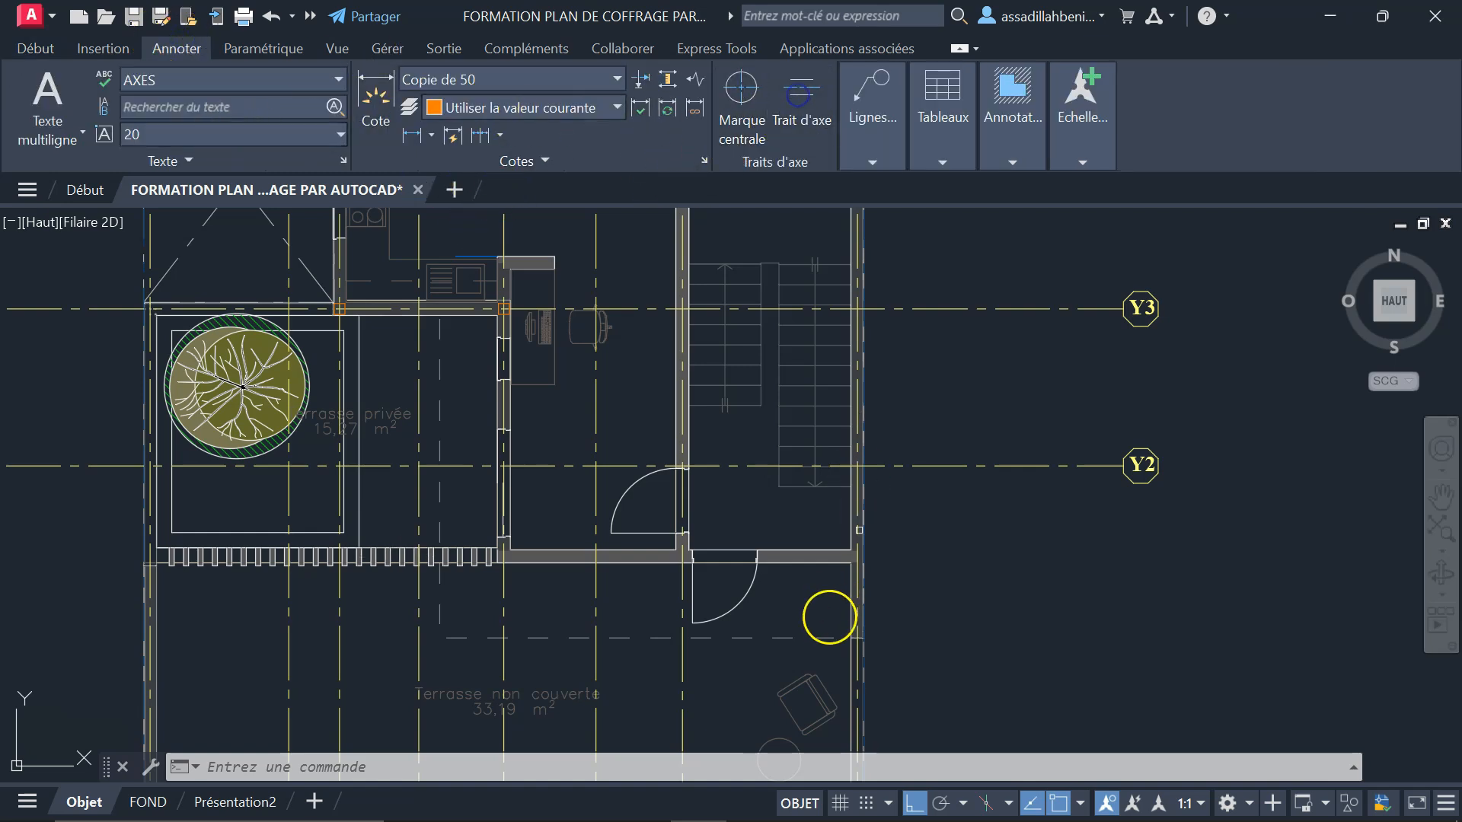
pyautogui.scroll(3, 829, 610)
pyautogui.scroll(3, 807, 459)
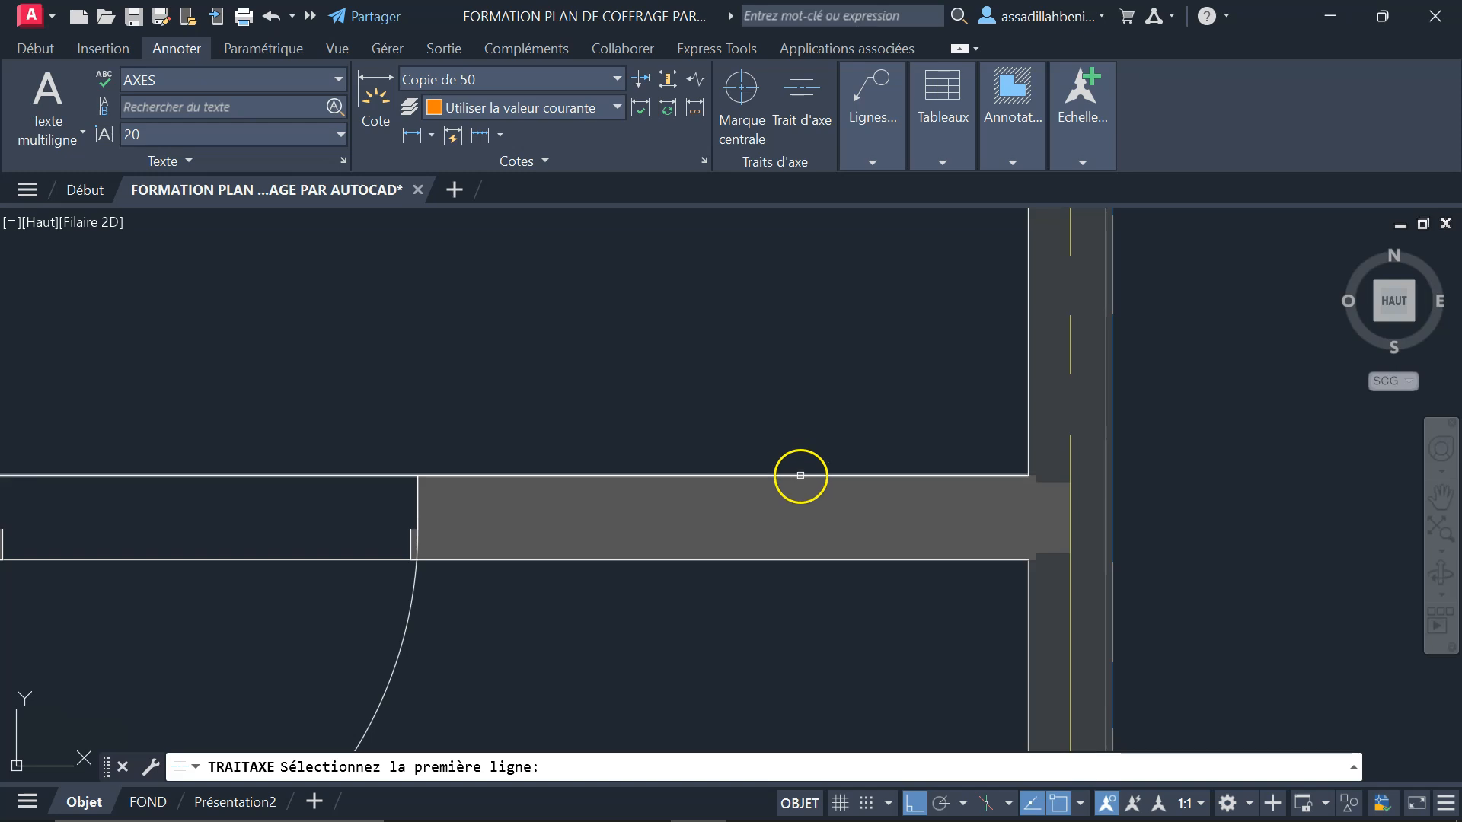
pyautogui.click(799, 476)
pyautogui.click(777, 560)
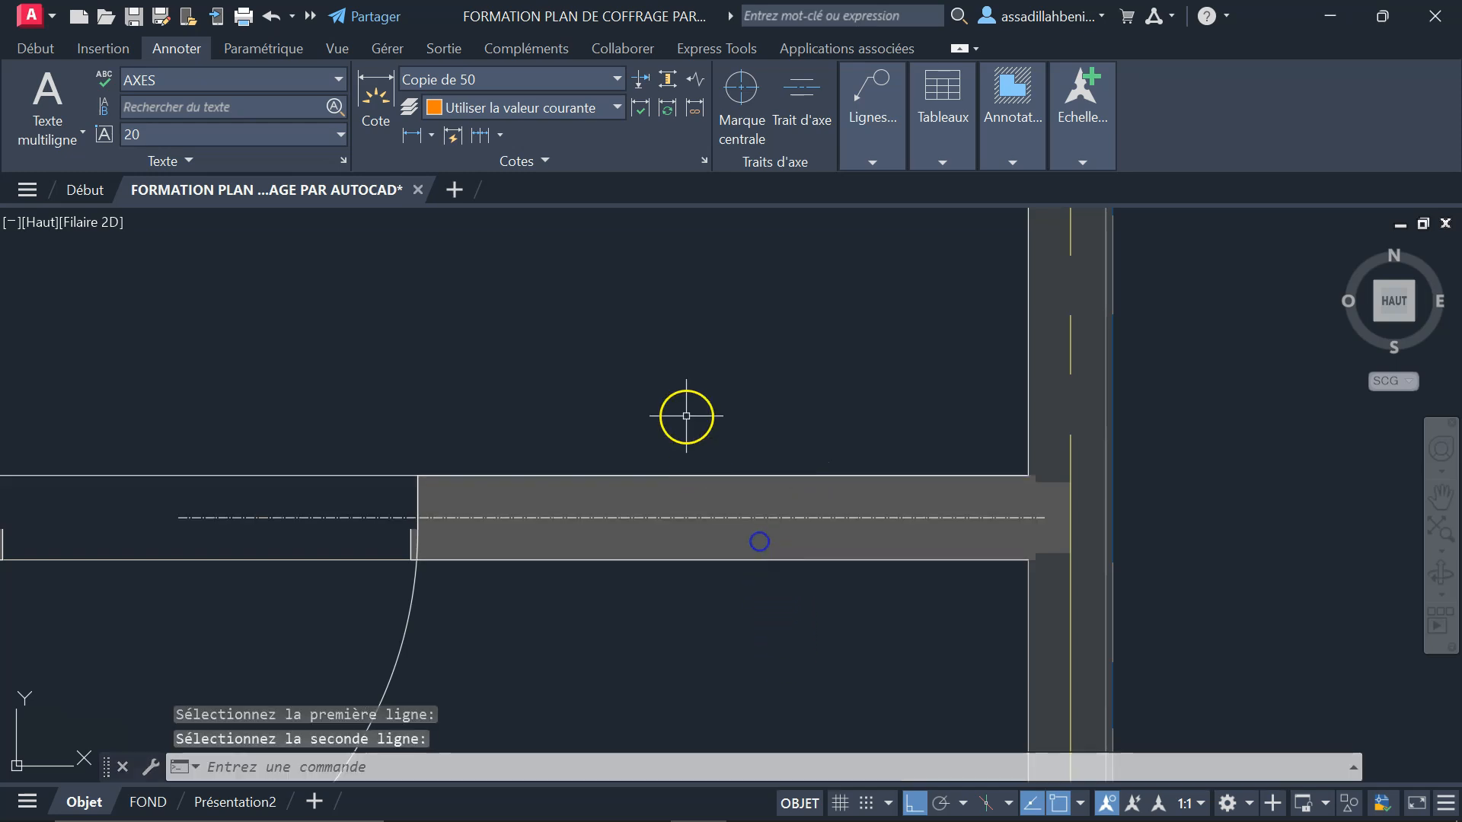
pyautogui.press('Escape')
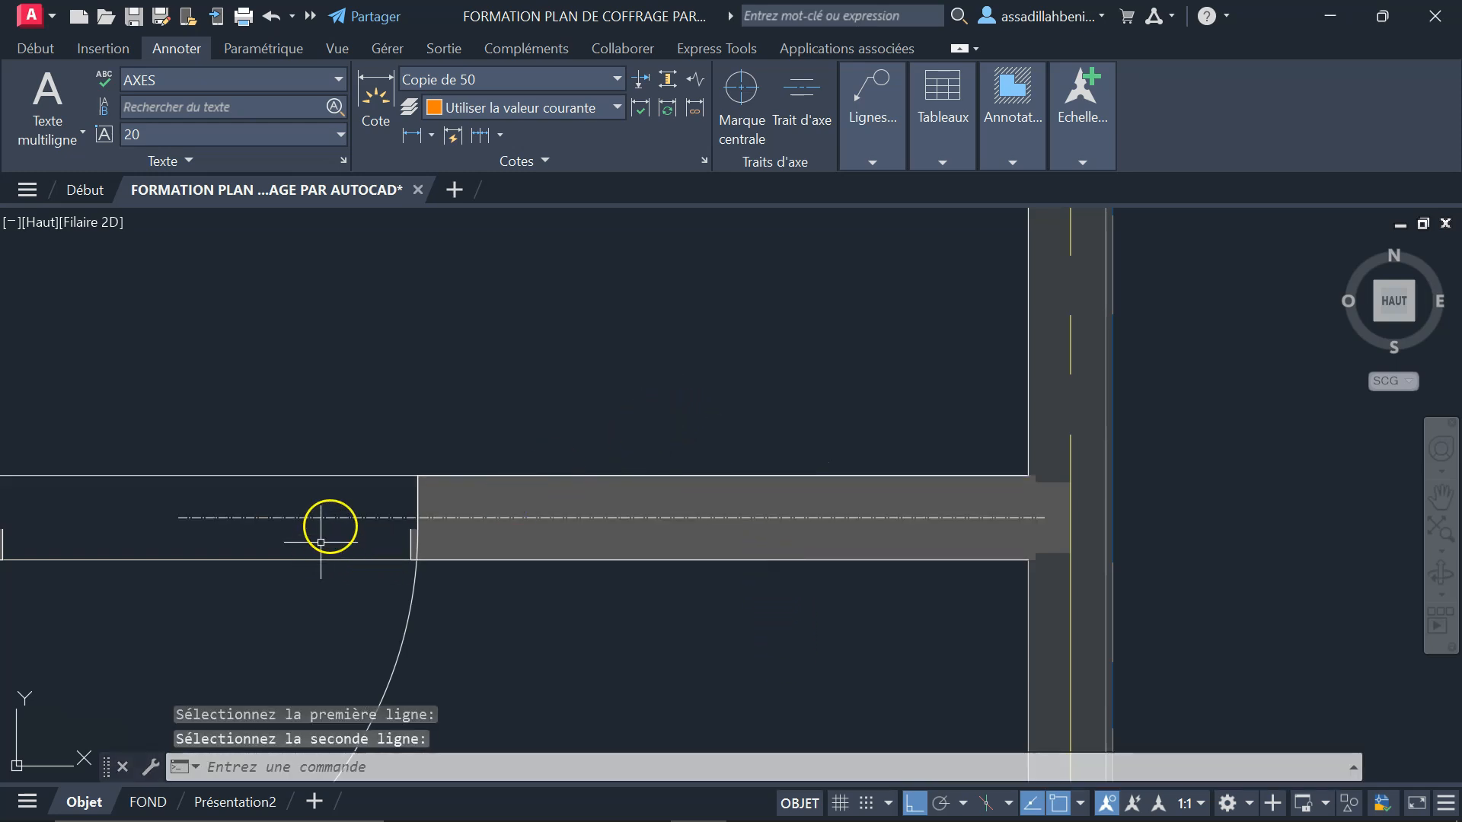
# - Stretch the entrance wall's centerline past axis X8 at one end and past axis X1 at the other
pyautogui.click(341, 508)
pyautogui.click(340, 515)
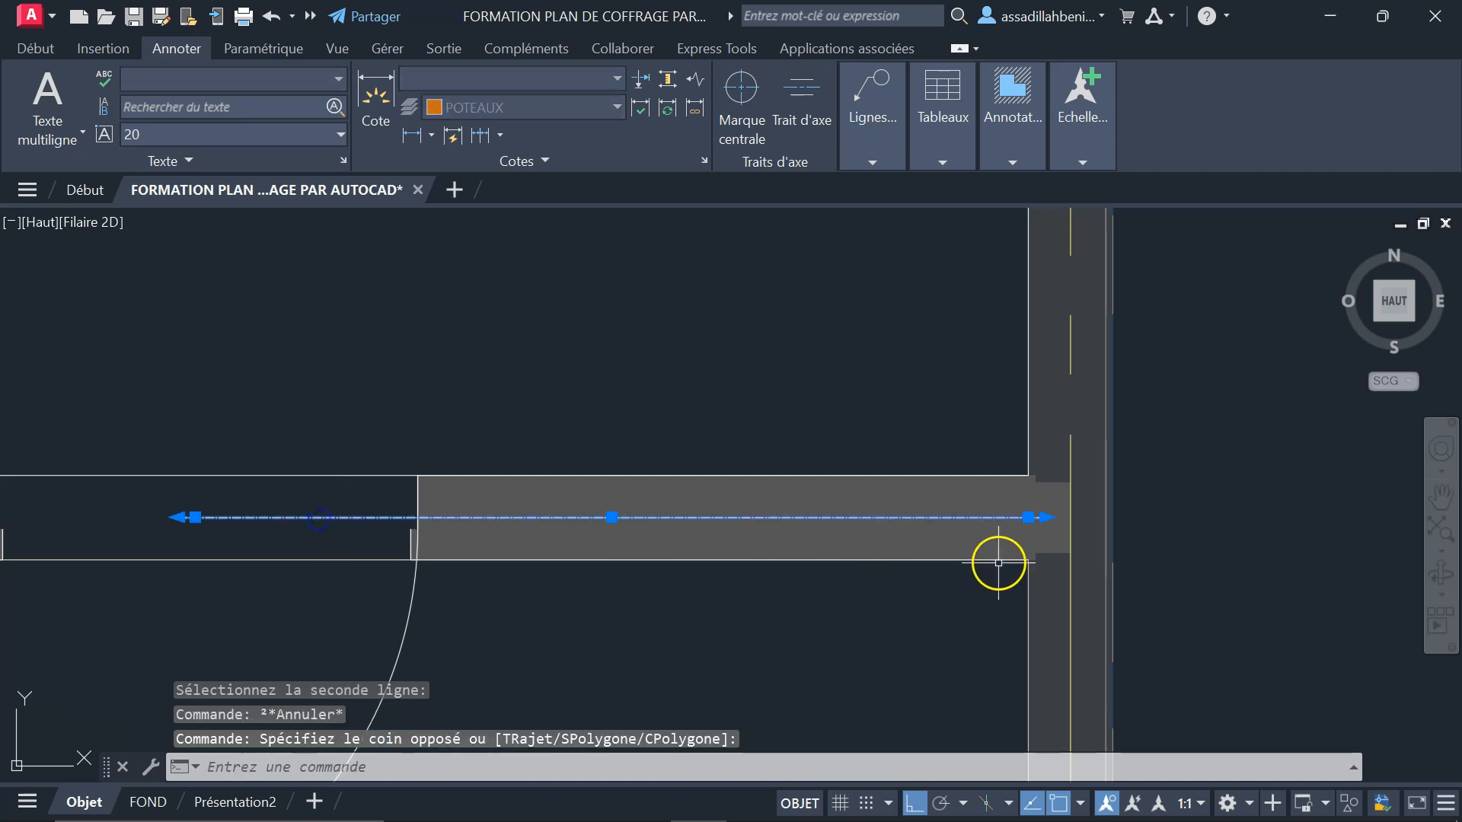
pyautogui.click(1043, 518)
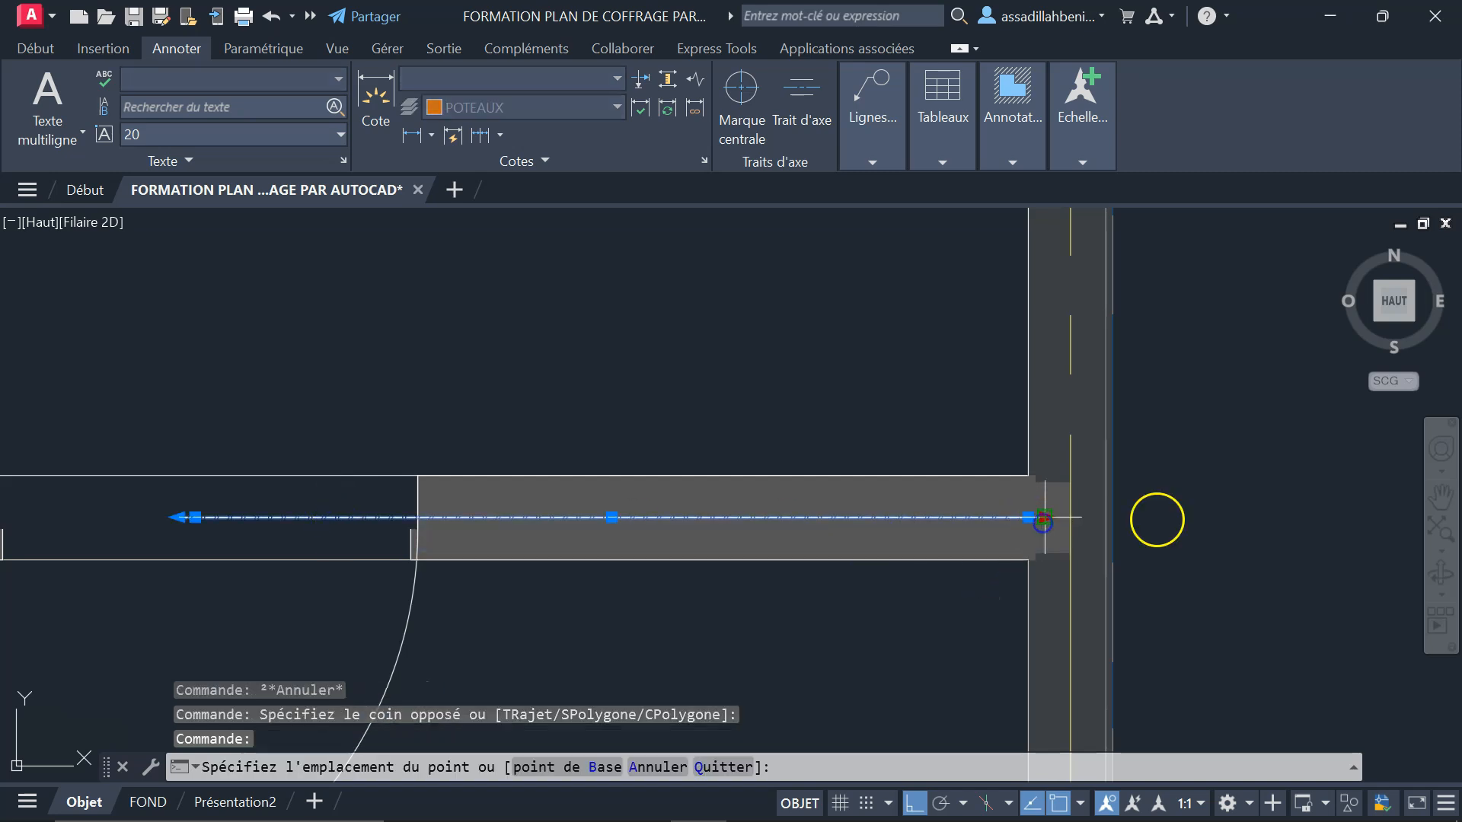
pyautogui.click(1245, 516)
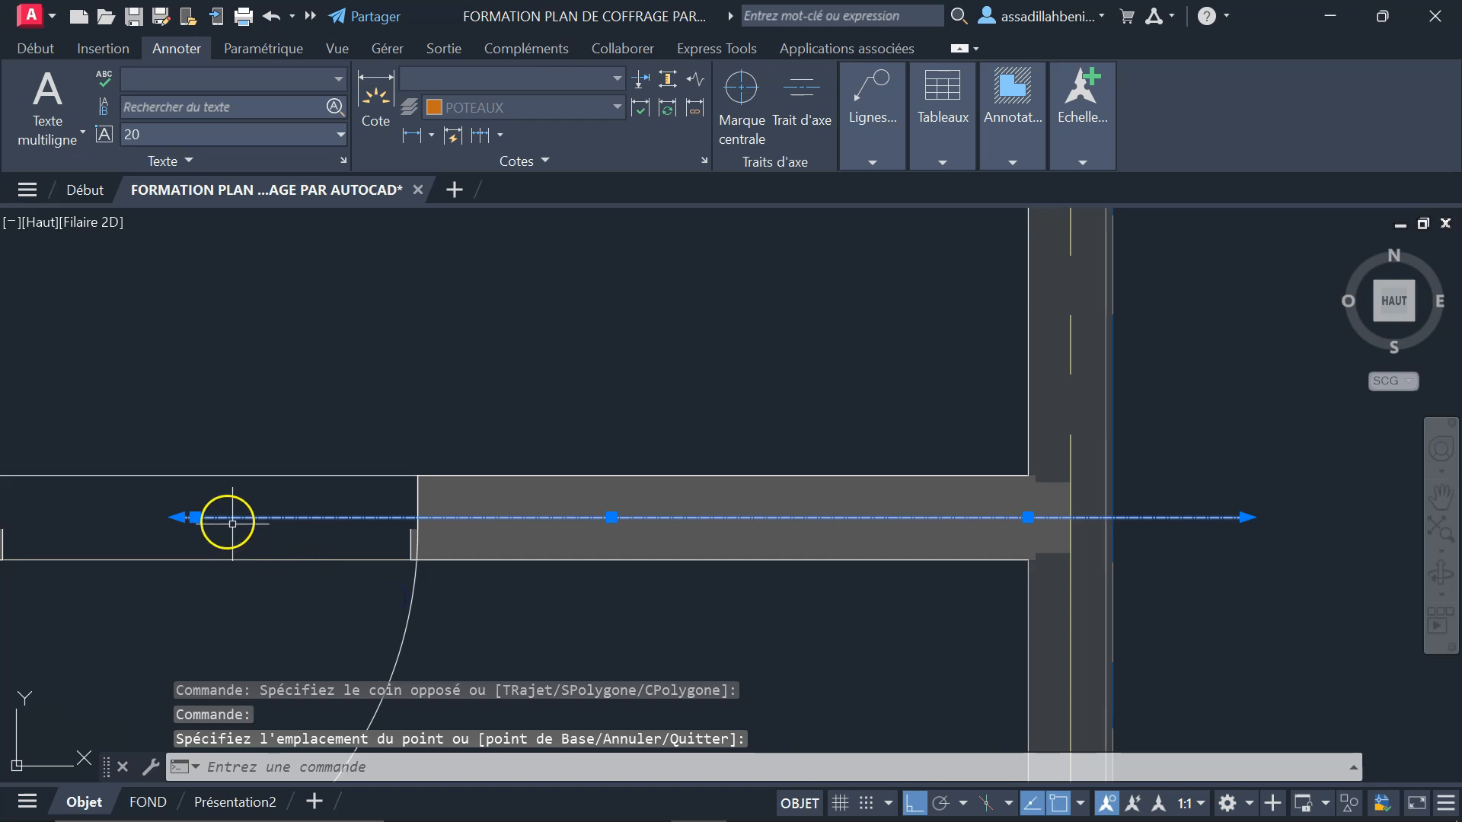
pyautogui.click(180, 517)
pyautogui.scroll(-4, 746, 549)
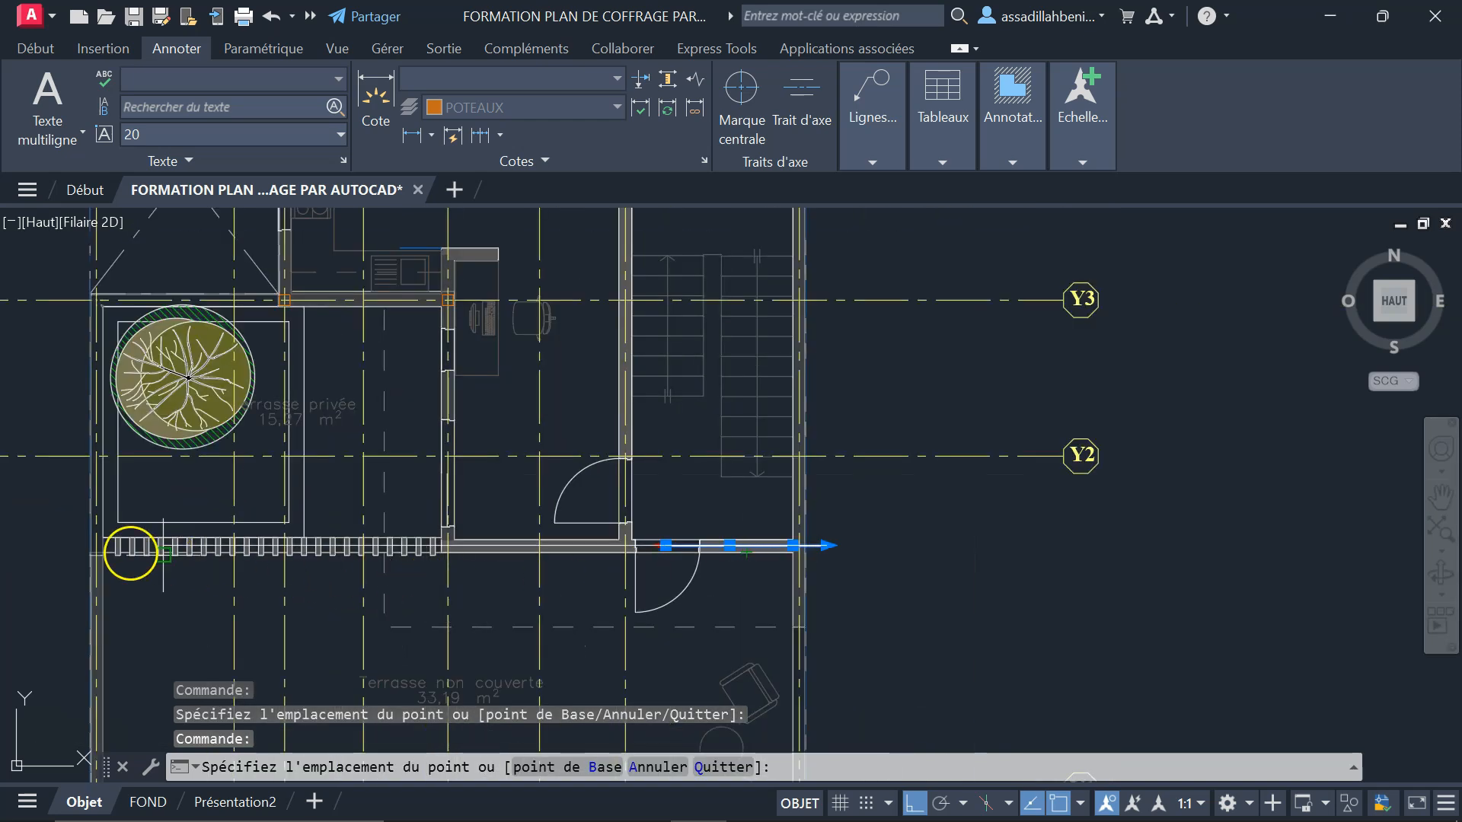
pyautogui.click(48, 546)
pyautogui.press('Escape')
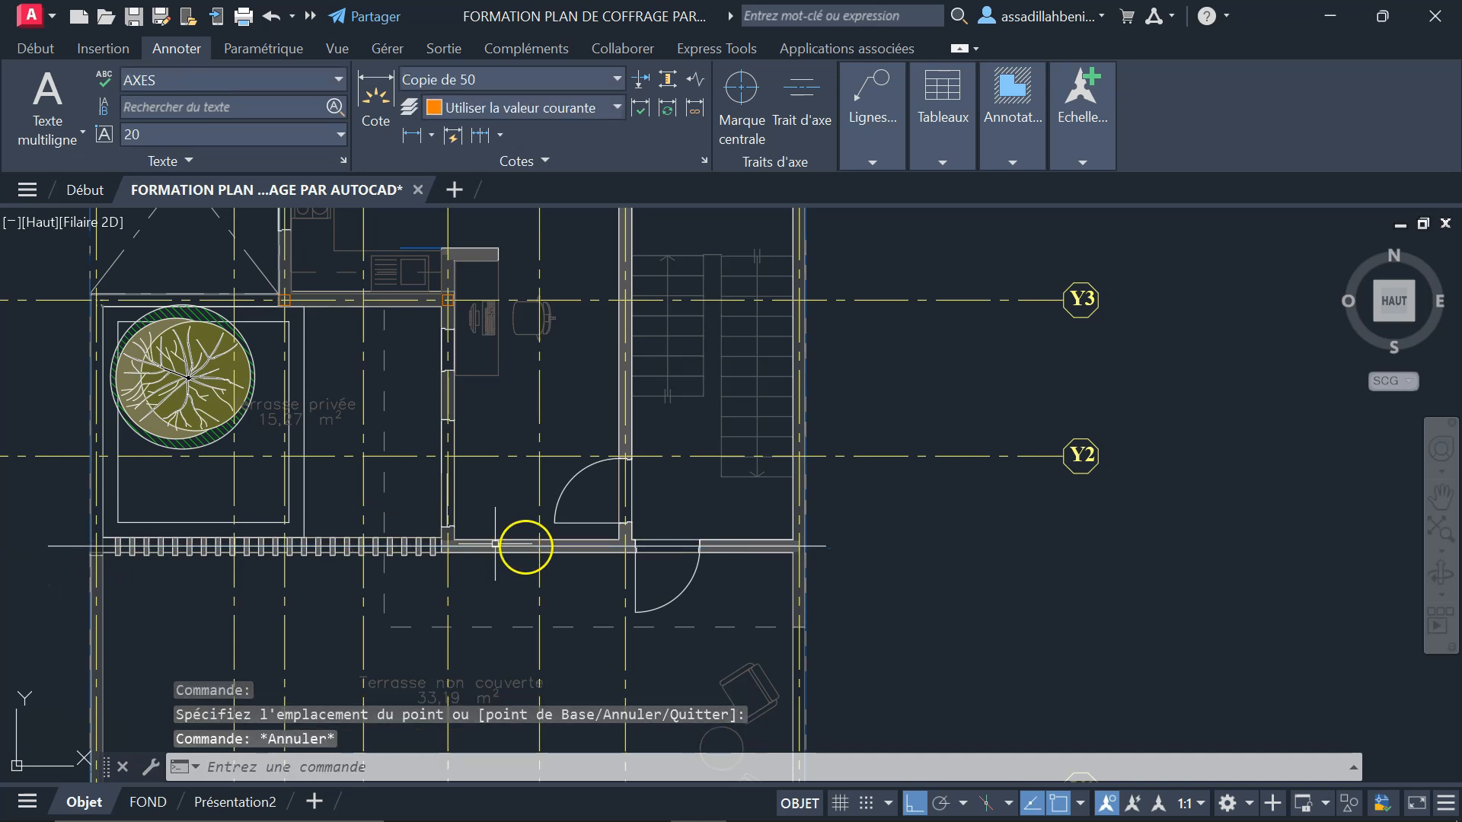
# - Copy the column at the stairwell's upper corner on axis X8 from its centre to where the entrance wall's centerline crosses X8
pyautogui.scroll(-2, 686, 583)
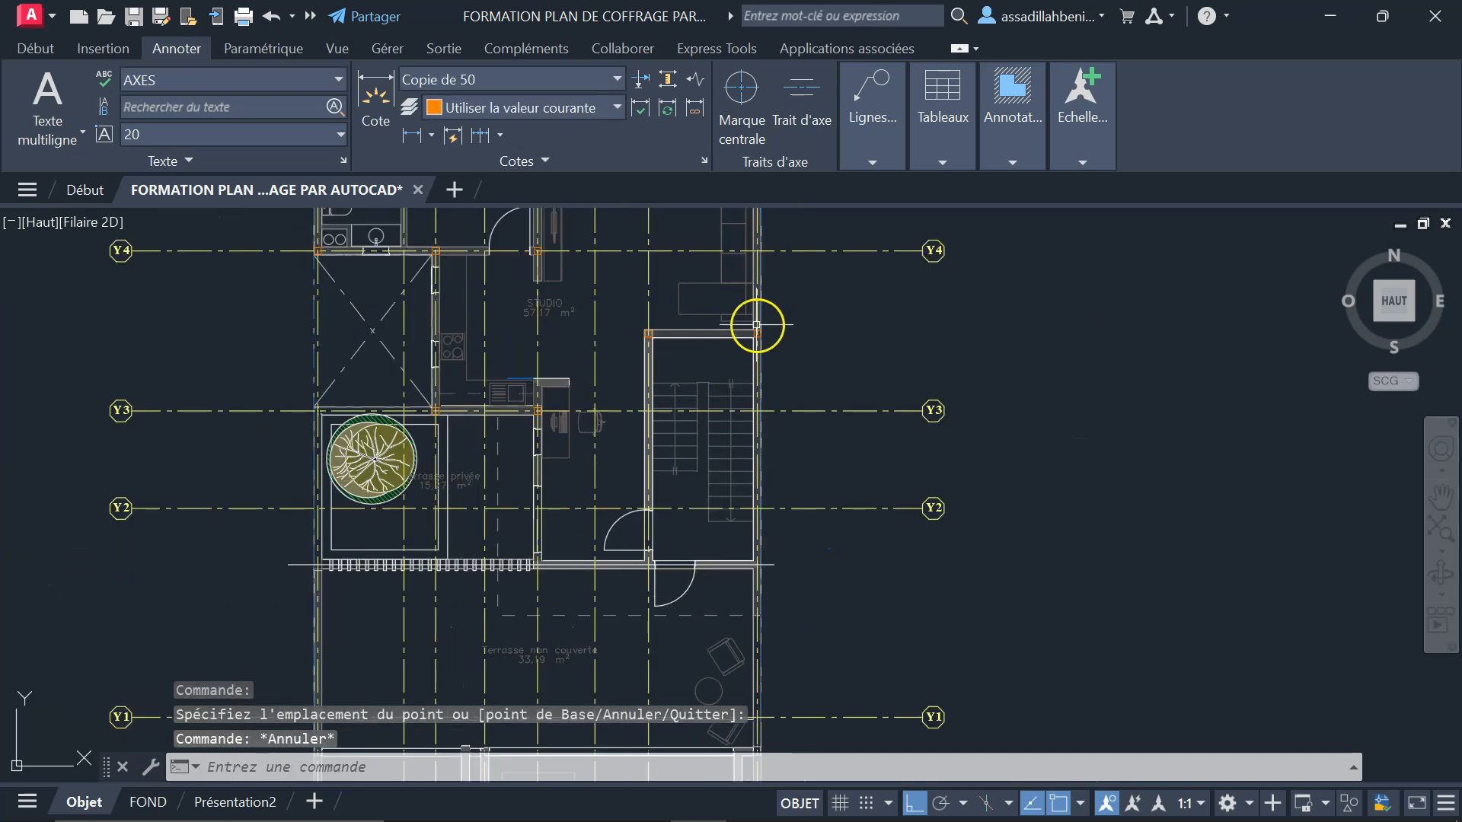
pyautogui.scroll(6, 756, 325)
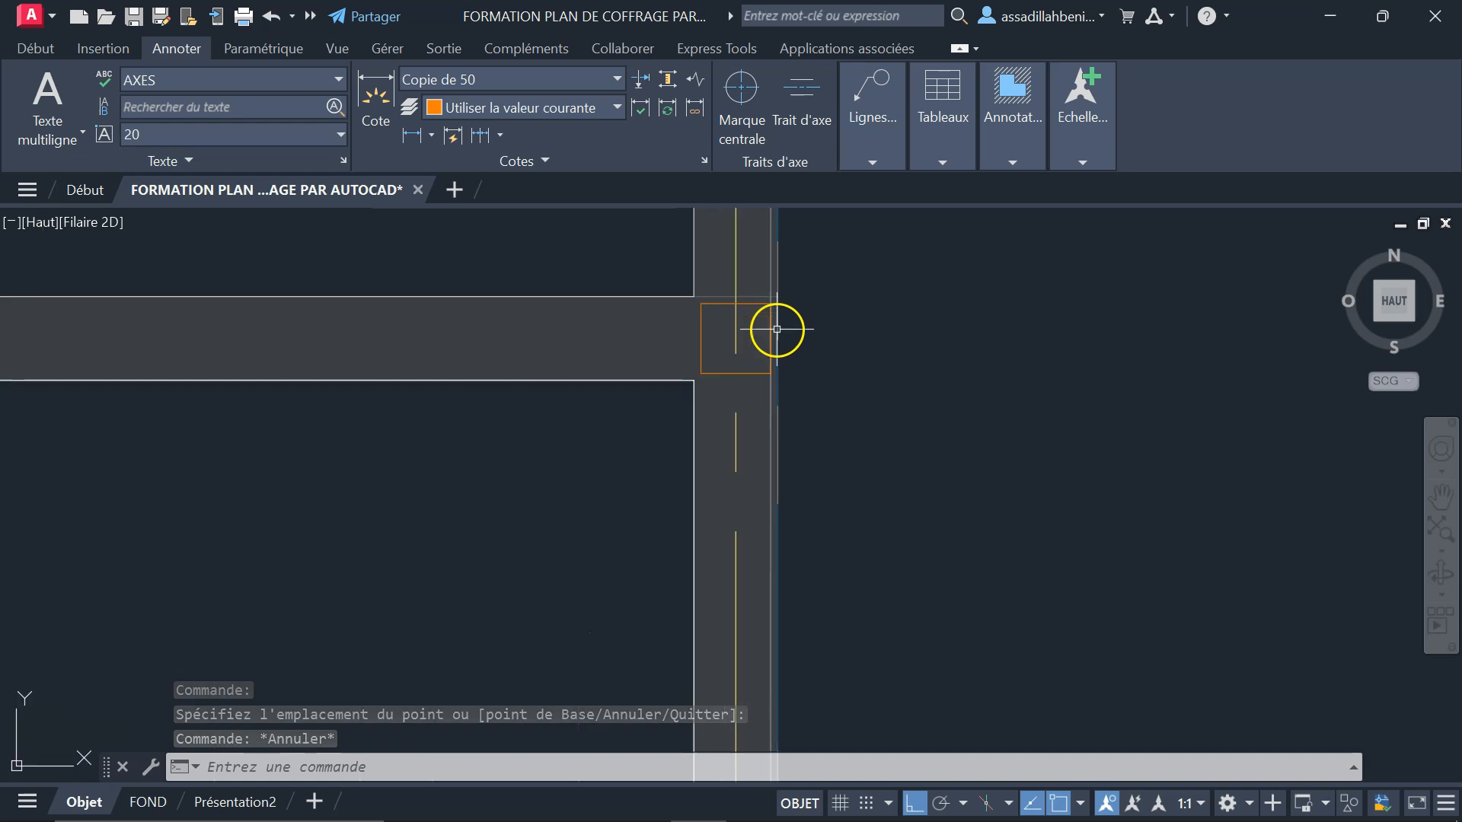
pyautogui.click(769, 326)
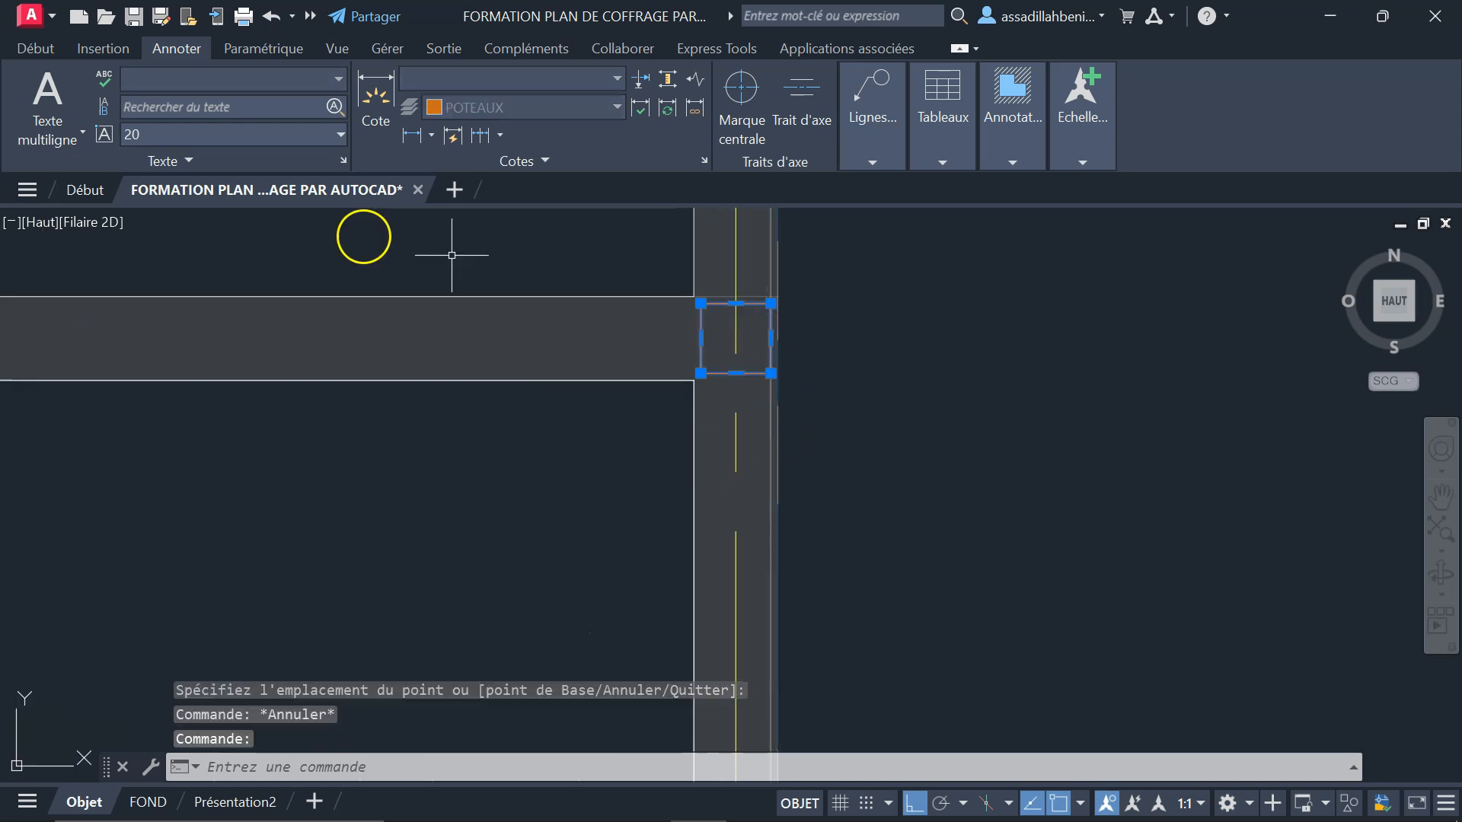
pyautogui.click(36, 47)
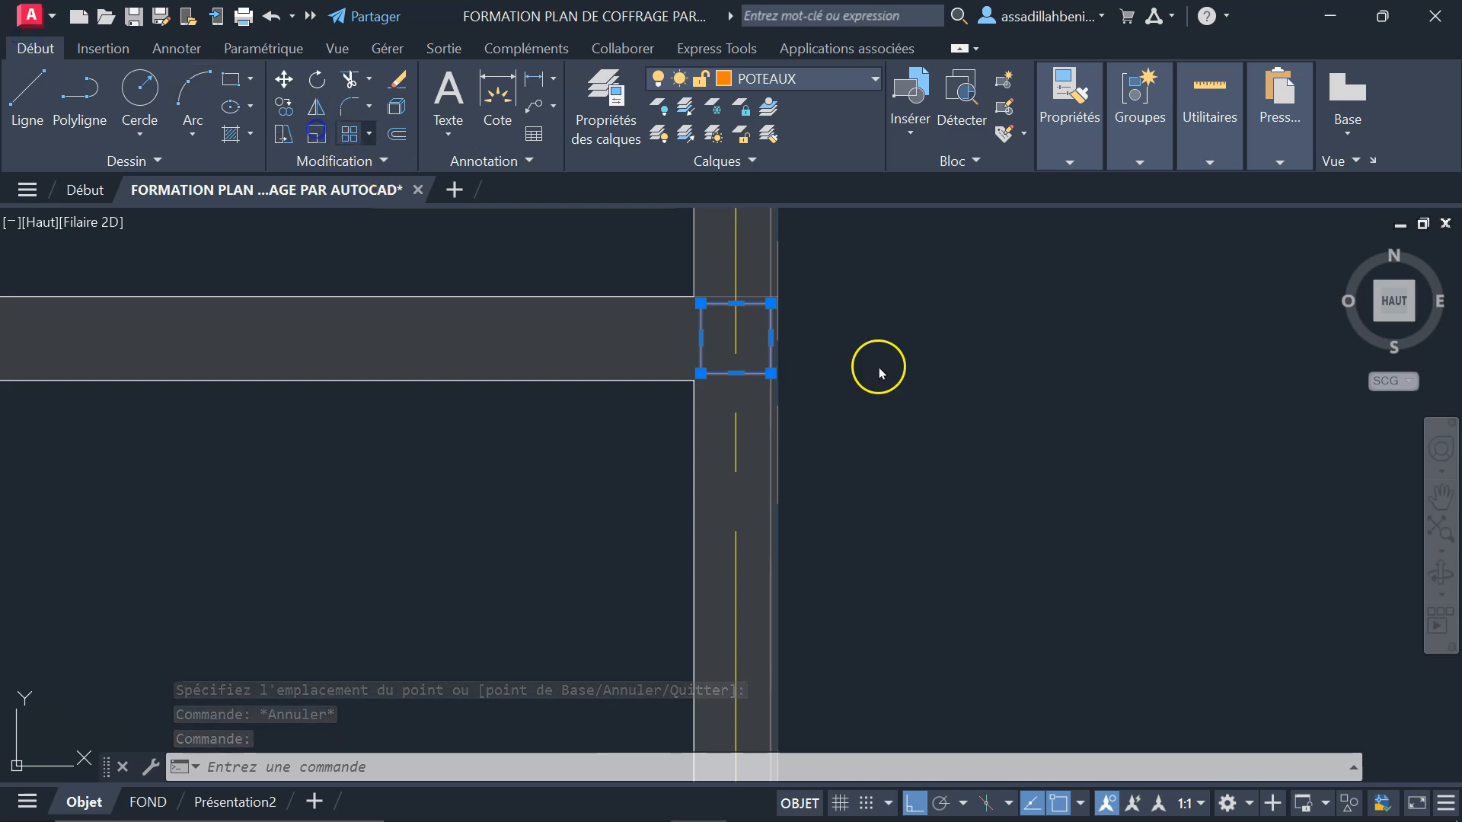
pyautogui.click(736, 327)
pyautogui.scroll(-5, 747, 327)
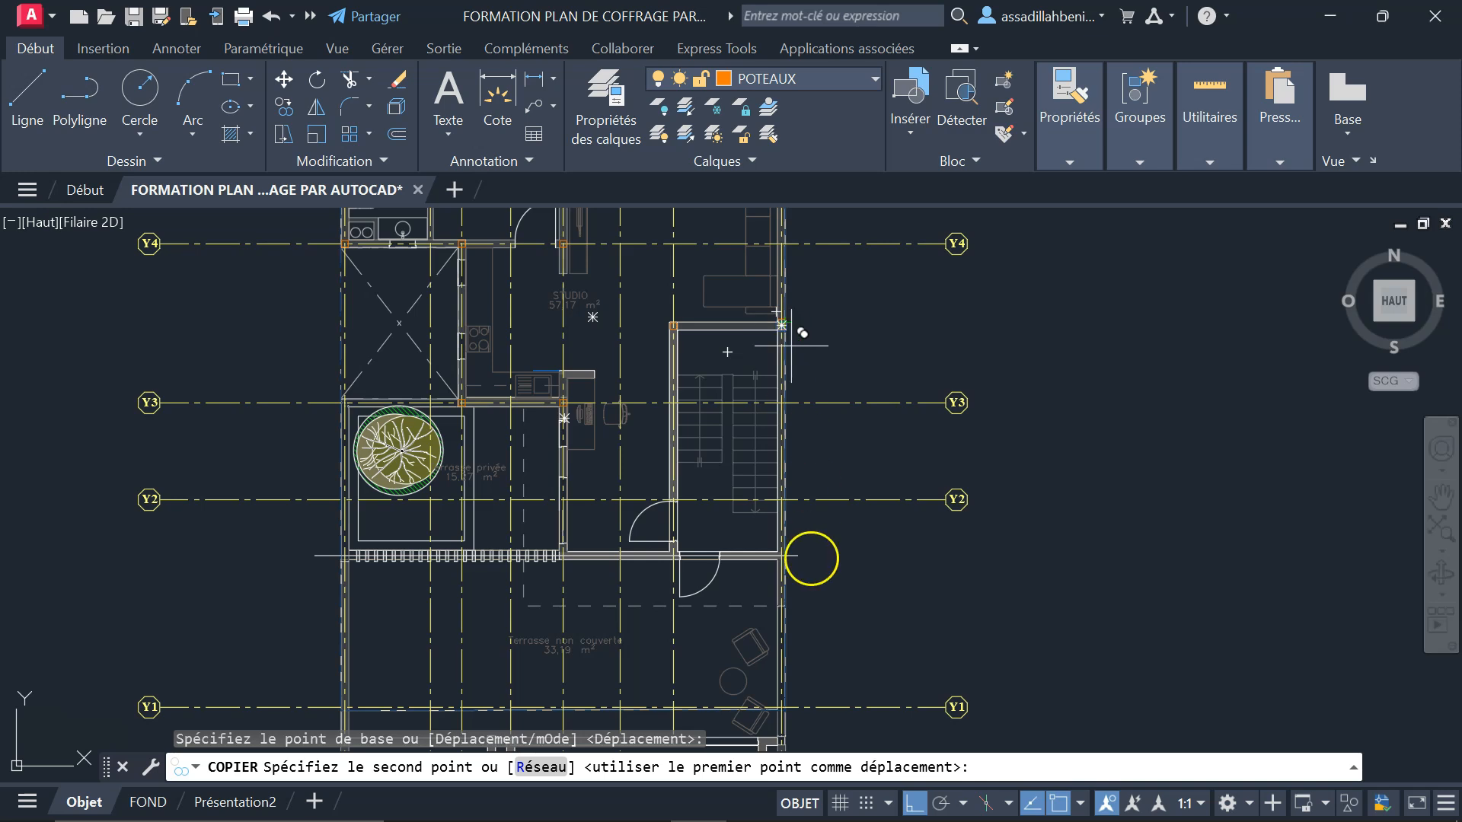
pyautogui.scroll(10, 807, 559)
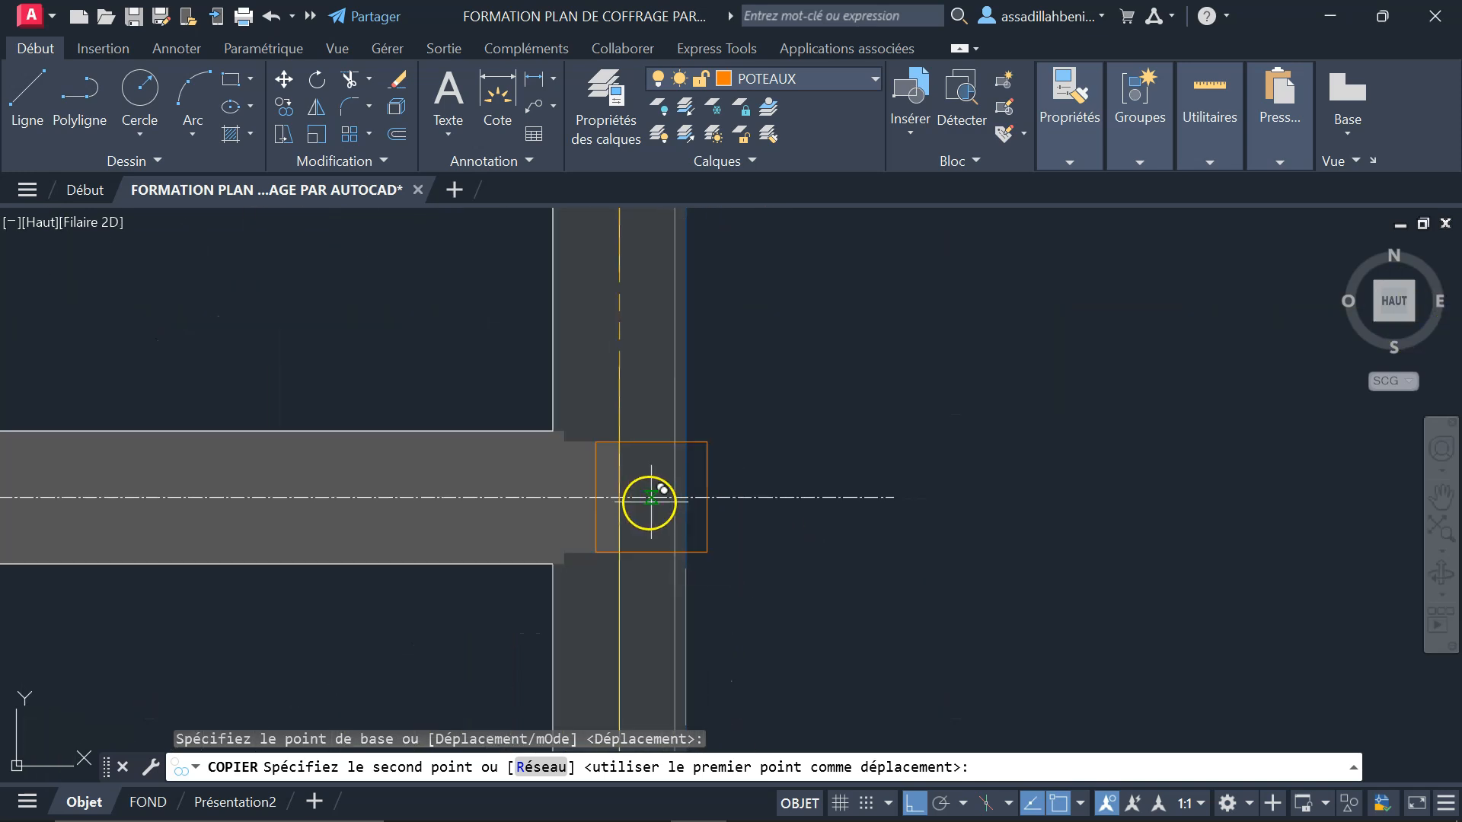
pyautogui.click(620, 500)
# - Place further column copies where the entrance wall's centerline crosses axes X7, X5 and X1
pyautogui.scroll(-4, 1050, 539)
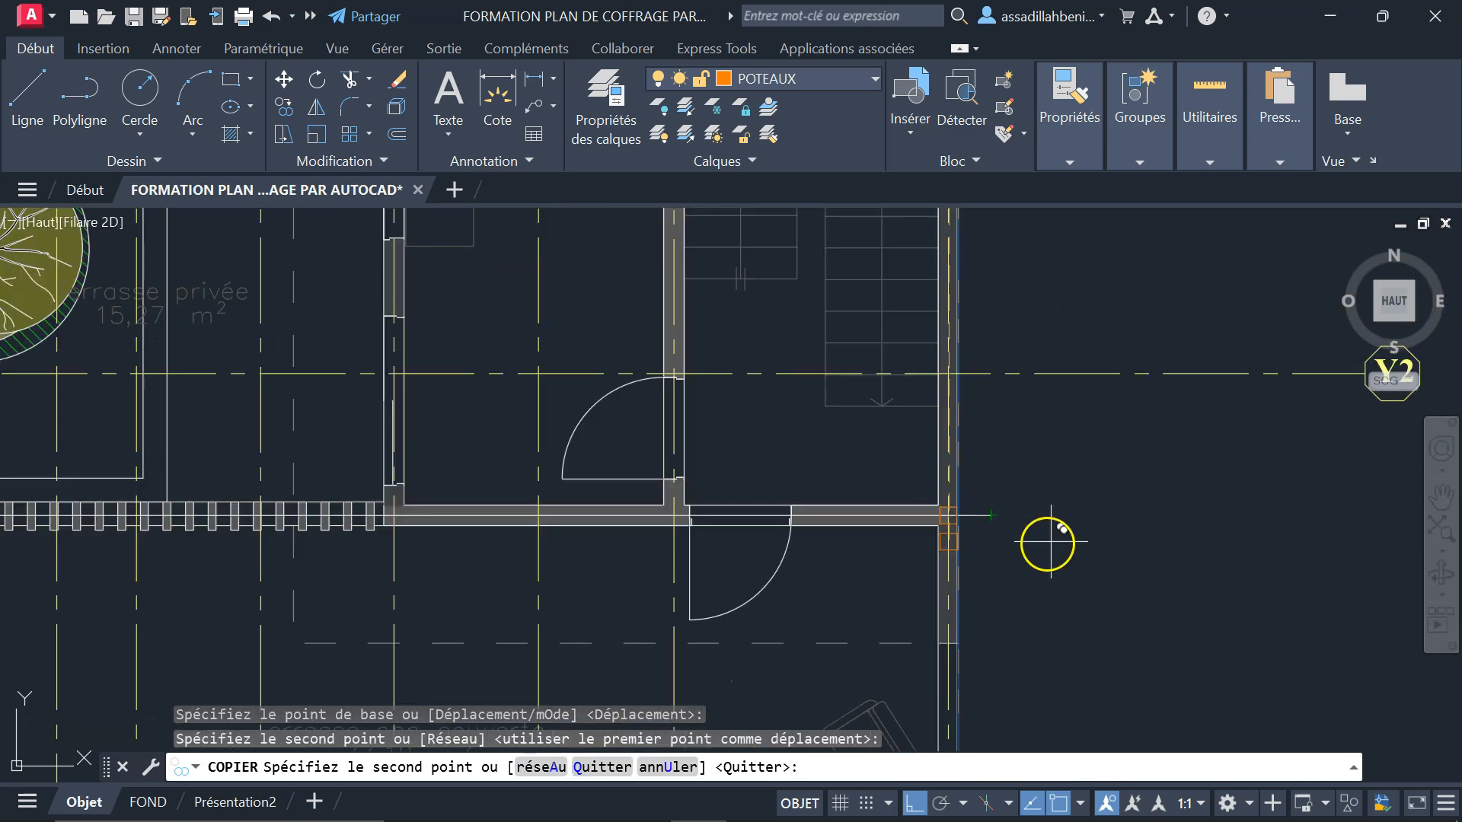
pyautogui.scroll(6, 673, 502)
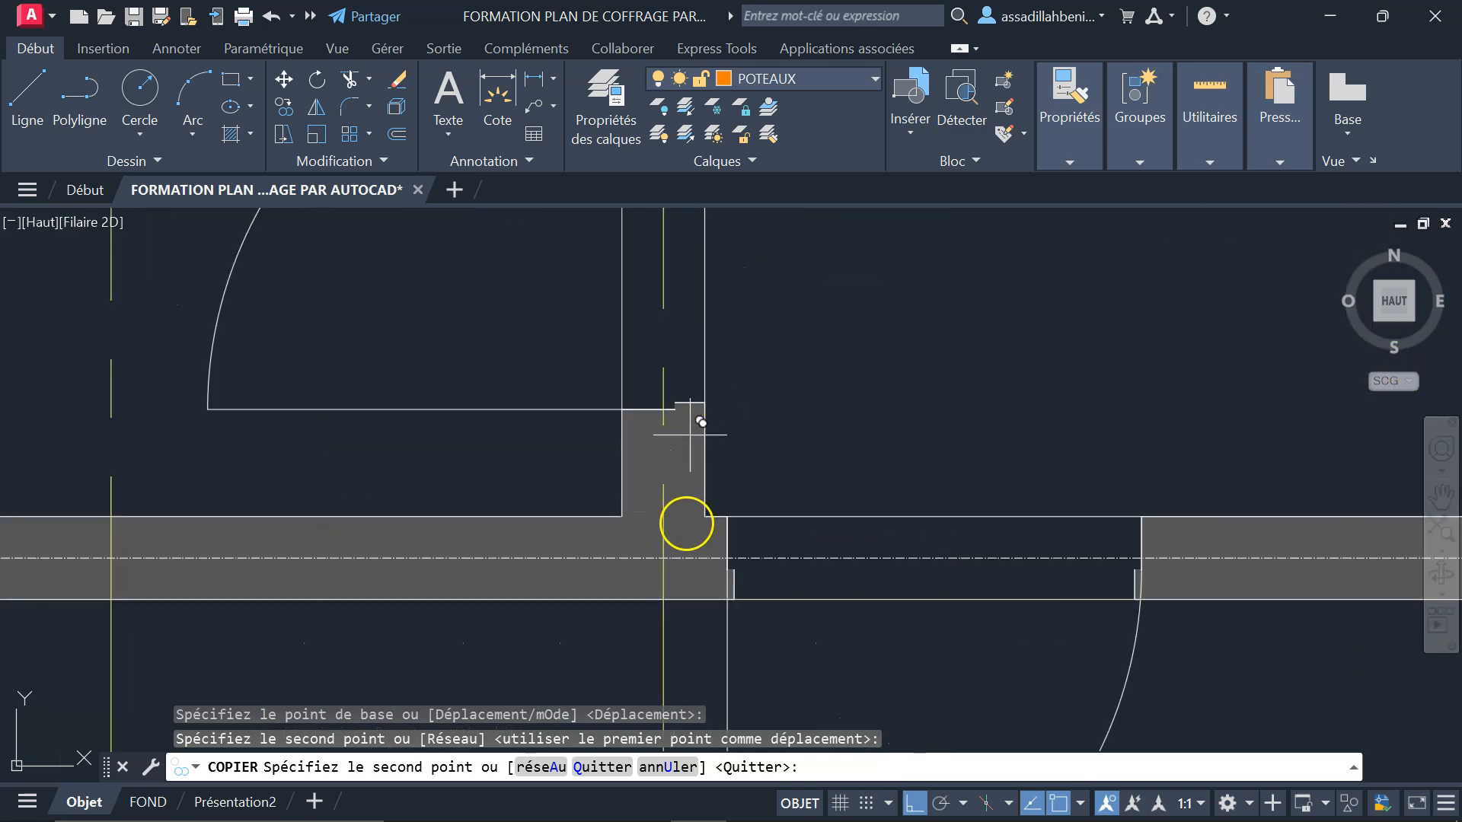
pyautogui.click(661, 564)
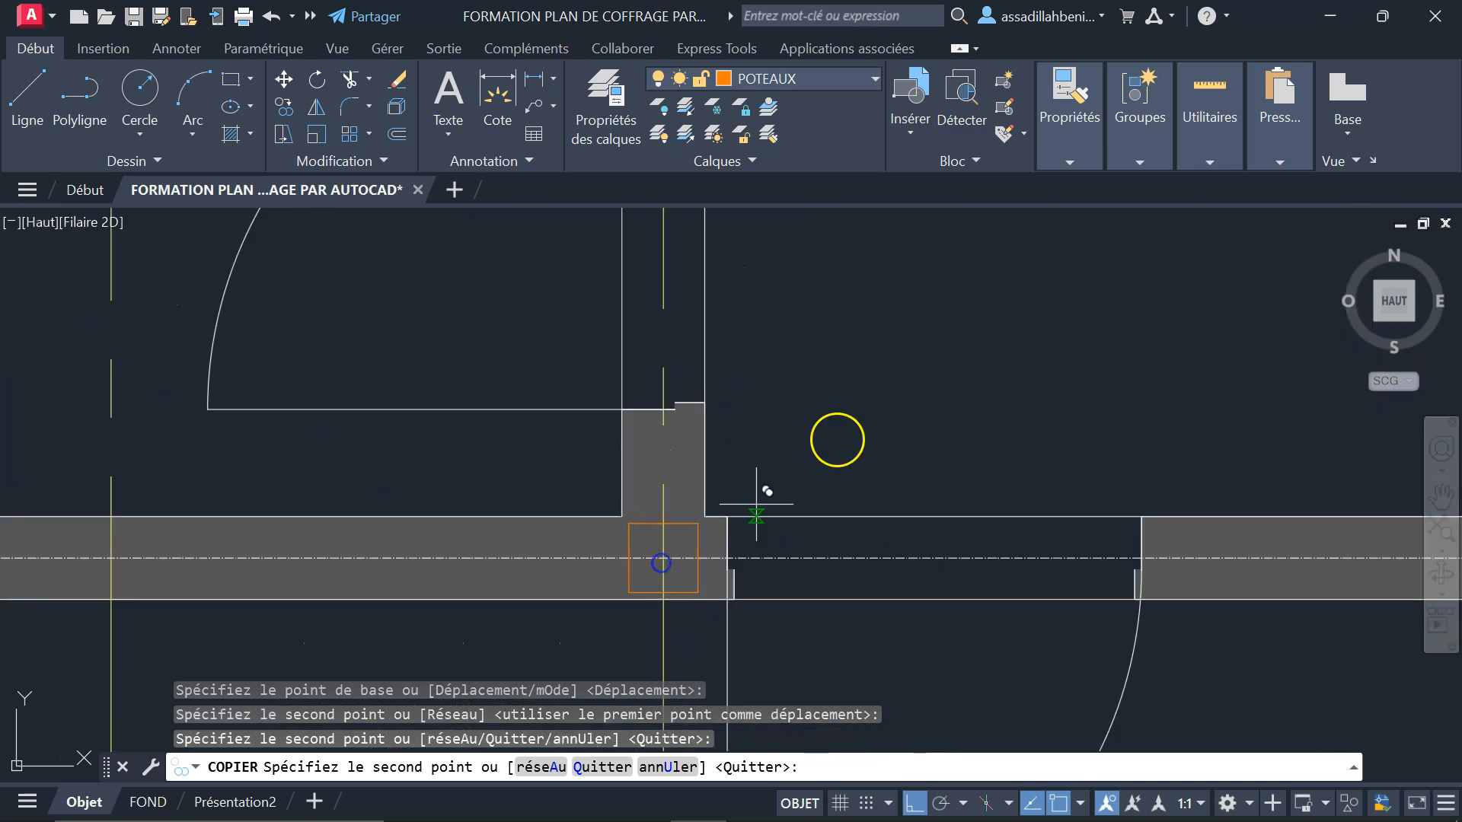
pyautogui.scroll(-4, 837, 437)
pyautogui.scroll(-2, 837, 484)
pyautogui.scroll(5, 519, 490)
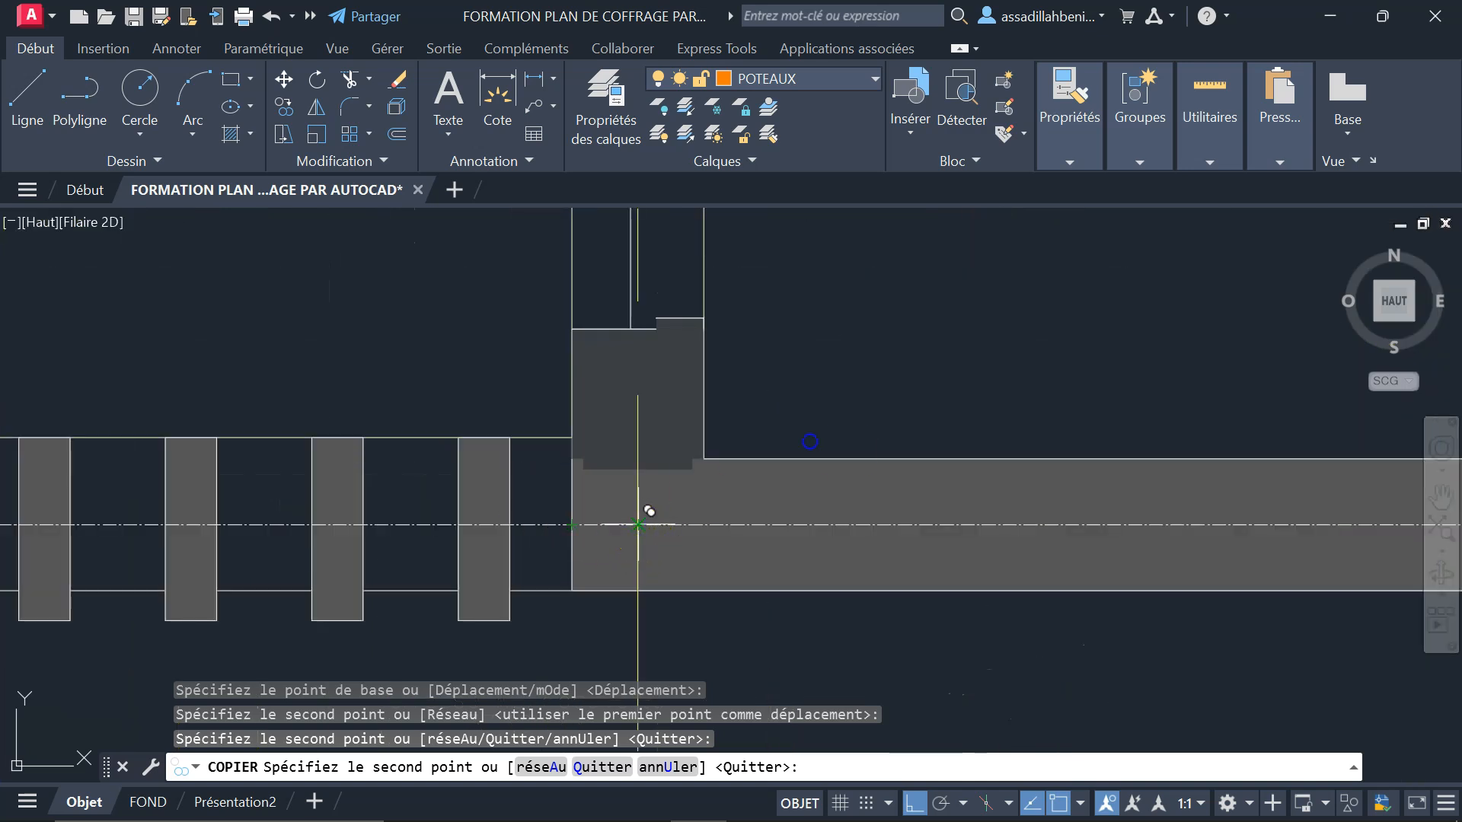
pyautogui.click(638, 525)
pyautogui.scroll(-7, 638, 524)
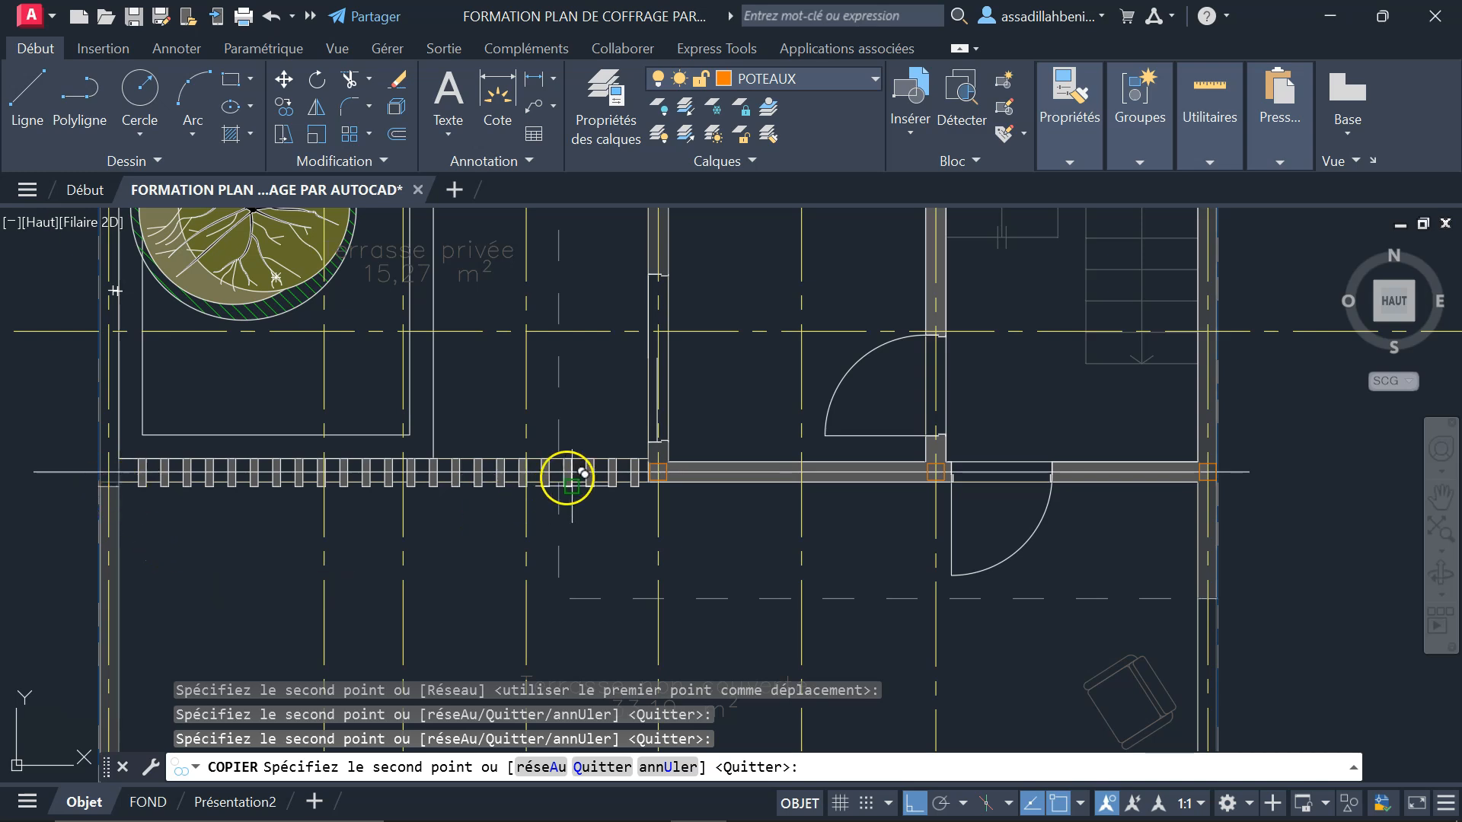
pyautogui.scroll(6, 56, 483)
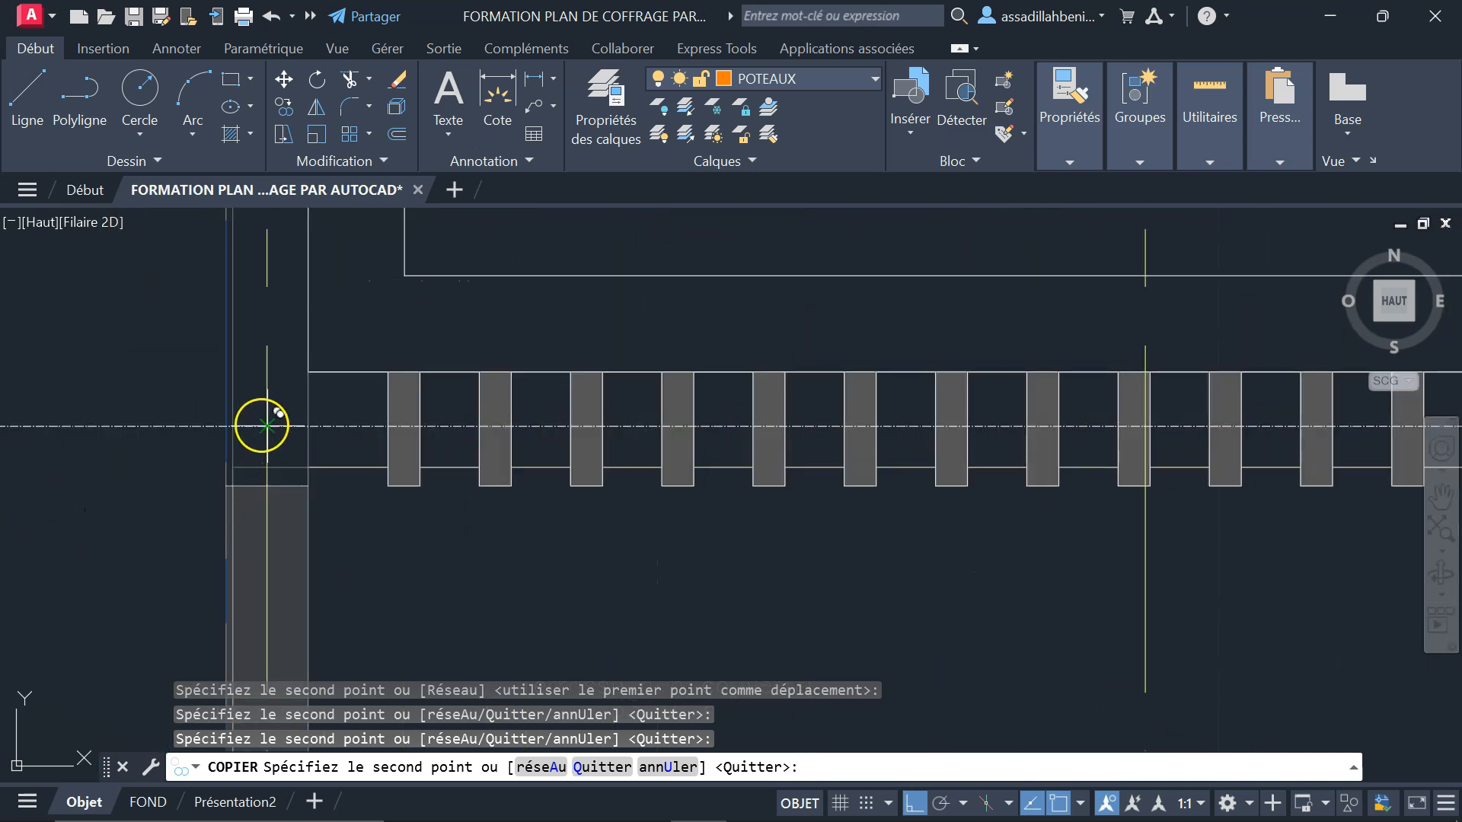
pyautogui.click(267, 425)
# - Place another column copy at the intersection of axes X1 and Y1, and end the copying
pyautogui.scroll(-8, 261, 421)
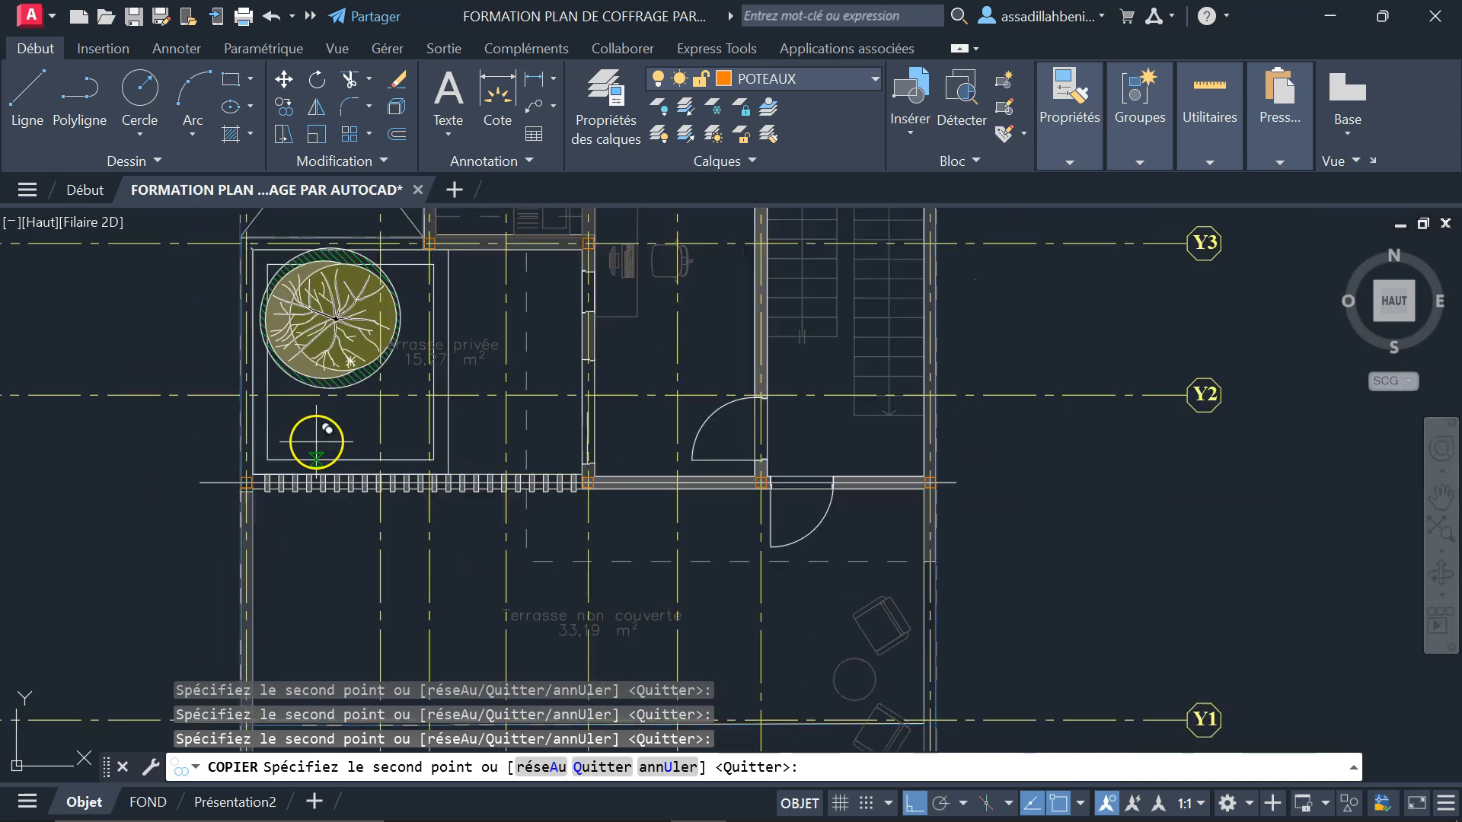
pyautogui.scroll(-5, 358, 471)
pyautogui.scroll(5, 310, 473)
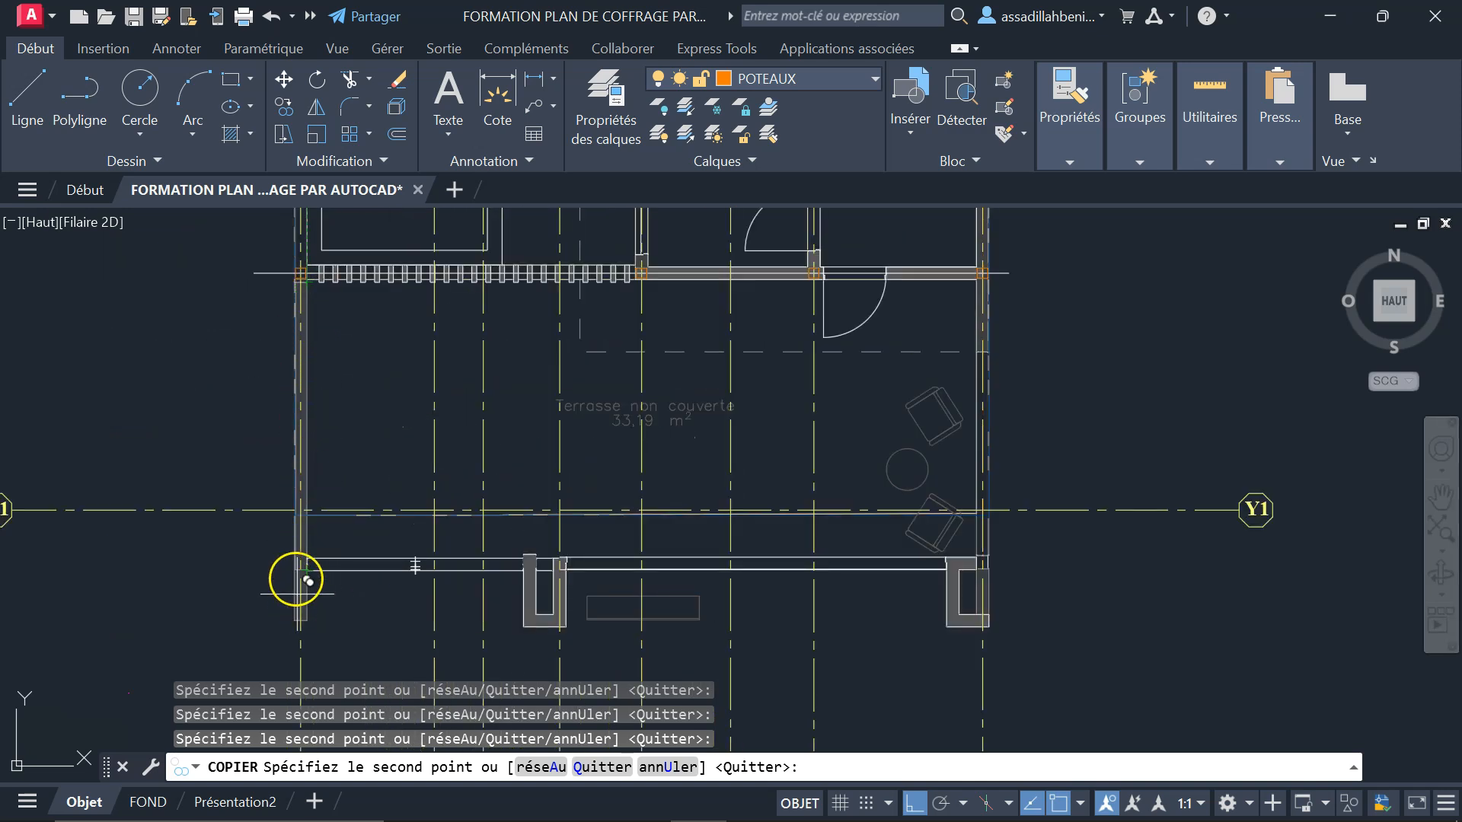
pyautogui.scroll(6, 298, 525)
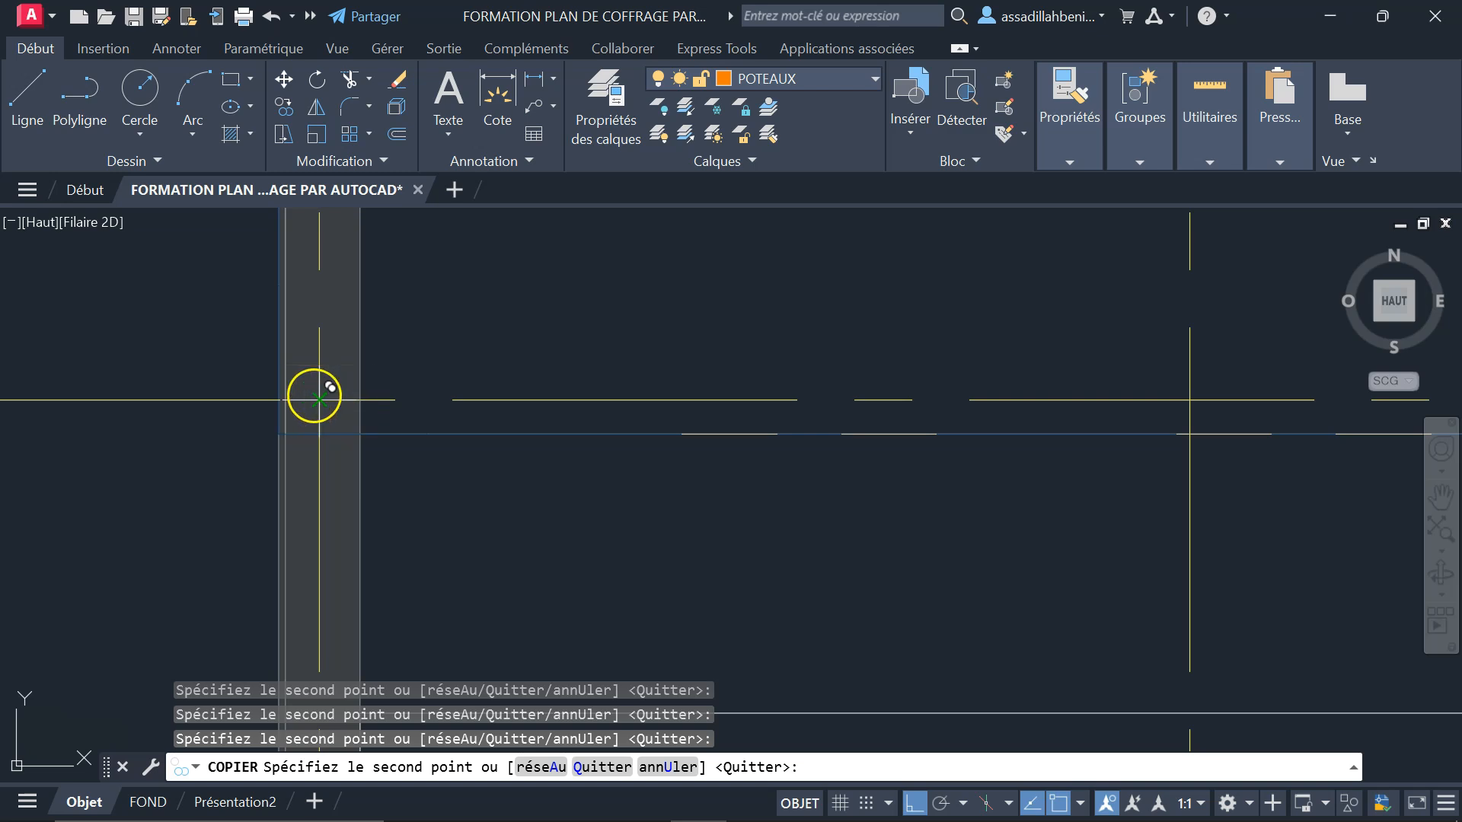
pyautogui.scroll(-8, 287, 564)
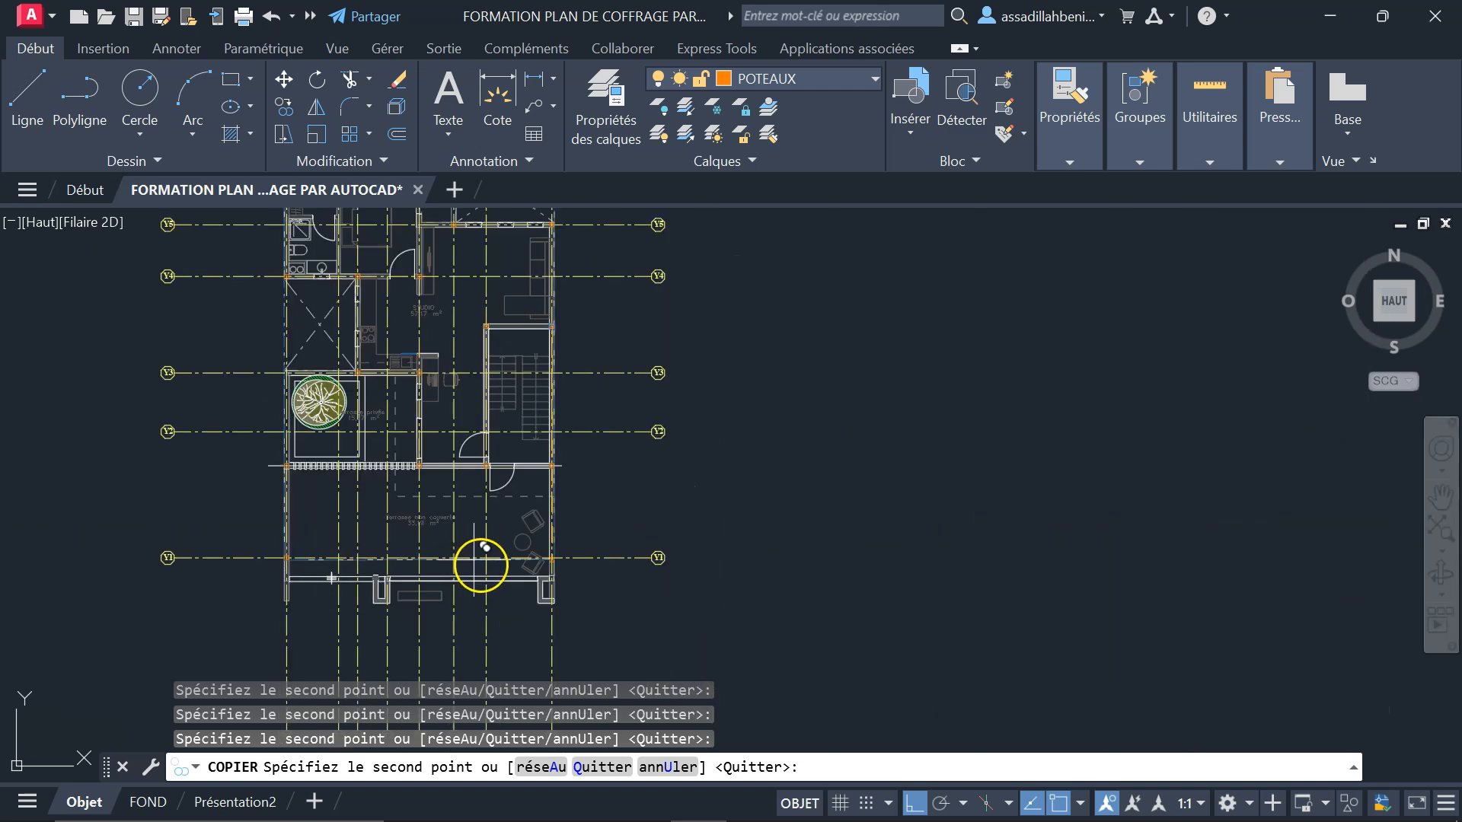
pyautogui.press('Escape')
# - Erase the auxiliary centerline from the wall between the stairwell and the uncovered terrace
pyautogui.scroll(4, 563, 542)
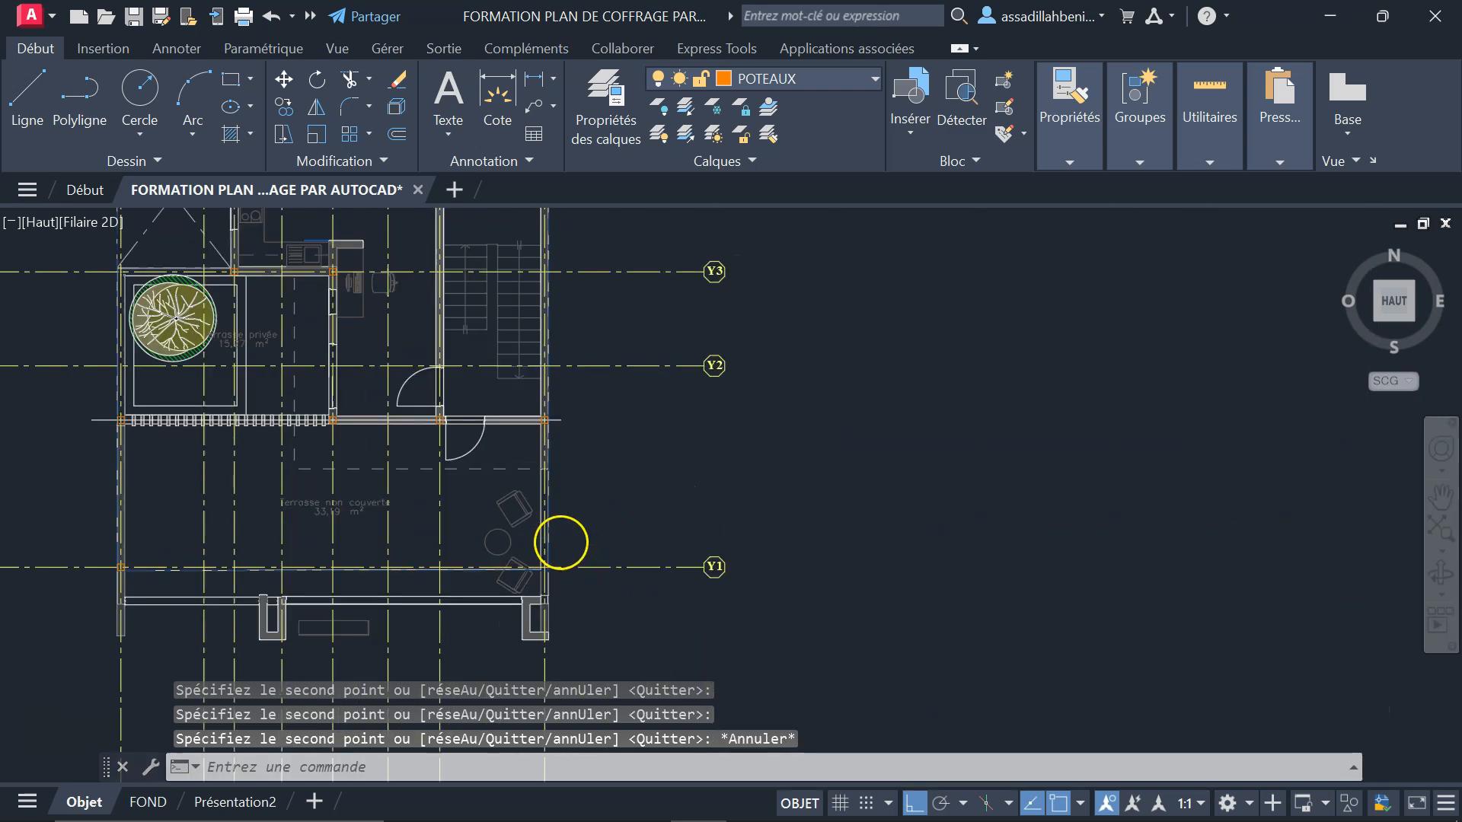
pyautogui.scroll(8, 564, 335)
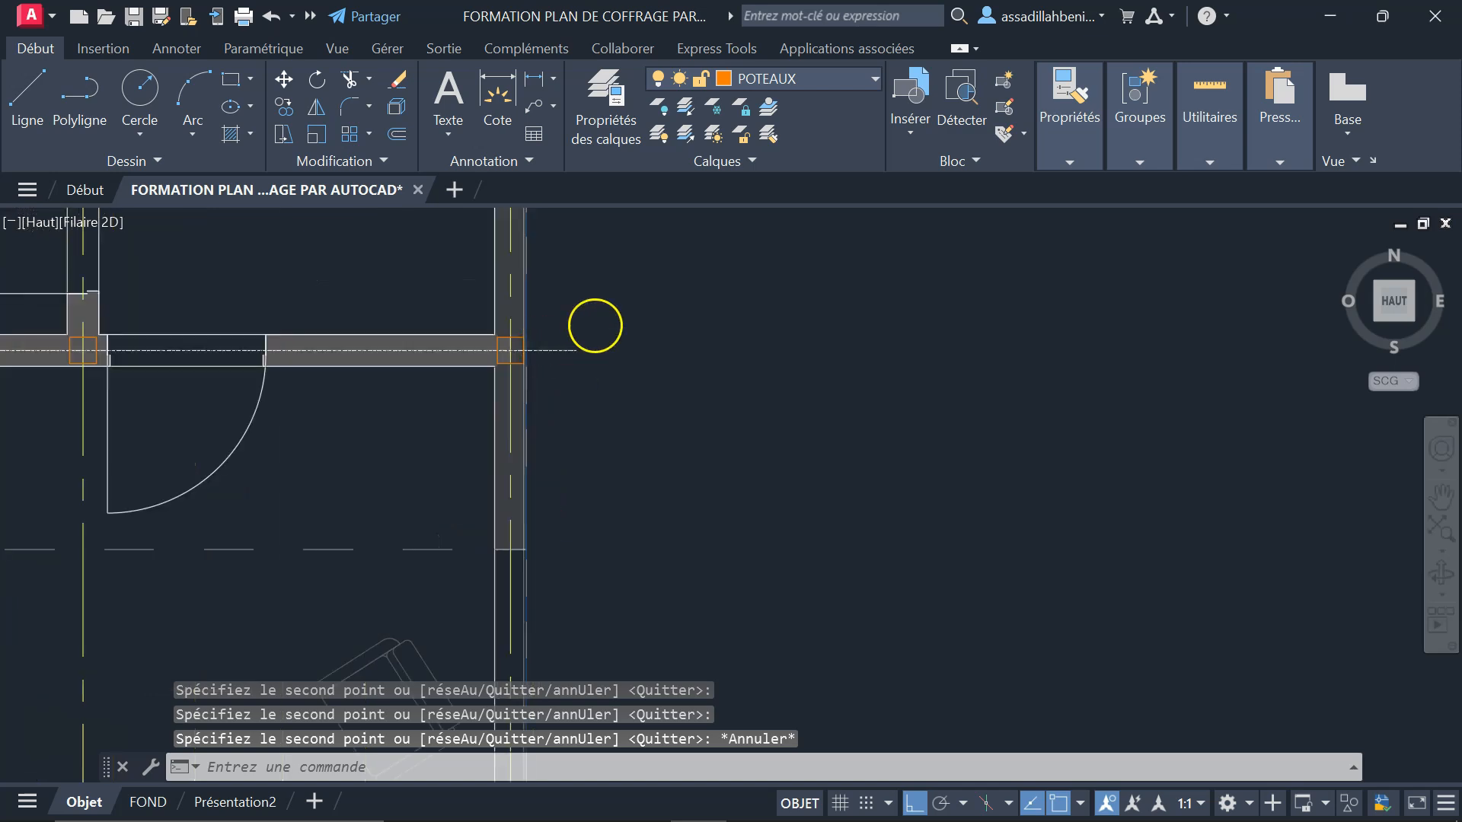
pyautogui.click(597, 325)
pyautogui.click(531, 406)
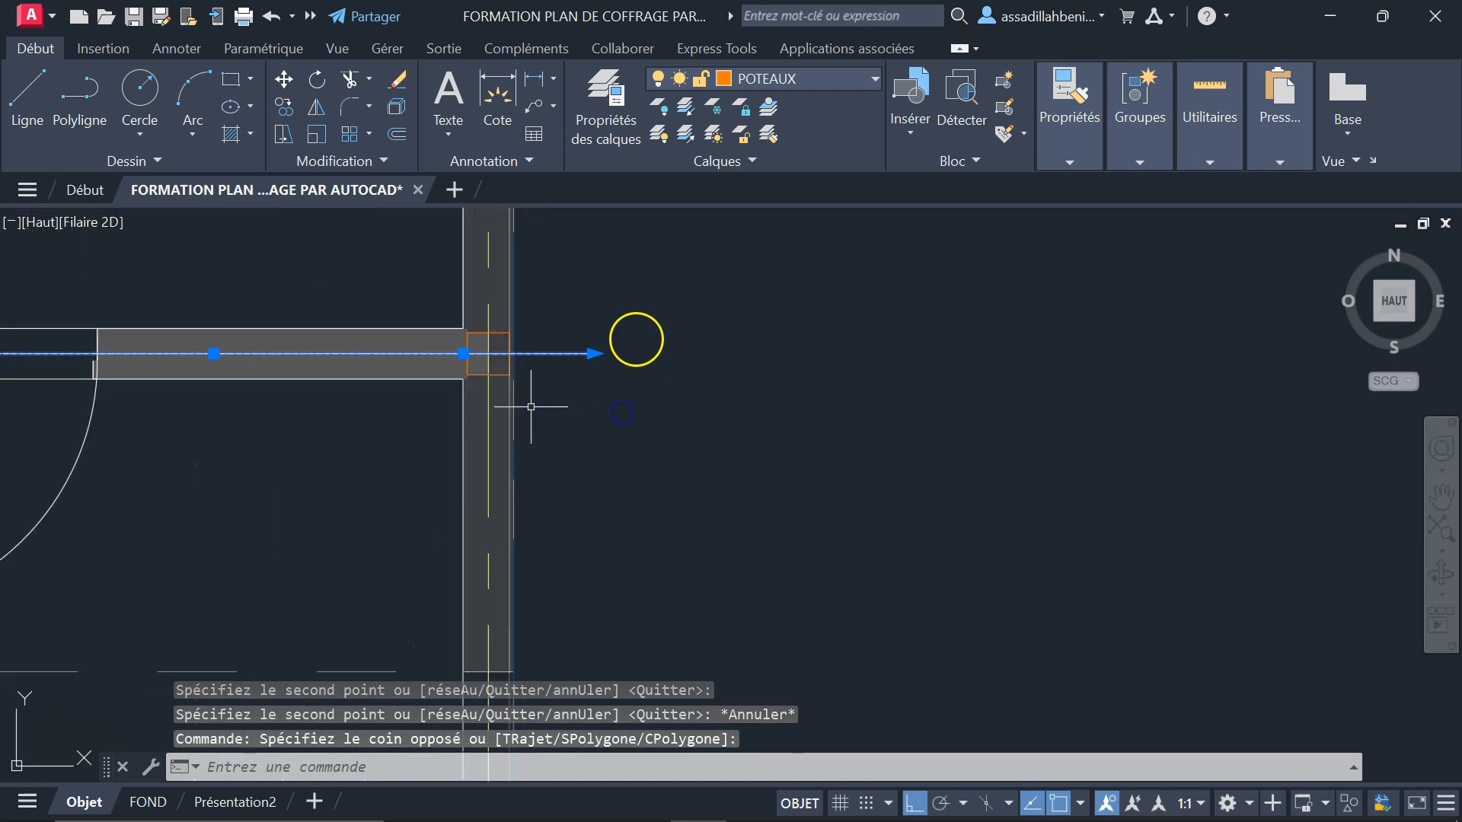
pyautogui.press('Delete')
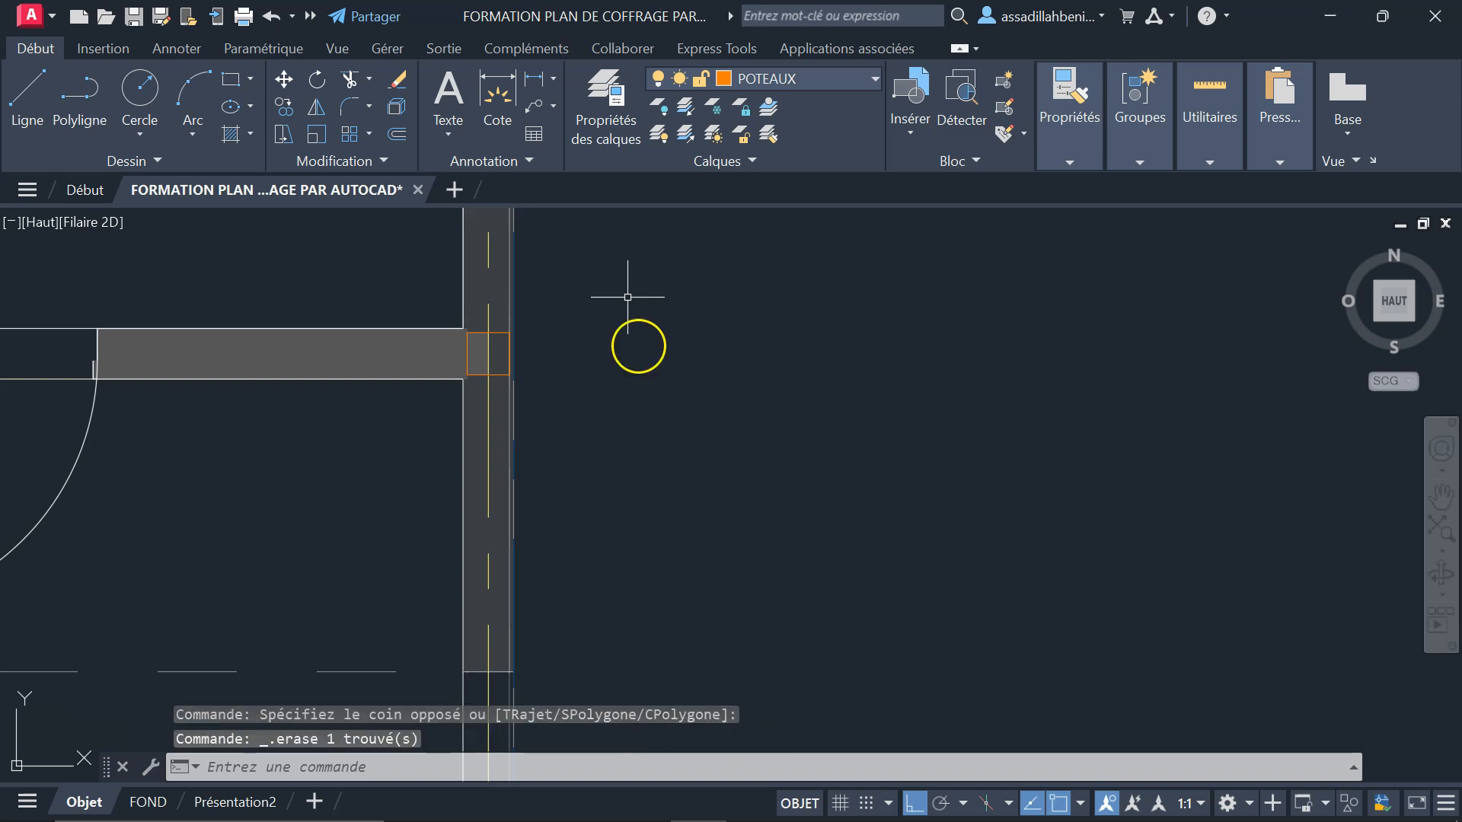
pyautogui.scroll(-6, 654, 418)
pyautogui.scroll(-8, 653, 436)
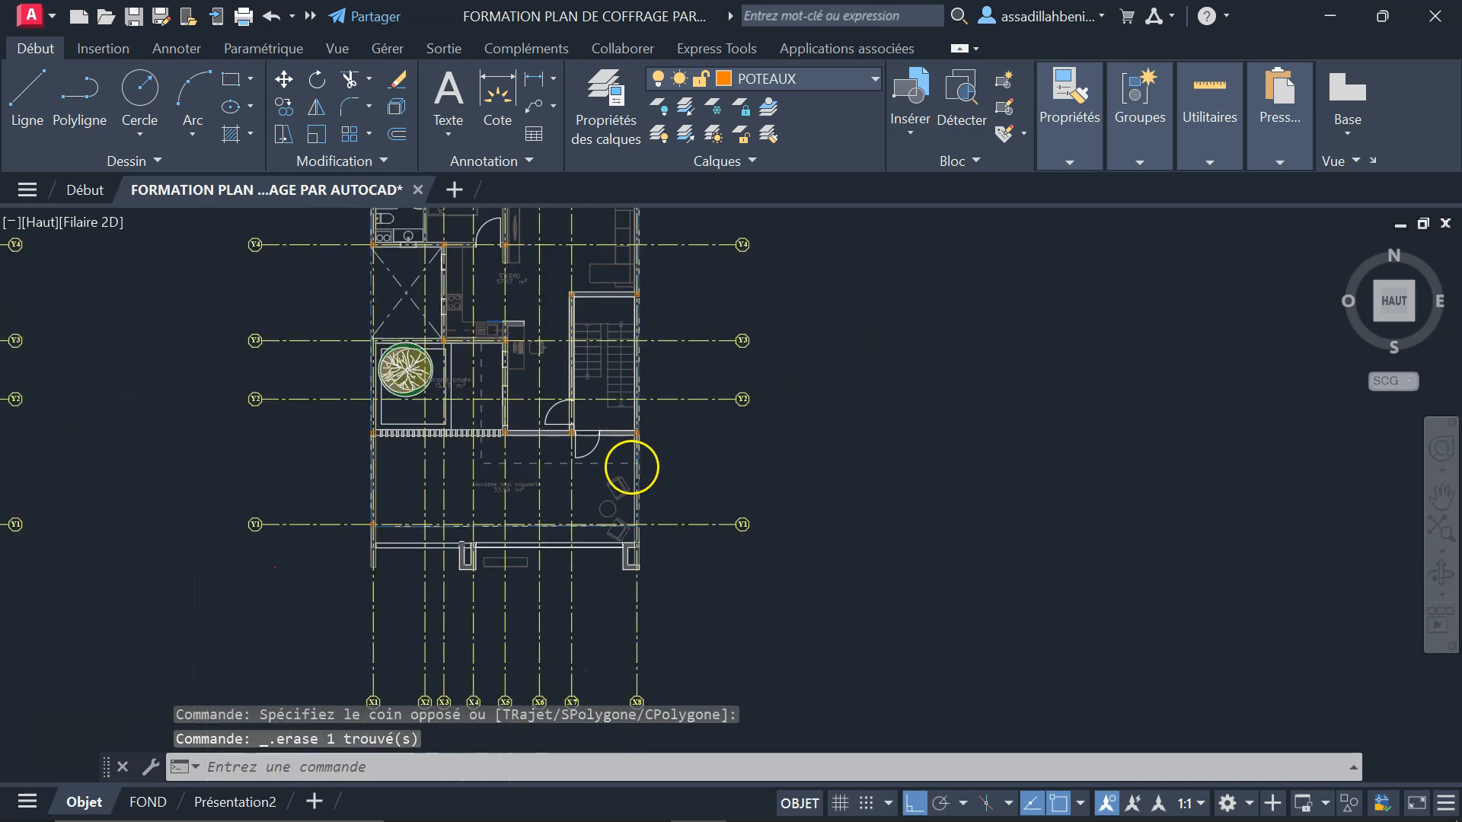
pyautogui.scroll(7, 542, 289)
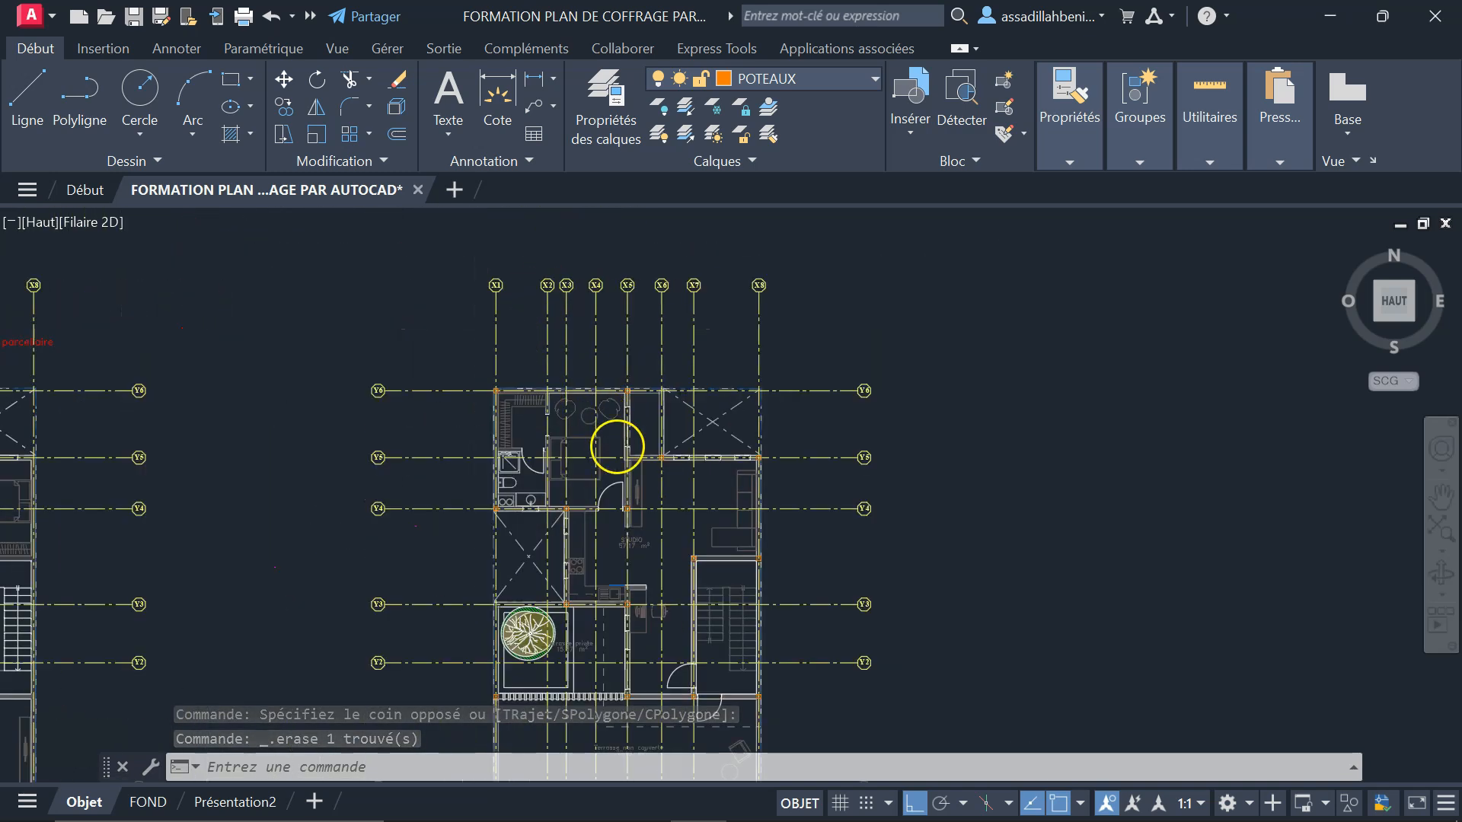
# - Review the column placement over the studio plan, from the stairwell and entrance wall up to axes Y5 and Y6
pyautogui.scroll(-4, 570, 354)
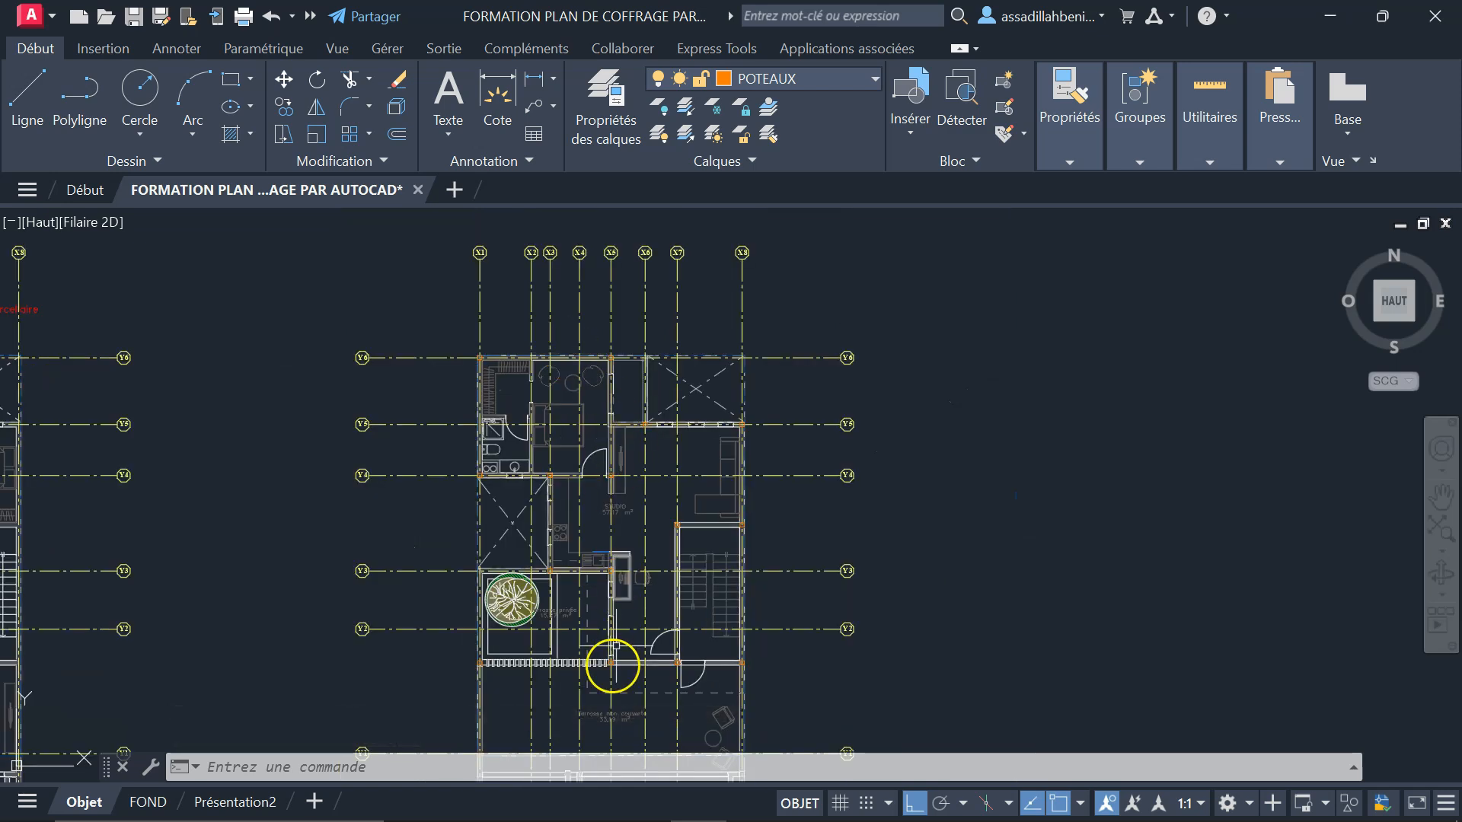
pyautogui.scroll(4, 682, 673)
pyautogui.scroll(-2, 632, 700)
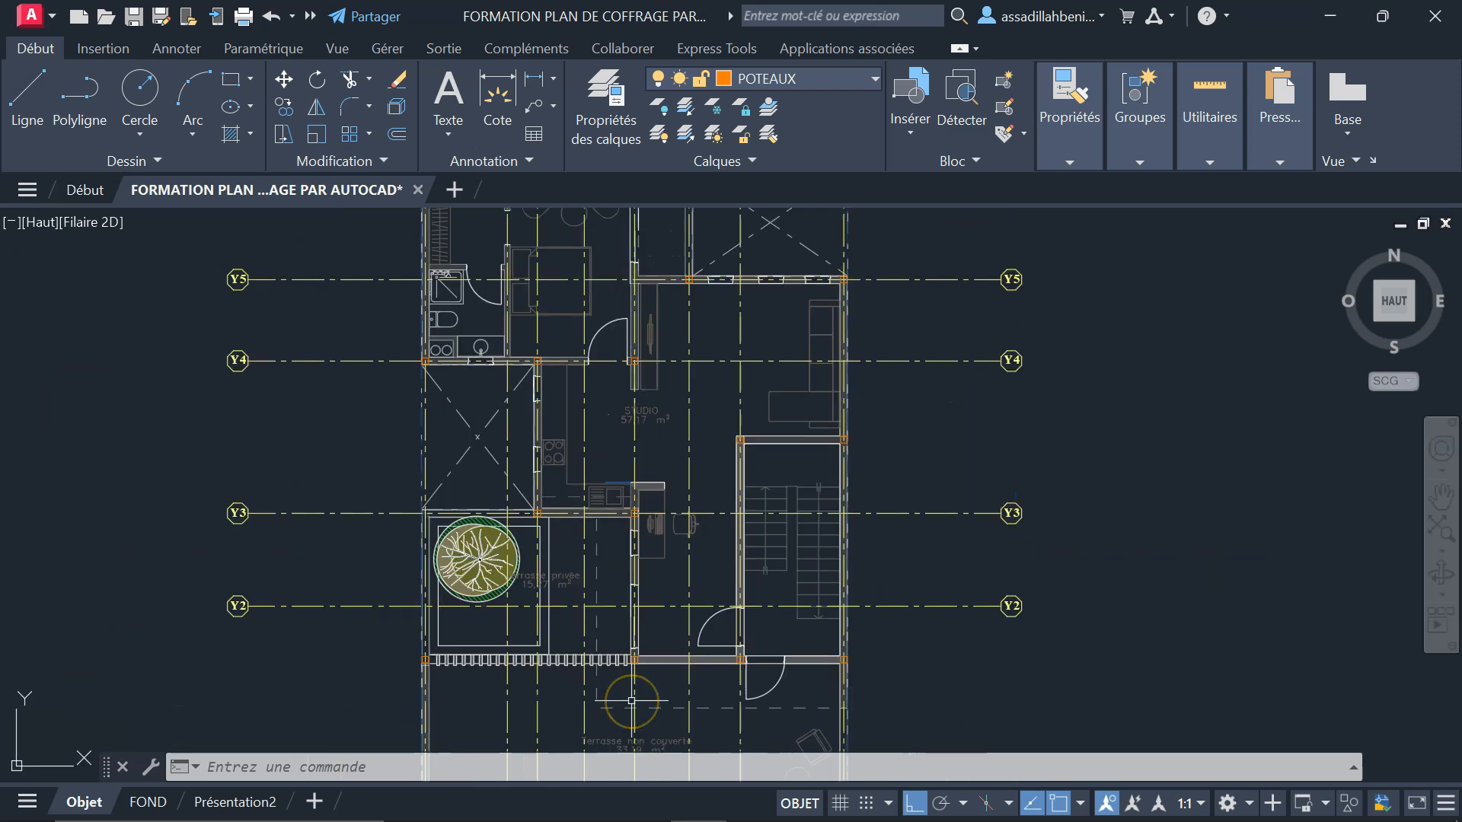
pyautogui.scroll(-2, 590, 625)
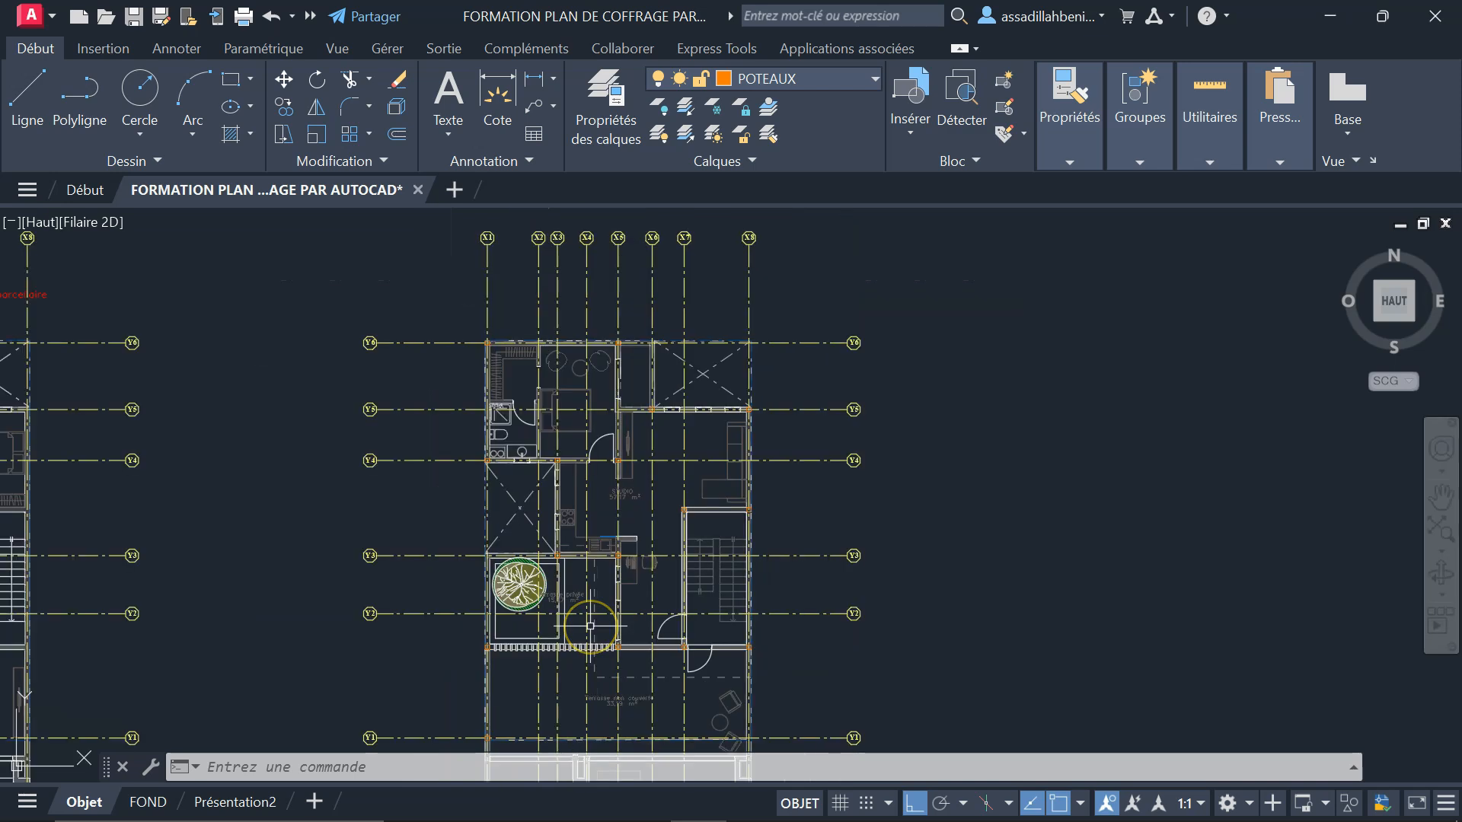
pyautogui.scroll(2, 685, 597)
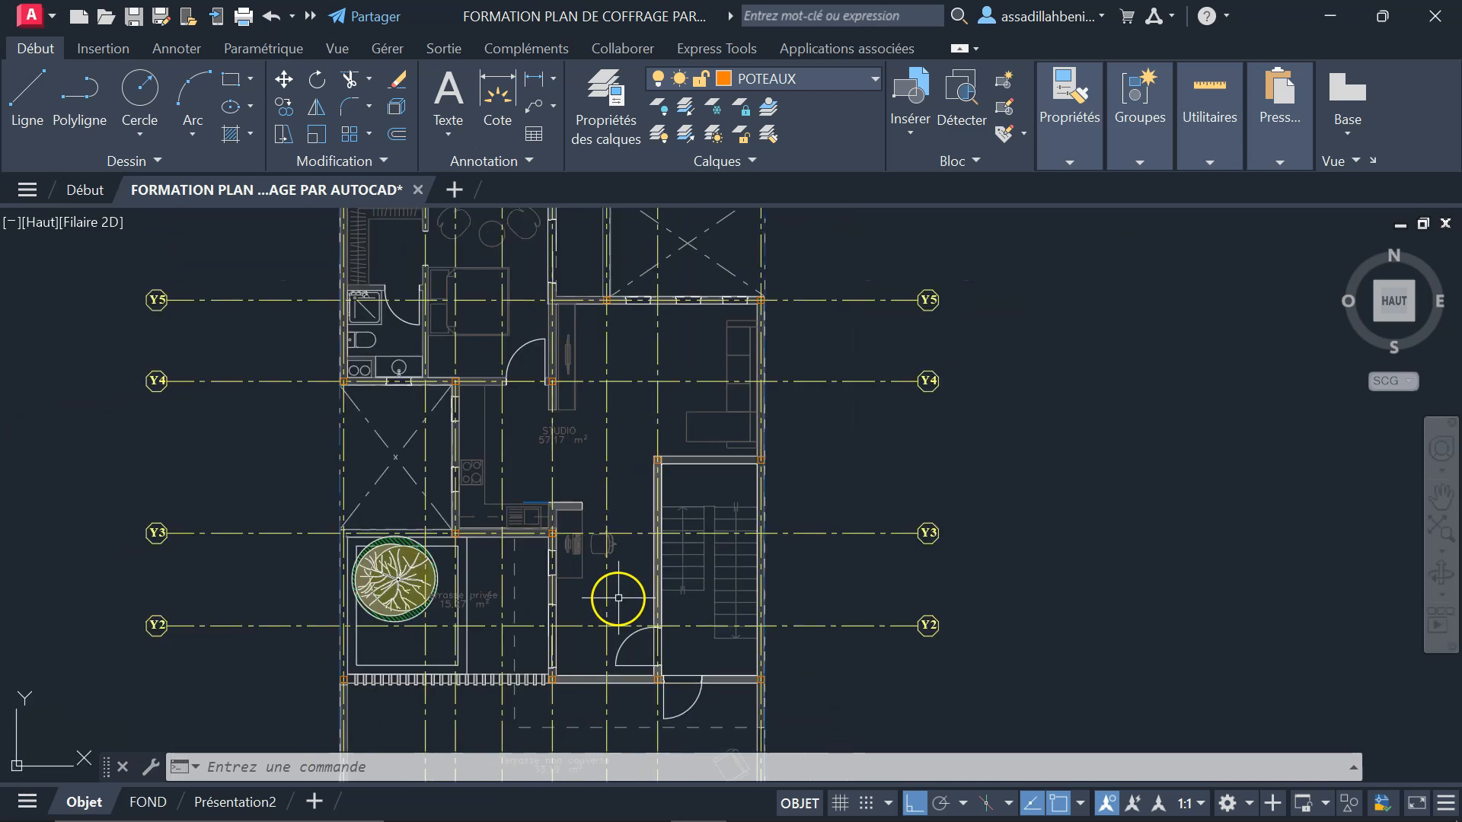
pyautogui.scroll(1, 540, 434)
pyautogui.scroll(1, 587, 320)
pyautogui.scroll(3, 487, 316)
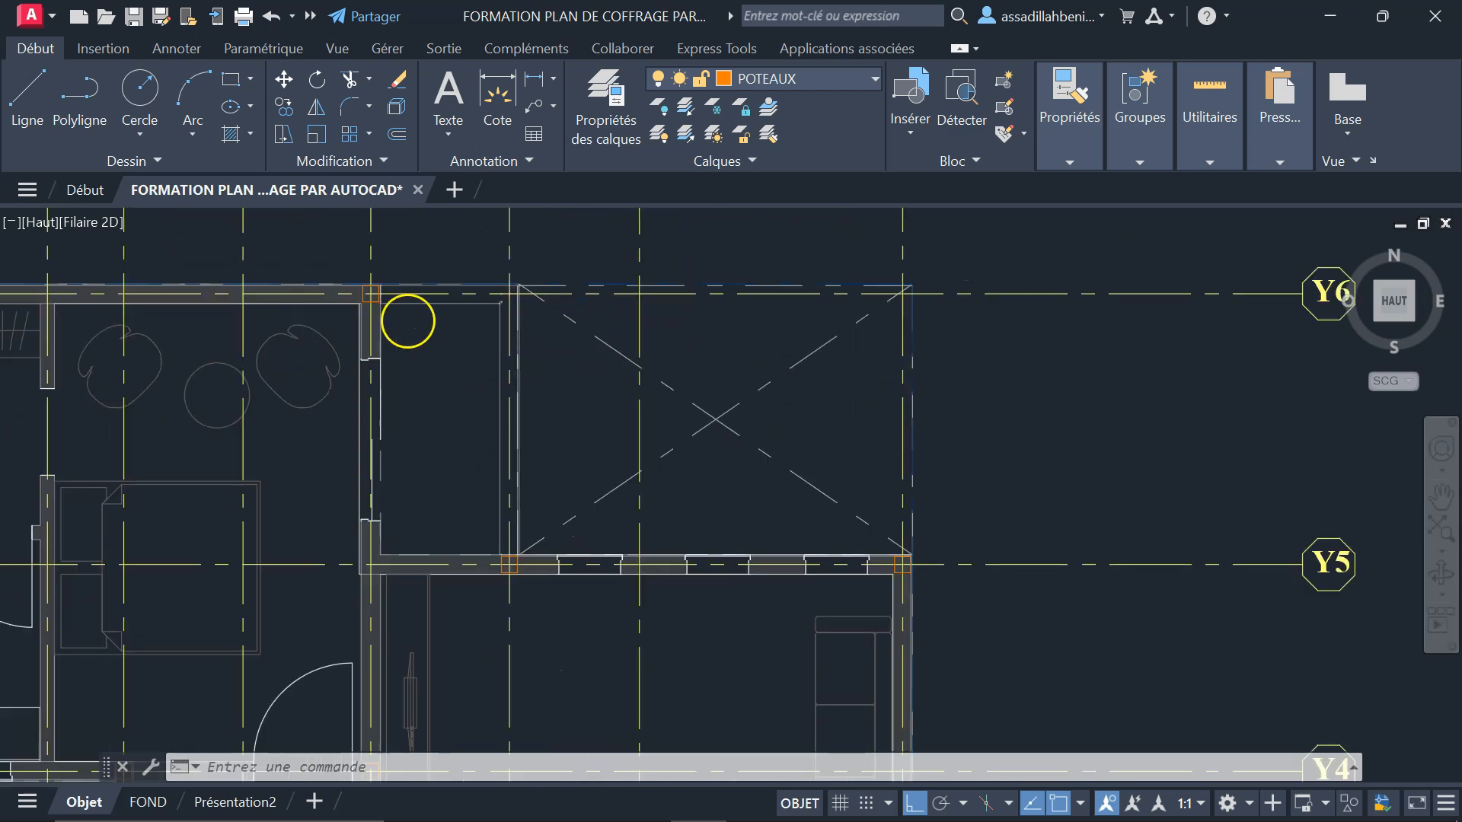
# - Select all the plan's columns by picking the one at axes X5 and Y6 and extending the selection to similar objects
pyautogui.scroll(3, 263, 261)
pyautogui.scroll(4, 263, 261)
pyautogui.scroll(1, 329, 274)
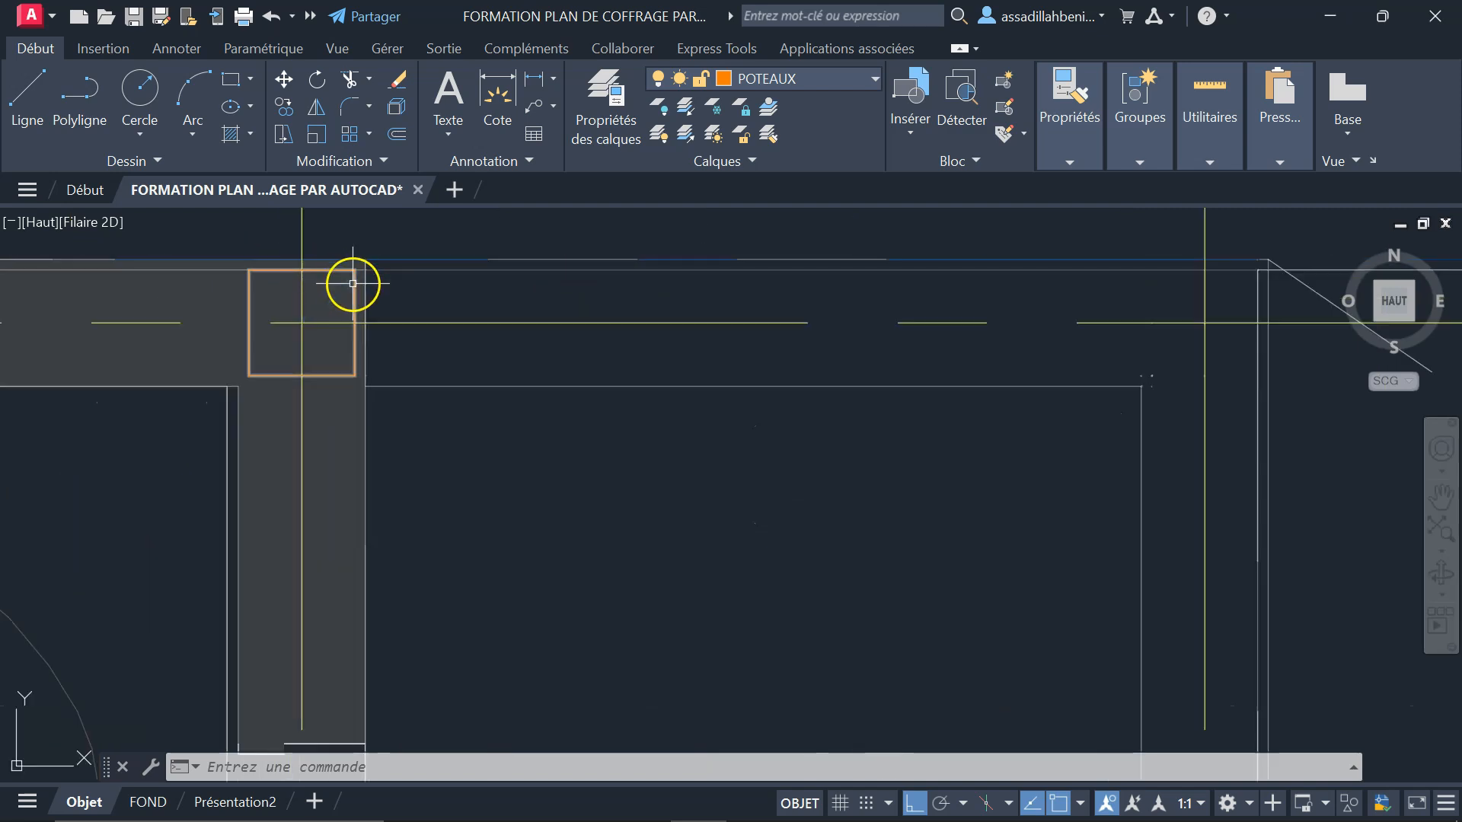
pyautogui.click(353, 285)
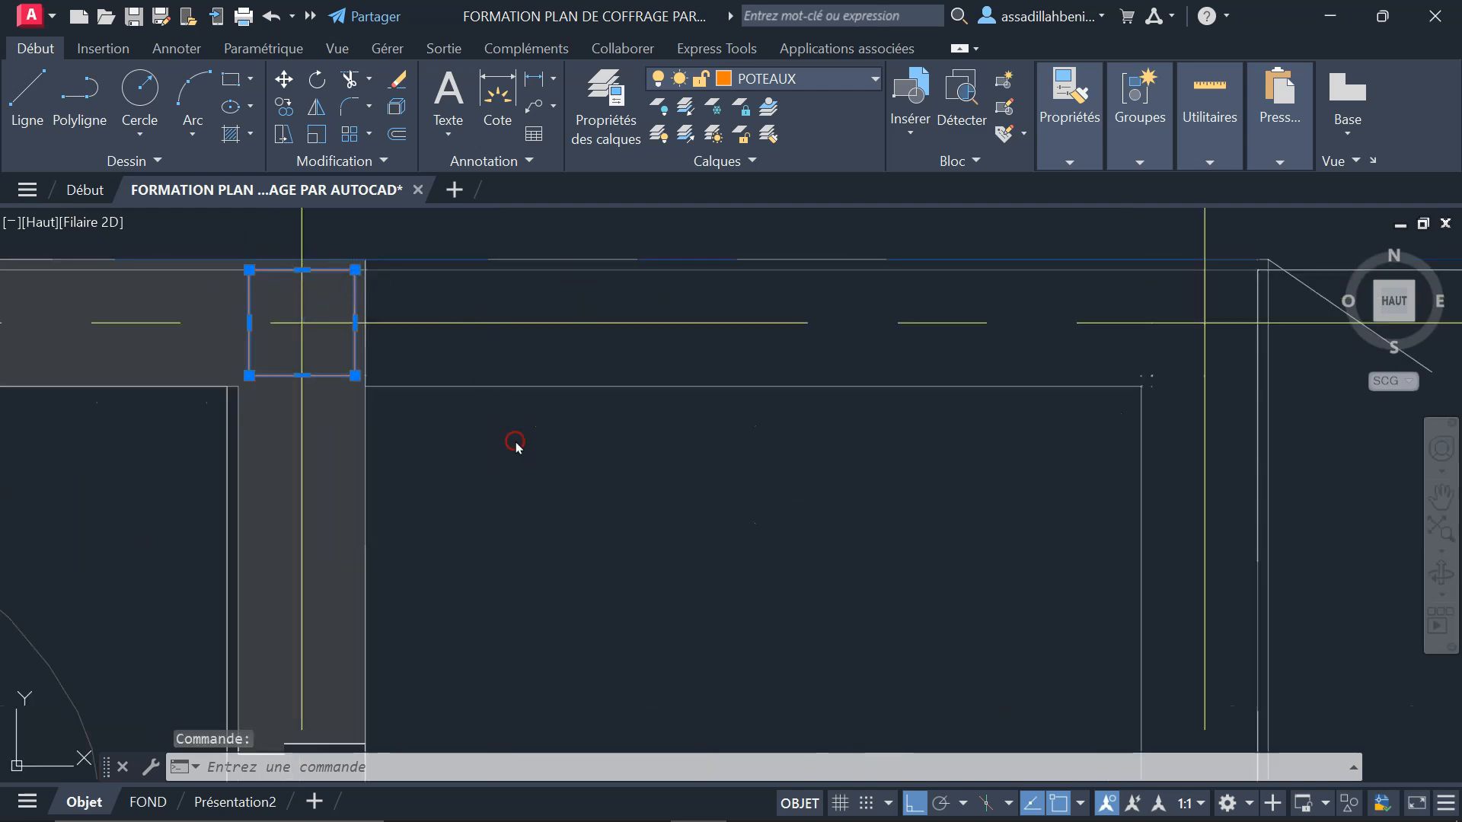
pyautogui.rightClick(515, 443)
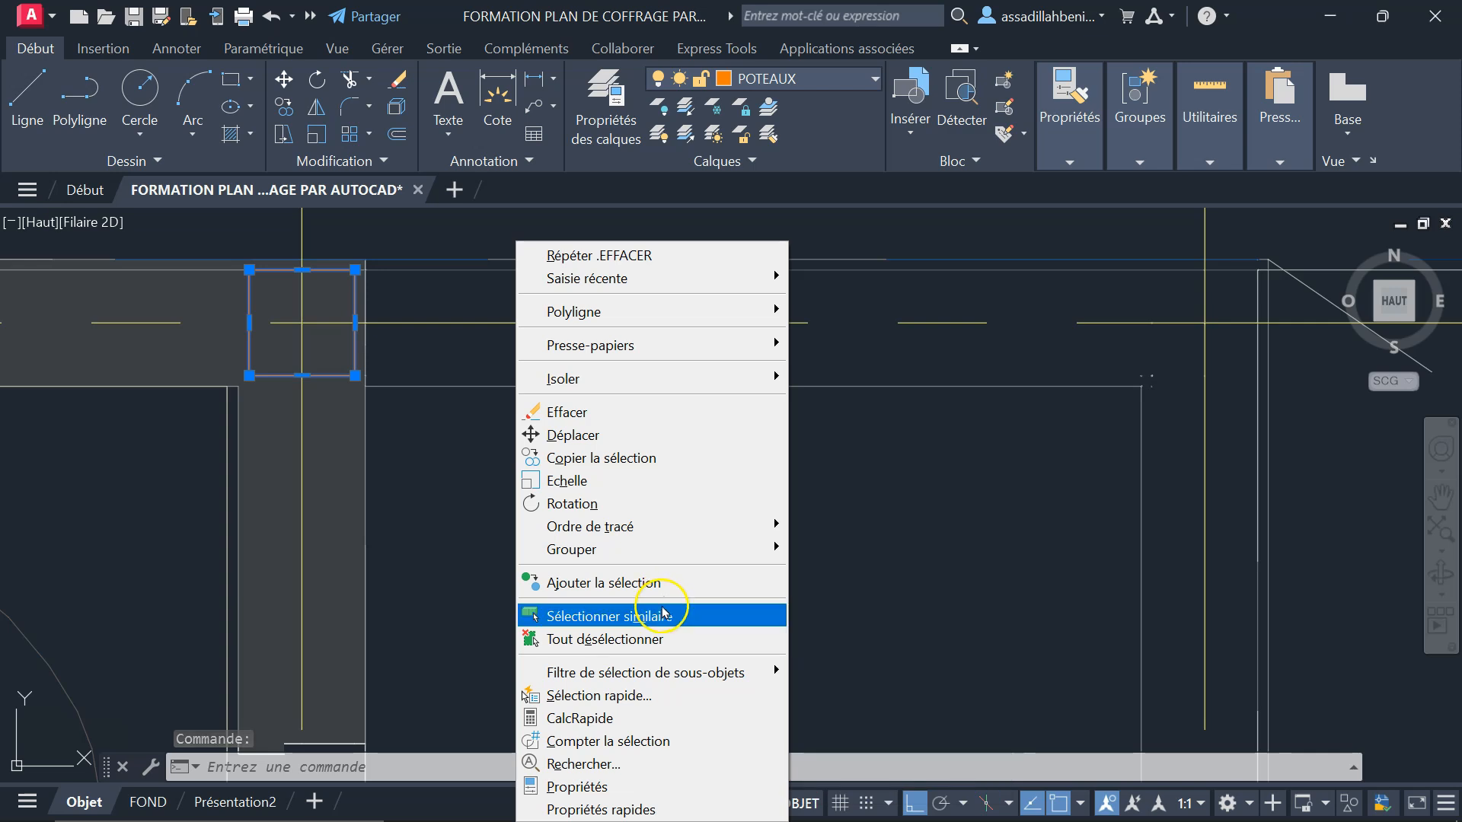
pyautogui.click(664, 615)
# - Copy the selected columns from the X1-Y6 intersection to the same intersection on the adjacent floor plan with Chambre 03, and end the copying
pyautogui.scroll(-5, 637, 370)
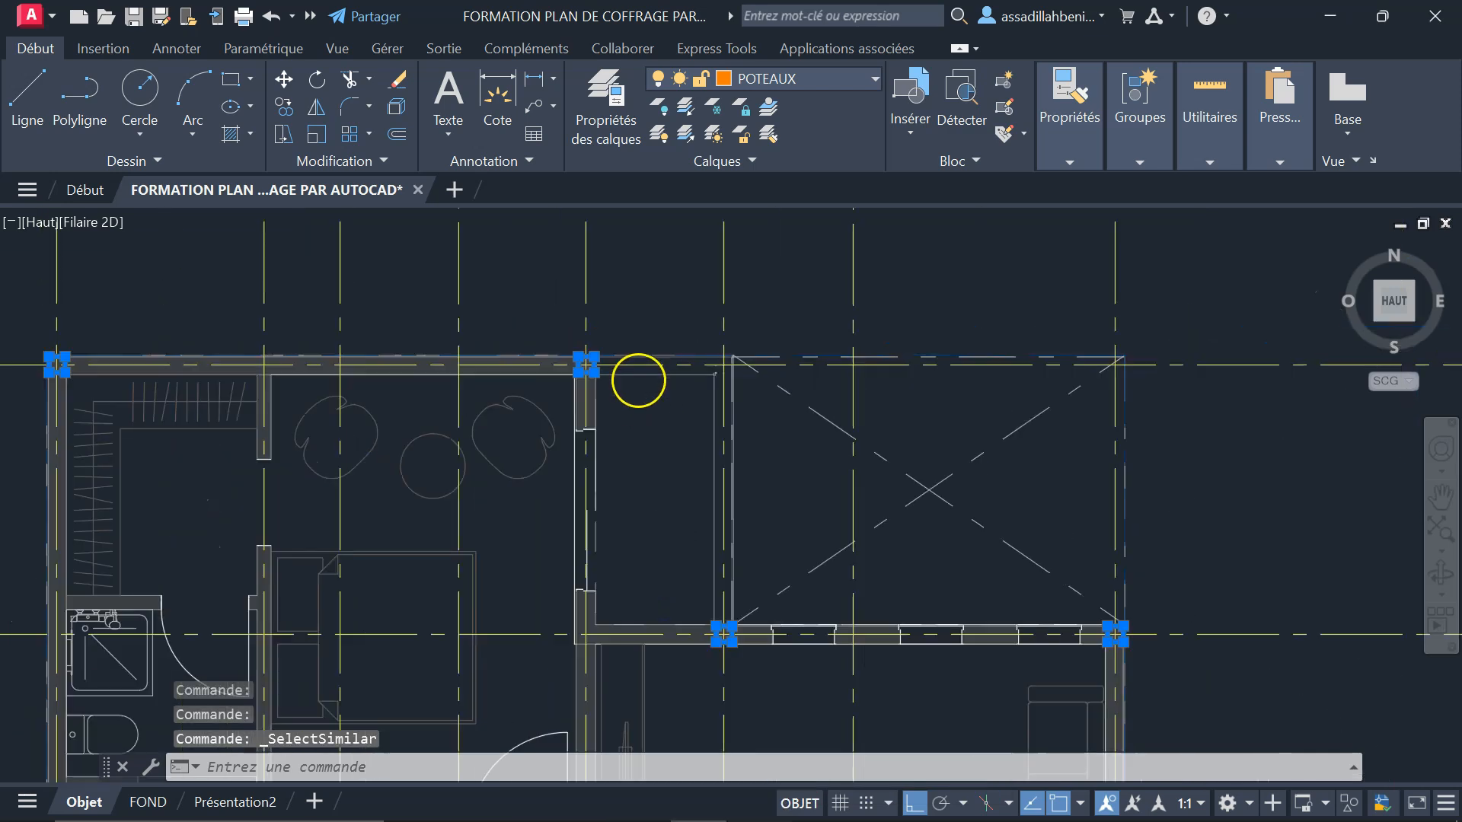
pyautogui.scroll(-4, 638, 381)
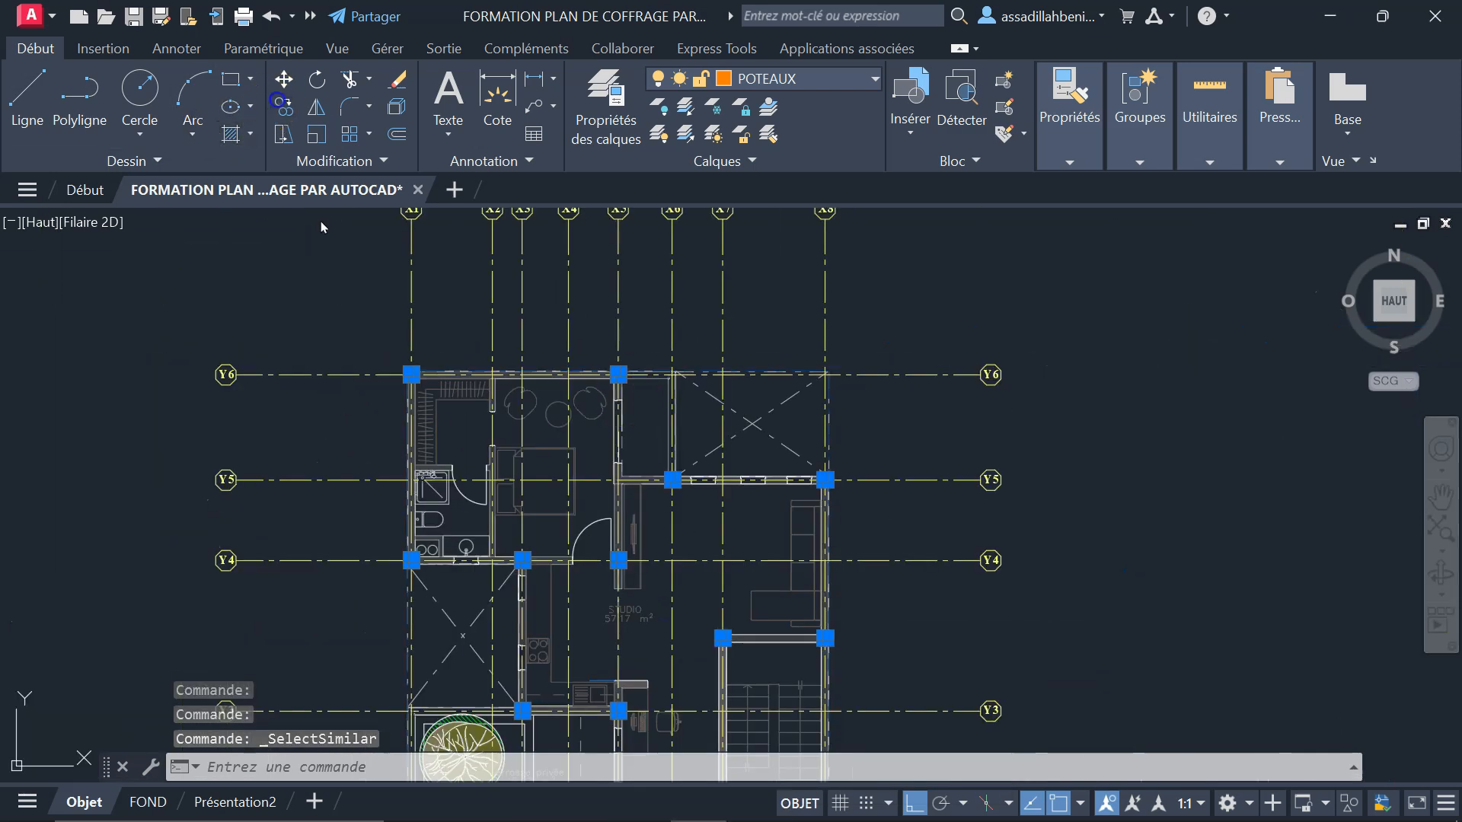
pyautogui.scroll(8, 411, 373)
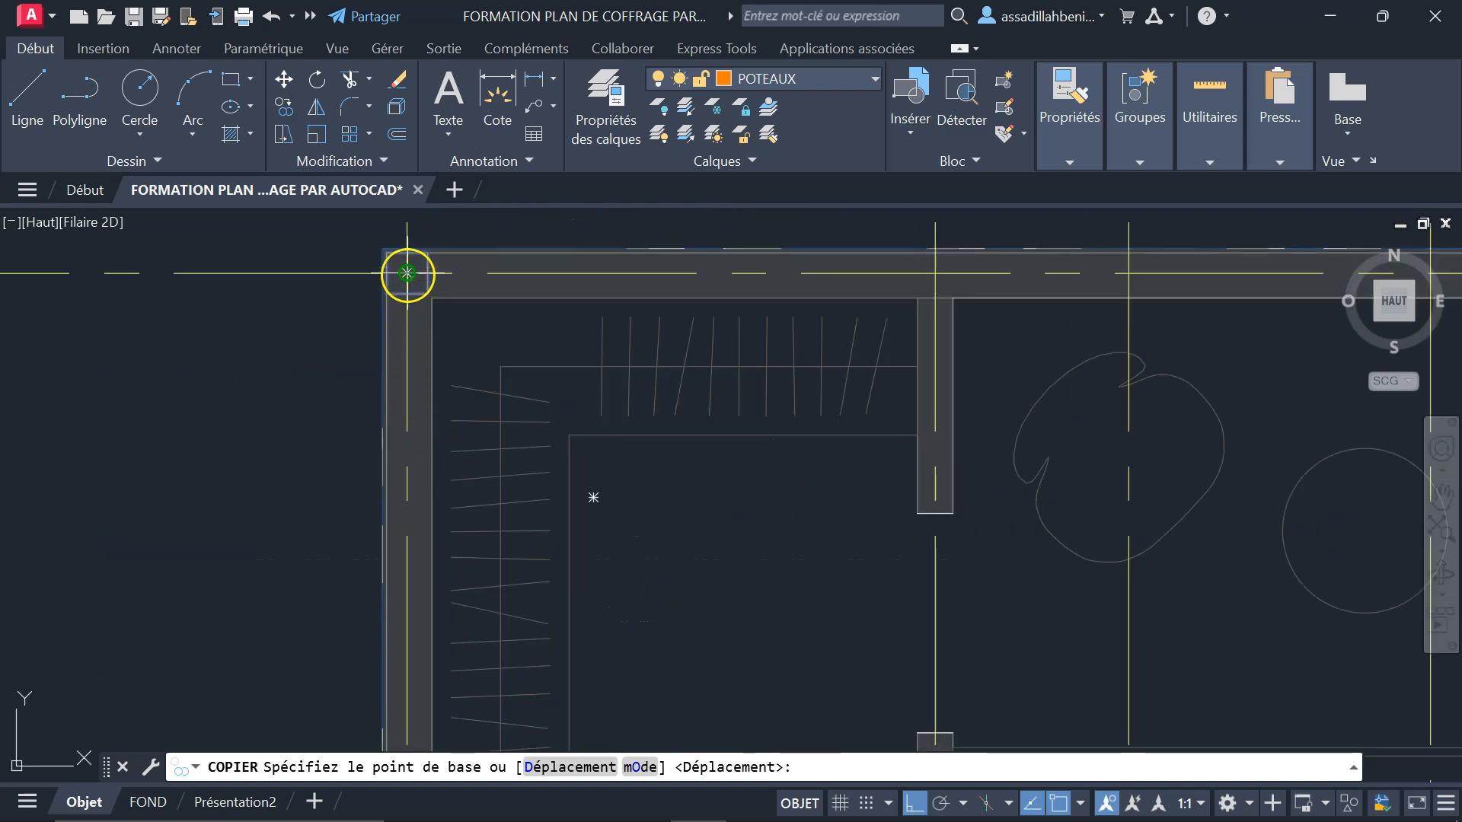
pyautogui.click(408, 274)
pyautogui.scroll(-8, 1125, 440)
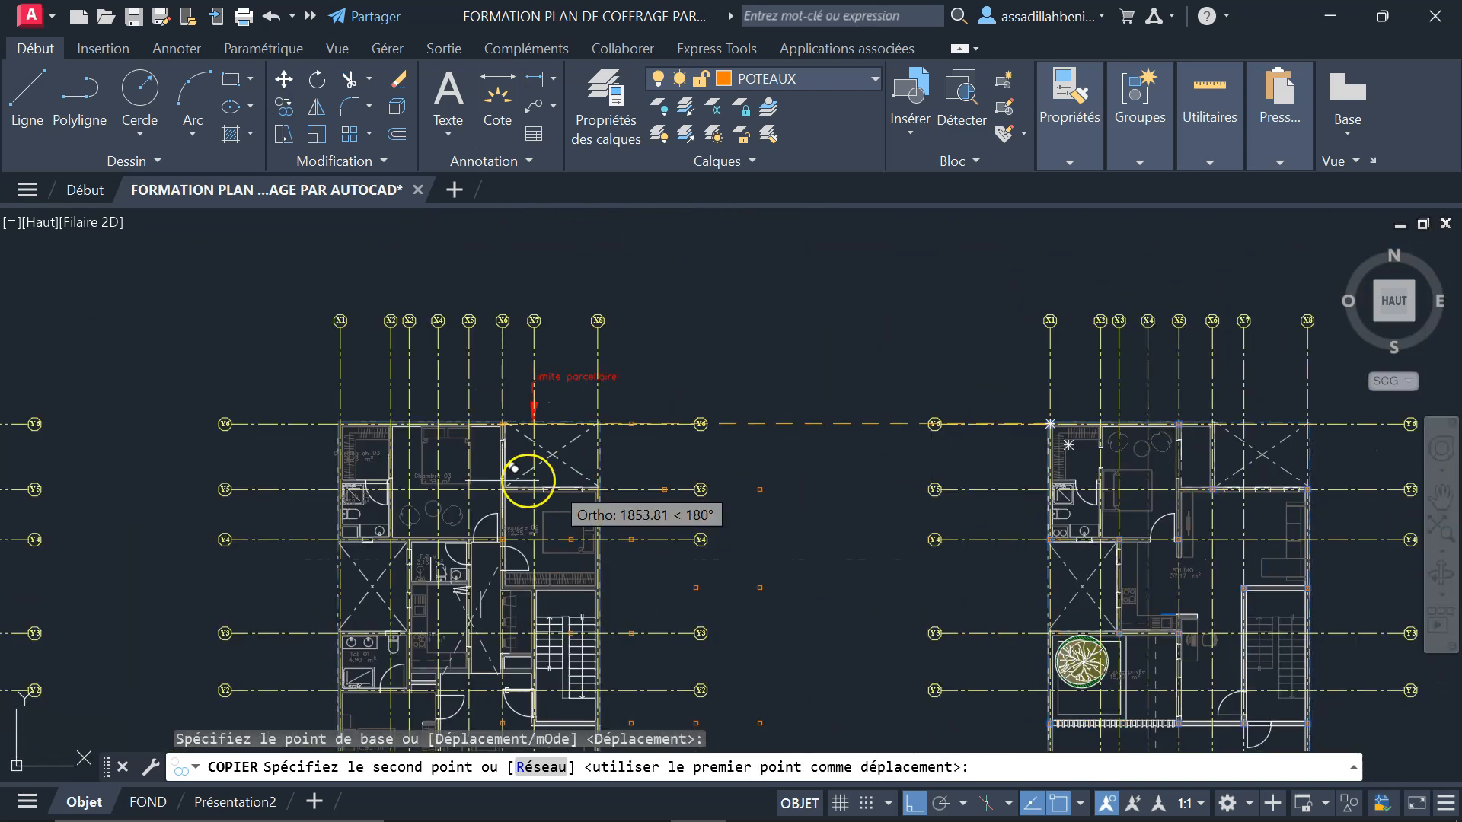
pyautogui.scroll(6, 326, 451)
pyautogui.scroll(4, 360, 373)
pyautogui.click(216, 310)
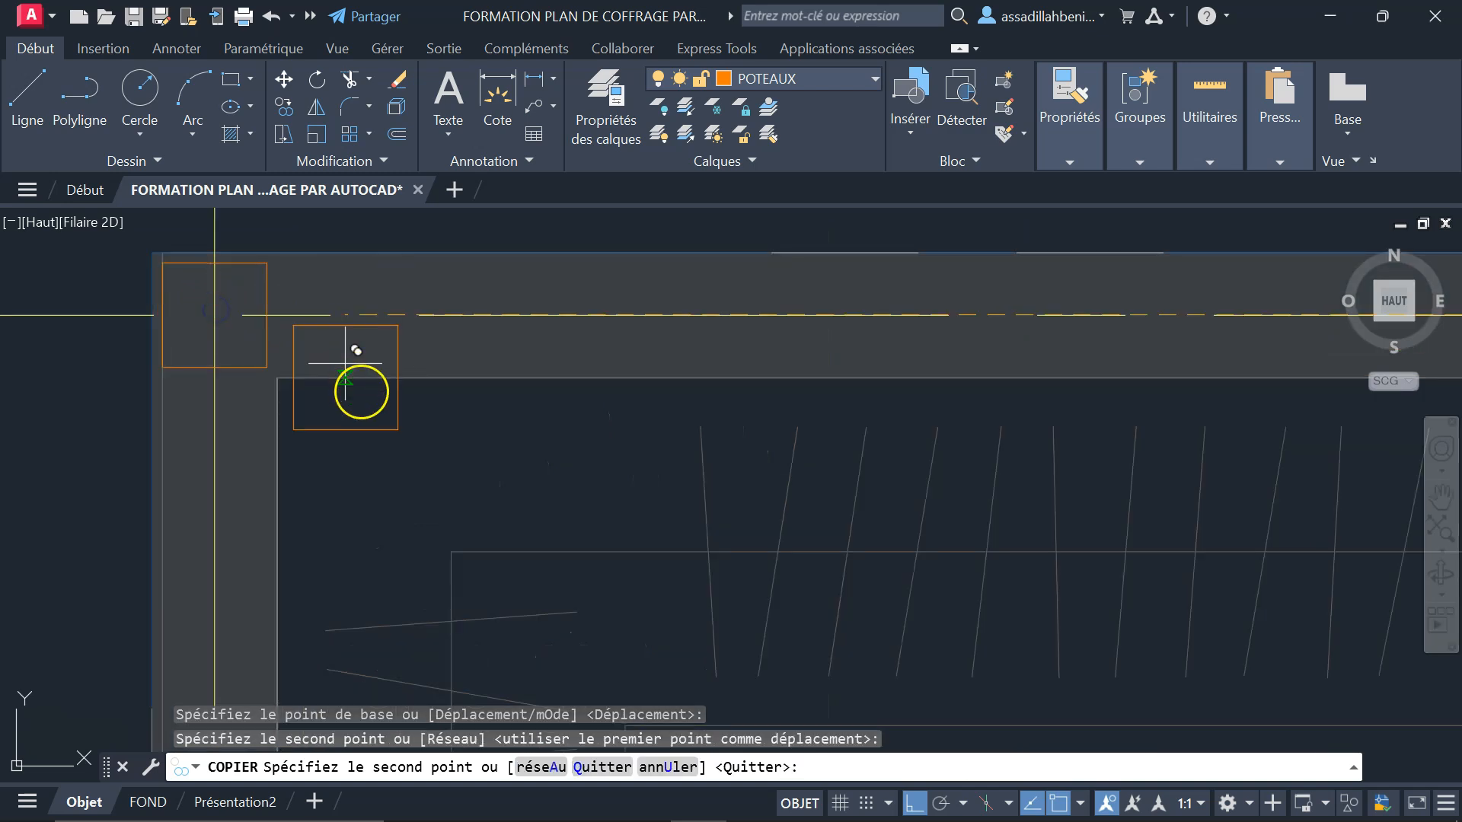
pyautogui.scroll(-3, 359, 411)
pyautogui.press('Escape')
# - Check the copied columns against the walls around the bedrooms, light wells and stairwell of the new floor plan
pyautogui.scroll(-2, 396, 393)
pyautogui.scroll(-3, 457, 430)
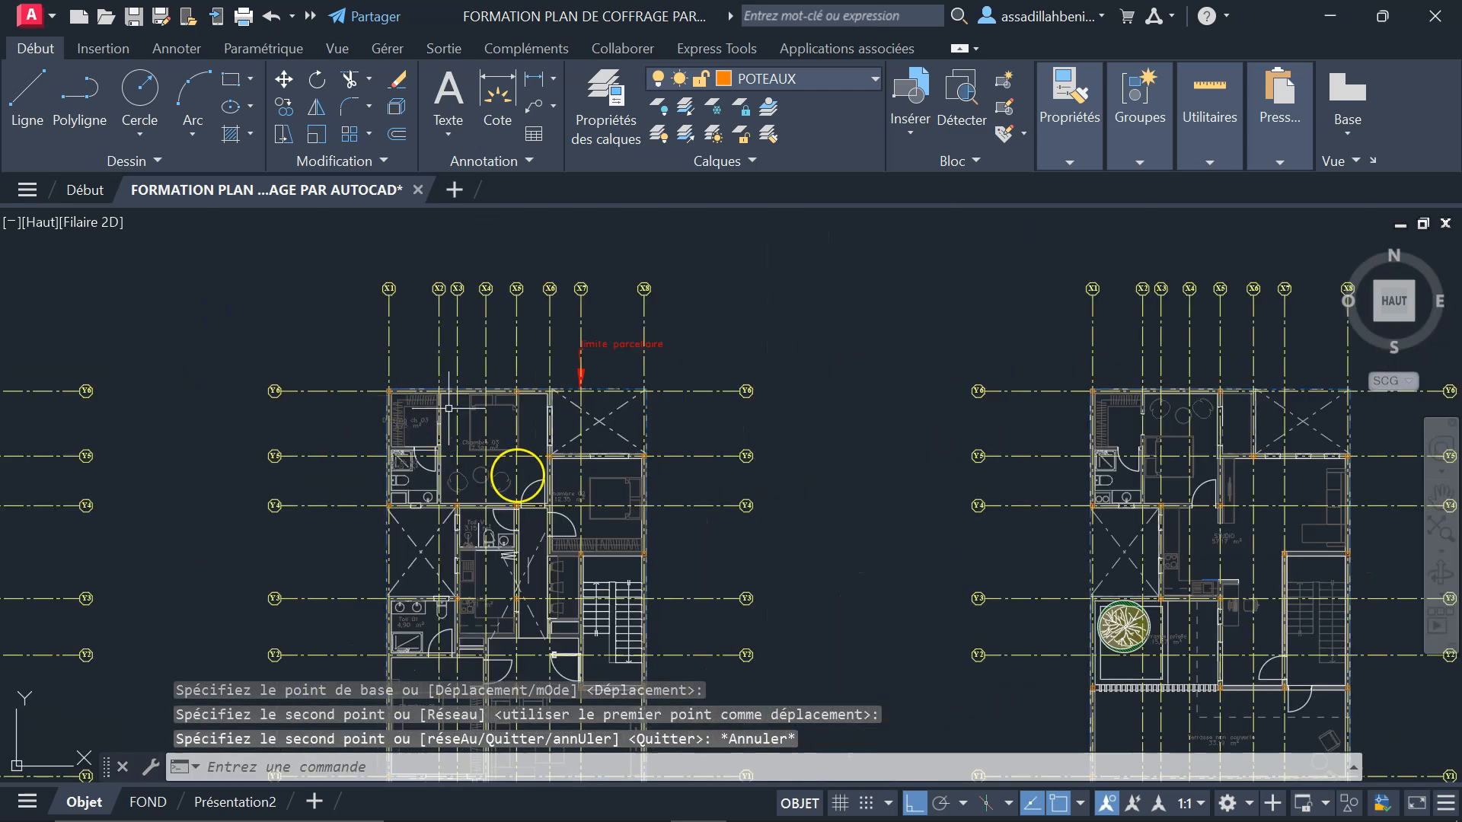
pyautogui.scroll(4, 651, 456)
pyautogui.scroll(-2, 605, 381)
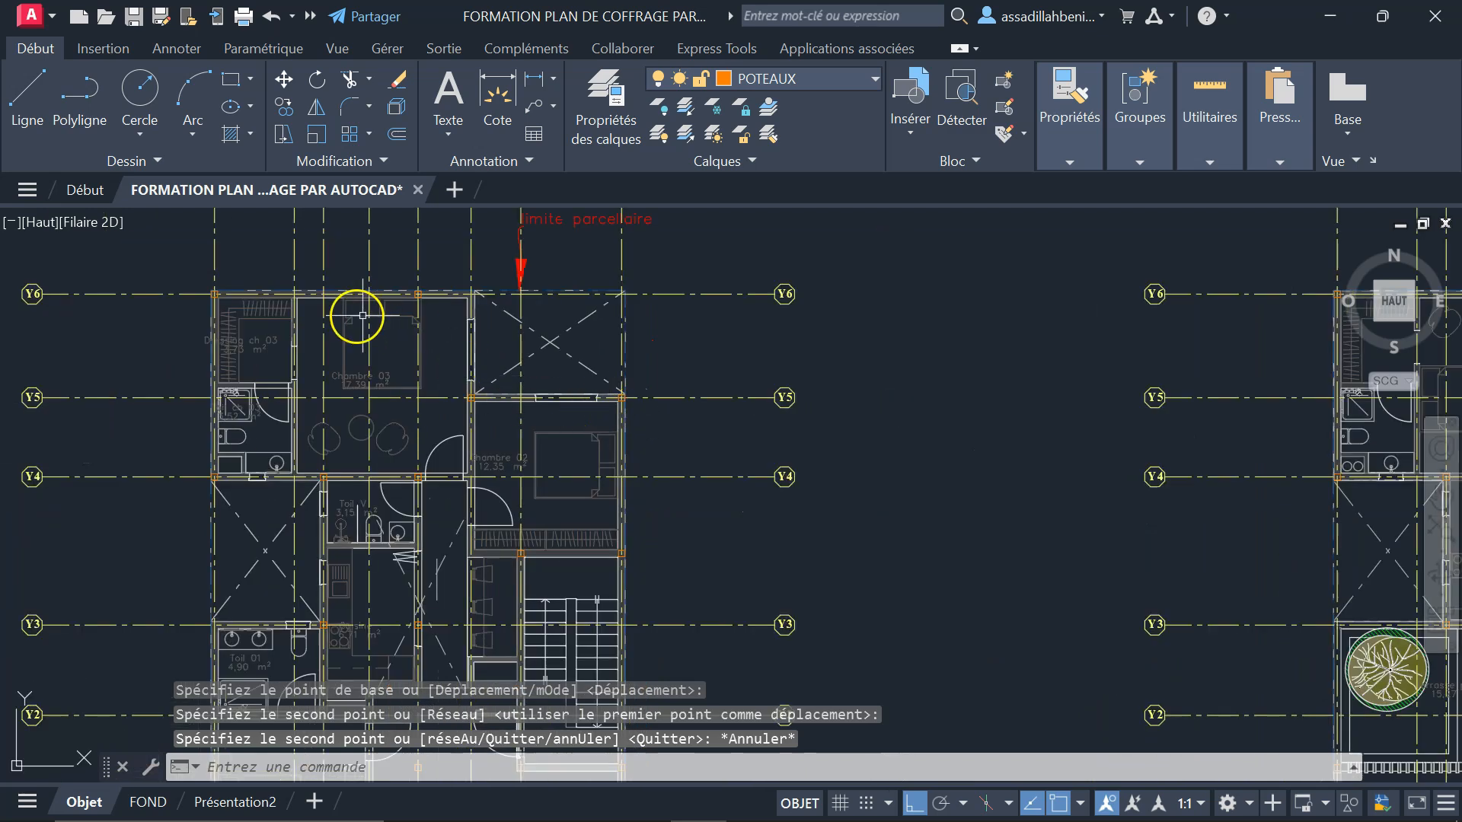
pyautogui.scroll(3, 238, 294)
pyautogui.scroll(-3, 330, 336)
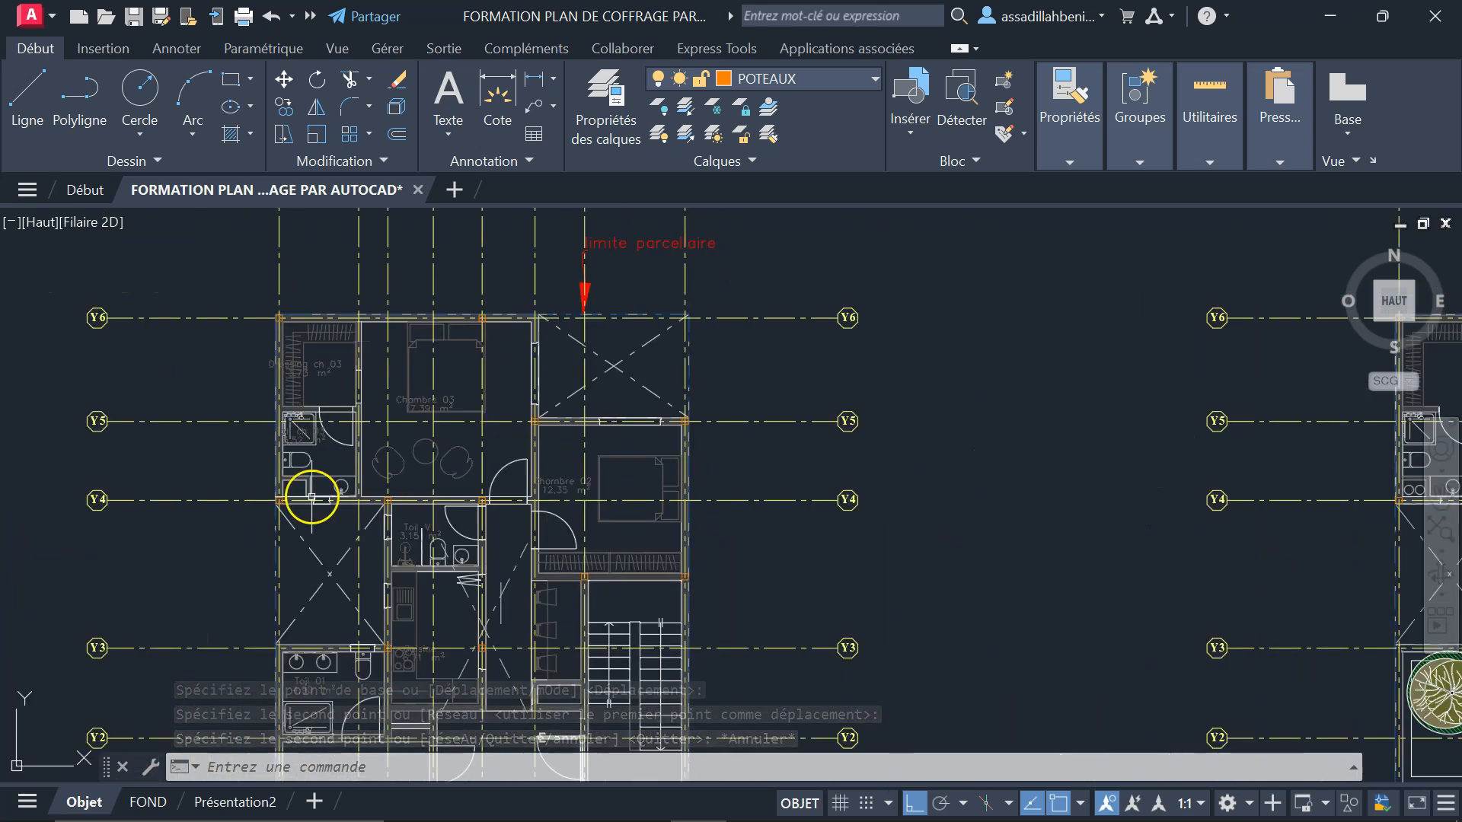
pyautogui.scroll(4, 304, 497)
pyautogui.scroll(-4, 381, 525)
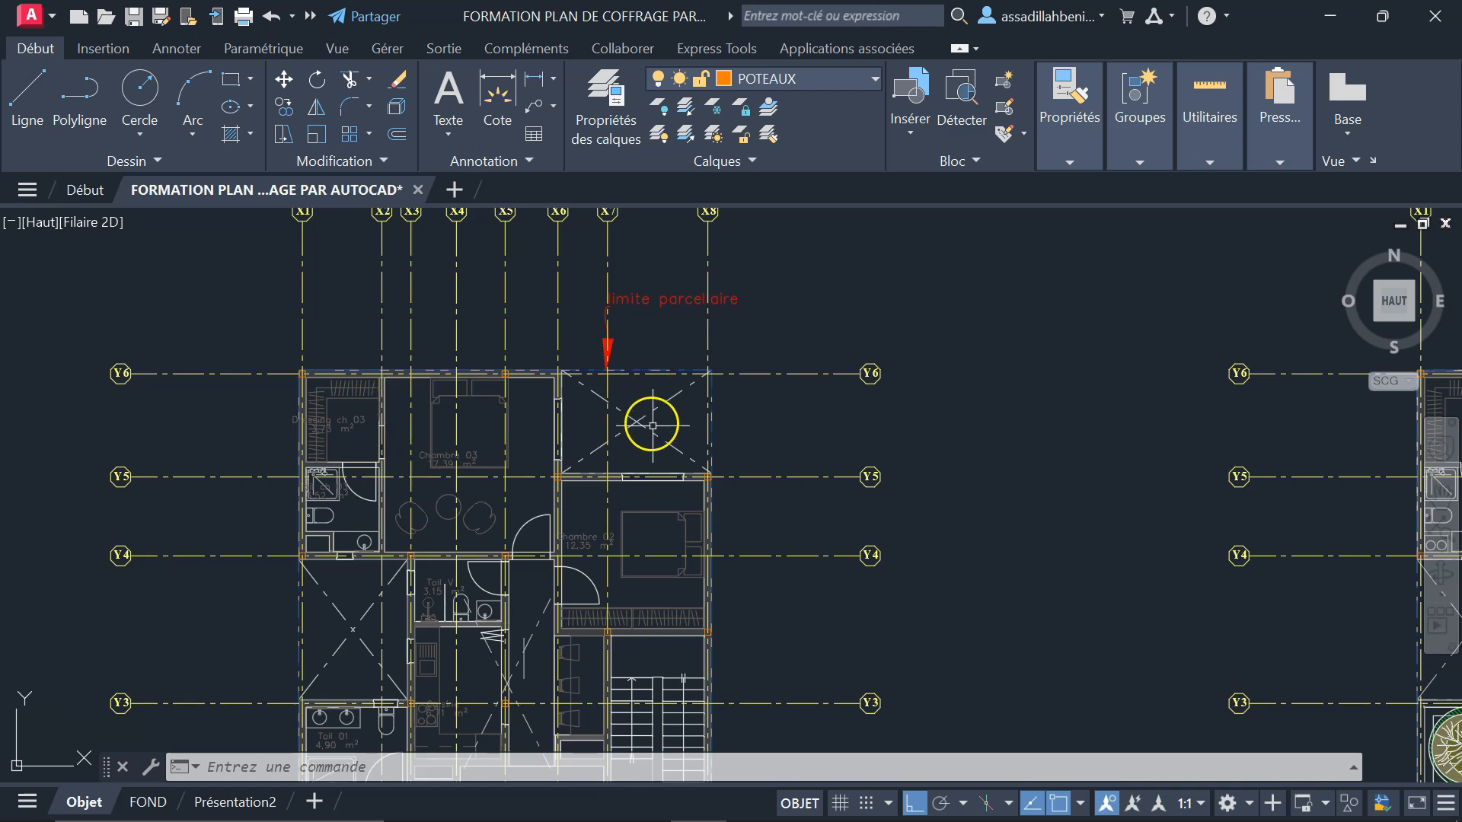
pyautogui.scroll(2, 618, 527)
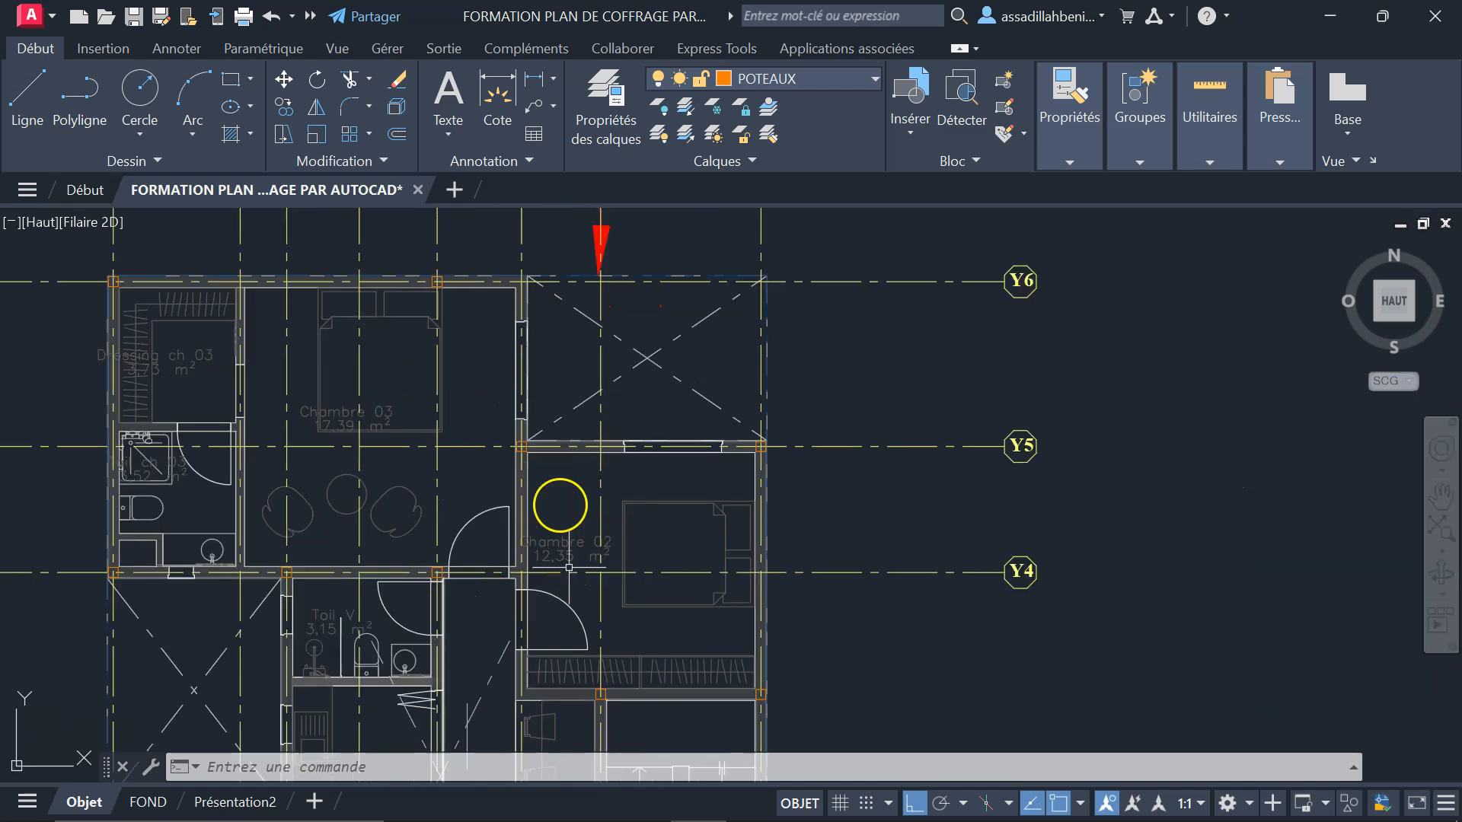
pyautogui.scroll(-5, 608, 415)
pyautogui.scroll(5, 611, 589)
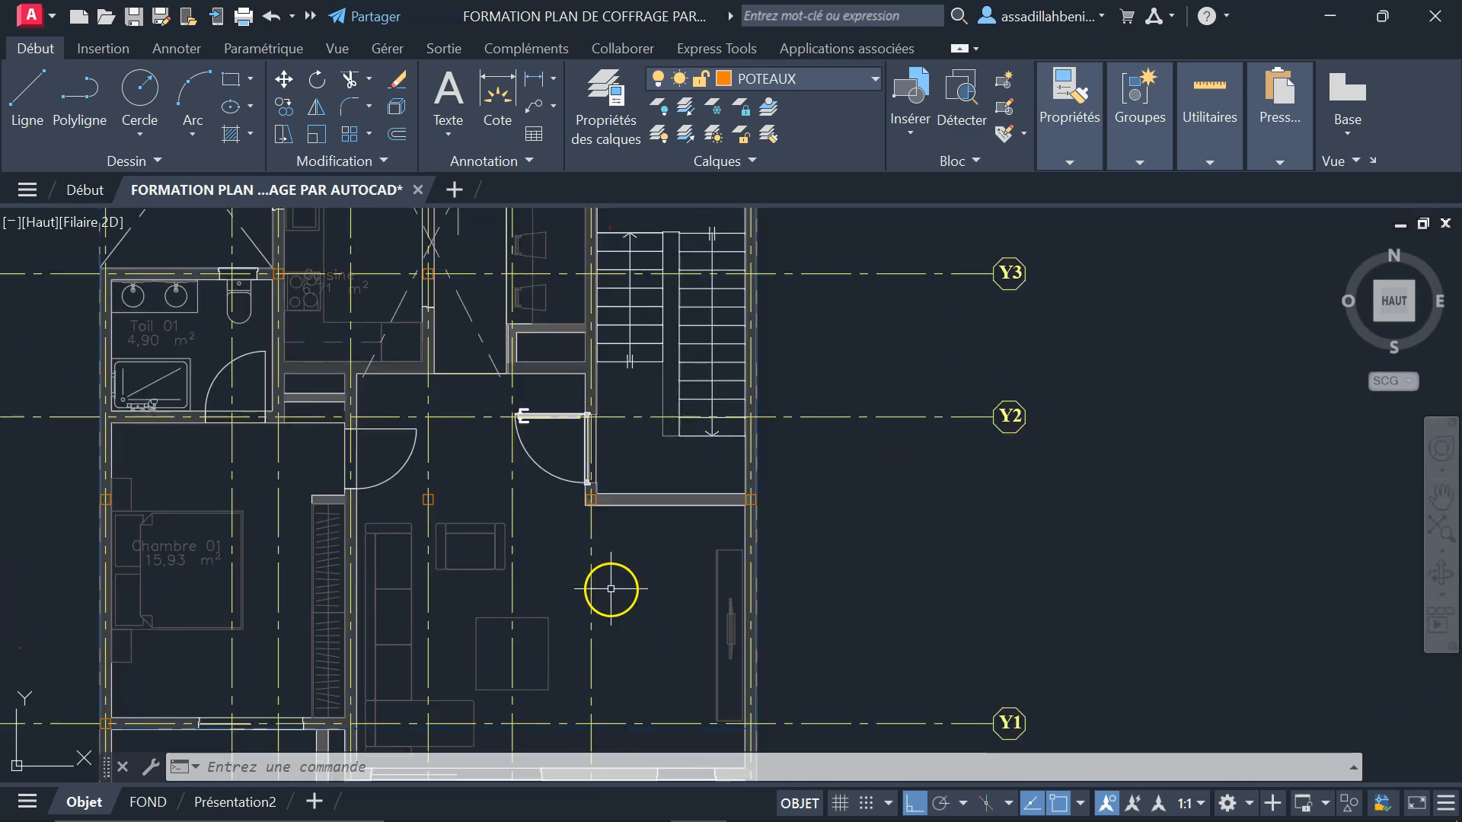
# - Examine the column standing on axis X5 in the living room, between axes Y2 and Y1
pyautogui.scroll(-2, 613, 585)
pyautogui.scroll(4, 391, 555)
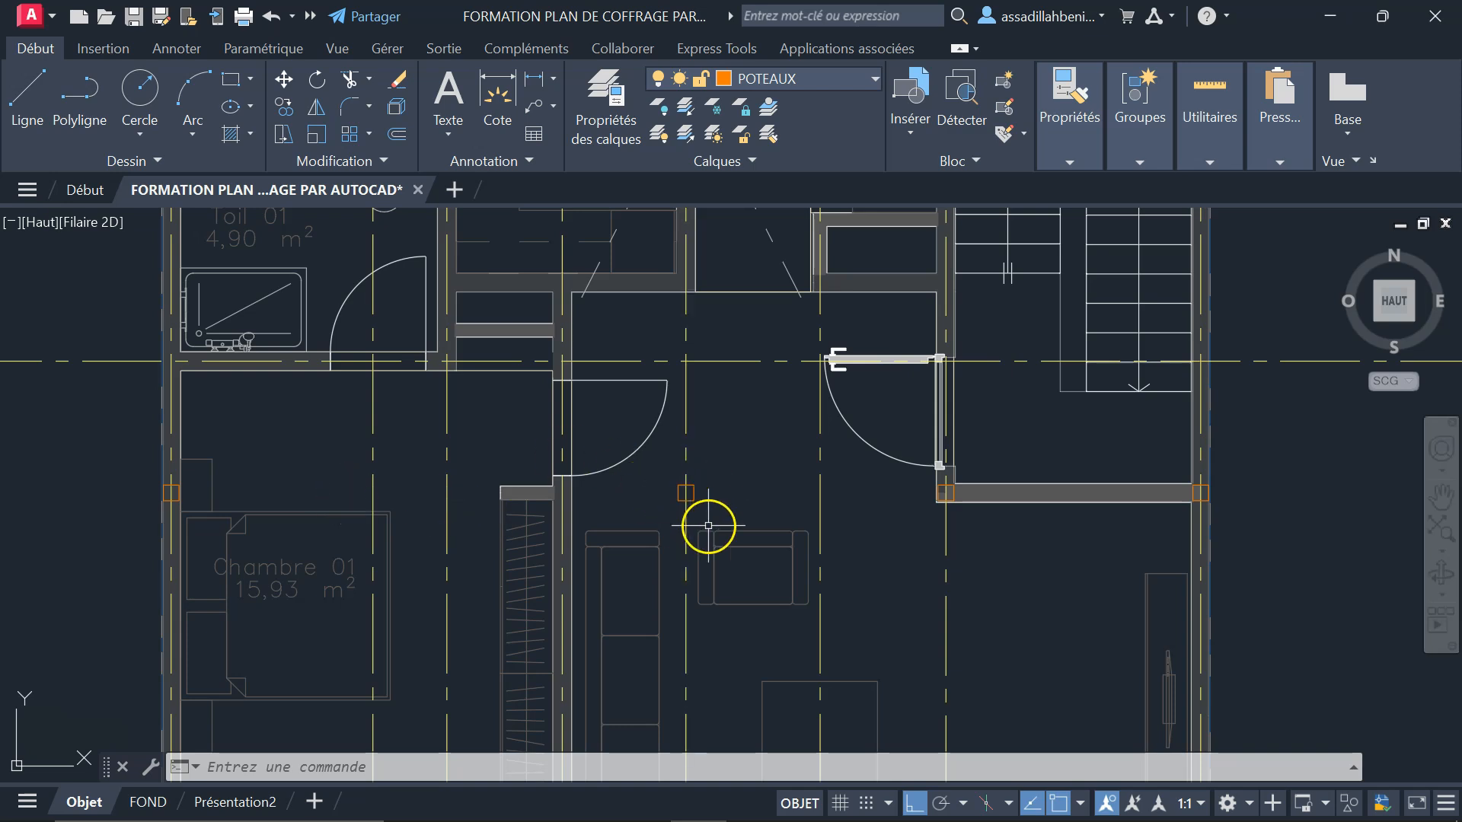
pyautogui.scroll(-2, 632, 599)
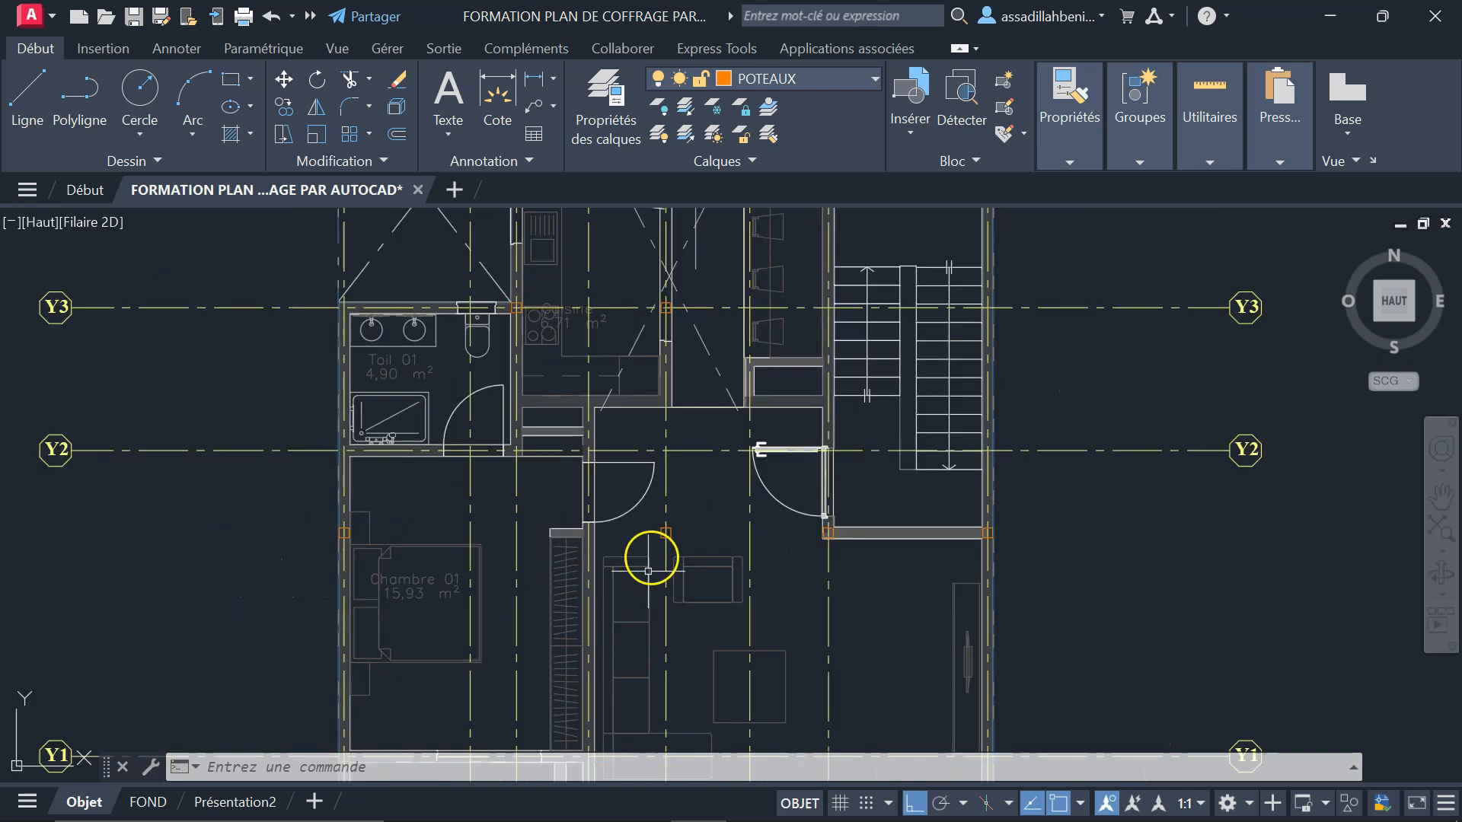
pyautogui.scroll(2, 673, 542)
pyautogui.scroll(-2, 669, 597)
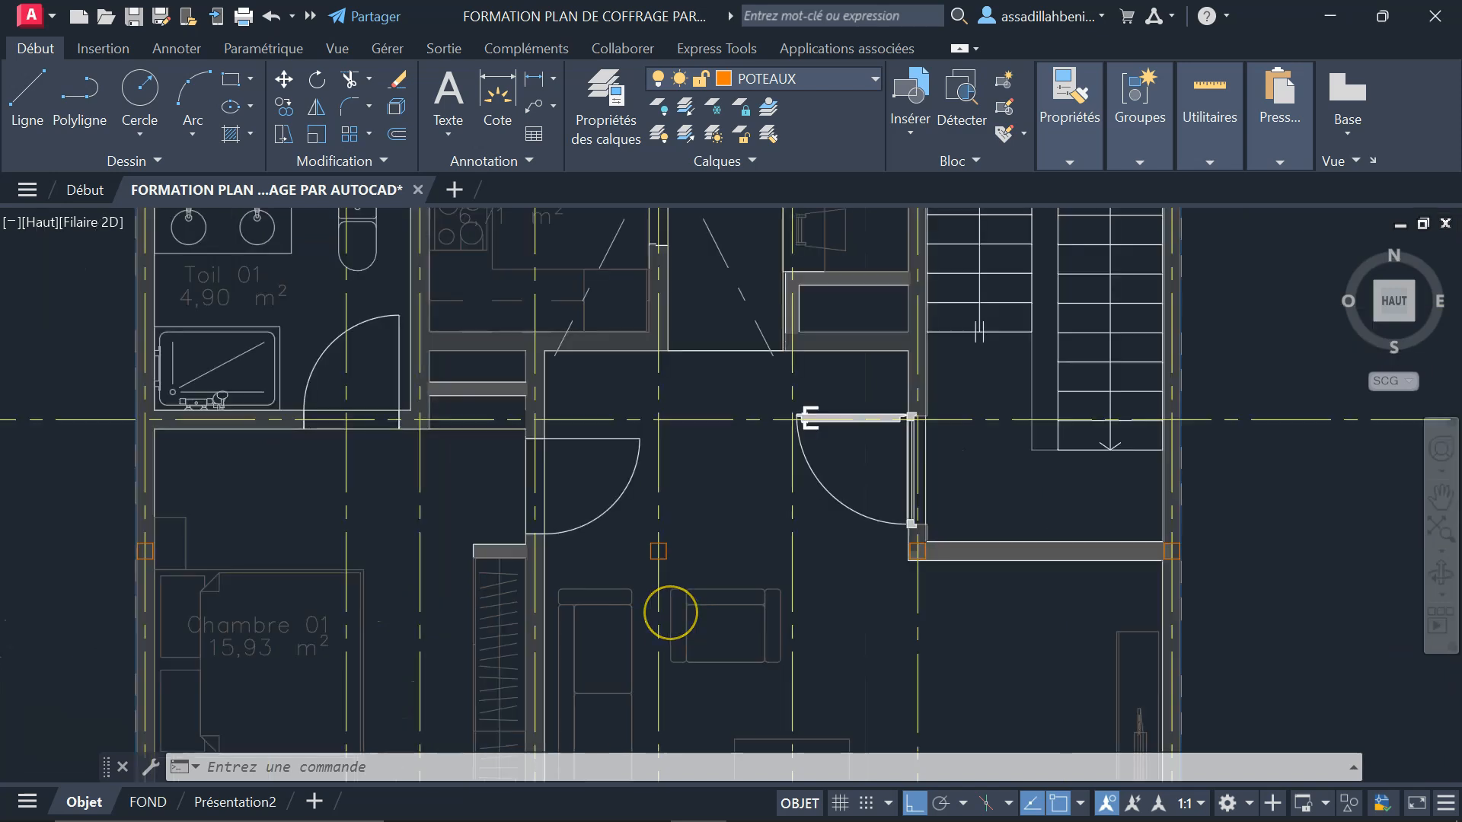
pyautogui.scroll(-2, 671, 611)
pyautogui.scroll(-2, 656, 505)
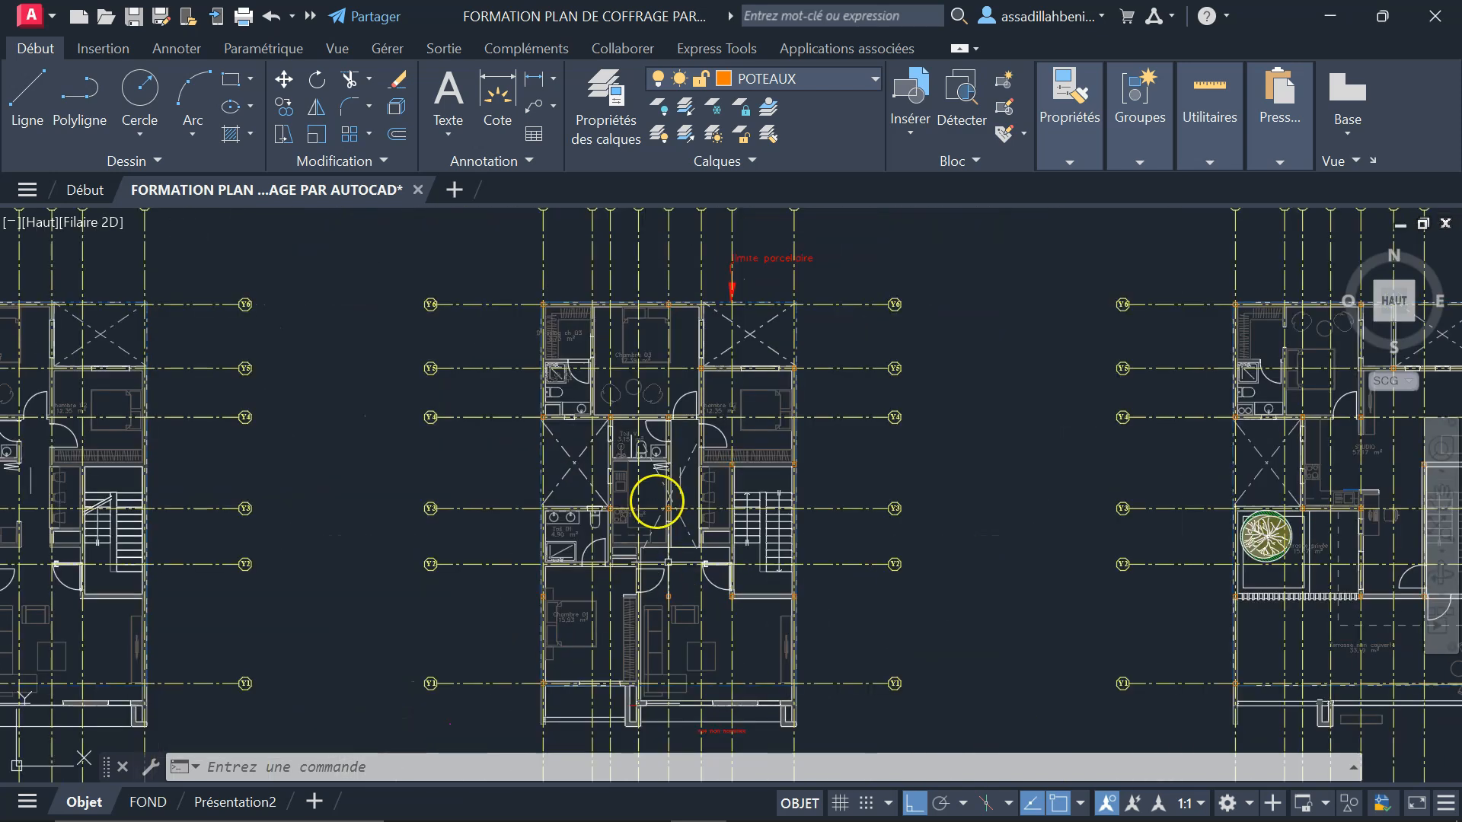
# - Inspect the wall corners around Toil 01 along axis Y3 for column positions
pyautogui.scroll(4, 651, 466)
pyautogui.scroll(-2, 645, 507)
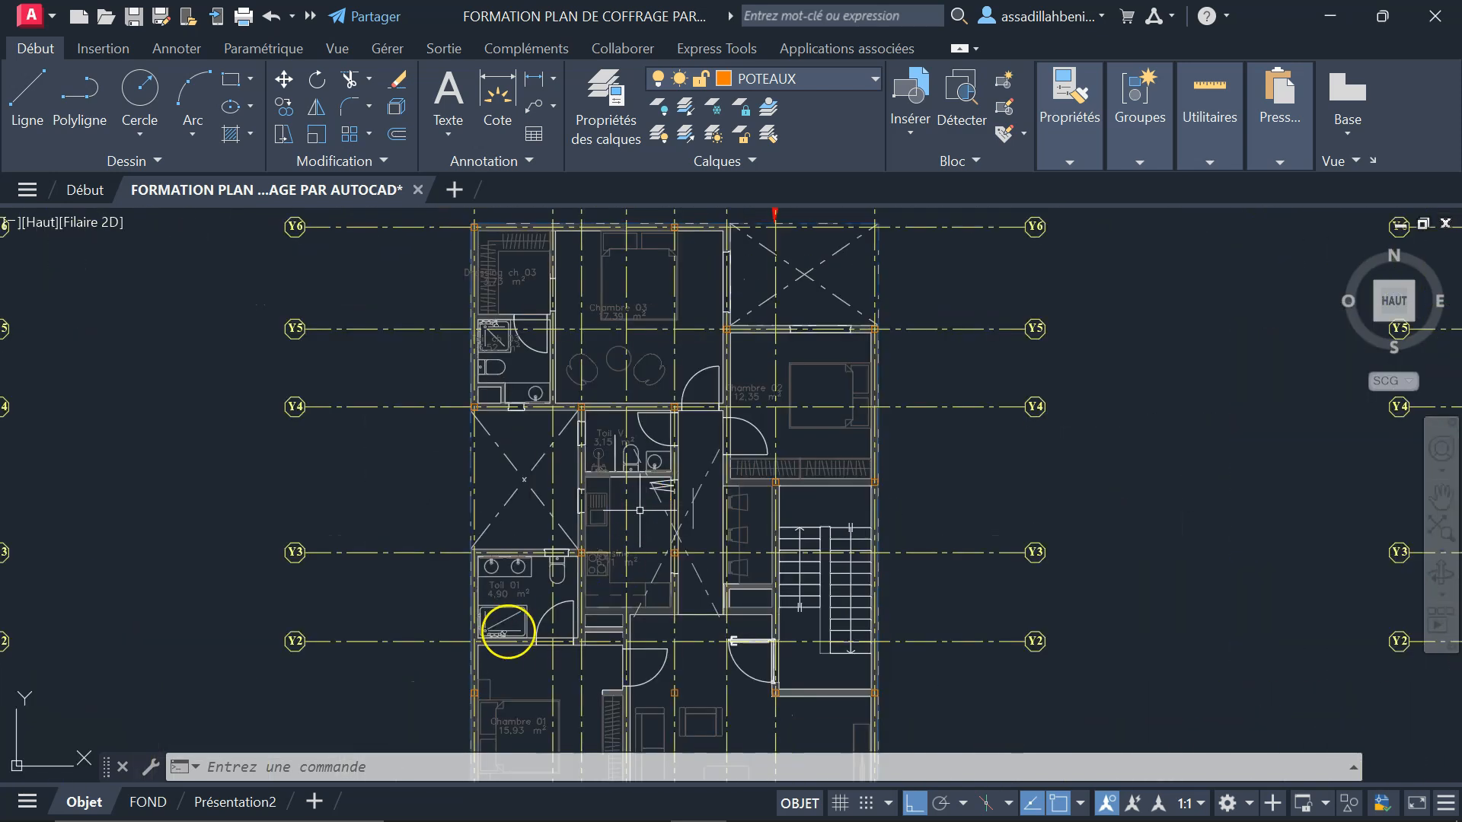
pyautogui.scroll(2, 472, 613)
pyautogui.scroll(2, 515, 575)
pyautogui.scroll(2, 514, 575)
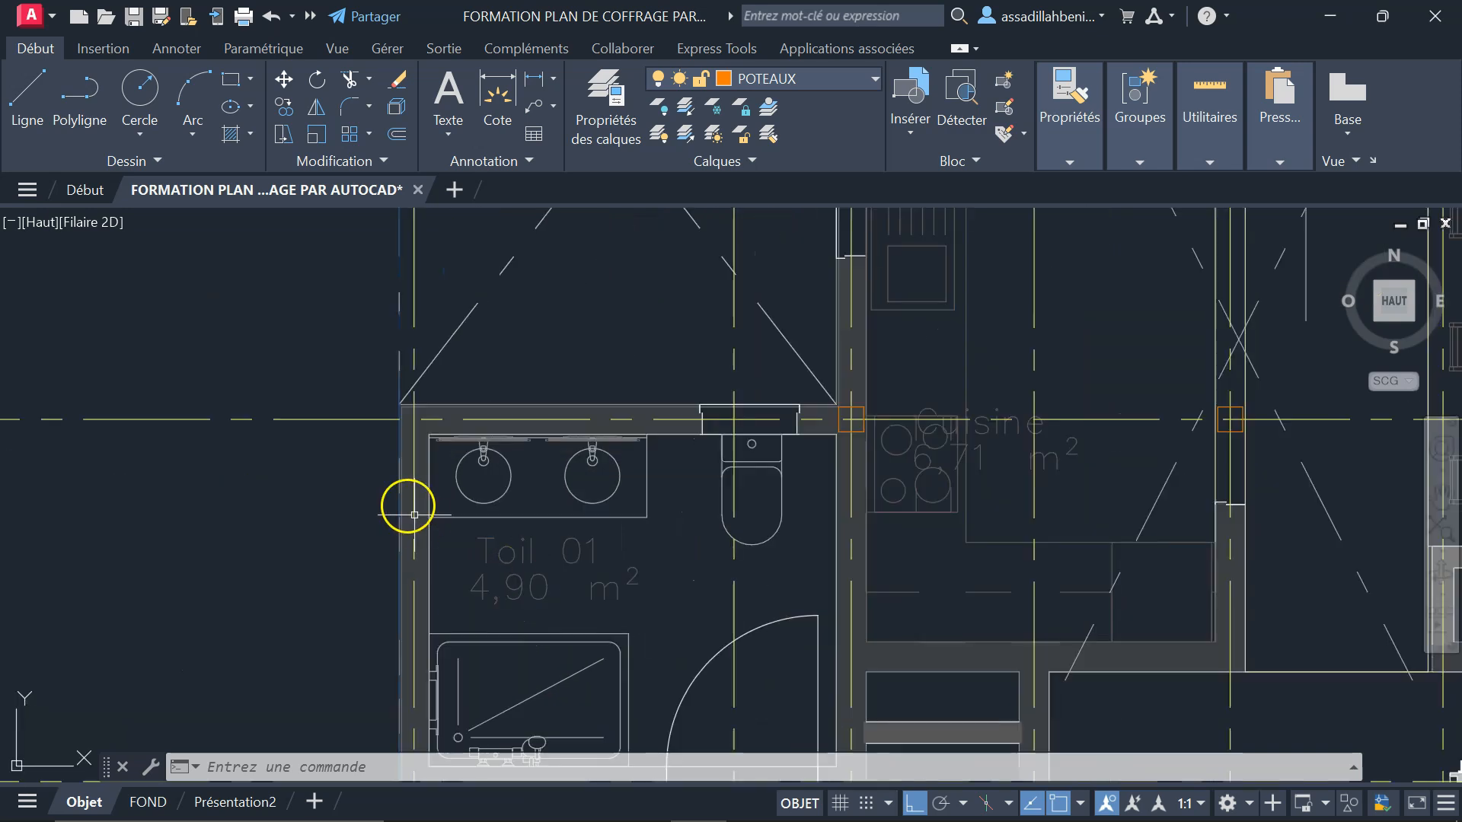
pyautogui.scroll(-4, 522, 502)
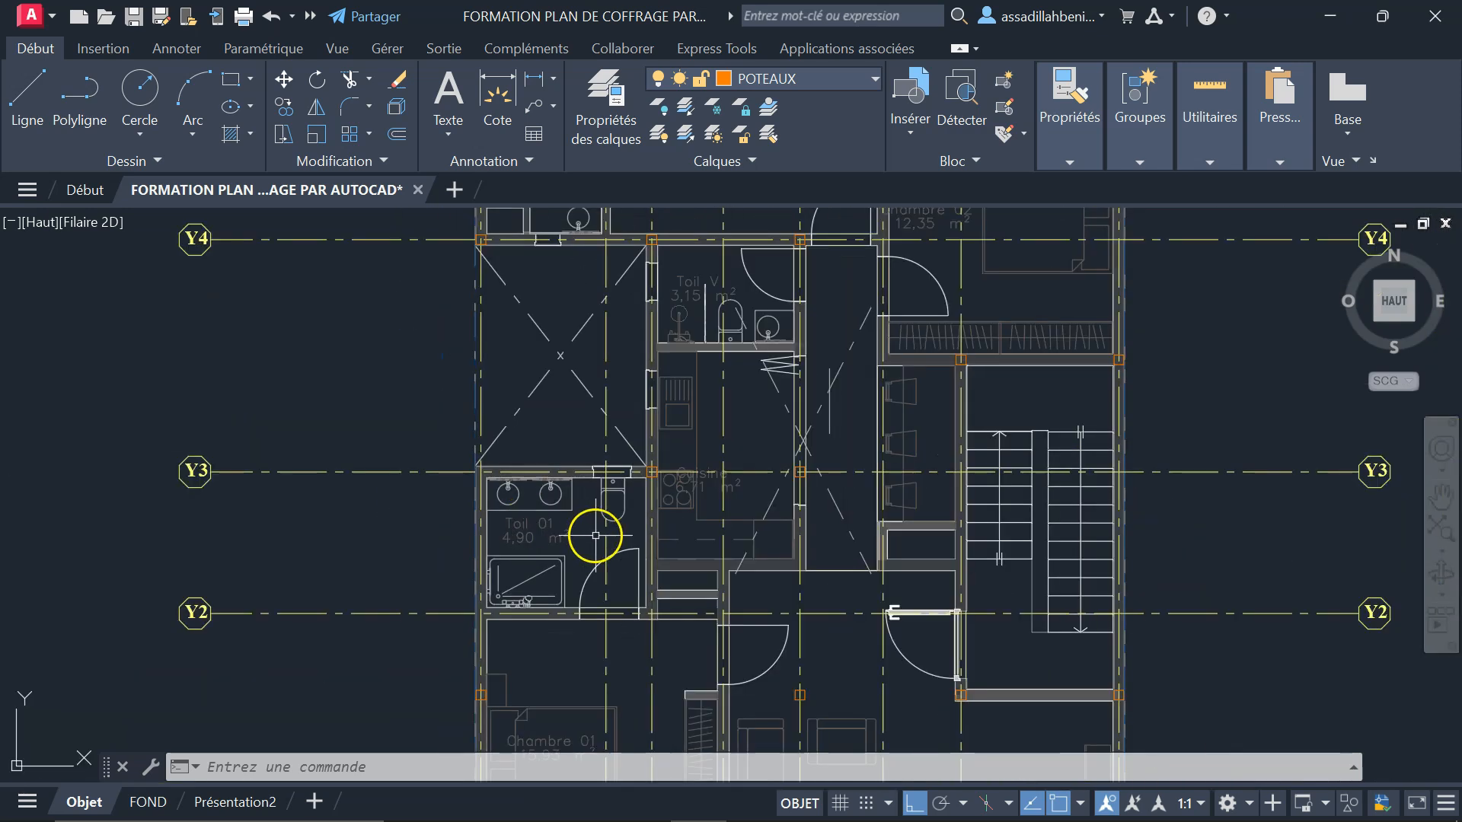
pyautogui.scroll(4, 572, 507)
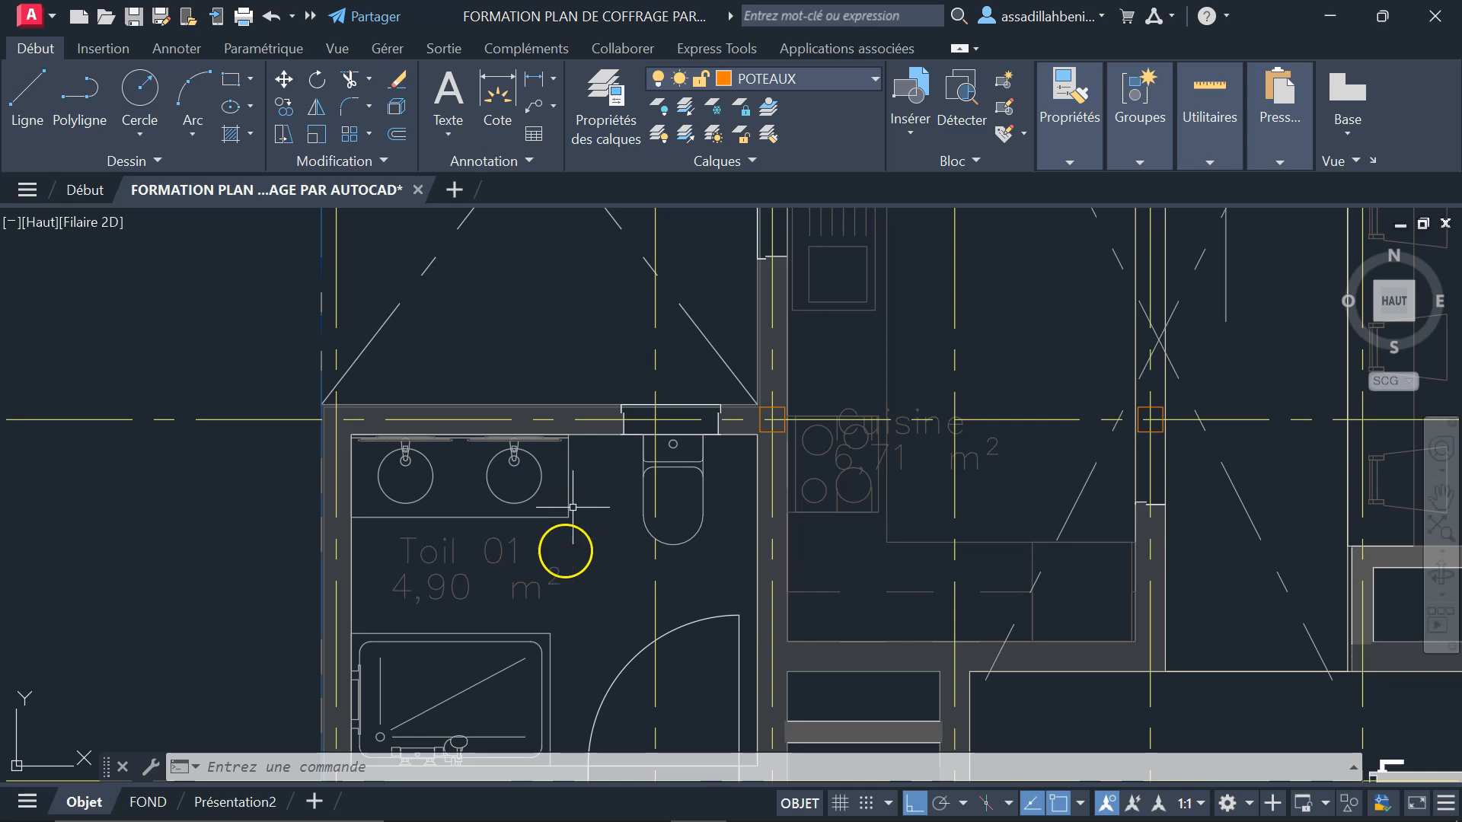
pyautogui.scroll(-2, 592, 531)
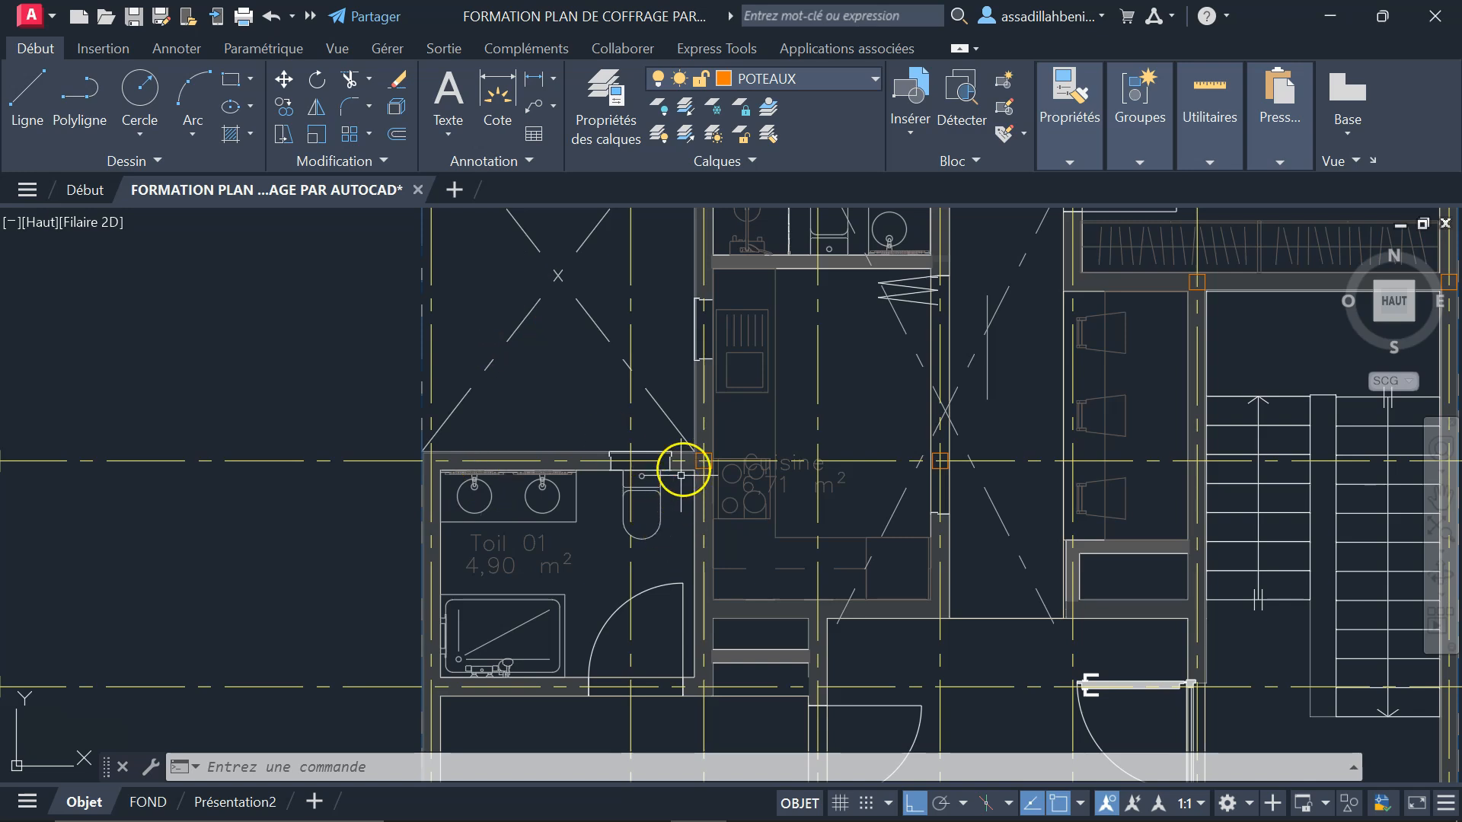
# - Copy the column at axes X3 and Y3 from its centre to the intersection of axes X1 and Y3
pyautogui.scroll(5, 681, 475)
pyautogui.click(837, 463)
pyautogui.click(284, 107)
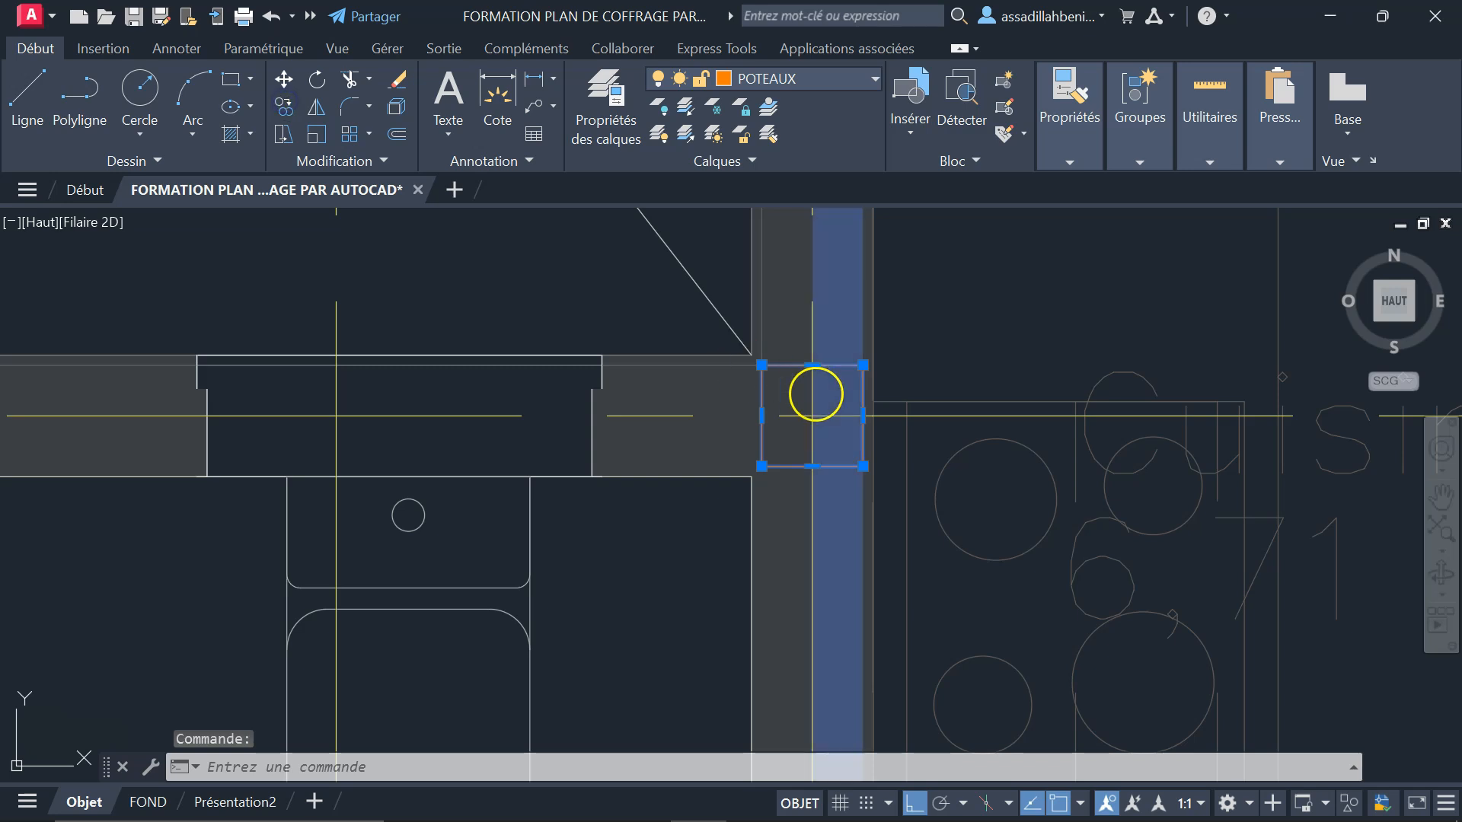
pyautogui.click(813, 419)
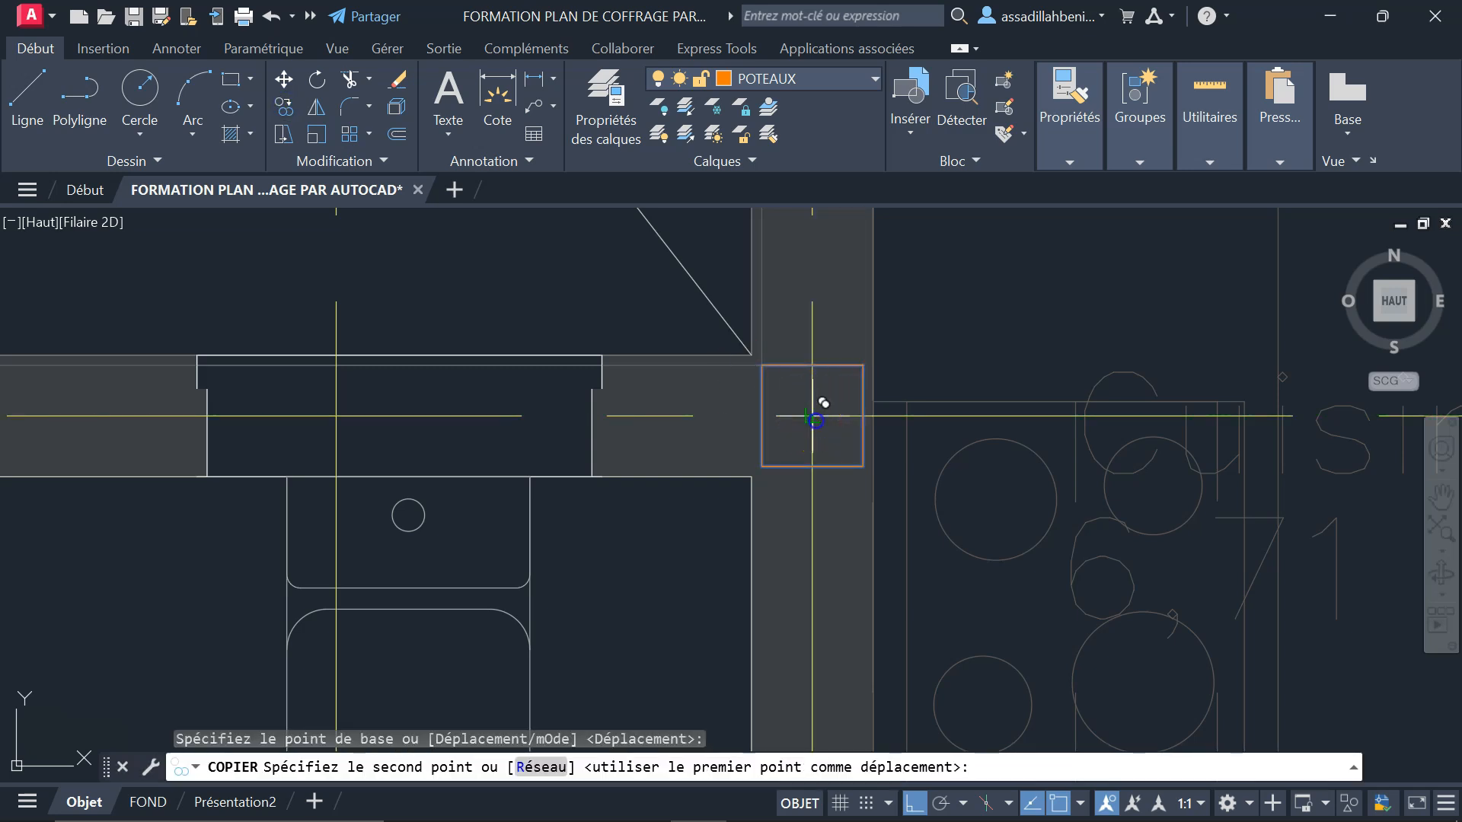
pyautogui.scroll(-4, 995, 424)
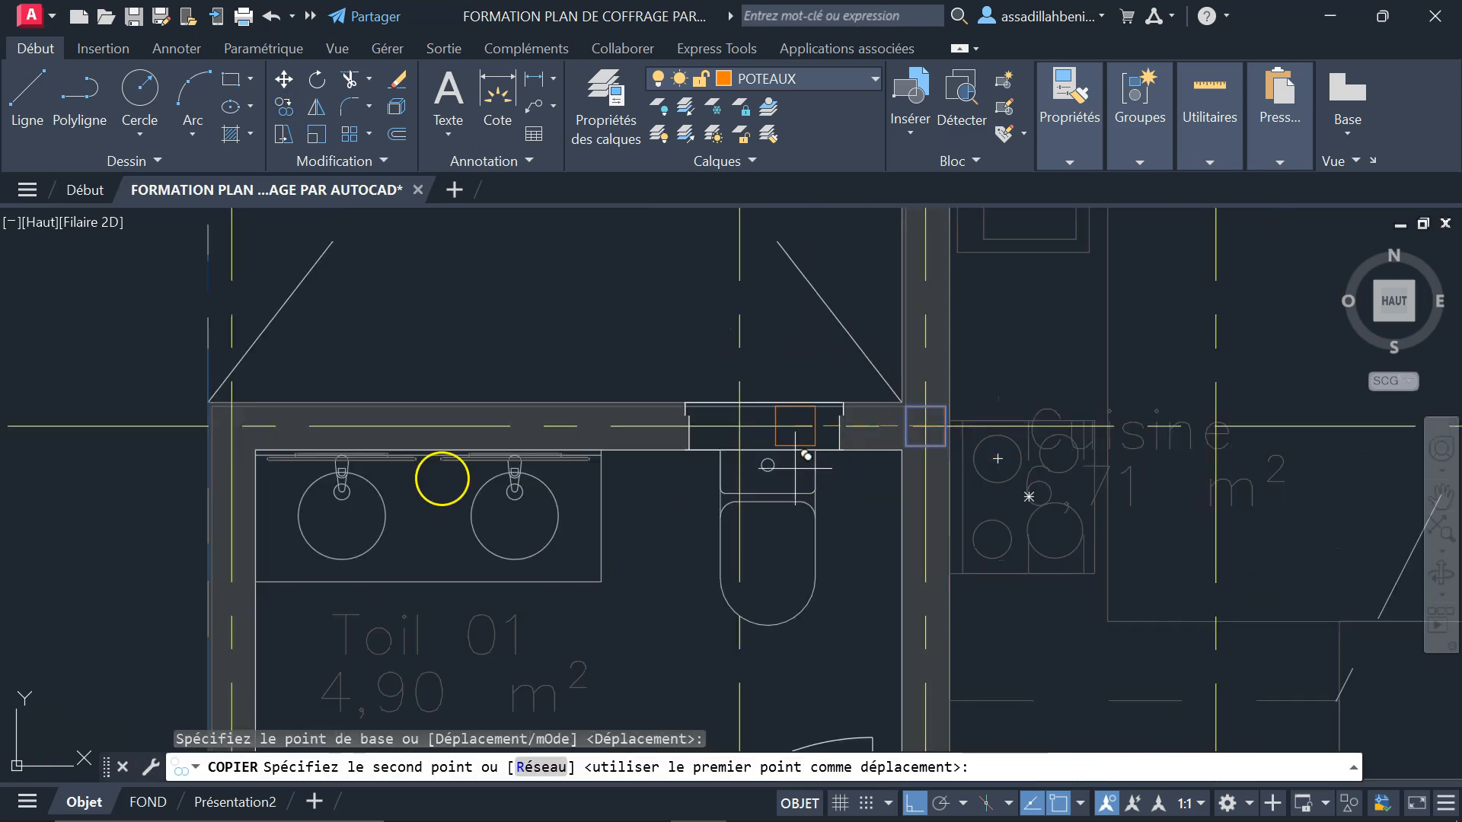
pyautogui.click(230, 427)
# - Place another column copy where axis Y1 meets the wall between Chambre 01 and the living room
pyautogui.scroll(-5, 535, 427)
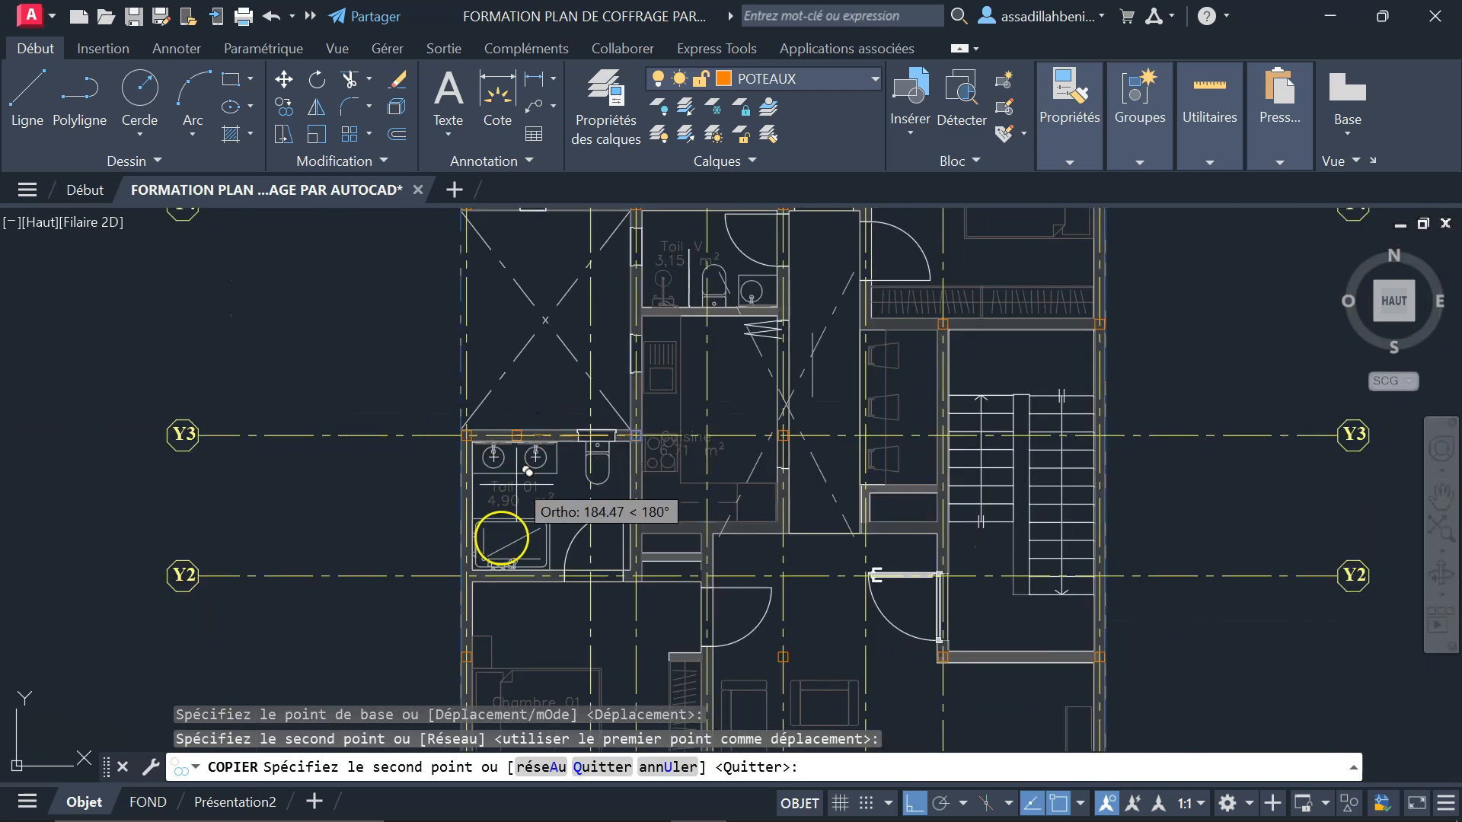
pyautogui.scroll(-5, 538, 512)
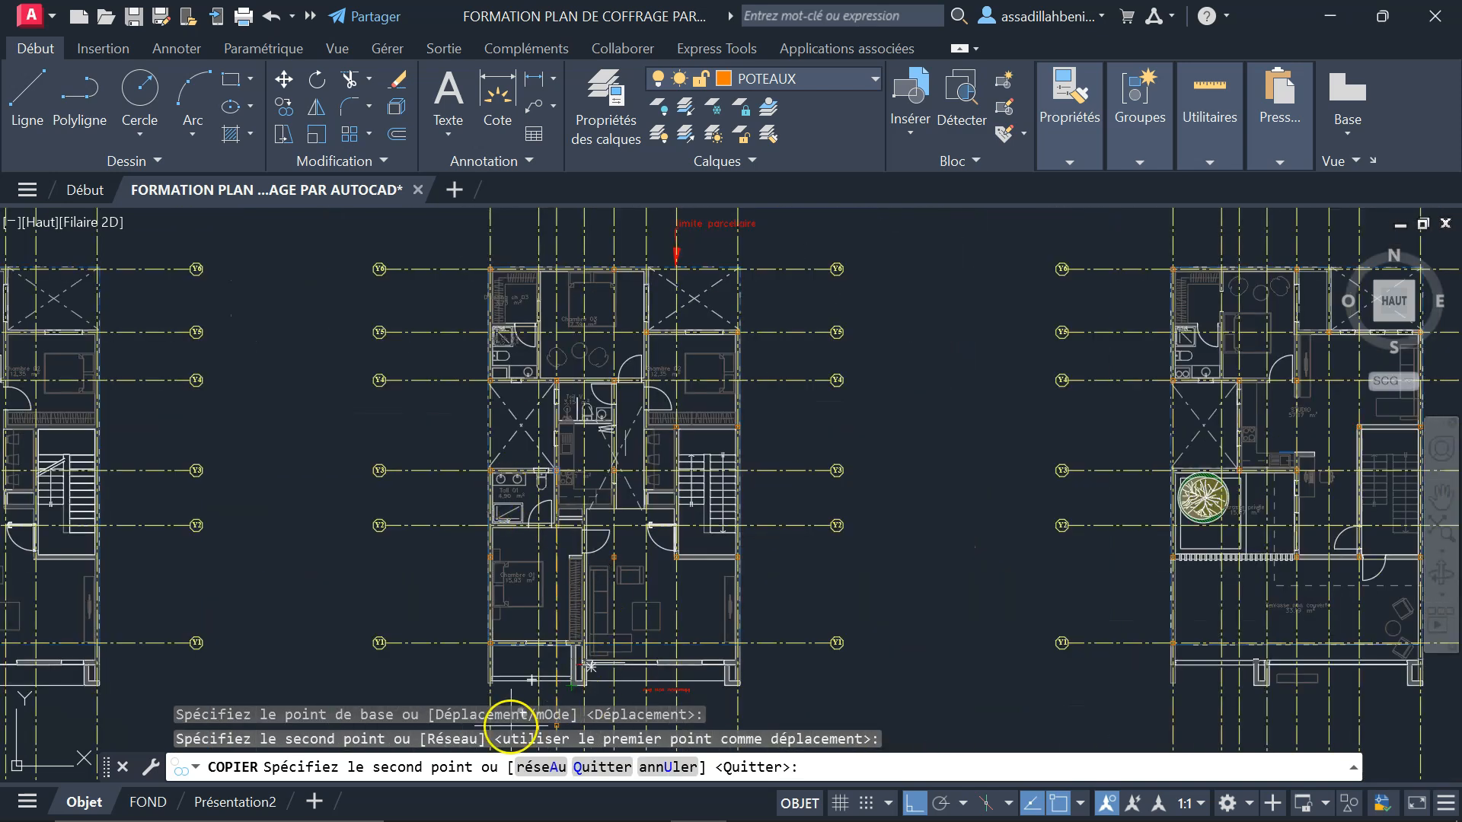
pyautogui.scroll(10, 510, 725)
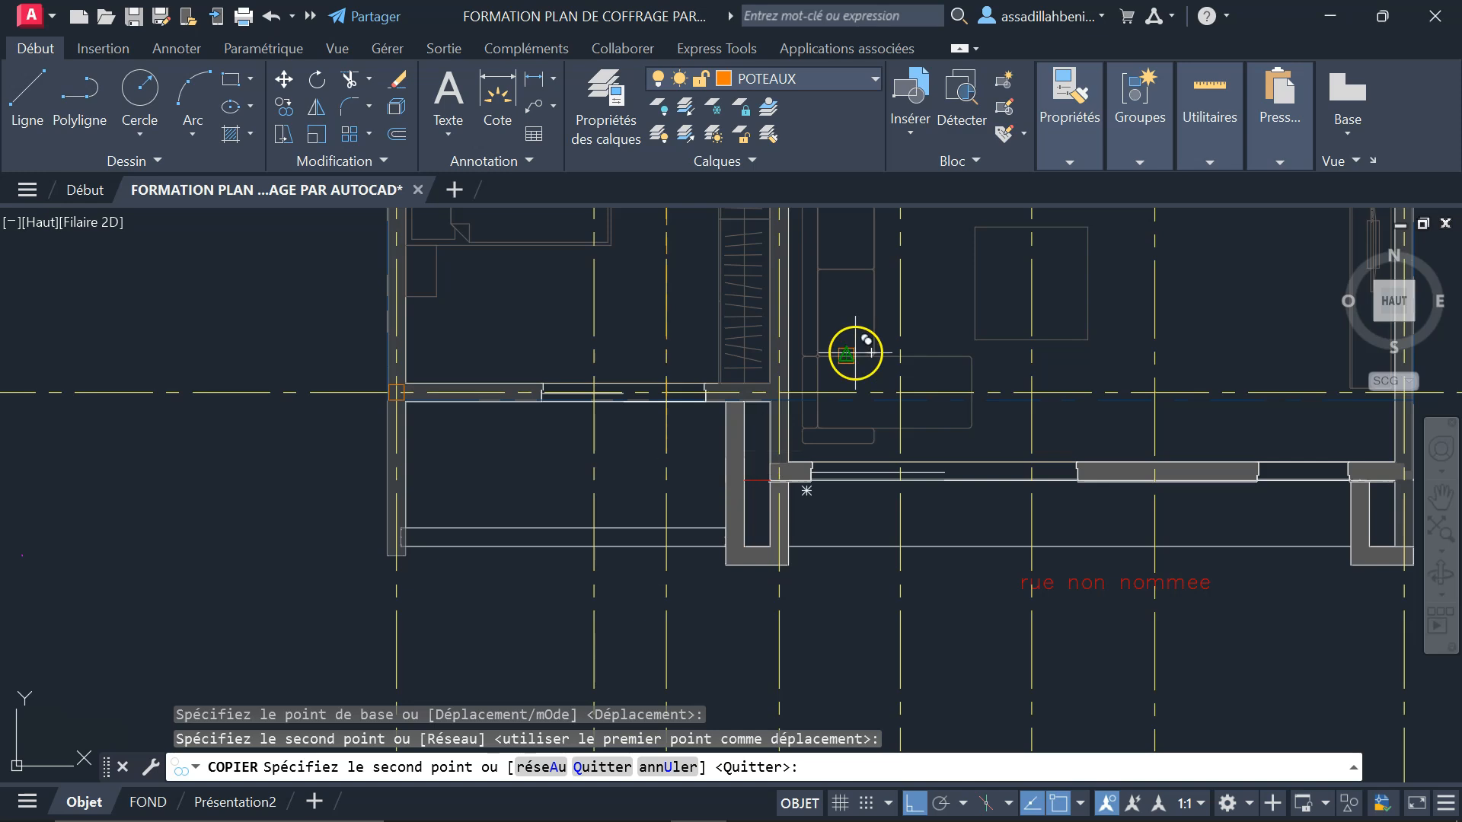
pyautogui.scroll(4, 855, 353)
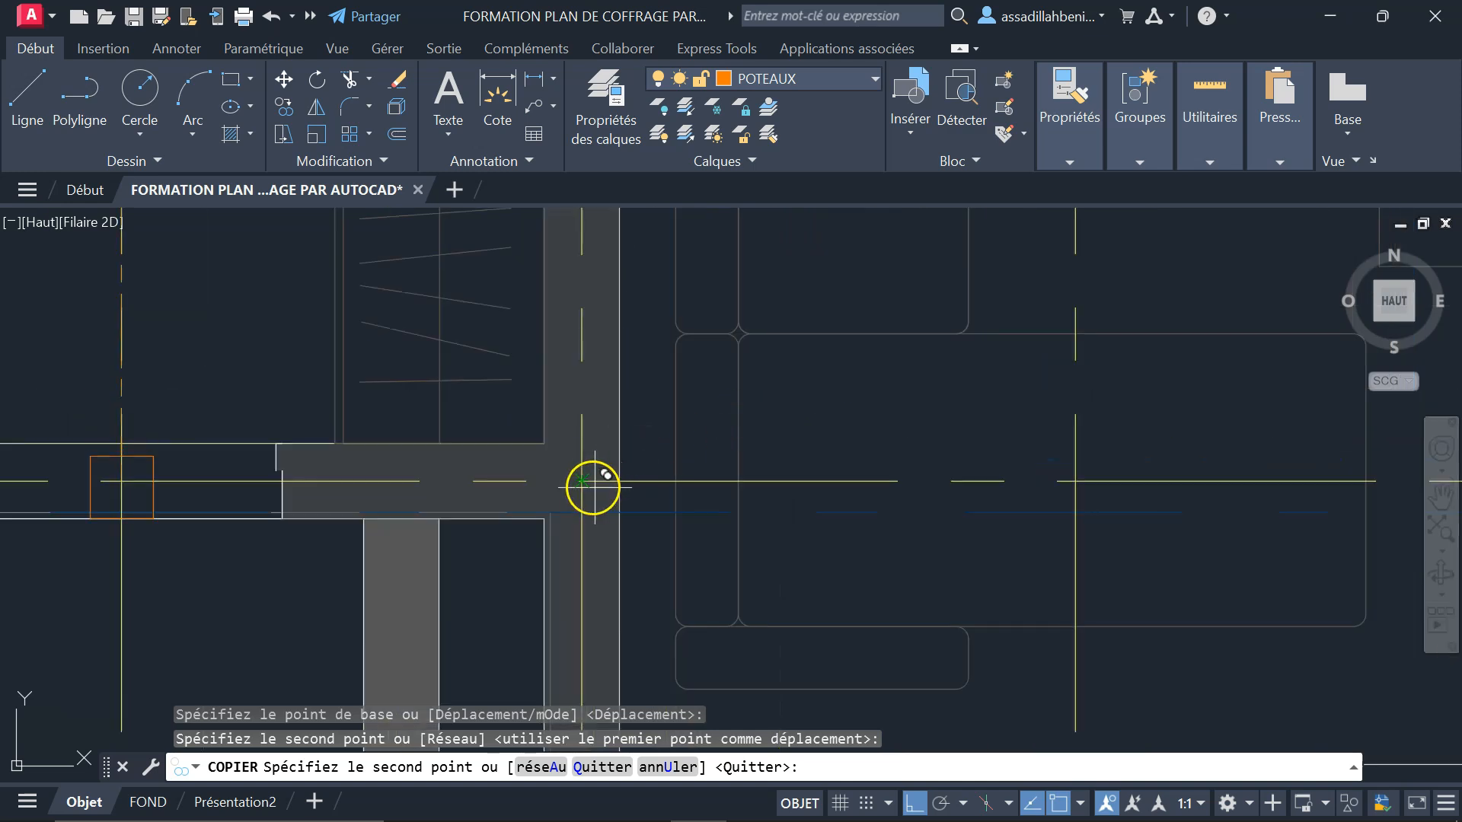
pyautogui.click(593, 487)
pyautogui.scroll(-3, 582, 487)
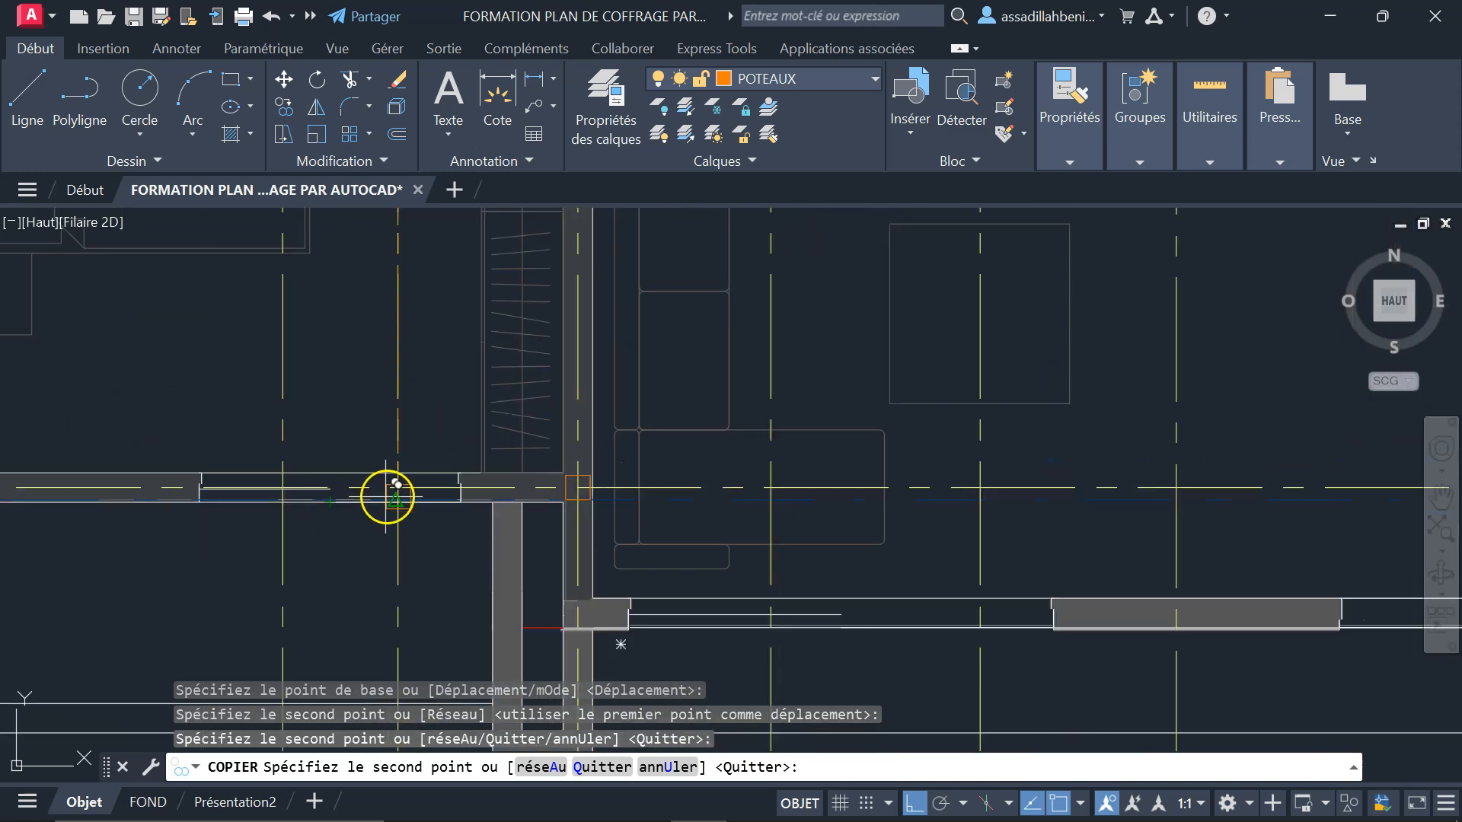
# - Place a further column copy where axis Y1 meets the living room's outer wall, finishing the copy
pyautogui.scroll(-3, 675, 528)
pyautogui.scroll(5, 890, 509)
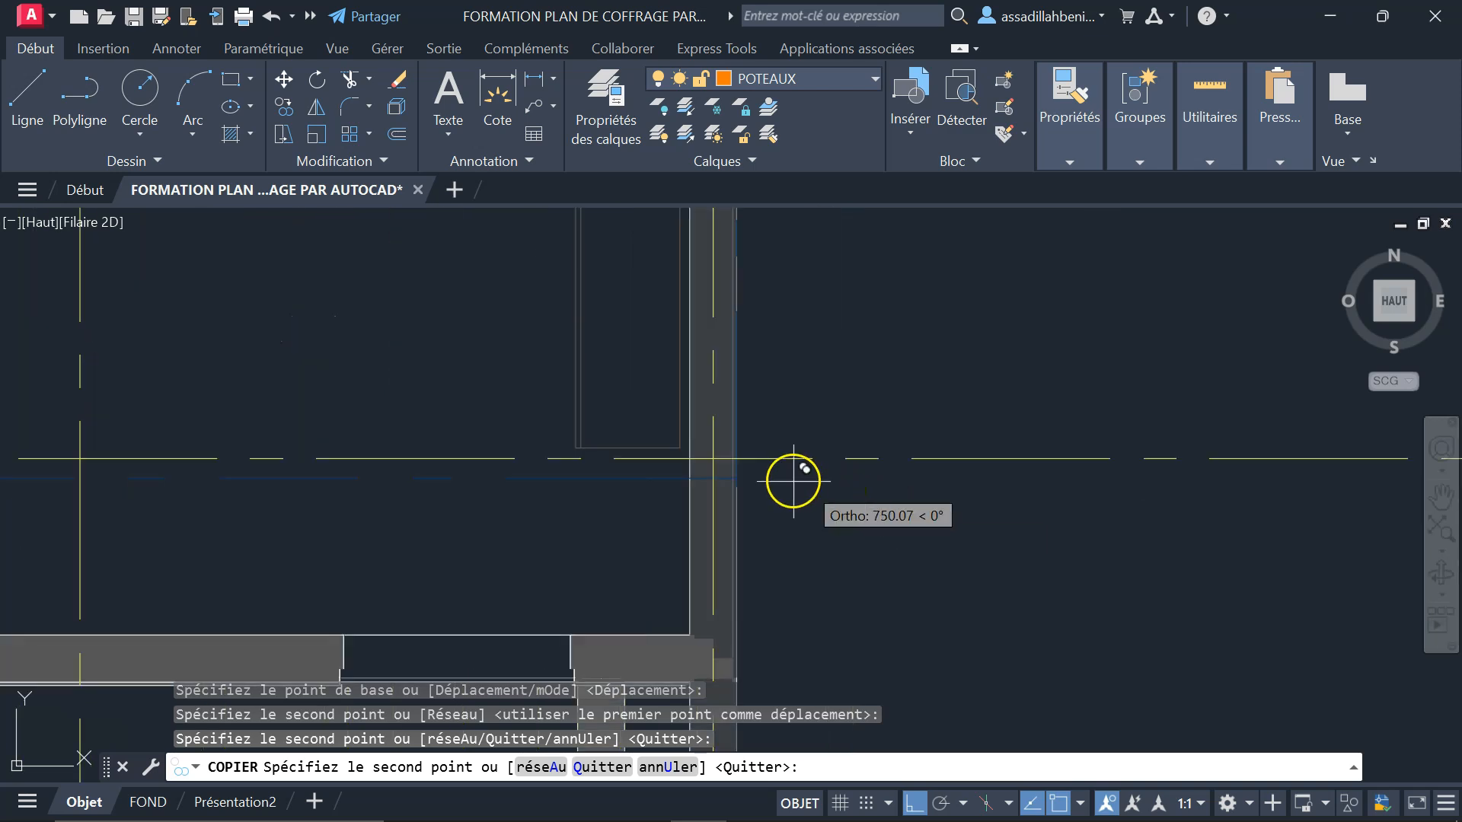
pyautogui.click(718, 459)
pyautogui.scroll(-5, 898, 499)
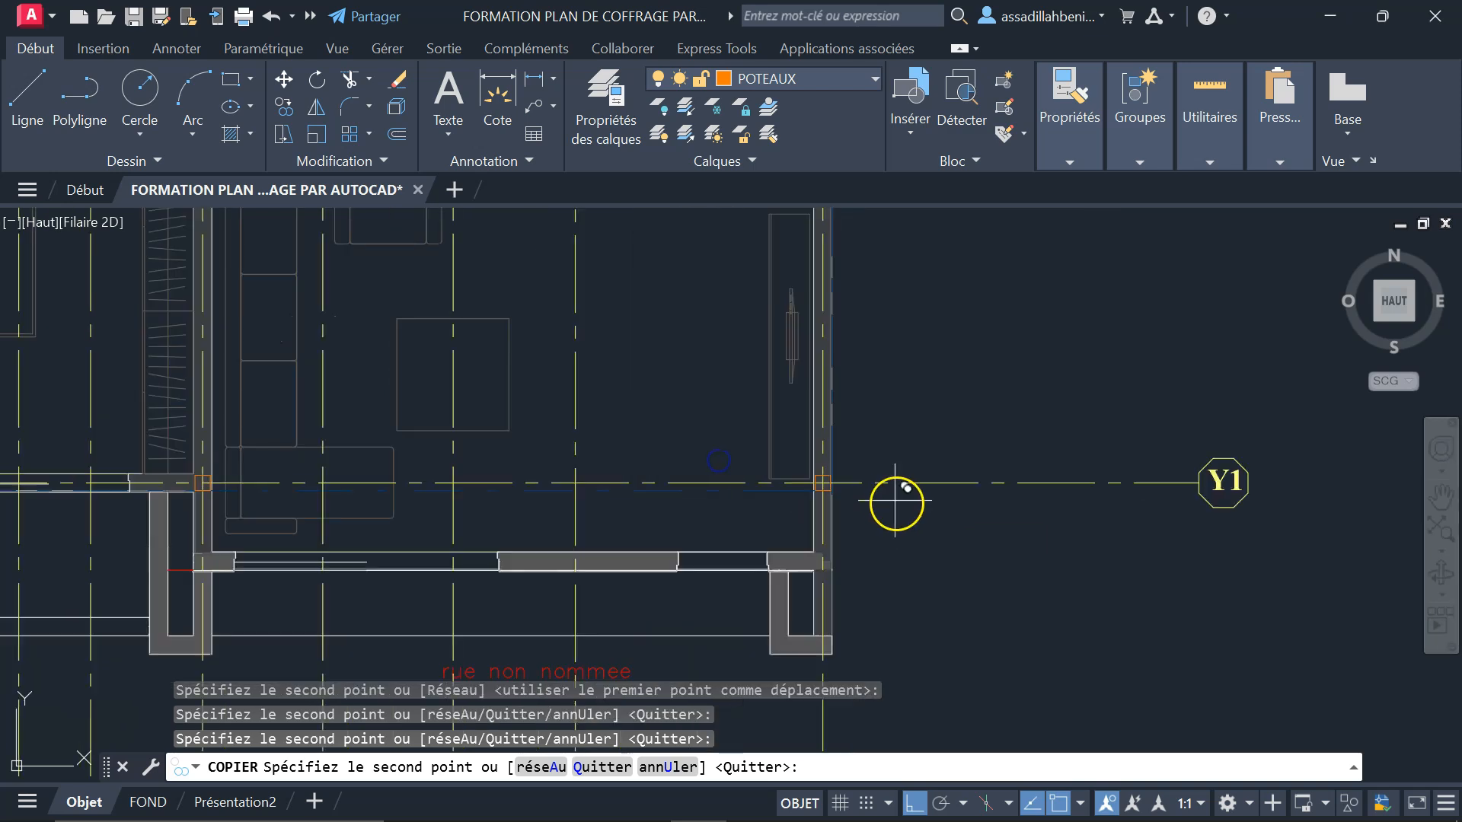
pyautogui.scroll(3, 725, 499)
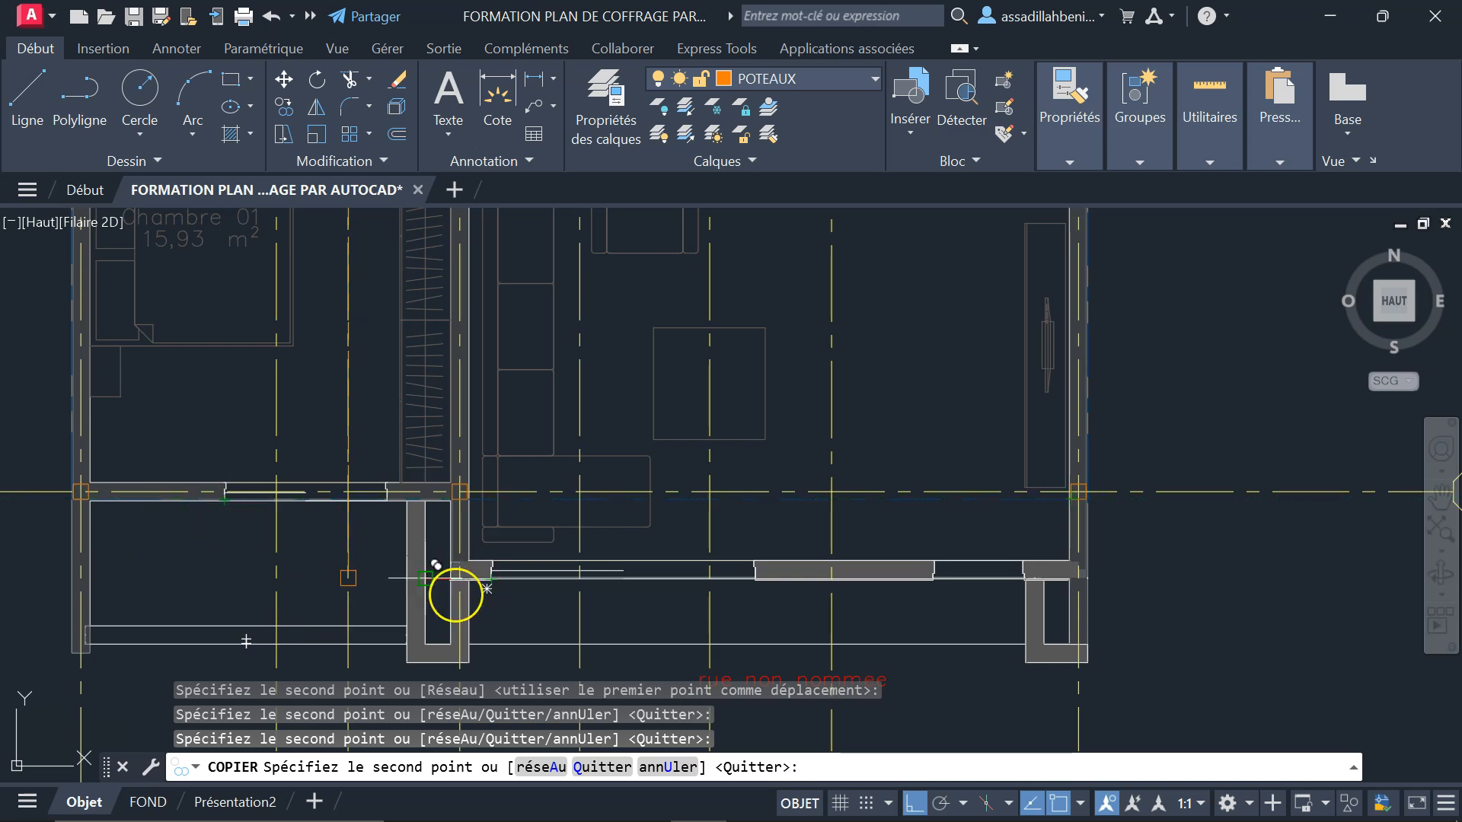
pyautogui.scroll(-2, 610, 647)
pyautogui.scroll(-3, 613, 643)
pyautogui.press('Escape')
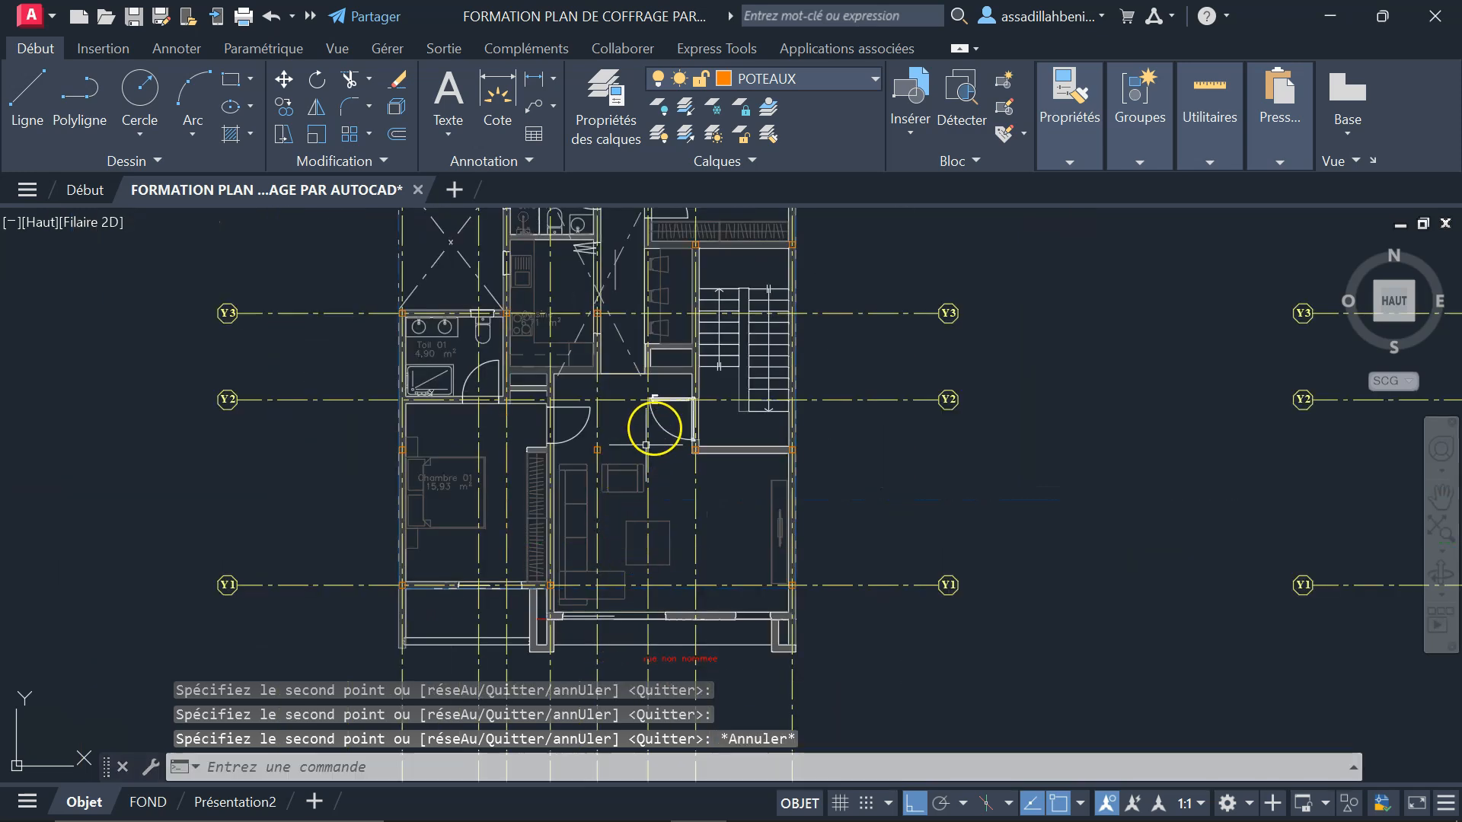
# - Copy the freestanding living-room column from its centre to the intersection of axes X3 and Y2, beside the Toil 01 door
pyautogui.scroll(5, 658, 419)
pyautogui.scroll(-5, 696, 553)
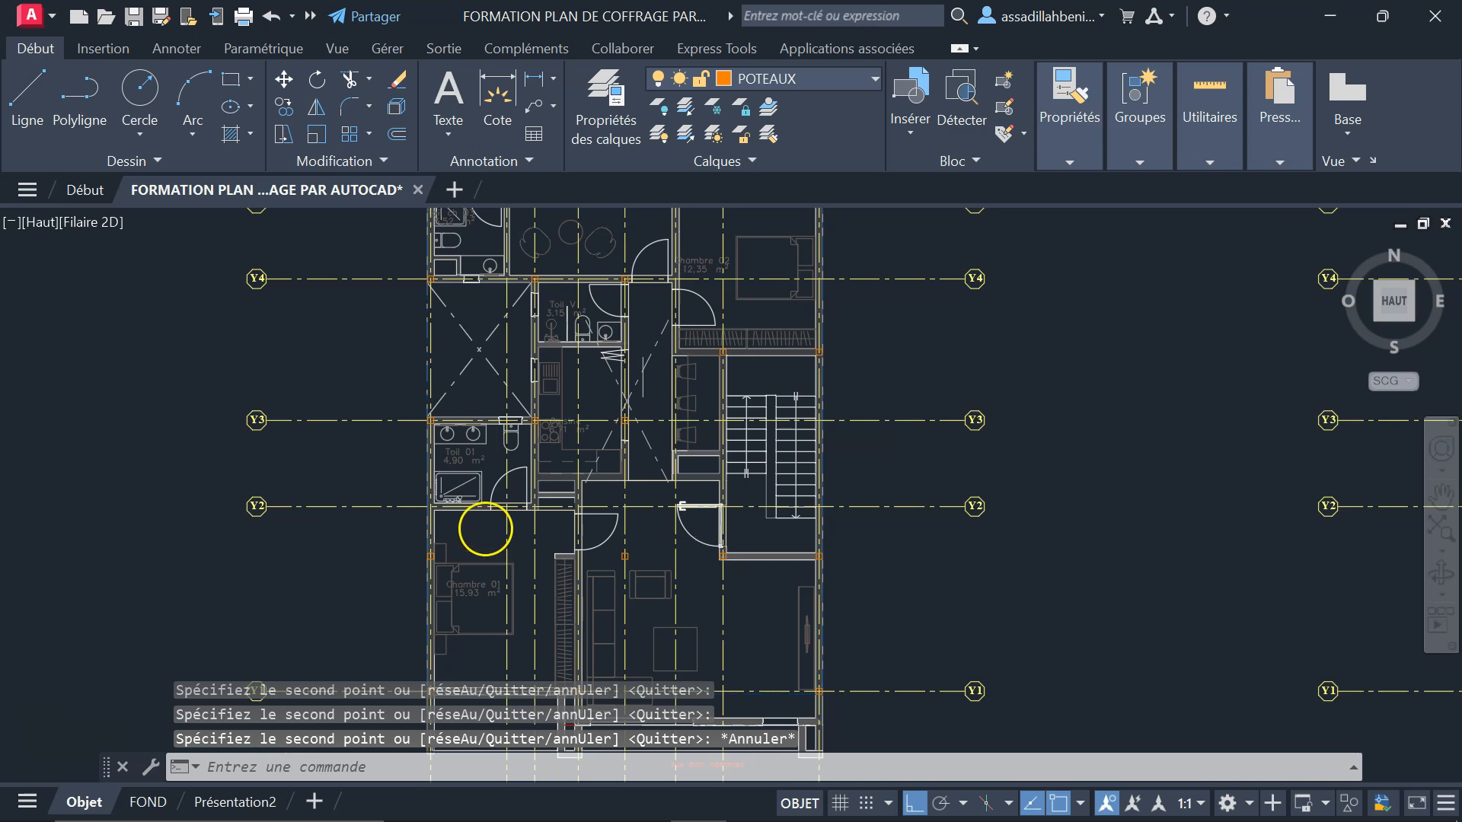
pyautogui.scroll(5, 425, 545)
pyautogui.scroll(5, 601, 473)
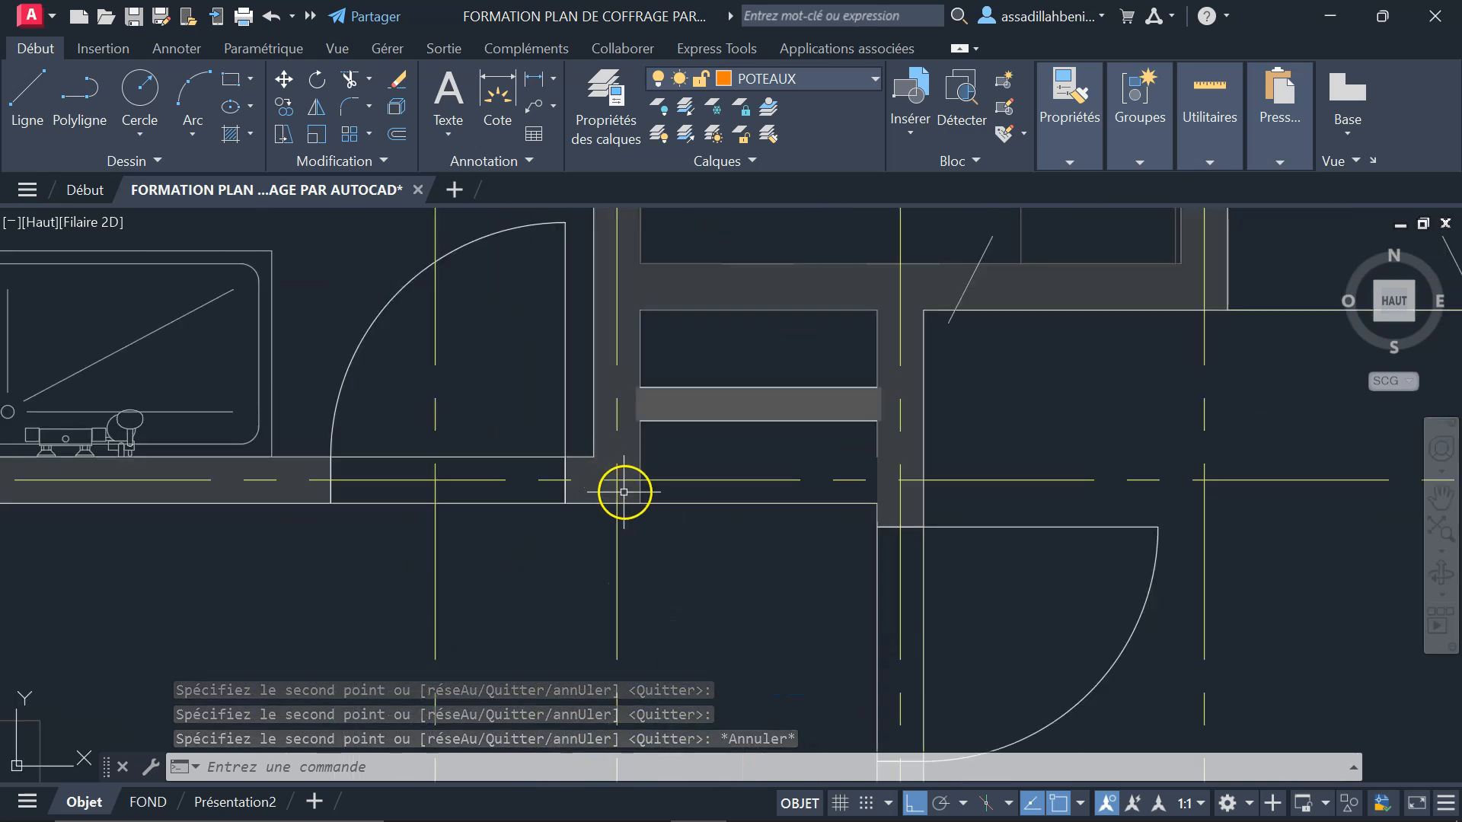
pyautogui.scroll(-5, 601, 436)
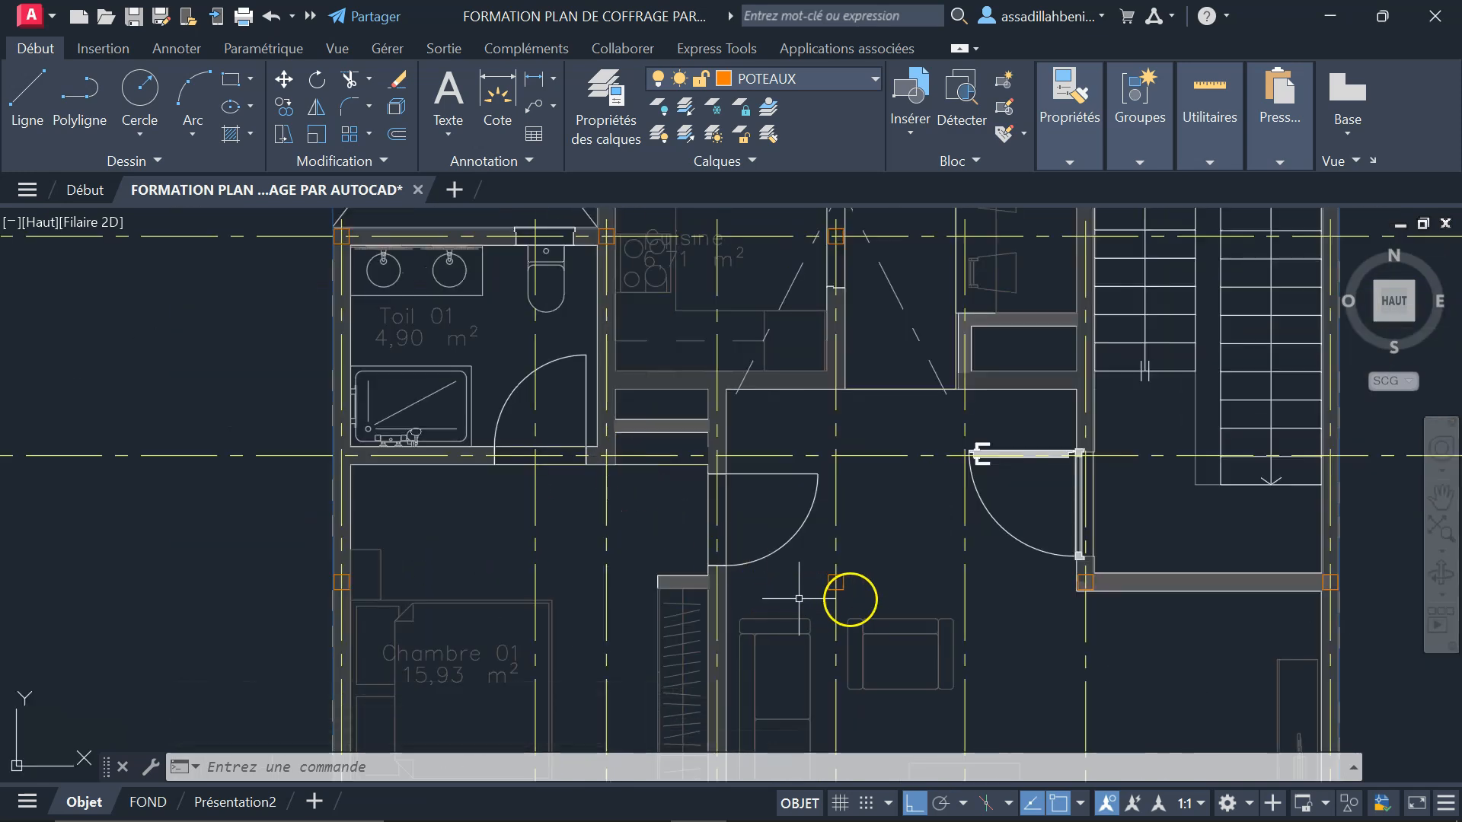
pyautogui.scroll(5, 837, 586)
pyautogui.click(819, 573)
pyautogui.click(811, 491)
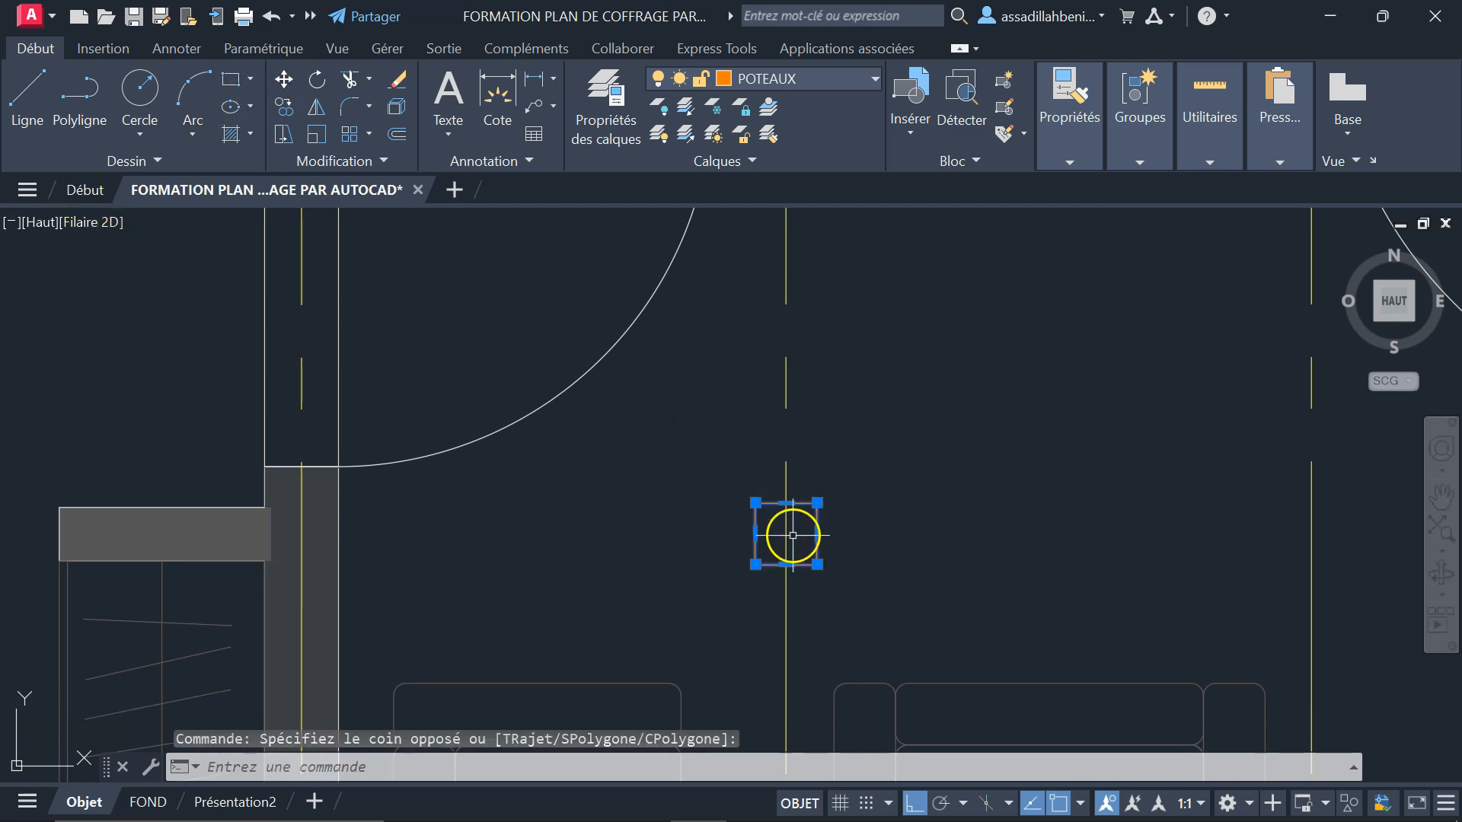
pyautogui.click(284, 107)
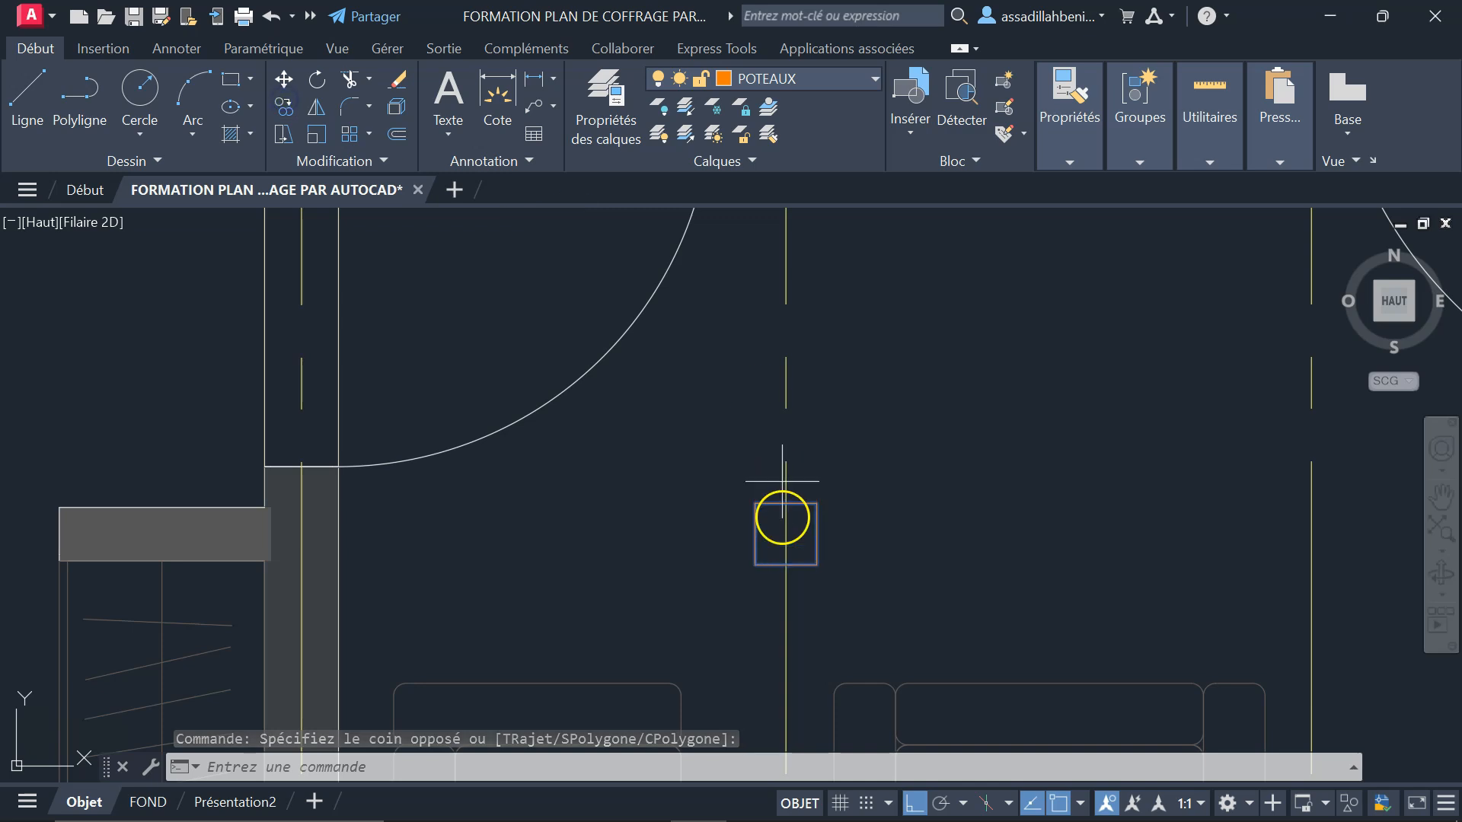
pyautogui.click(784, 548)
pyautogui.scroll(-8, 792, 550)
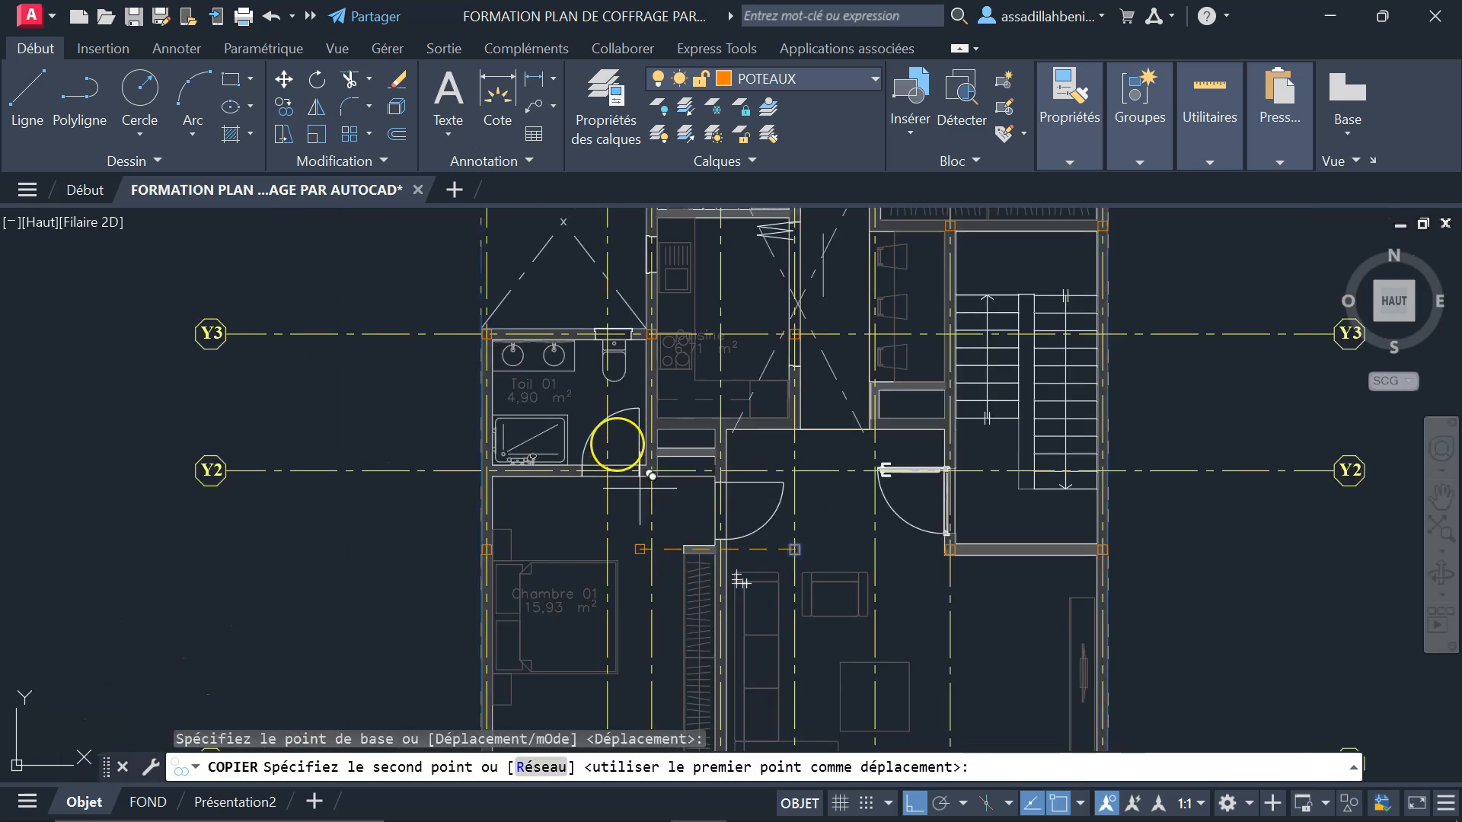
pyautogui.scroll(4, 652, 475)
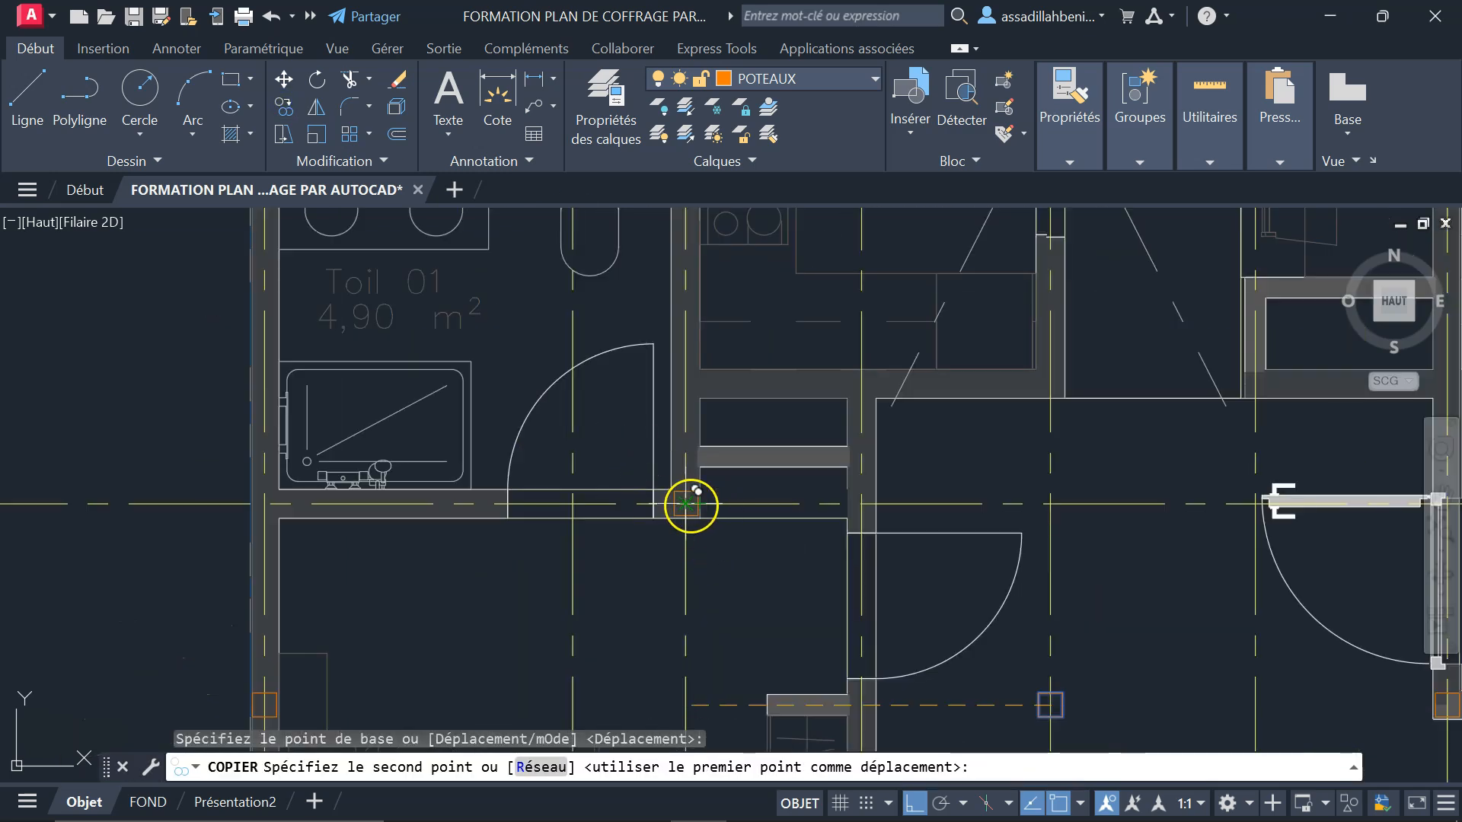
pyautogui.click(689, 504)
pyautogui.scroll(-4, 666, 539)
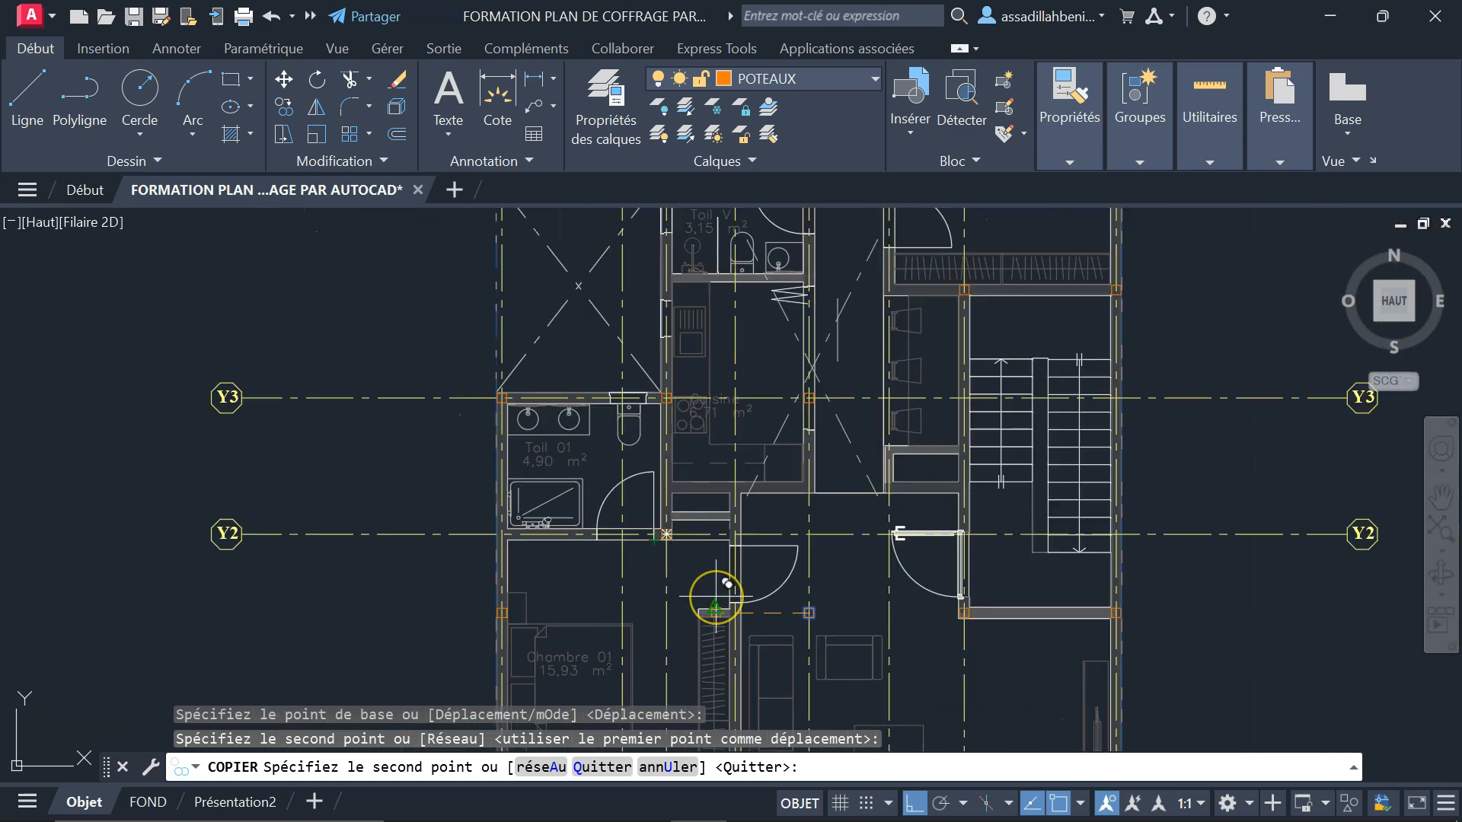
pyautogui.press('Escape')
# - Select all columns similar to the freestanding living-room column across the drawing
pyautogui.scroll(-2, 522, 620)
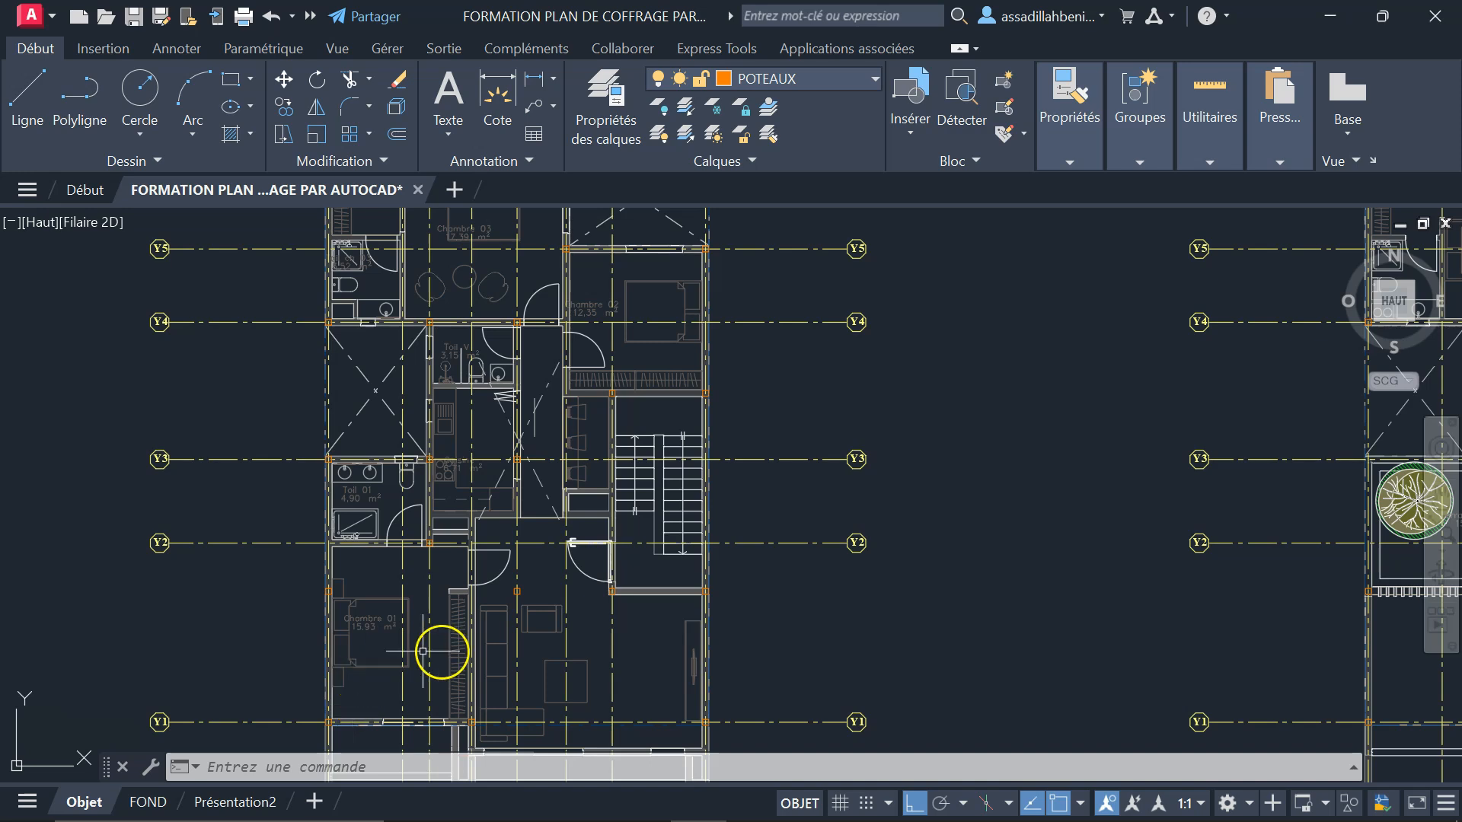
pyautogui.scroll(6, 547, 619)
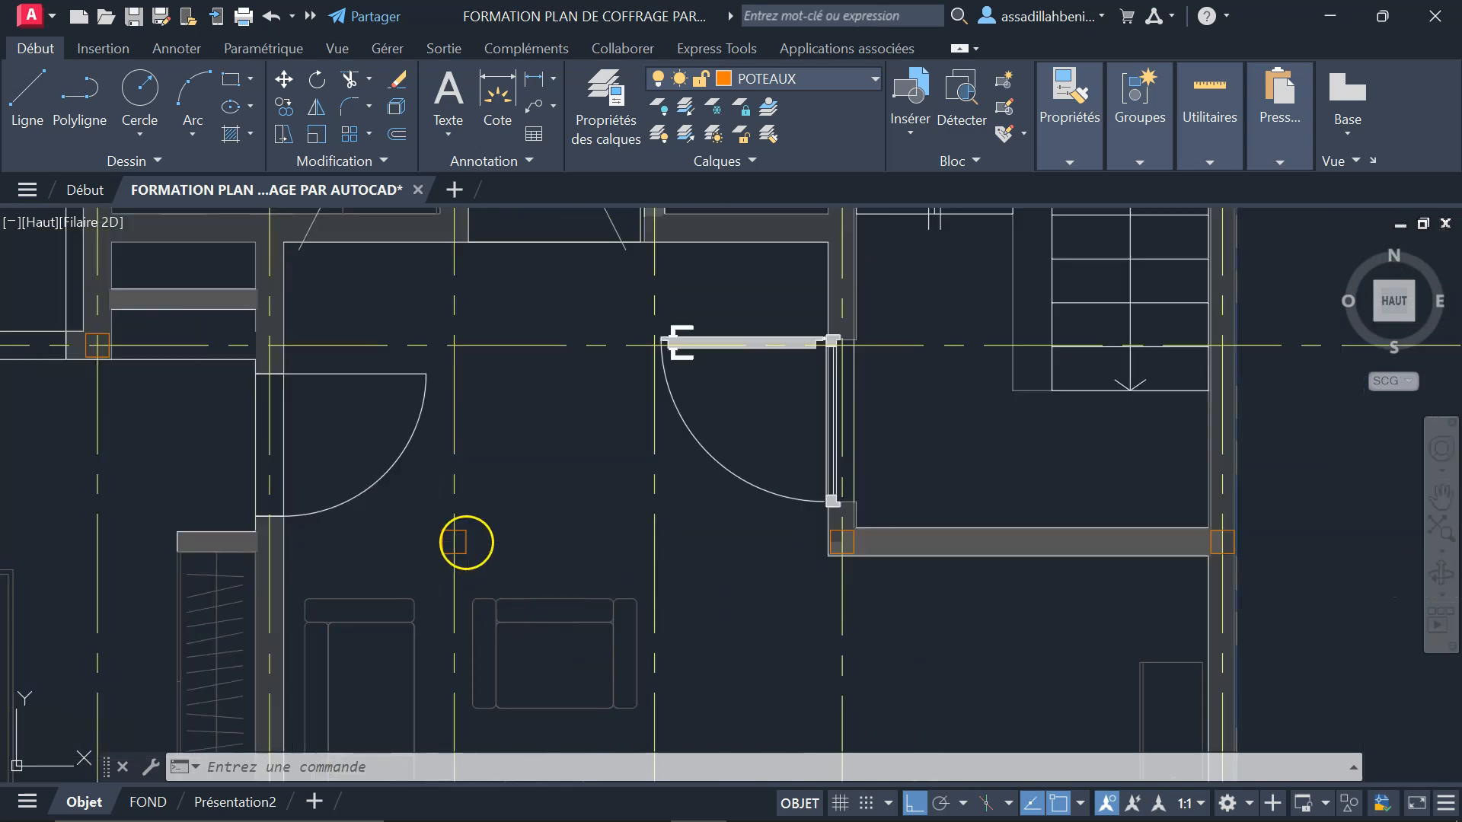
pyautogui.click(456, 542)
pyautogui.rightClick(510, 402)
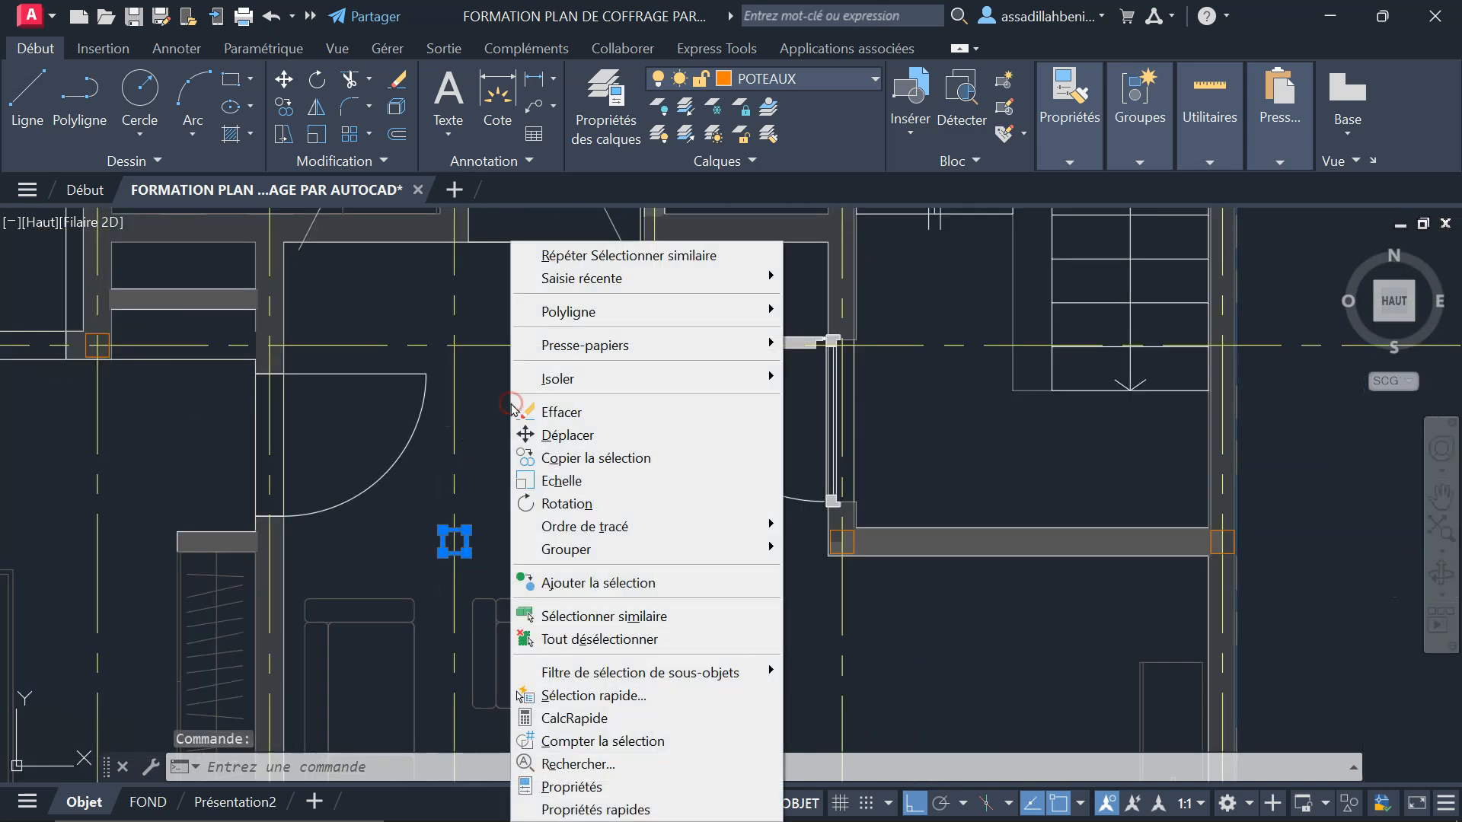
pyautogui.click(678, 613)
pyautogui.scroll(-4, 588, 542)
pyautogui.scroll(-3, 582, 542)
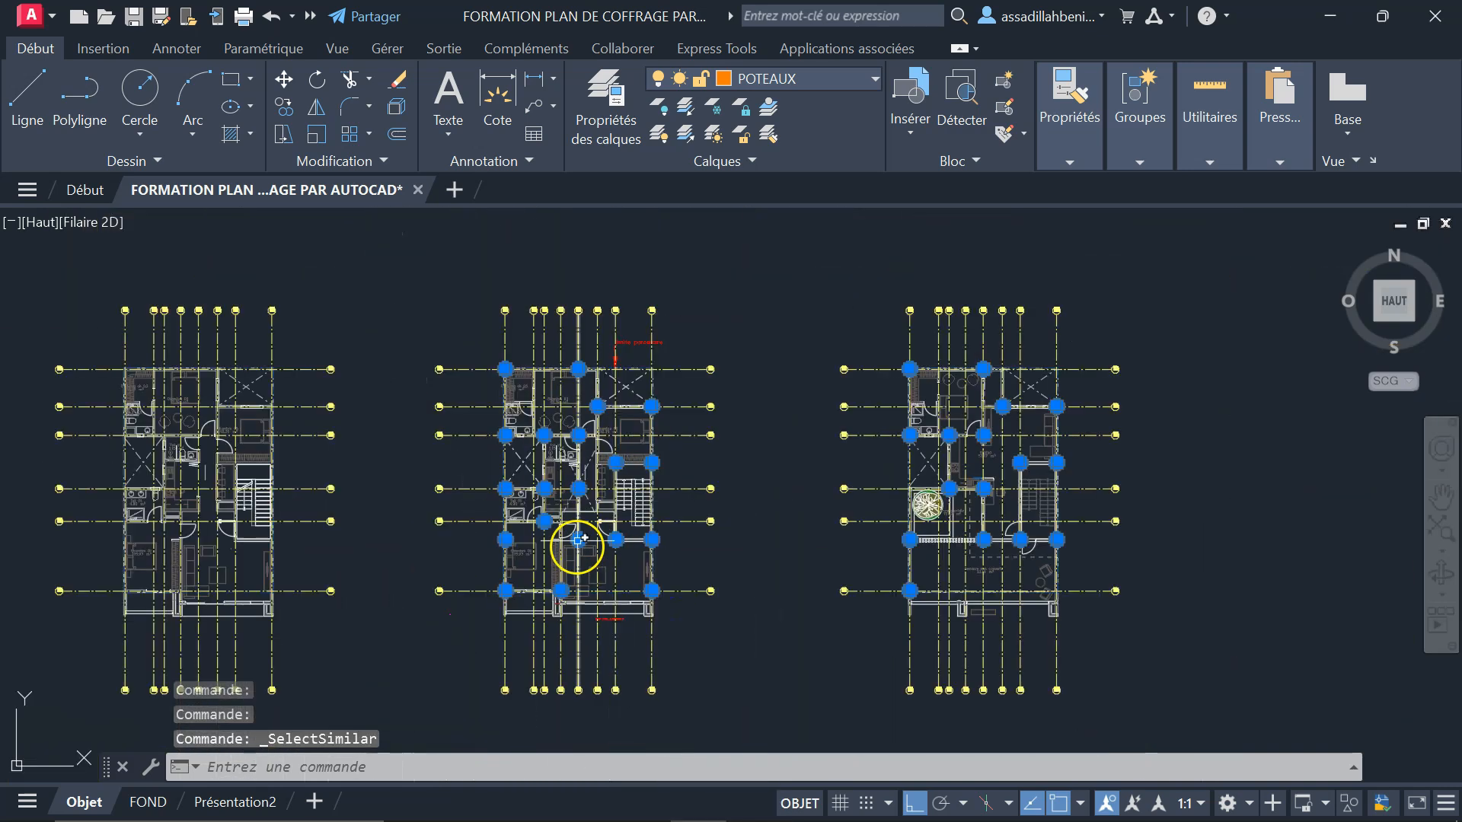
# - Remove the freestanding living-room column from the selection
pyautogui.scroll(5, 579, 556)
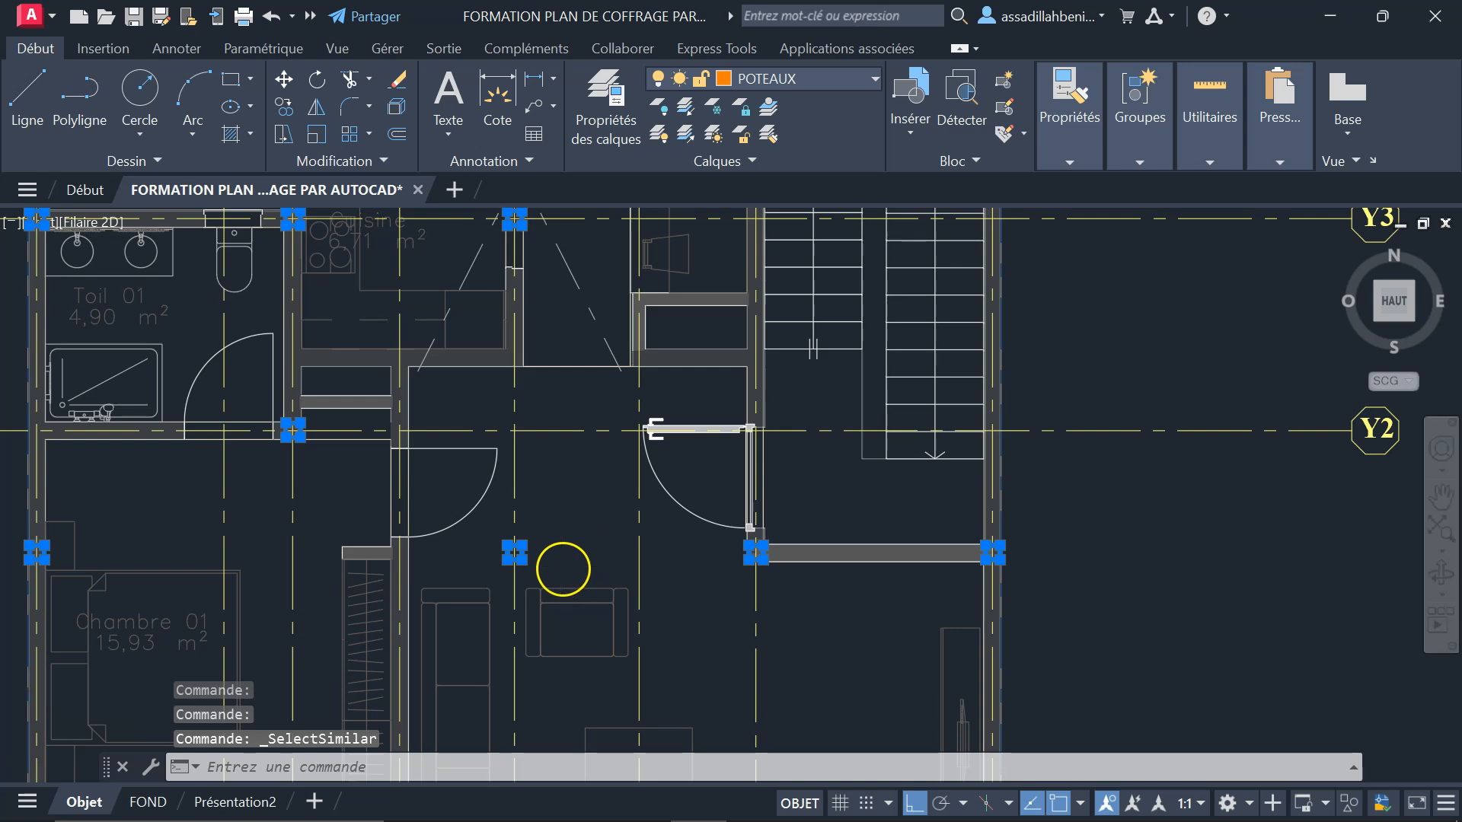
pyautogui.scroll(4, 561, 564)
pyautogui.click(495, 583)
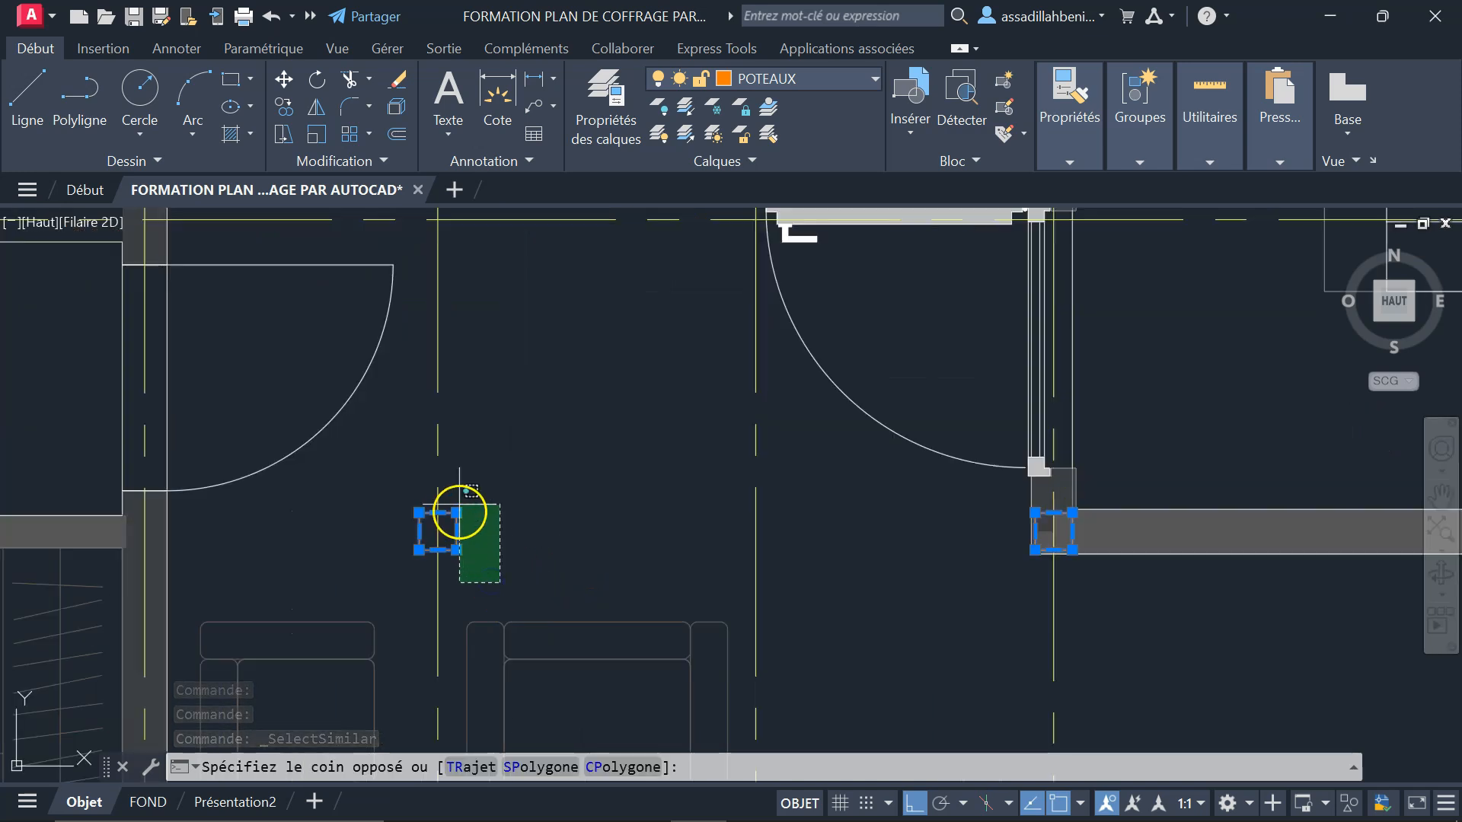
pyautogui.click(457, 494)
# - Deselect the columns of the studio plan and the isolated column outside the plans, keeping only this floor's columns selected
pyautogui.scroll(-2, 476, 500)
pyautogui.scroll(-3, 477, 500)
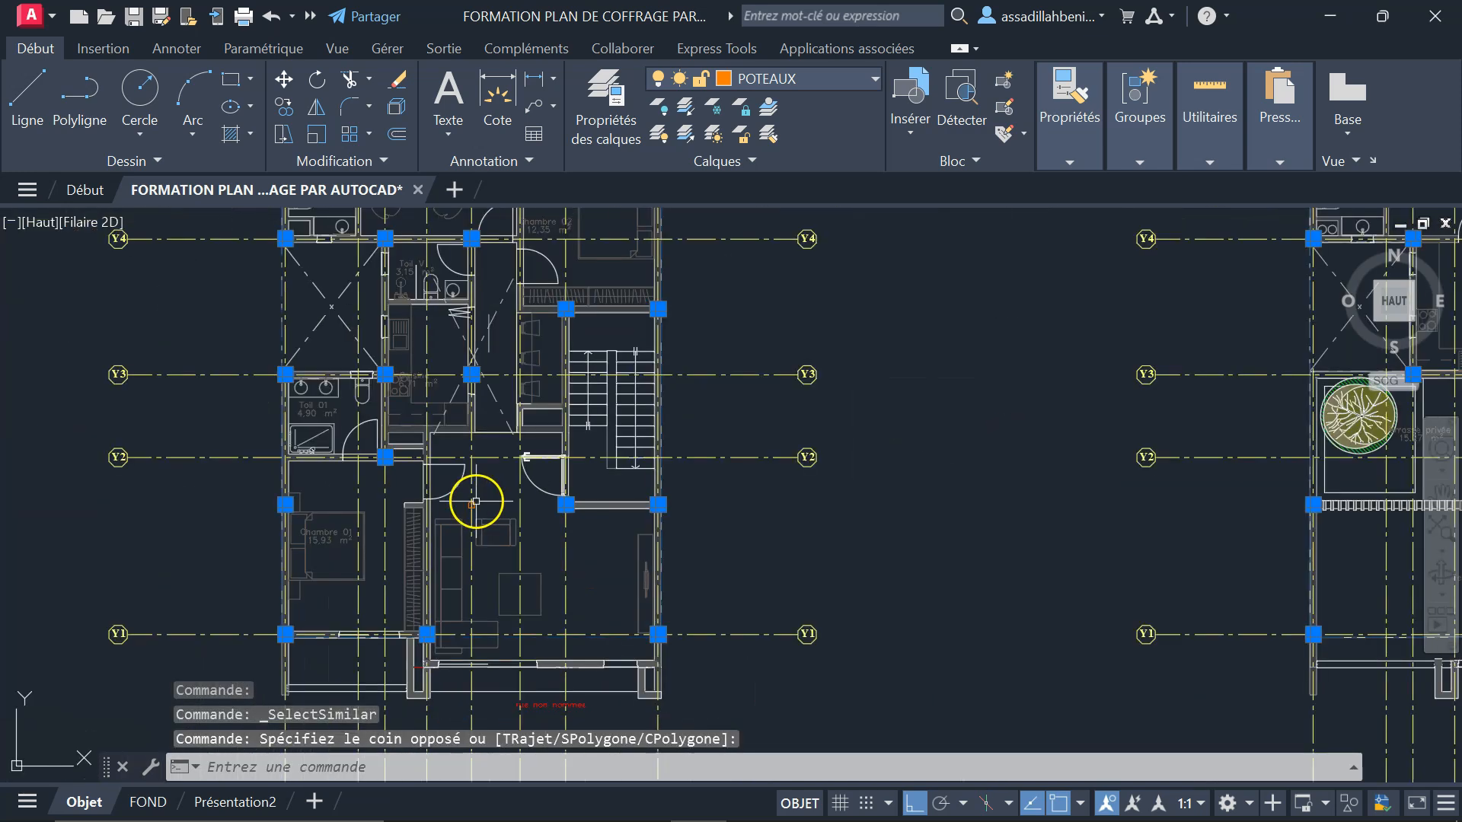
pyautogui.scroll(-2, 669, 561)
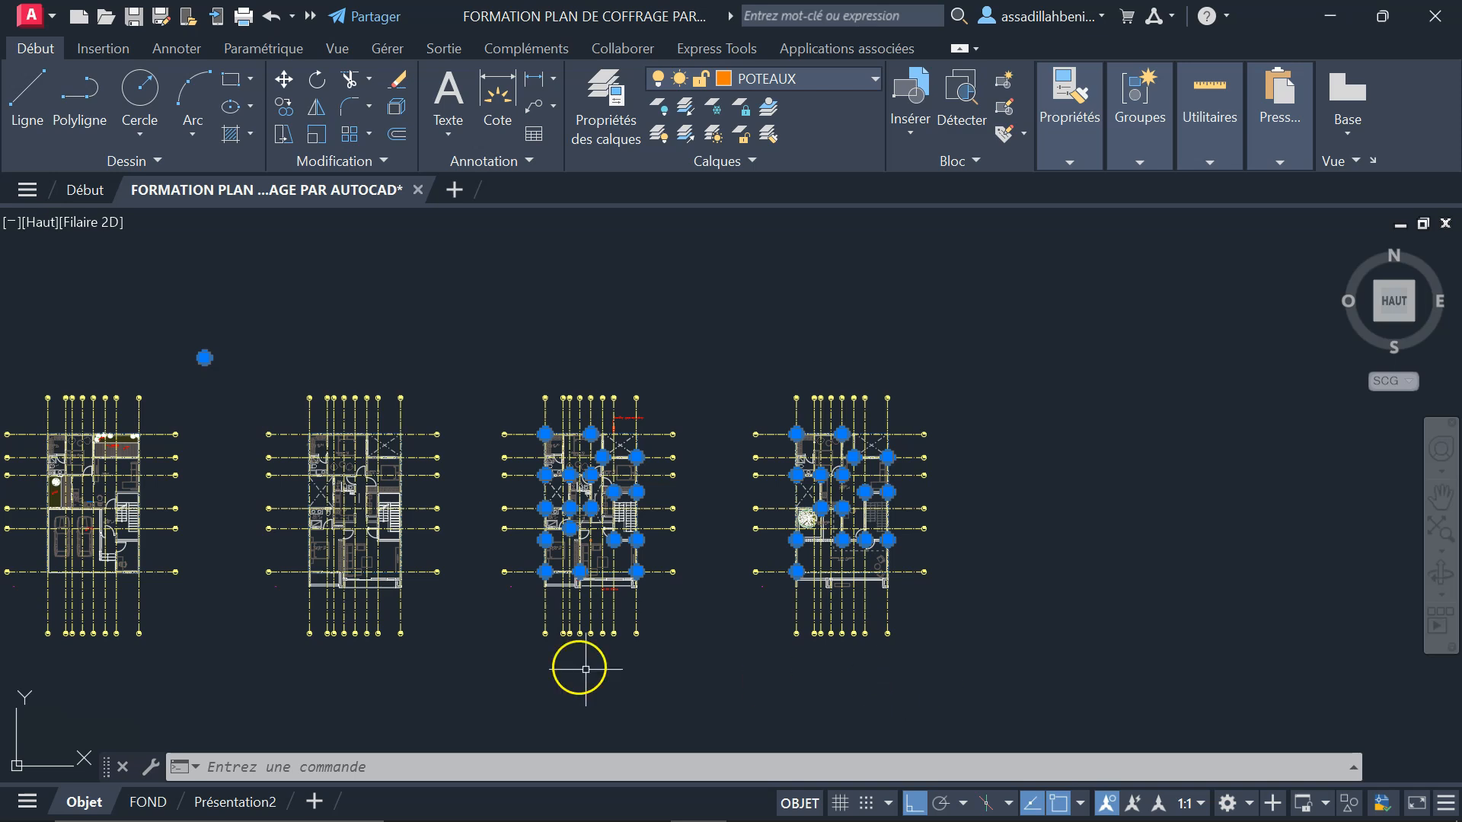
pyautogui.keyDown('shift'); pyautogui.click(935, 666); pyautogui.keyUp('shift')
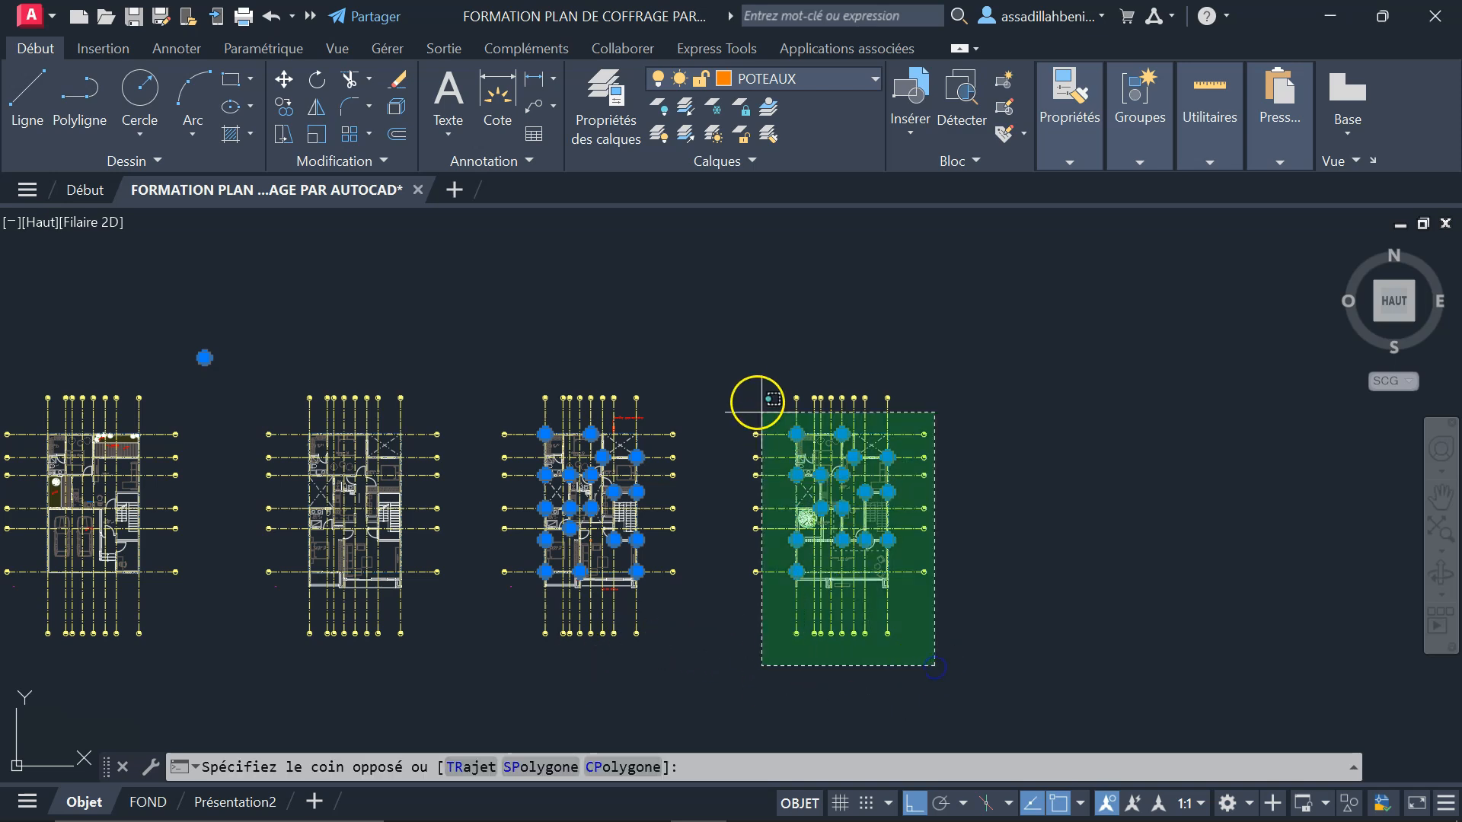
pyautogui.keyDown('shift'); pyautogui.click(727, 348); pyautogui.keyUp('shift')
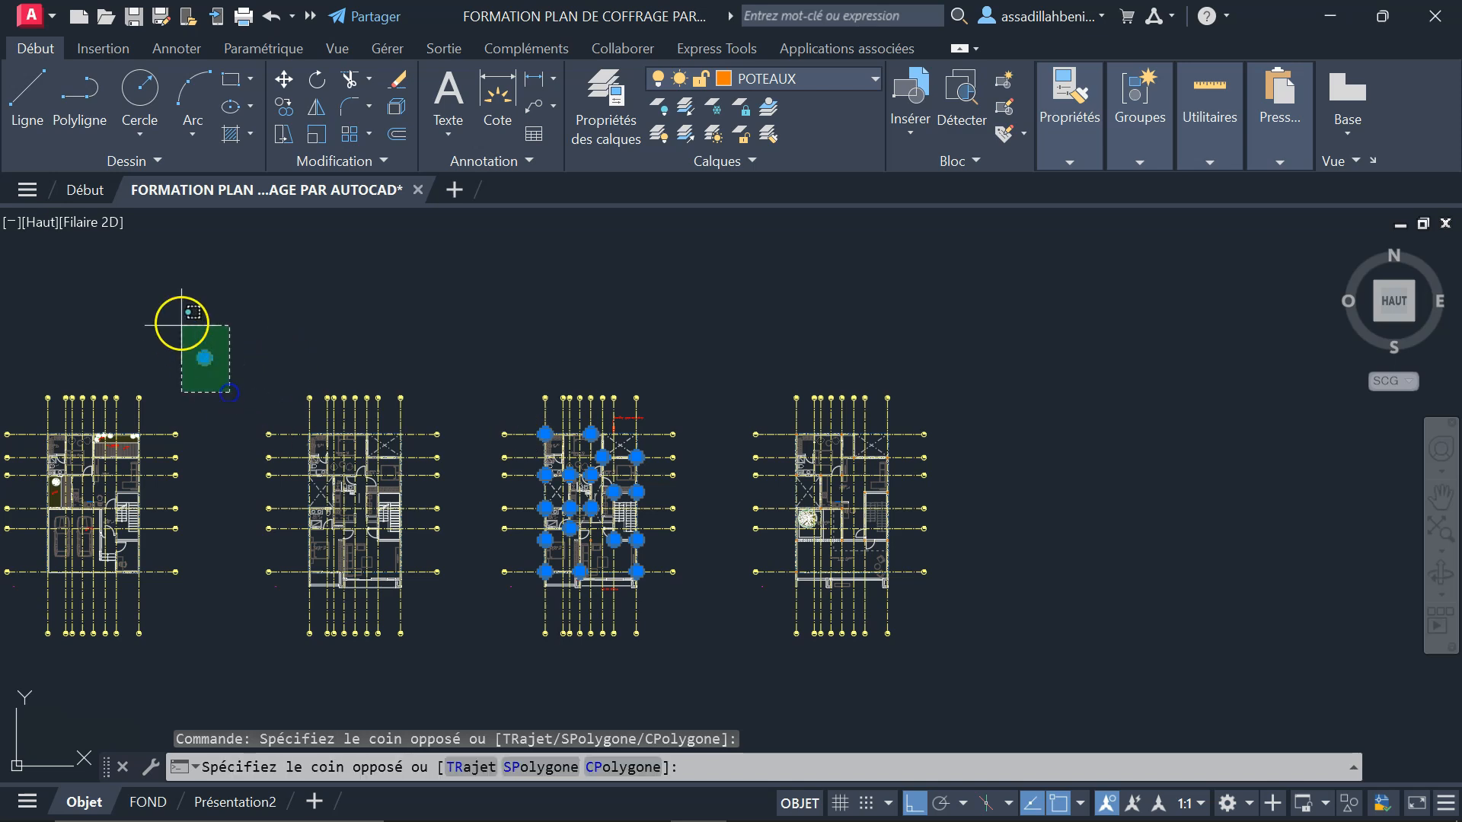
pyautogui.keyDown('shift'); pyautogui.click(181, 316); pyautogui.keyUp('shift')
# - Copy the selected columns from the X1–Y6 corner to the matching corner of the adjacent floor plan without columns
pyautogui.click(285, 116)
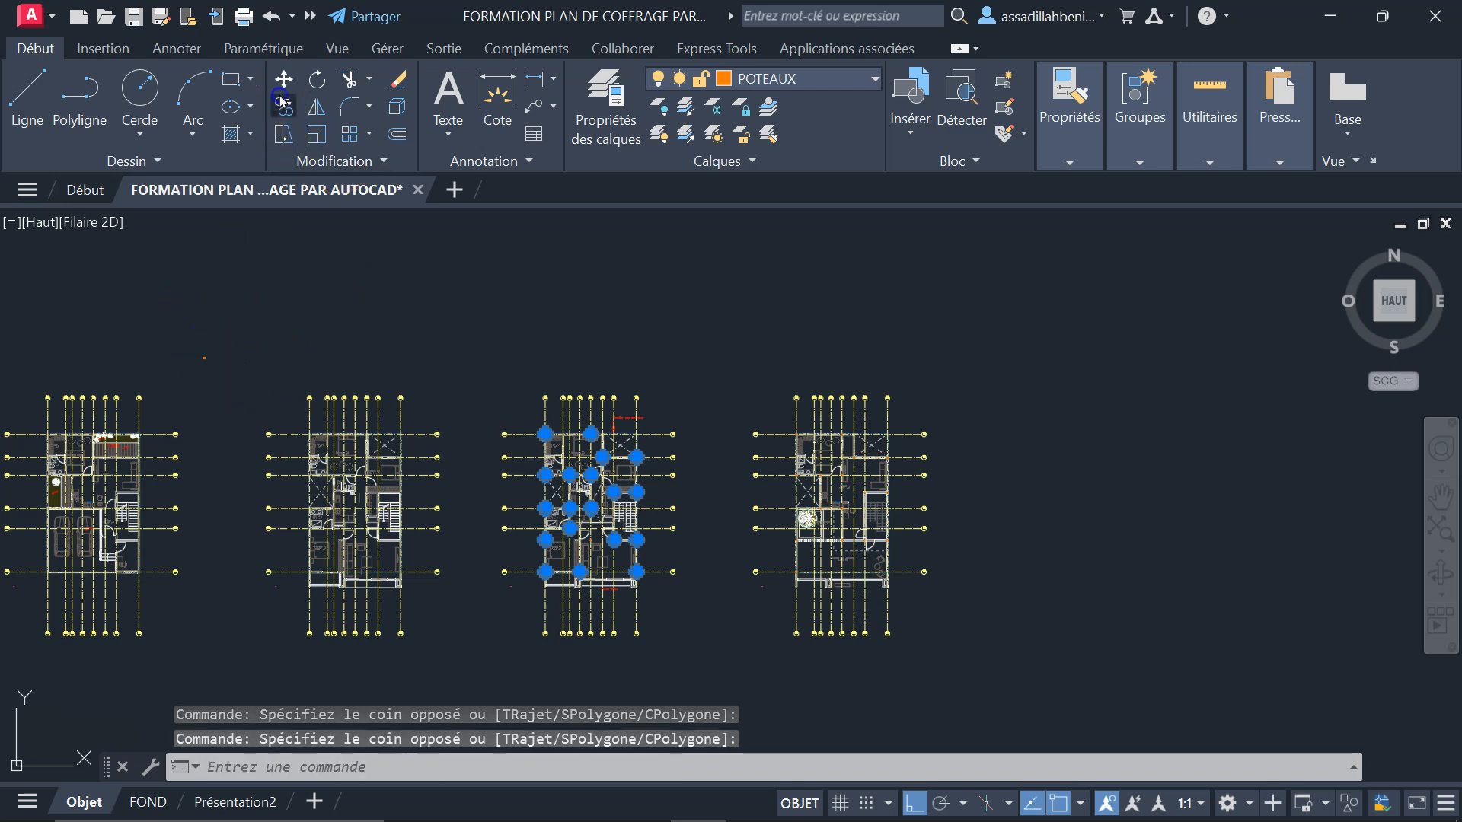
pyautogui.scroll(8, 551, 434)
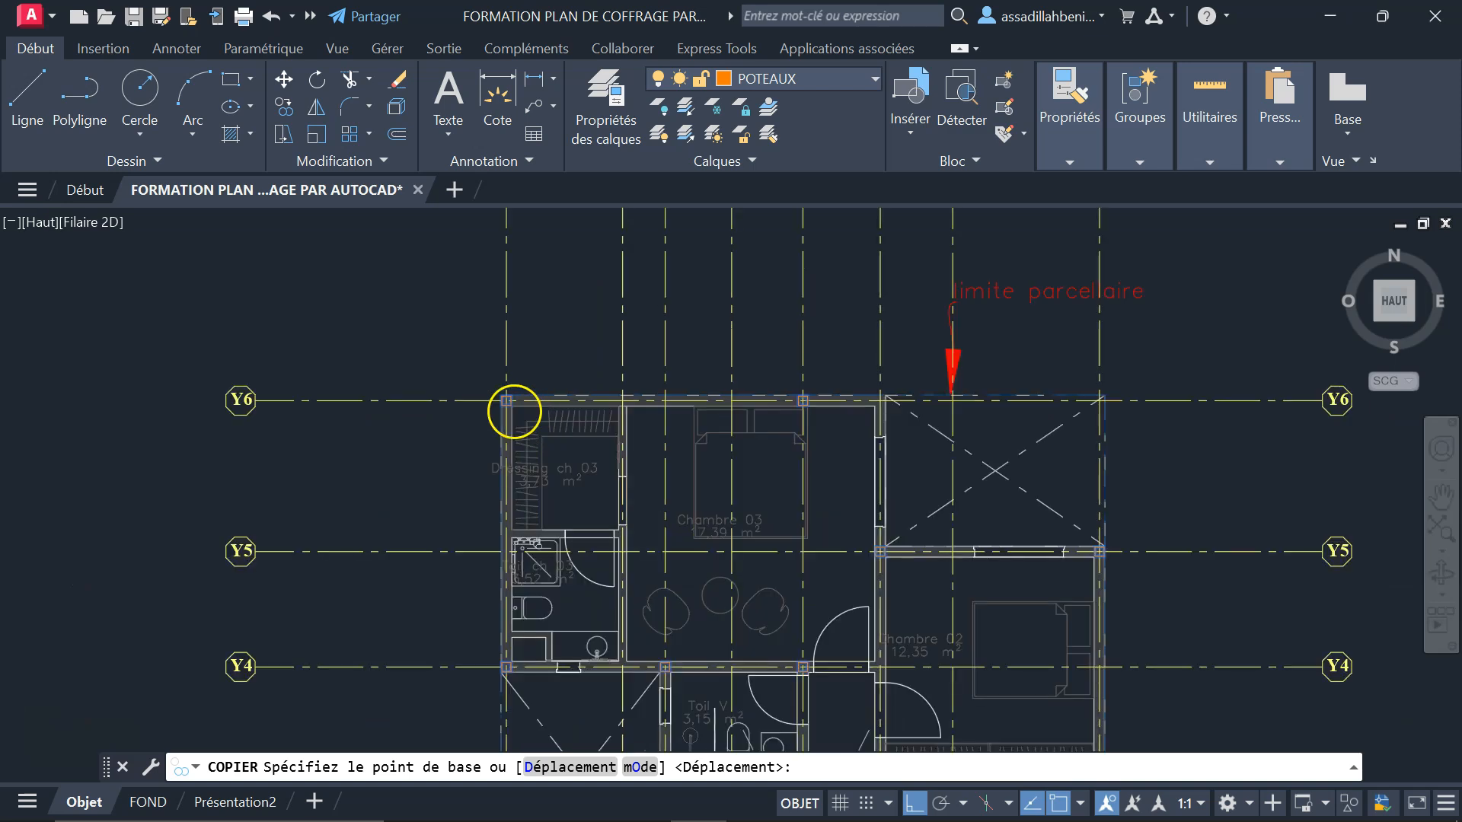
pyautogui.click(481, 367)
pyautogui.scroll(-10, 697, 406)
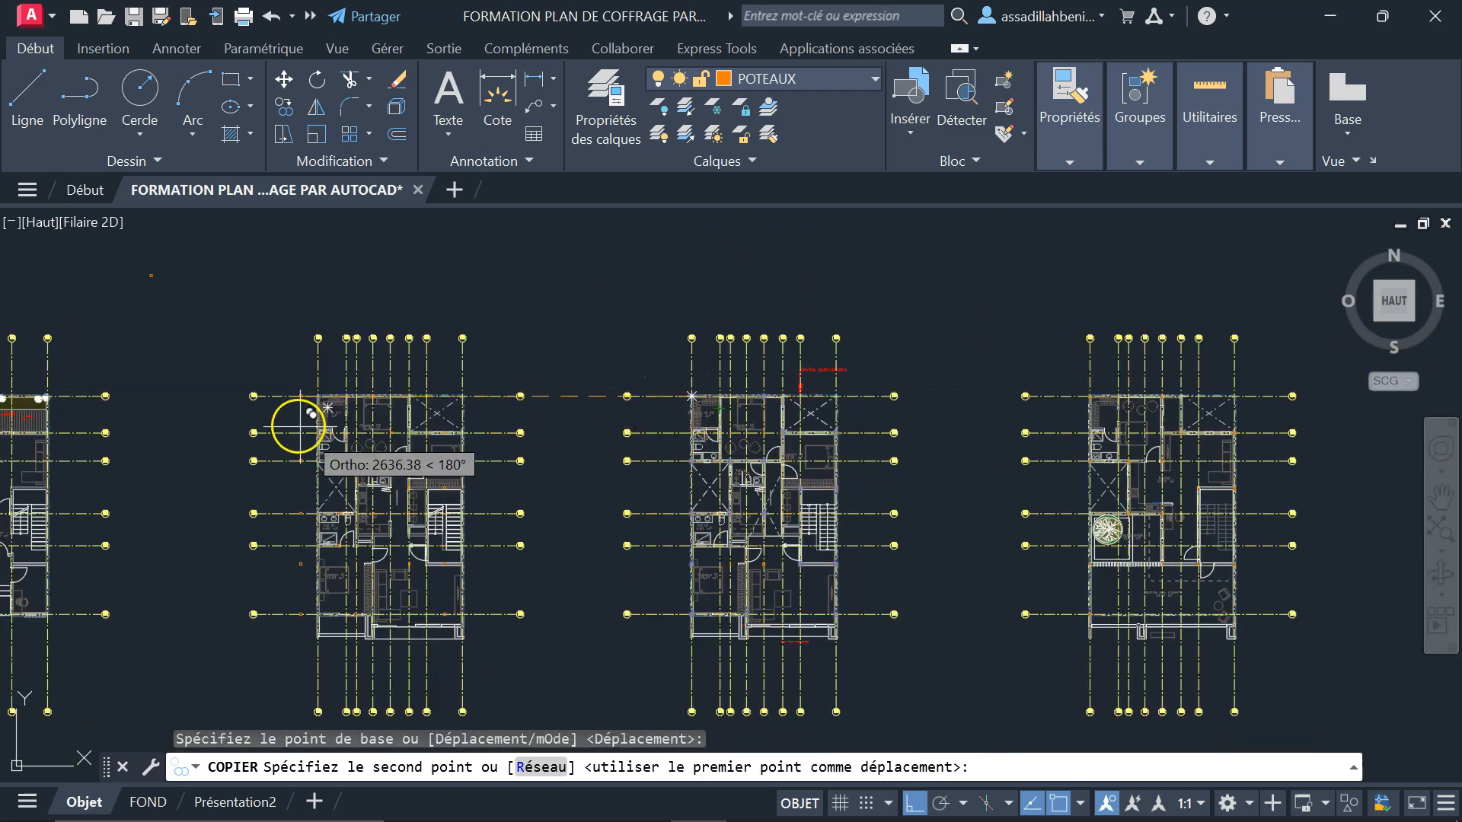
pyautogui.scroll(10, 288, 385)
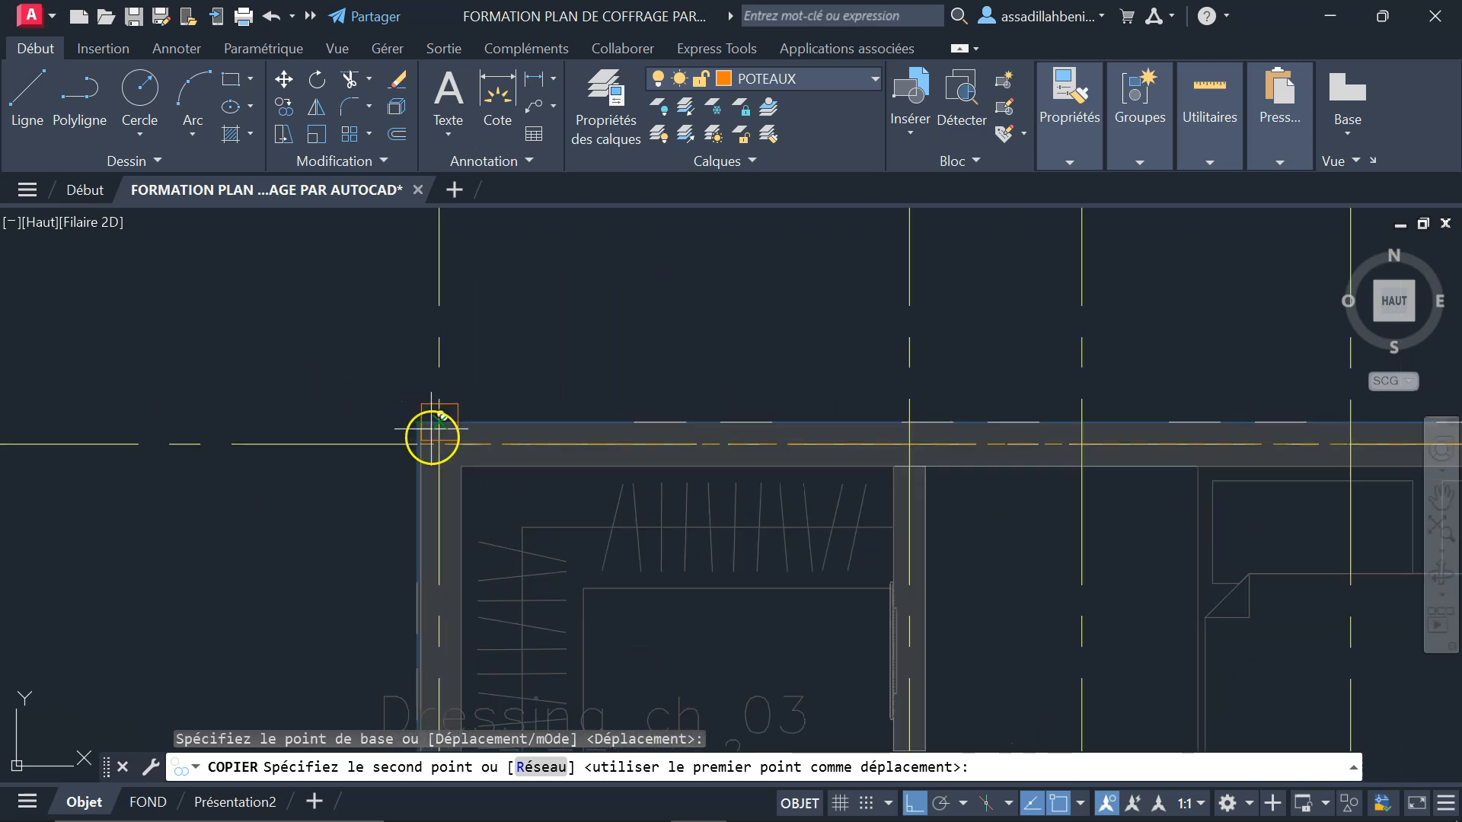
pyautogui.scroll(2, 431, 434)
pyautogui.click(444, 453)
pyautogui.scroll(-6, 438, 442)
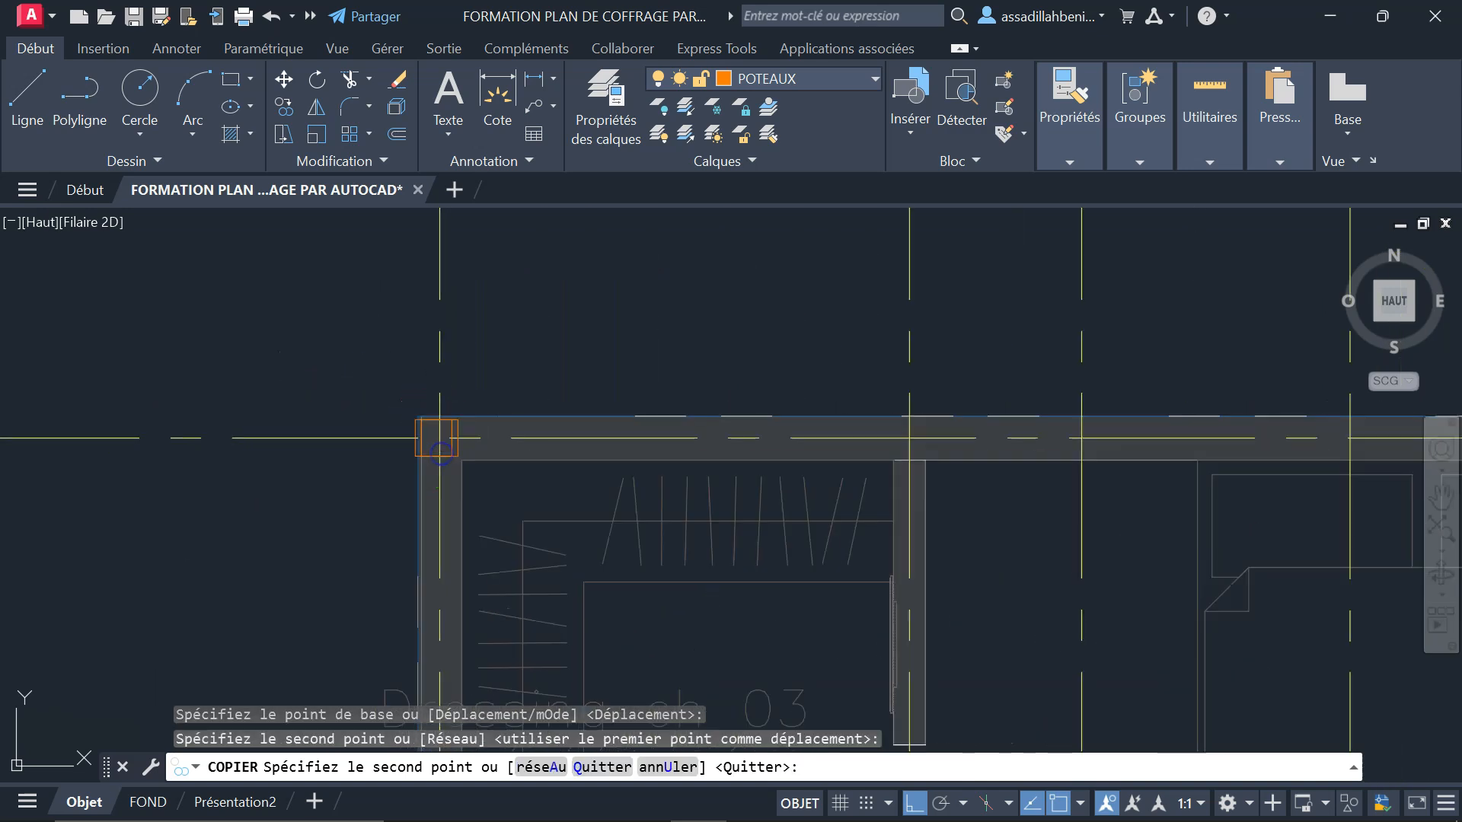
pyautogui.press('Escape')
# - Check the copied columns against the walls, bedrooms, kitchen and stairwell of the new floor plan from axis Y6 to Y1
pyautogui.scroll(-3, 450, 424)
pyautogui.scroll(6, 495, 449)
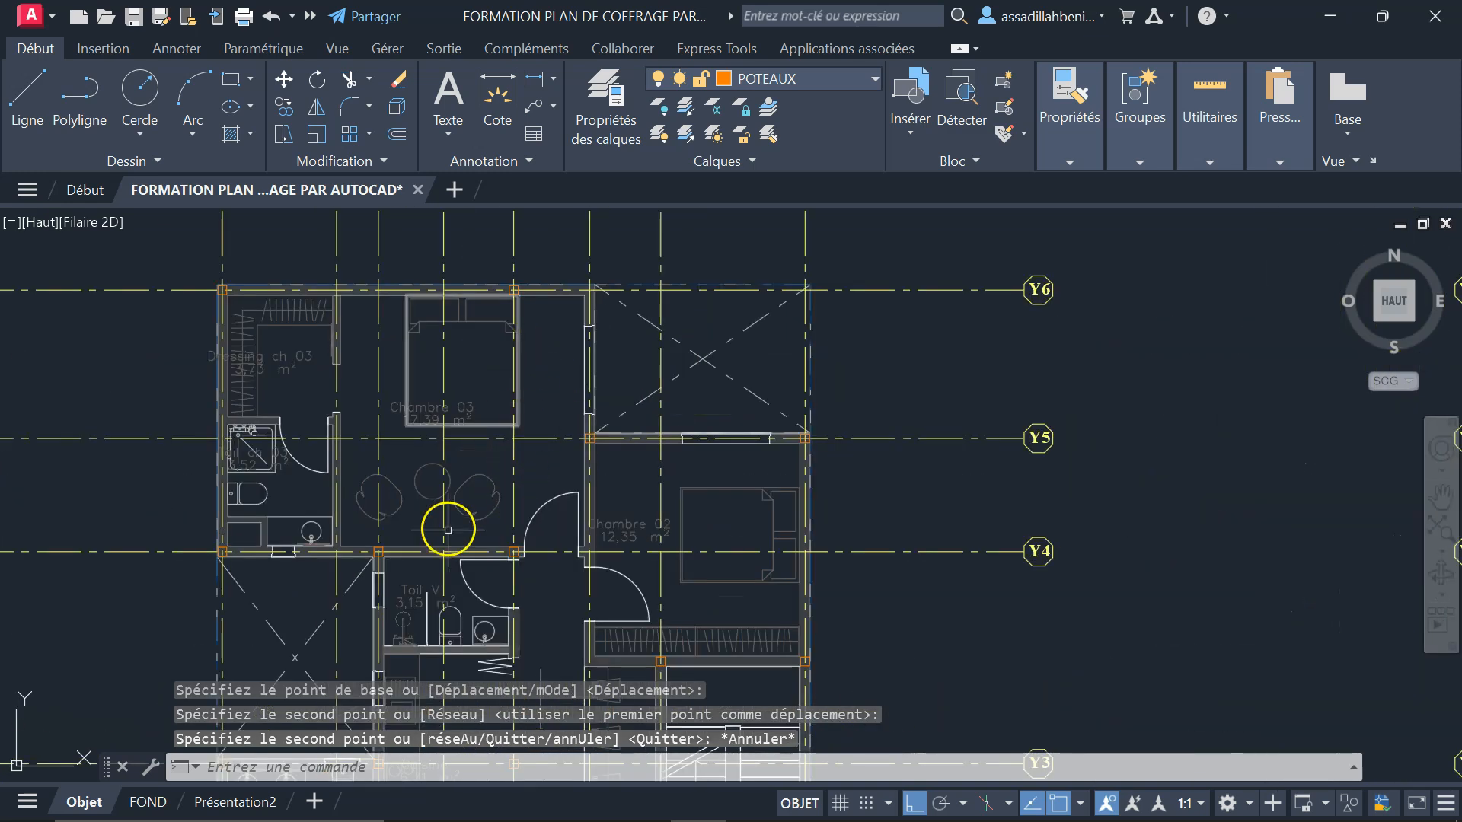
pyautogui.scroll(1, 446, 534)
pyautogui.scroll(-2, 542, 341)
pyautogui.scroll(1, 547, 556)
pyautogui.scroll(-2, 547, 556)
pyautogui.scroll(2, 522, 587)
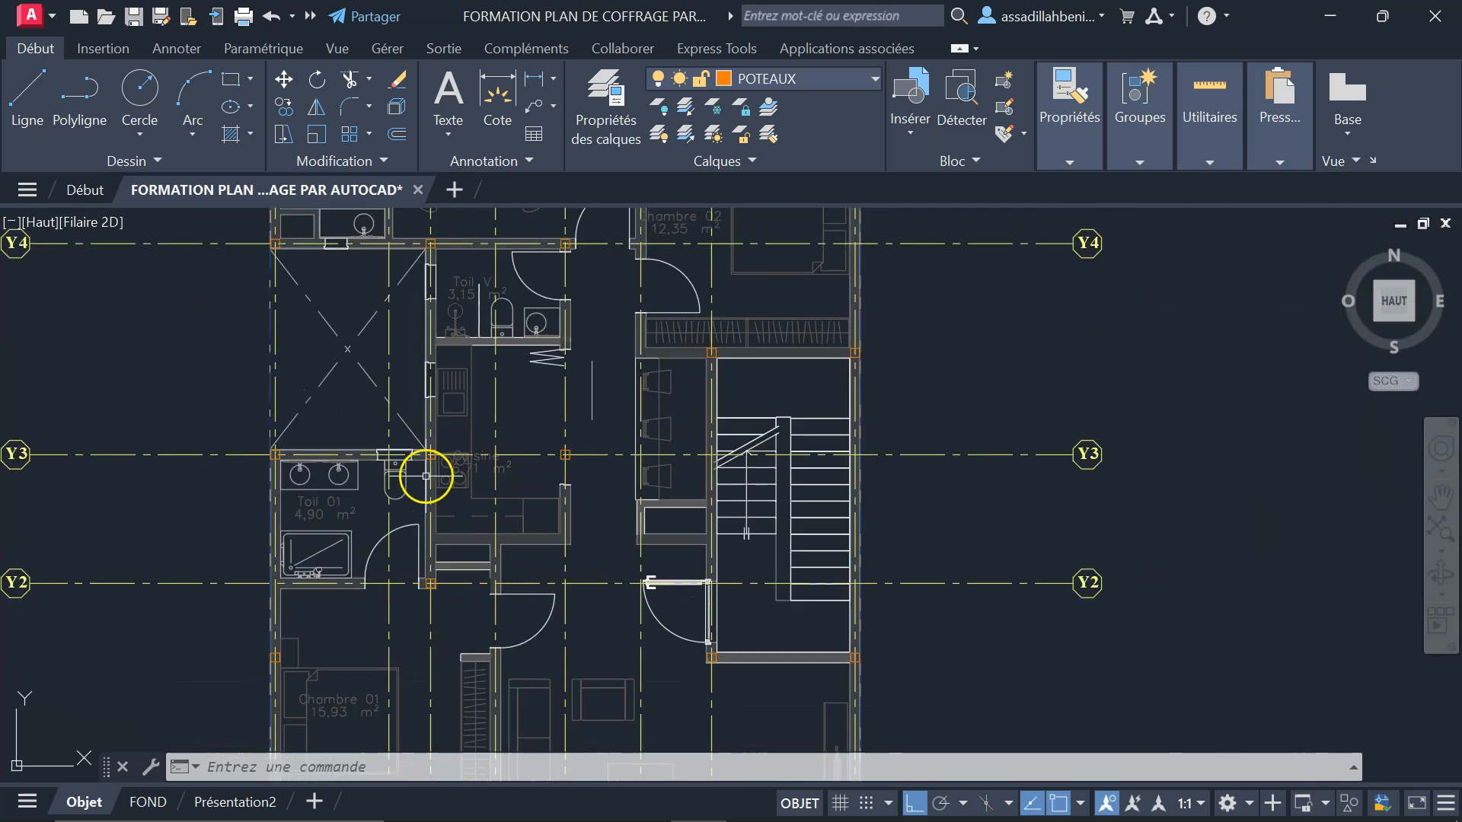
pyautogui.scroll(-1, 425, 475)
pyautogui.scroll(1, 406, 598)
pyautogui.scroll(-1, 532, 414)
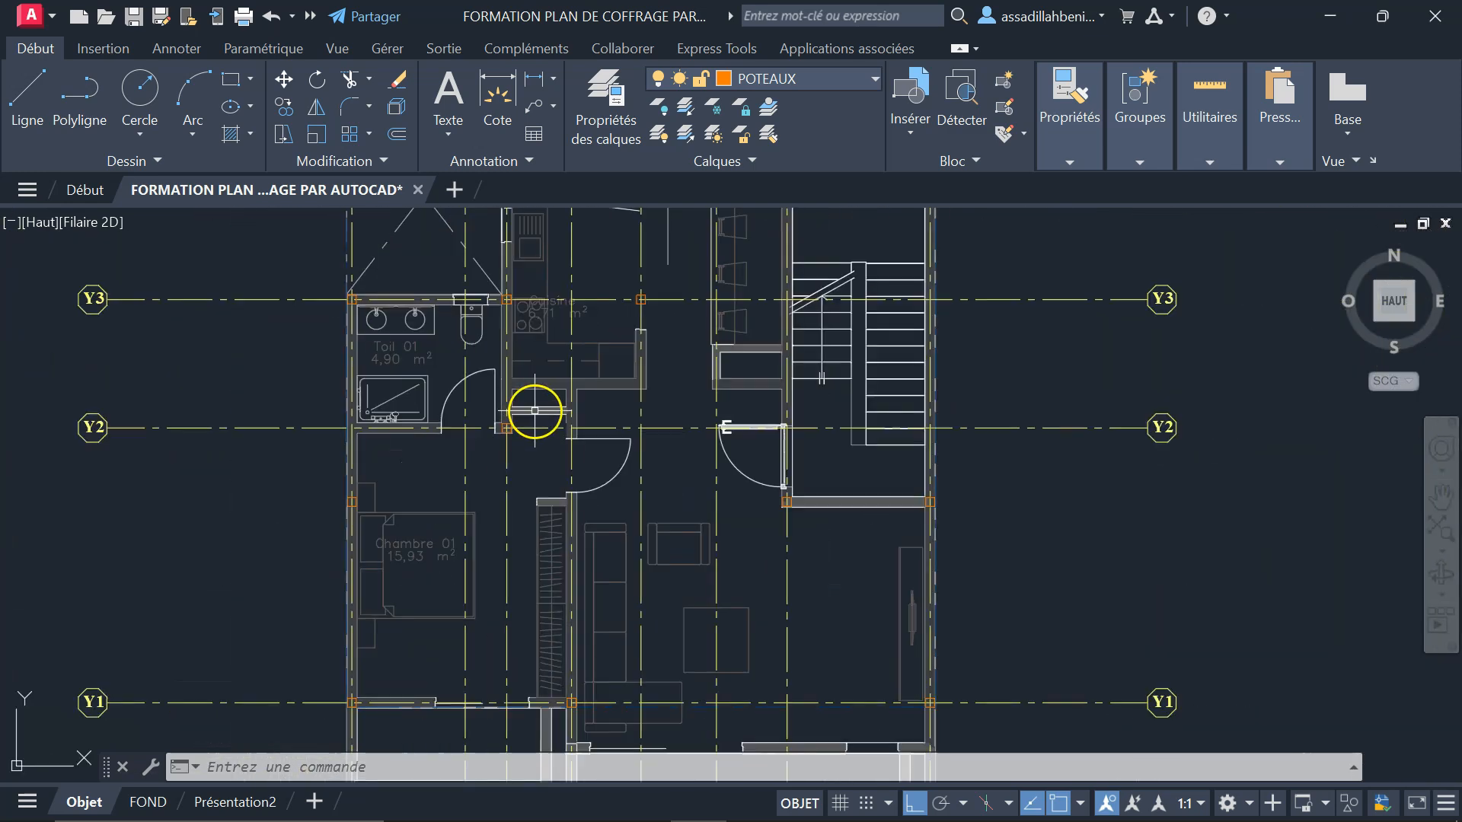
# - Select the X1–Y6 corner column of the newly completed floor plan together with all similar columns in the drawing
pyautogui.scroll(-2, 618, 610)
pyautogui.scroll(2, 639, 699)
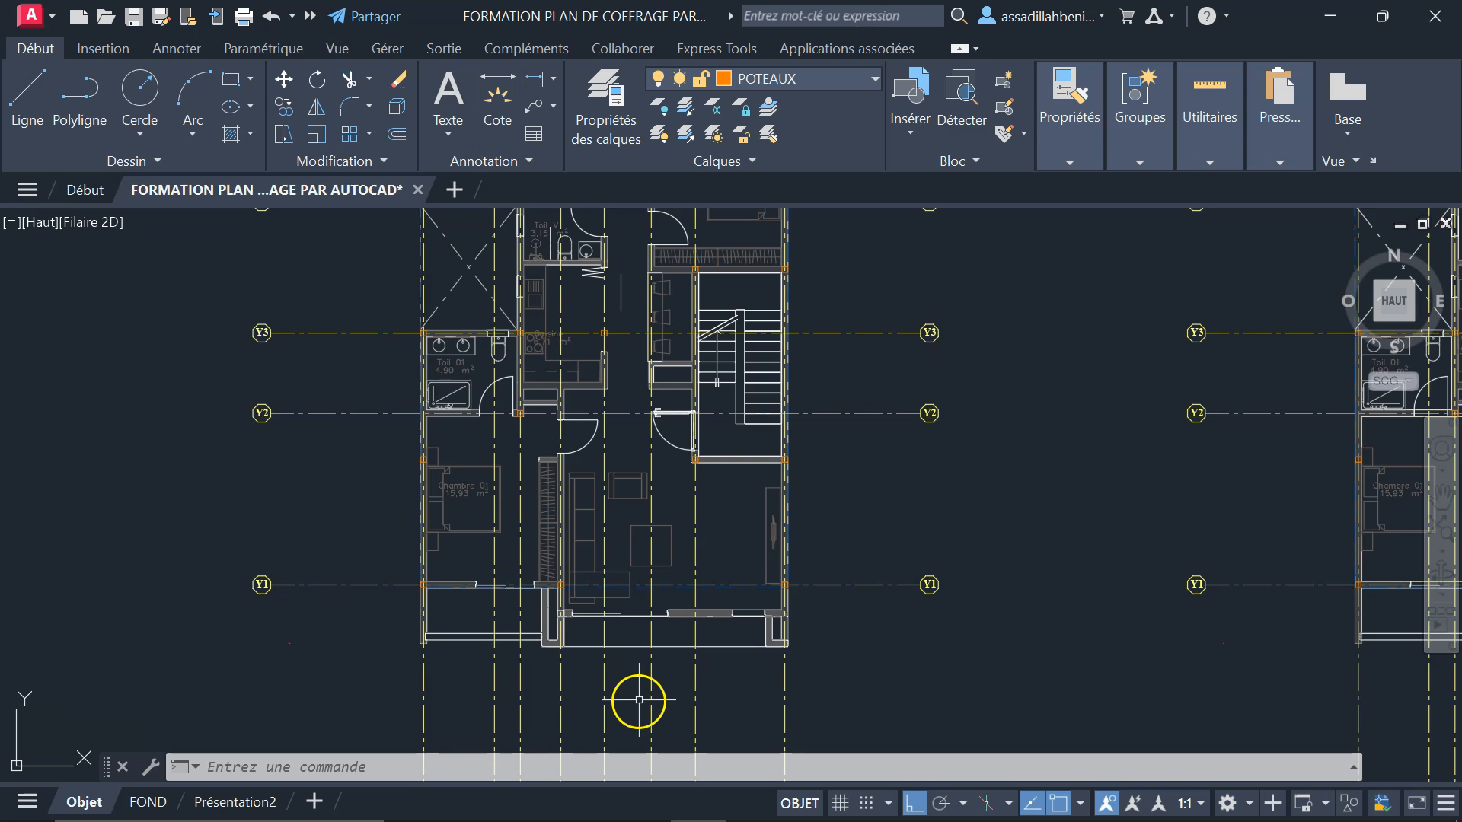
pyautogui.scroll(-2, 639, 699)
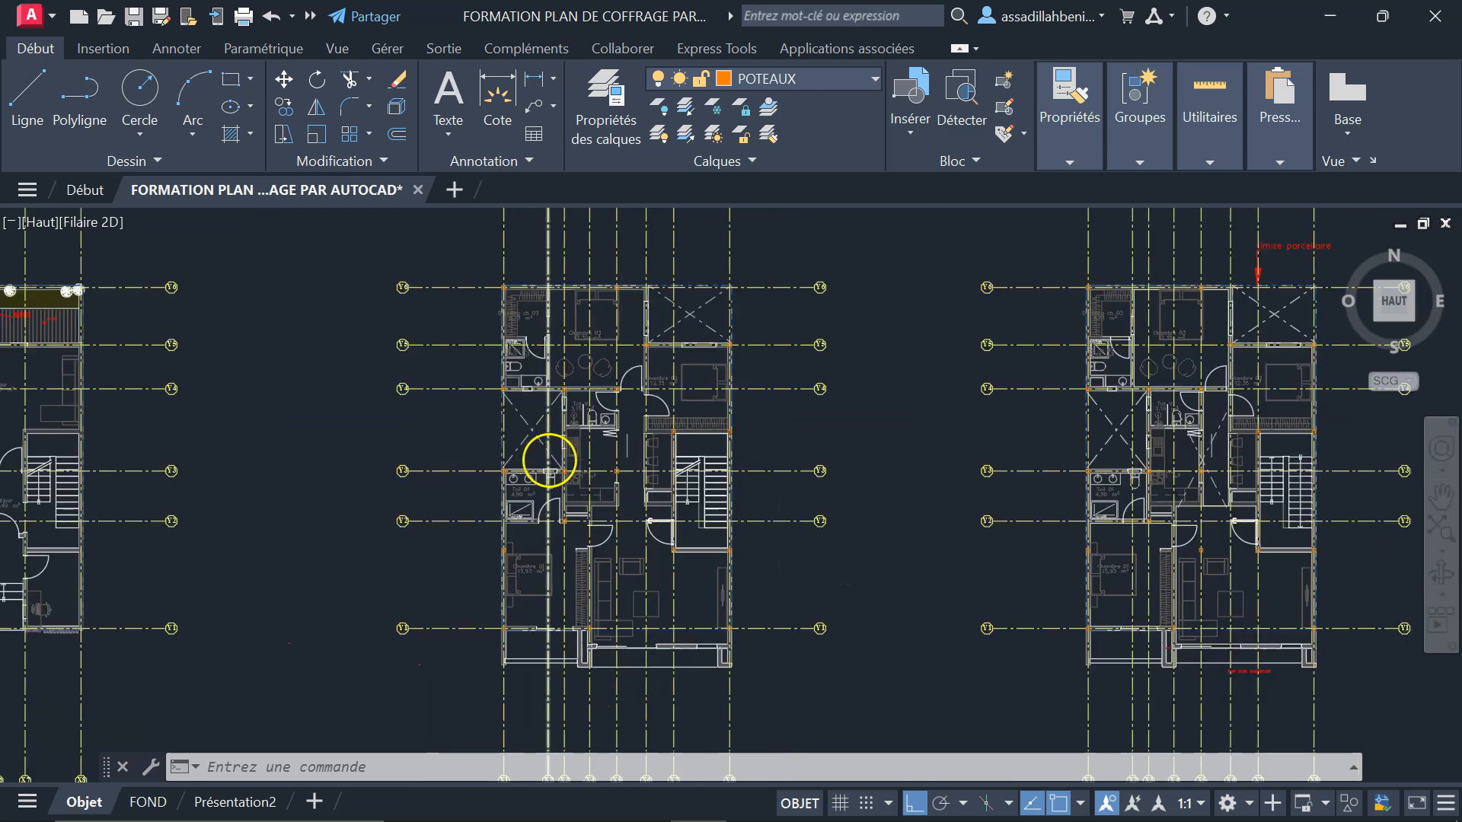
pyautogui.scroll(6, 550, 460)
pyautogui.scroll(-4, 574, 446)
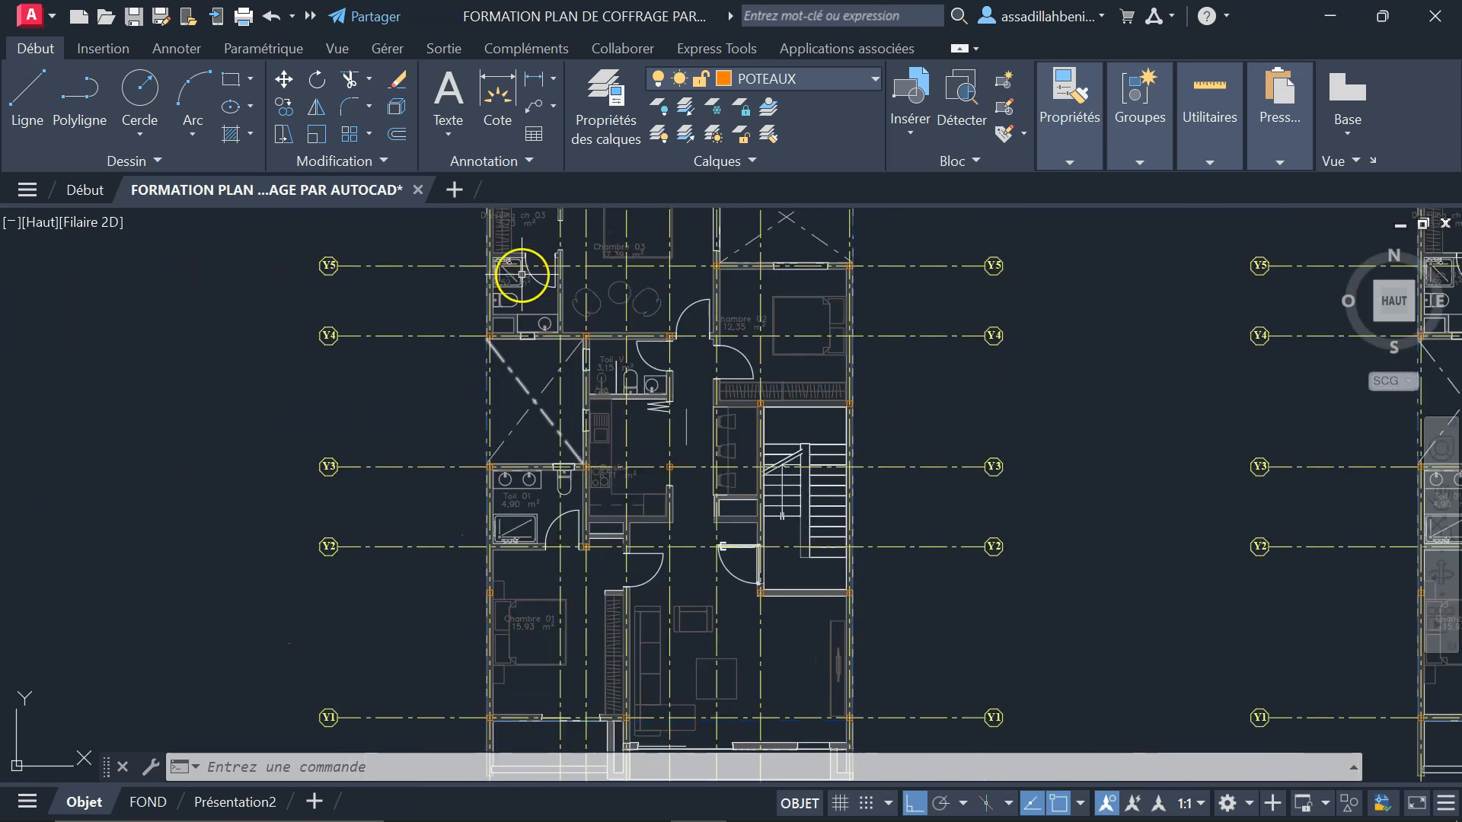
pyautogui.scroll(-2, 526, 574)
pyautogui.scroll(10, 474, 327)
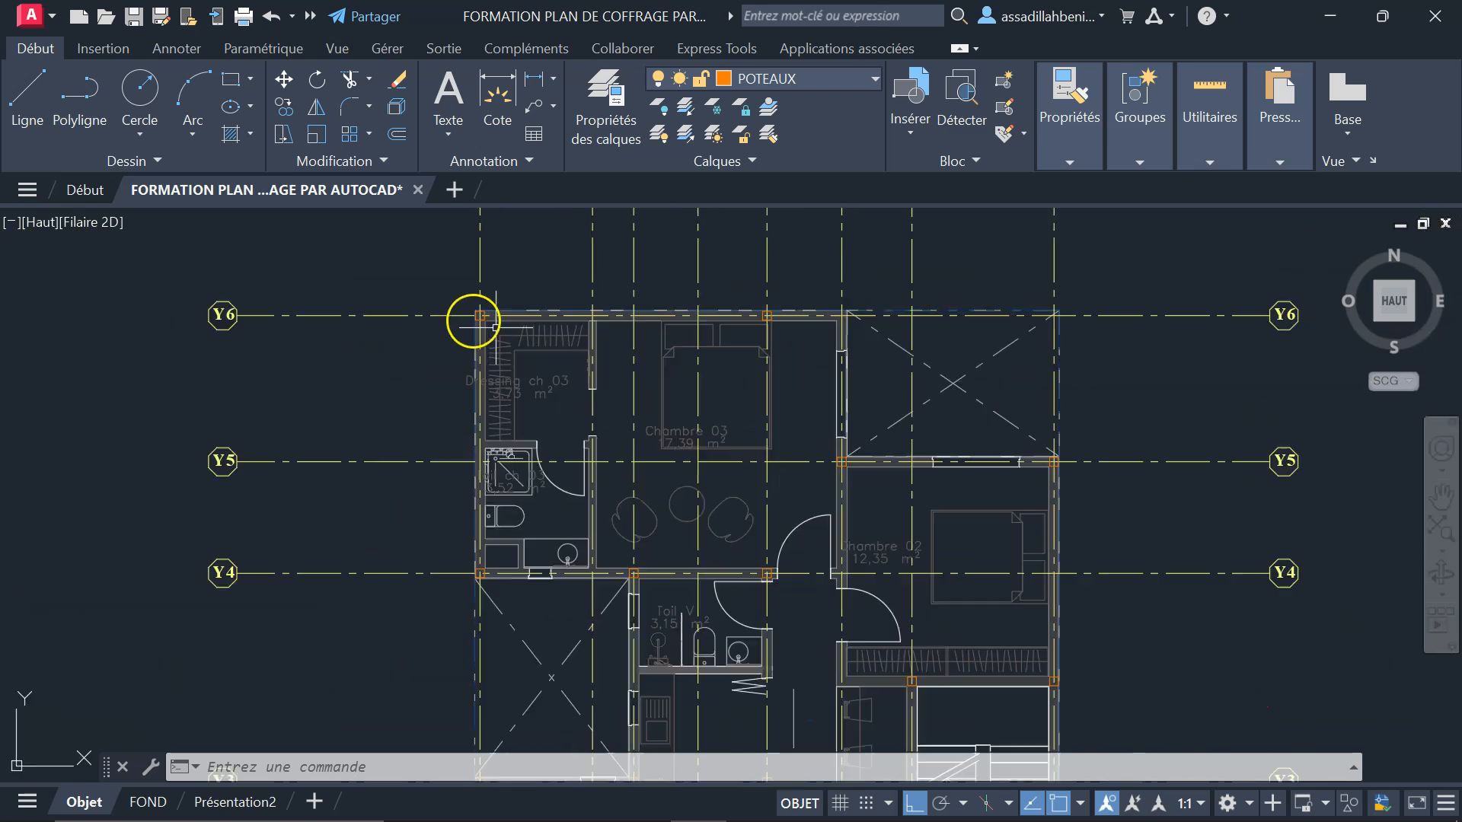
pyautogui.click(627, 359)
pyautogui.scroll(-2, 373, 376)
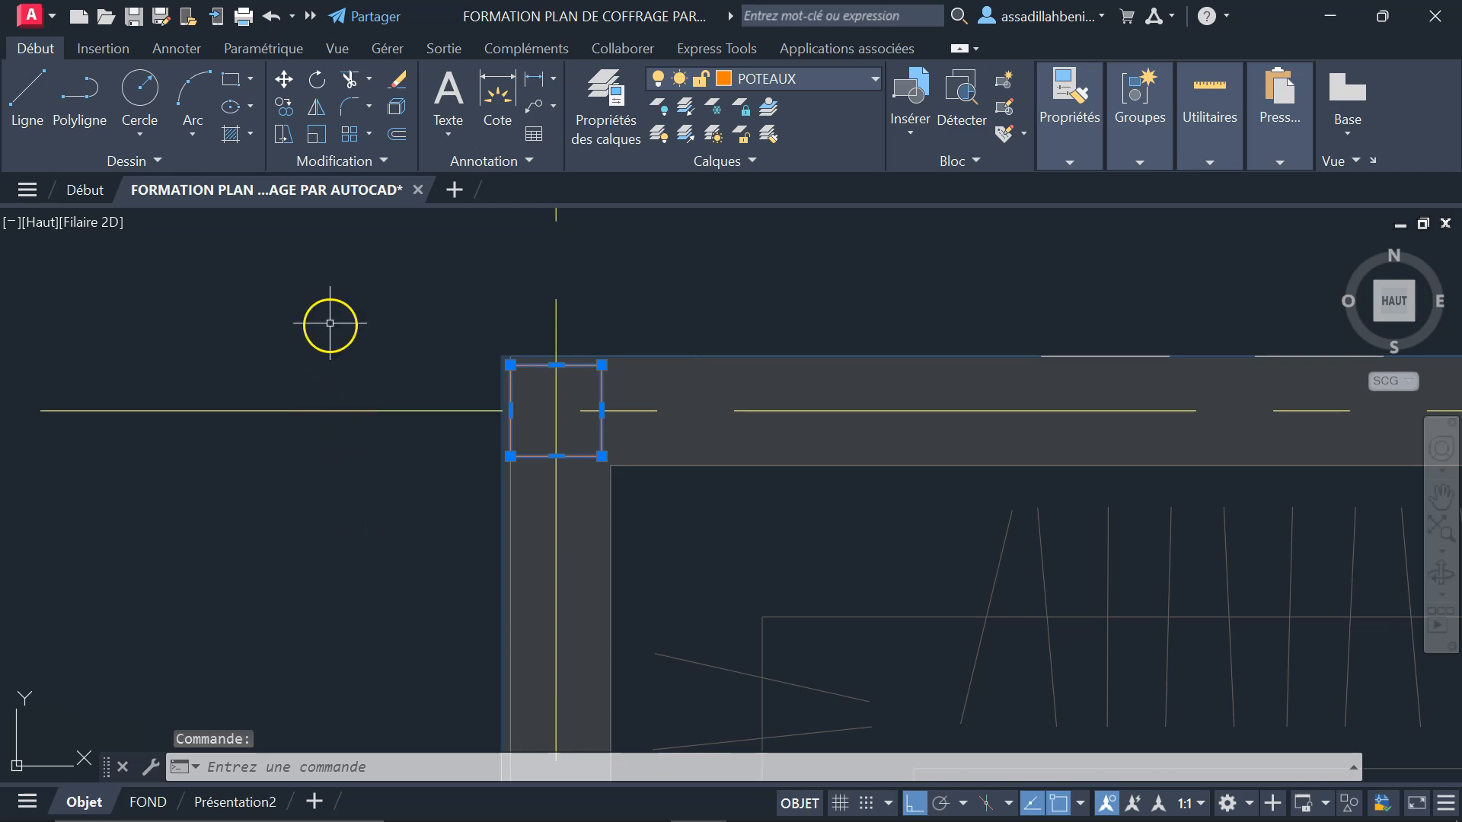
pyautogui.rightClick(332, 328)
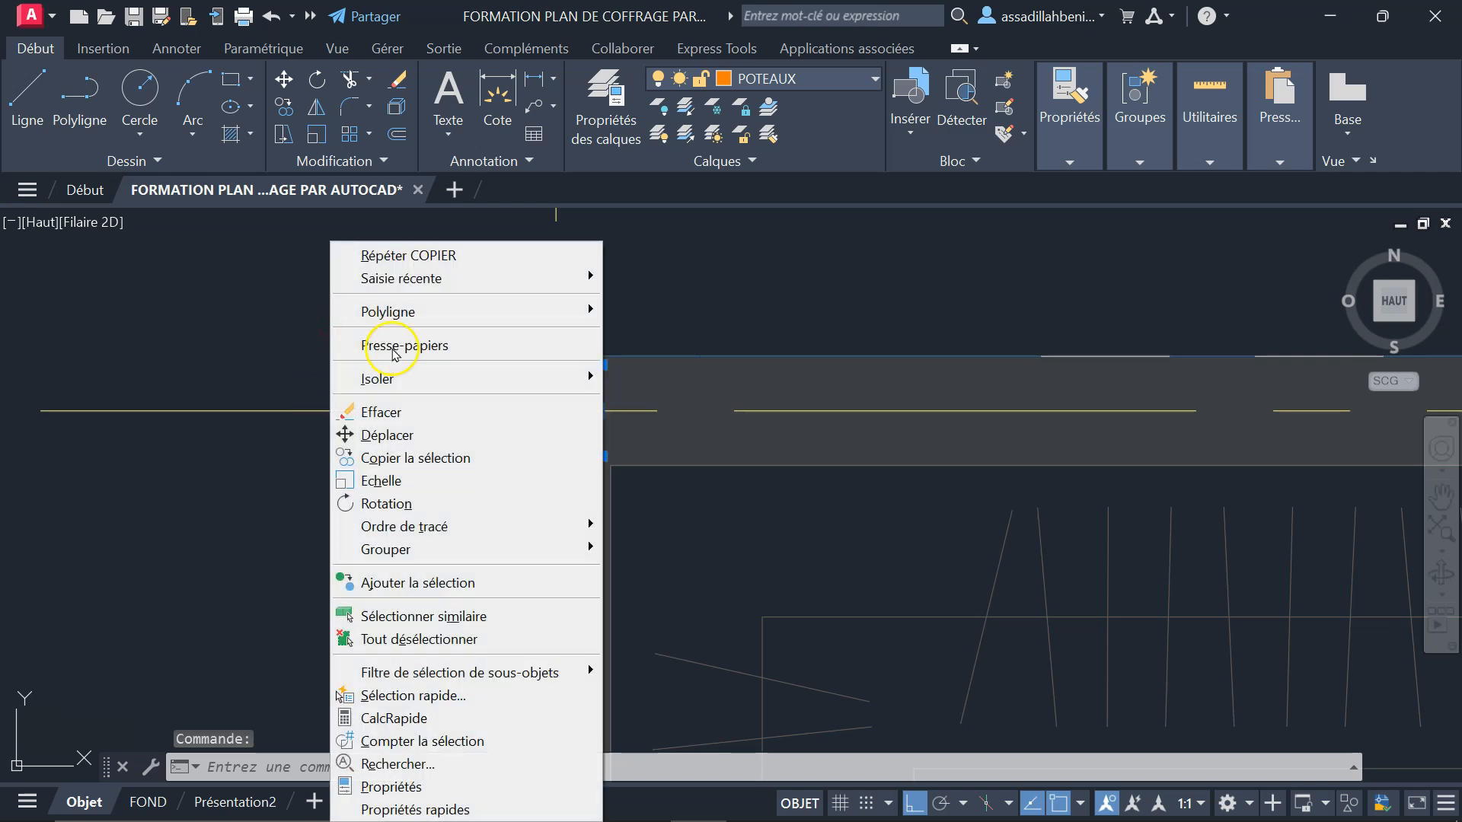
pyautogui.click(479, 612)
pyautogui.scroll(-8, 404, 415)
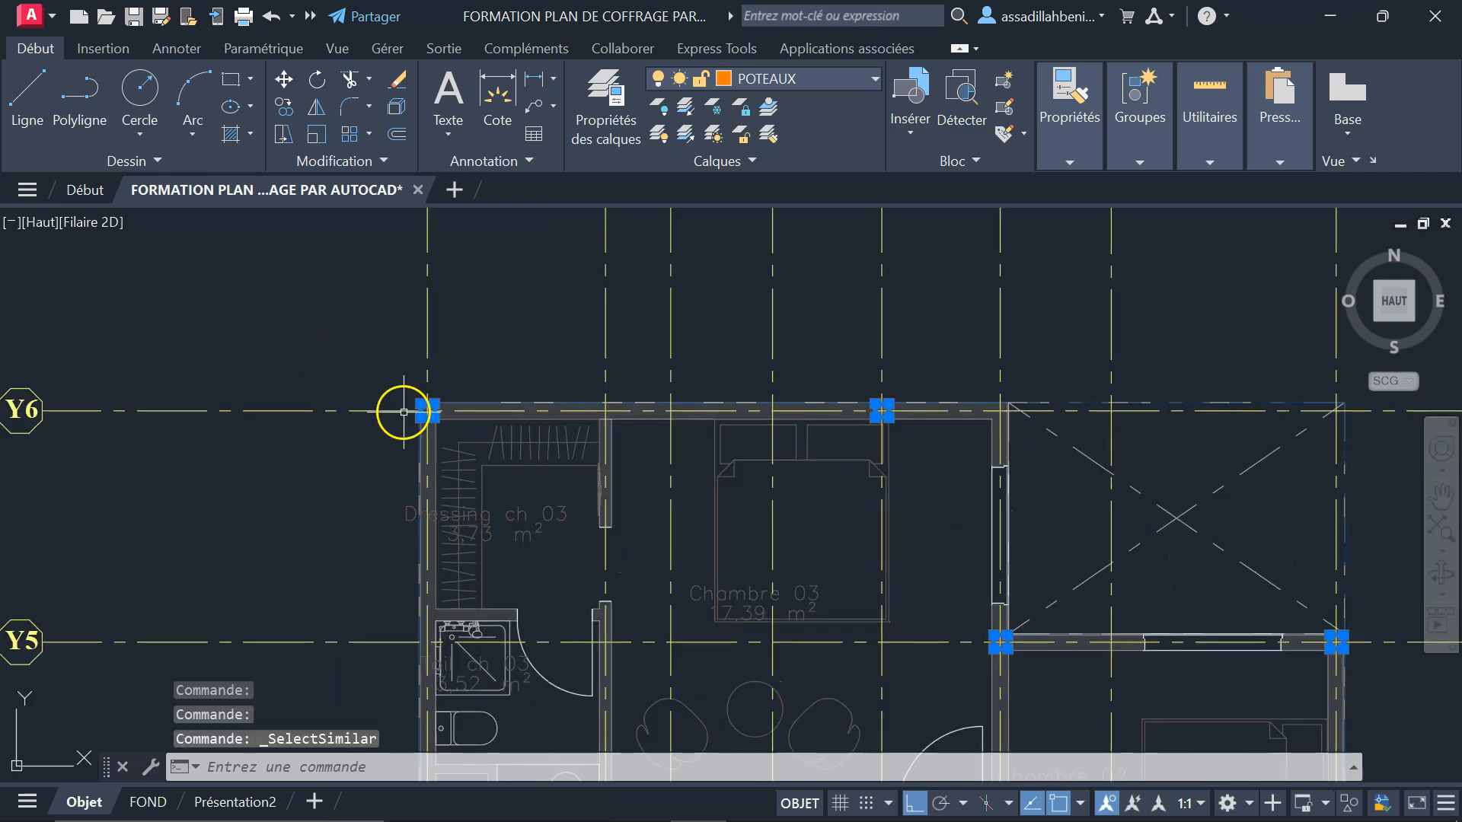
# - Deselect the columns of the other two floor plans and the three isolated columns outside the plans, keeping only this floor's columns selected
pyautogui.scroll(-8, 402, 427)
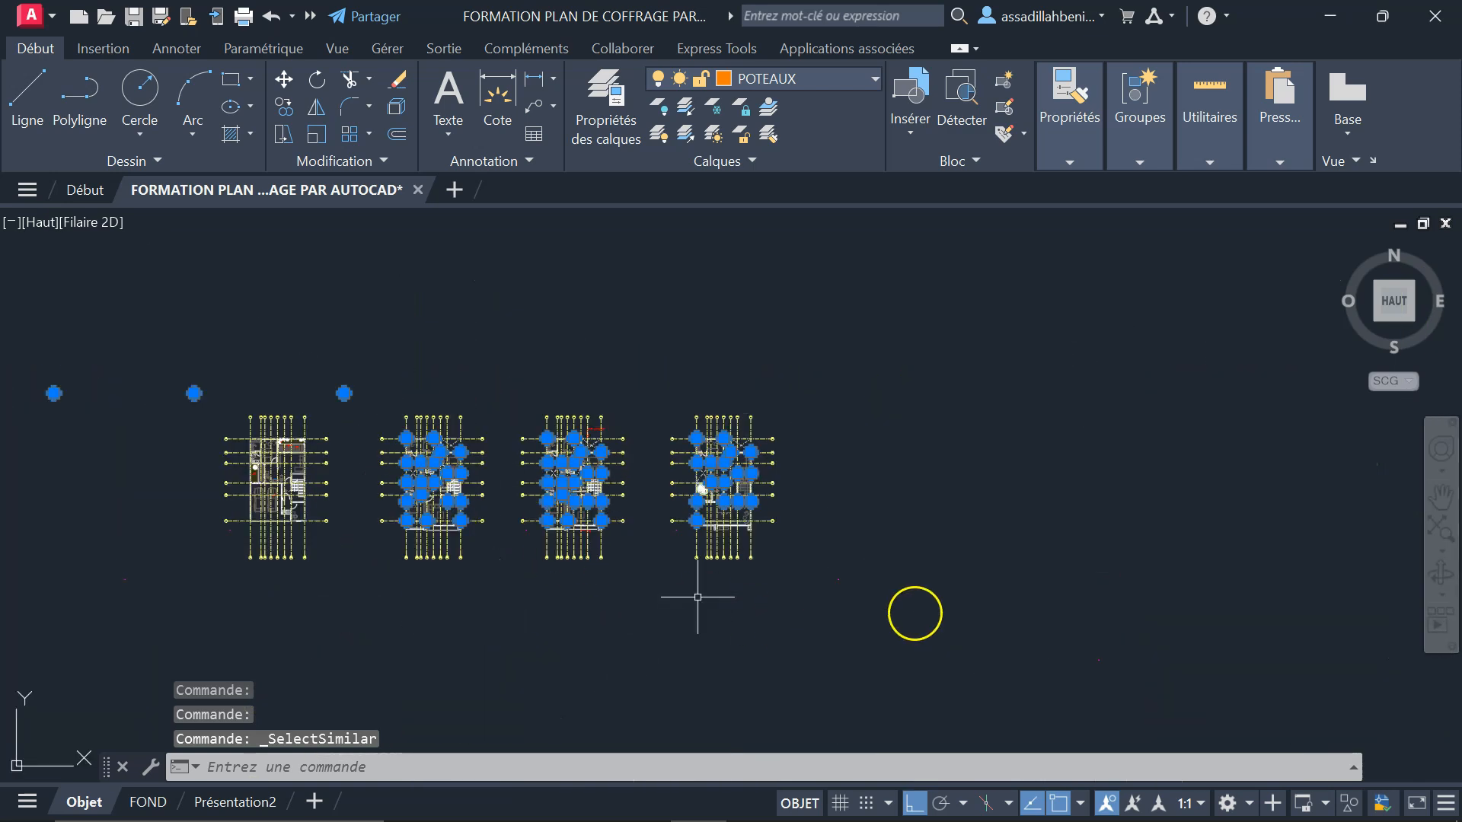
pyautogui.keyDown('shift'); pyautogui.click(906, 632); pyautogui.keyUp('shift')
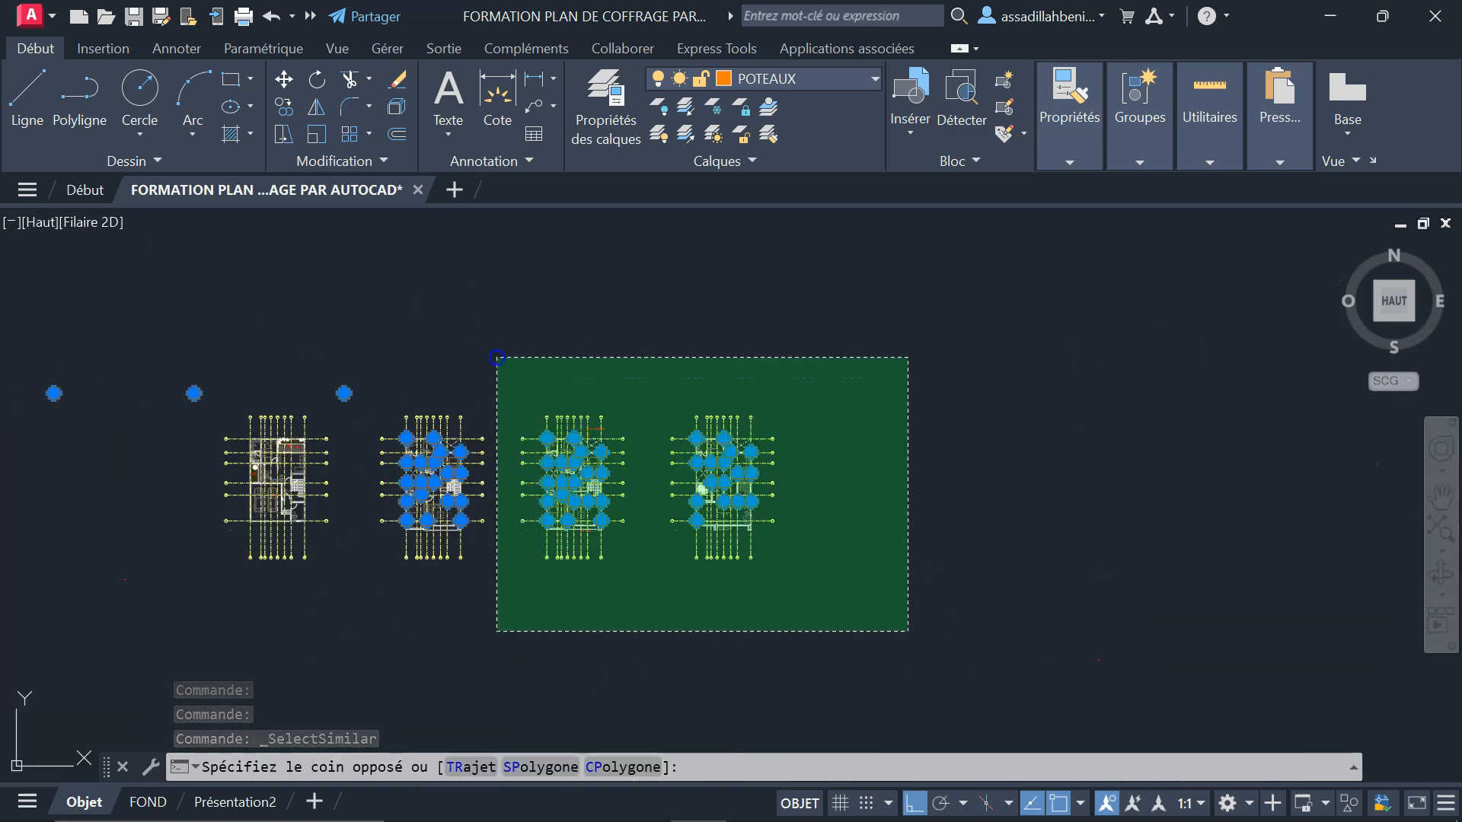
pyautogui.keyDown('shift'); pyautogui.click(497, 358); pyautogui.keyUp('shift')
pyautogui.click(379, 403)
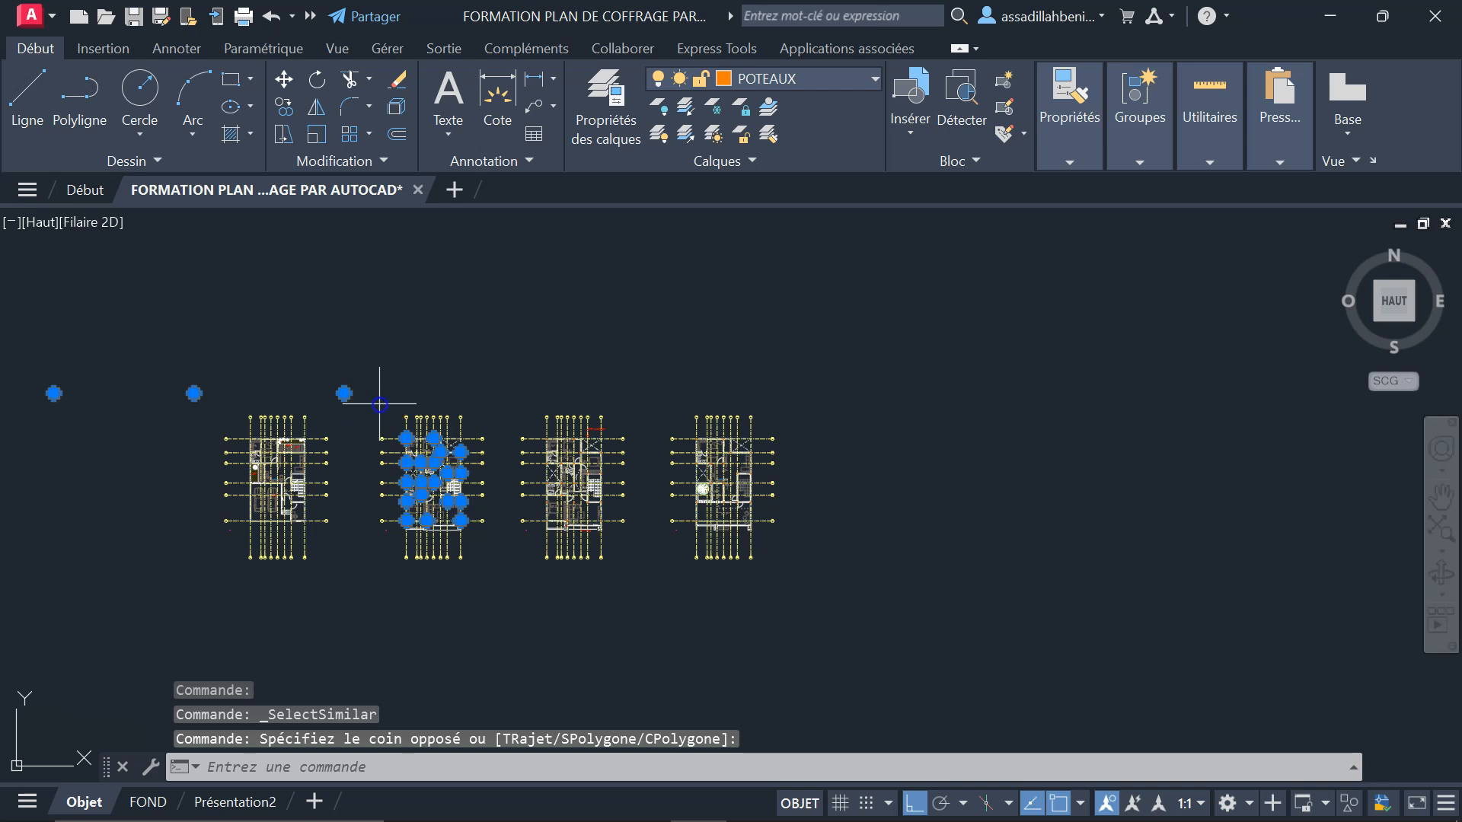
pyautogui.keyDown('shift'); pyautogui.click(39, 350); pyautogui.keyUp('shift')
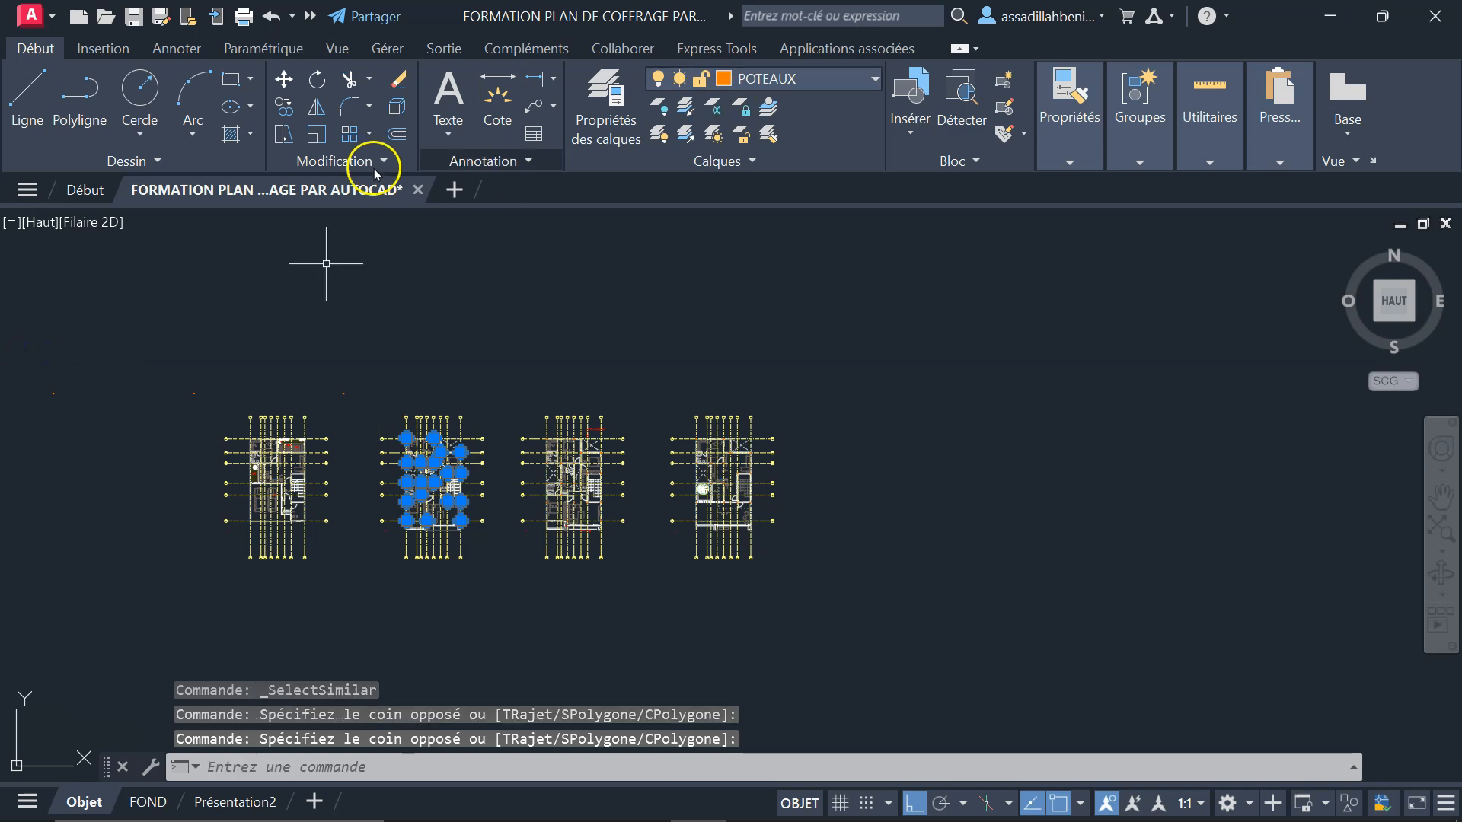
# - Copy the selected columns from the X1–Y6 axis intersection to the matching intersection of the adjacent garage-level plan
pyautogui.click(286, 106)
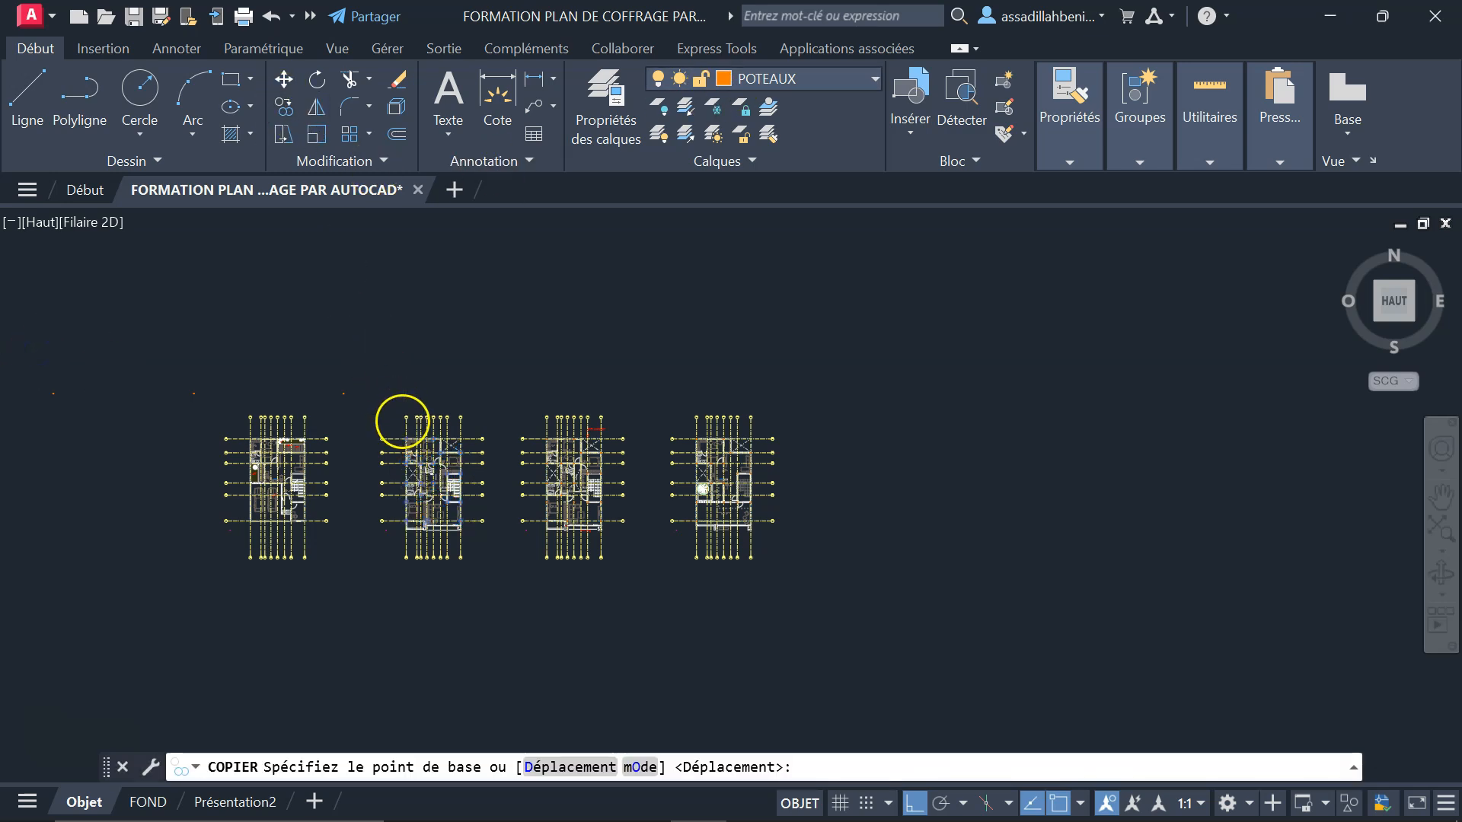
pyautogui.scroll(10, 402, 430)
pyautogui.scroll(8, 455, 544)
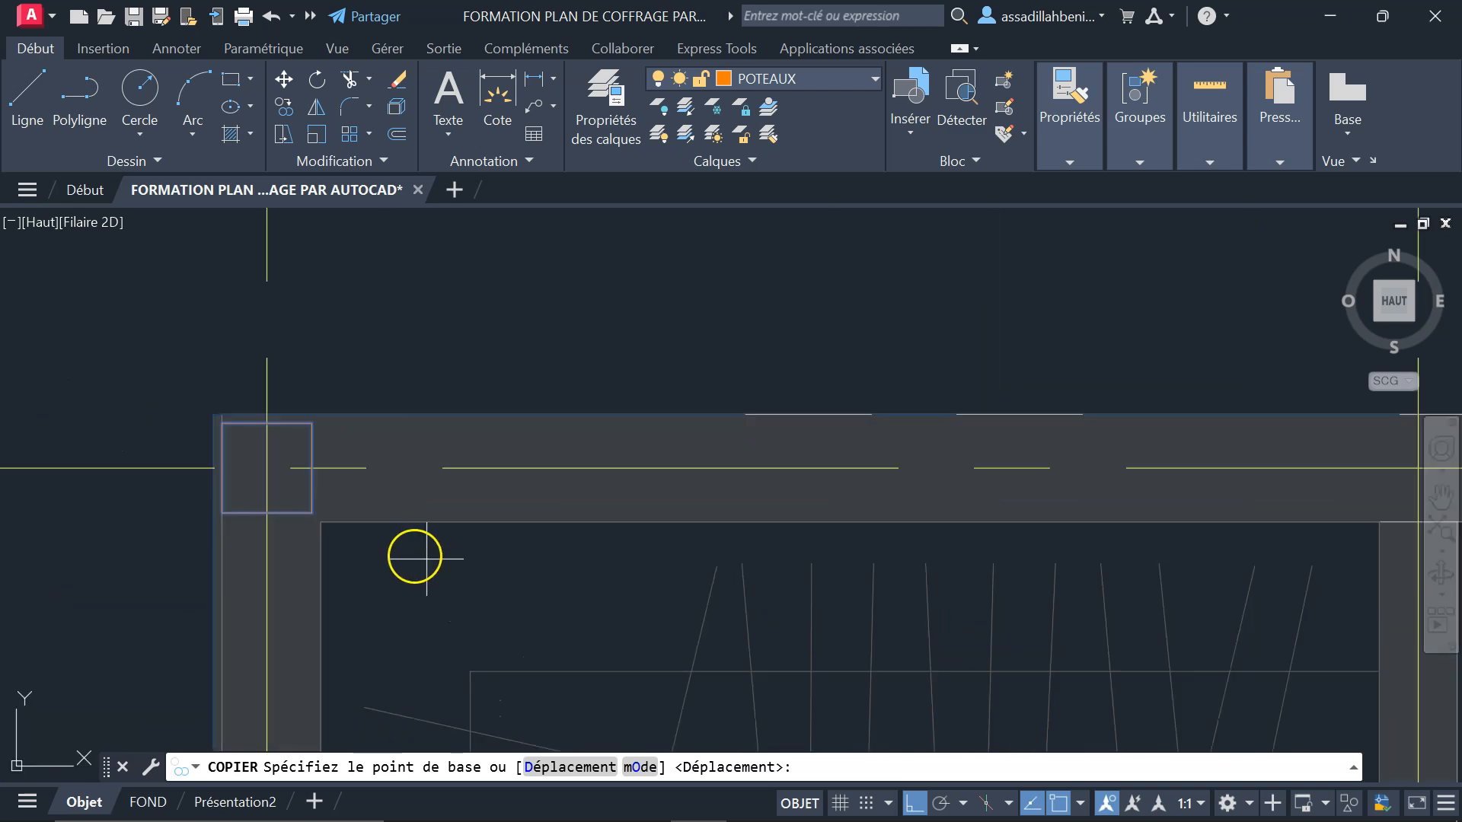
pyautogui.click(266, 467)
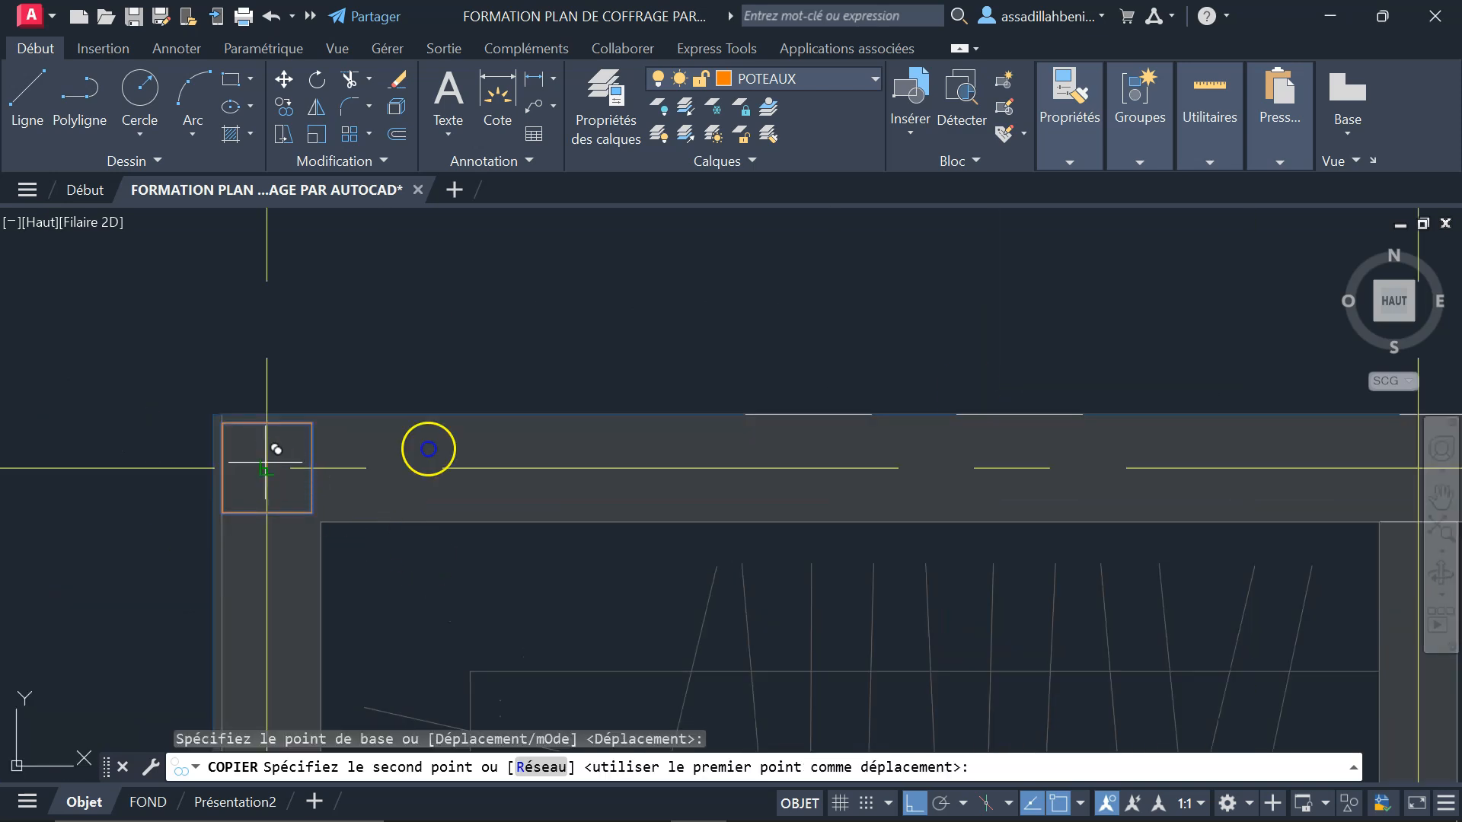
pyautogui.scroll(-10, 988, 401)
pyautogui.scroll(8, 609, 408)
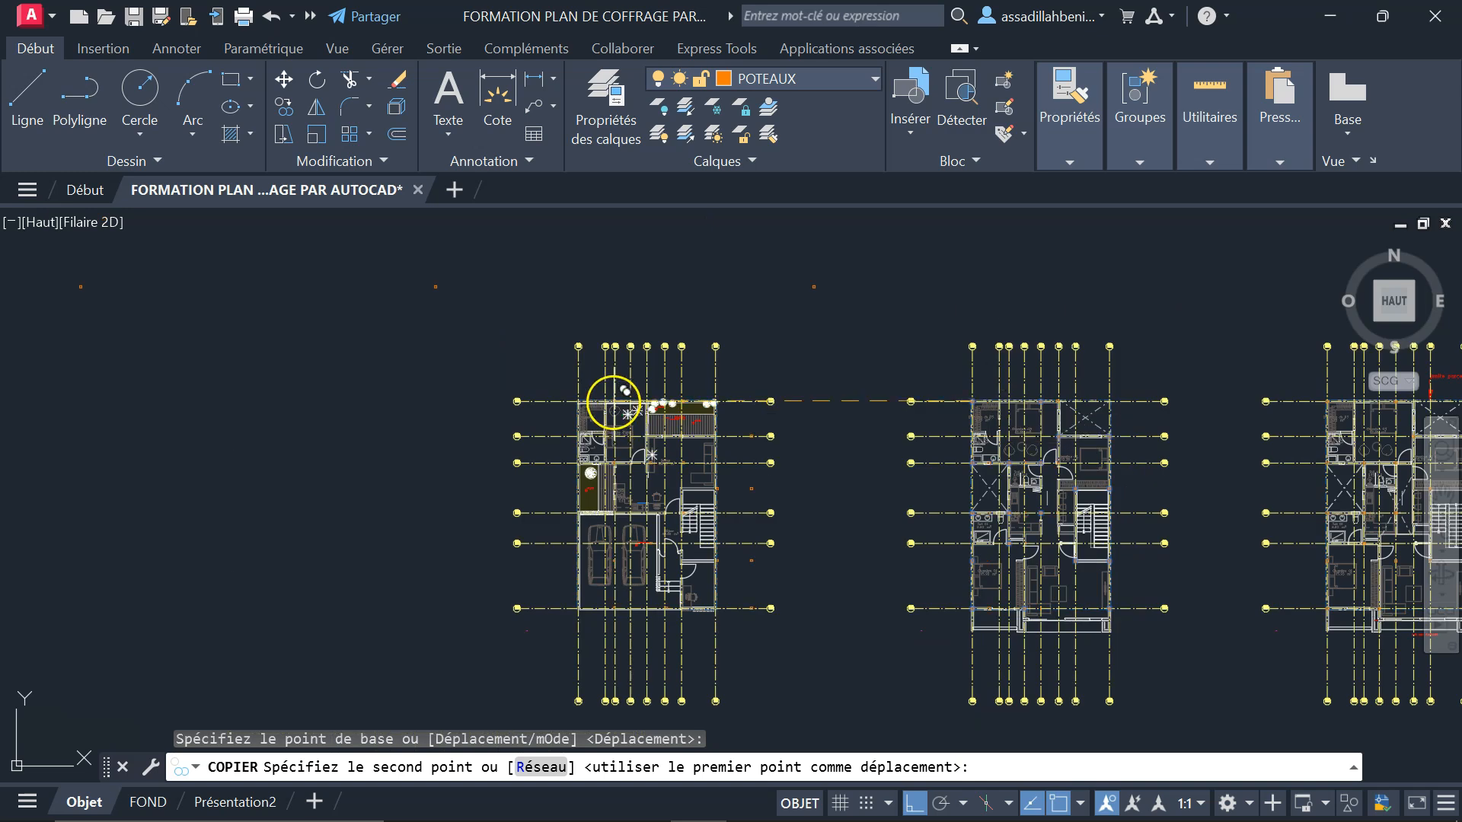
pyautogui.scroll(4, 490, 393)
pyautogui.scroll(2, 490, 393)
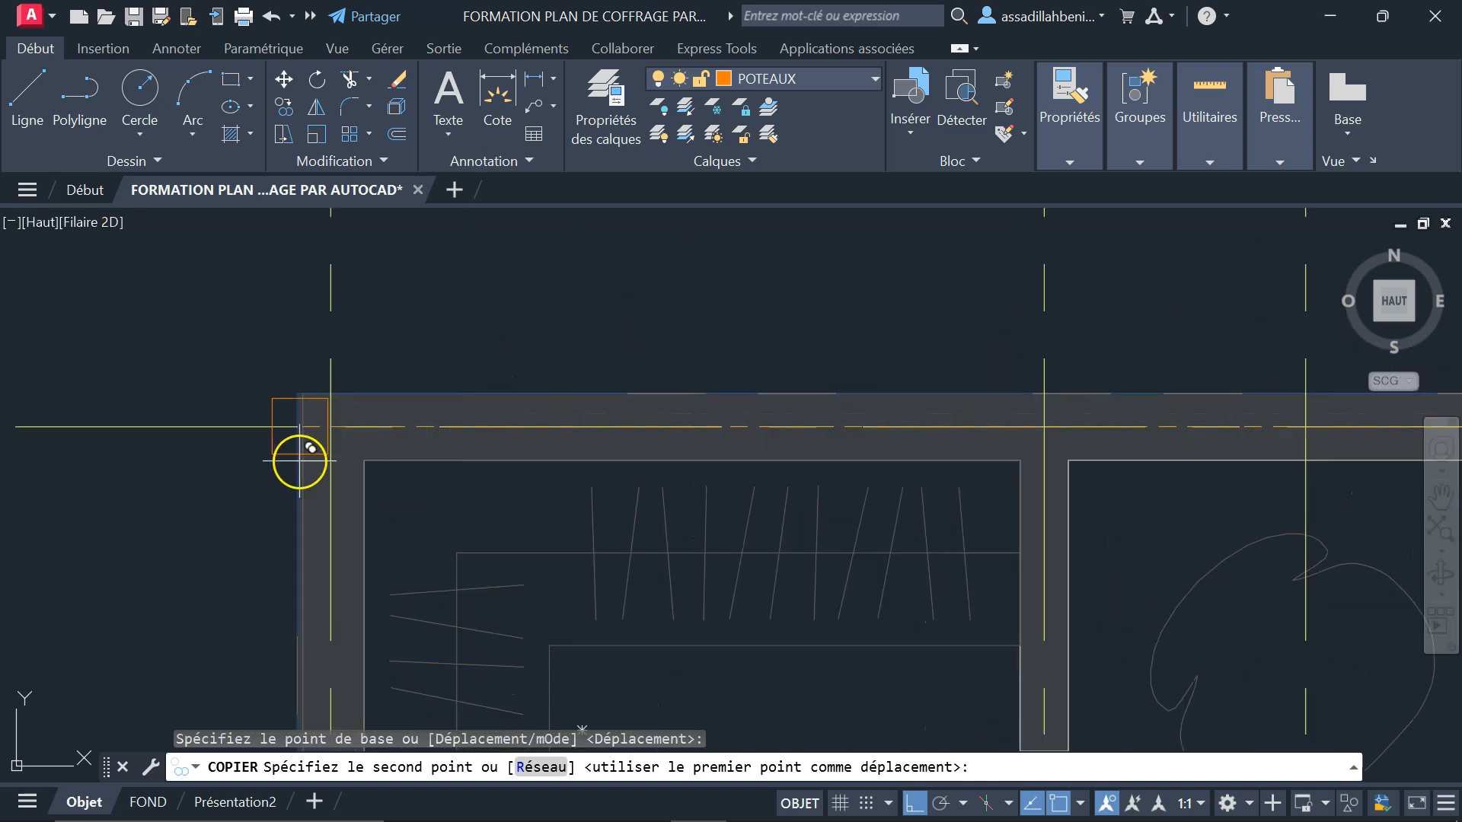
pyautogui.click(330, 428)
pyautogui.scroll(-6, 379, 380)
pyautogui.press('Escape')
pyautogui.scroll(-4, 377, 394)
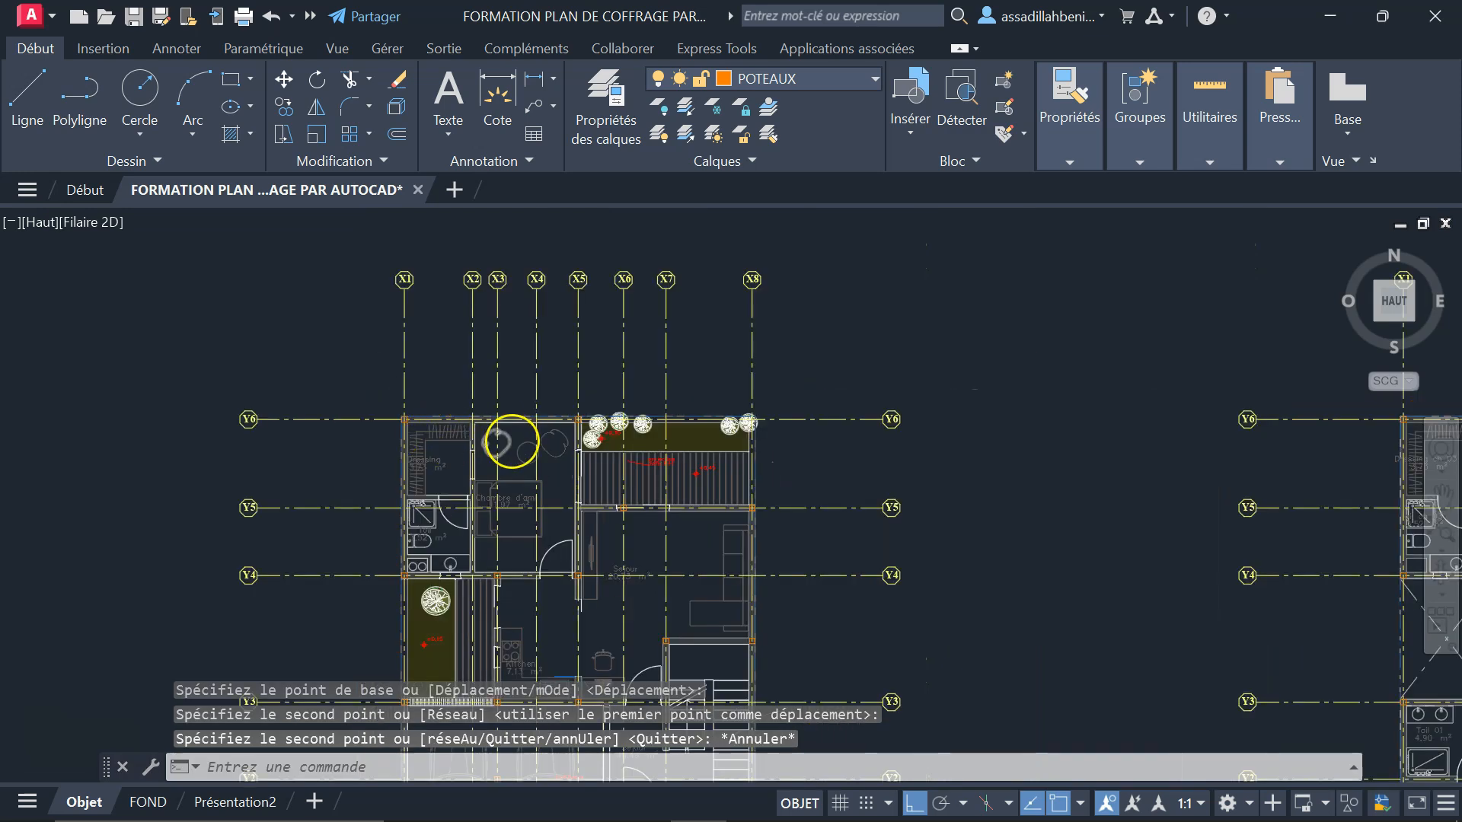
# - Inspect the copied columns against the guest bedroom, terrace and living-room walls between axes Y6 and Y4, including the opening on axis Y5
pyautogui.scroll(-2, 533, 464)
pyautogui.scroll(4, 555, 490)
pyautogui.scroll(-2, 564, 496)
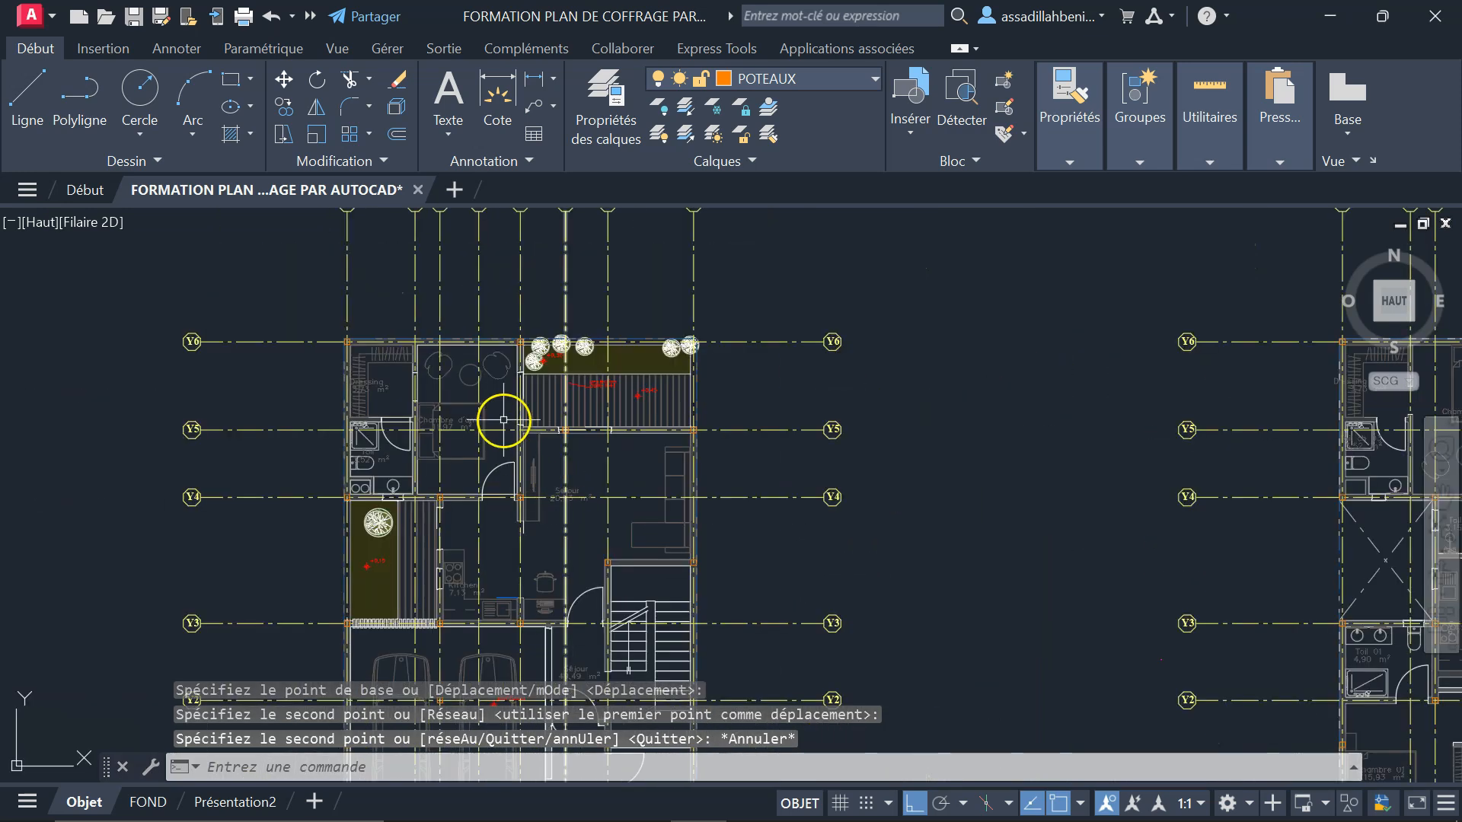
pyautogui.scroll(4, 503, 420)
pyautogui.scroll(-2, 627, 404)
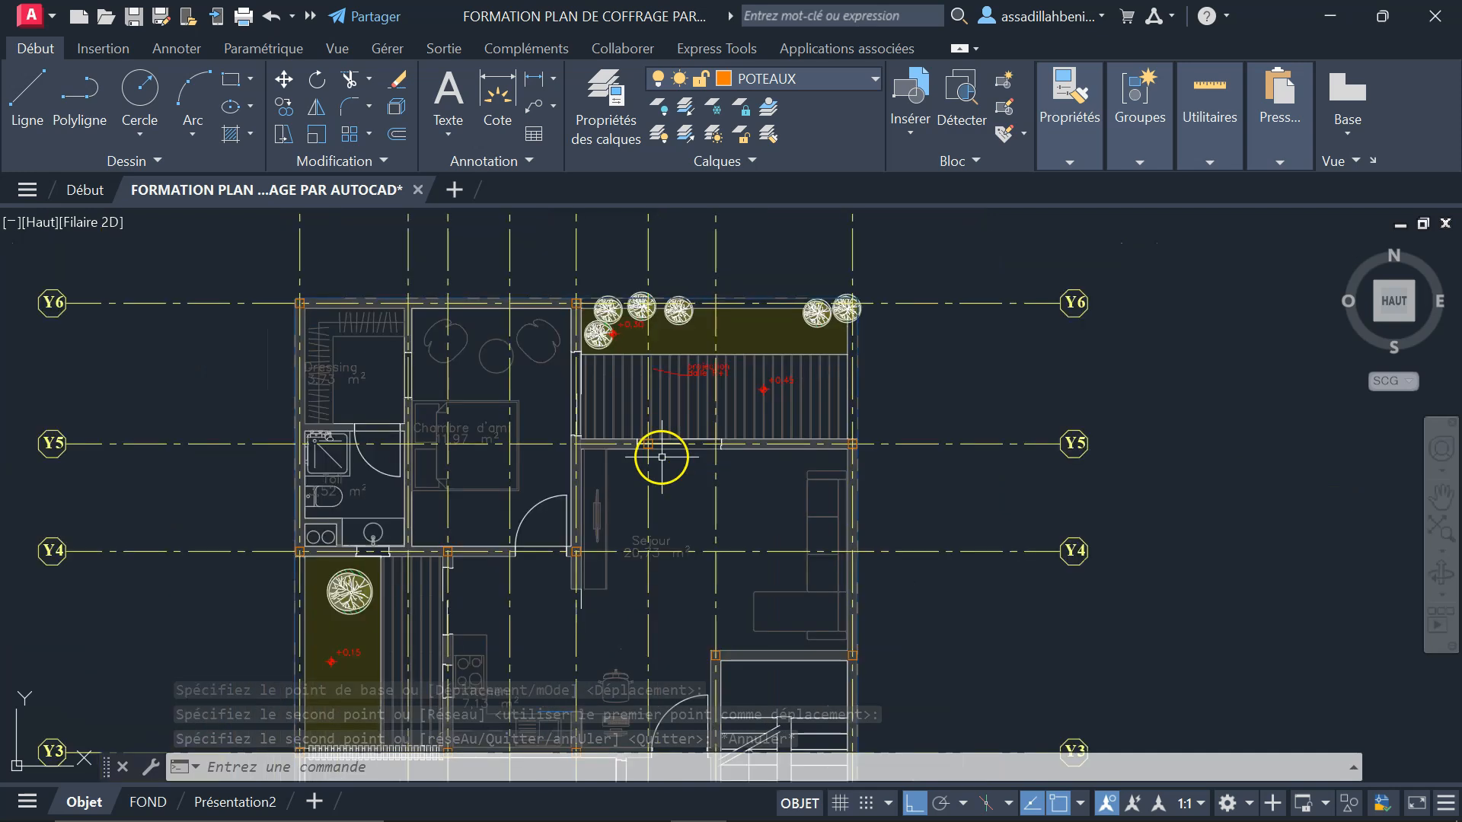
pyautogui.scroll(4, 662, 457)
pyautogui.scroll(4, 633, 424)
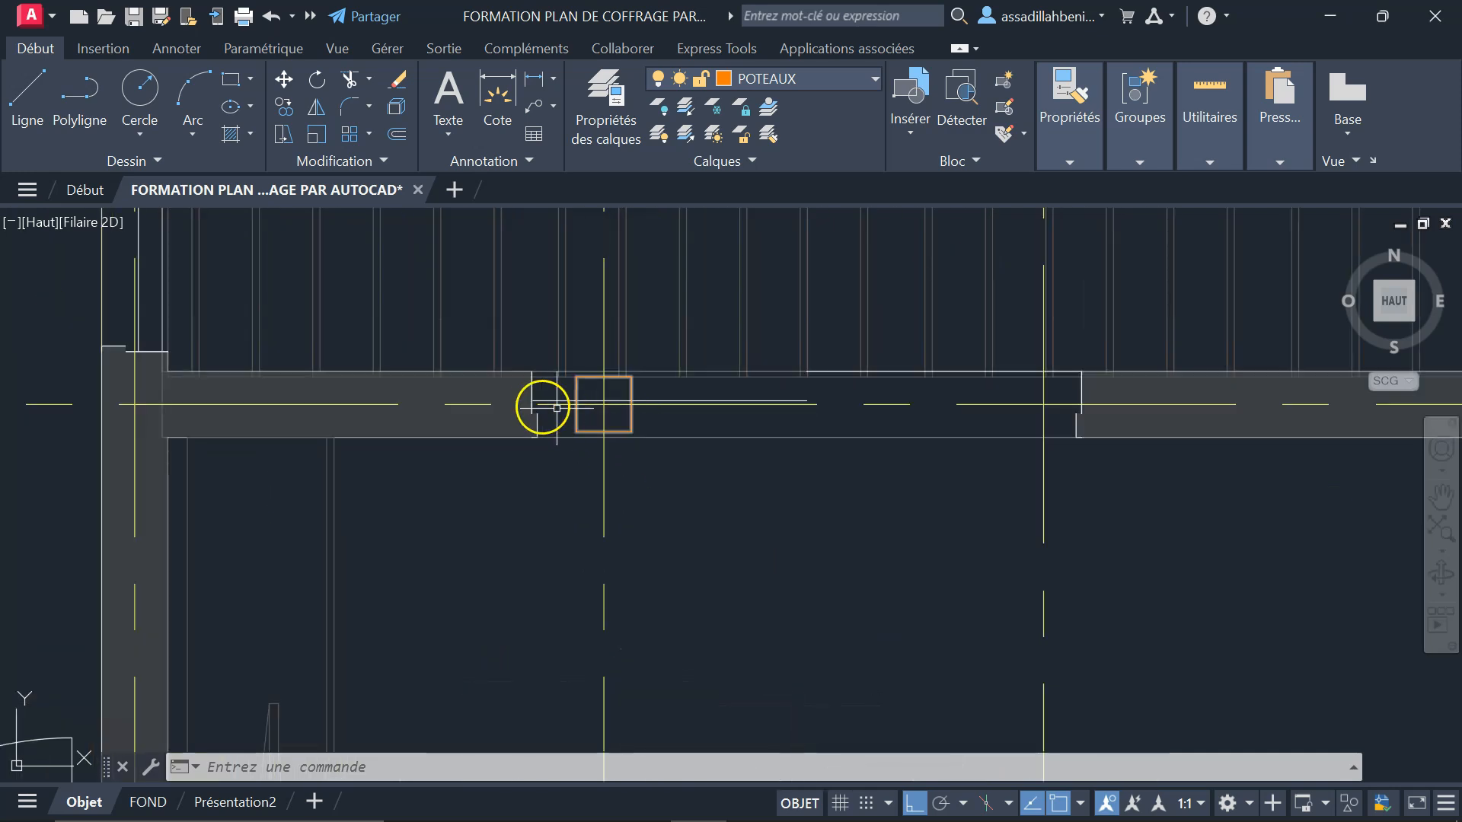
pyautogui.scroll(-2, 615, 442)
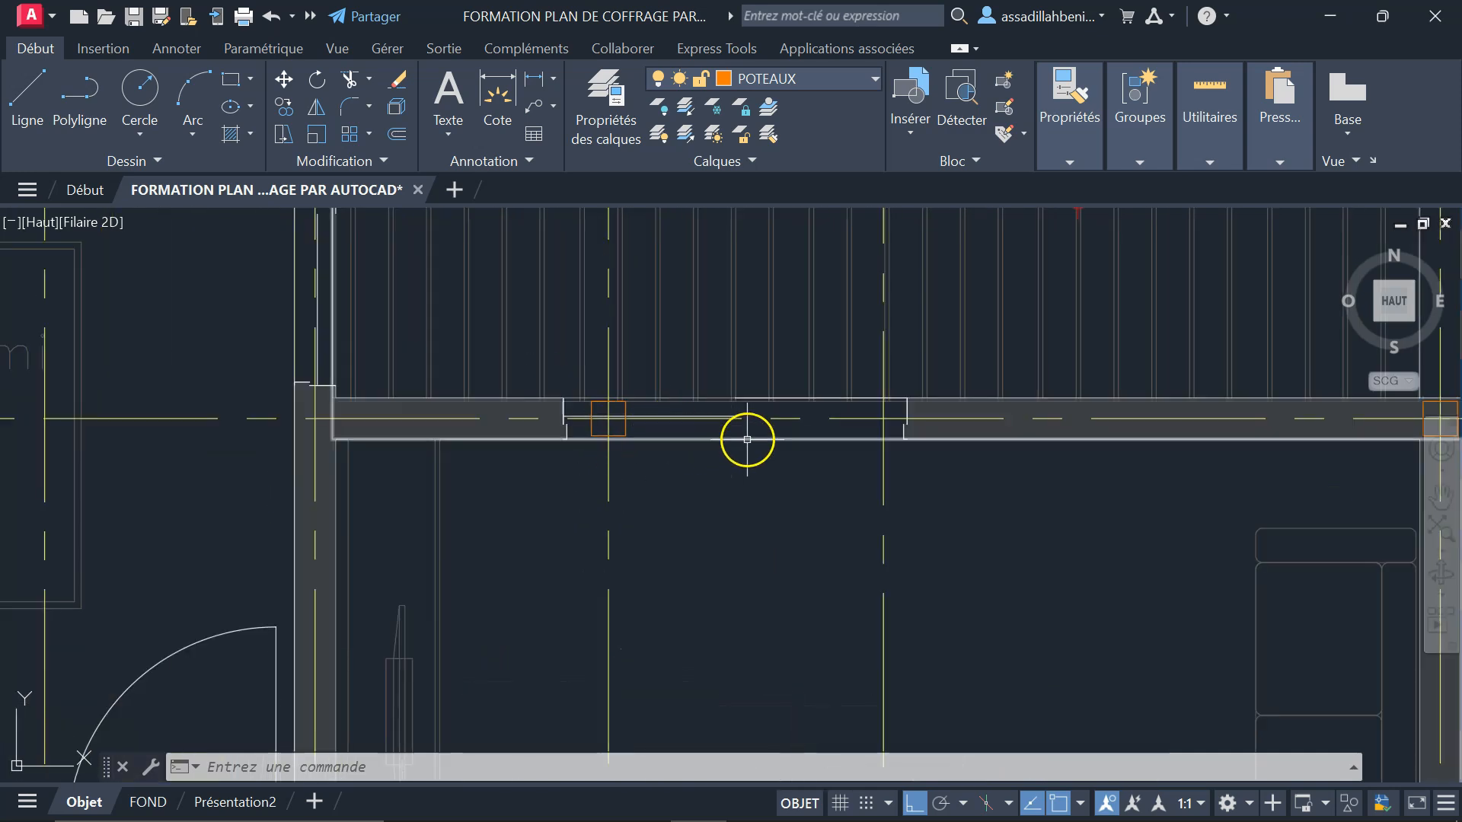
pyautogui.scroll(-7, 615, 449)
pyautogui.scroll(4, 626, 429)
pyautogui.scroll(-2, 627, 428)
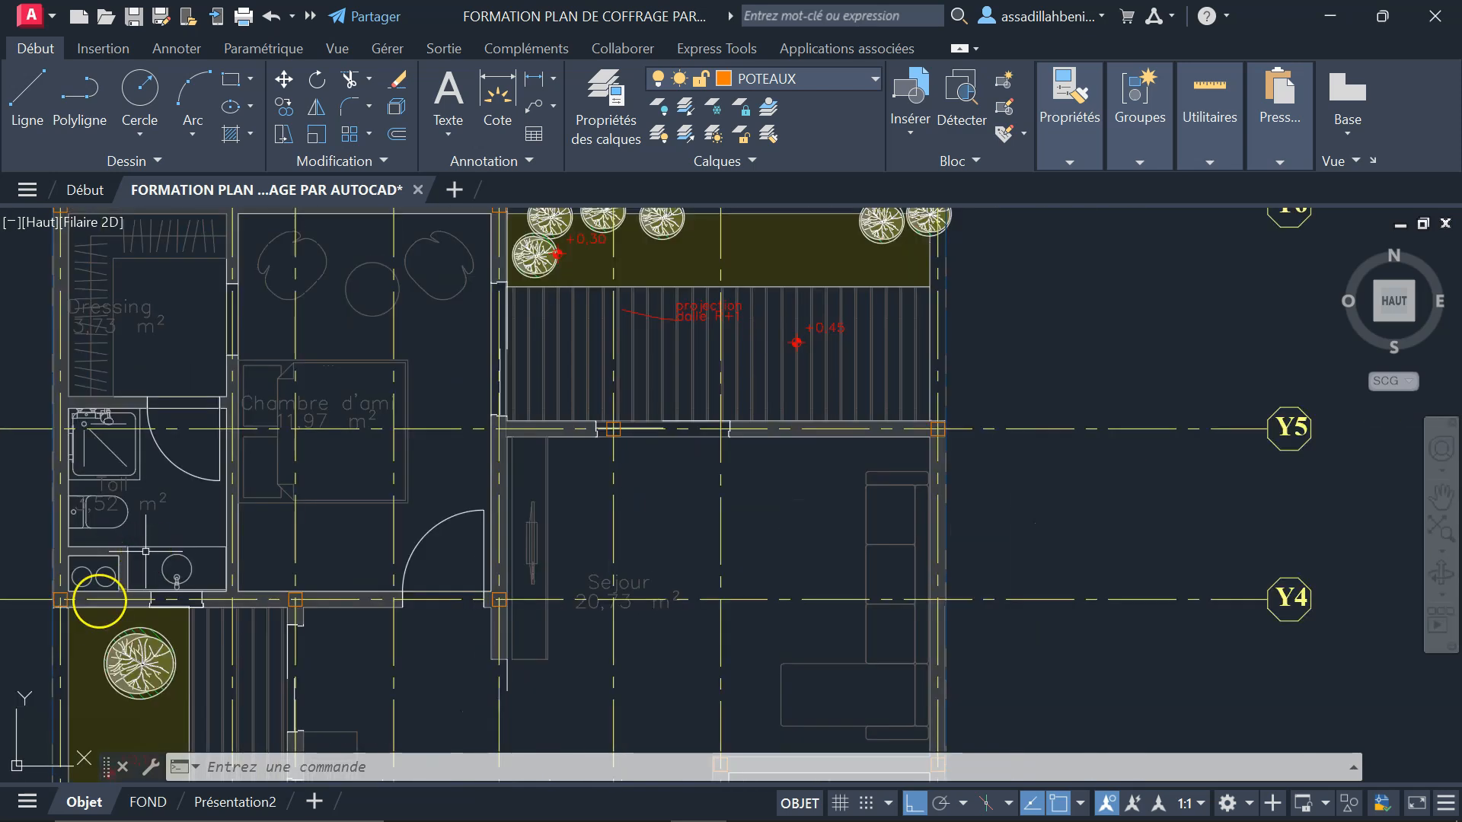
# - Examine the copied columns around the kitchen, stairwell and garage parking spaces from axis Y4 down to Y1
pyautogui.scroll(-6, 482, 503)
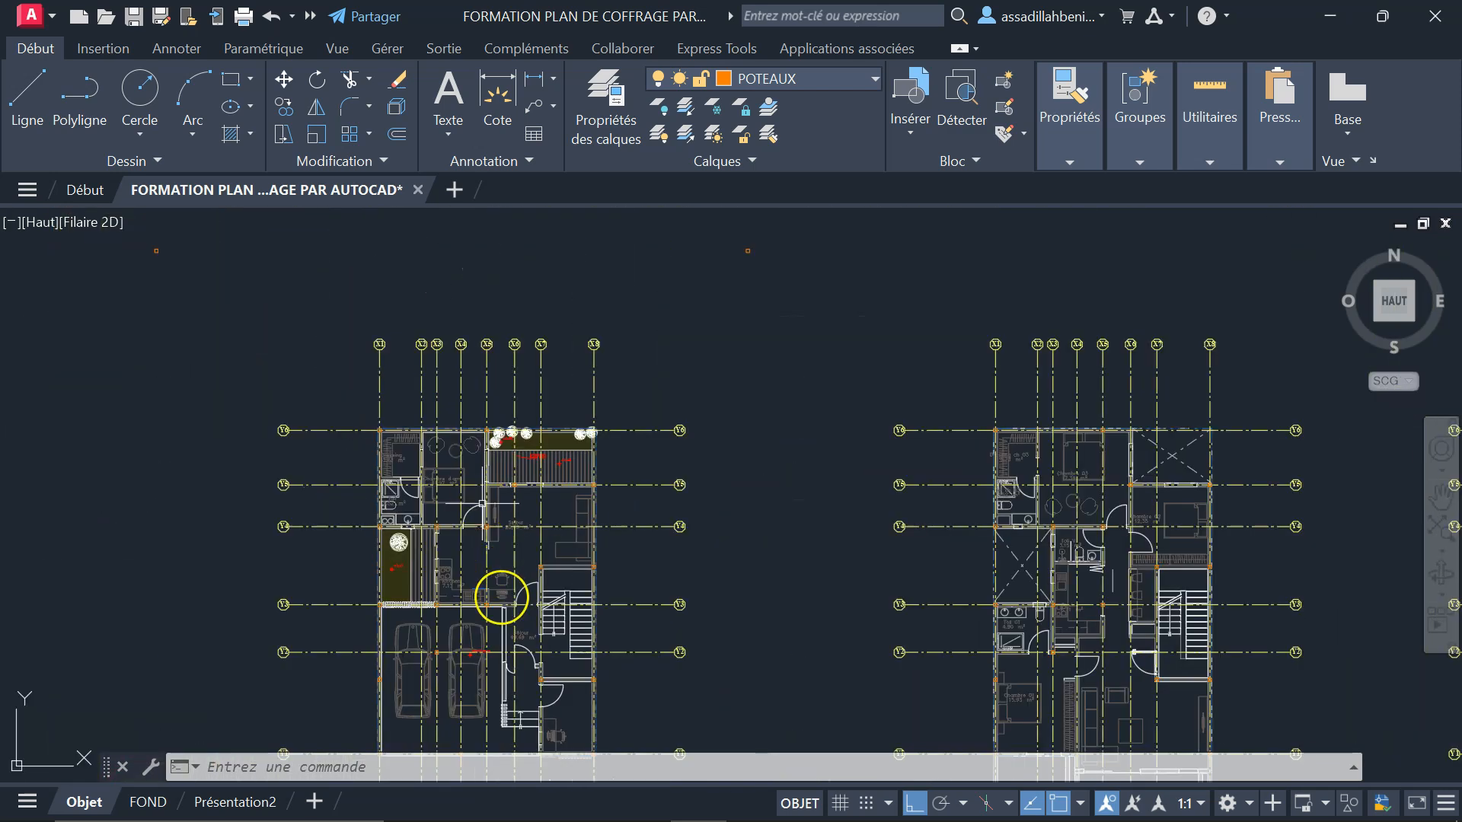
pyautogui.scroll(4, 501, 598)
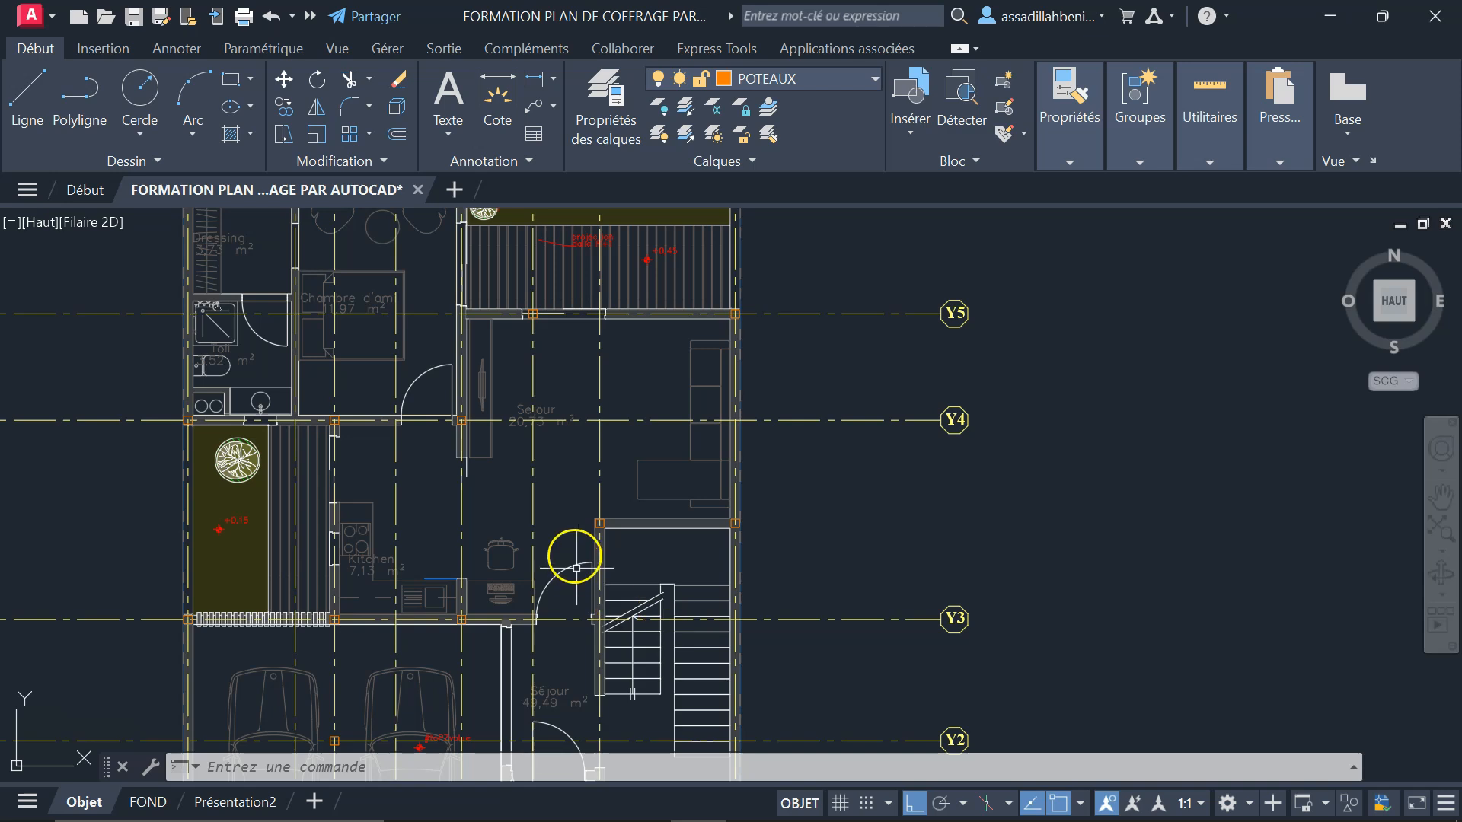
pyautogui.scroll(5, 329, 634)
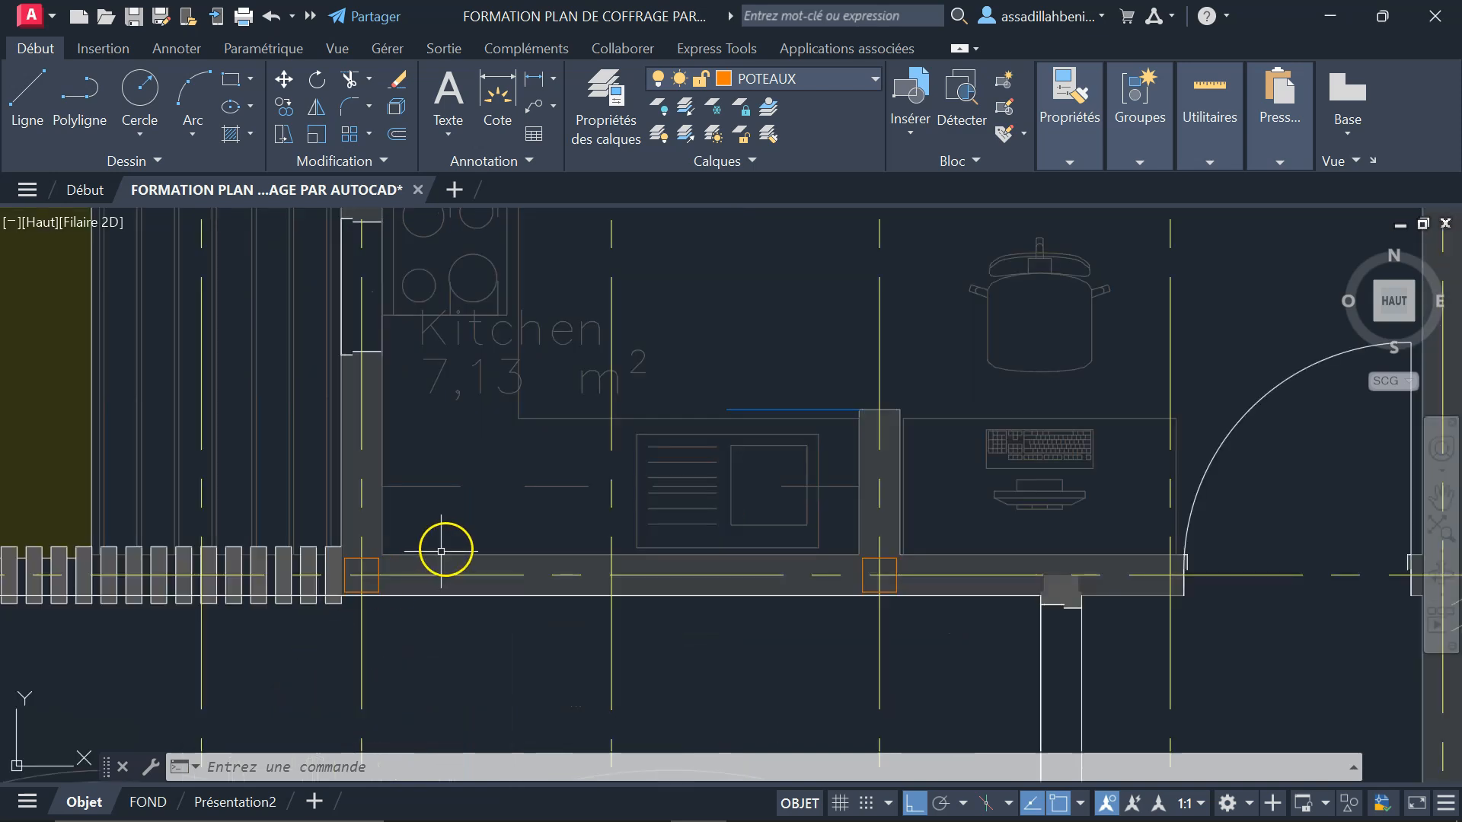
pyautogui.scroll(-5, 444, 555)
pyautogui.scroll(-3, 490, 540)
pyautogui.scroll(5, 487, 619)
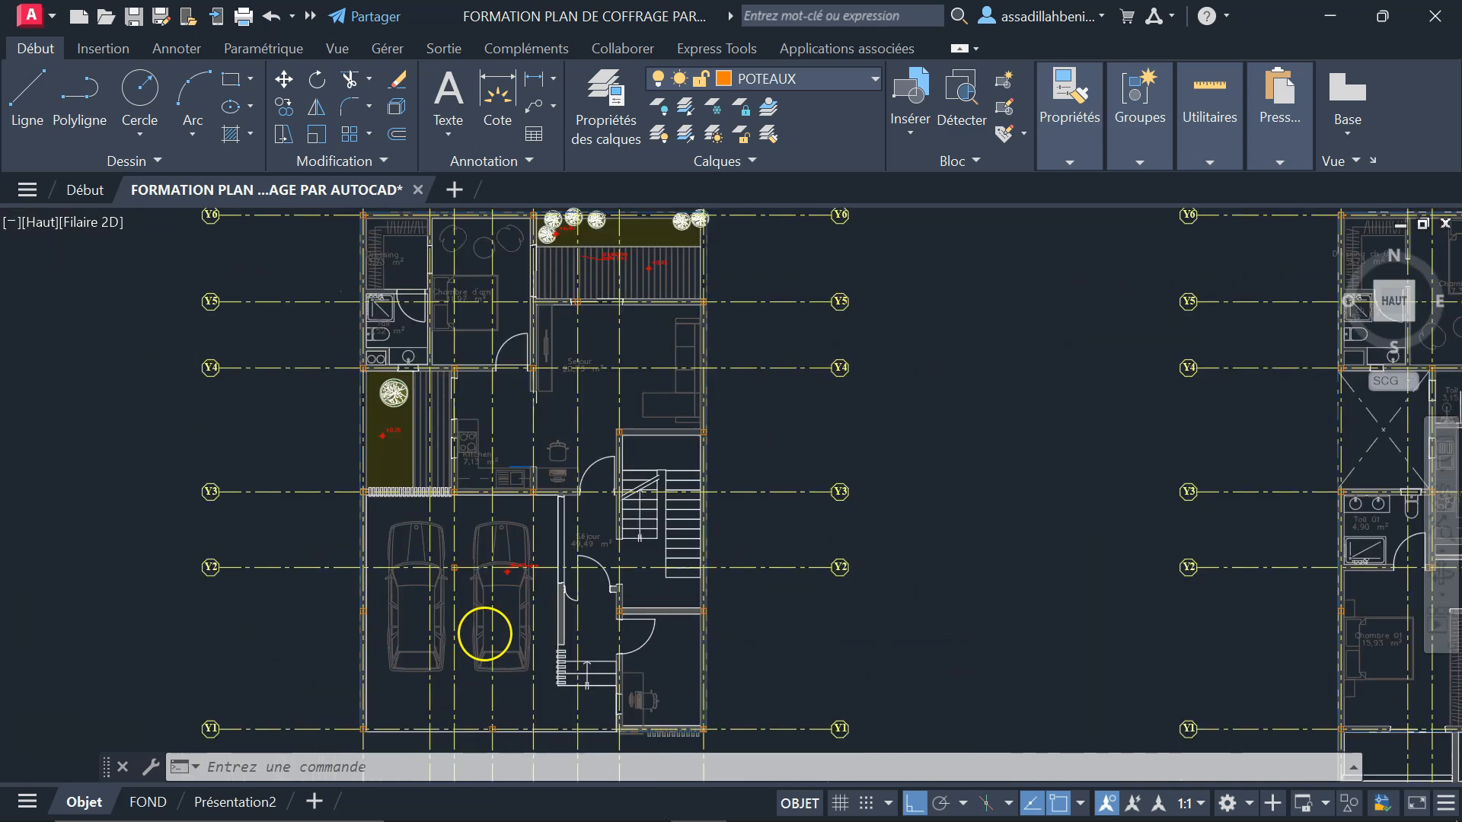
pyautogui.scroll(-3, 490, 473)
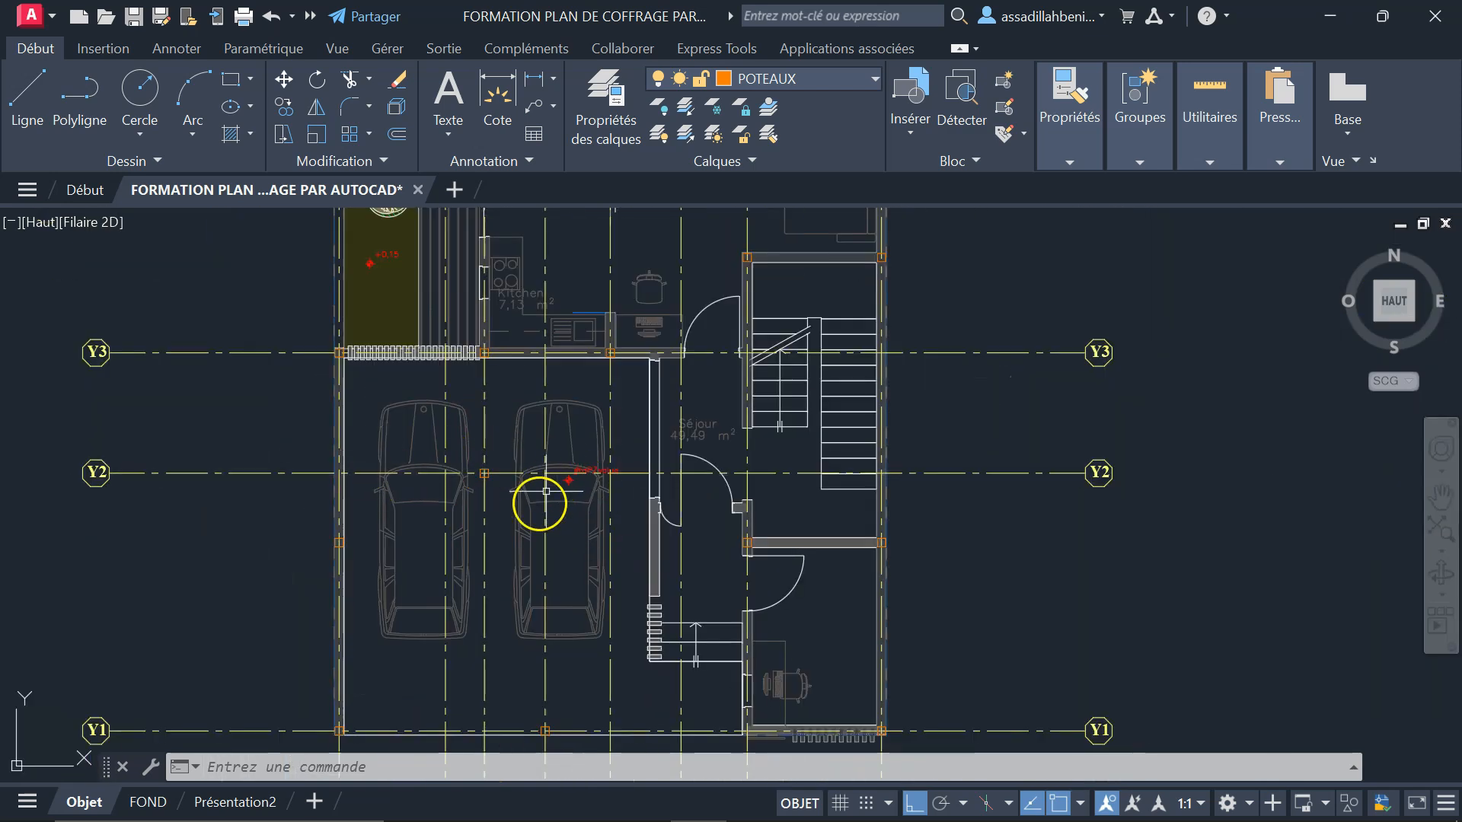
pyautogui.scroll(3, 491, 478)
pyautogui.scroll(-3, 488, 424)
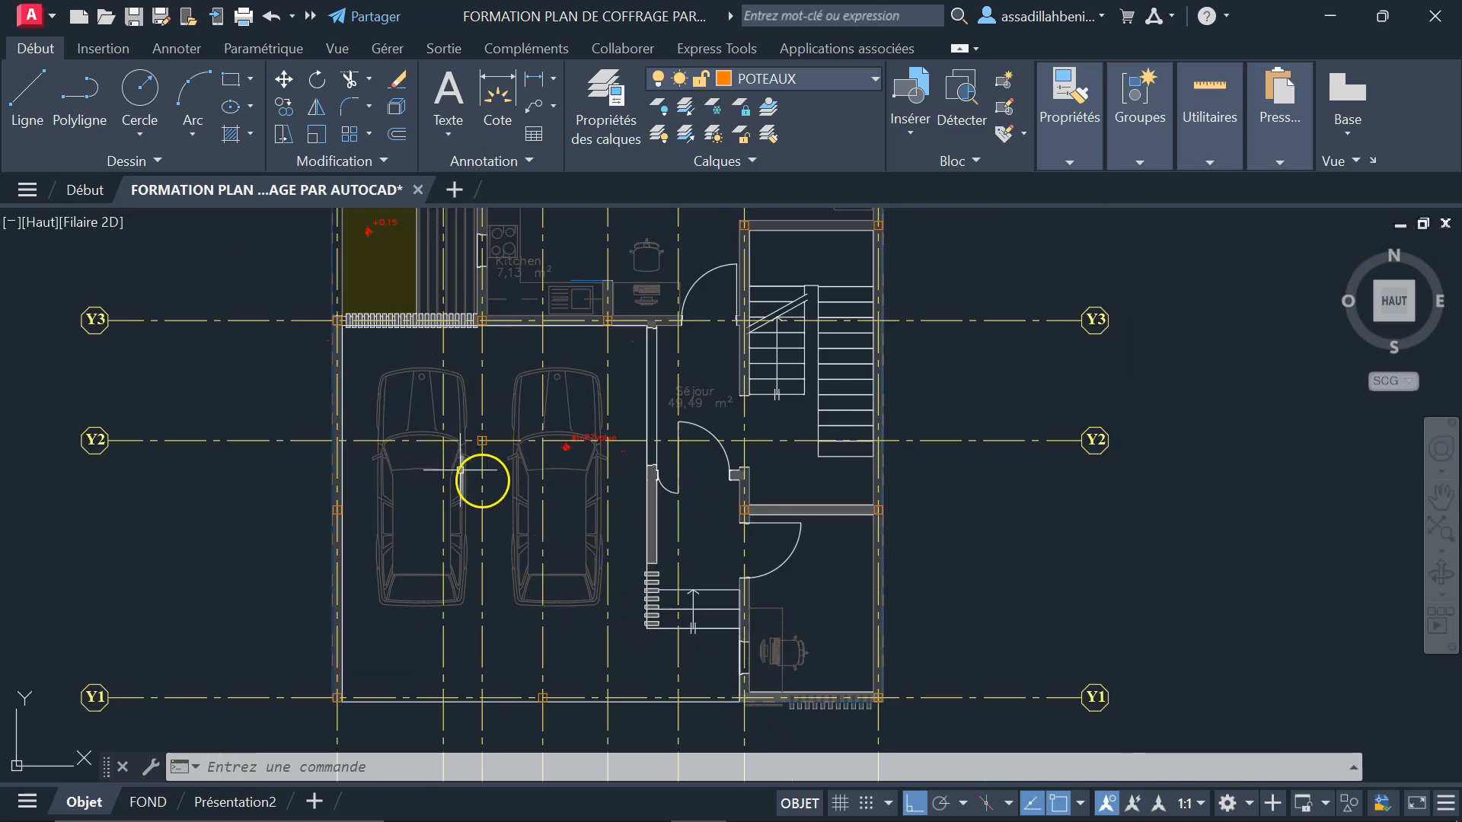
# - Copy the garage-front column from the X4–Y1 axis intersection to the X7–Y1 intersection at the office corner
pyautogui.scroll(-2, 485, 484)
pyautogui.scroll(8, 661, 641)
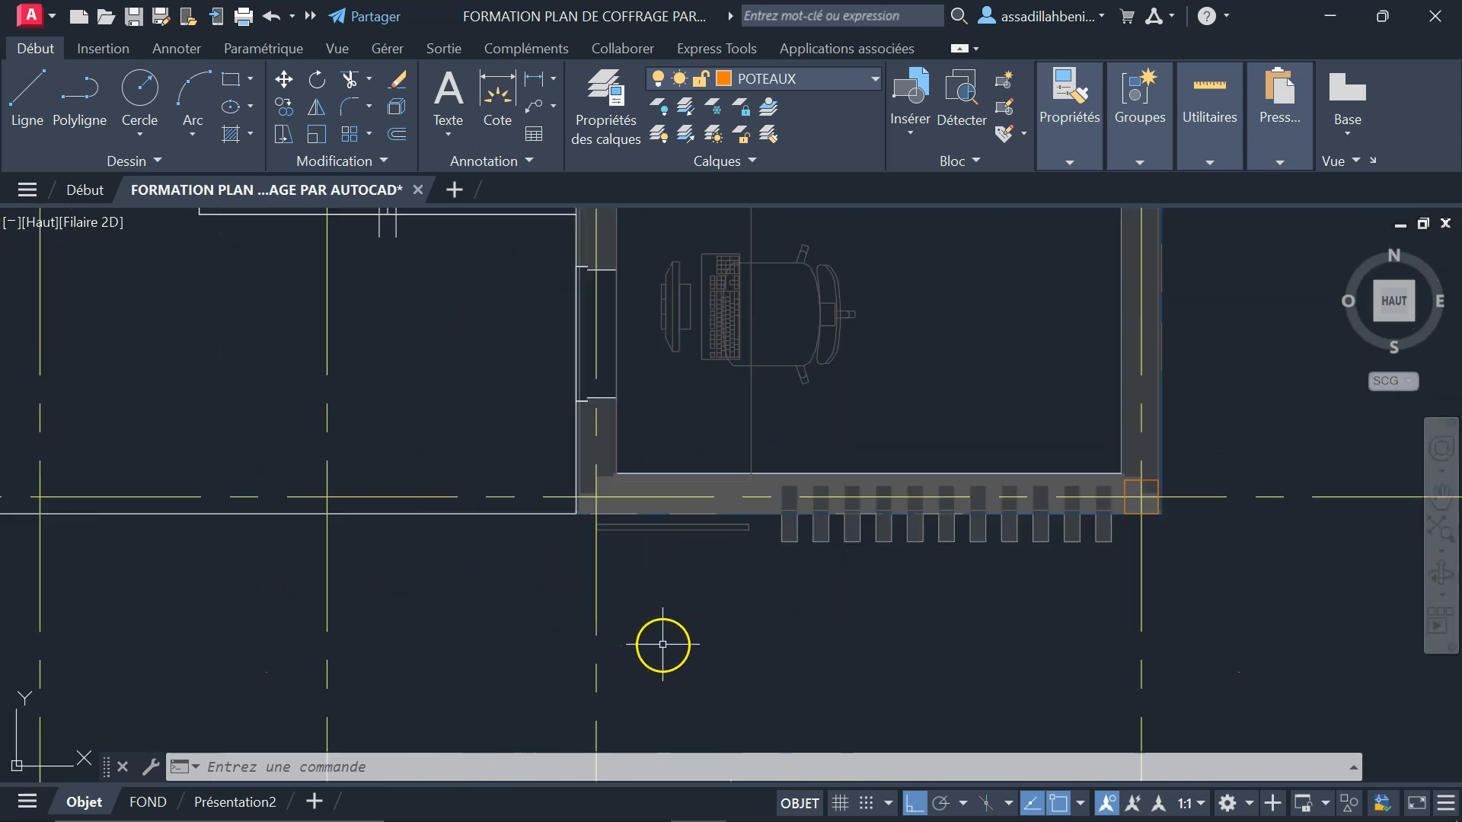
pyautogui.scroll(5, 631, 565)
pyautogui.scroll(-3, 569, 602)
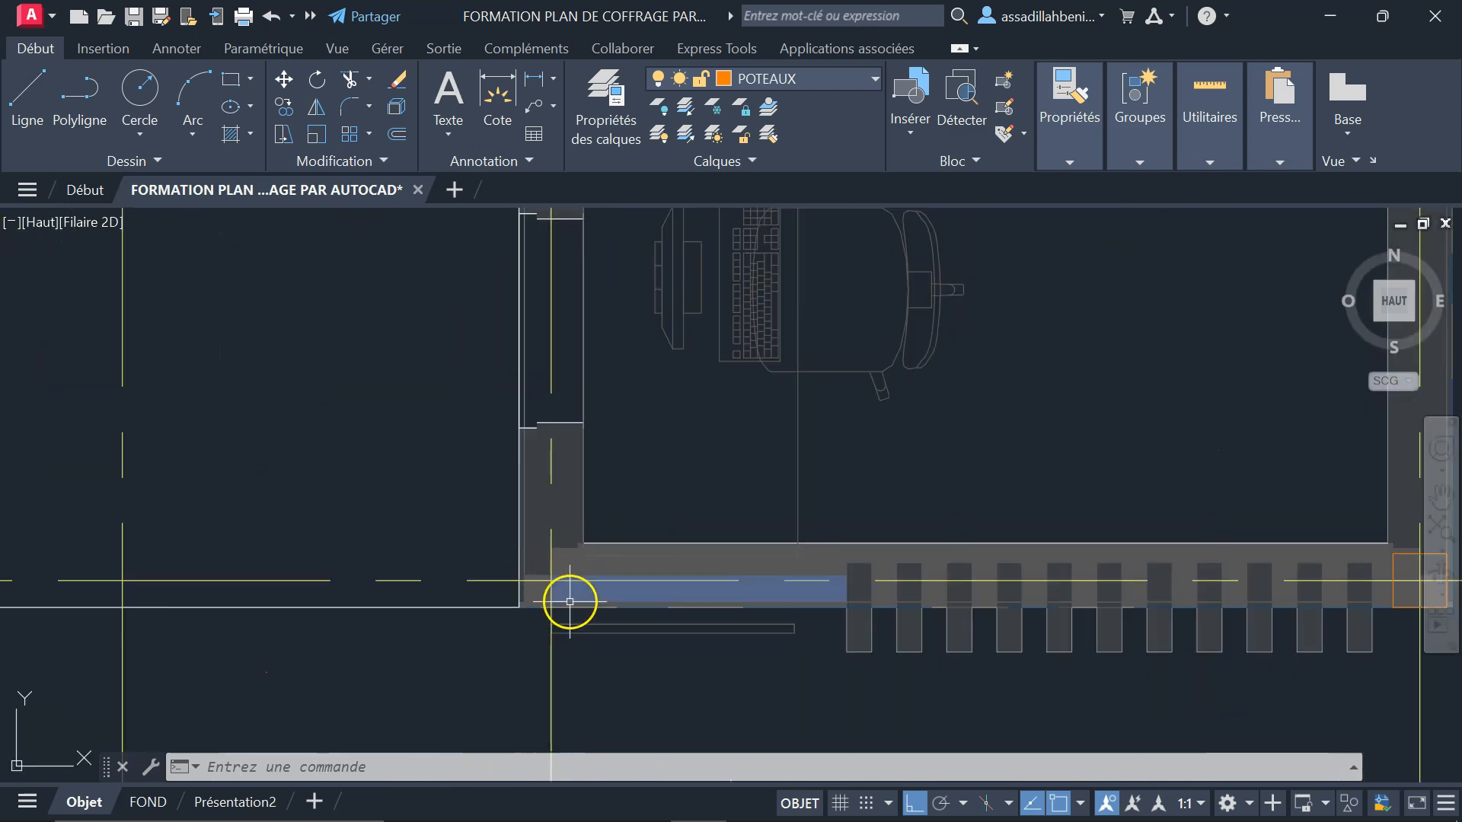
pyautogui.scroll(-5, 602, 555)
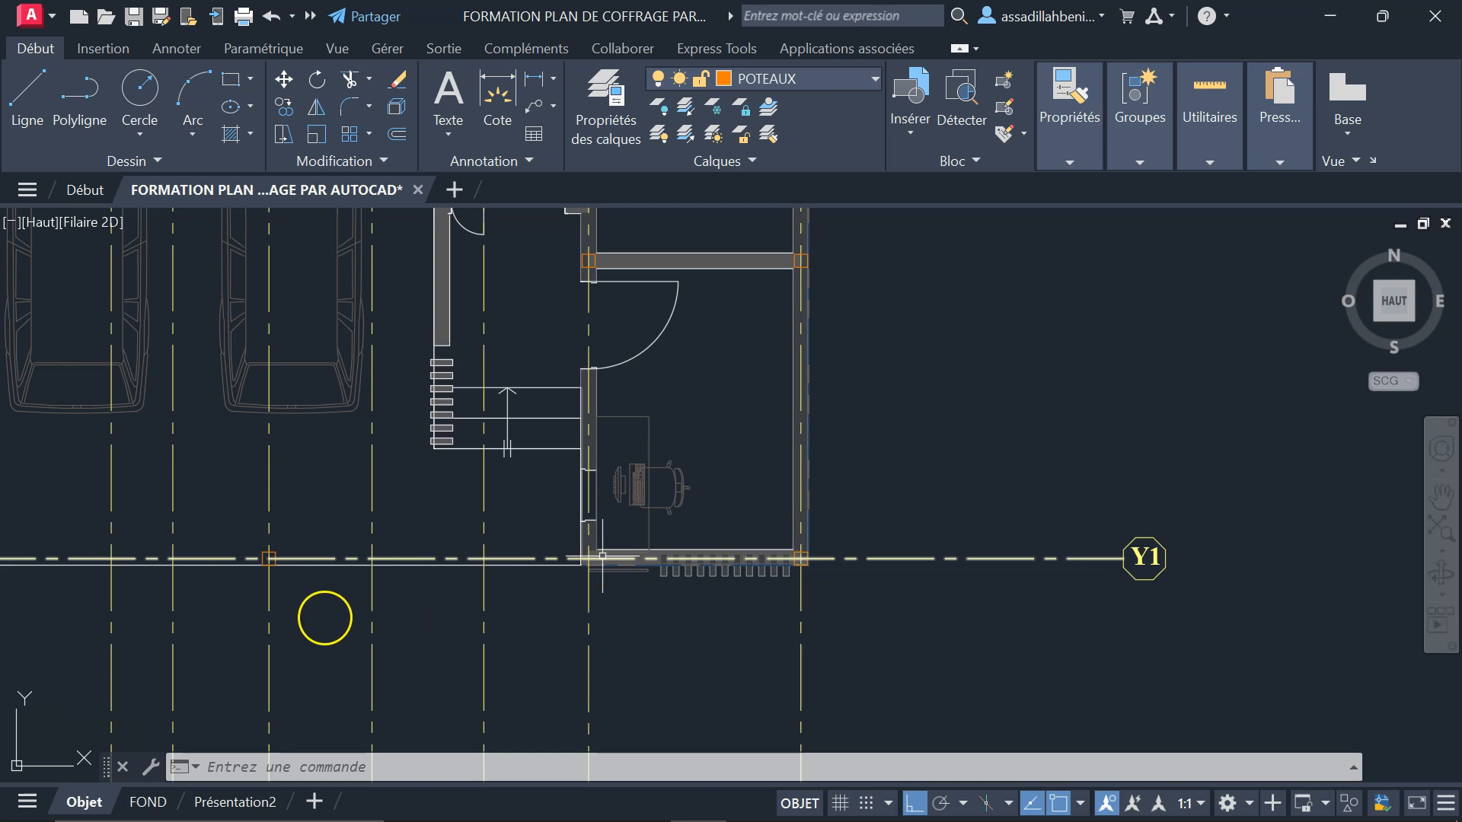
pyautogui.scroll(2, 222, 626)
pyautogui.scroll(3, 66, 555)
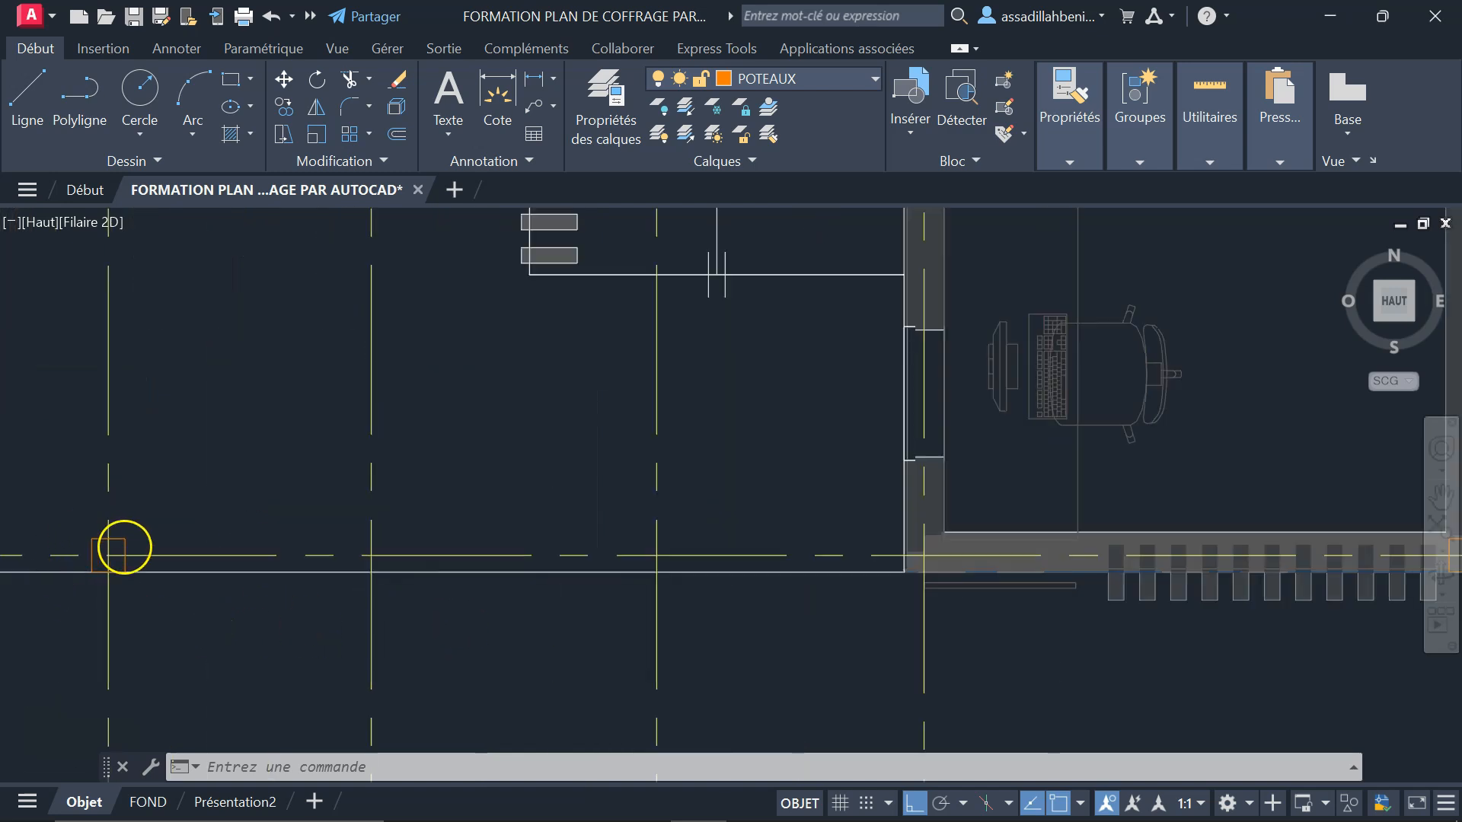
pyautogui.scroll(3, 450, 553)
pyautogui.click(467, 583)
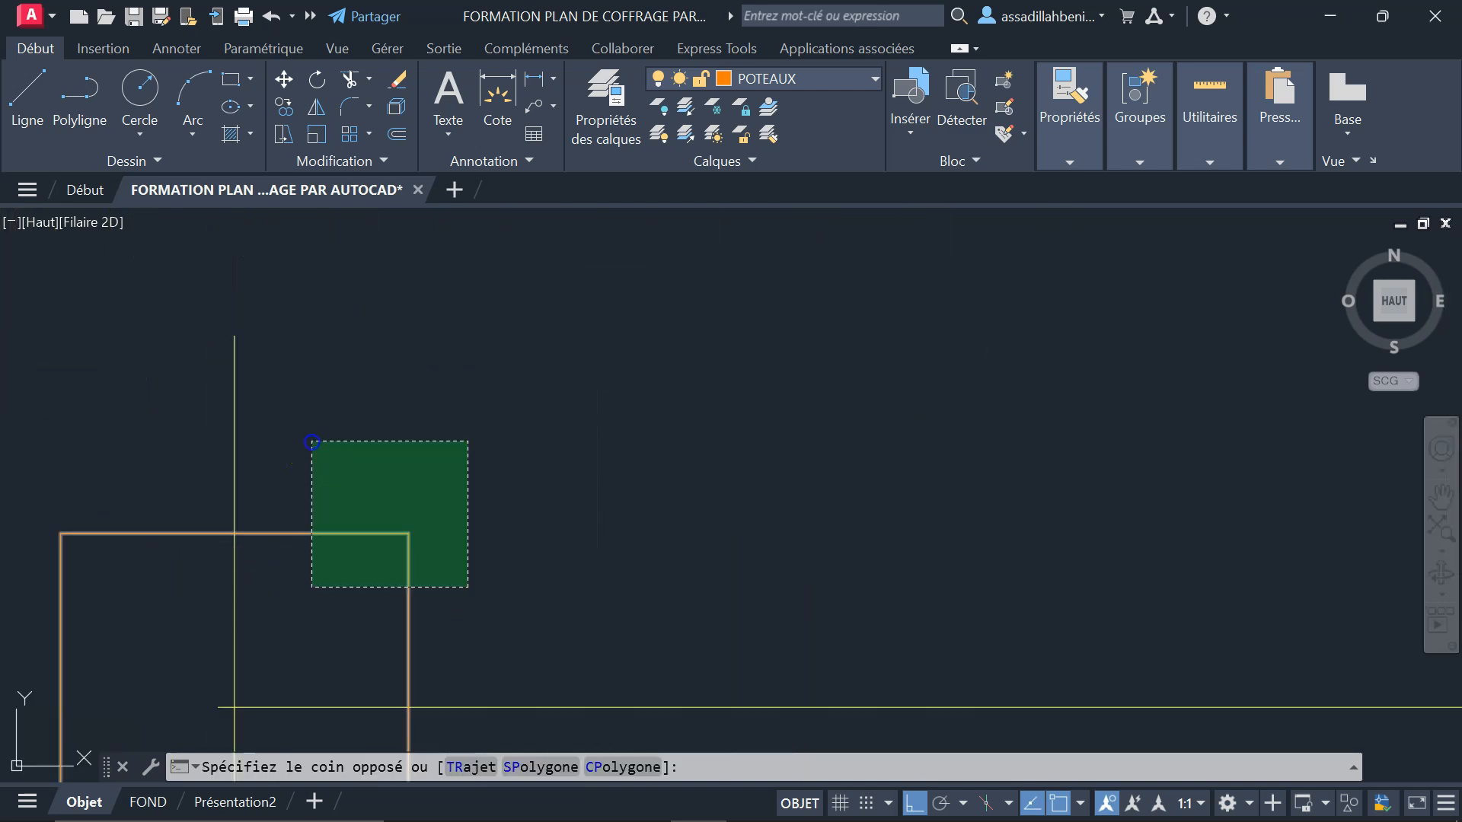
pyautogui.click(310, 425)
pyautogui.scroll(-2, 320, 430)
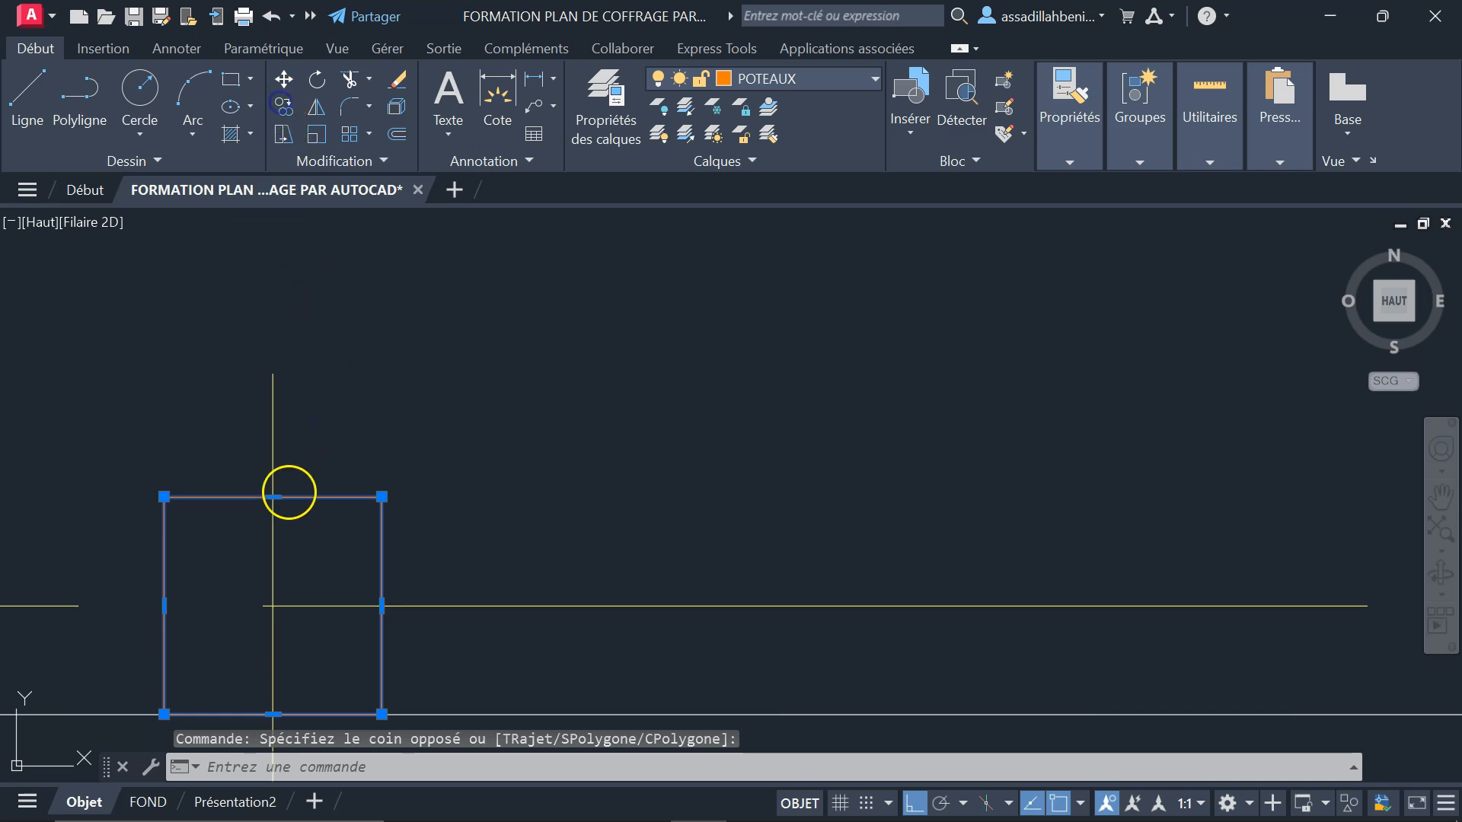
pyautogui.click(272, 606)
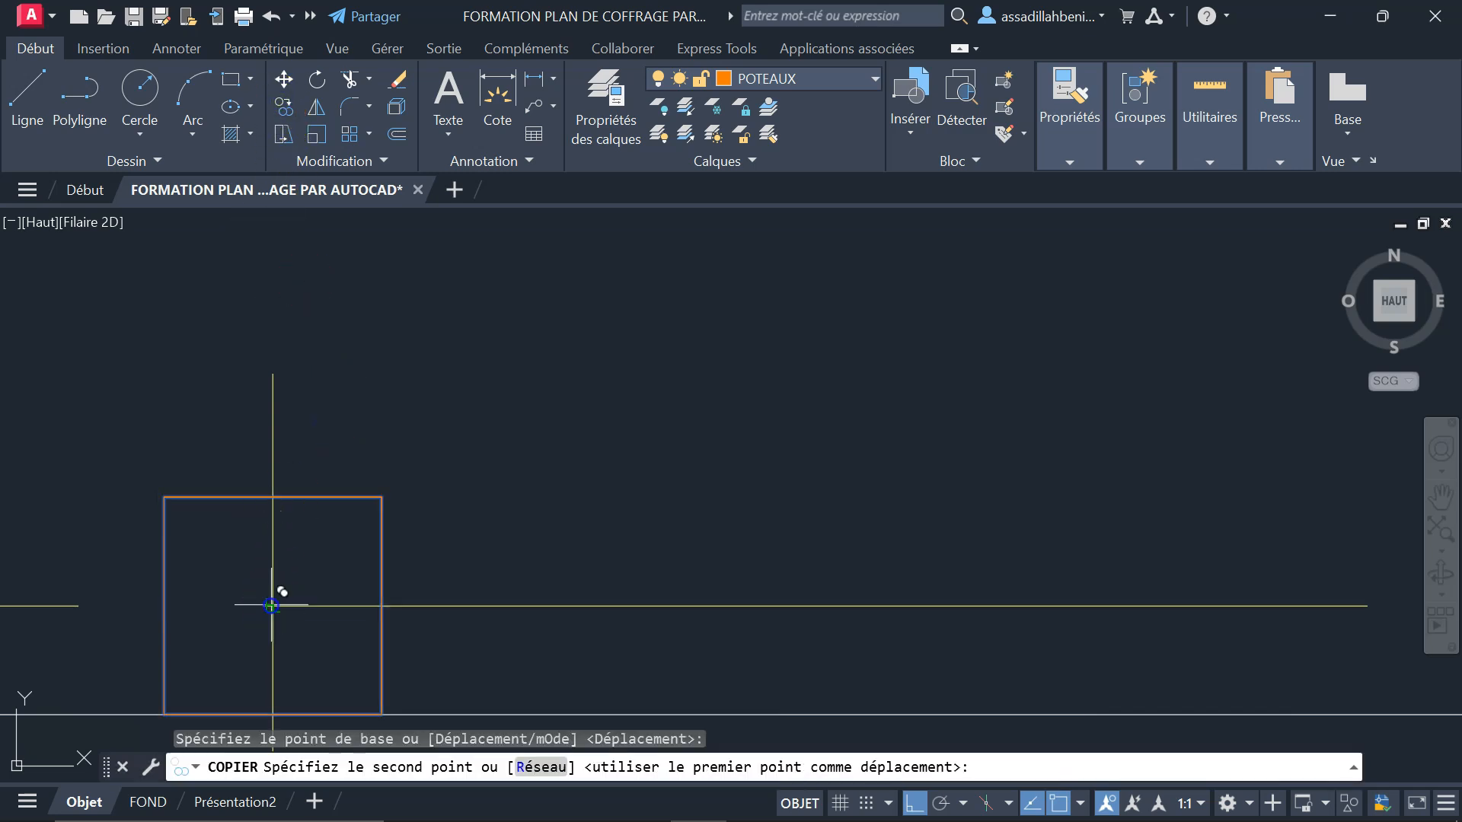
pyautogui.scroll(-5, 381, 532)
pyautogui.scroll(3, 426, 558)
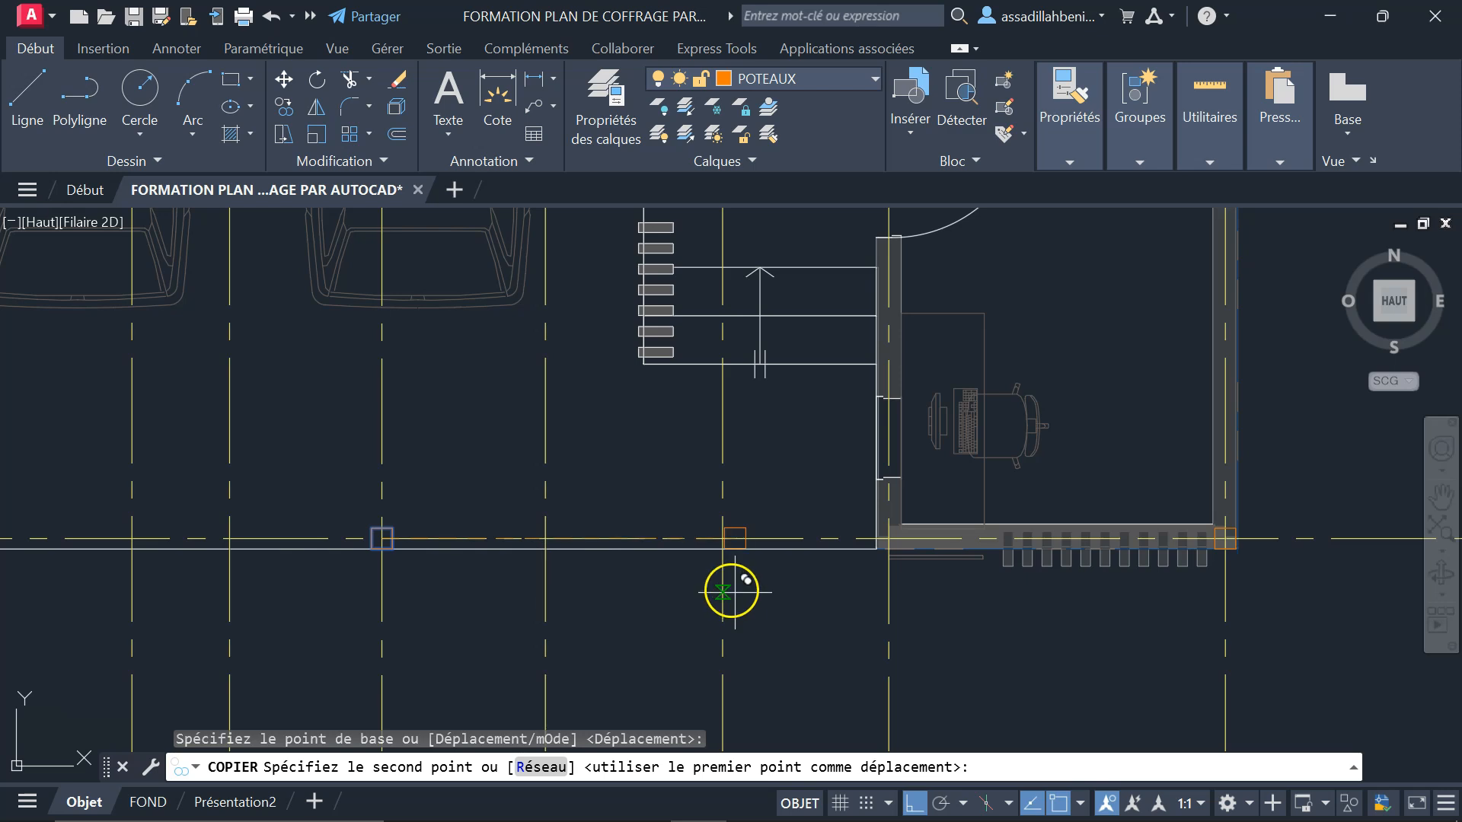
pyautogui.scroll(5, 900, 530)
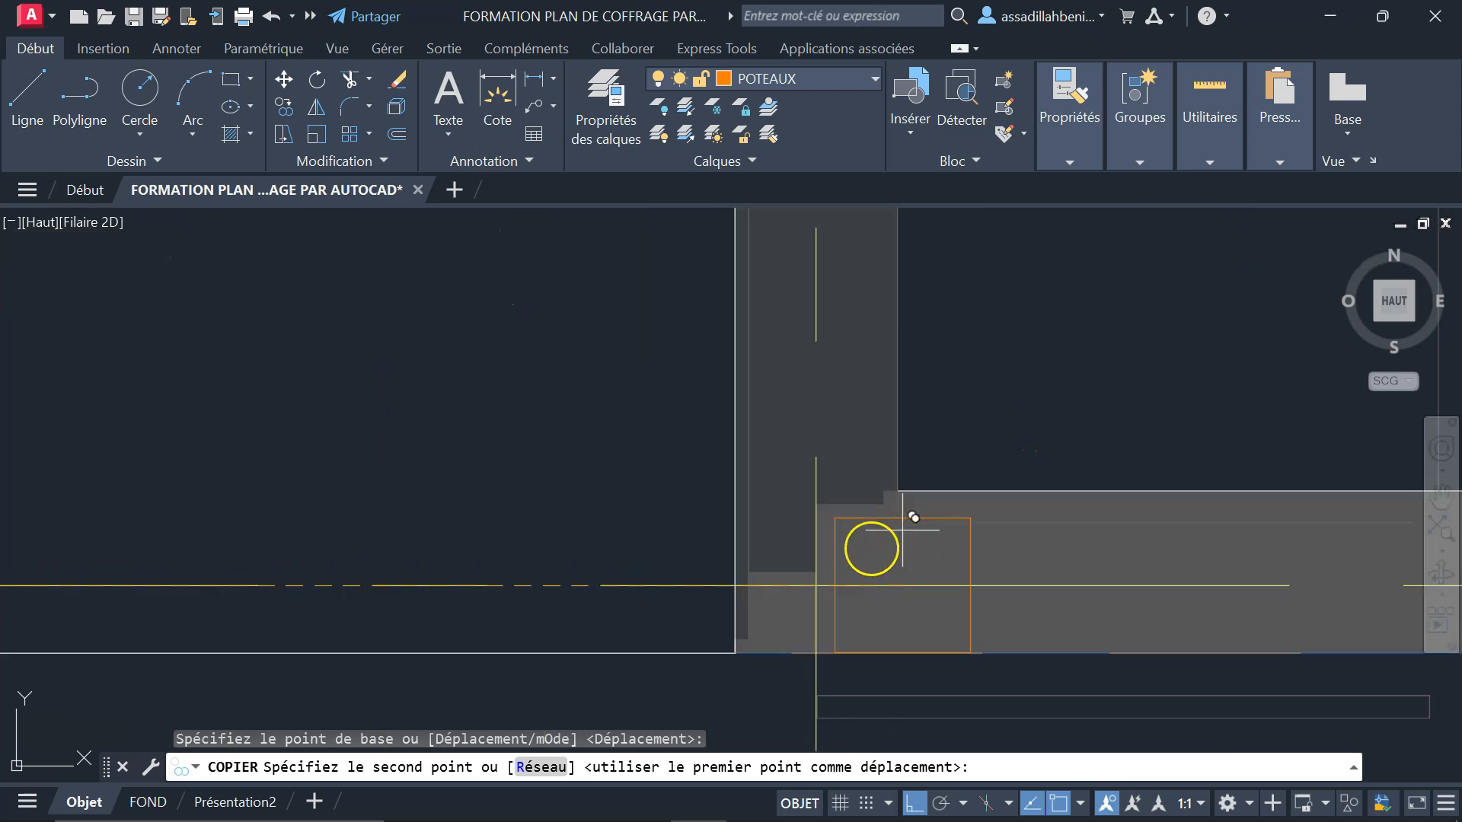
pyautogui.click(817, 587)
pyautogui.scroll(-2, 816, 588)
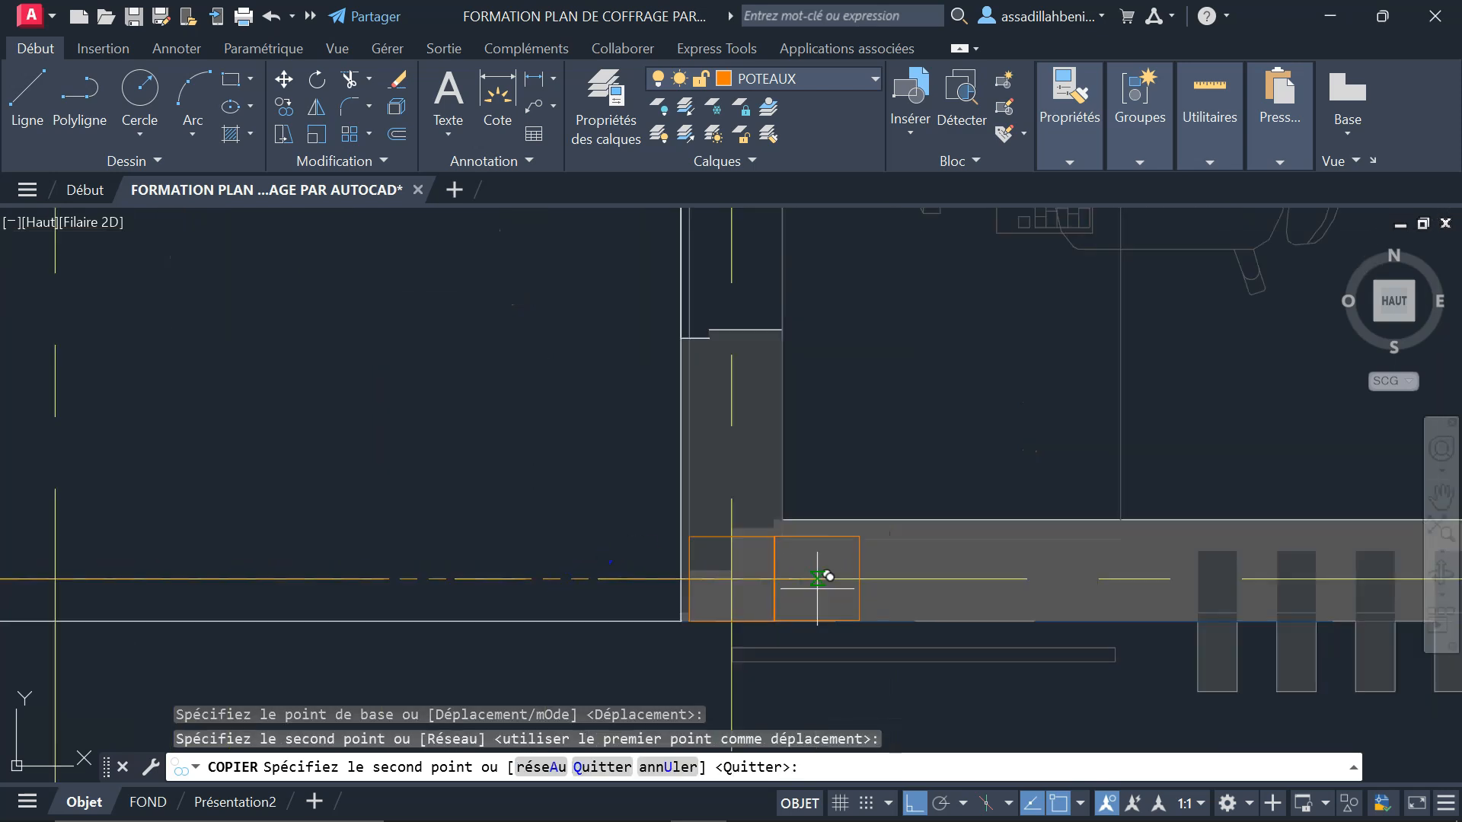
pyautogui.press('Escape')
pyautogui.scroll(-8, 604, 578)
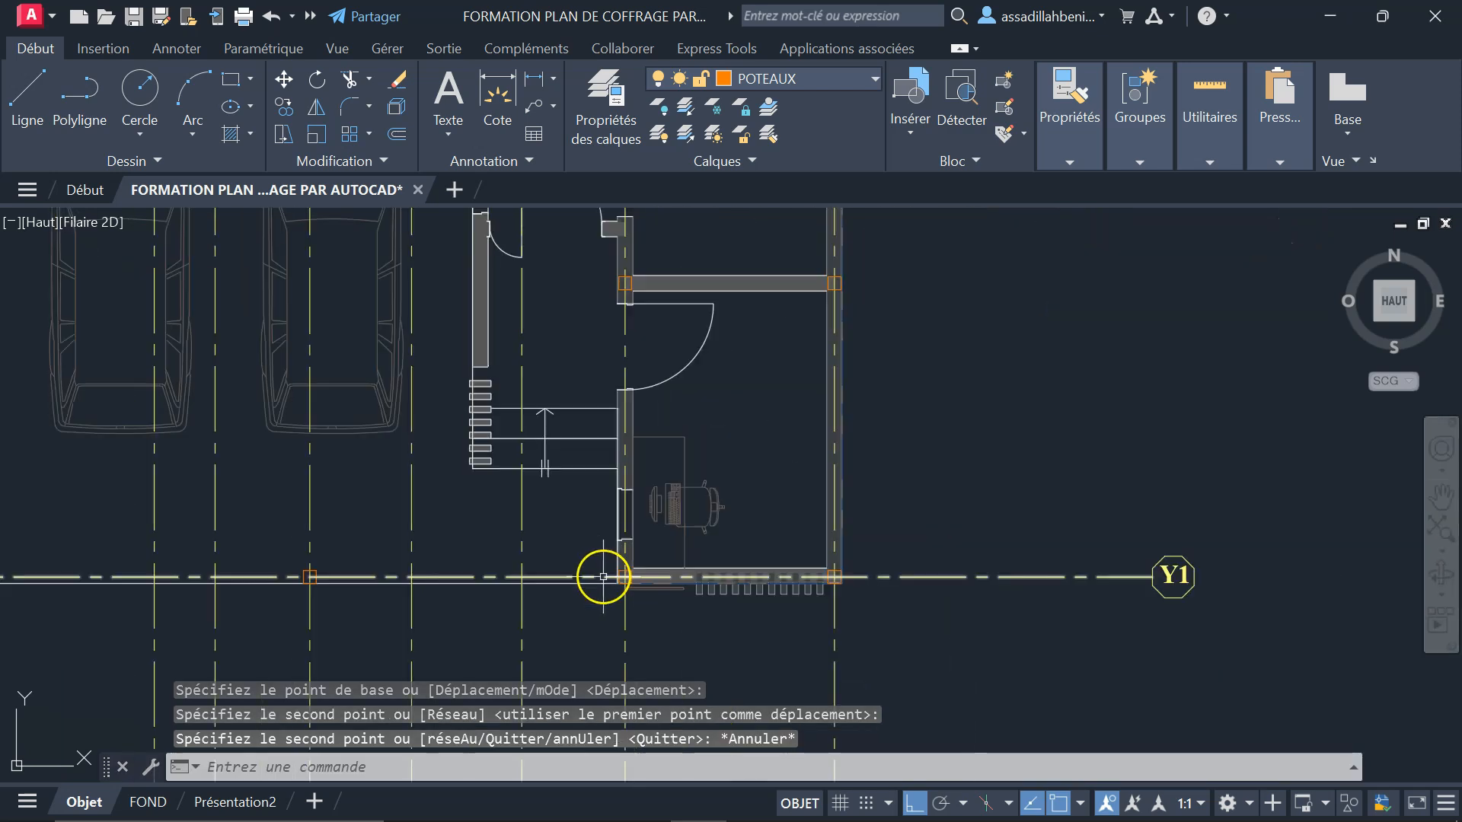
pyautogui.press('Escape')
# - Inspect the garage-level columns from axis Y1 up past the stairwell, garage and kitchen to the terrace
pyautogui.scroll(6, 746, 593)
pyautogui.scroll(-4, 489, 579)
pyautogui.scroll(-4, 489, 578)
pyautogui.scroll(4, 523, 347)
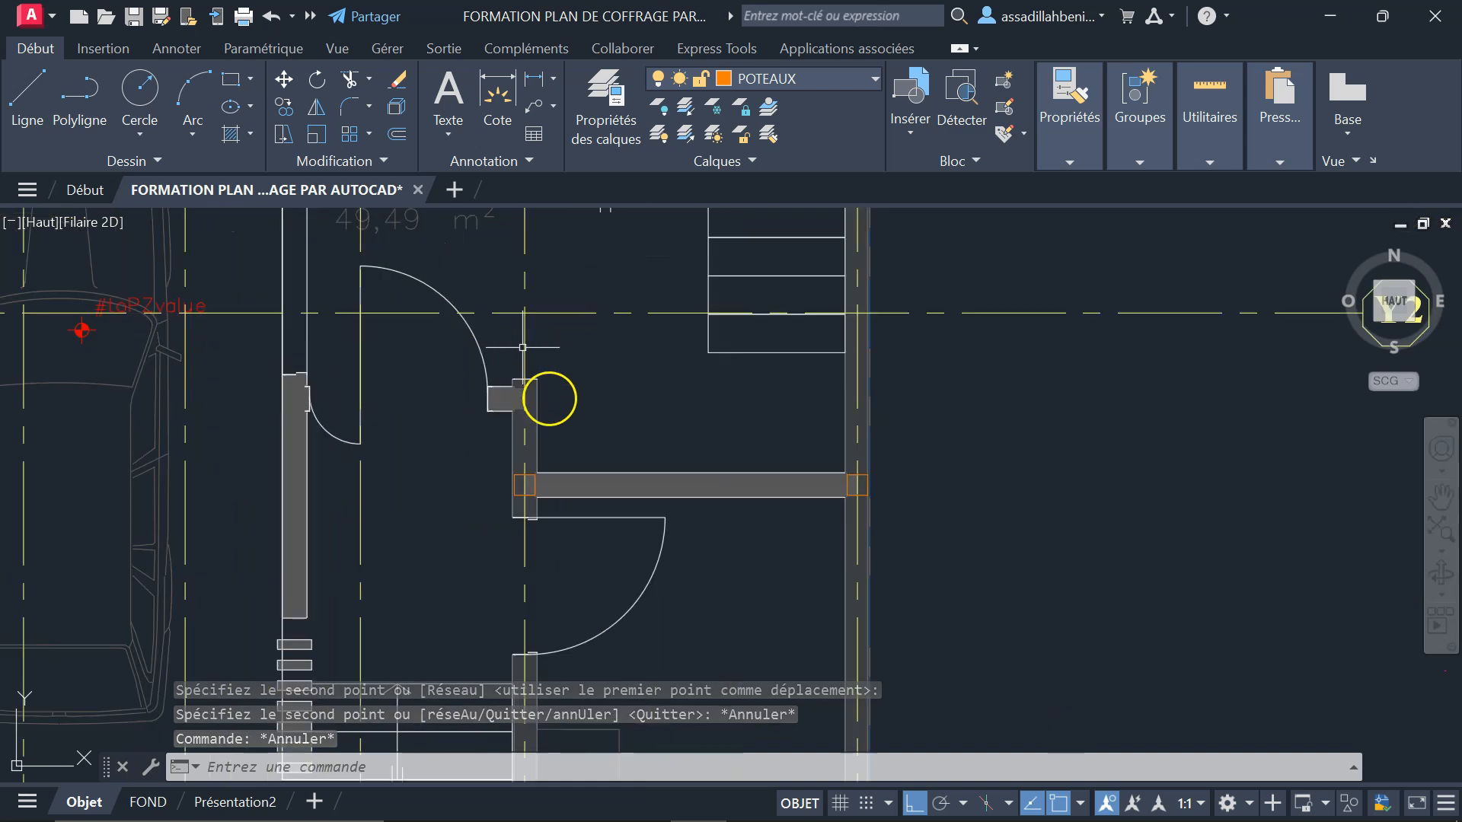
pyautogui.scroll(-8, 571, 555)
pyautogui.scroll(6, 461, 457)
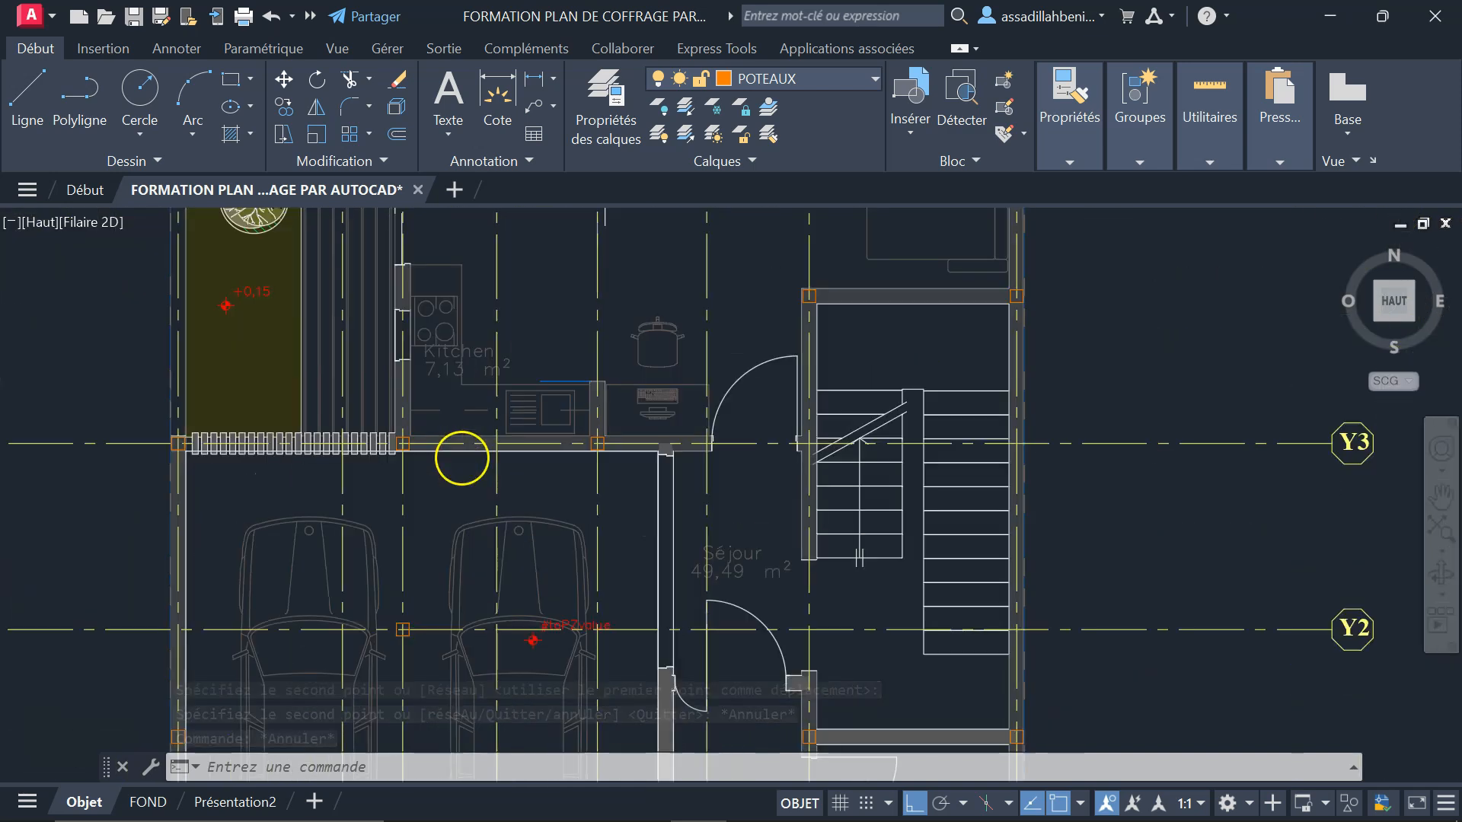
pyautogui.scroll(-5, 461, 457)
pyautogui.scroll(-3, 555, 578)
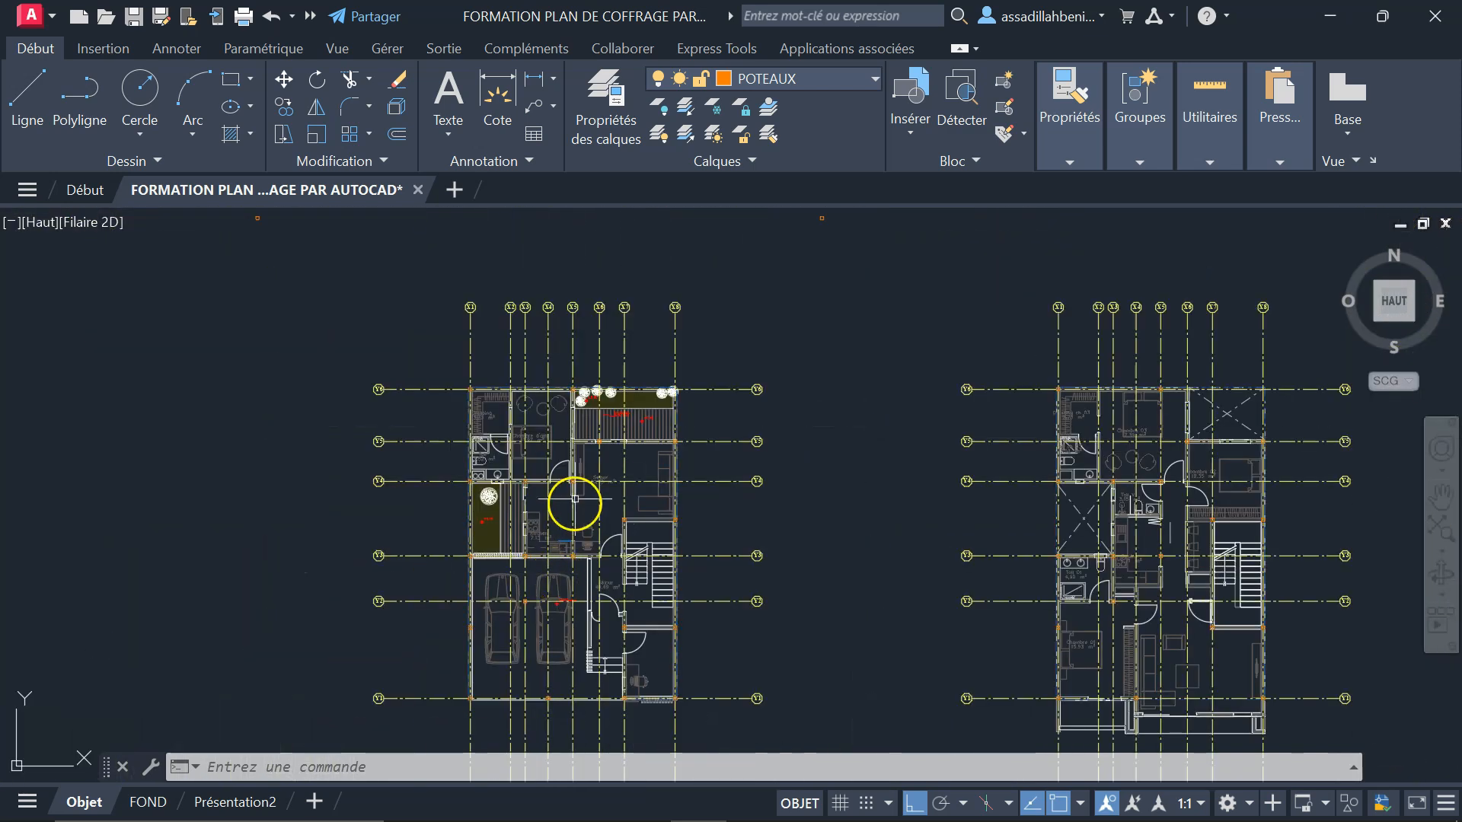
pyautogui.scroll(4, 564, 431)
pyautogui.scroll(-4, 597, 544)
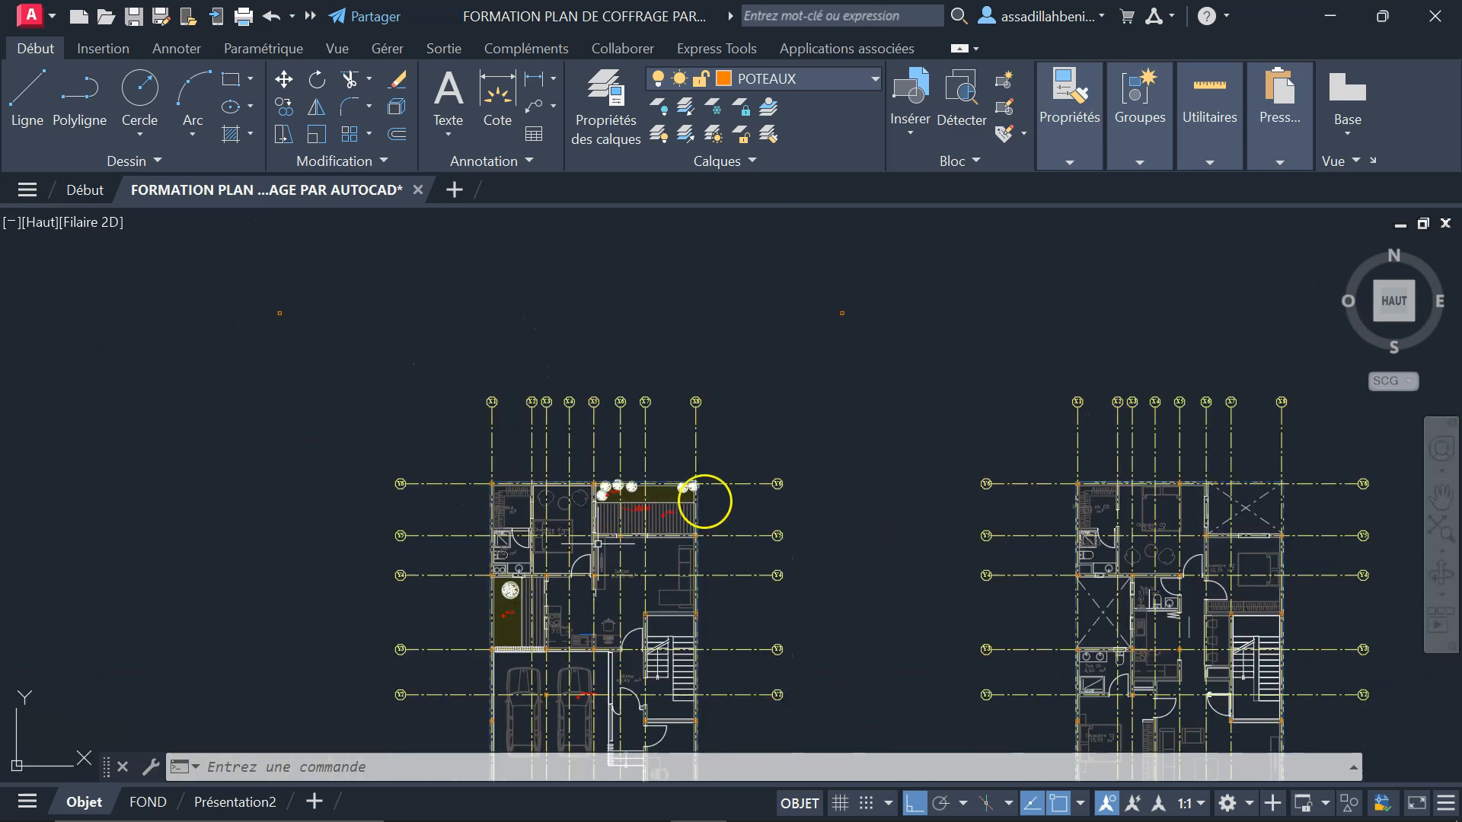
# - Delete the three isolated columns lying outside the floor plans
pyautogui.scroll(-4, 899, 348)
pyautogui.click(929, 354)
pyautogui.click(285, 257)
pyautogui.press('Delete')
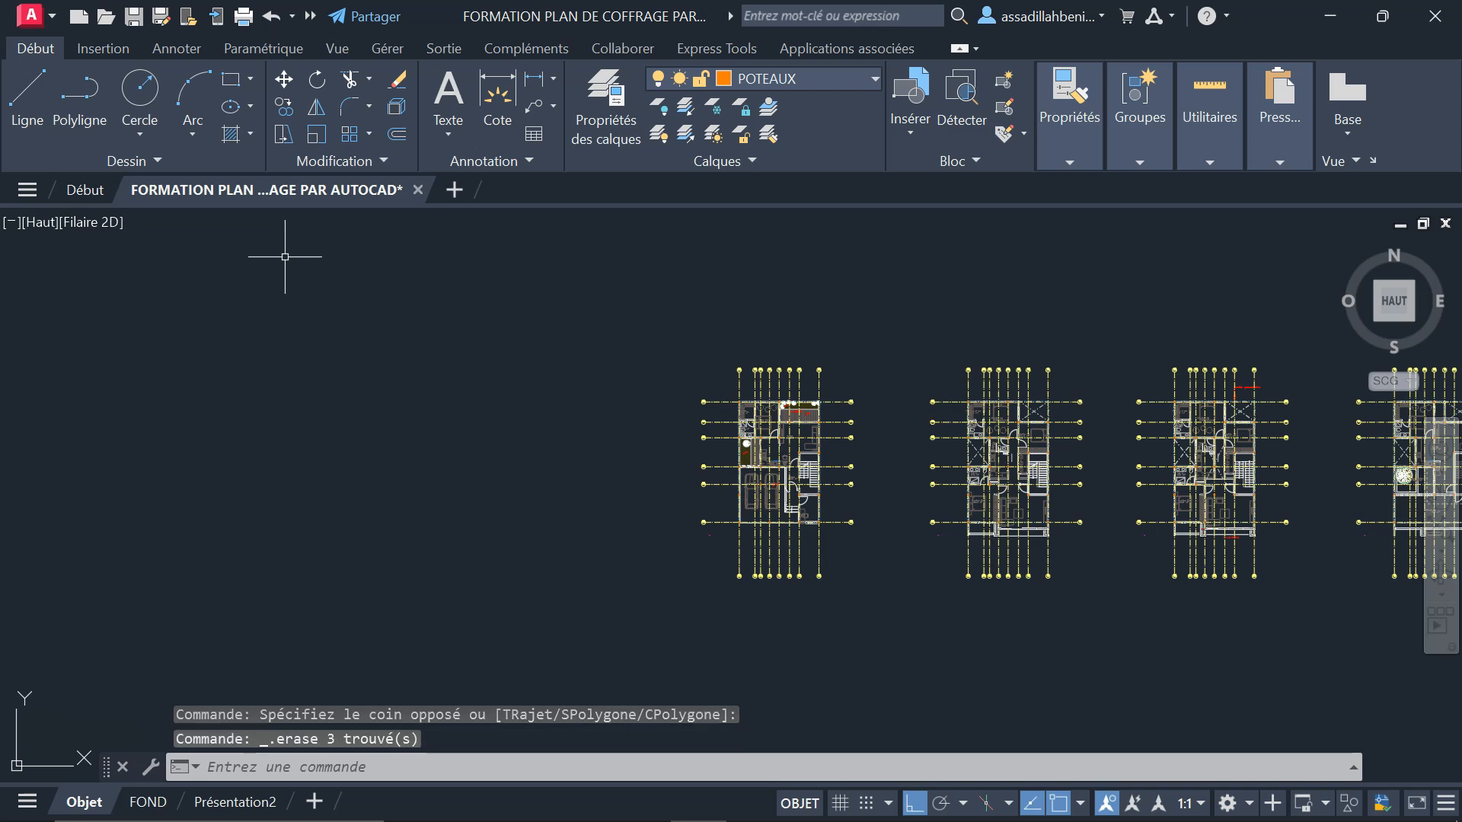
pyautogui.scroll(6, 867, 542)
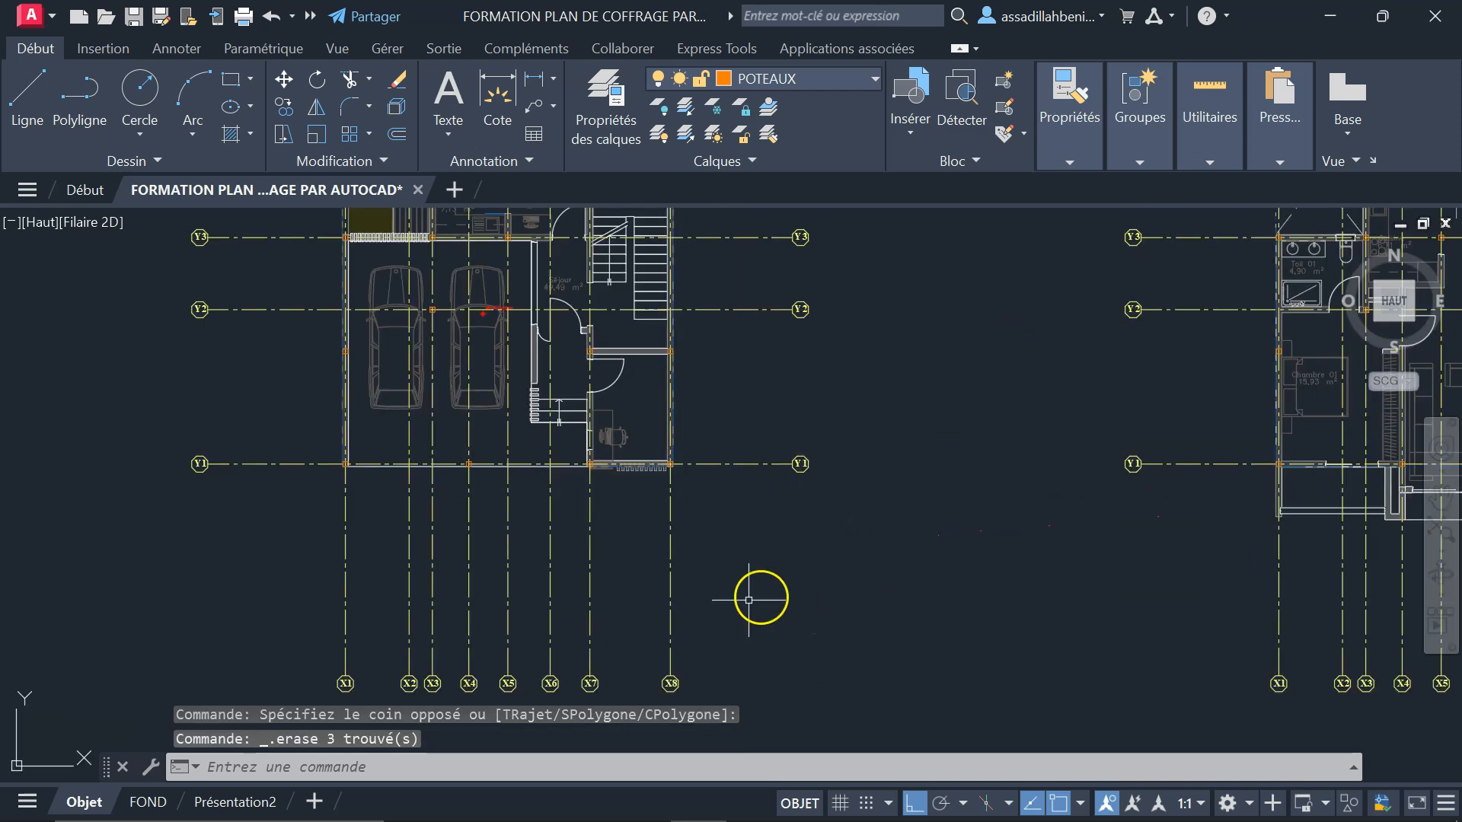
pyautogui.scroll(-2, 745, 602)
pyautogui.scroll(2, 601, 395)
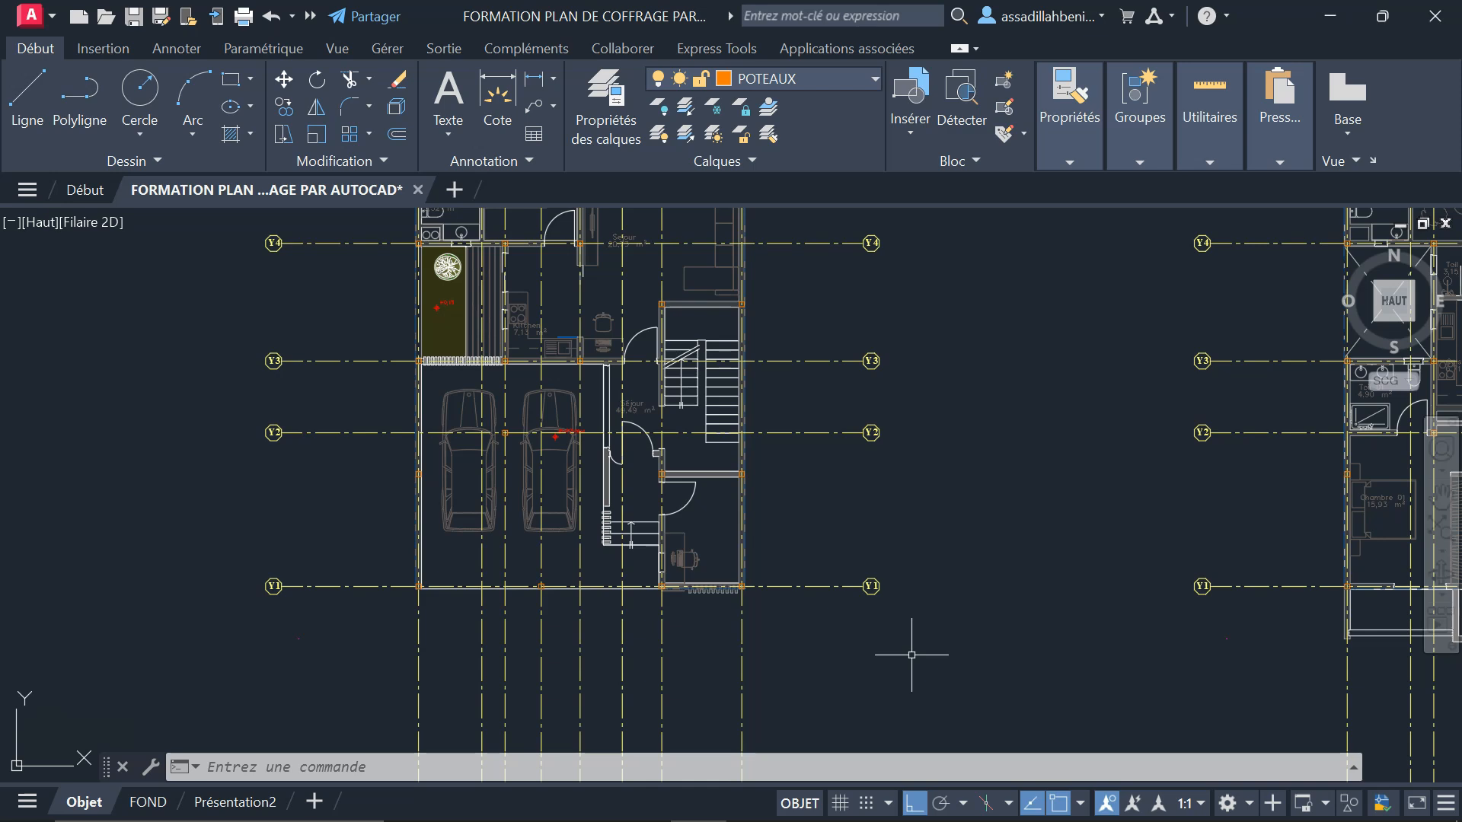
# - Switch to the DDC workbook in Excel and examine the column load tables for Plancher Haut RDC and Haut Etage Courant
pyautogui.moveTo(518, 812)
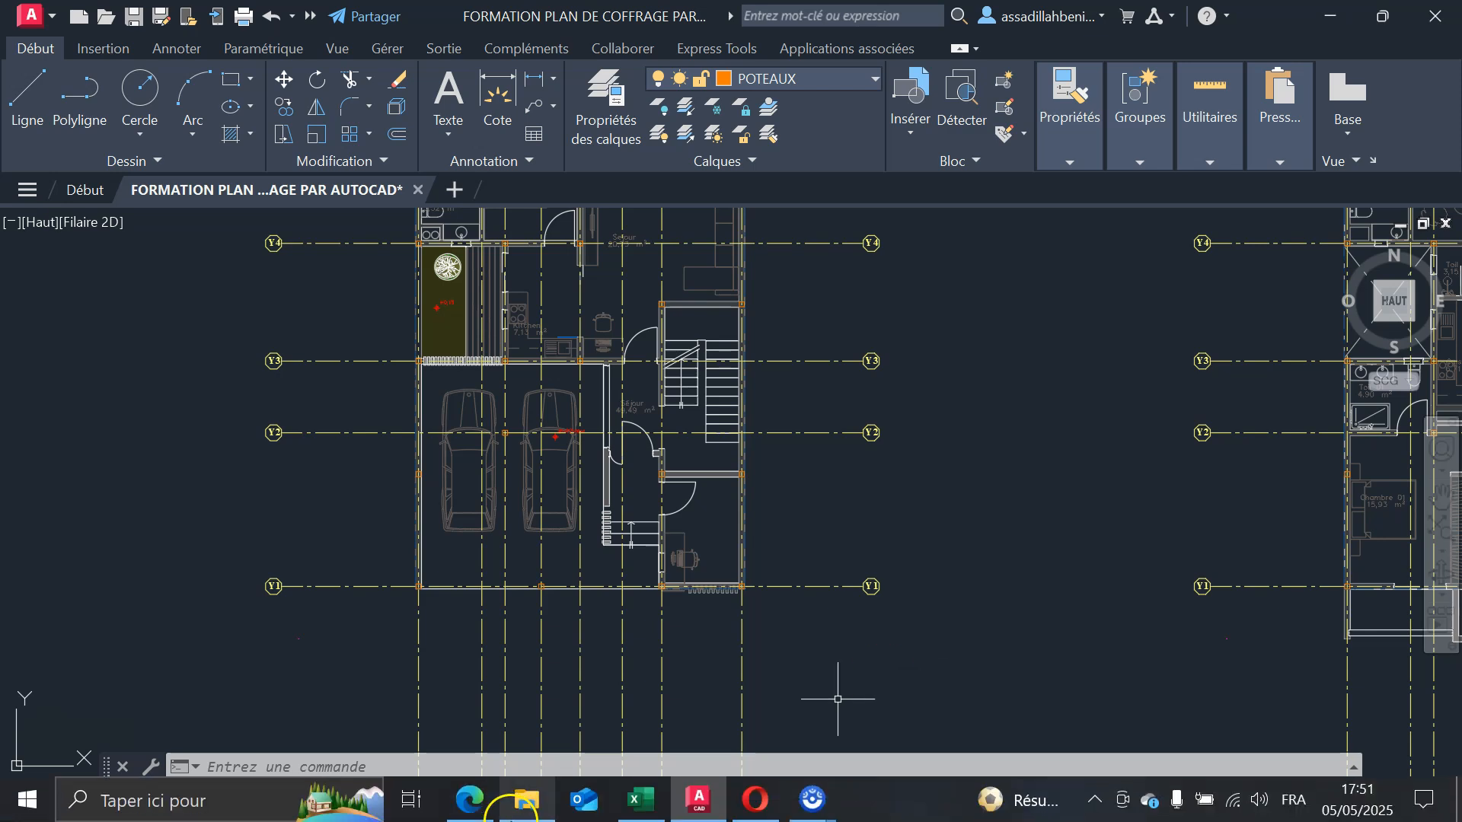
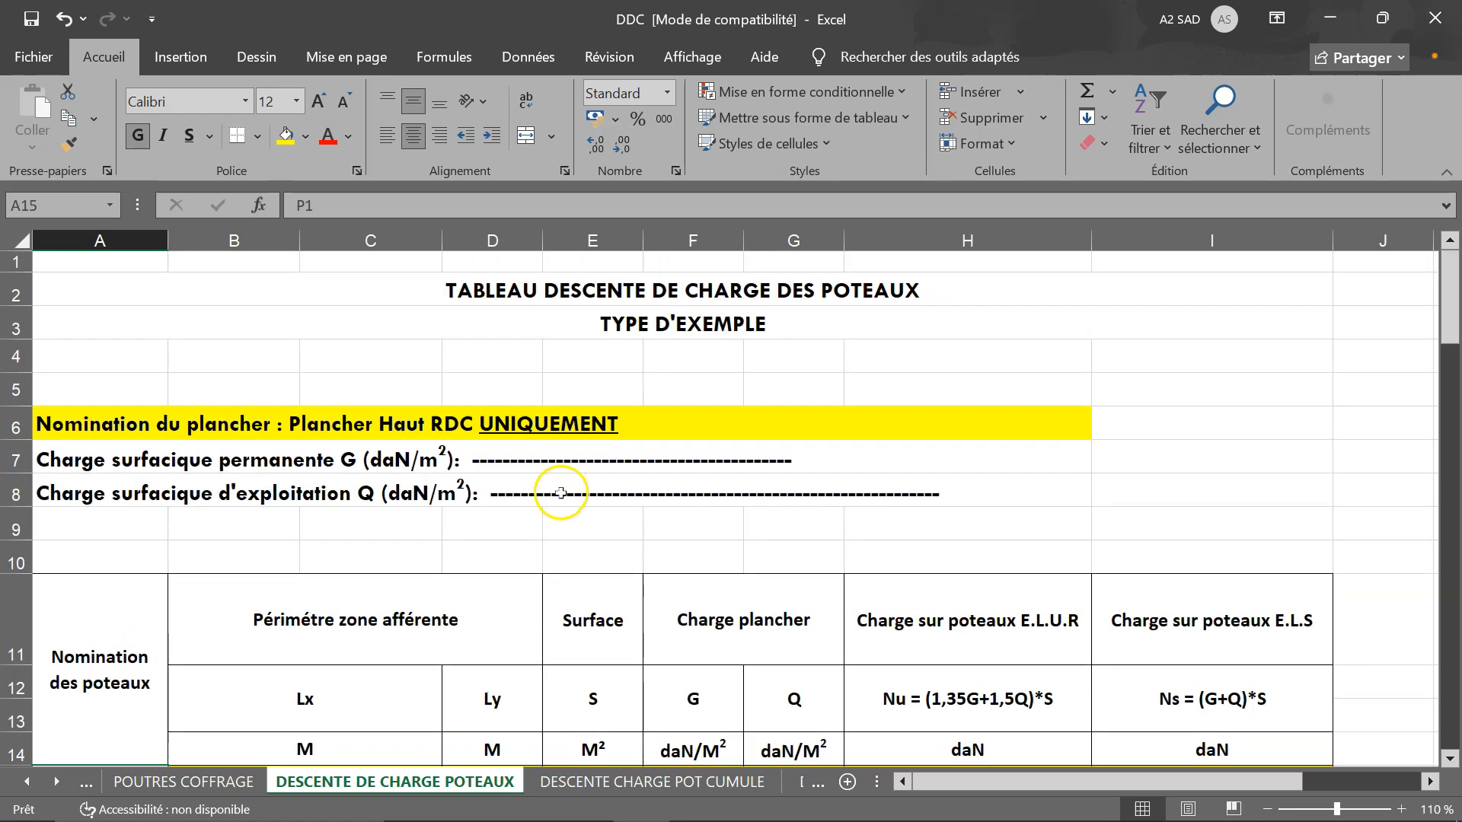
pyautogui.scroll(-9, 545, 537)
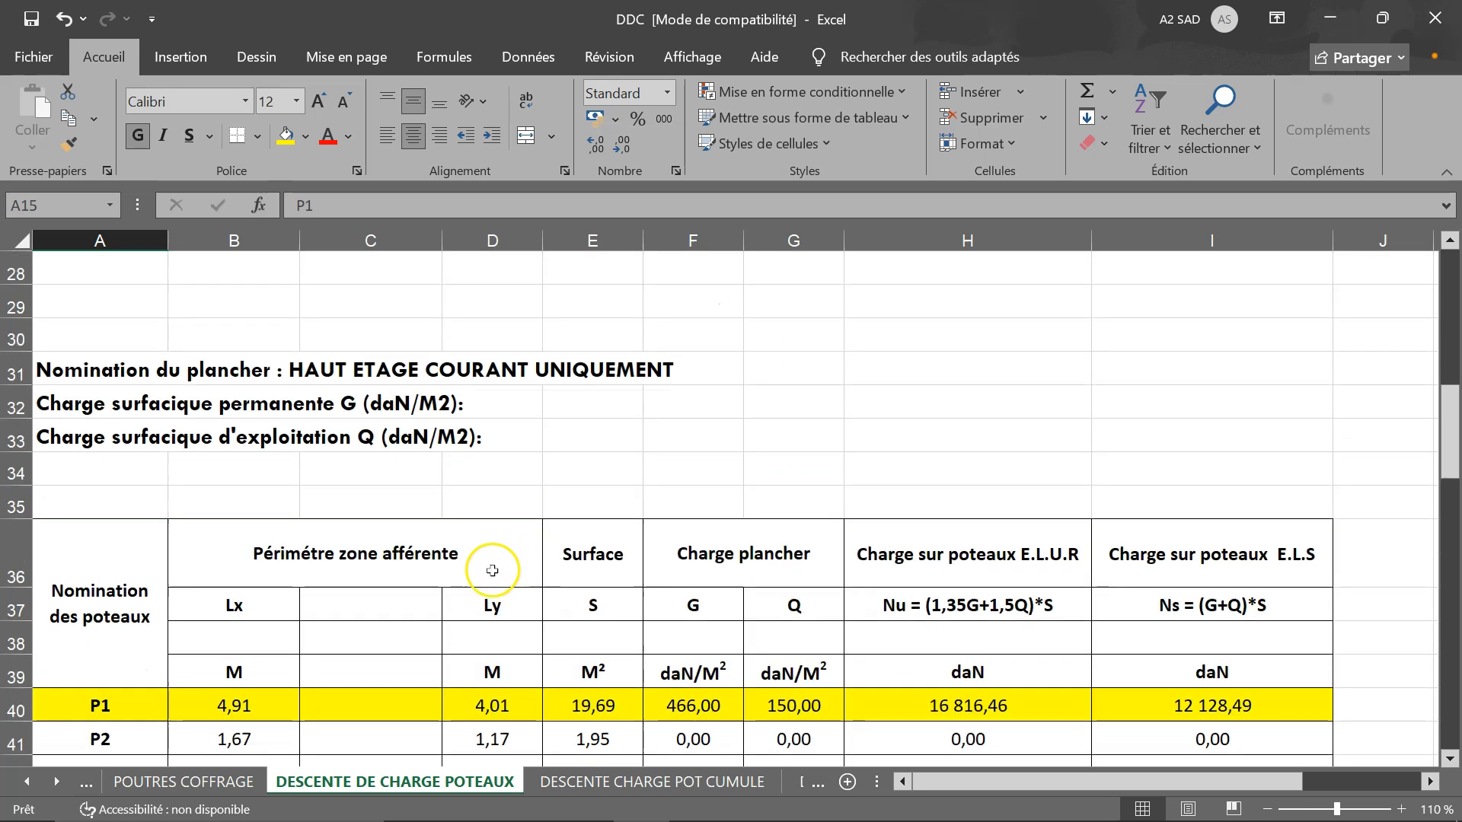
pyautogui.scroll(-4, 493, 571)
pyautogui.scroll(5, 513, 554)
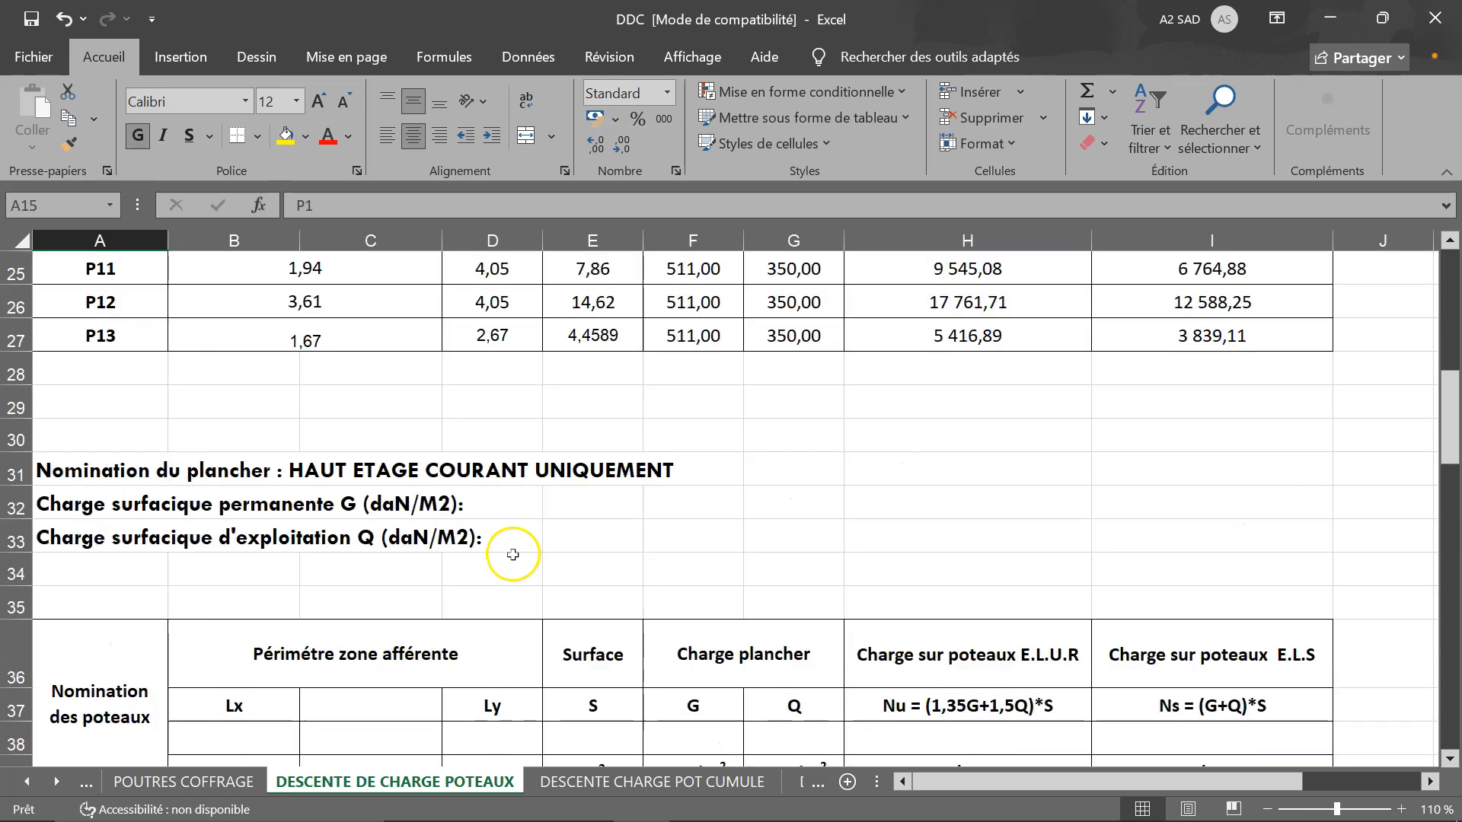
pyautogui.scroll(8, 512, 554)
pyautogui.scroll(-1, 564, 524)
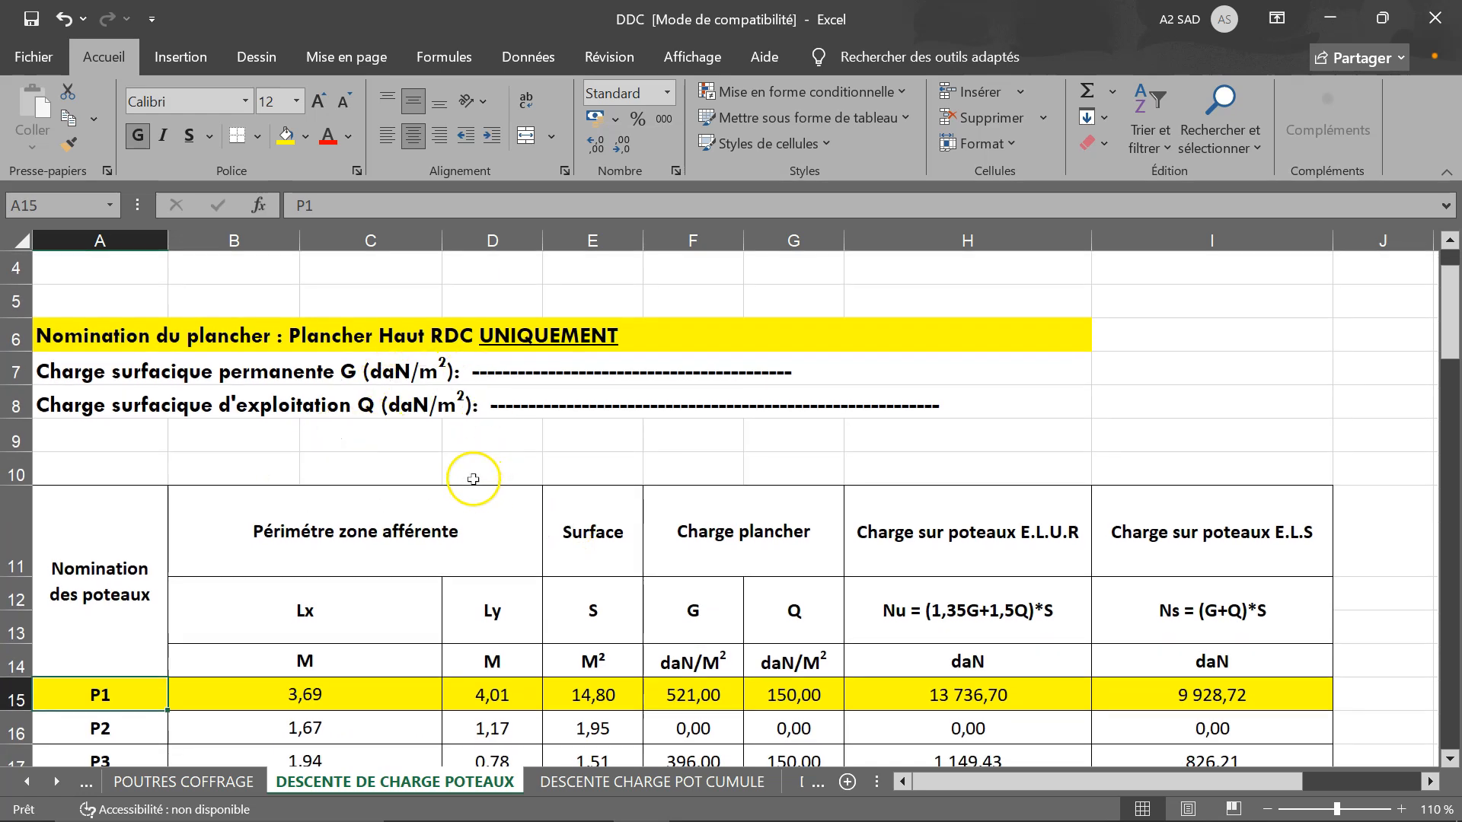
pyautogui.scroll(-1, 403, 503)
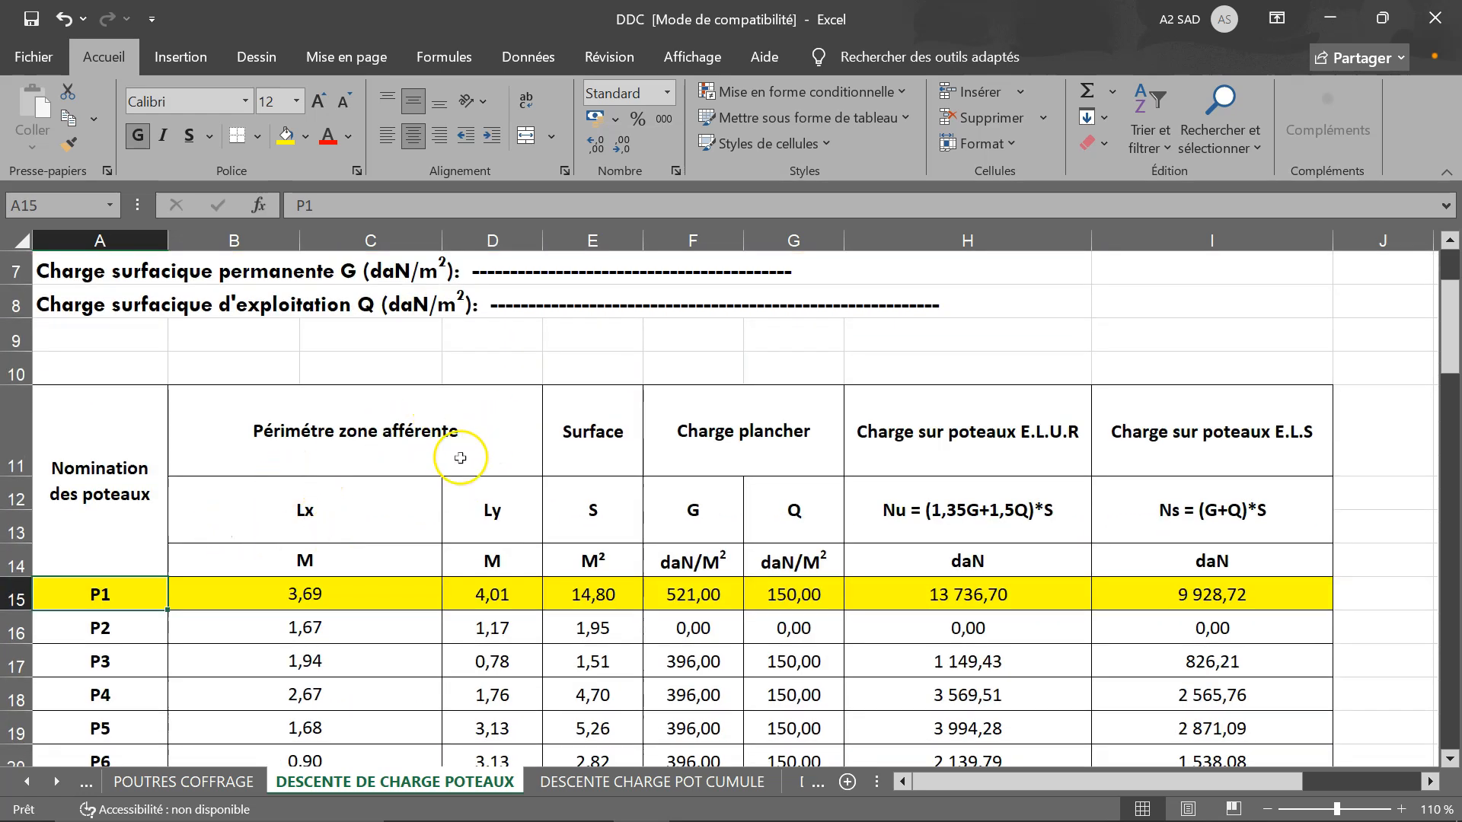
# - Review the Surface, Charge plancher, Charge sur poteaux E.L.U.R, Lx and Ly headings of the Plancher Haut RDC table
pyautogui.click(587, 441)
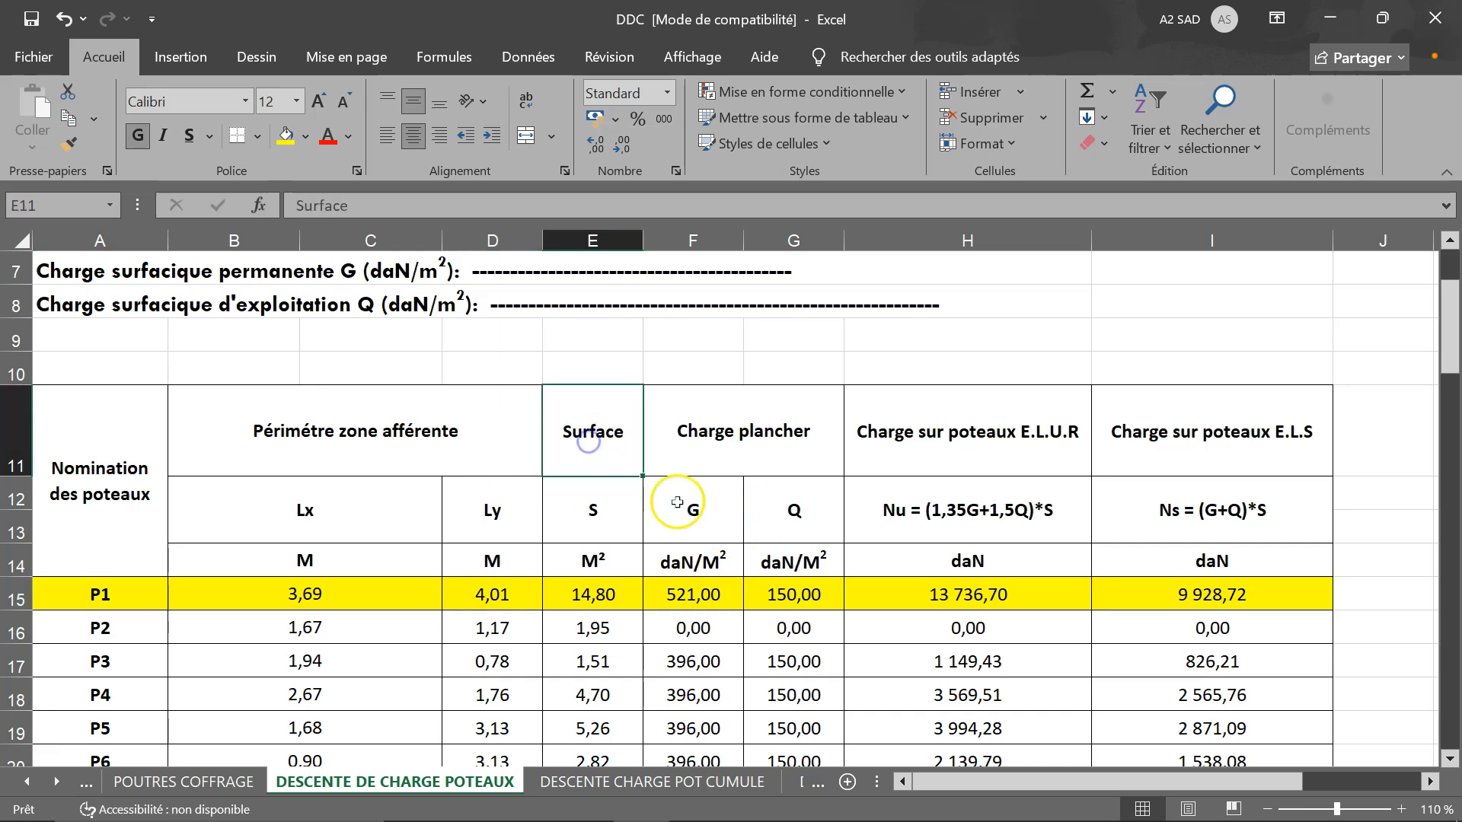
pyautogui.click(753, 449)
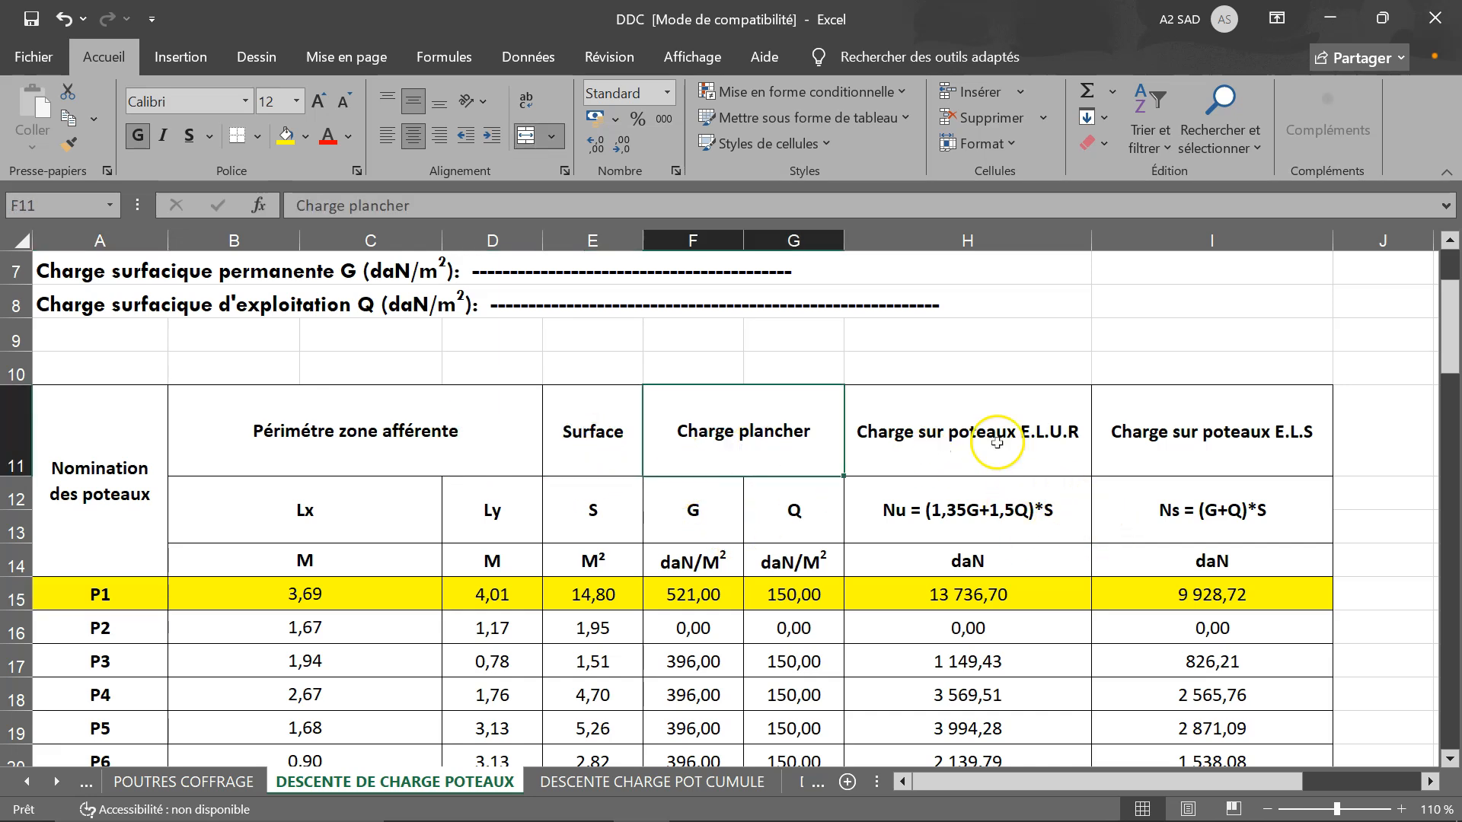
pyautogui.click(1040, 457)
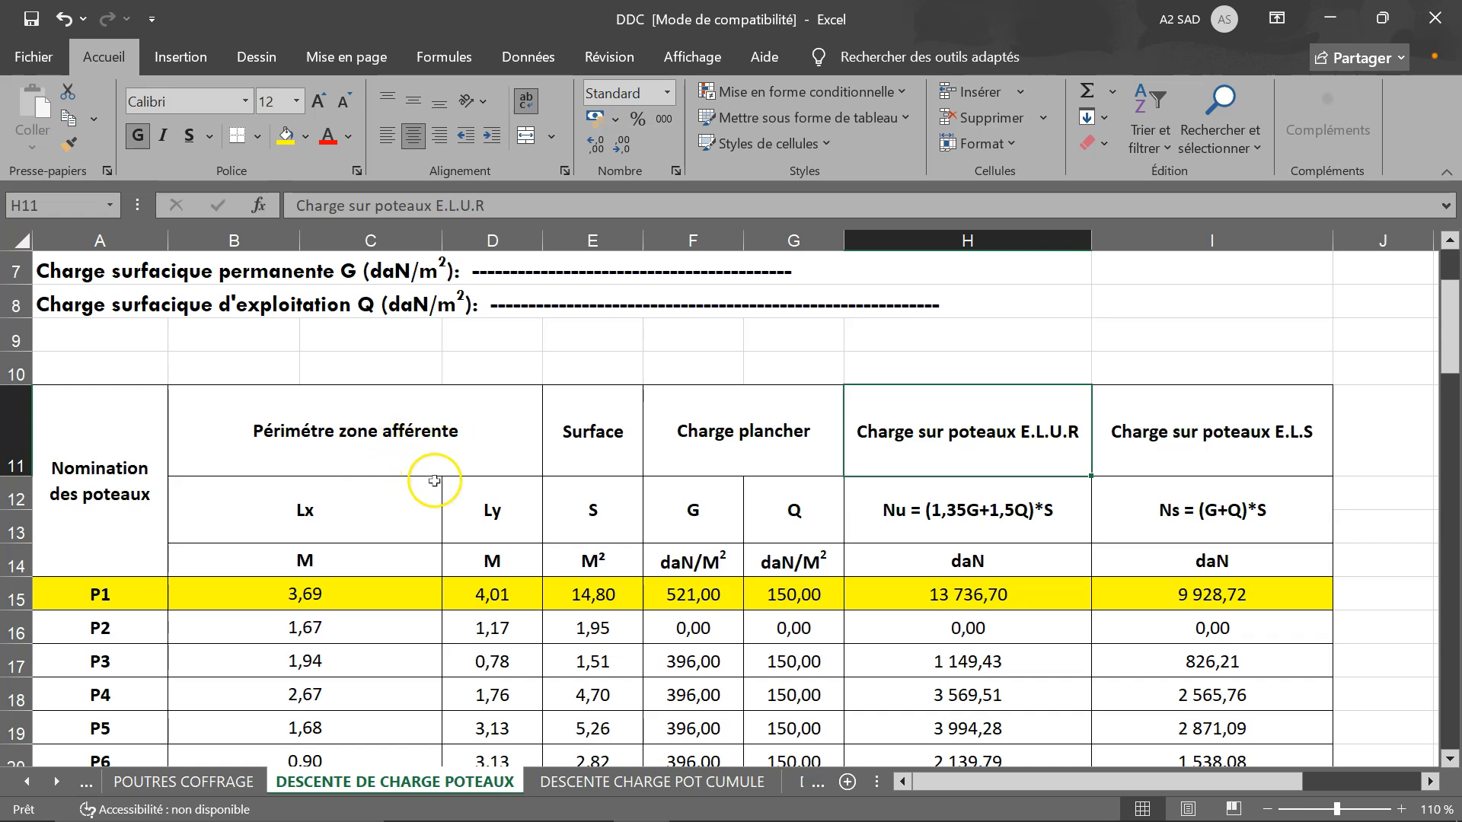
pyautogui.click(304, 517)
pyautogui.click(491, 516)
# - Switch to the AutoCAD plan and examine the garage columns around the X4–Y1 intersection
pyautogui.moveTo(644, 792)
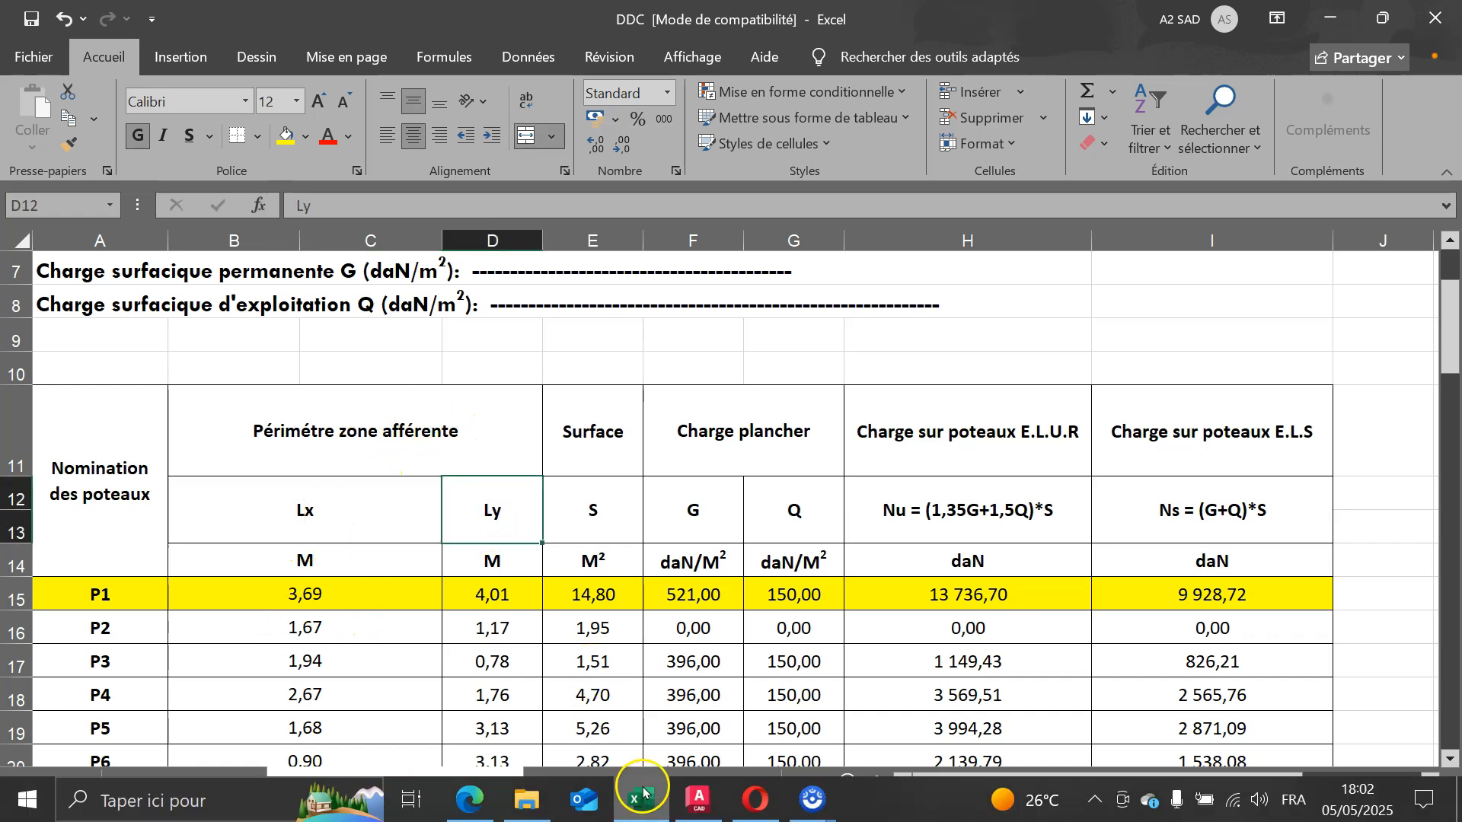
pyautogui.click(698, 799)
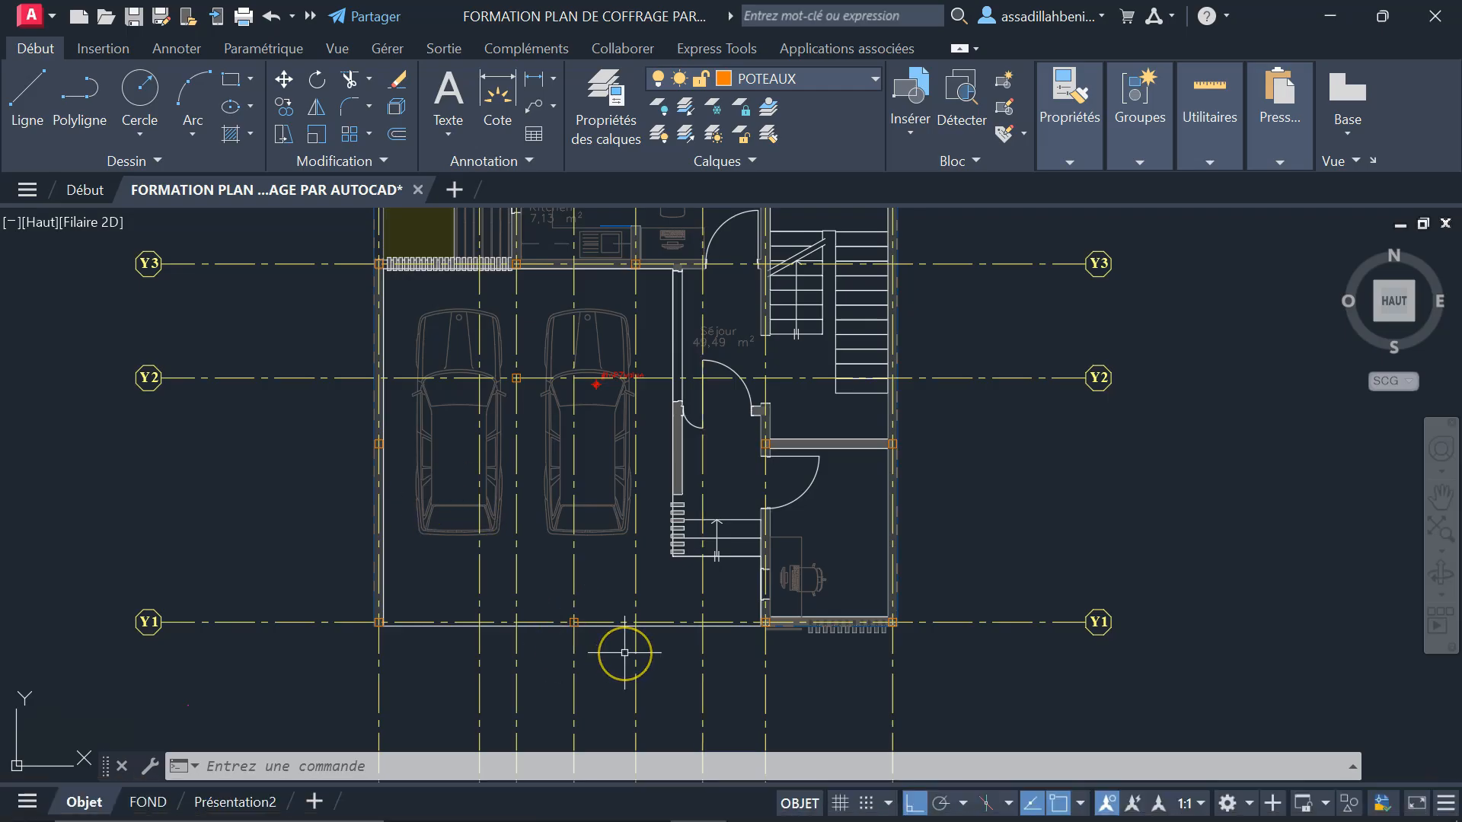
pyautogui.scroll(2, 624, 652)
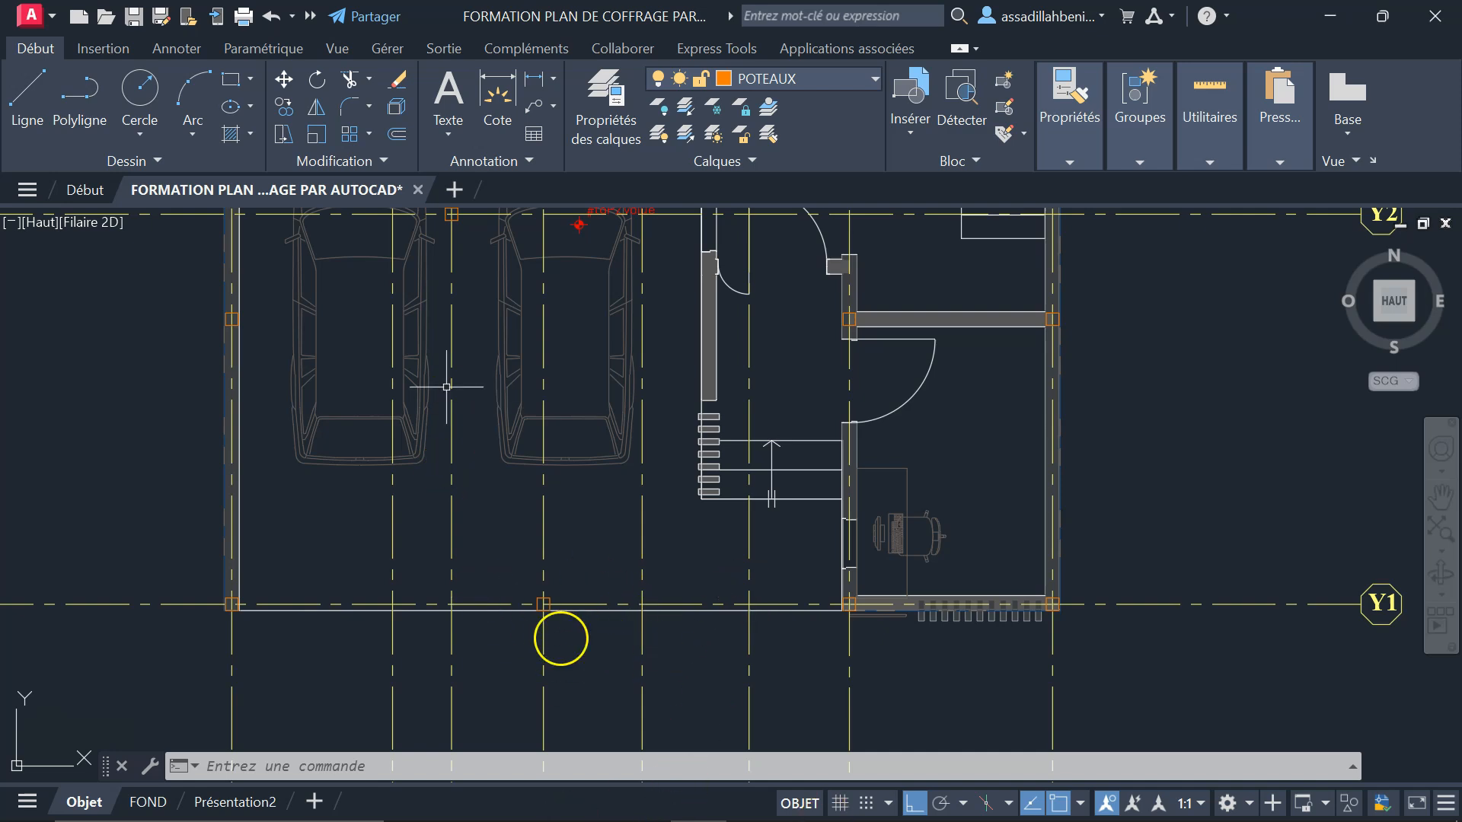
pyautogui.click(517, 736)
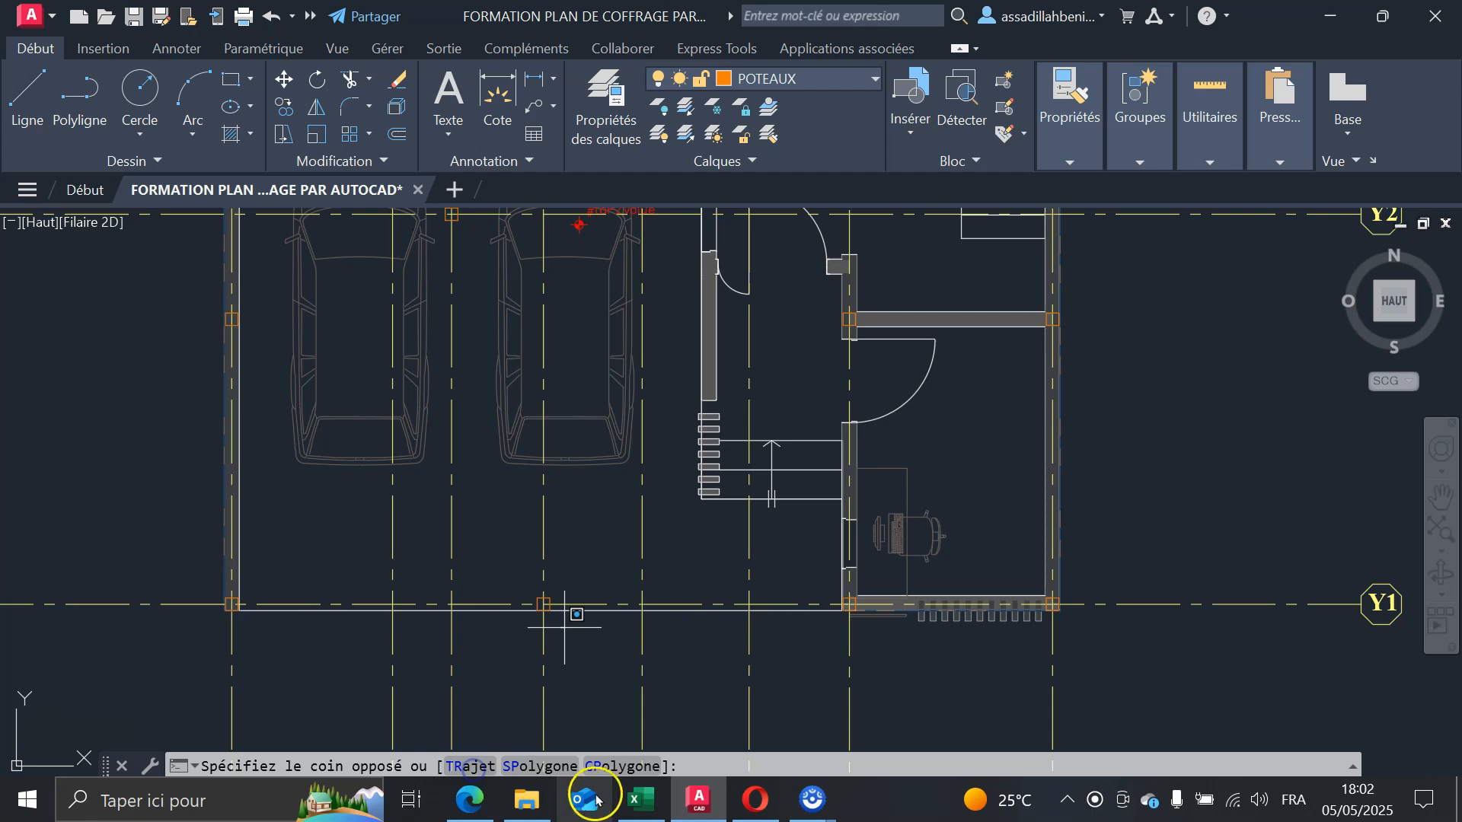
# - Switch back to Excel and review column P1's Lx, Ly, surface and floor load G in the Plancher Haut RDC table
pyautogui.click(639, 798)
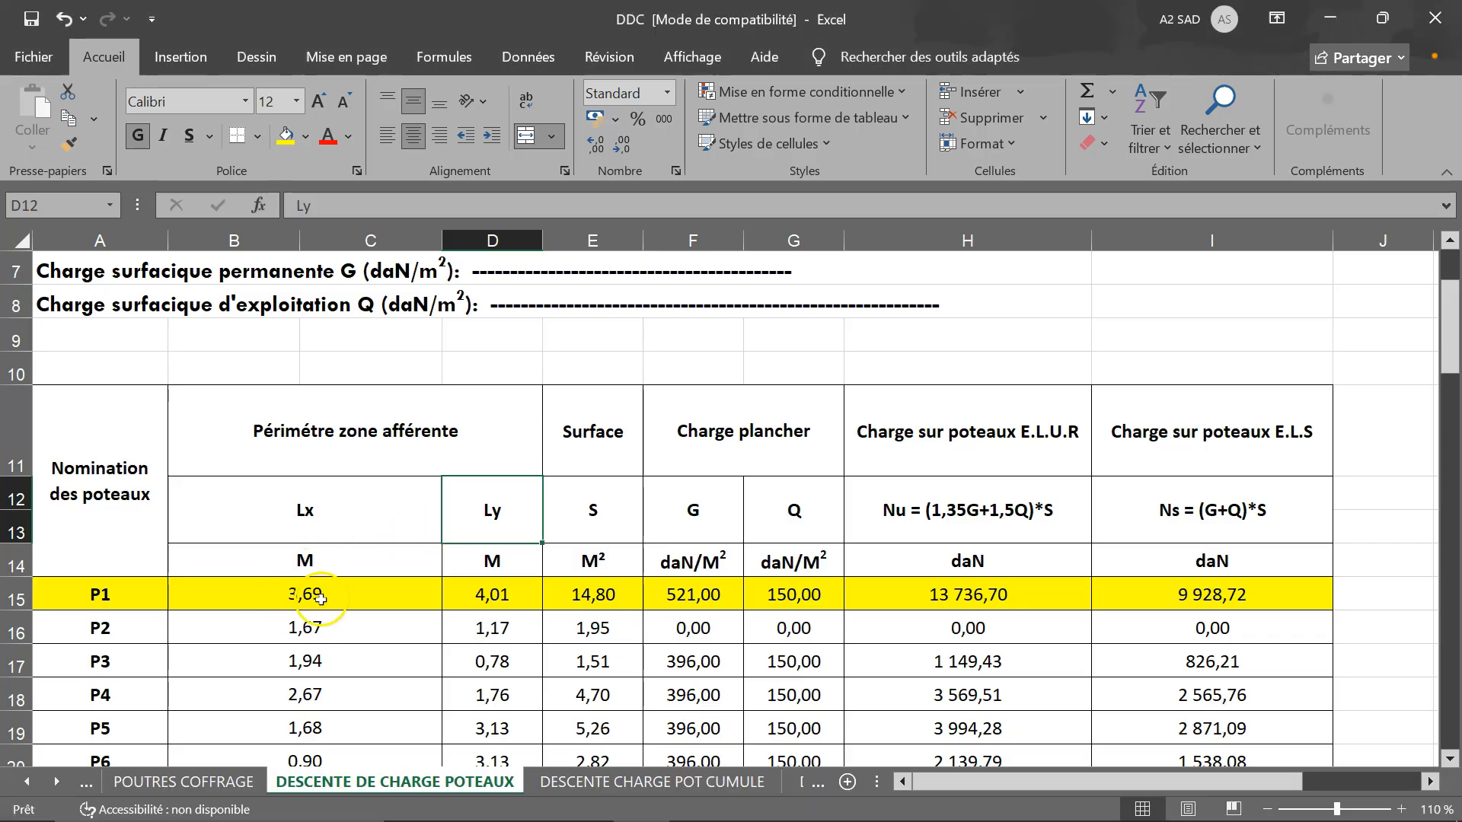
pyautogui.click(323, 598)
pyautogui.click(515, 603)
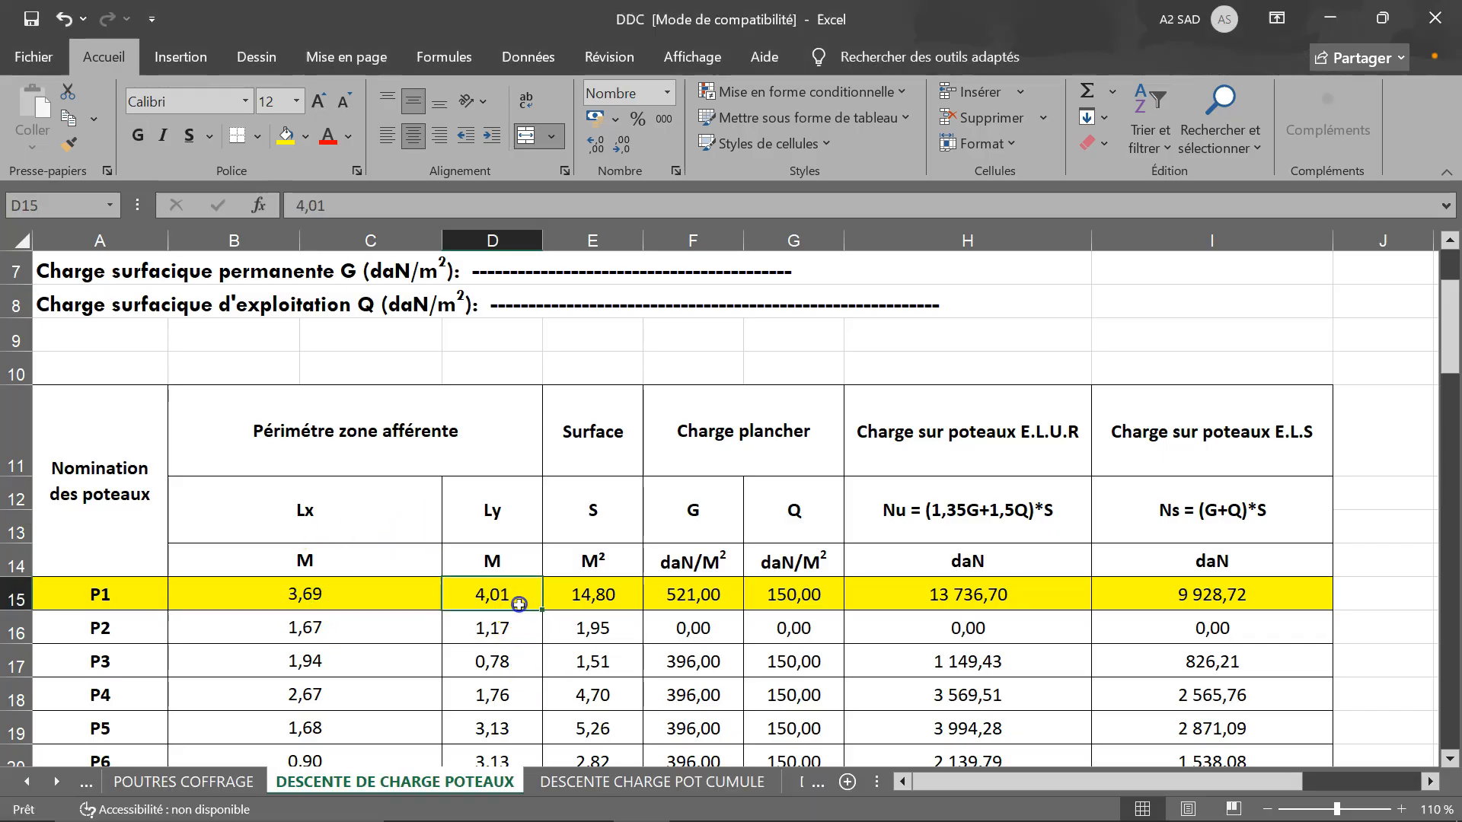
pyautogui.click(600, 600)
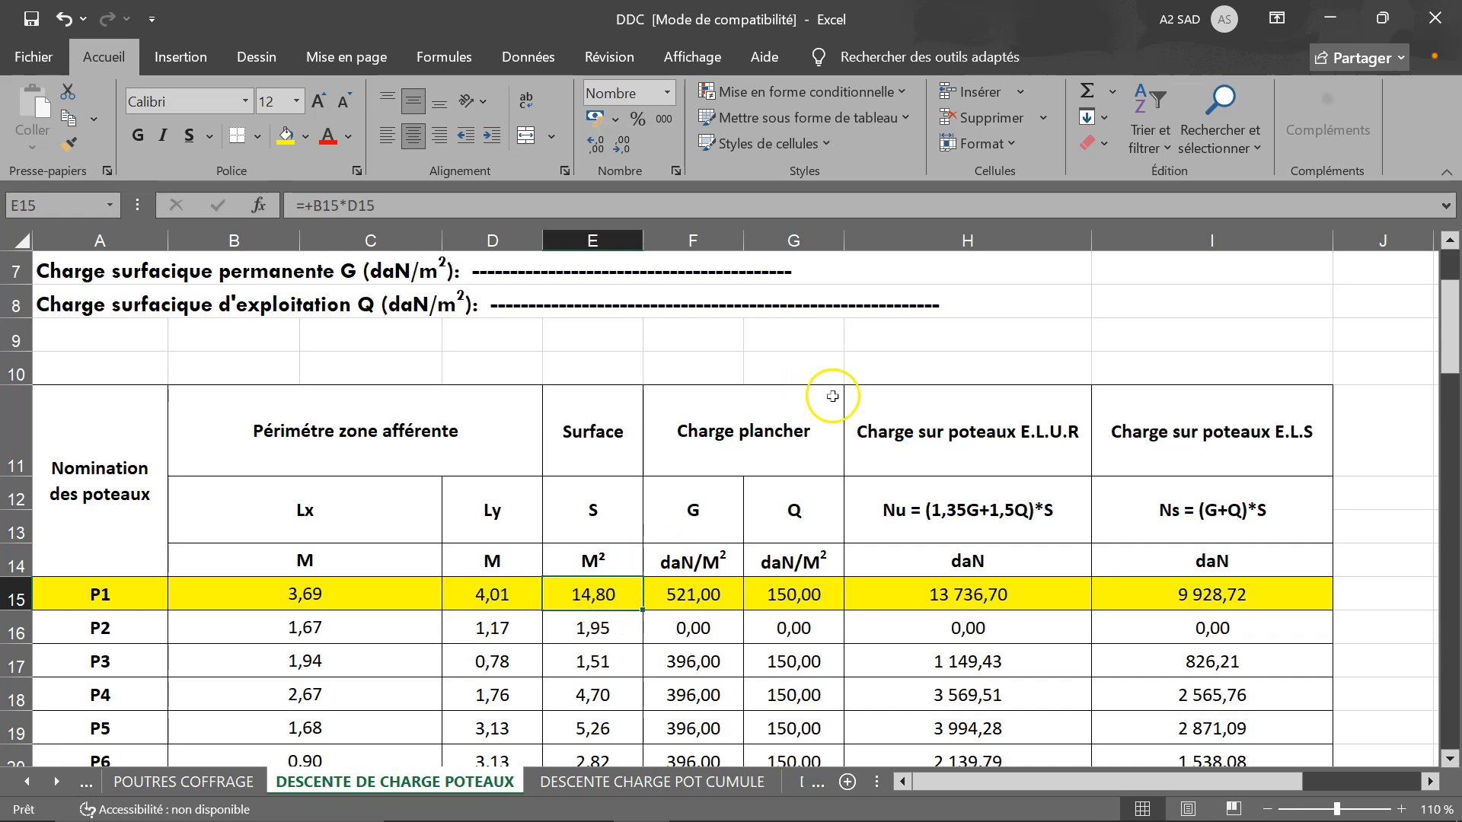
pyautogui.click(709, 592)
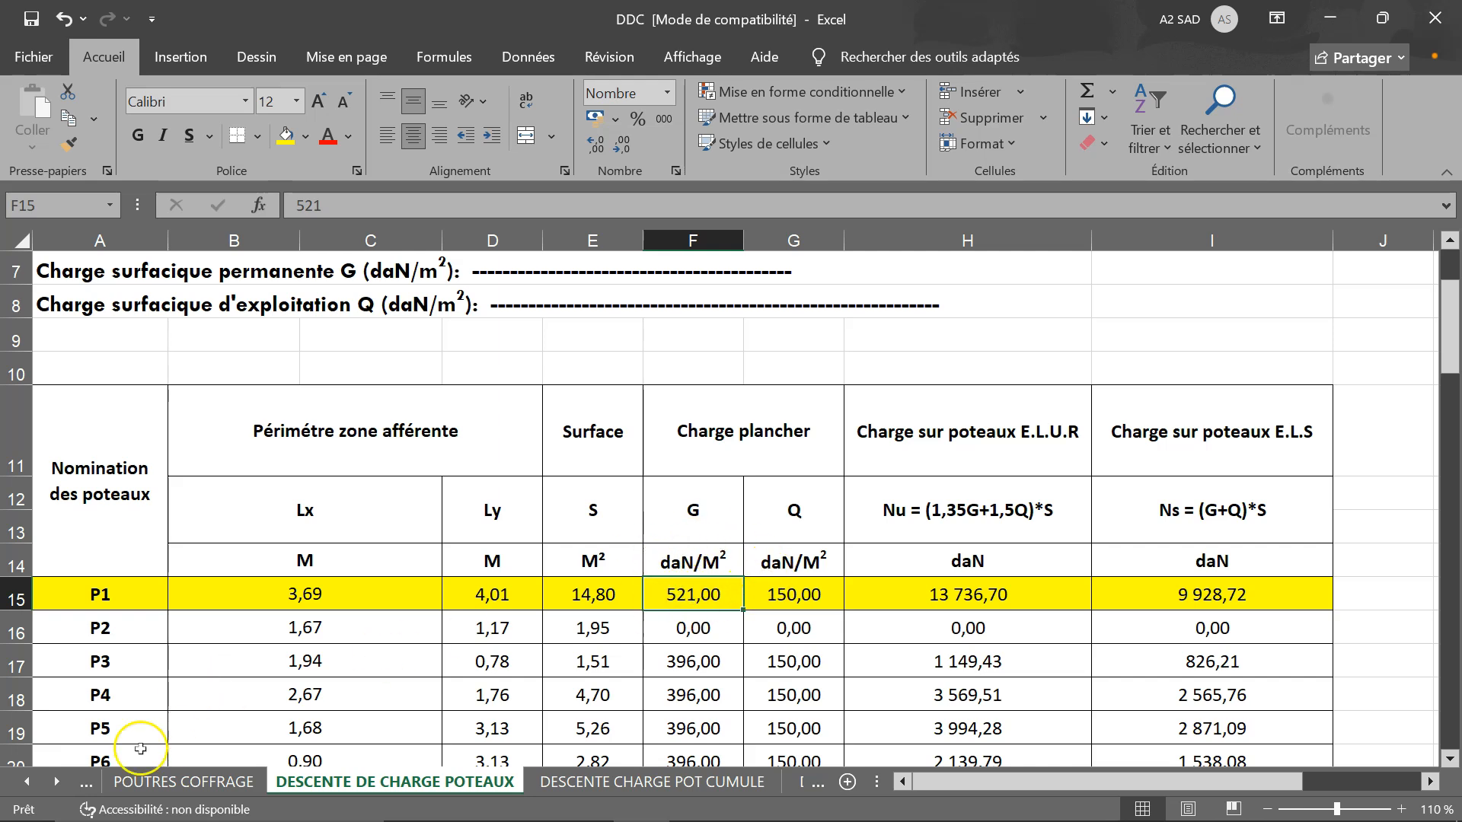
# - Open the COMPOSITION PLANCHER sheet and examine the load totals of the Plancher de 16+8, 20+5 and 20+4 courant compositions
pyautogui.click(32, 778)
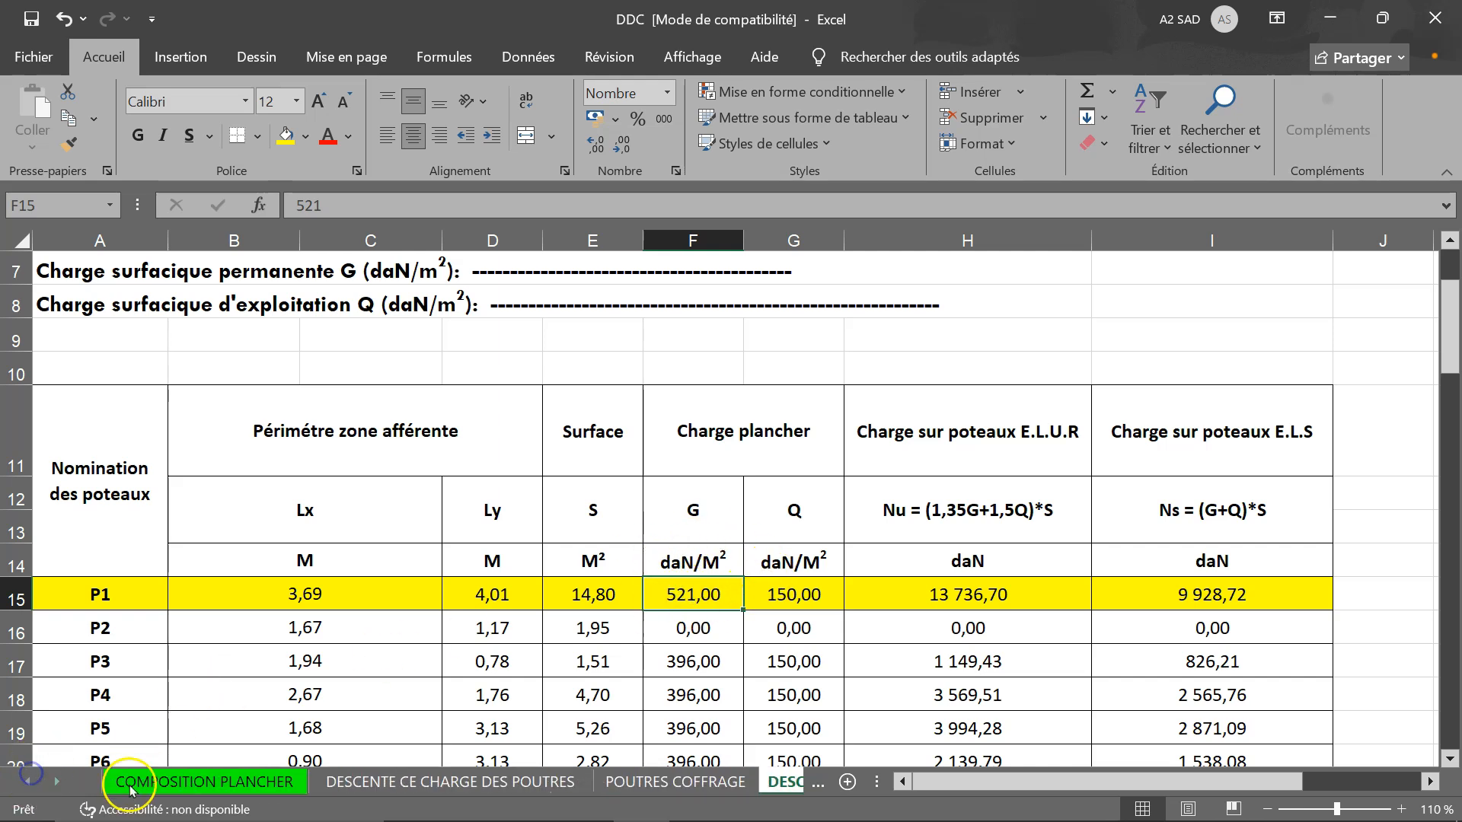
pyautogui.click(169, 780)
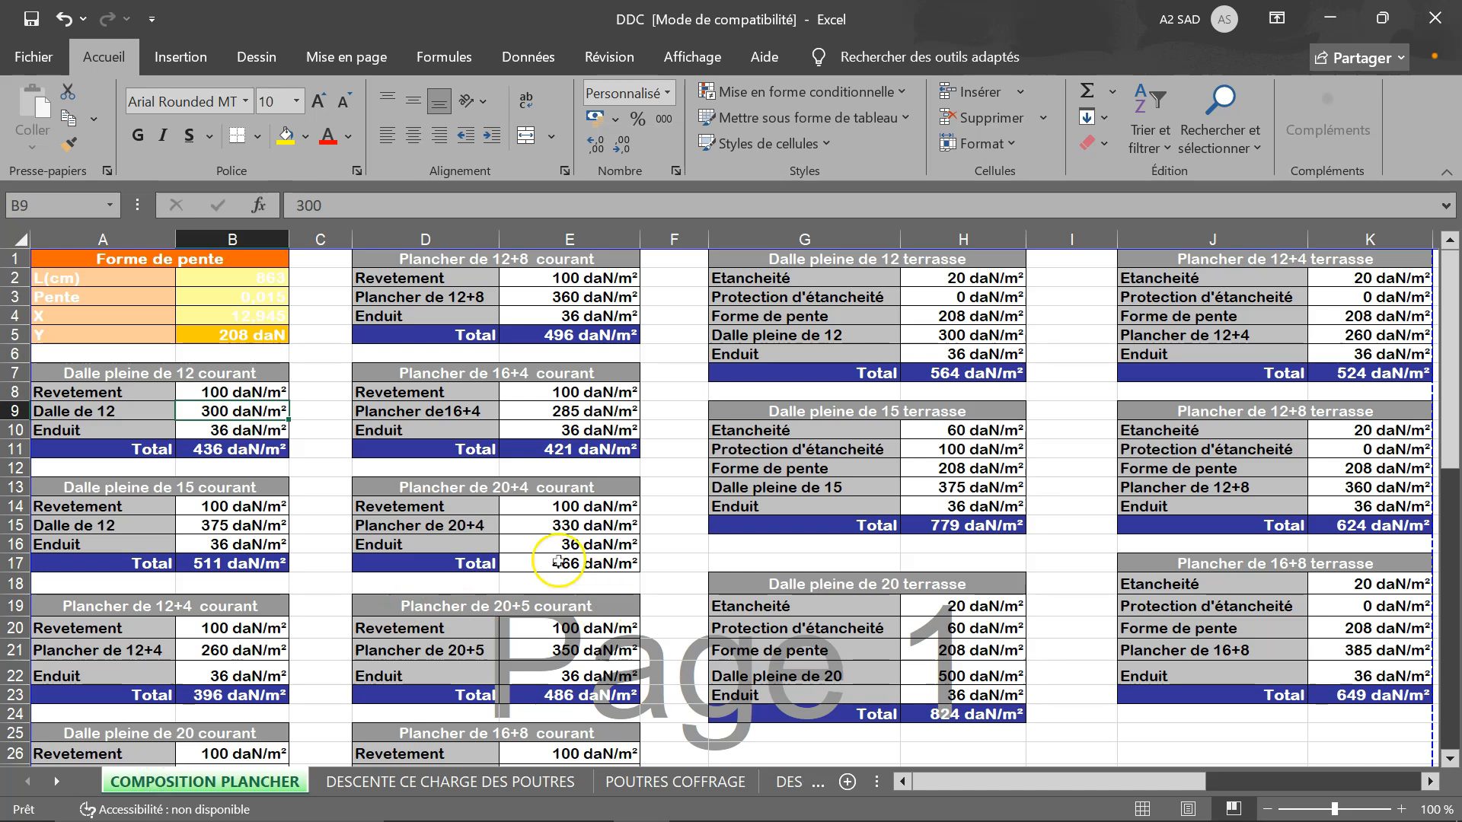
pyautogui.scroll(-3, 526, 511)
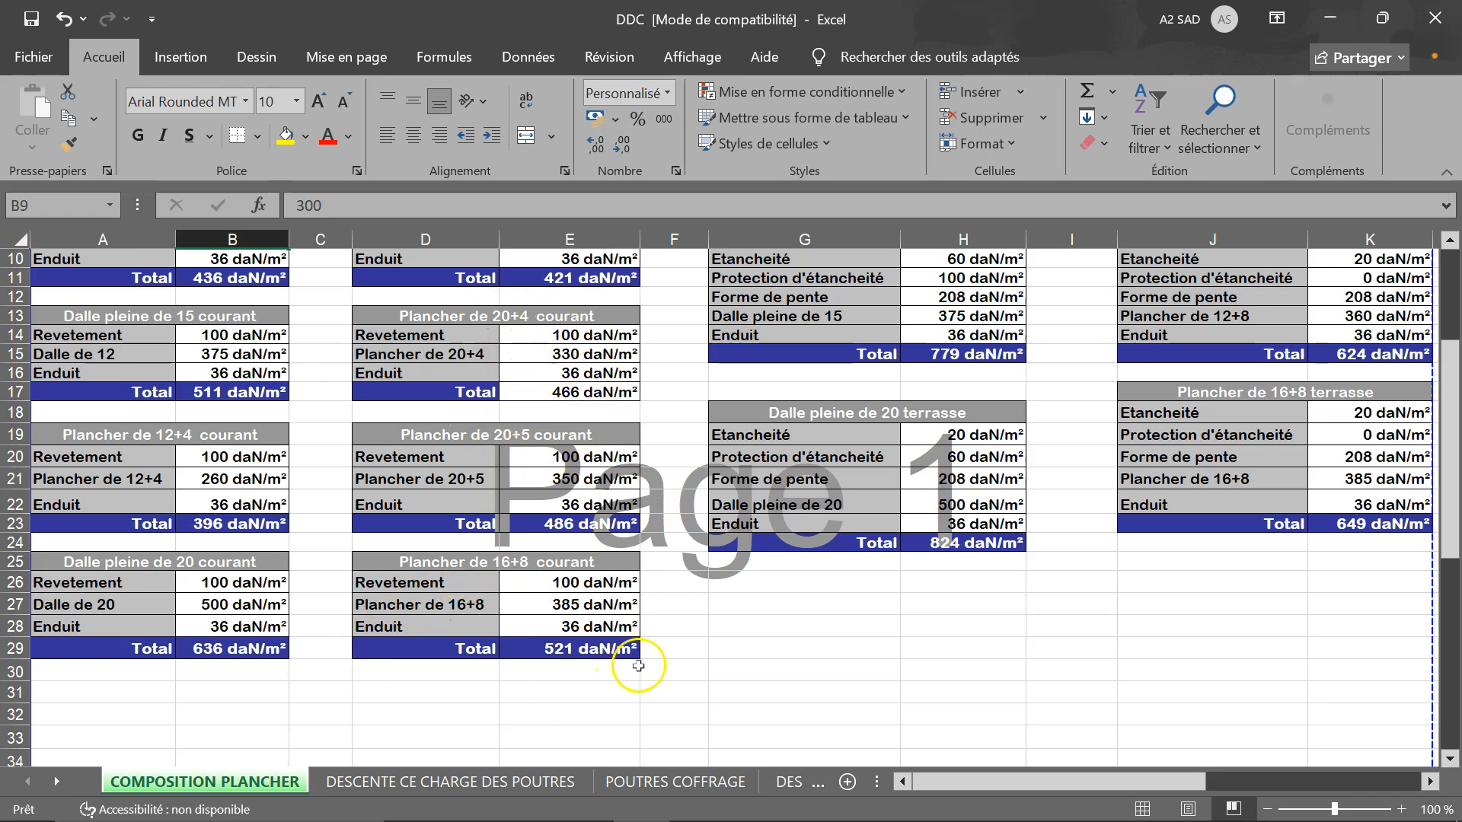
pyautogui.click(604, 648)
pyautogui.click(564, 504)
pyautogui.click(555, 432)
pyautogui.click(562, 391)
pyautogui.click(548, 313)
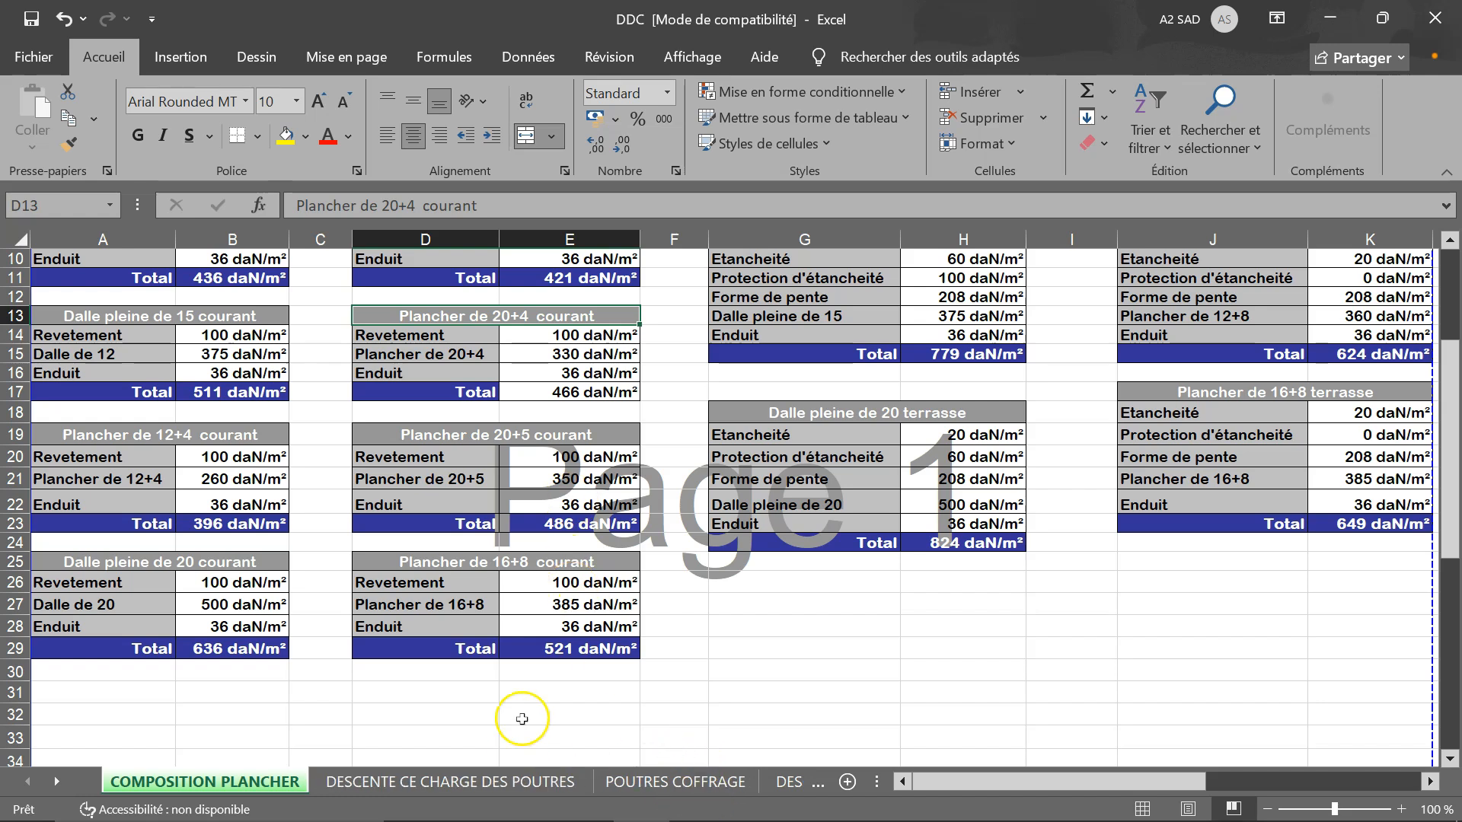
# - Return to the DESCENTE DE CHARGE POTEAUX sheet and review column P1's Q load and its E.L.U.R and E.L.S loads for Plancher Haut RDC
pyautogui.click(675, 785)
pyautogui.click(791, 784)
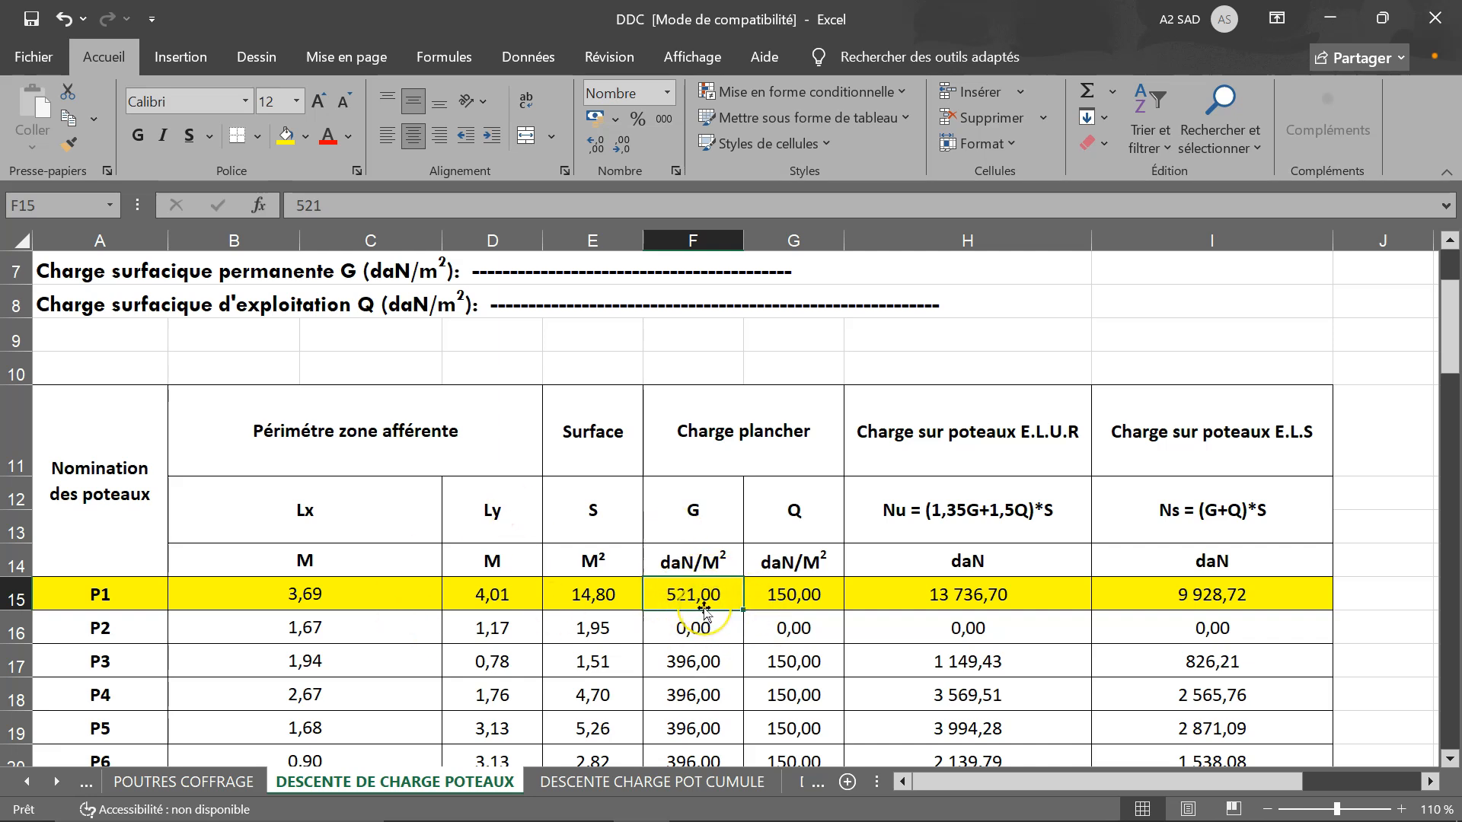
pyautogui.click(812, 609)
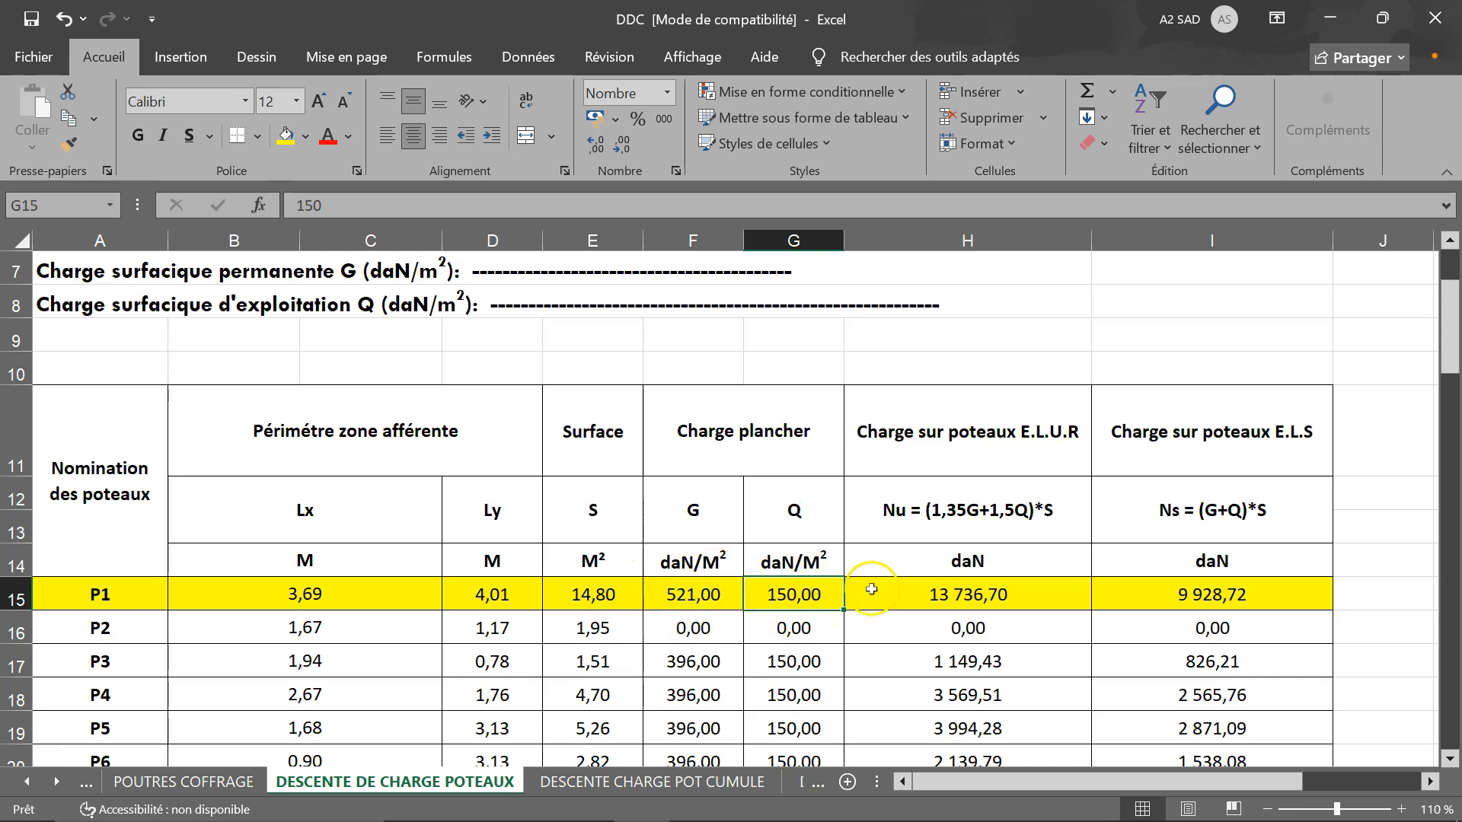
pyautogui.click(1003, 595)
pyautogui.click(1233, 594)
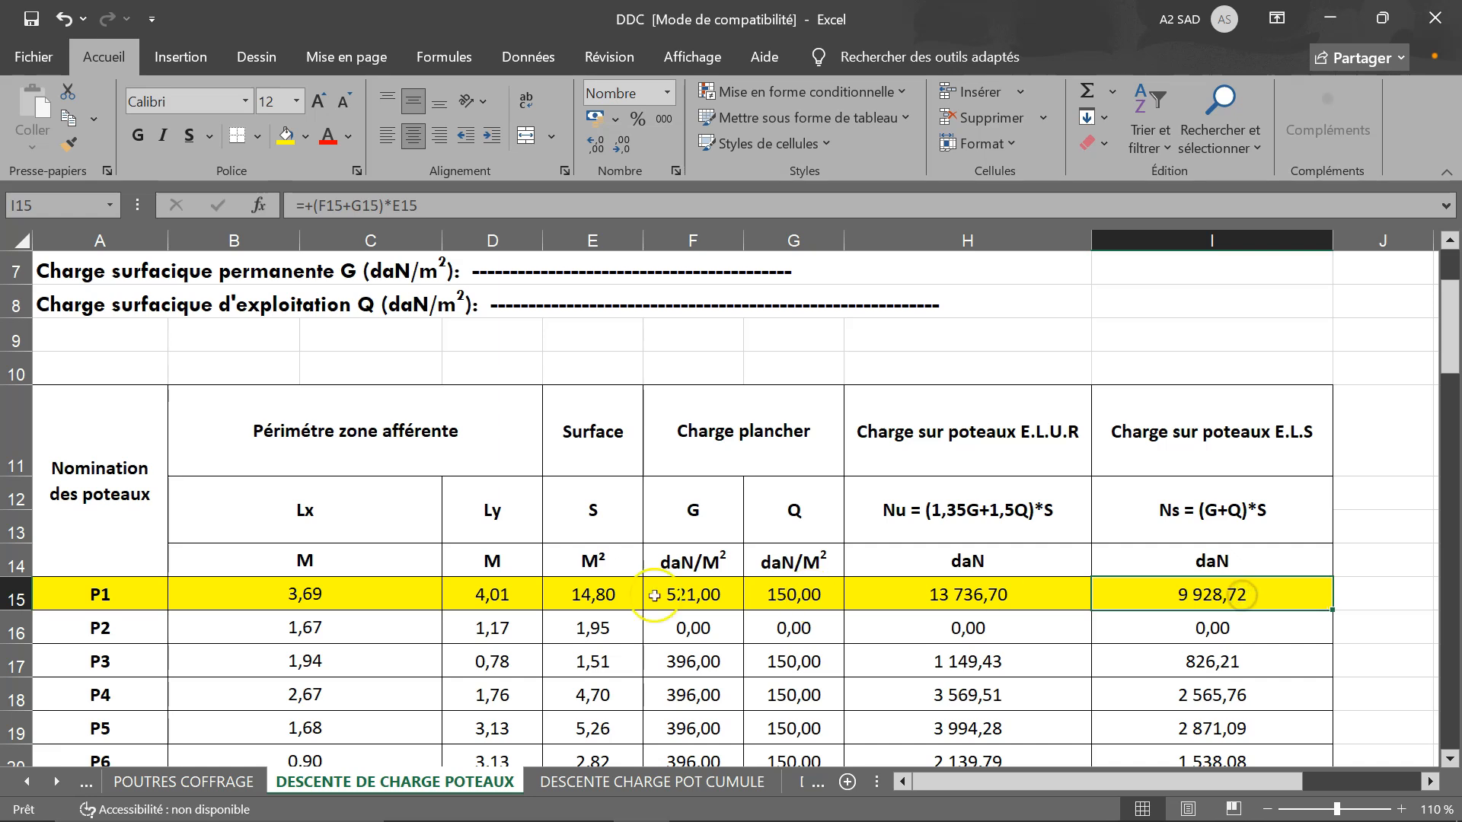
# - Review column P1's Lx, Ly, surface, G, Q, E.L.U.R and E.L.S entries in the Haut Etage Courant table
pyautogui.scroll(2, 494, 459)
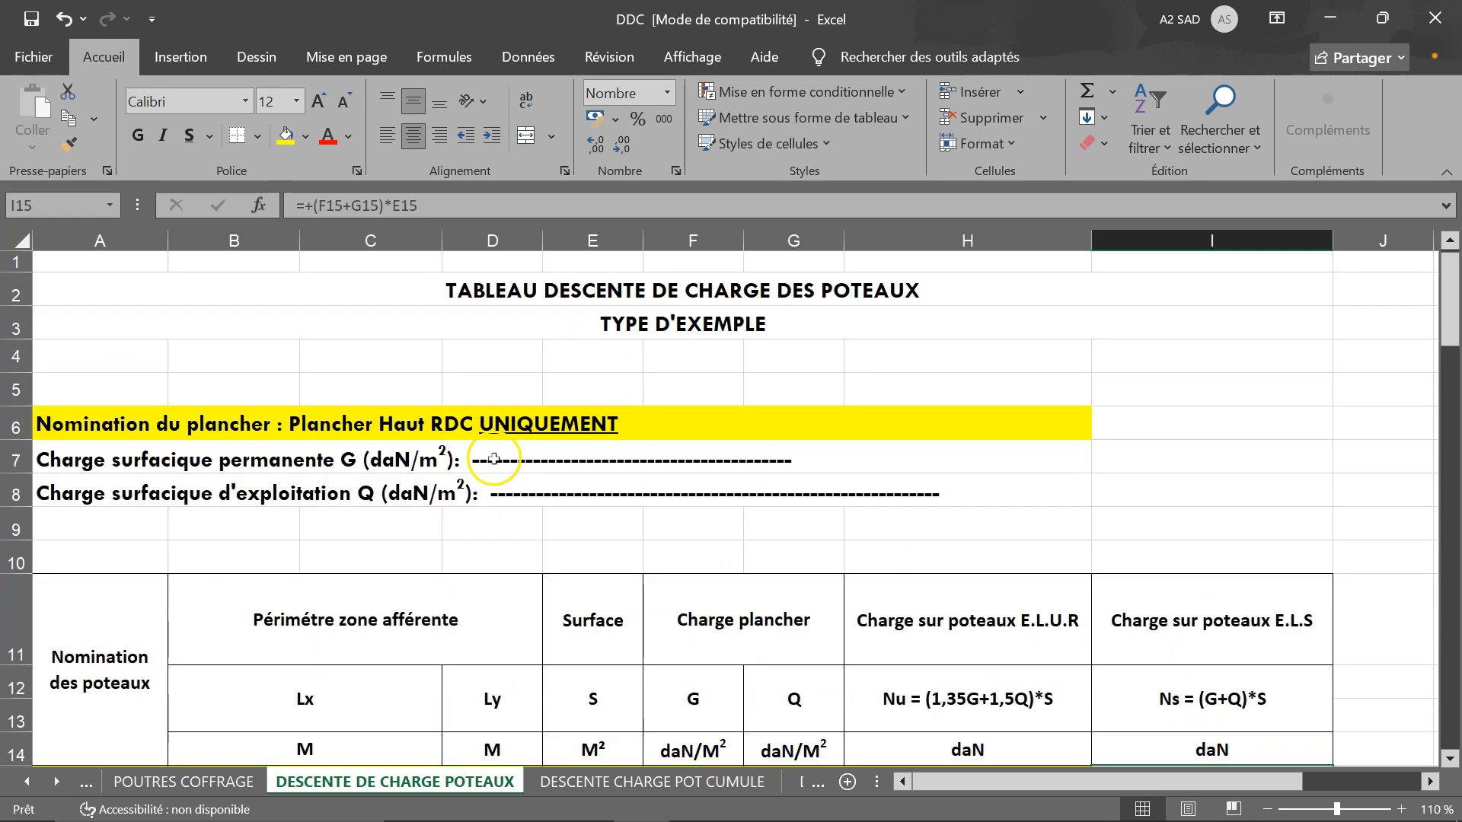
pyautogui.scroll(-10, 646, 514)
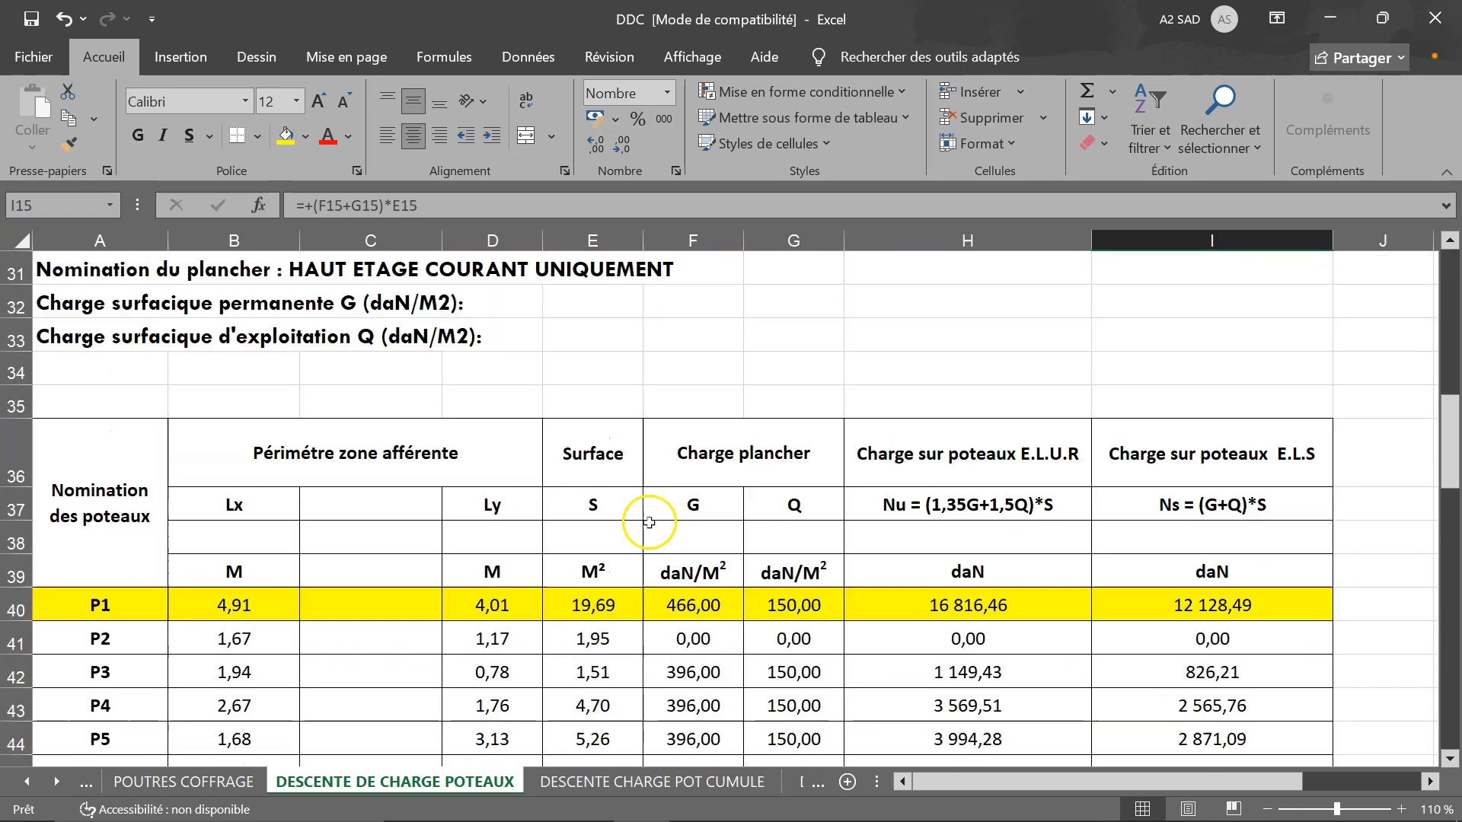
pyautogui.scroll(1, 560, 495)
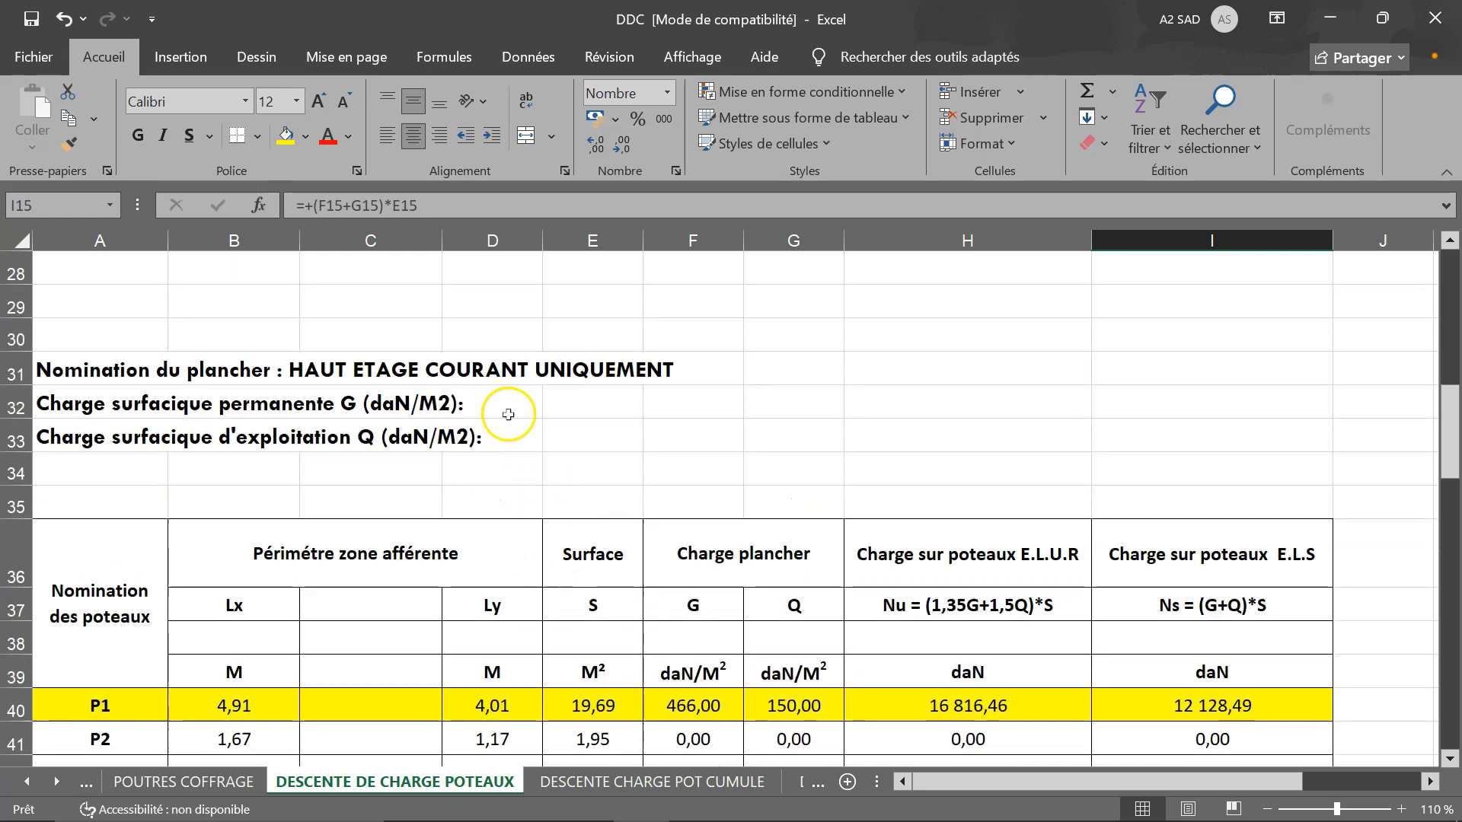
pyautogui.scroll(-1, 599, 441)
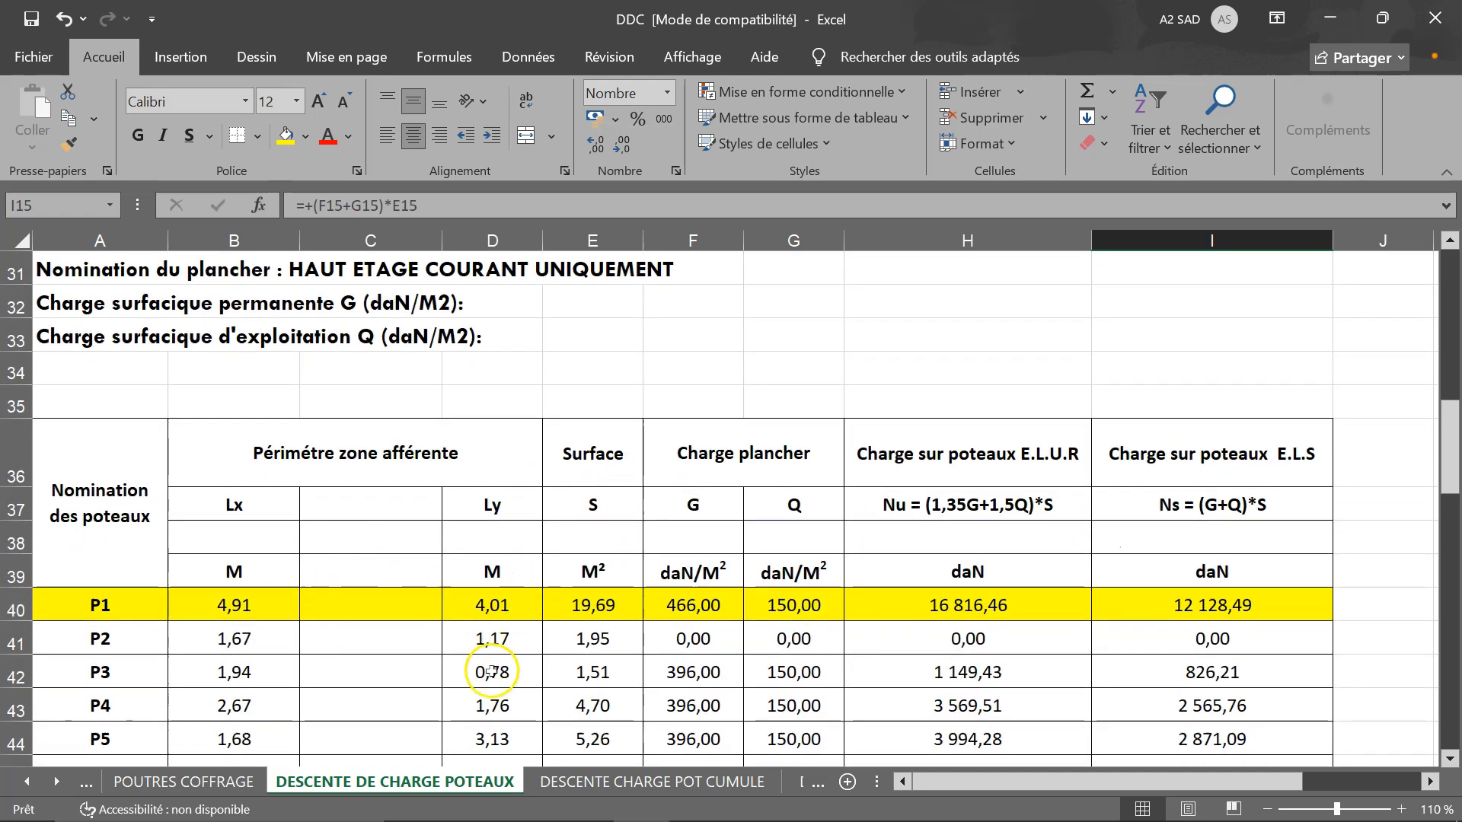
pyautogui.click(242, 606)
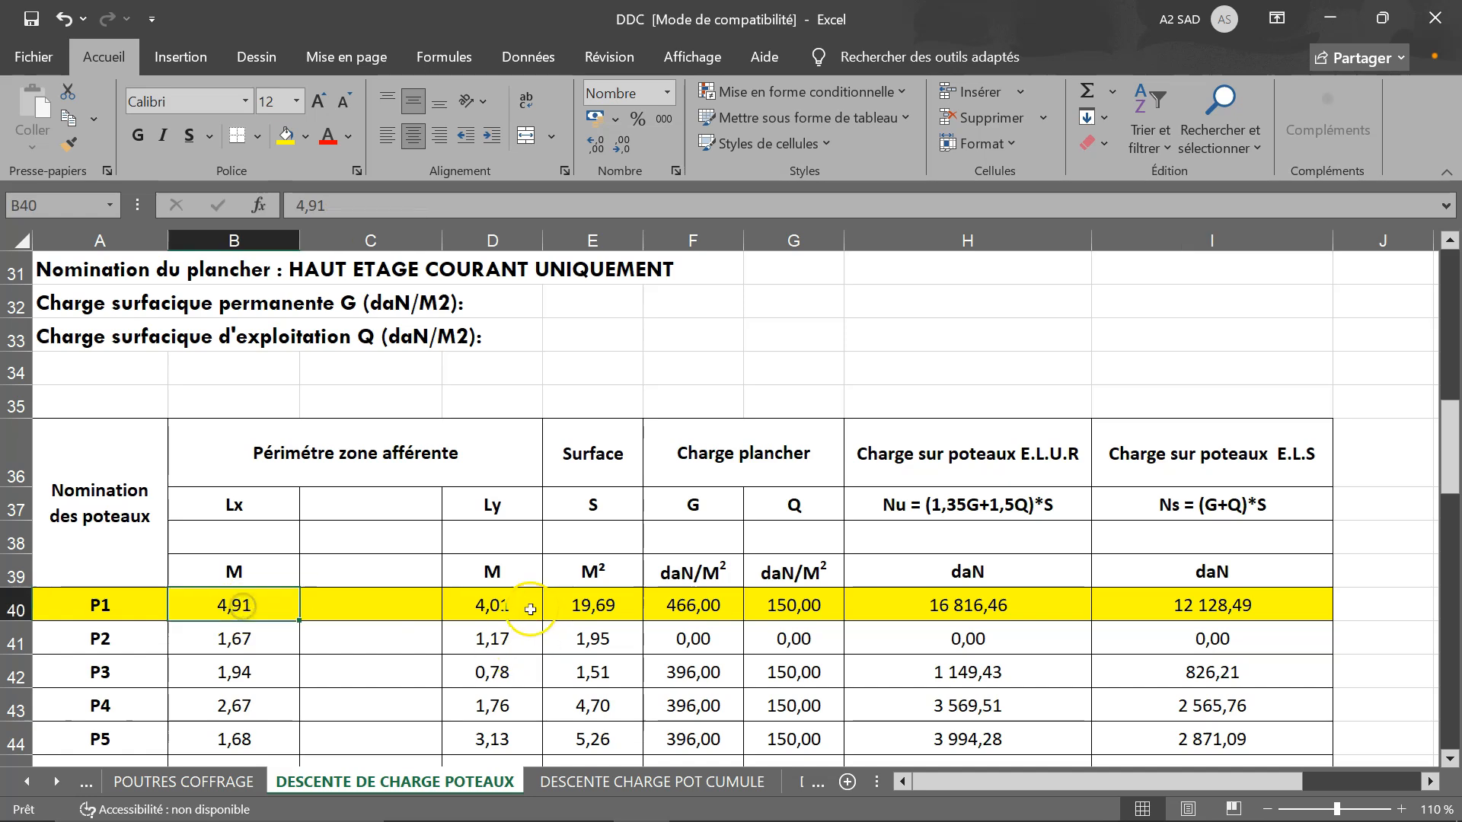
pyautogui.click(530, 609)
pyautogui.click(600, 607)
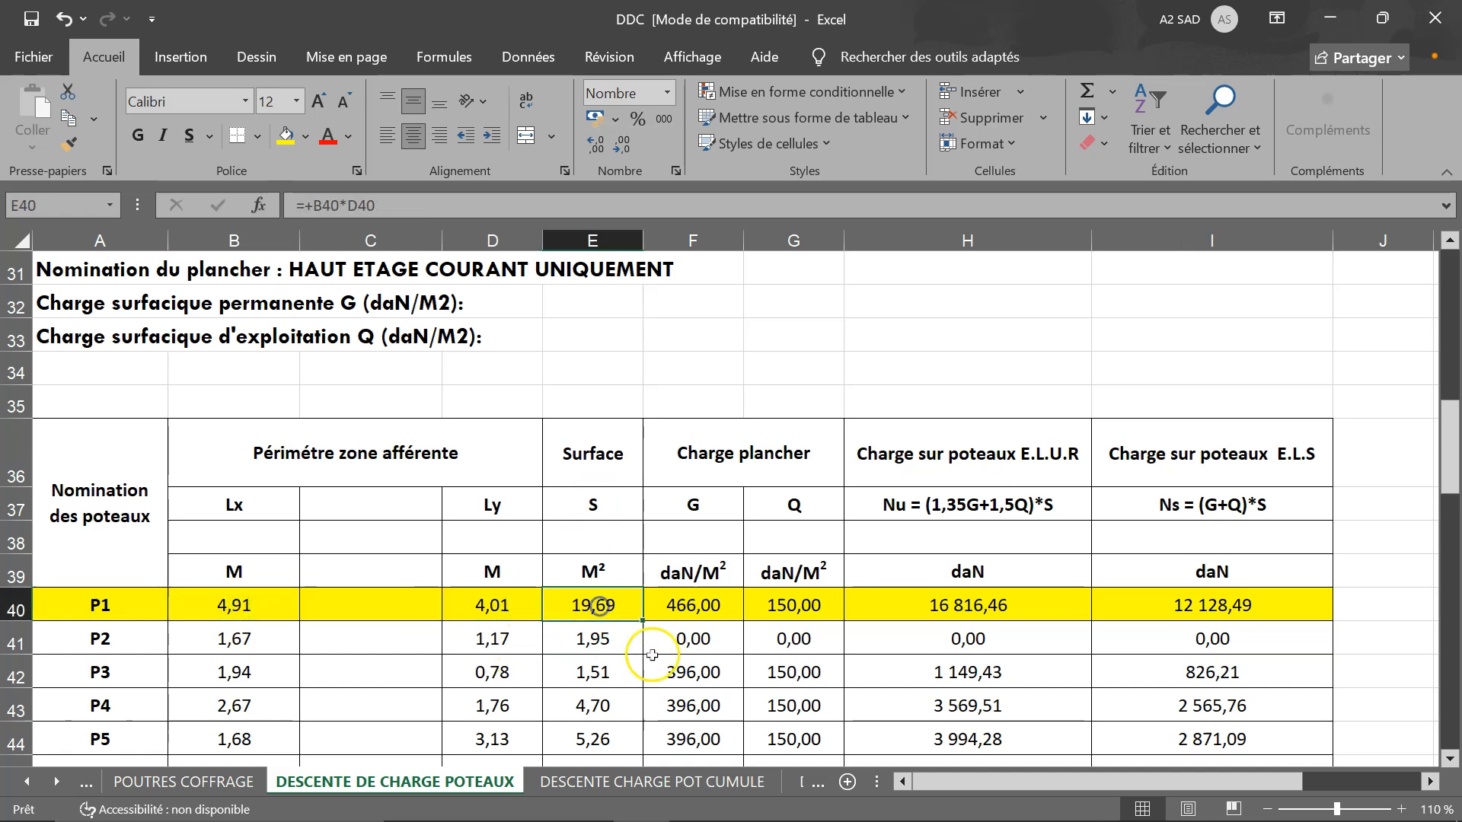
pyautogui.click(703, 606)
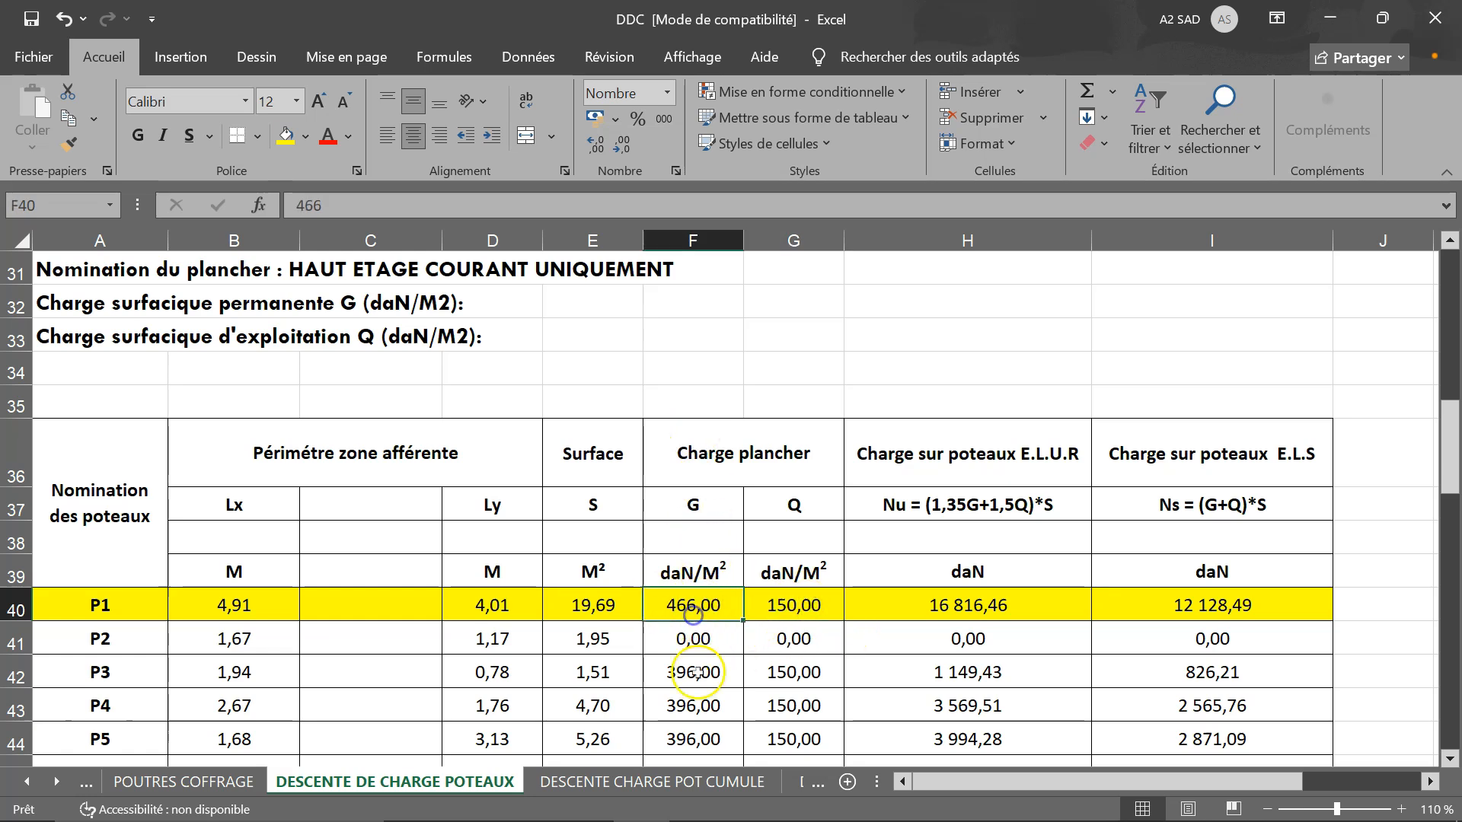
pyautogui.click(801, 607)
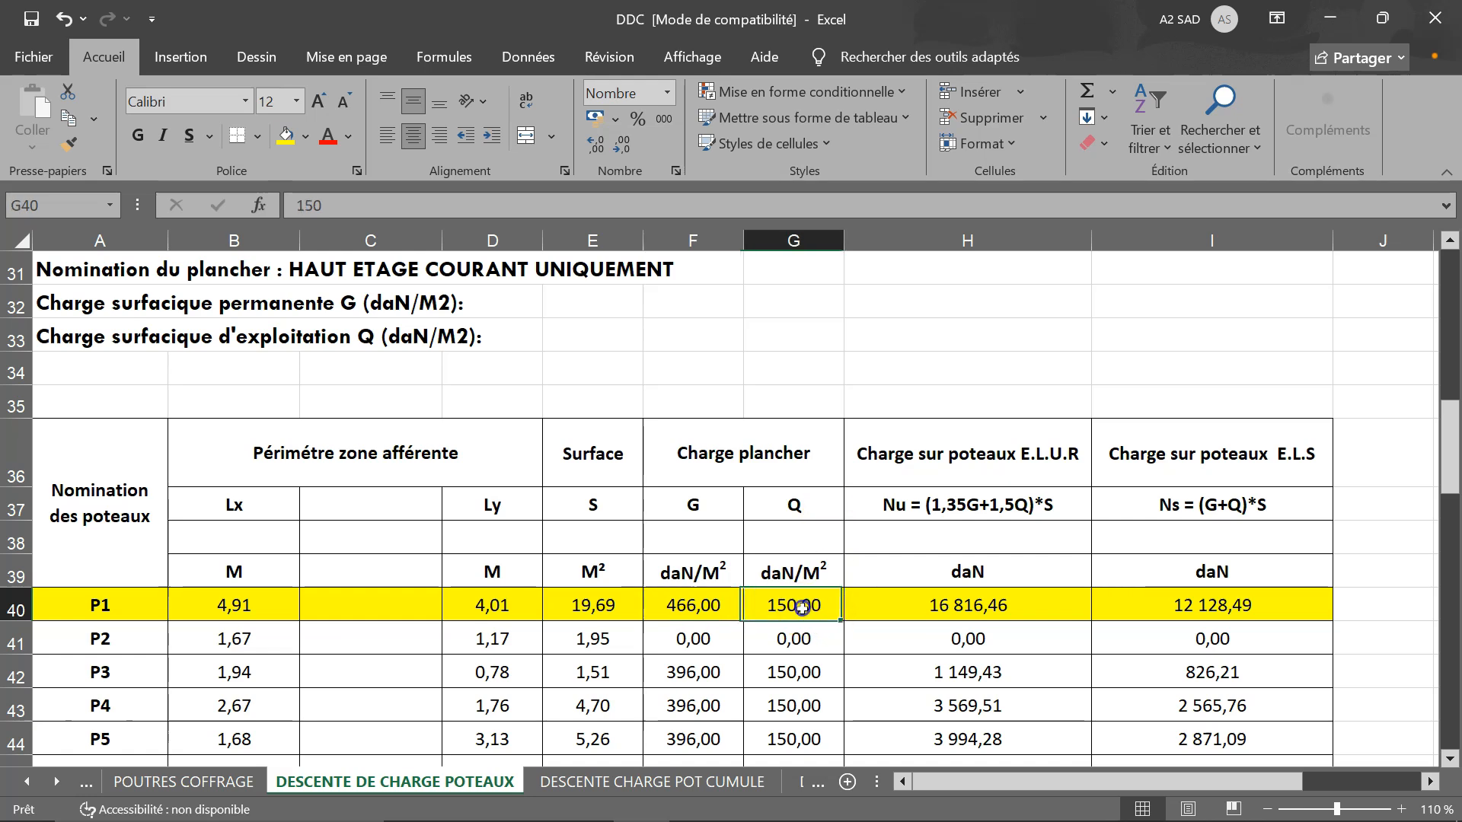
pyautogui.click(983, 601)
pyautogui.click(1217, 607)
# - Examine column P1's E.L.S load in the Bas RDC table and look over the Haut Terrasse table
pyautogui.scroll(-7, 676, 632)
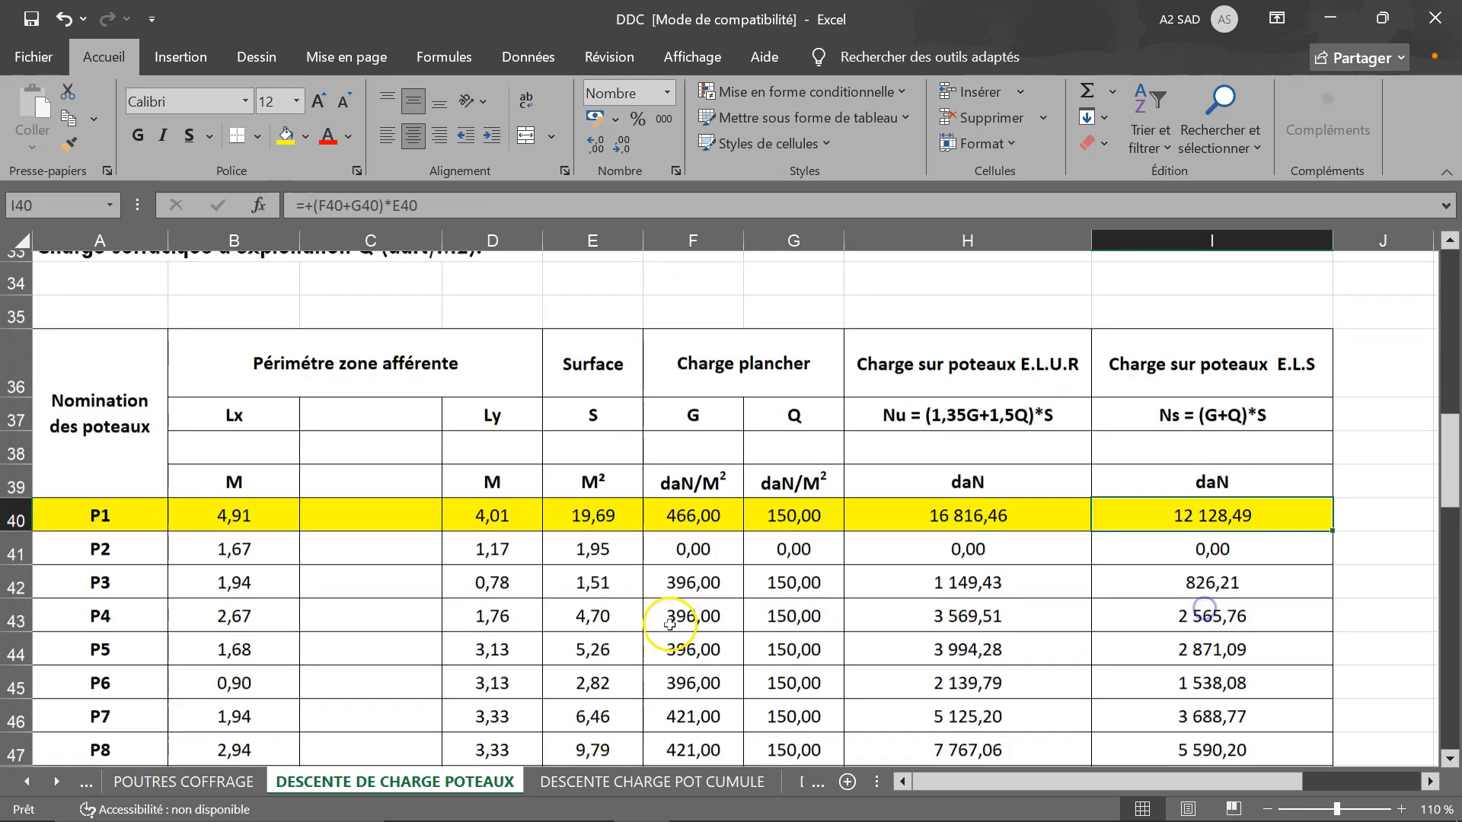
pyautogui.scroll(-1, 449, 571)
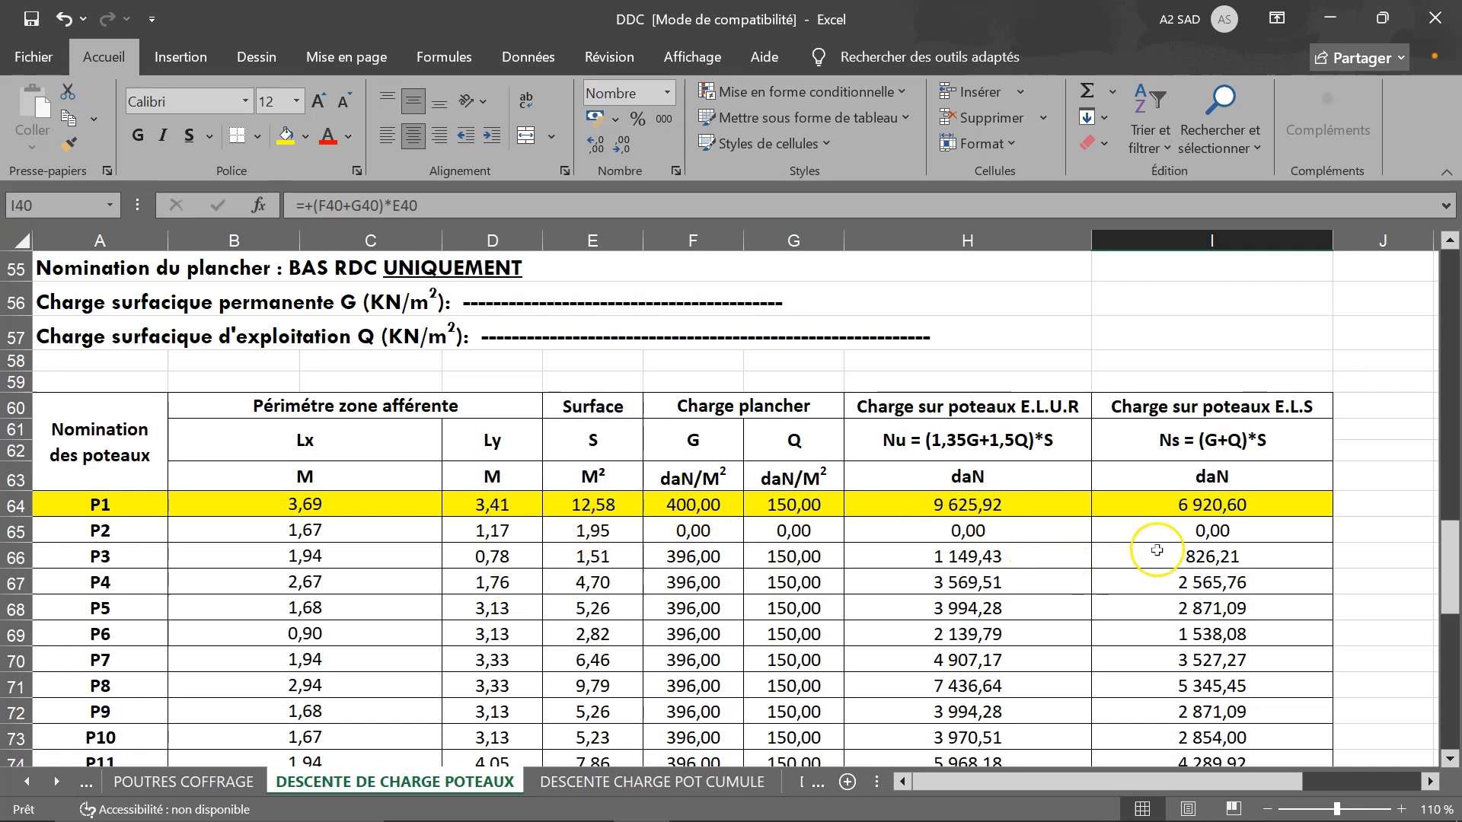
pyautogui.click(1209, 514)
pyautogui.scroll(-6, 603, 583)
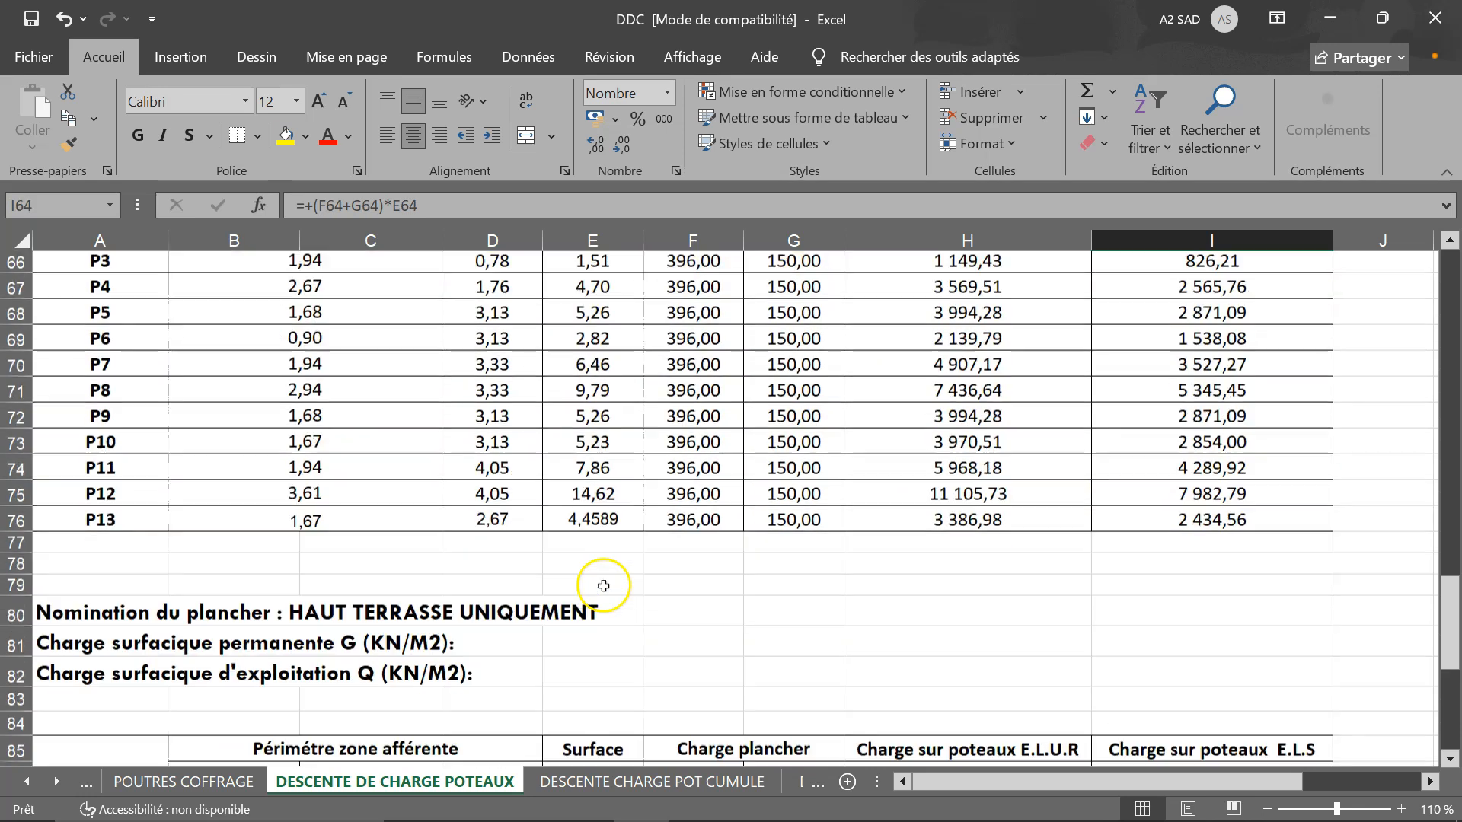
pyautogui.scroll(-2, 603, 585)
pyautogui.scroll(5, 591, 609)
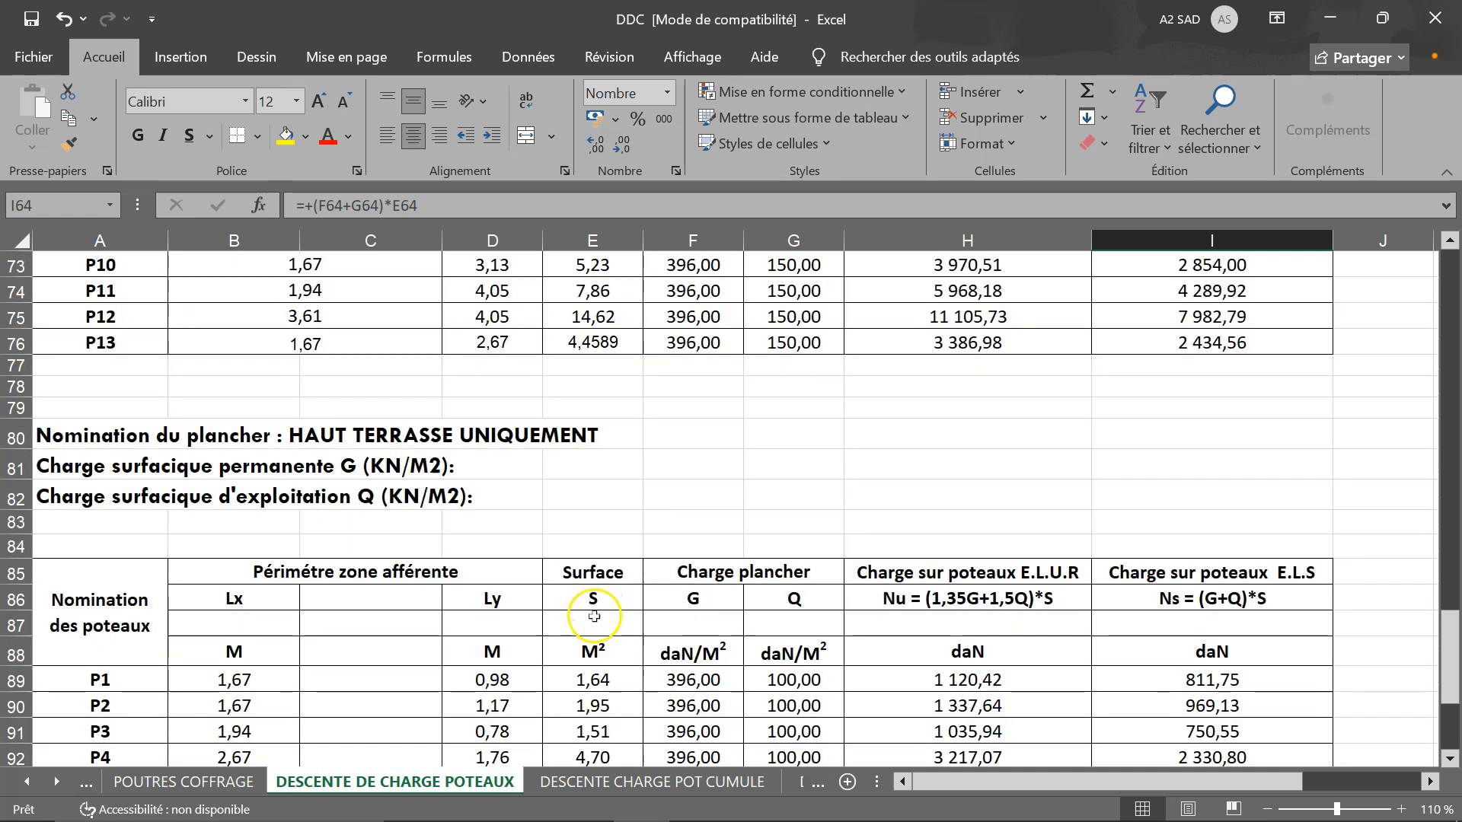
pyautogui.scroll(1, 603, 641)
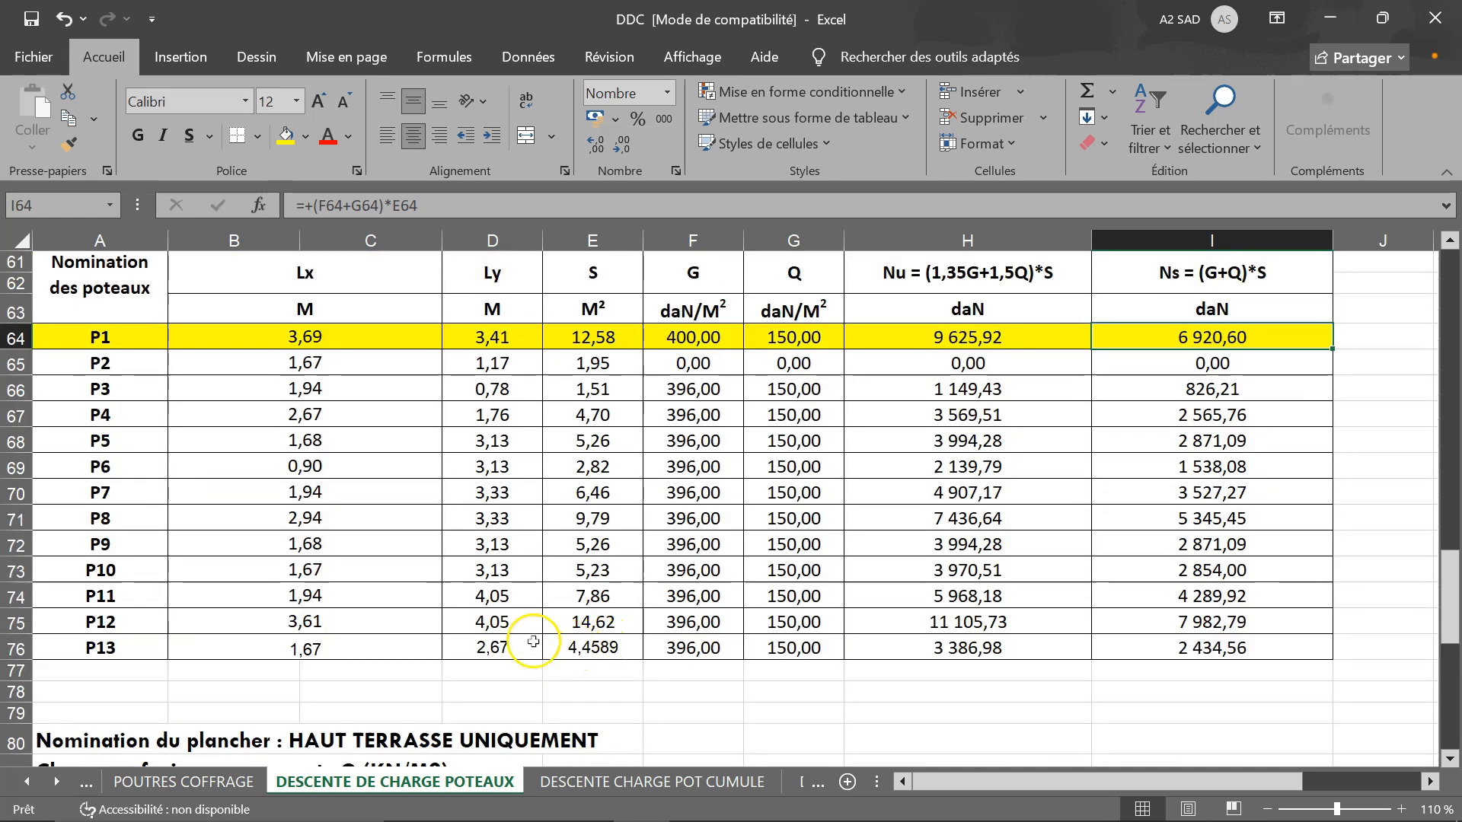
# - Switch to the AutoCAD drawing and compare the floor plans from the garage level up to the terrace
pyautogui.moveTo(704, 820)
pyautogui.click(710, 794)
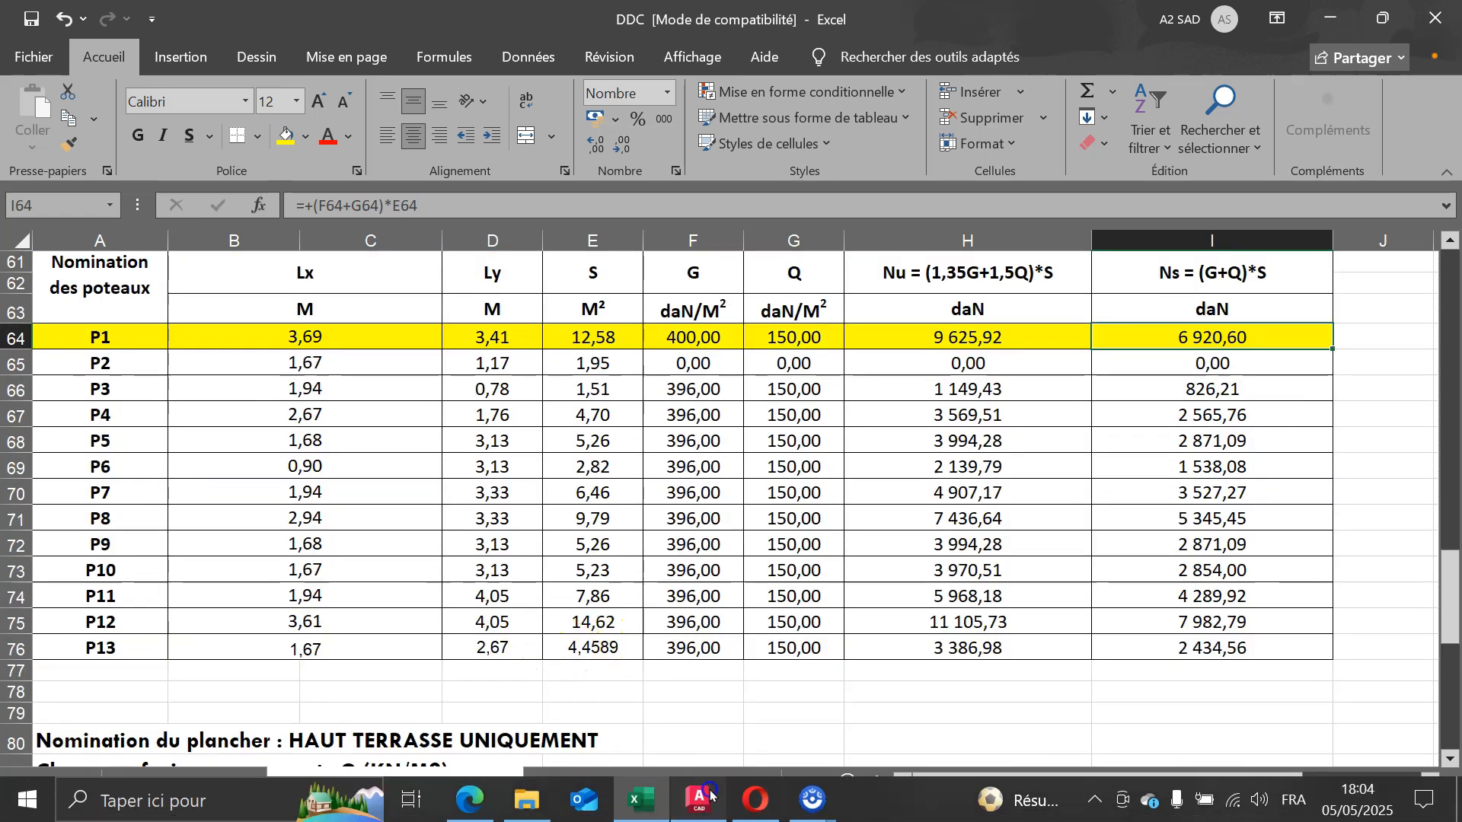
pyautogui.scroll(2, 519, 571)
pyautogui.click(594, 688)
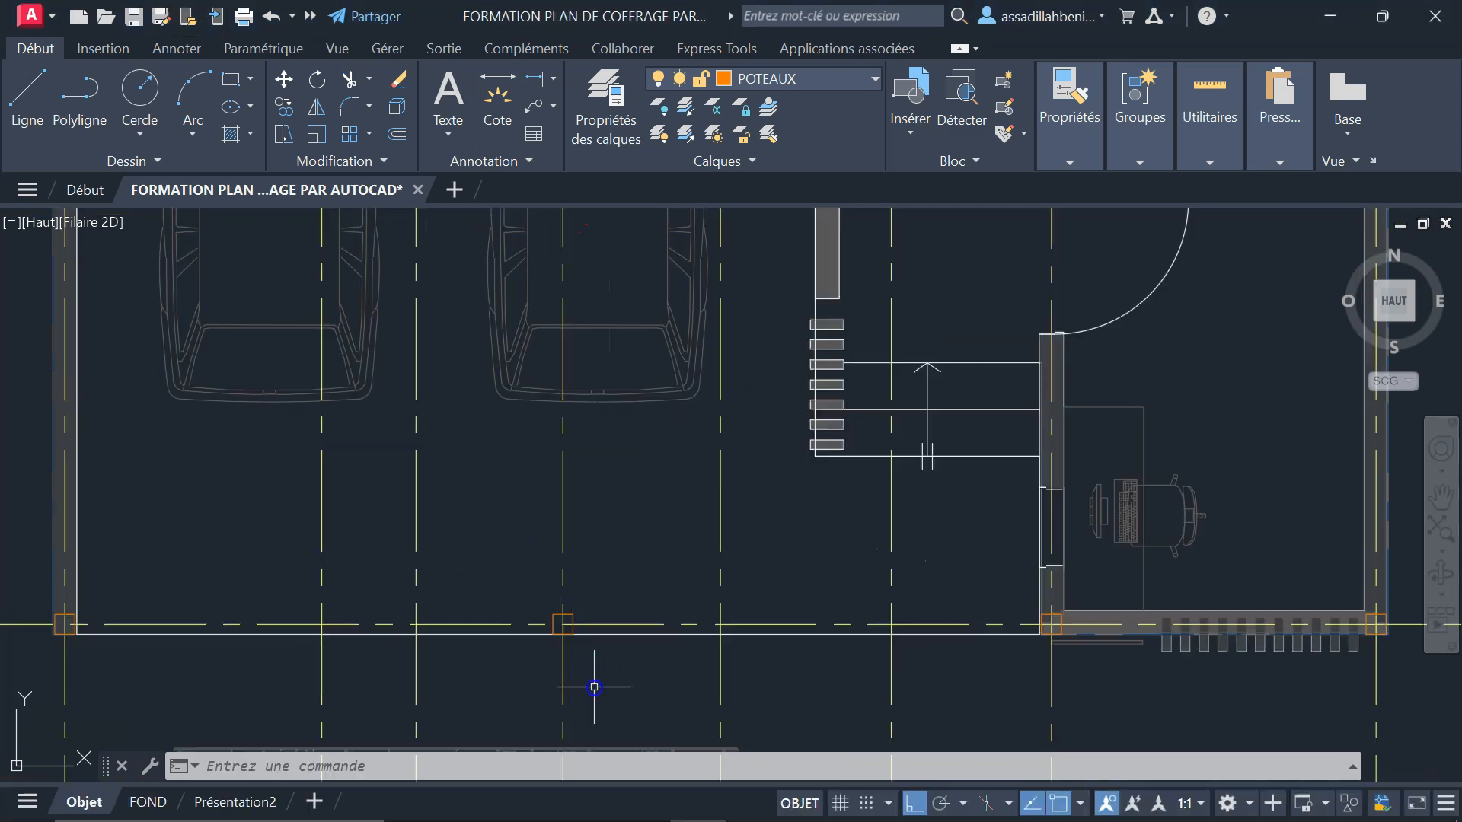
pyautogui.click(594, 688)
pyautogui.scroll(-6, 510, 617)
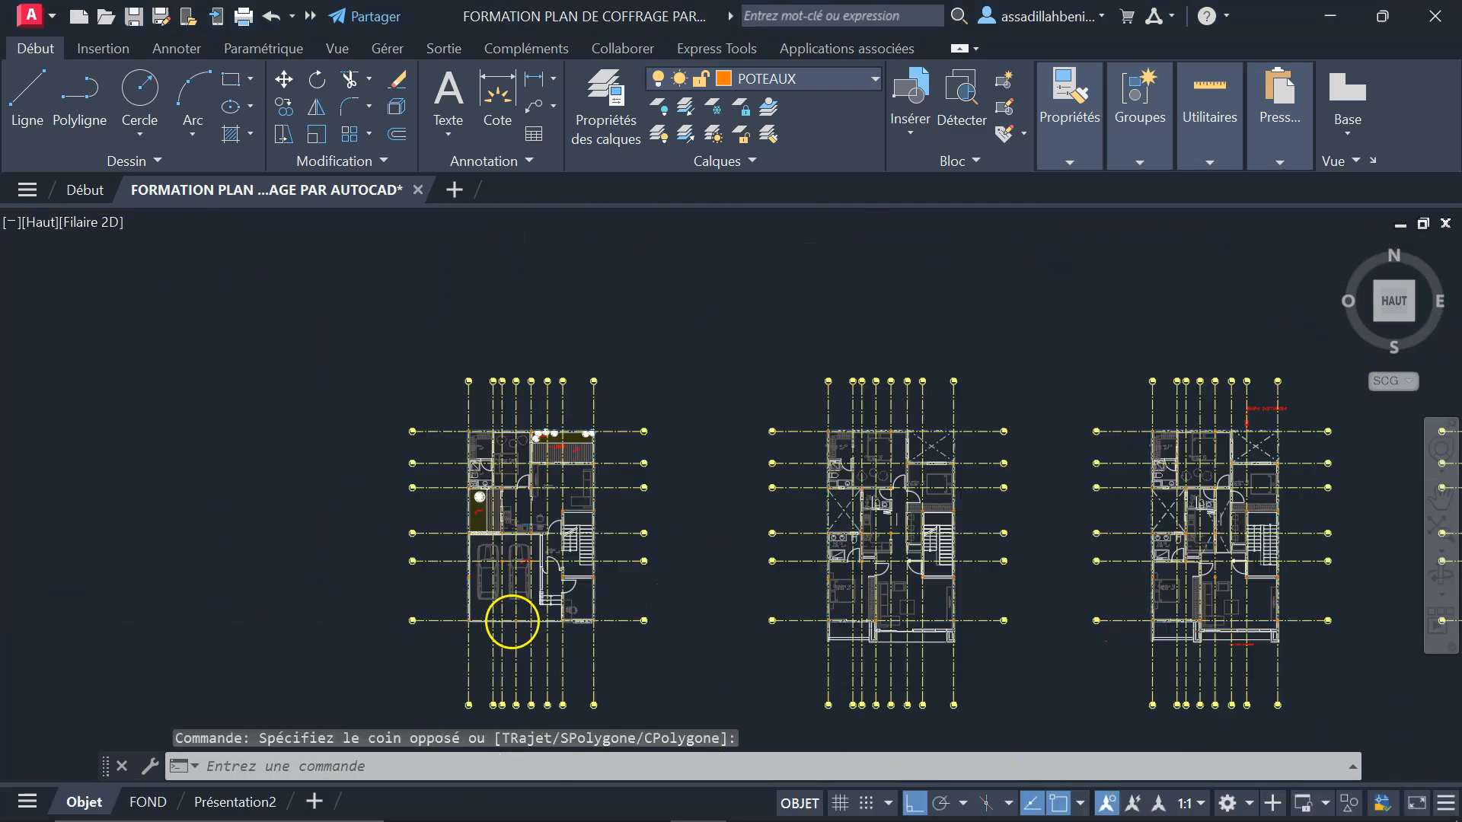
pyautogui.scroll(-2, 1135, 666)
pyautogui.scroll(6, 1201, 653)
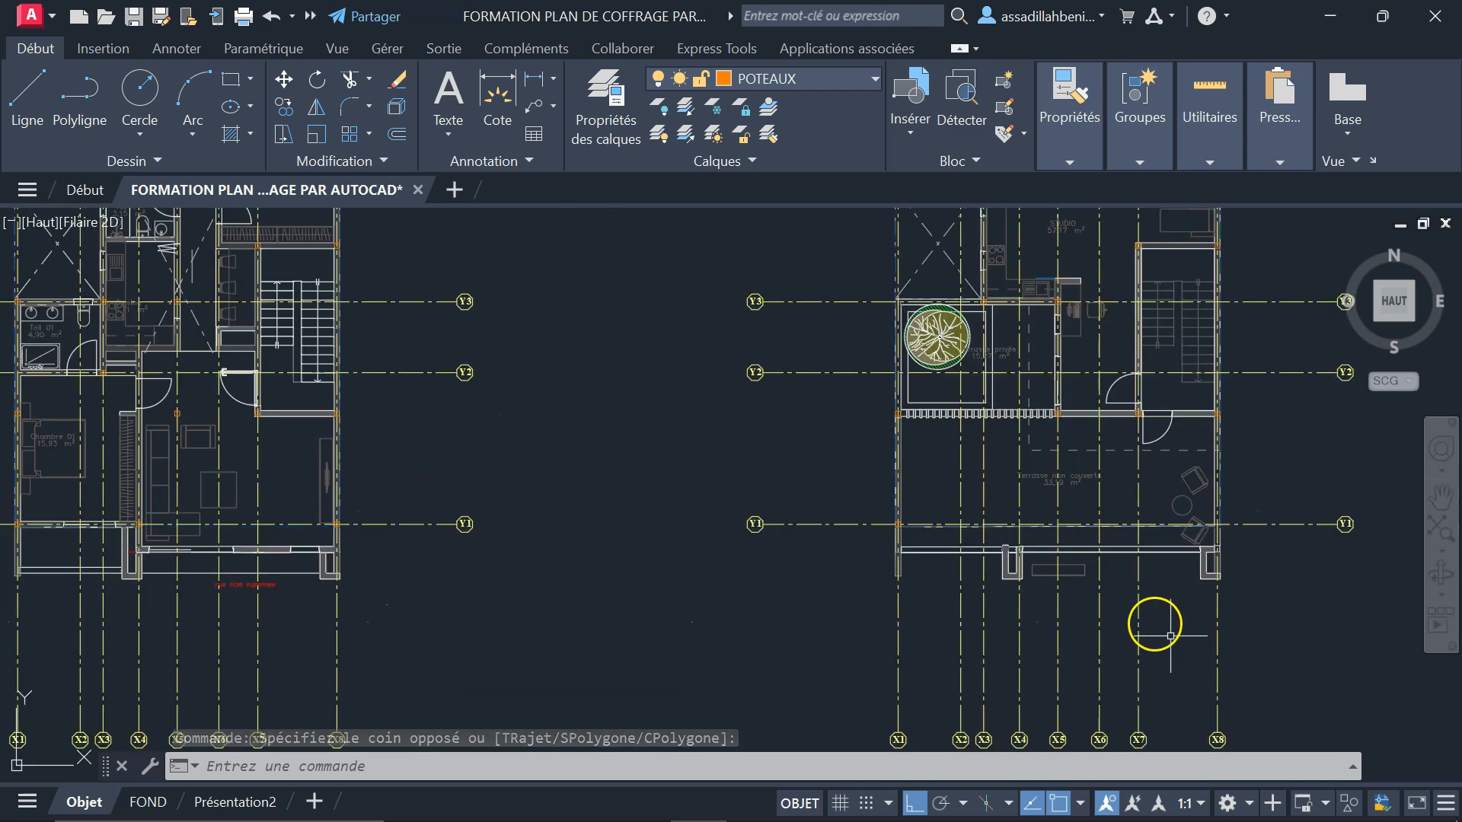
pyautogui.scroll(-4, 1155, 625)
pyautogui.scroll(-2, 930, 637)
pyautogui.scroll(2, 392, 630)
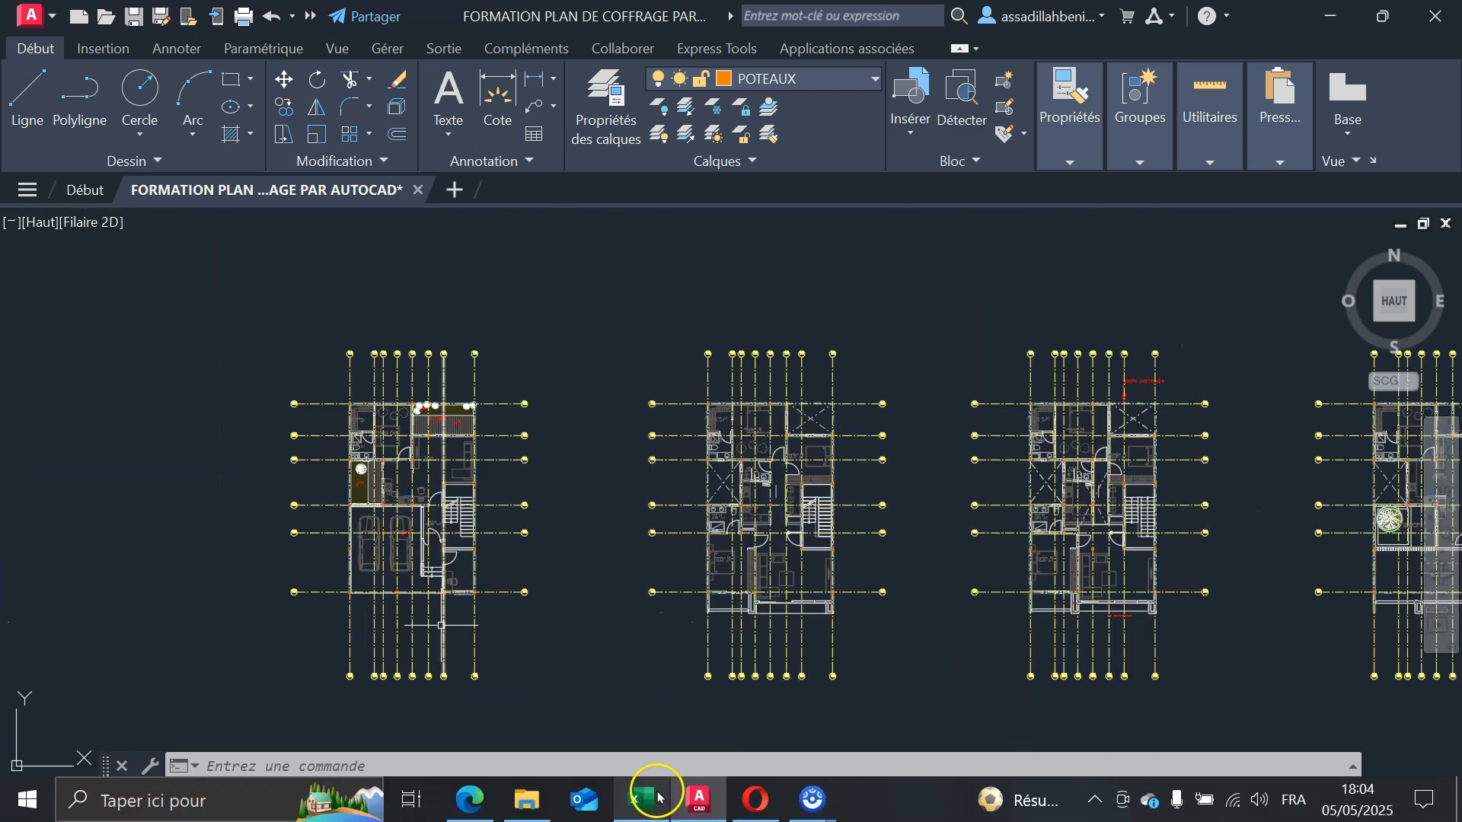
# - Switch back to Excel and view the DESCENTE CHARGE POT CUMULE sheet at 110 % zoom from the column names onward
pyautogui.click(649, 798)
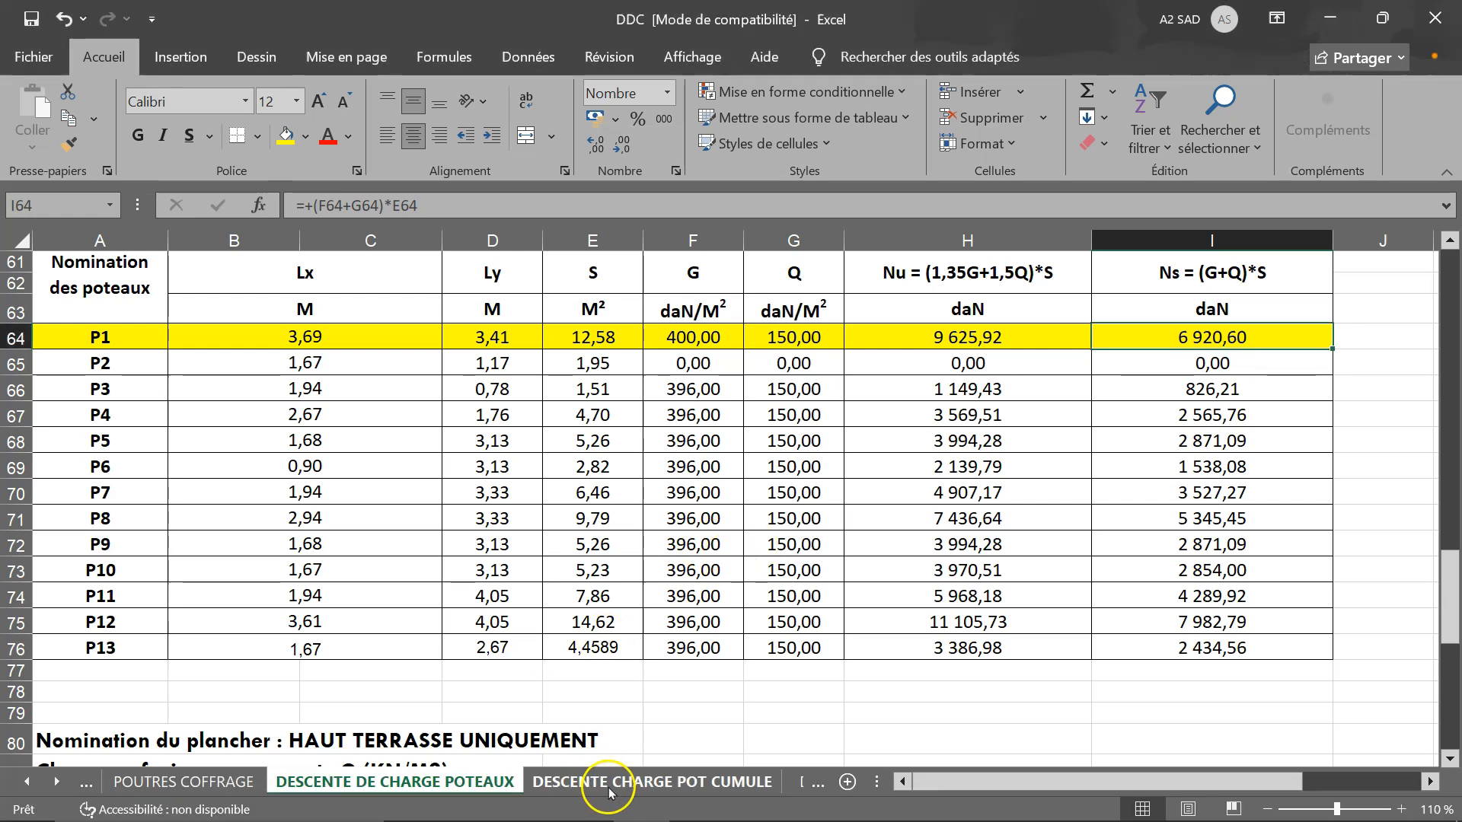
pyautogui.click(664, 785)
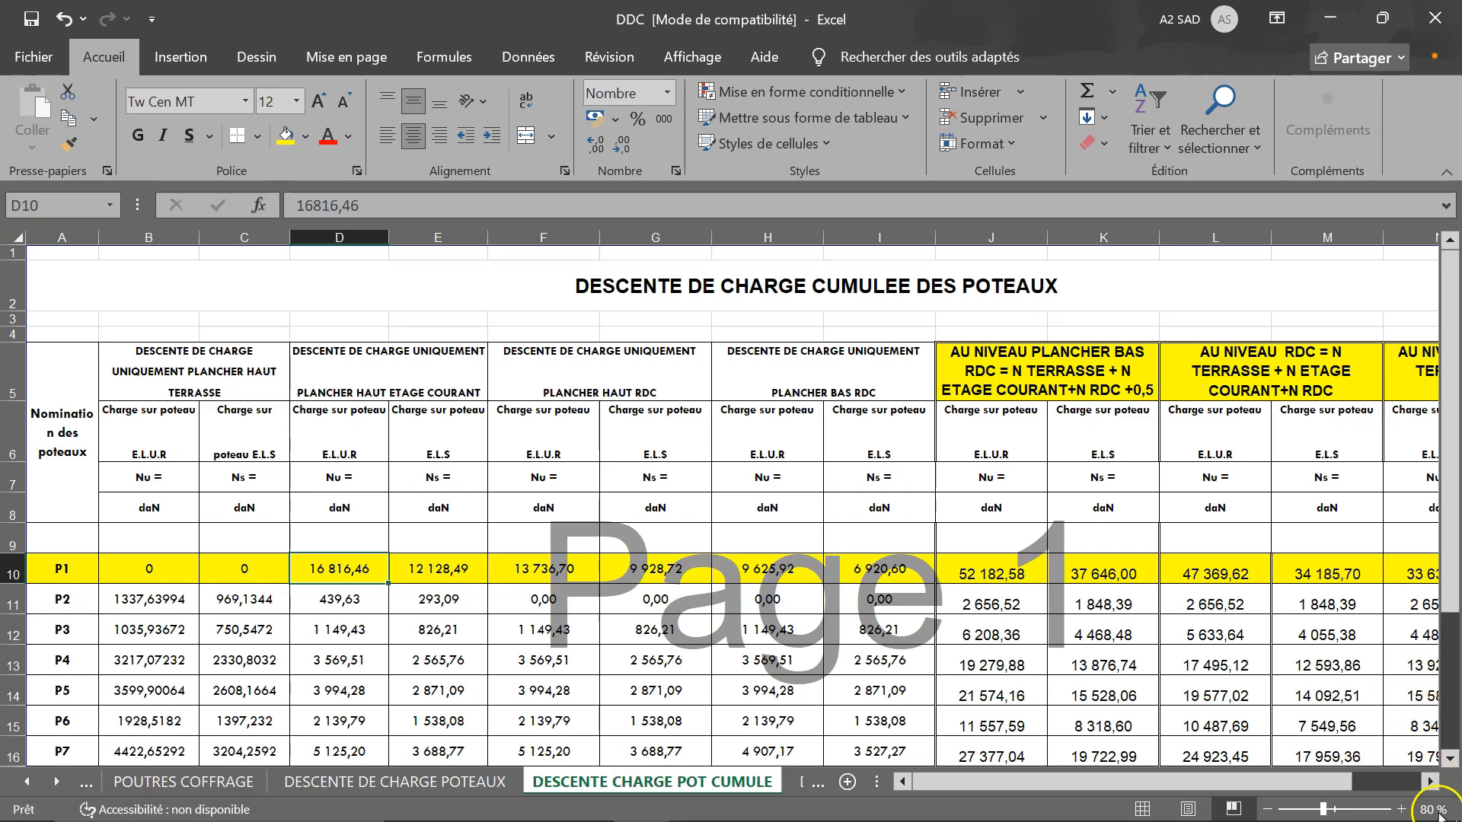
pyautogui.click(1402, 809)
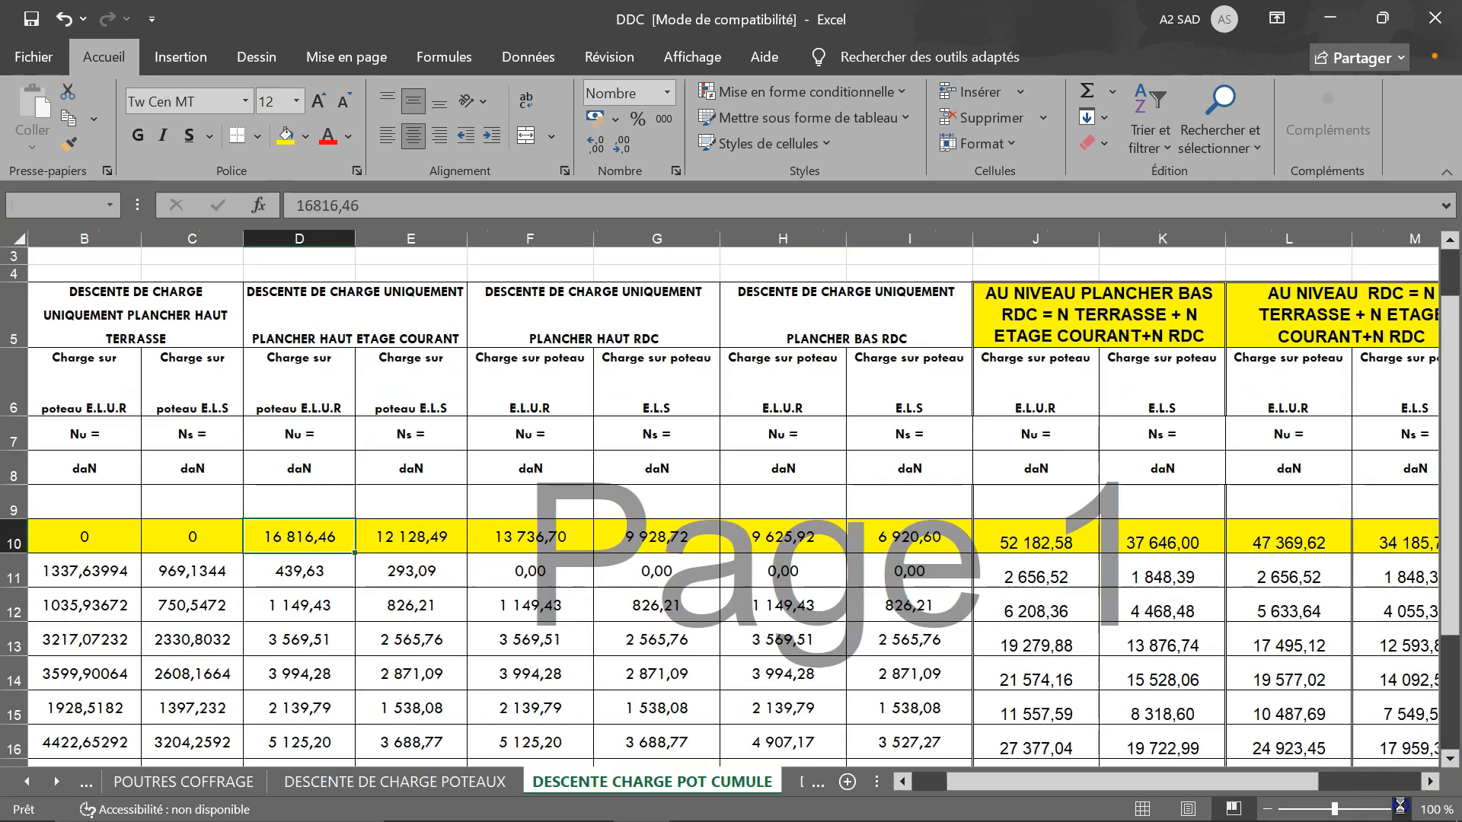
pyautogui.click(1401, 809)
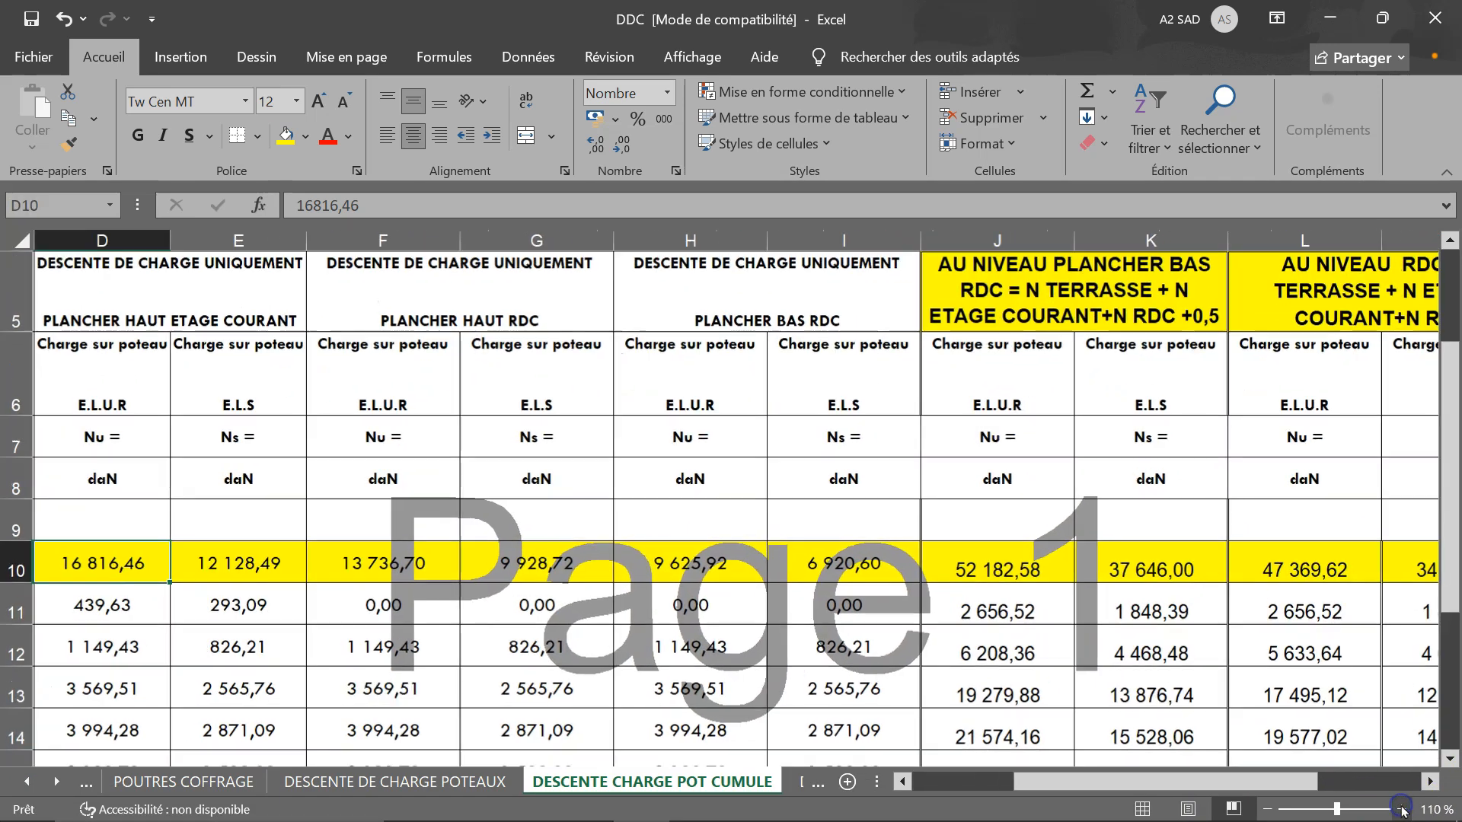
pyautogui.click(919, 784)
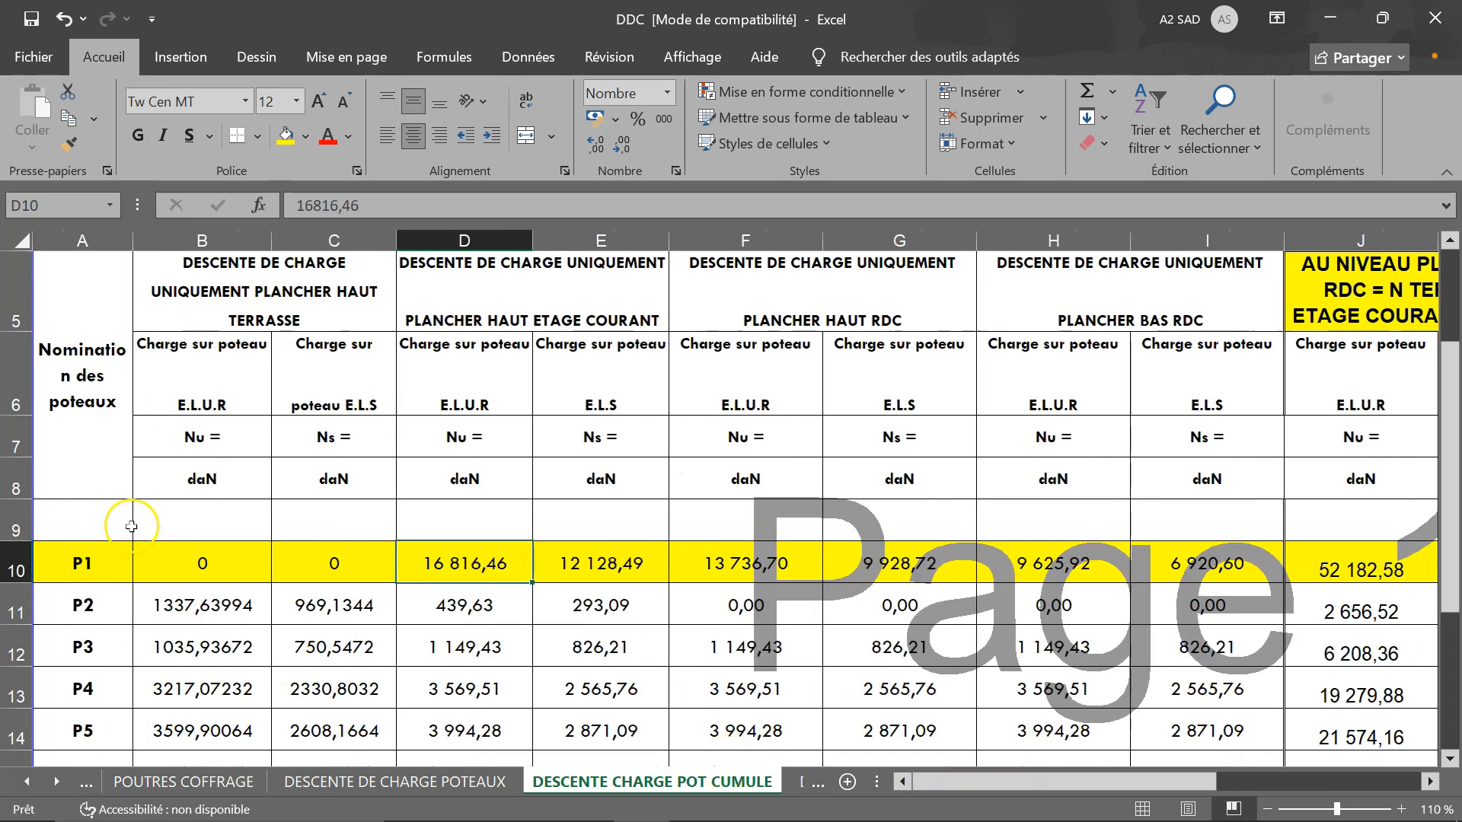
pyautogui.scroll(2, 190, 503)
pyautogui.scroll(-2, 262, 533)
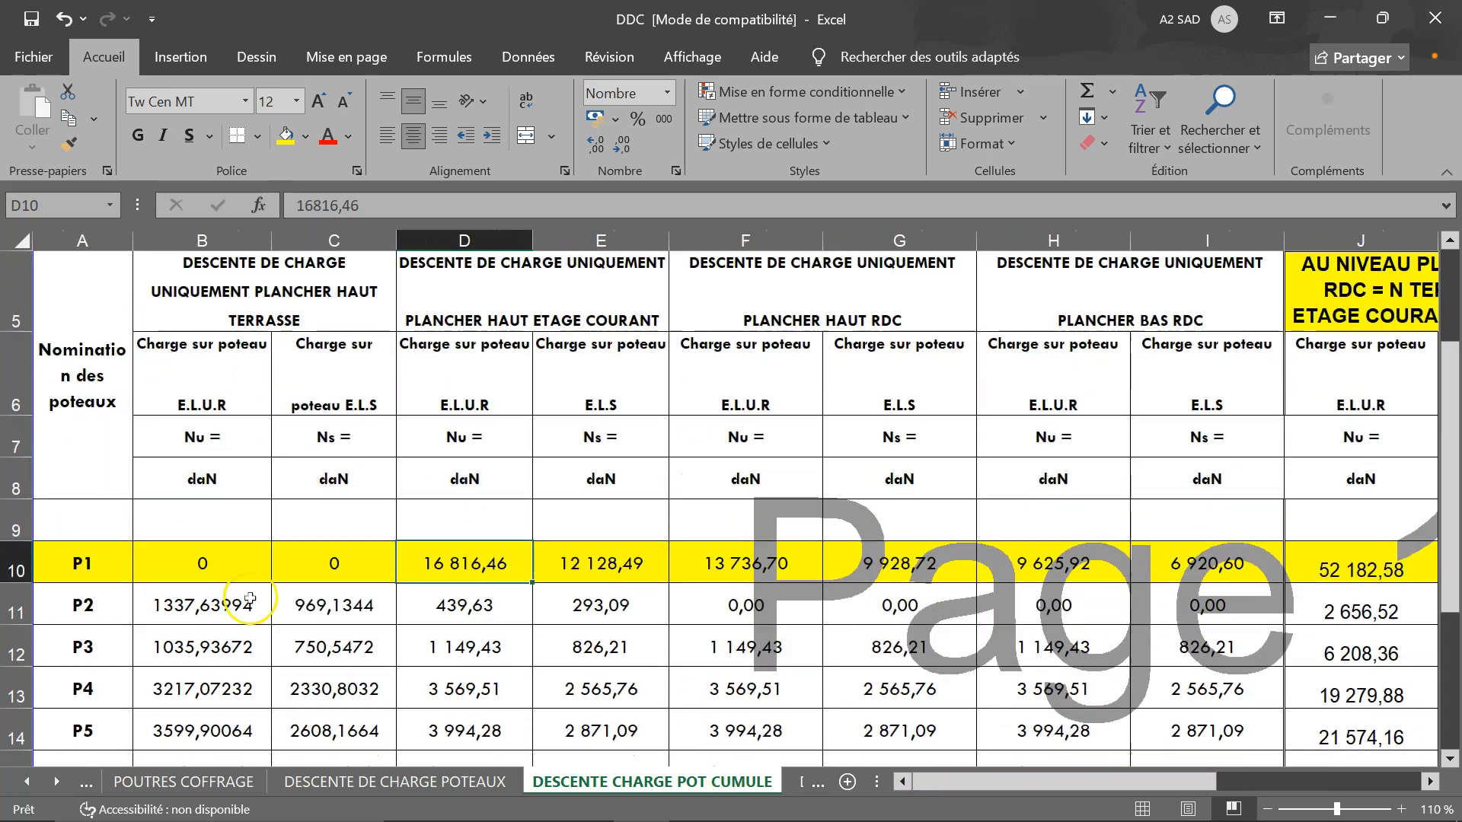
# - Review column P1's E.L.U.R and E.L.S loads for Plancher Haut Terrasse in the cumulative load table
pyautogui.click(92, 562)
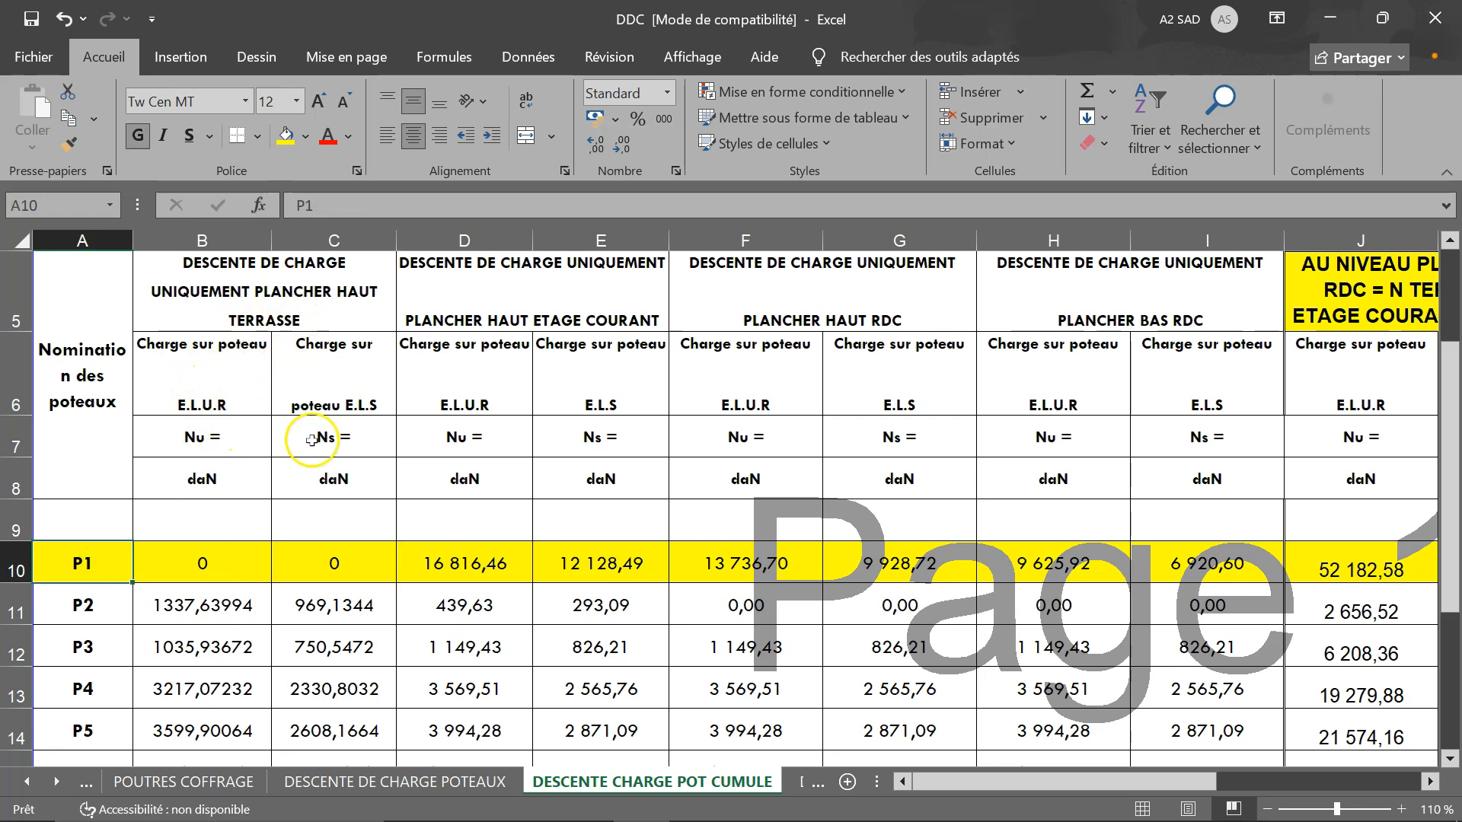
pyautogui.click(195, 566)
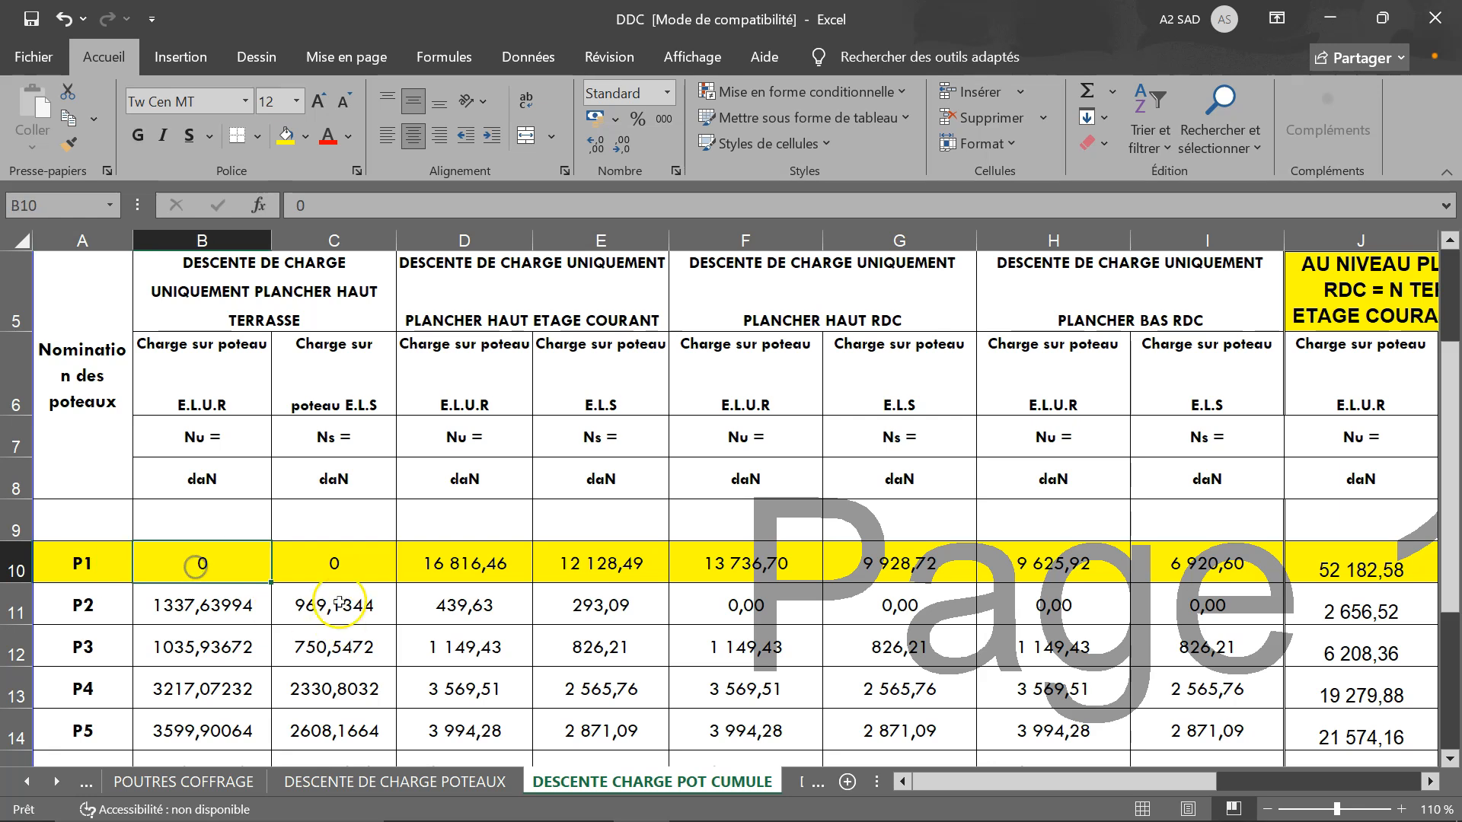
pyautogui.click(335, 571)
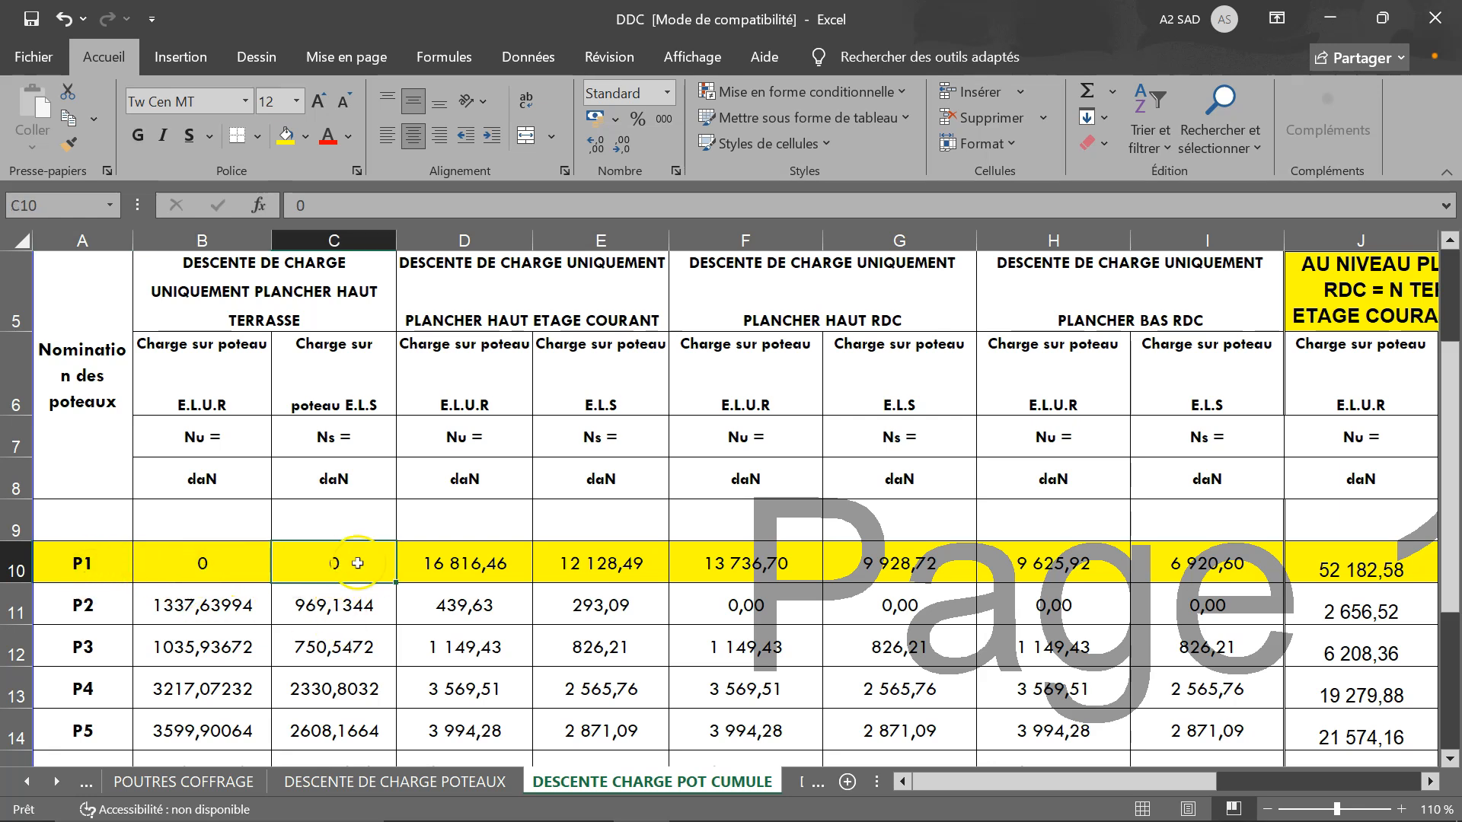
pyautogui.scroll(1, 559, 353)
pyautogui.scroll(-1, 554, 403)
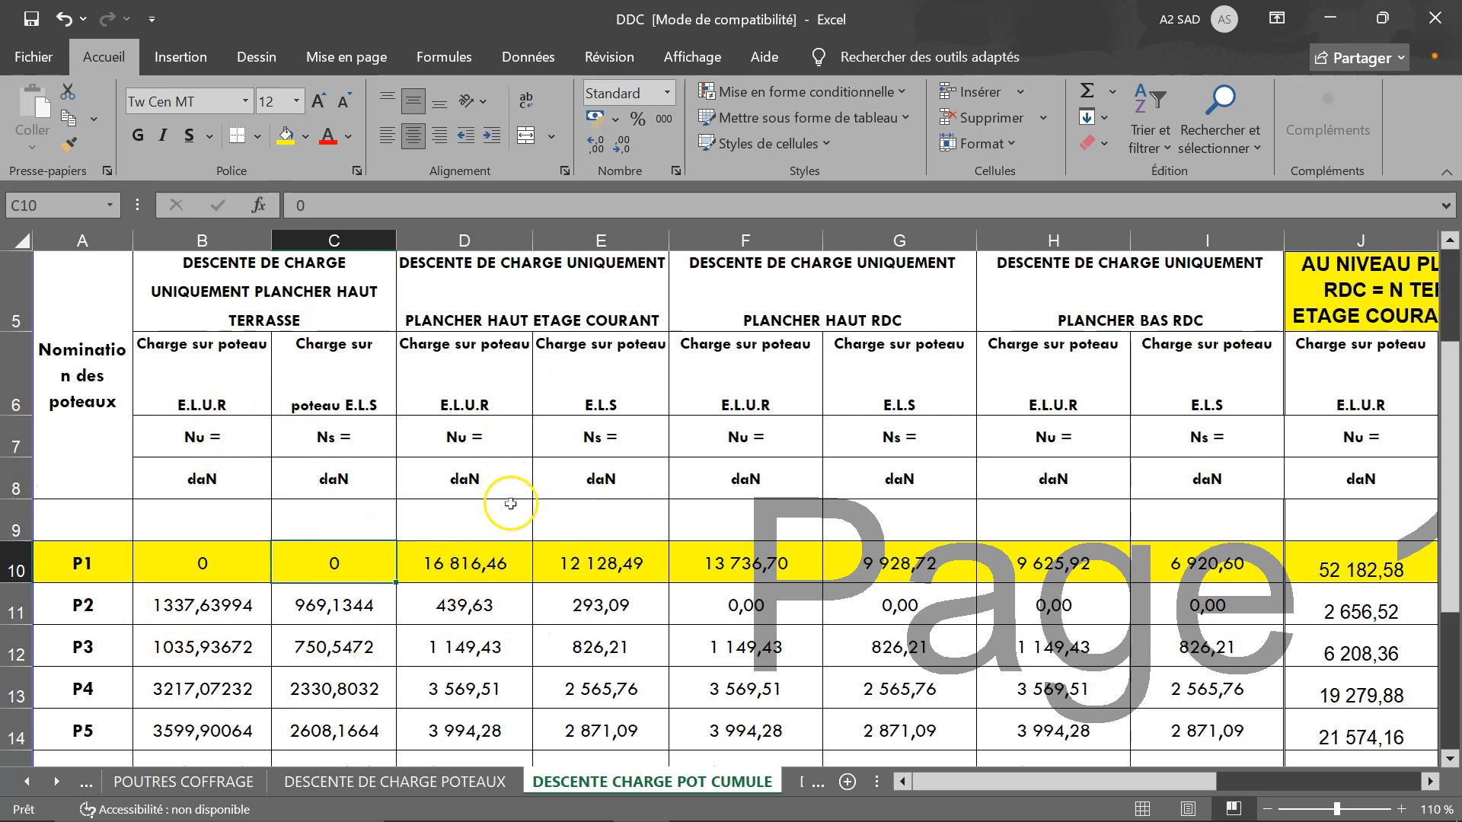
# - Review column P1's E.L.U.R and E.L.S loads for Plancher Haut Etage Courant, Haut RDC and Bas RDC
pyautogui.click(457, 562)
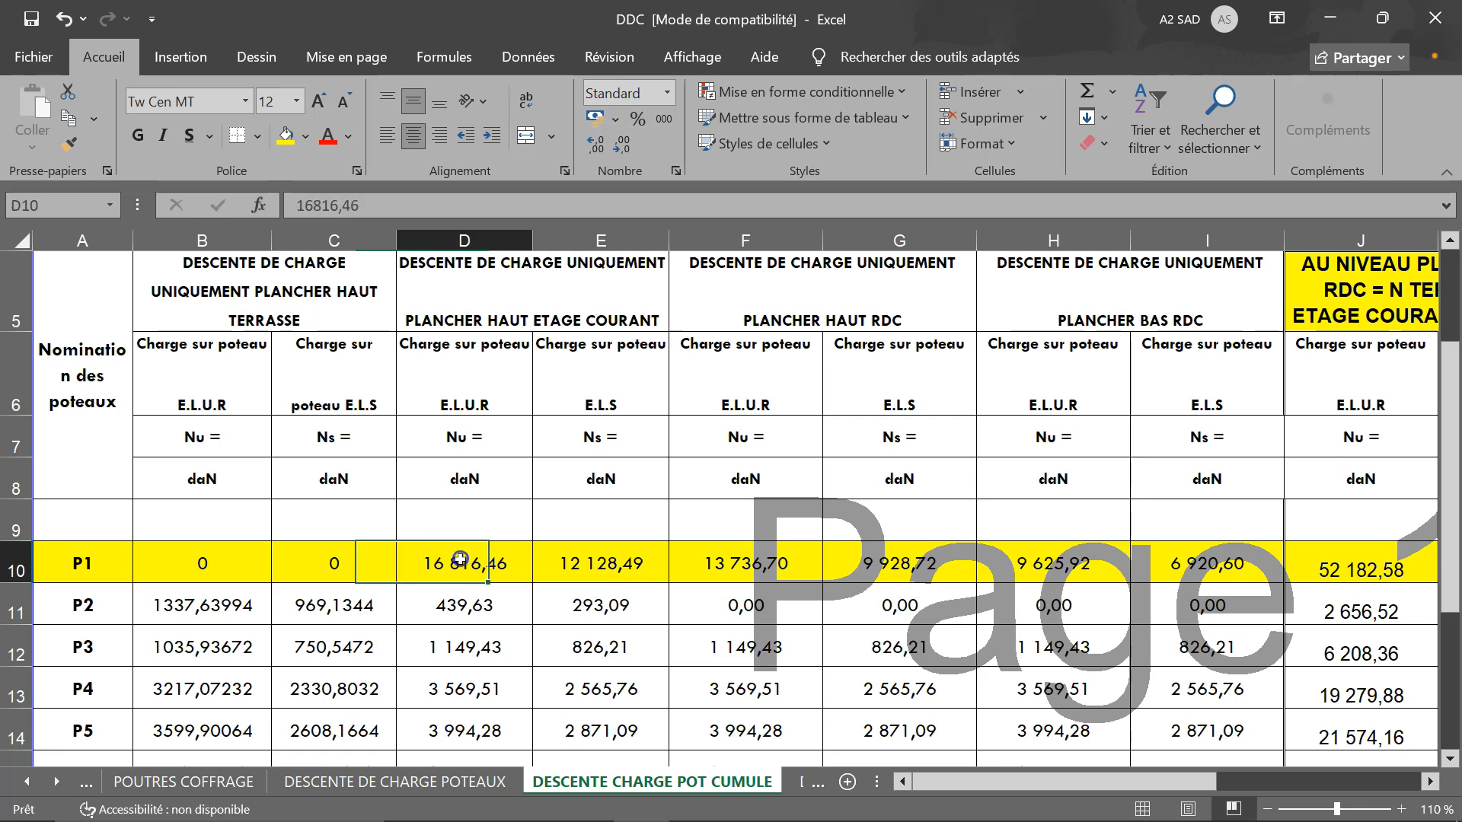
pyautogui.click(591, 571)
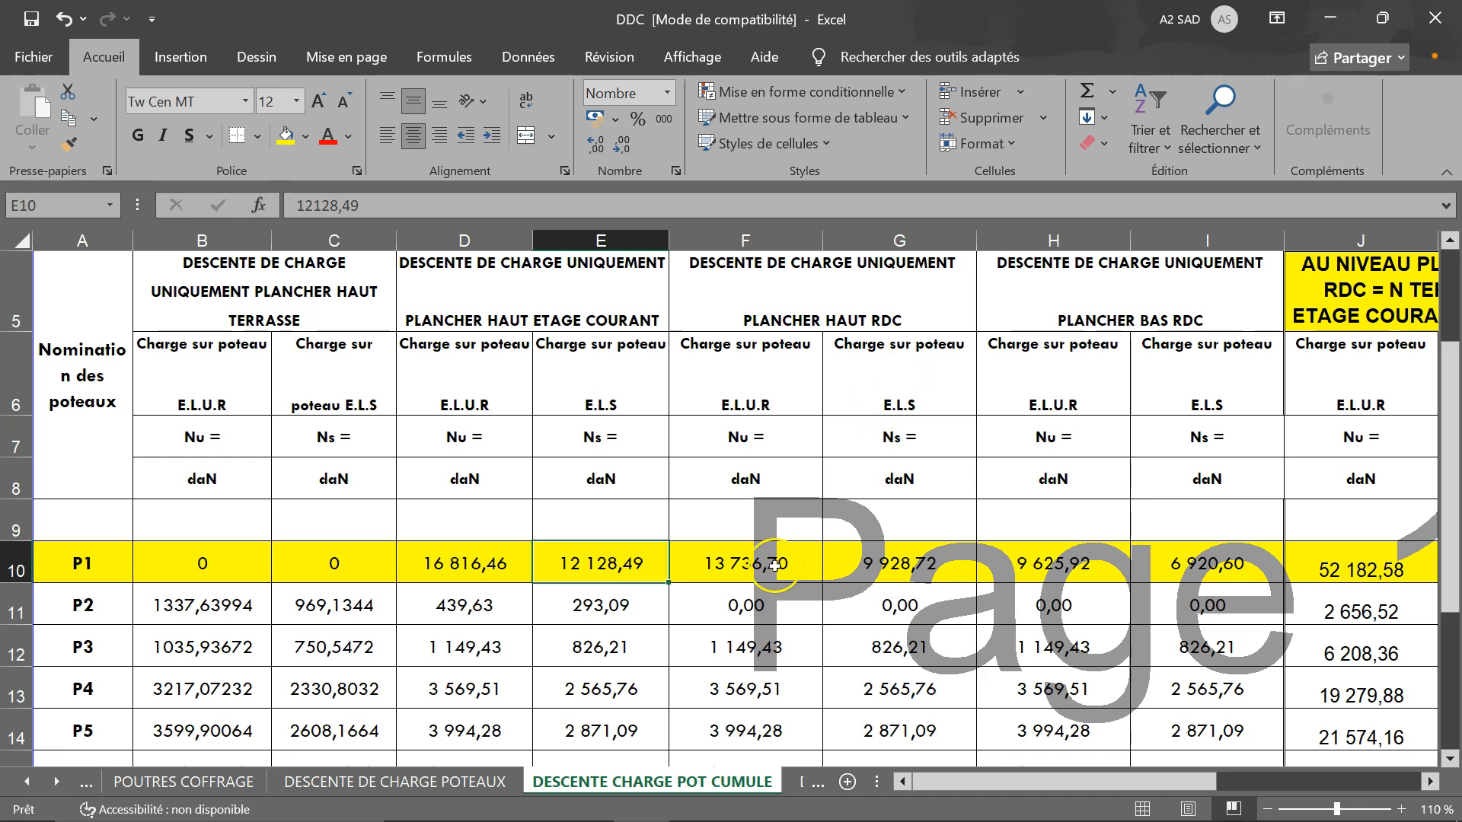
pyautogui.click(750, 562)
pyautogui.click(906, 565)
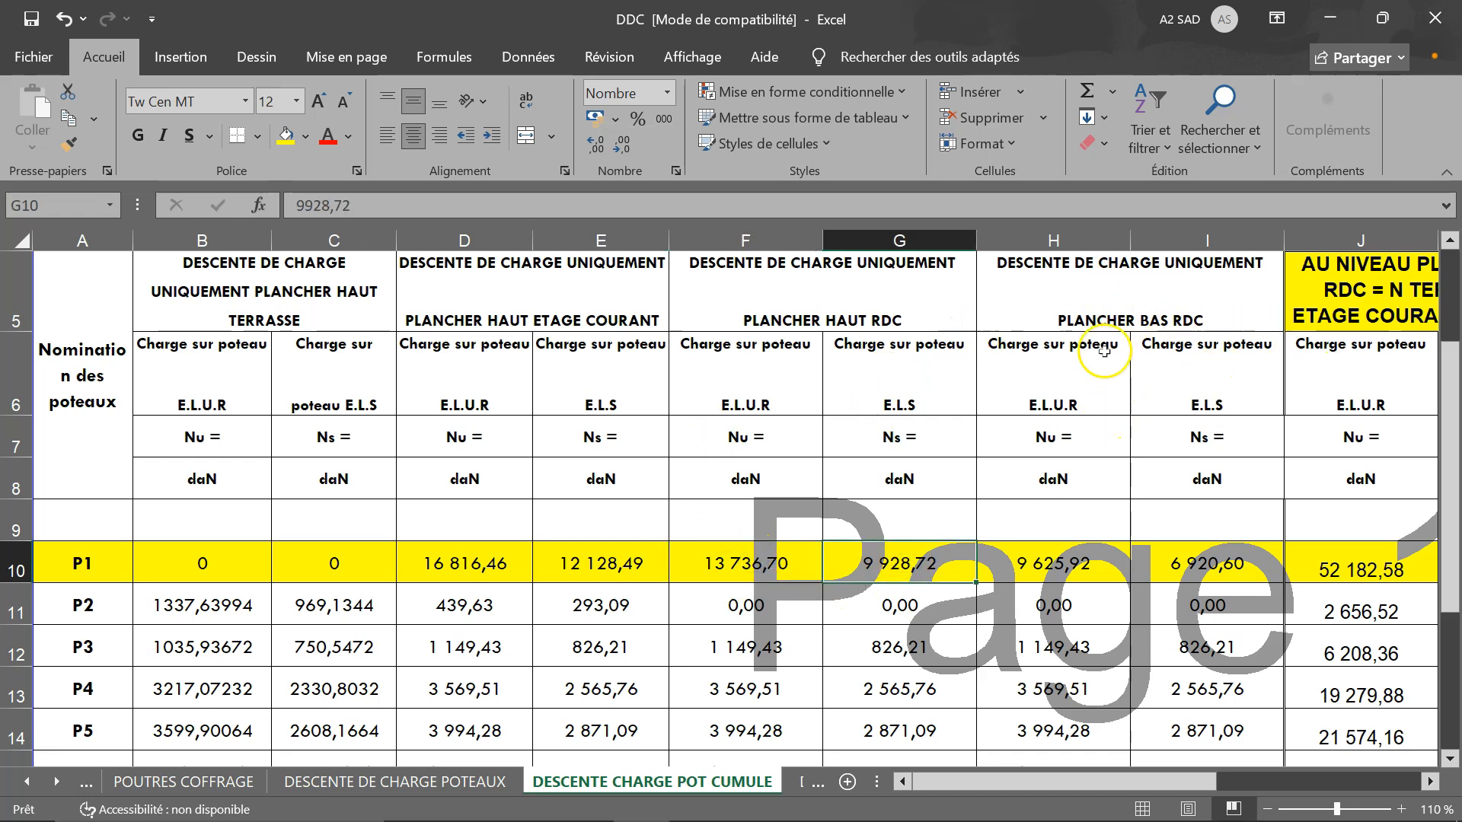
pyautogui.click(1086, 569)
pyautogui.click(1201, 562)
# - Review P1's cumulative loads at the Plancher Bas RDC, RDC and 1er Etage levels and their summing formulas
pyautogui.moveTo(1104, 782); pyautogui.dragTo(1240, 792)
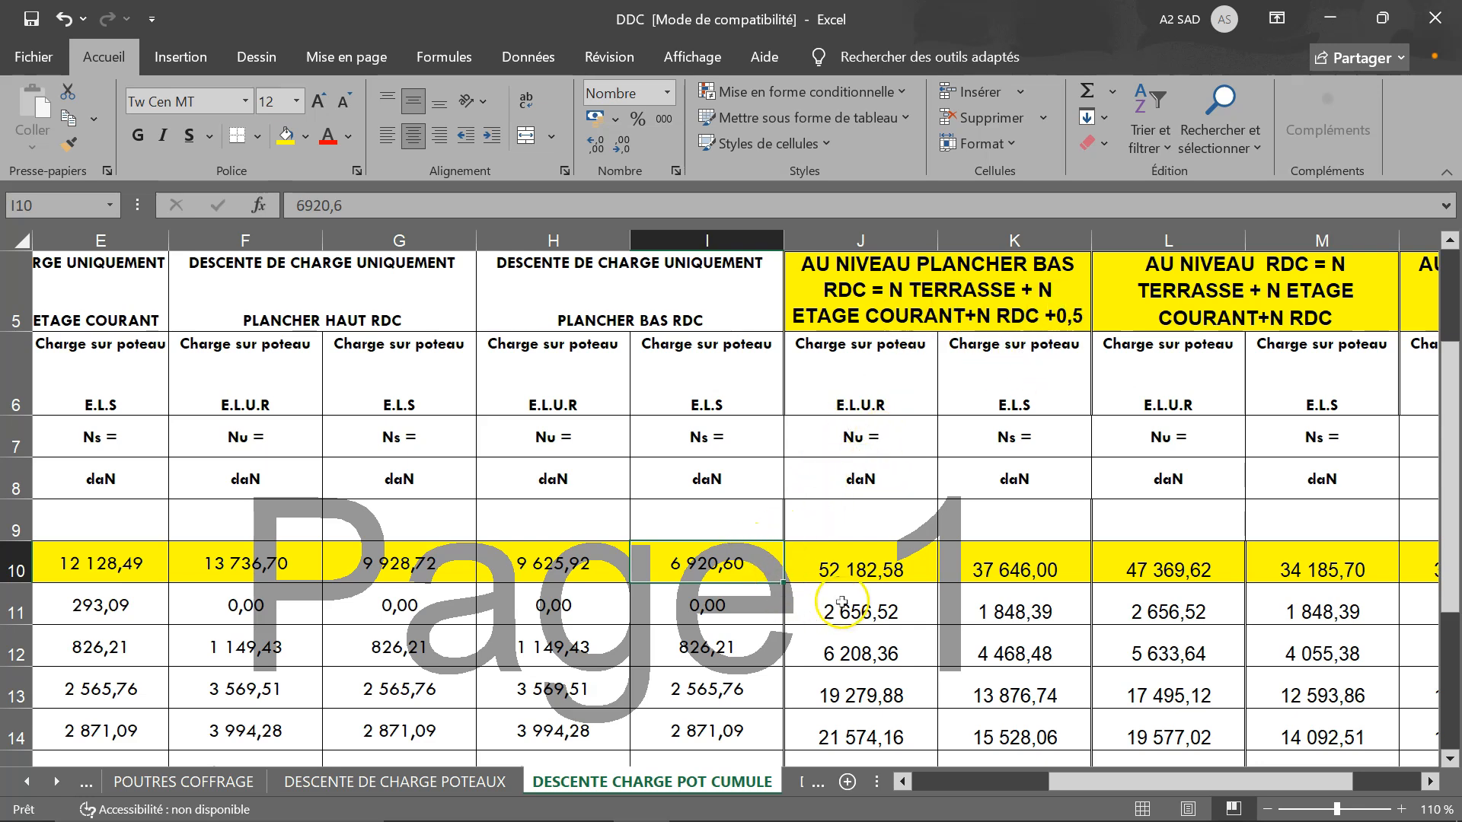
pyautogui.scroll(1, 961, 523)
pyautogui.scroll(-1, 864, 601)
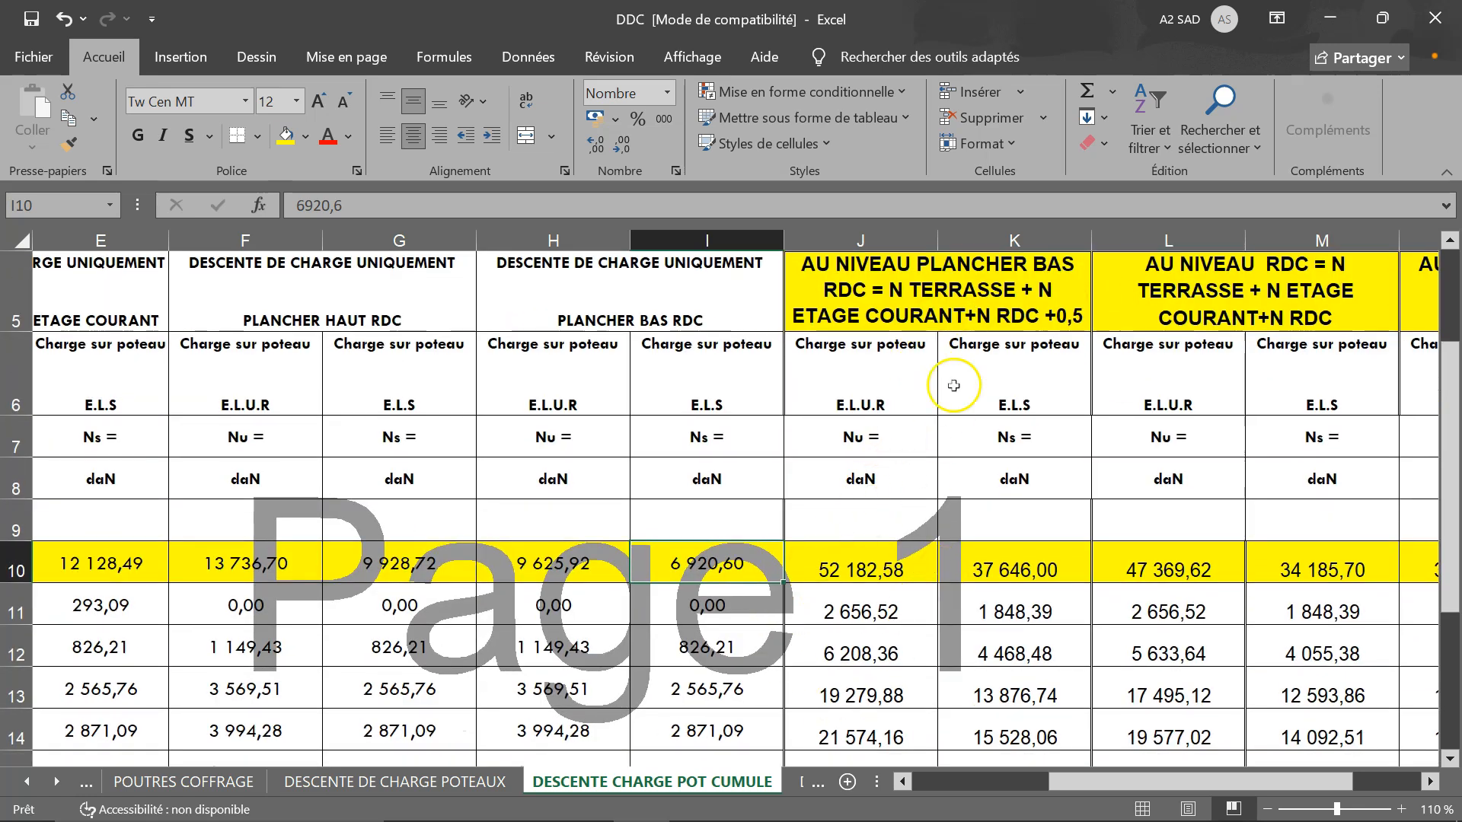
pyautogui.click(990, 565)
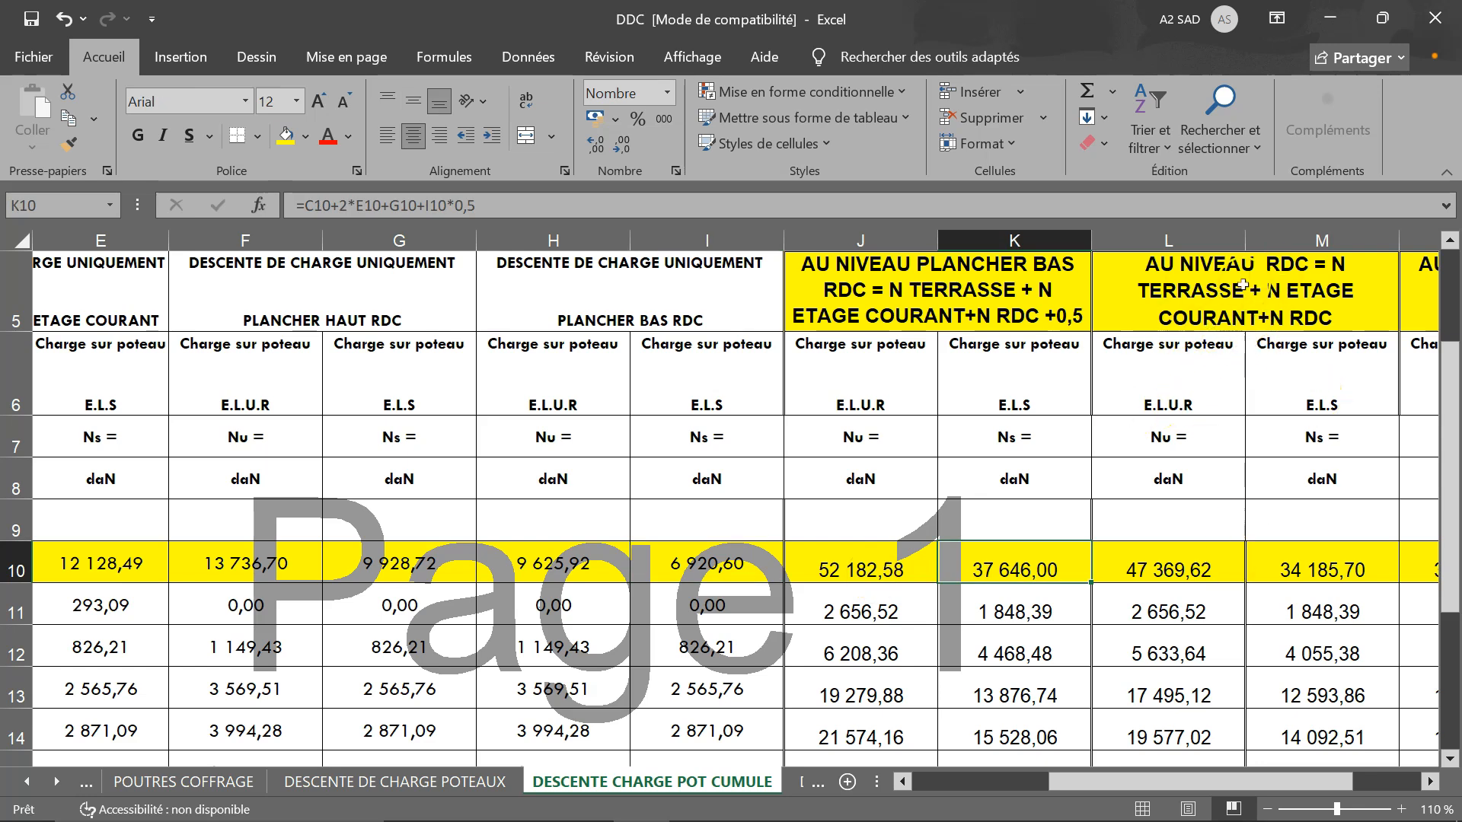
pyautogui.click(1149, 567)
pyautogui.click(1325, 567)
pyautogui.moveTo(1273, 780); pyautogui.dragTo(1340, 781)
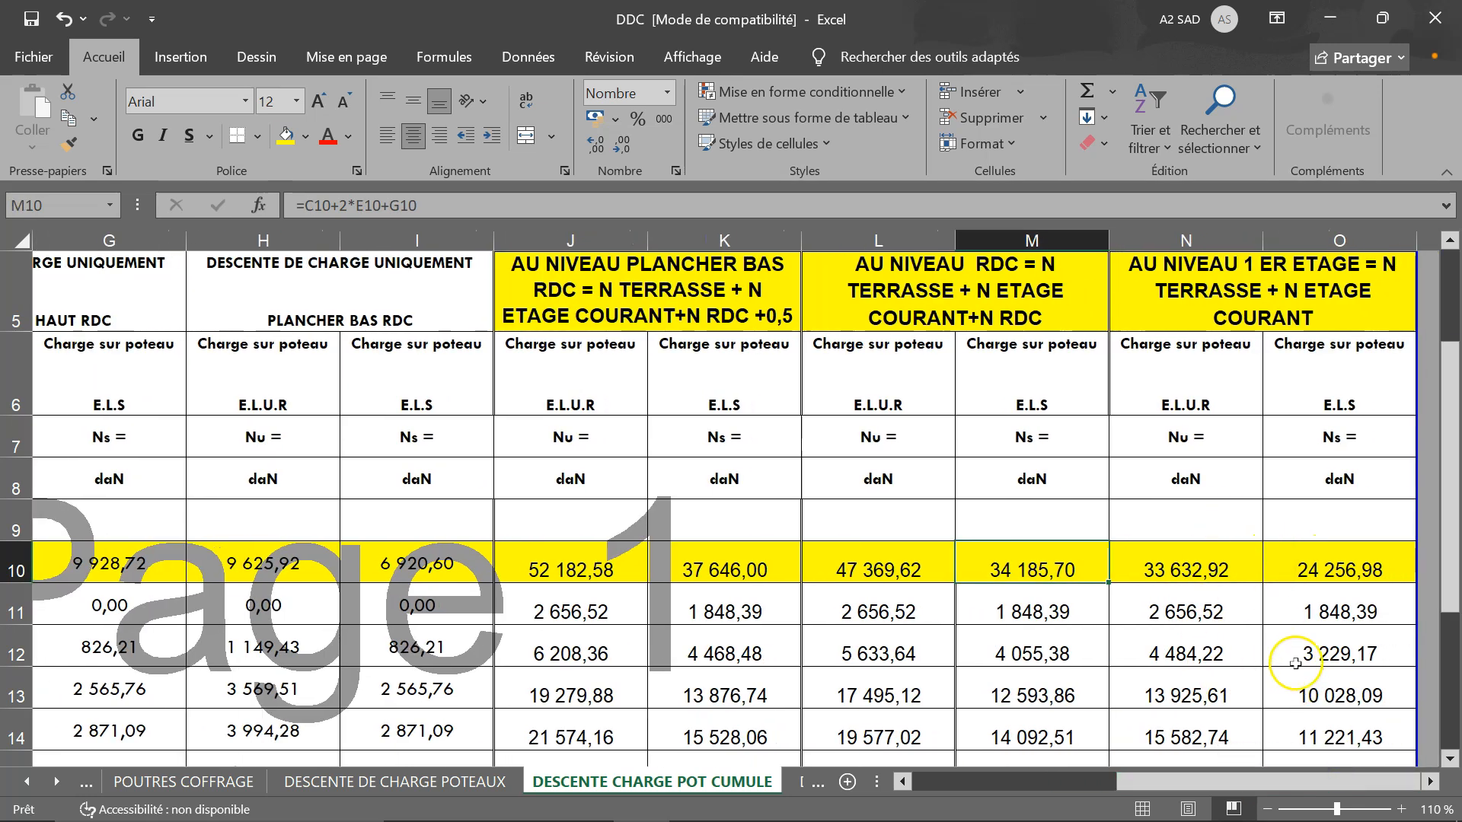
pyautogui.click(1345, 571)
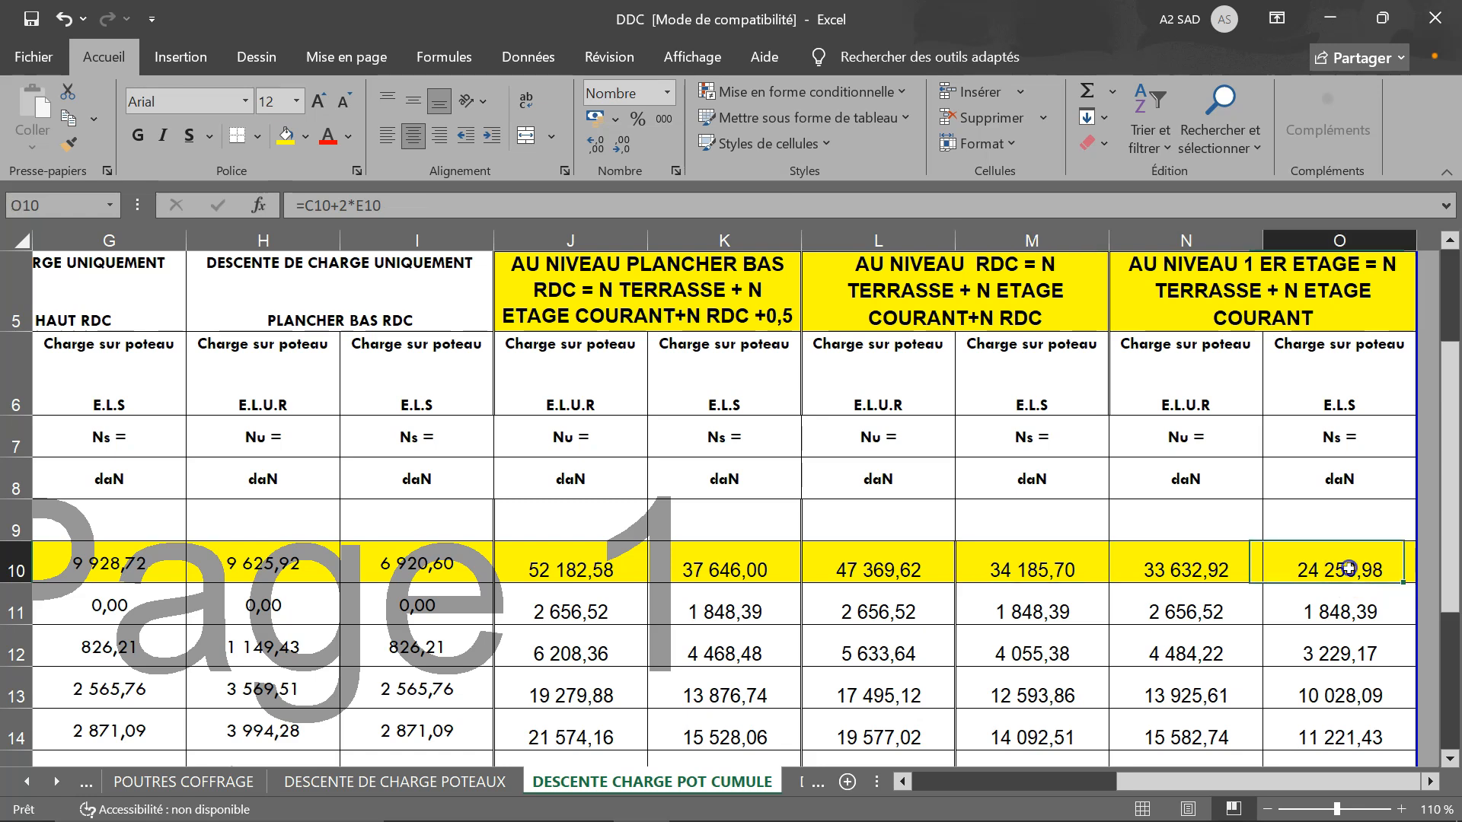
# - Open the DIMENSIONNEMENT DES POTEAUX sheet and inspect P1's Fc28, allowable stress and section S cells
pyautogui.click(816, 782)
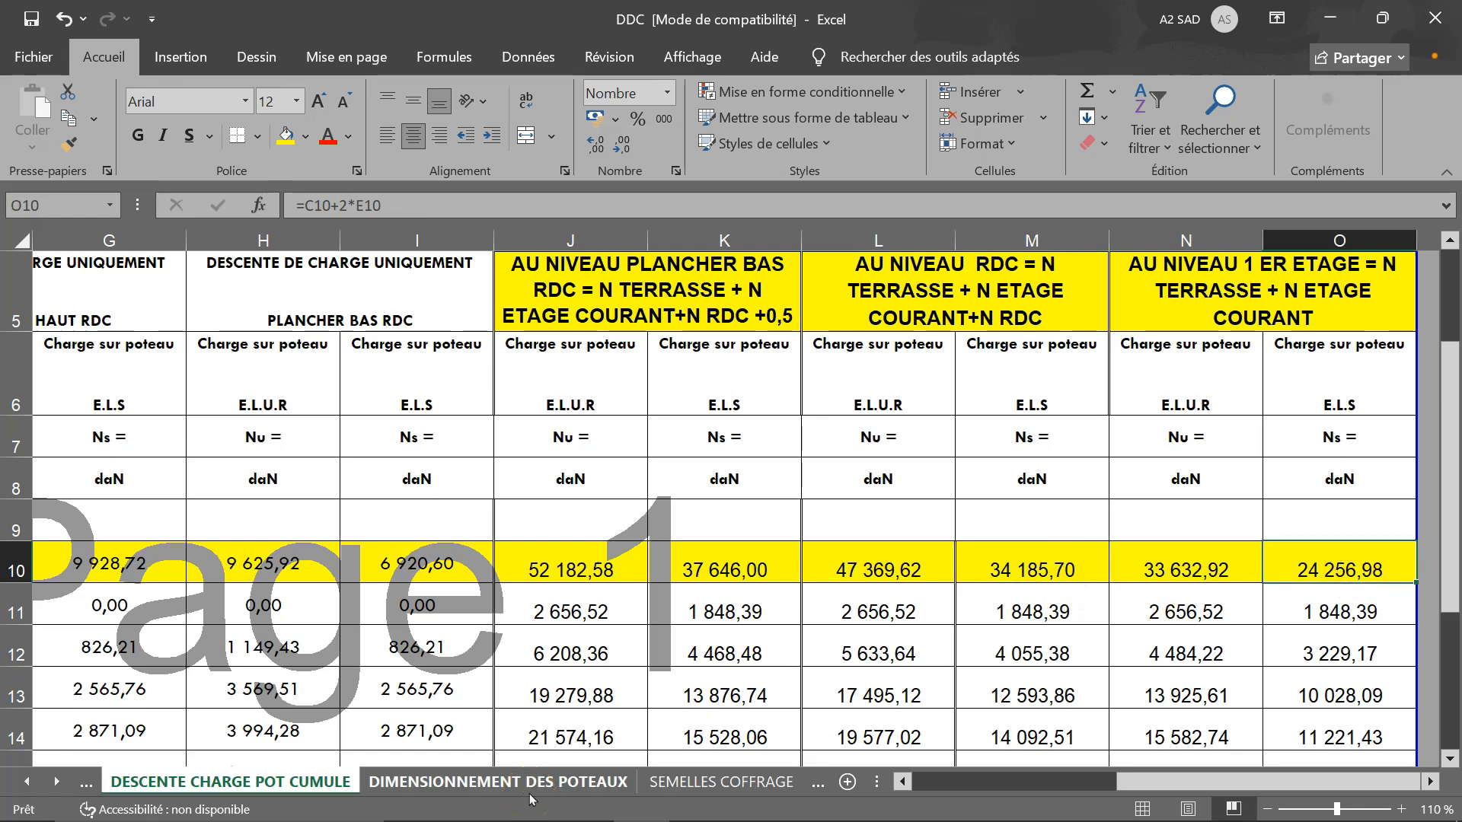
pyautogui.click(518, 785)
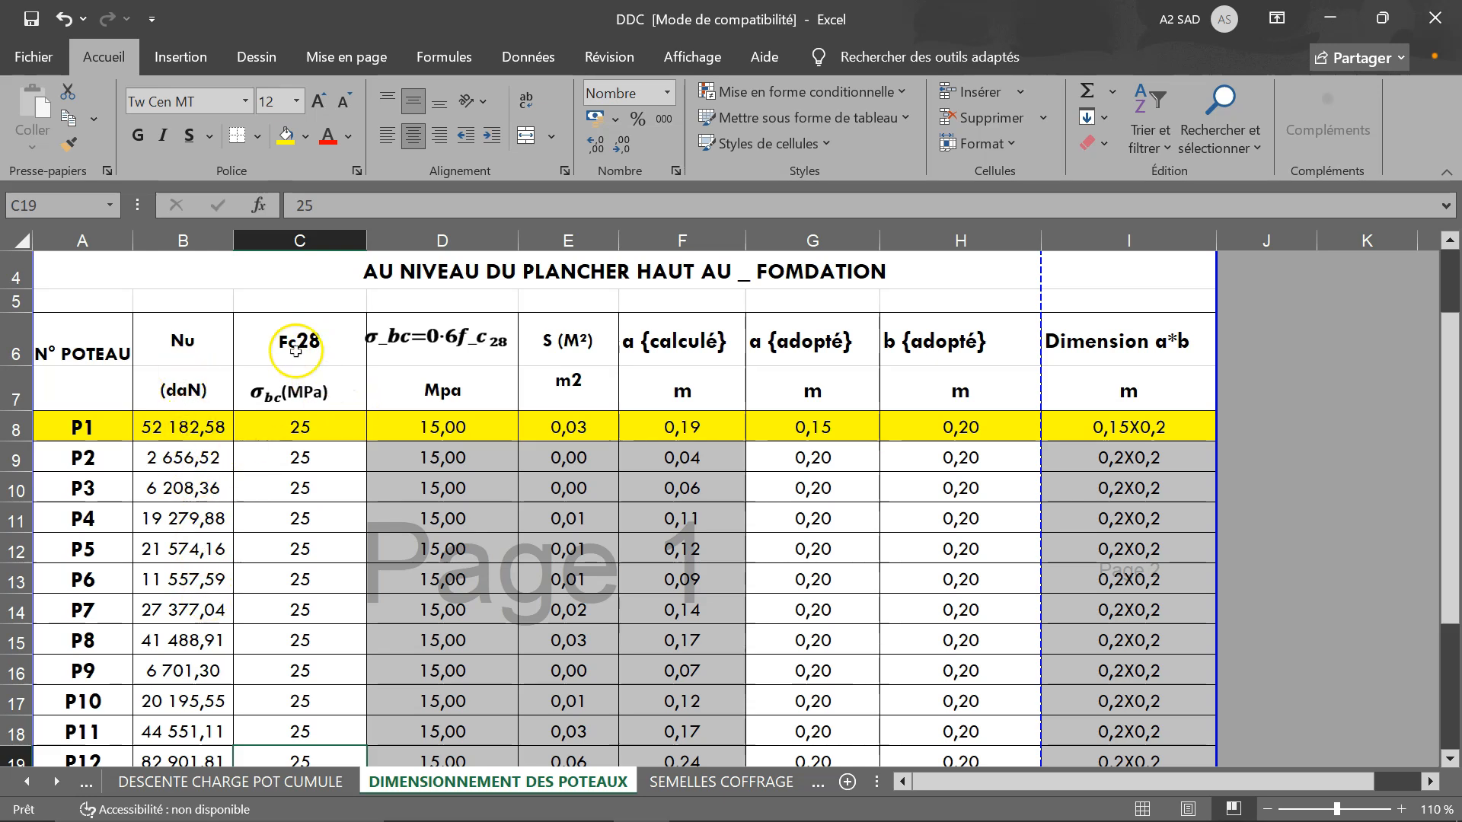
pyautogui.click(314, 425)
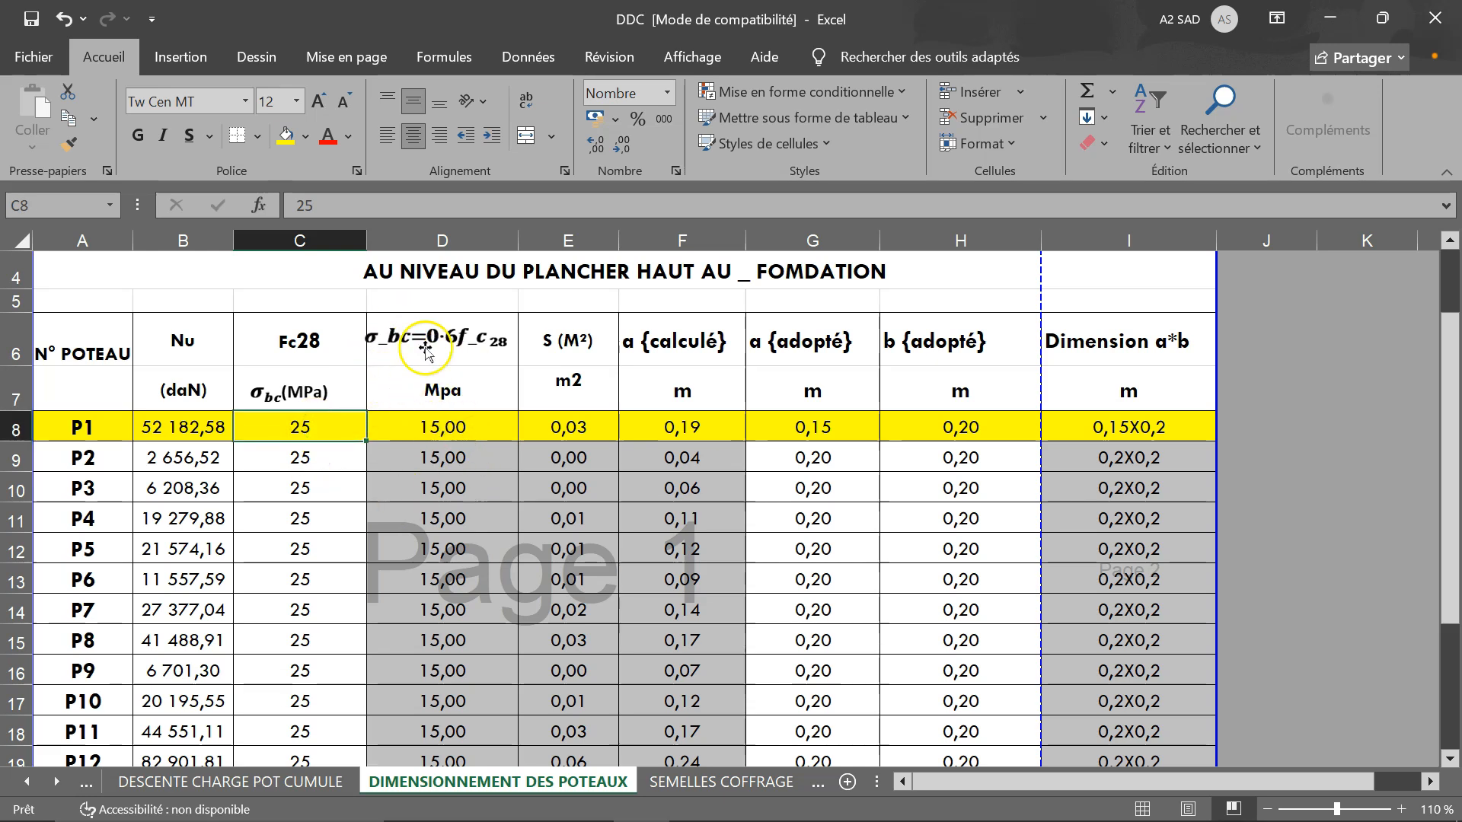
pyautogui.click(487, 427)
pyautogui.click(568, 428)
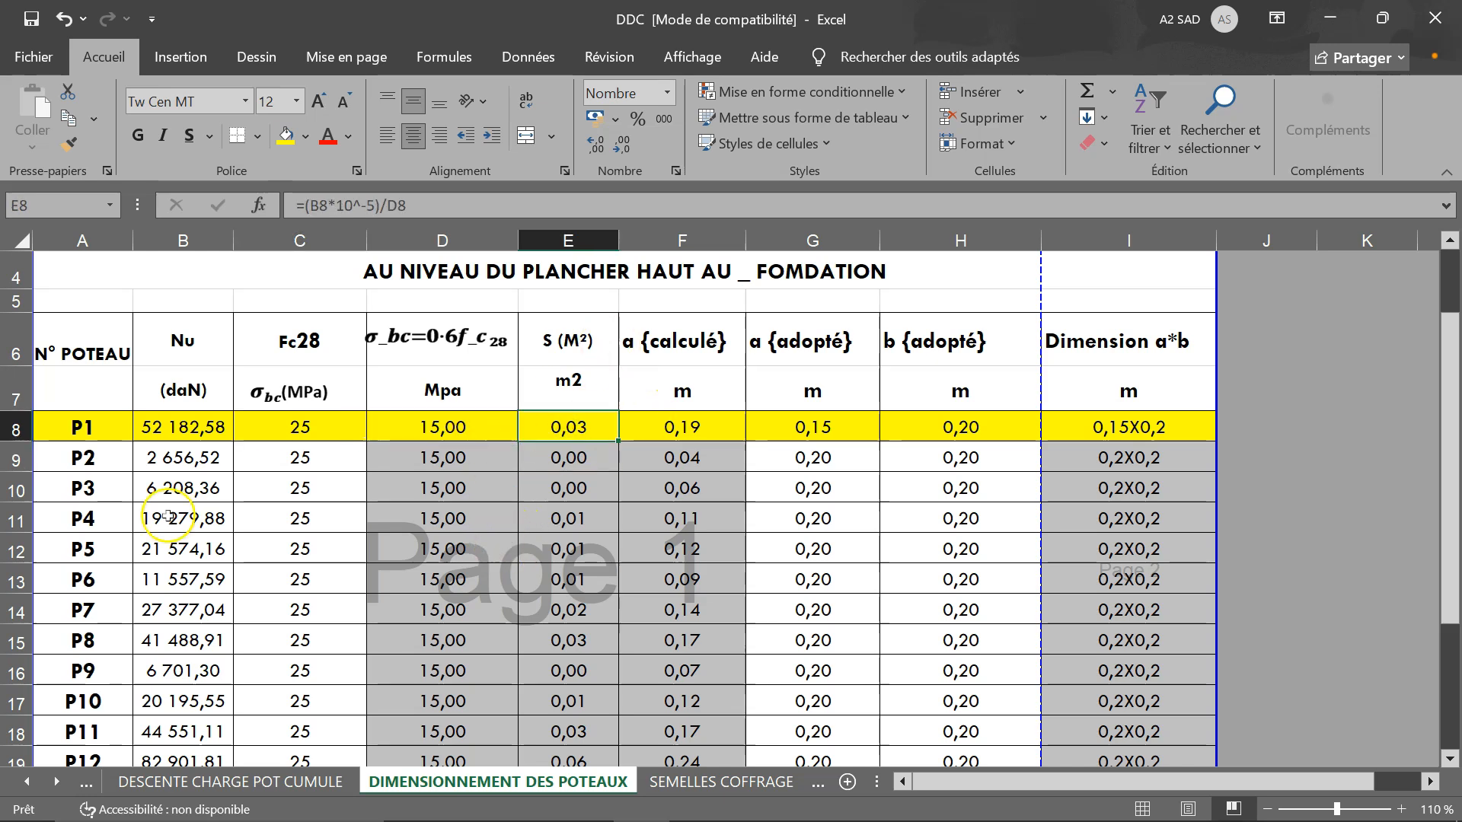
# - Examine P1's formulas for section S and calculated side a, and check its adopted a and b dimensions
pyautogui.doubleClick(574, 429)
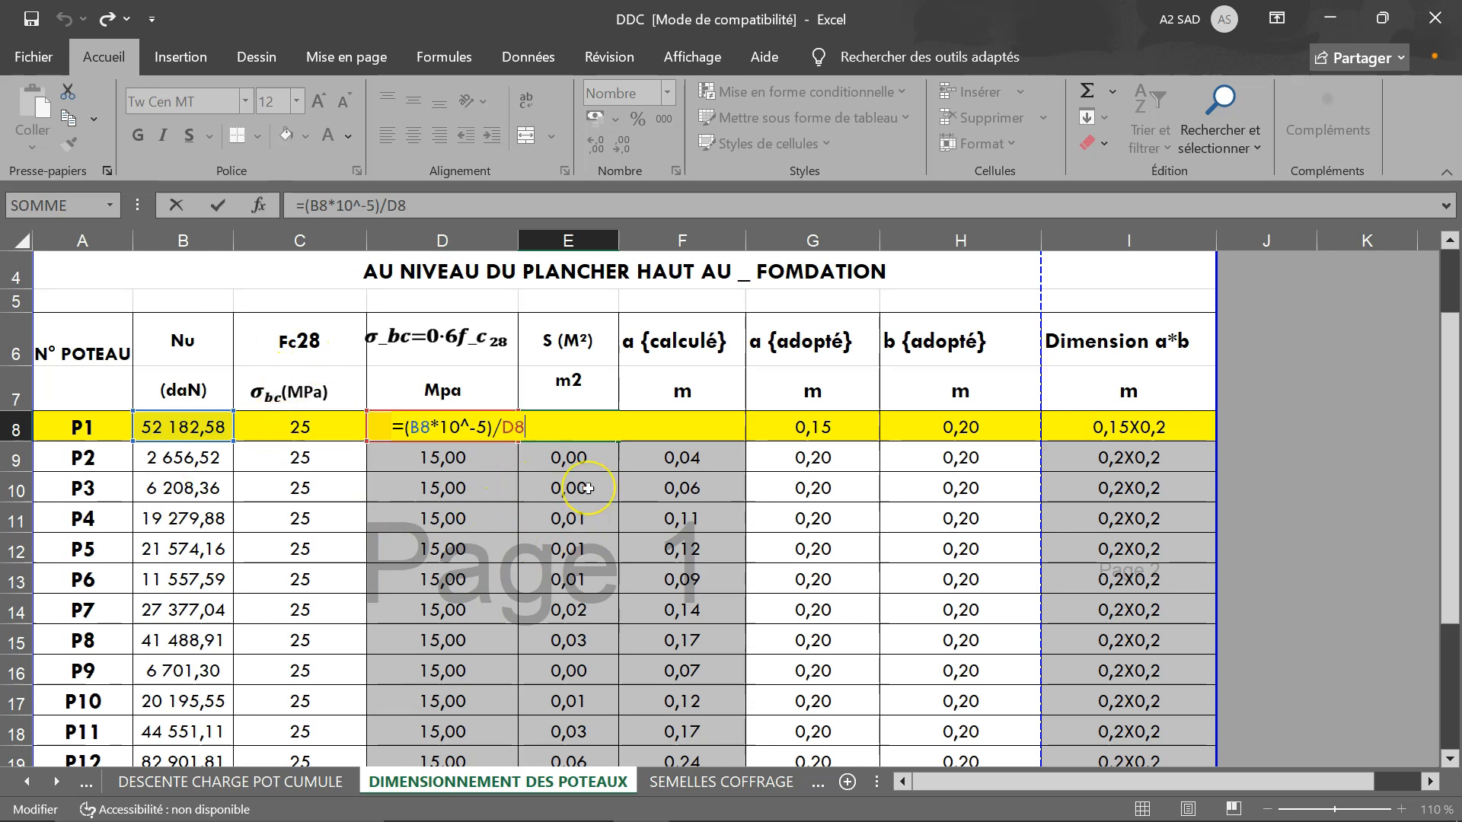
pyautogui.press('Return')
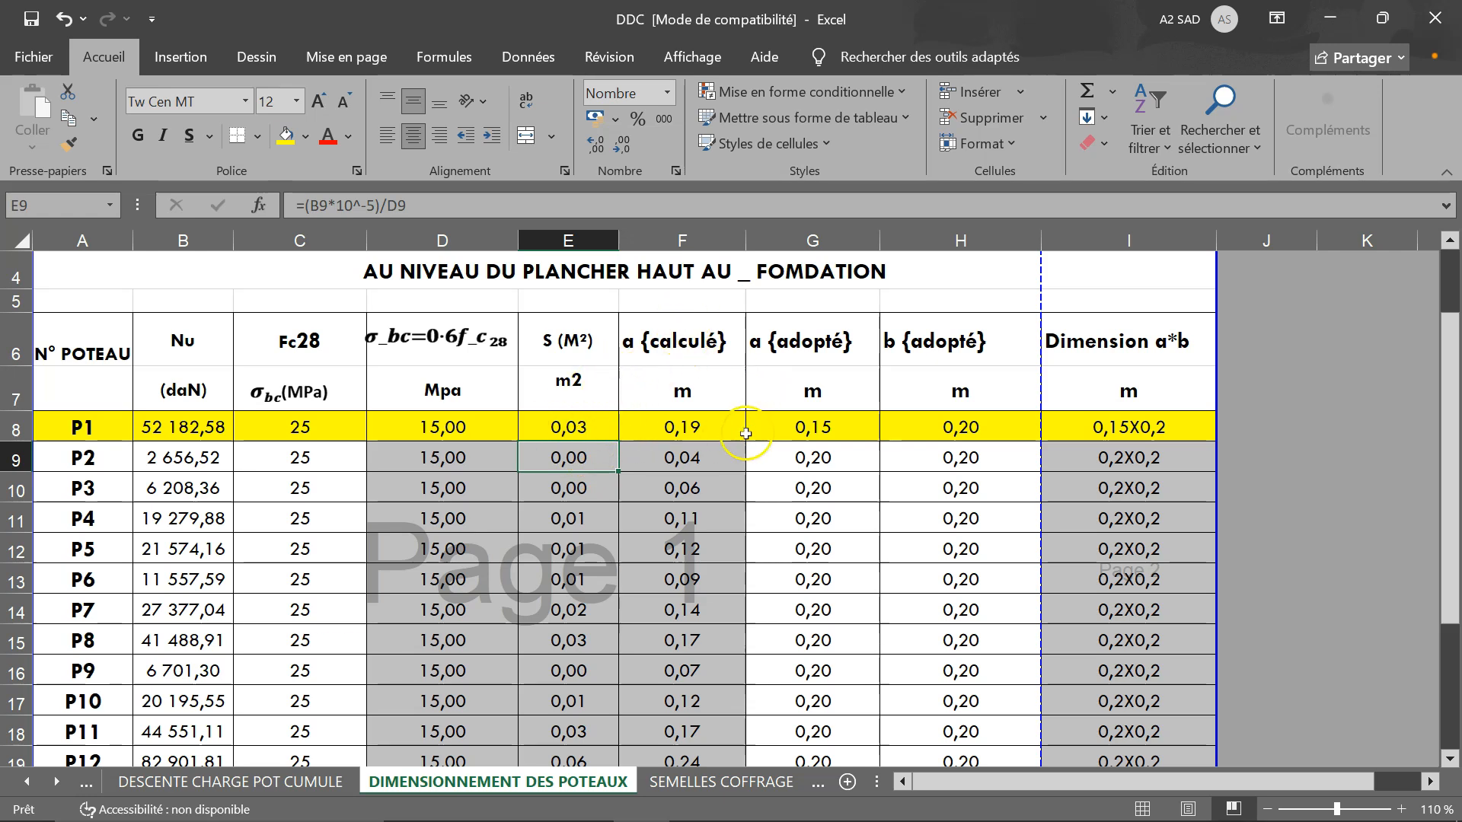
pyautogui.doubleClick(689, 426)
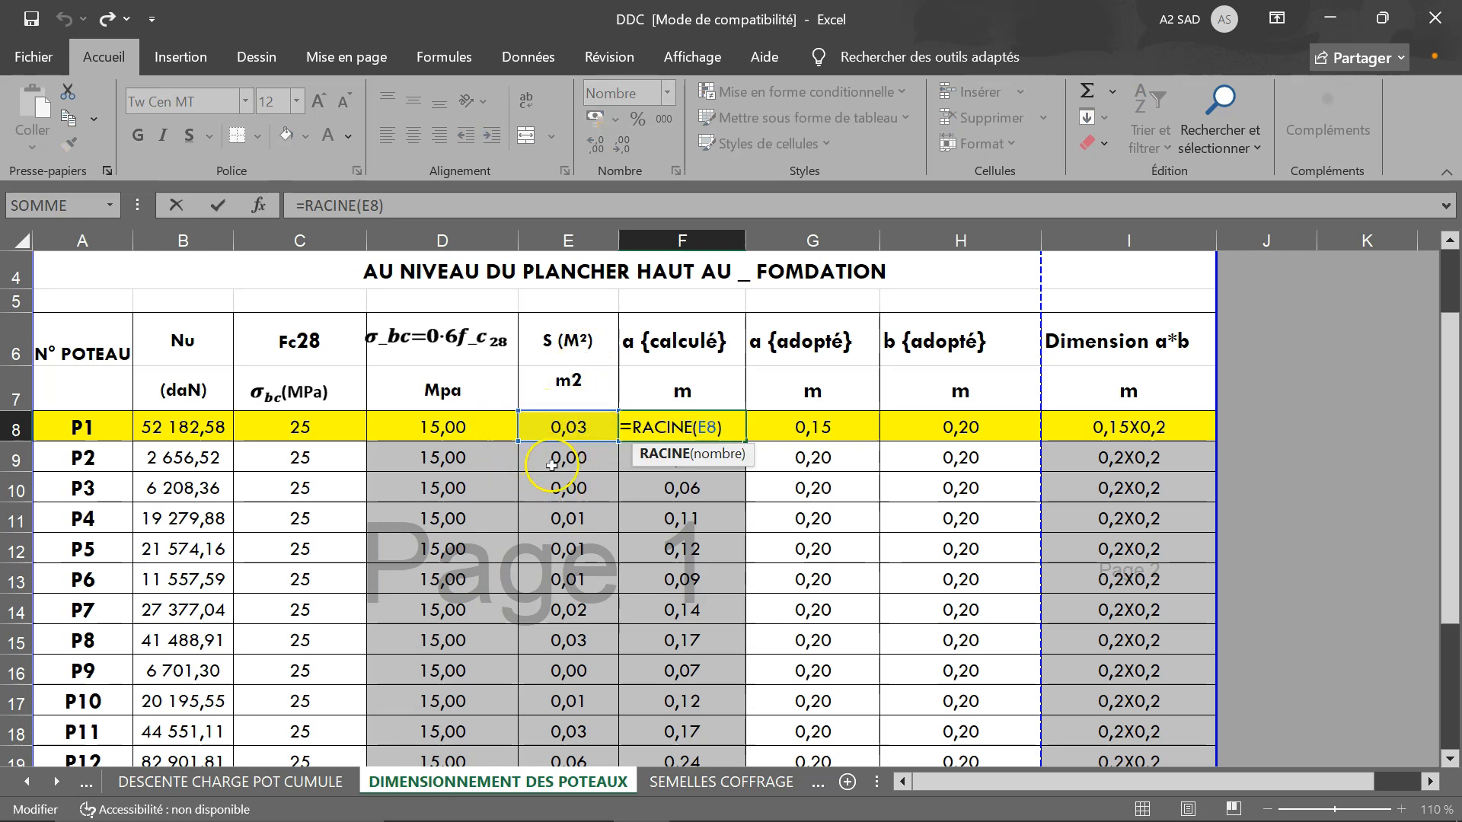
pyautogui.press('Return')
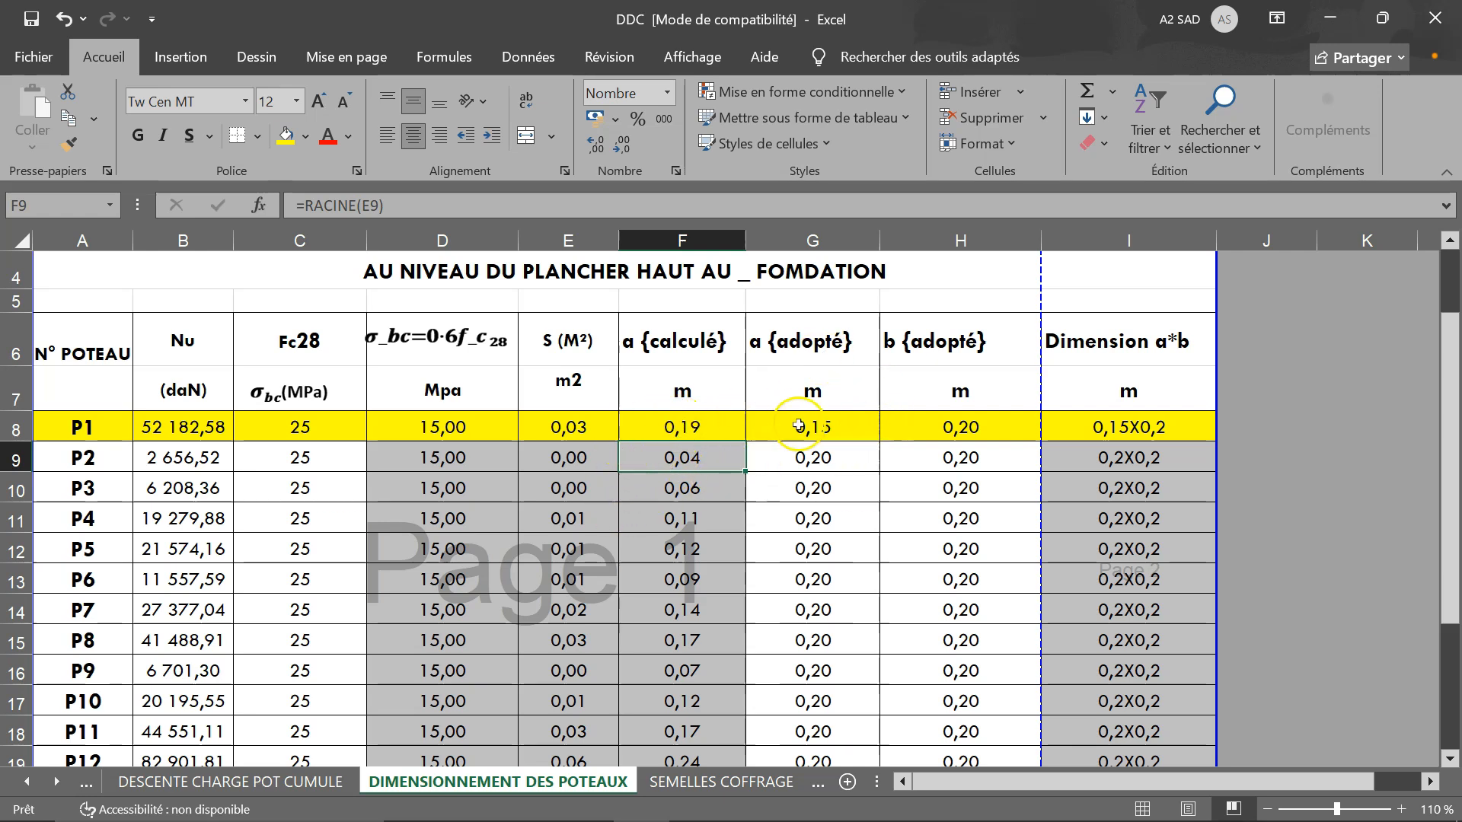
pyautogui.click(846, 427)
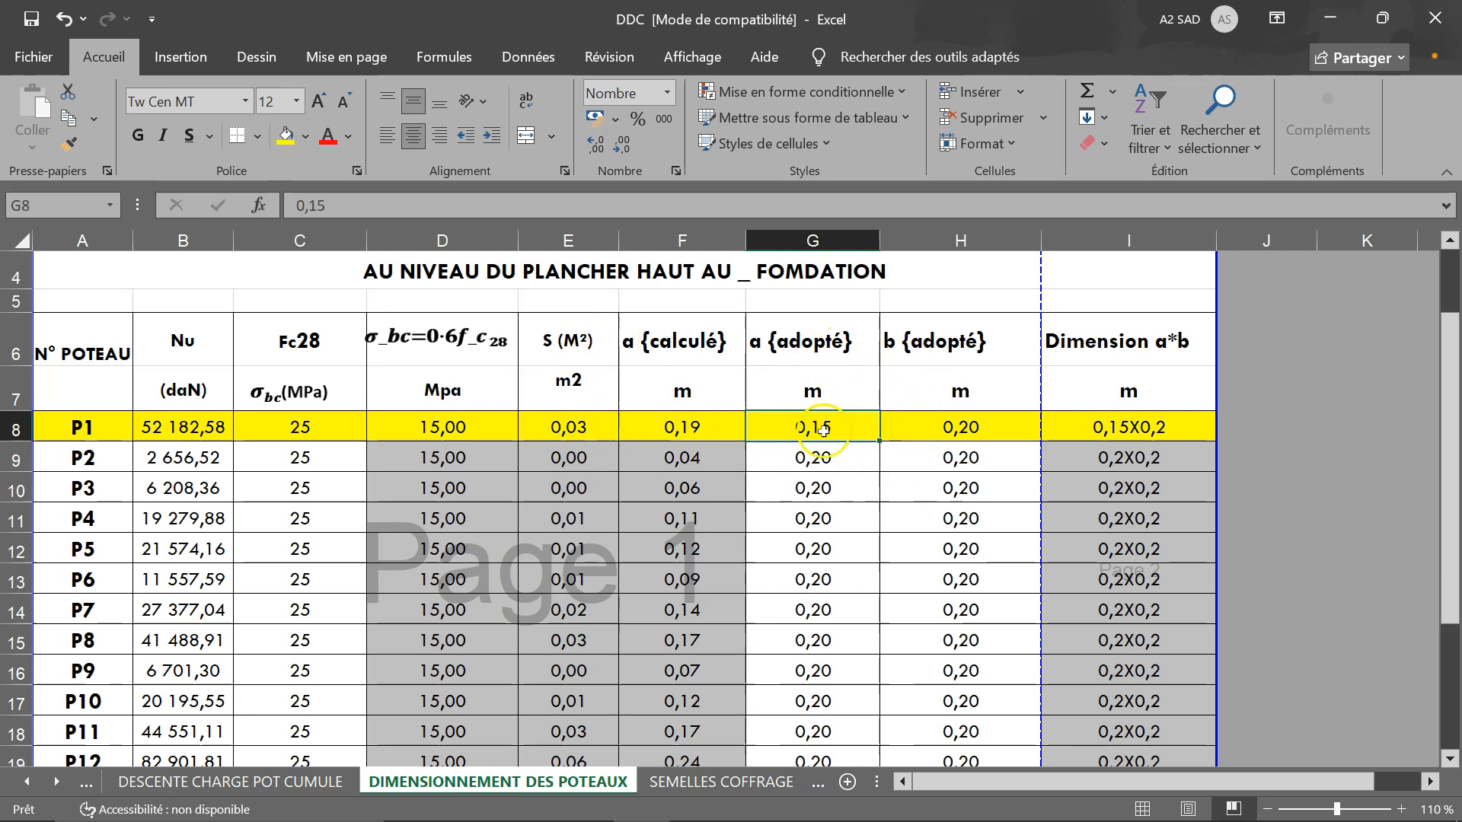
pyautogui.click(1009, 427)
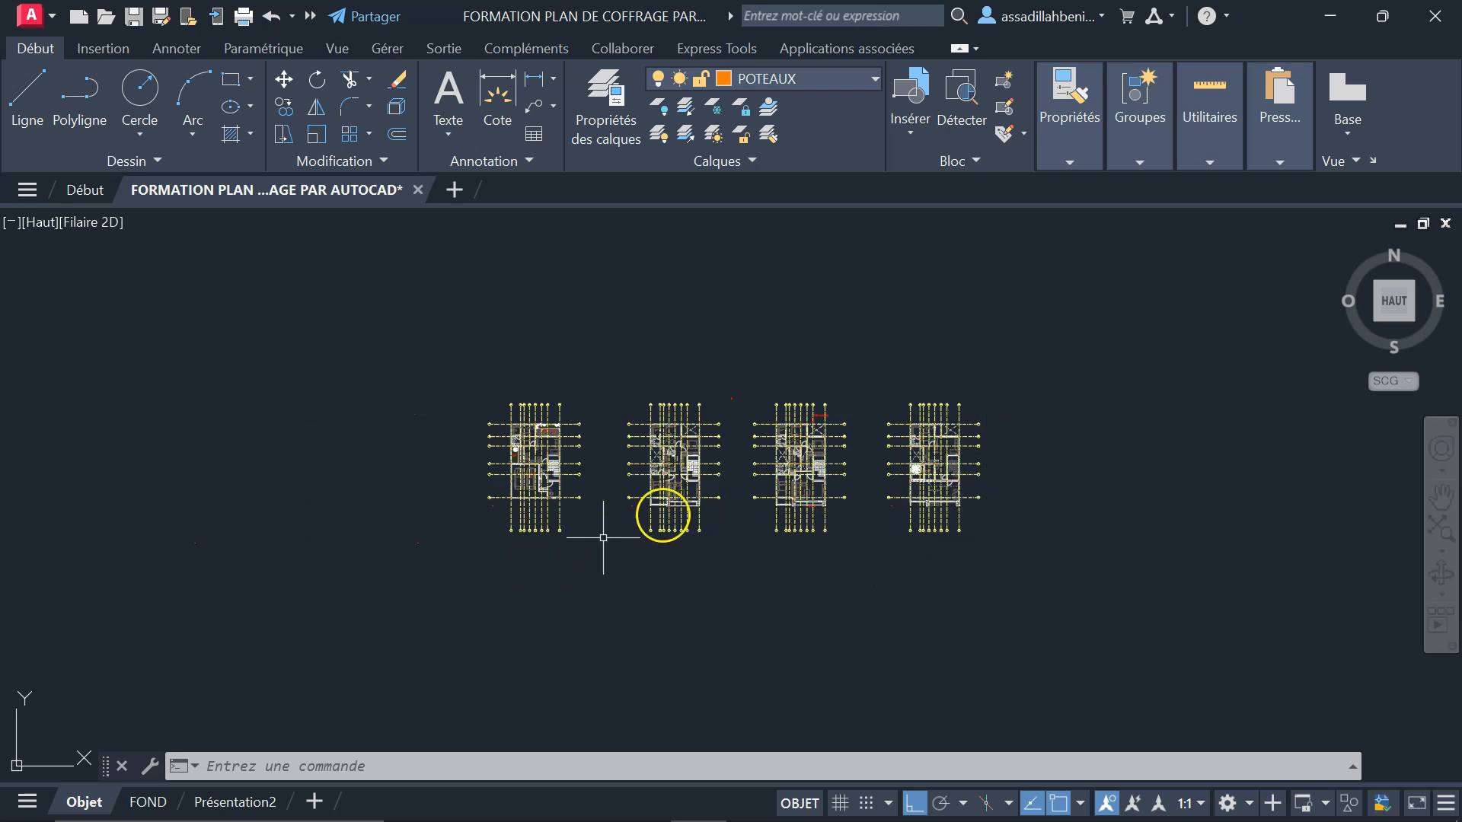
# - Switch to the AutoCAD drawing and copy the terrace plan's corner column at X1–Y6 horizontally outward past the Y6 axis bubble
pyautogui.scroll(4, 966, 460)
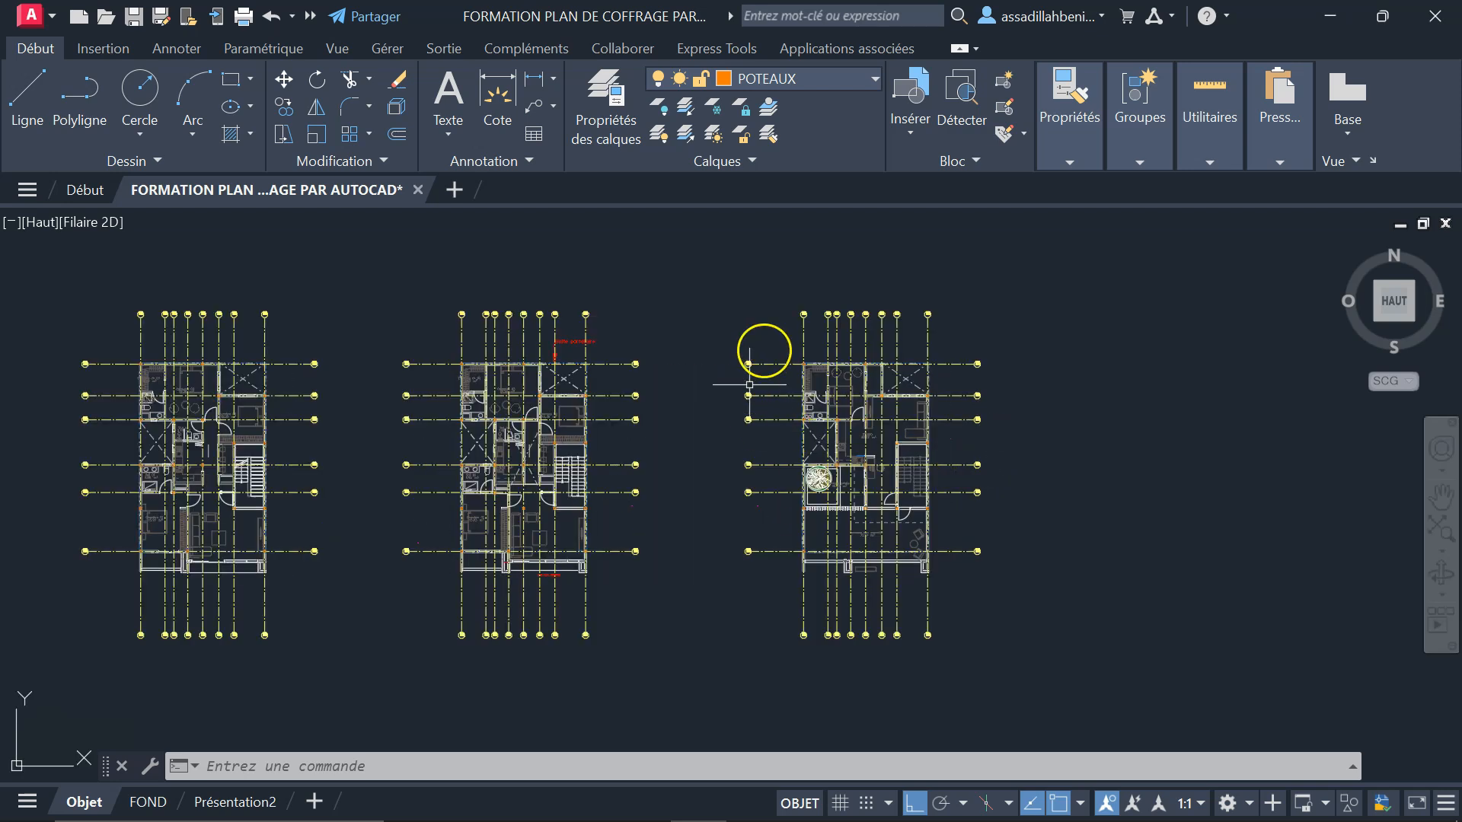
pyautogui.scroll(4, 866, 339)
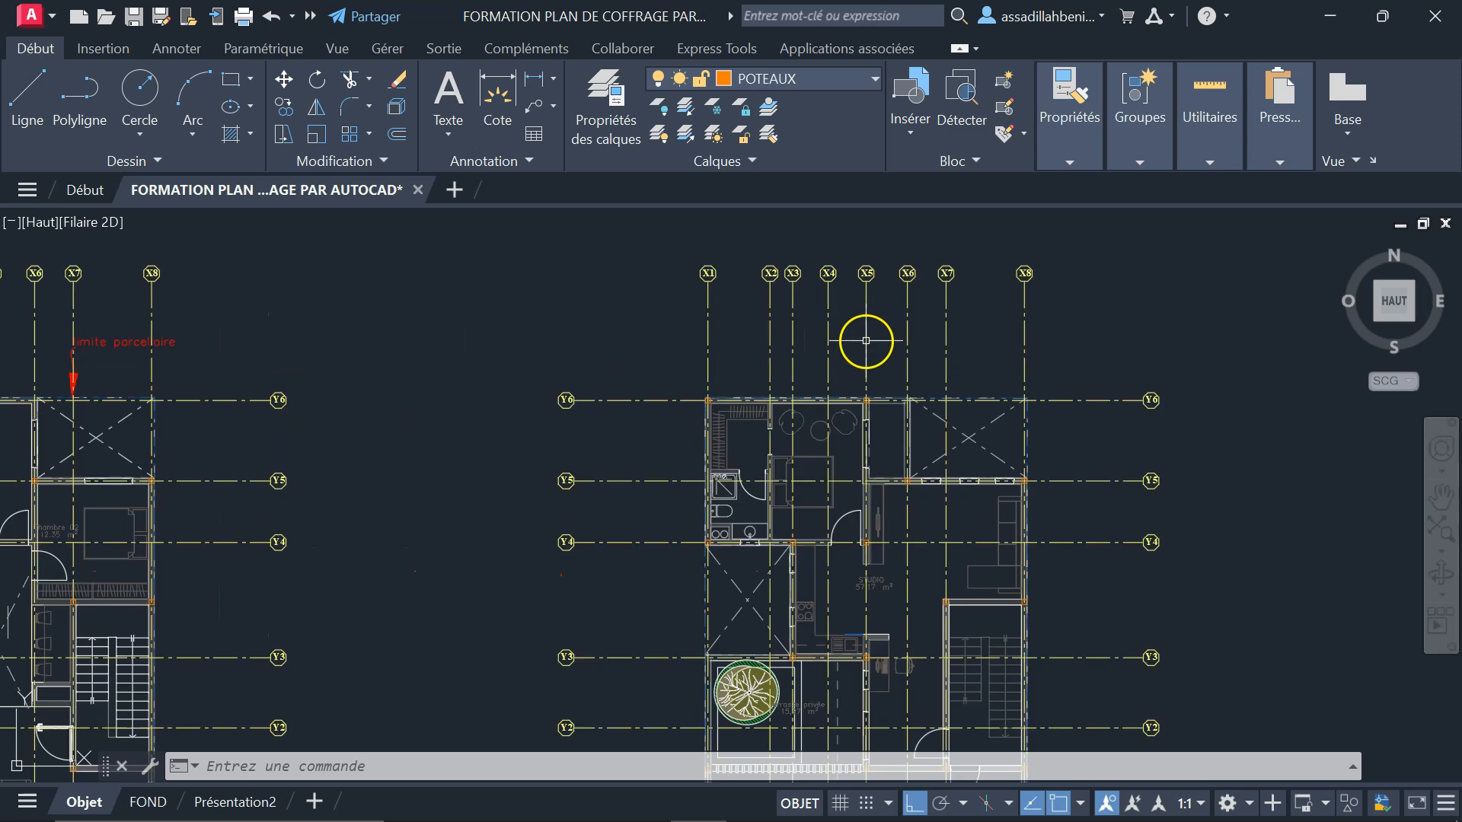
pyautogui.scroll(4, 866, 341)
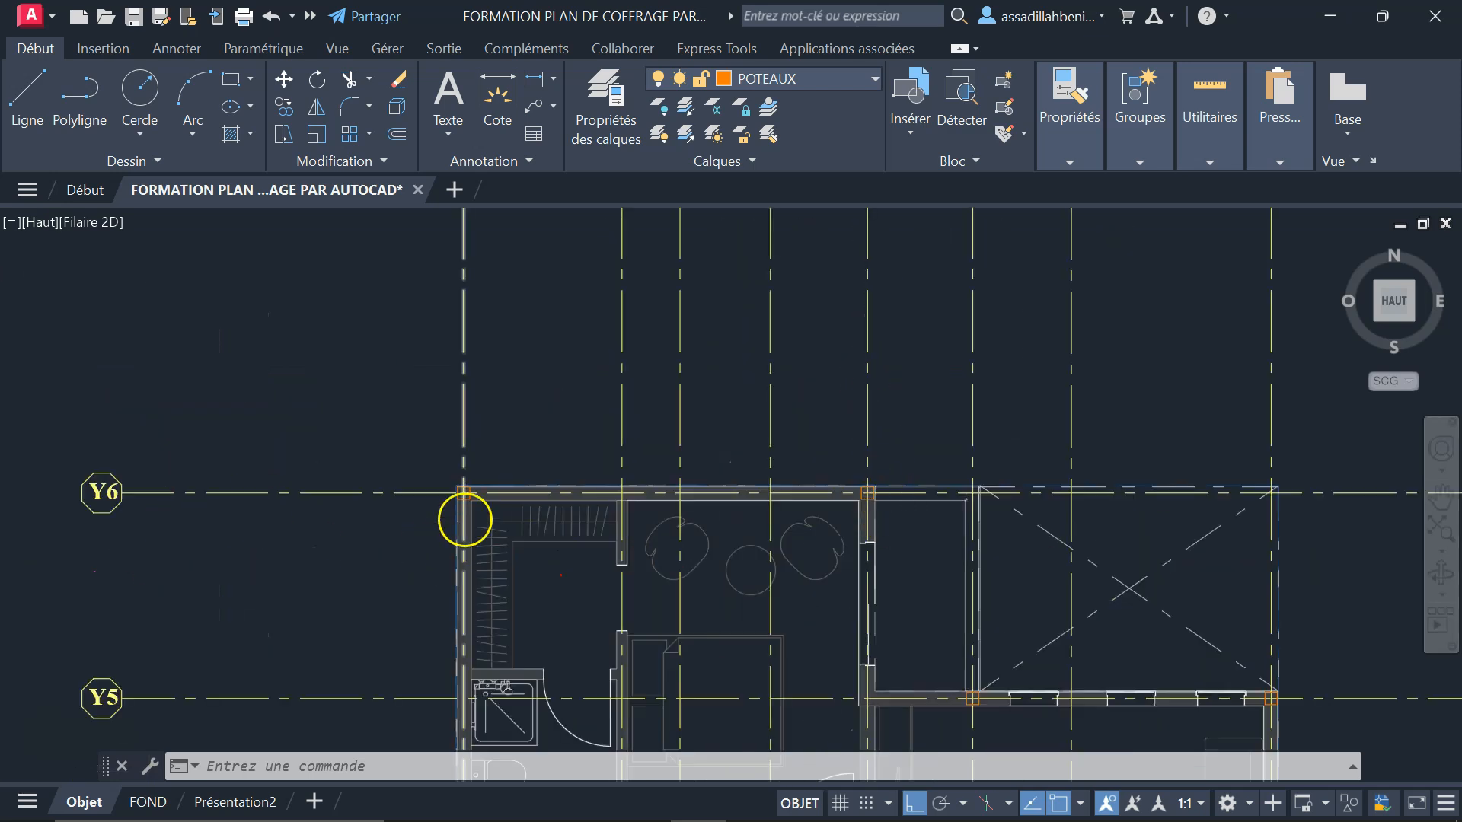
pyautogui.scroll(4, 464, 520)
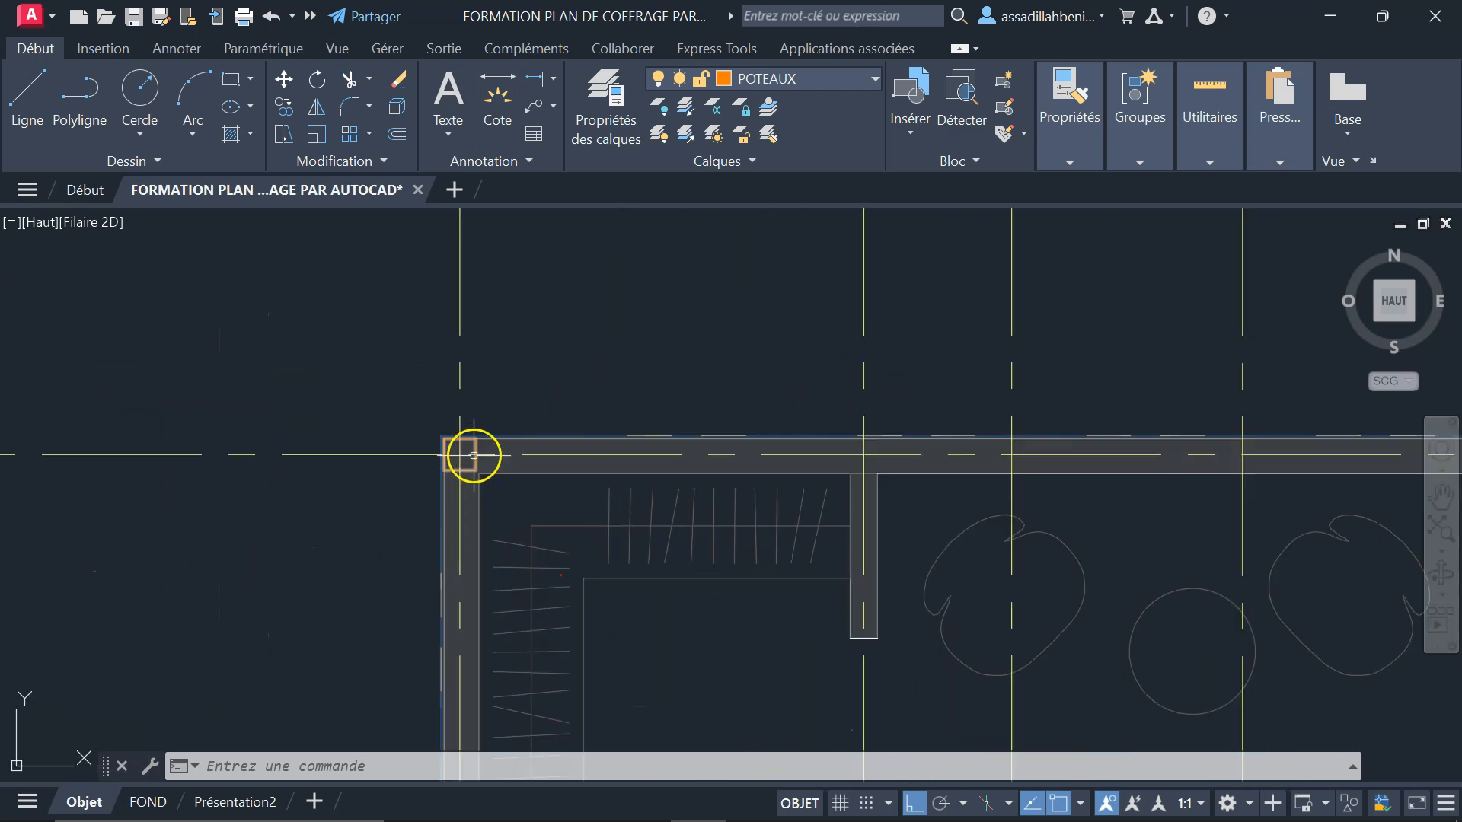
pyautogui.scroll(-2, 529, 395)
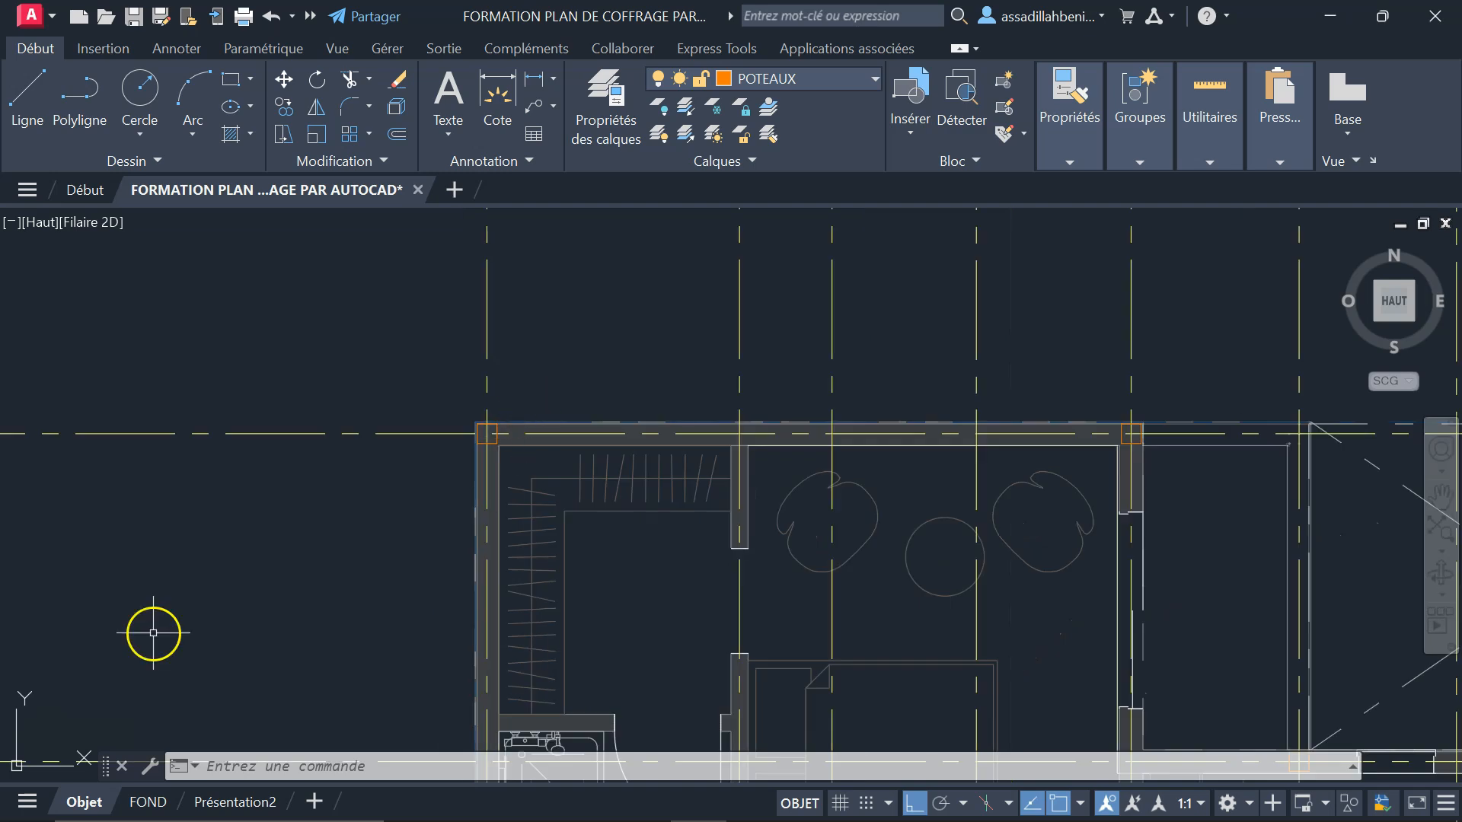
pyautogui.scroll(2, 361, 430)
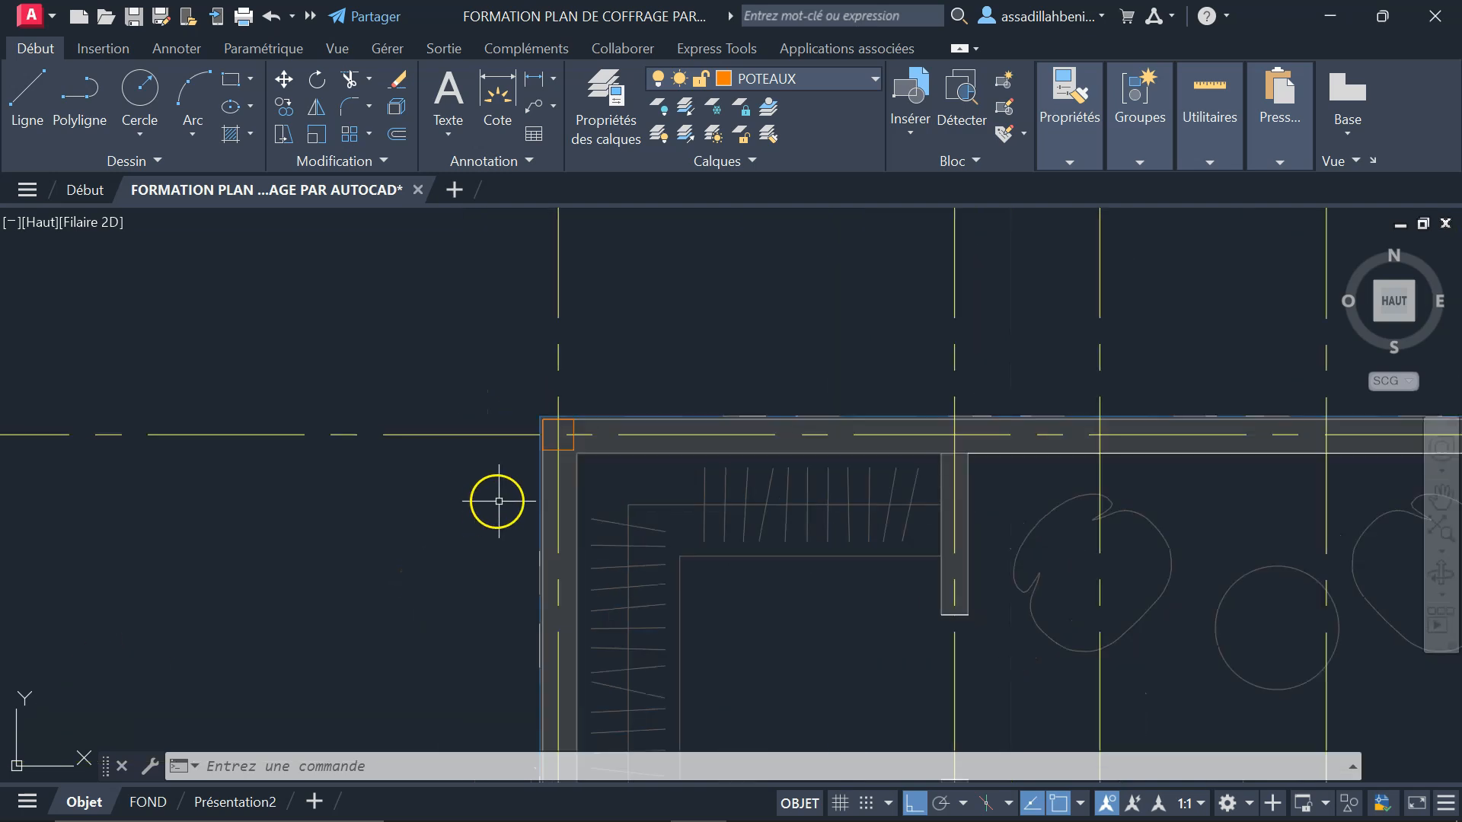
pyautogui.click(562, 446)
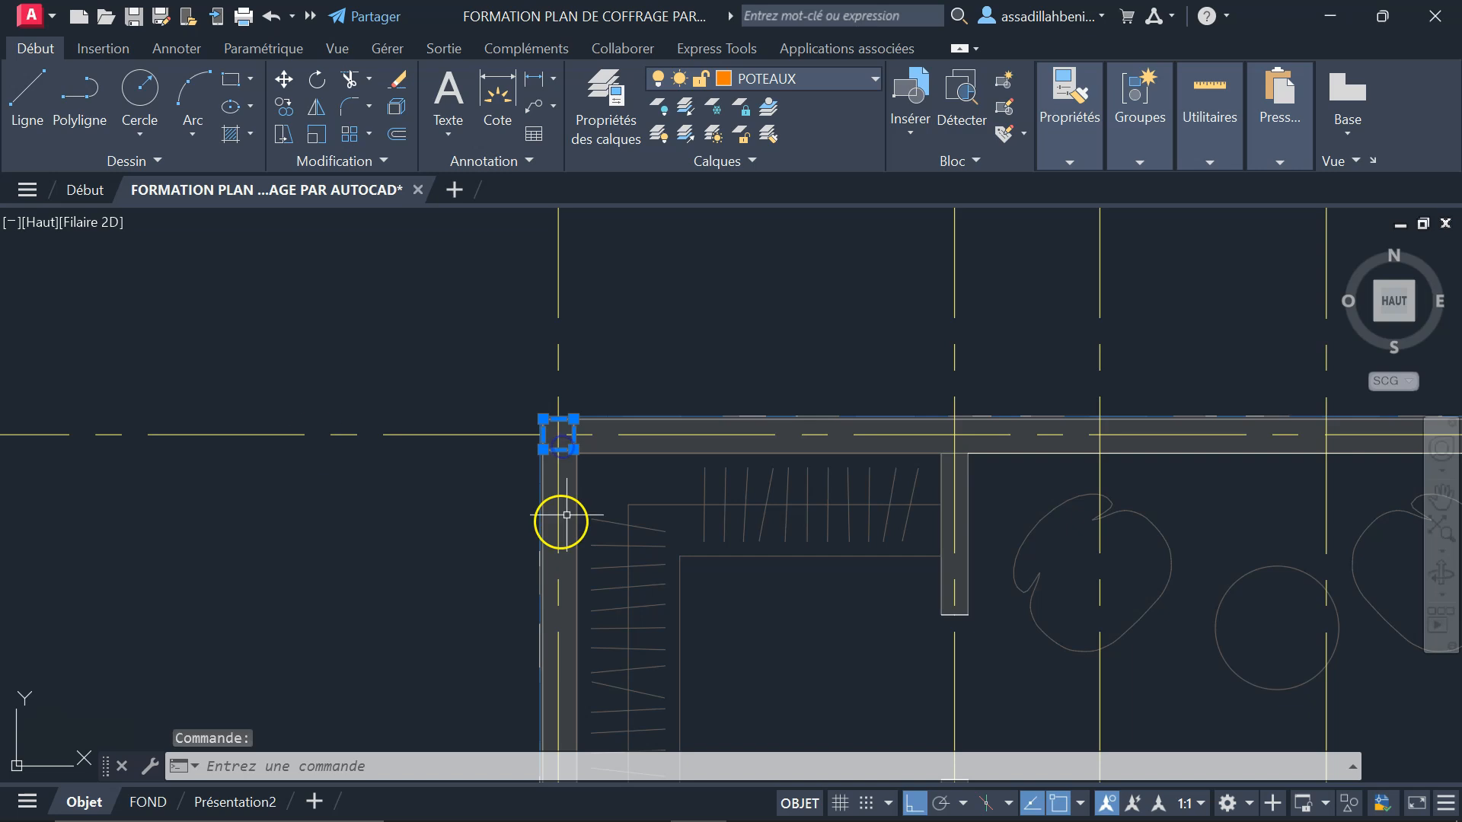
pyautogui.click(283, 108)
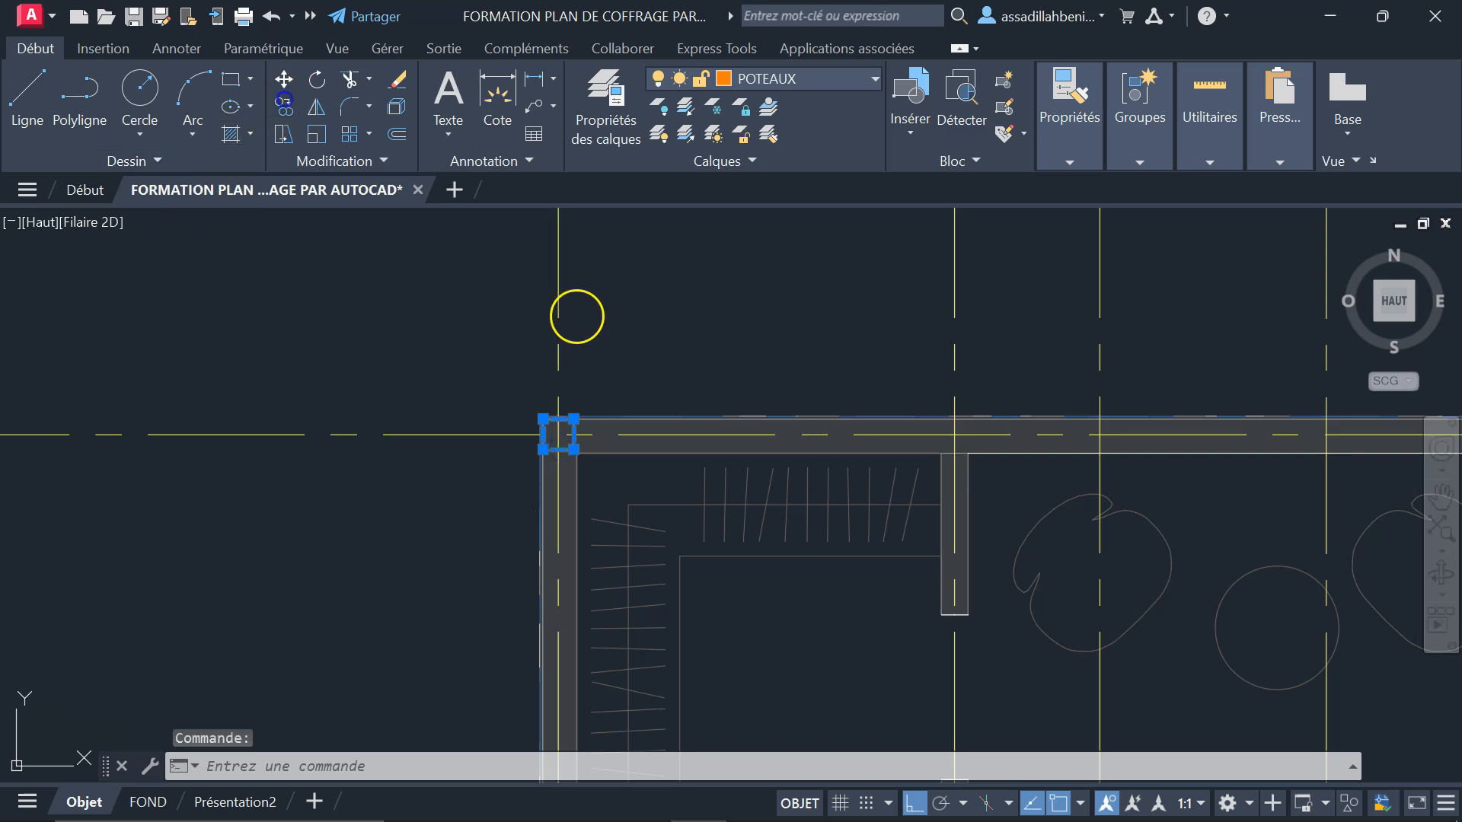
pyautogui.click(561, 431)
pyautogui.scroll(-4, 1037, 489)
pyautogui.scroll(4, 700, 483)
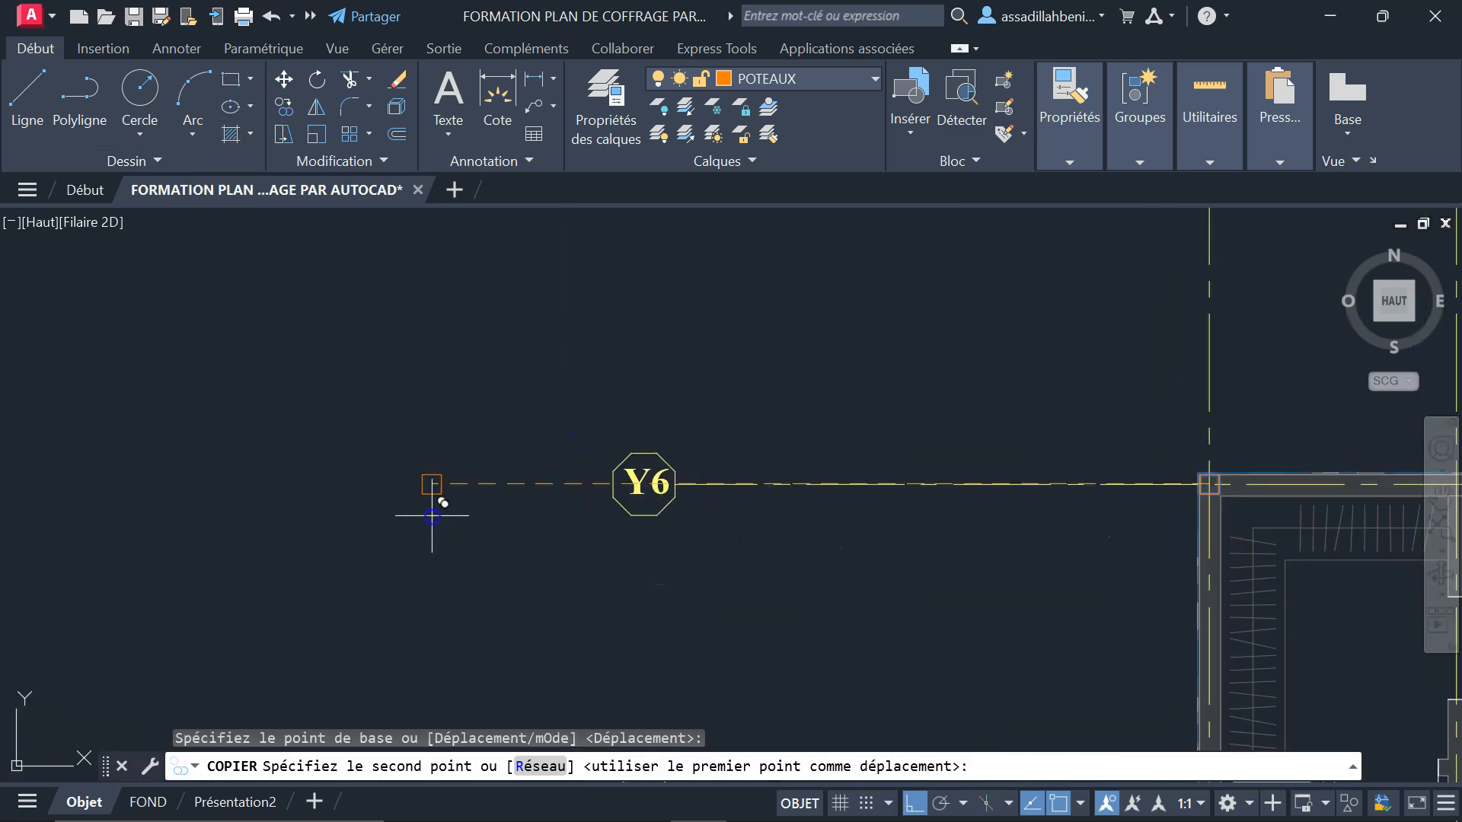
pyautogui.click(432, 486)
pyautogui.rightClick(523, 318)
pyautogui.click(553, 331)
# - Stretch the lower edge of the copied column downward by 5
pyautogui.scroll(4, 453, 542)
pyautogui.click(483, 495)
pyautogui.click(262, 343)
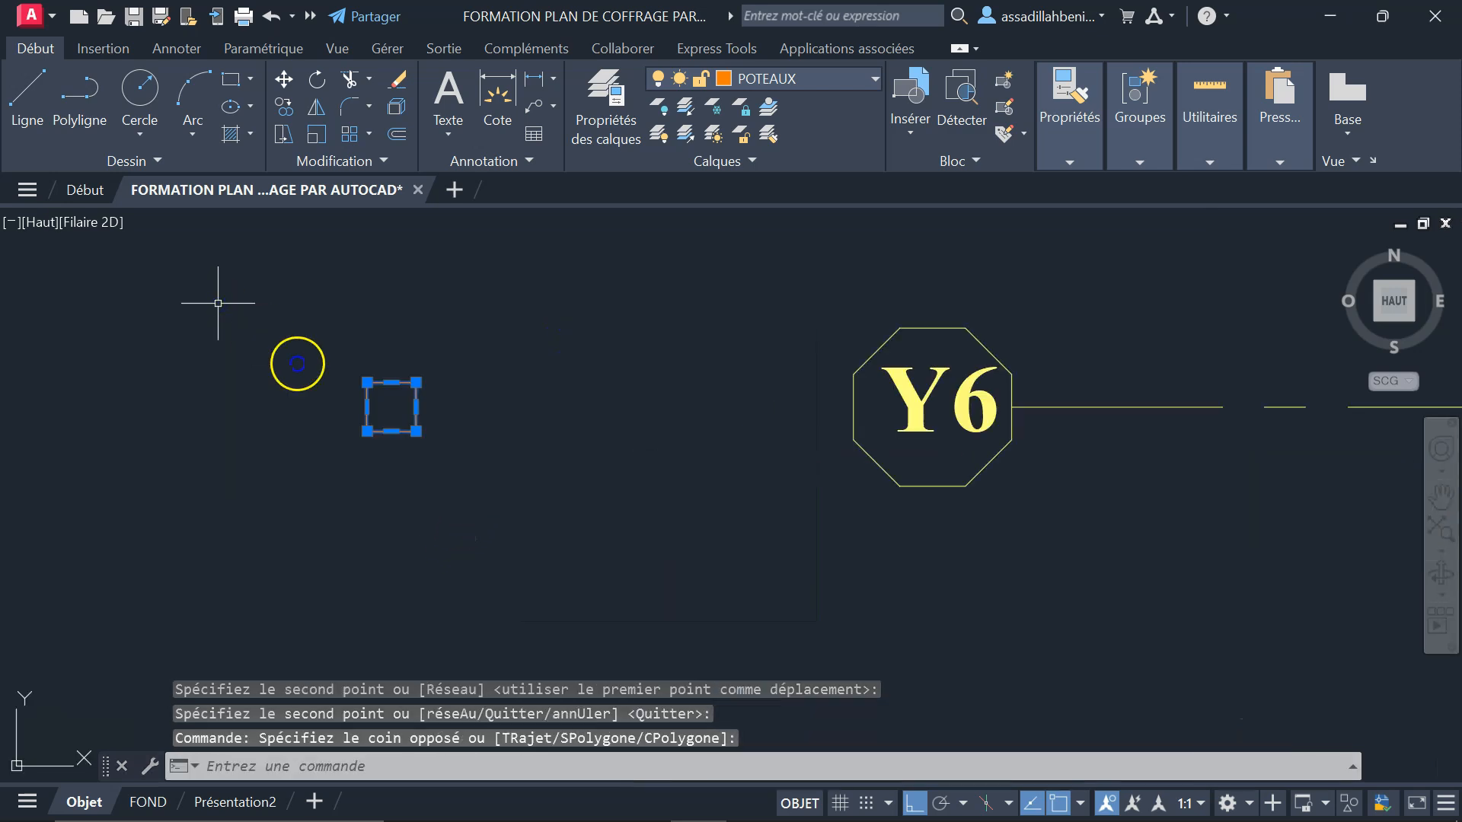
pyautogui.click(391, 431)
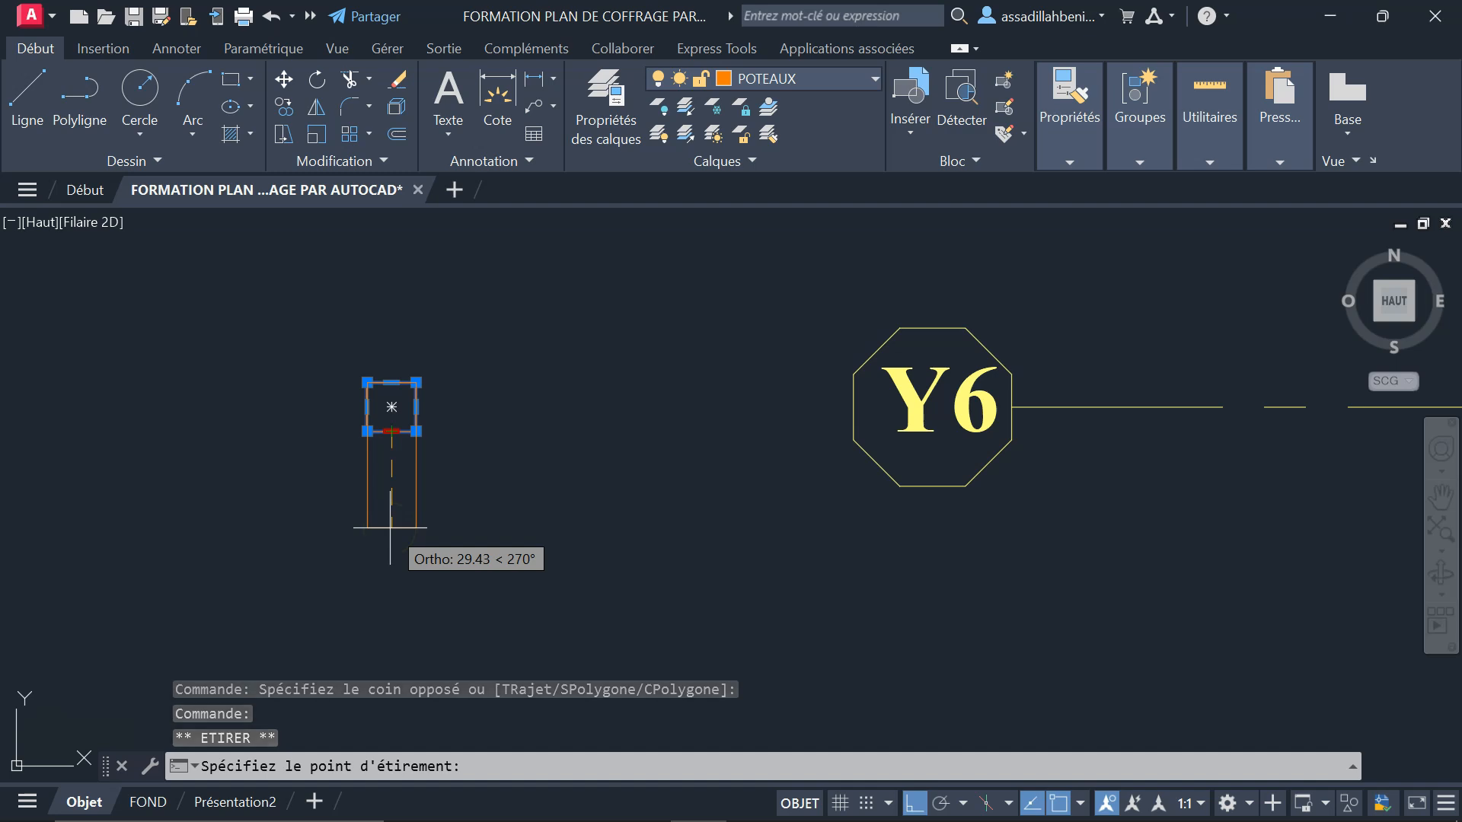
pyautogui.write('5')
pyautogui.press('Return')
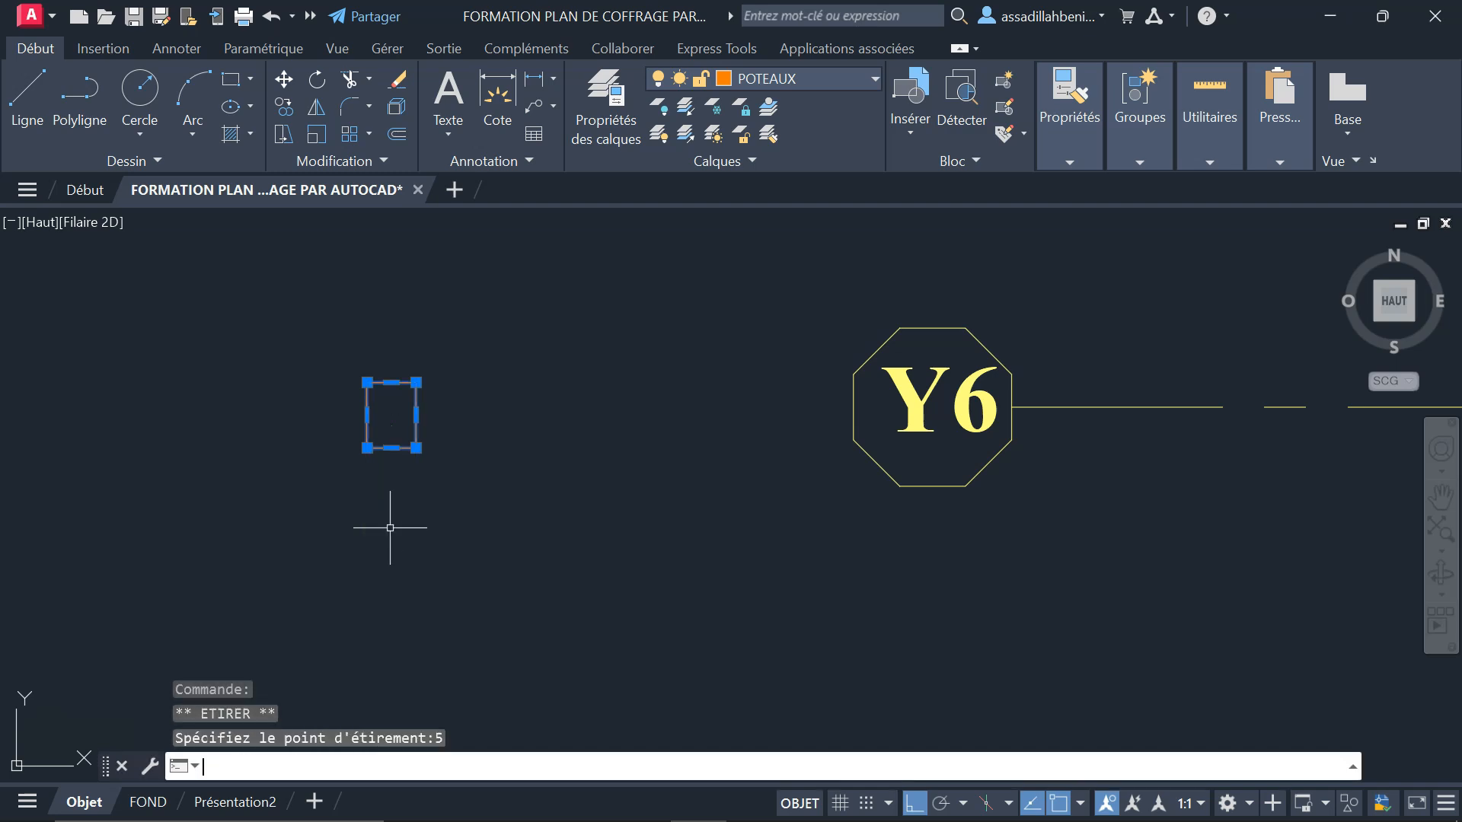
pyautogui.press('Escape')
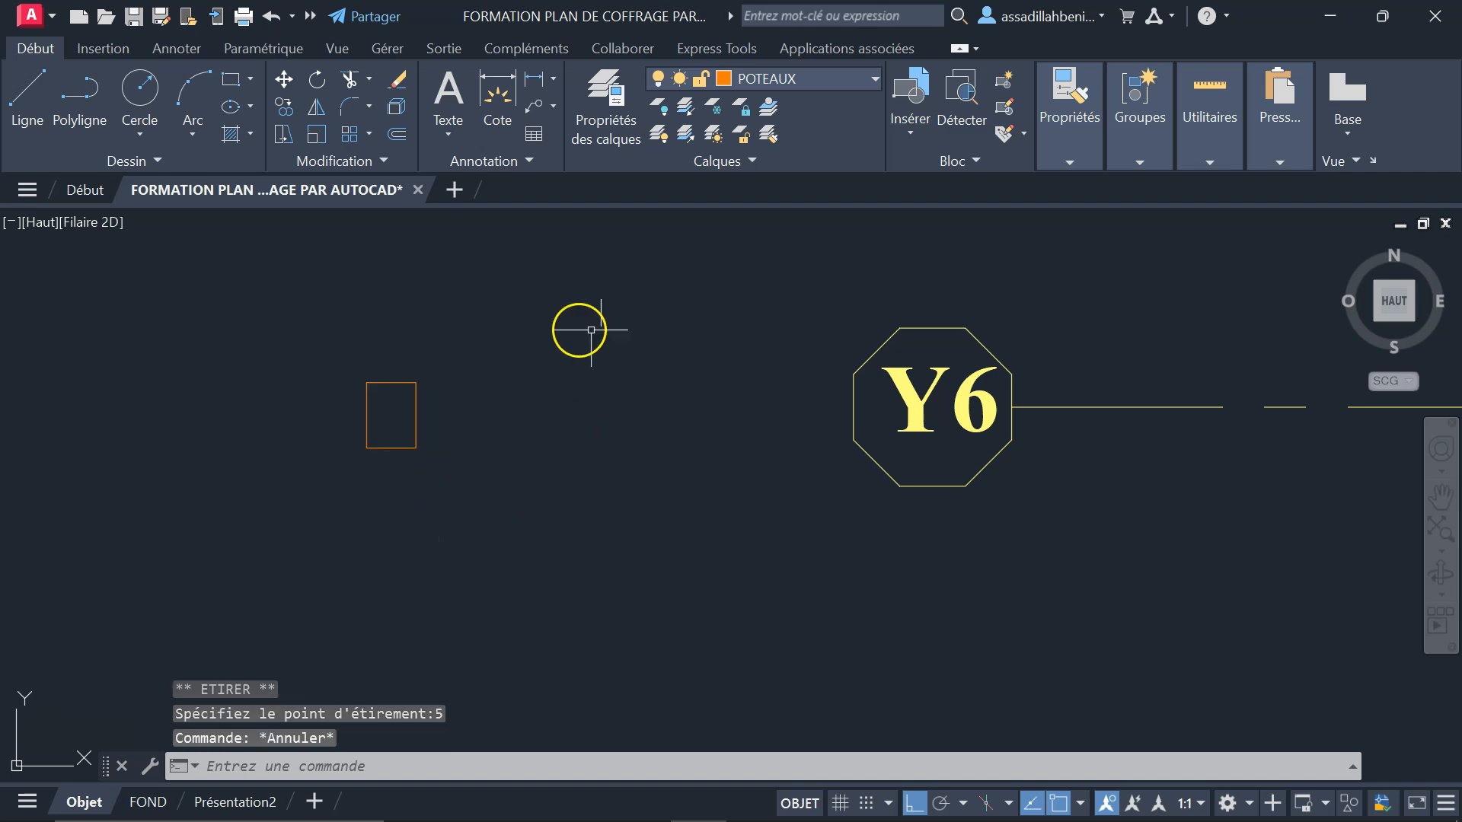
# - Measure the stretched column's vertical side with a linear dimension without placing it
pyautogui.click(533, 79)
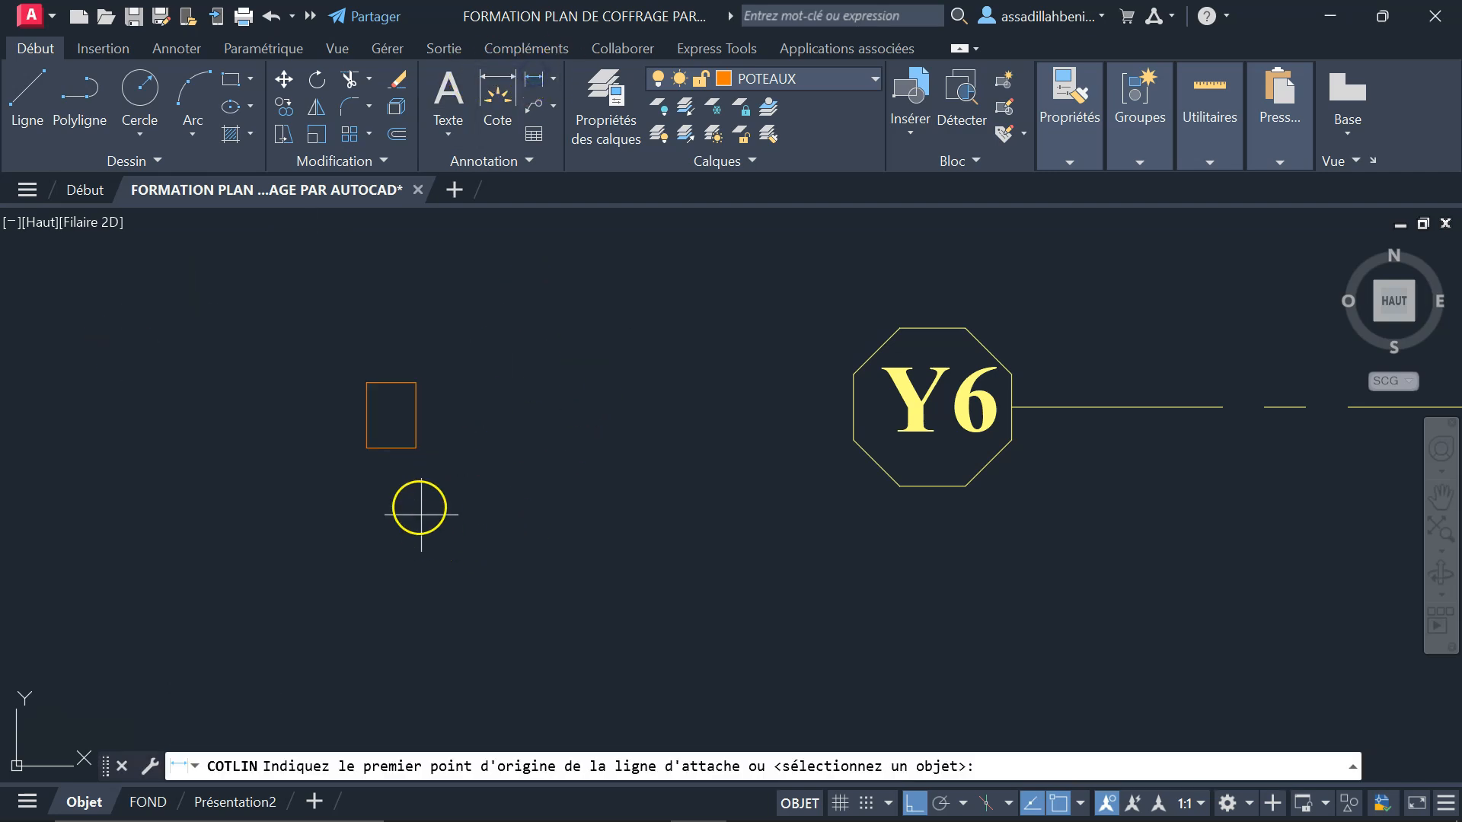
pyautogui.click(418, 447)
pyautogui.click(419, 381)
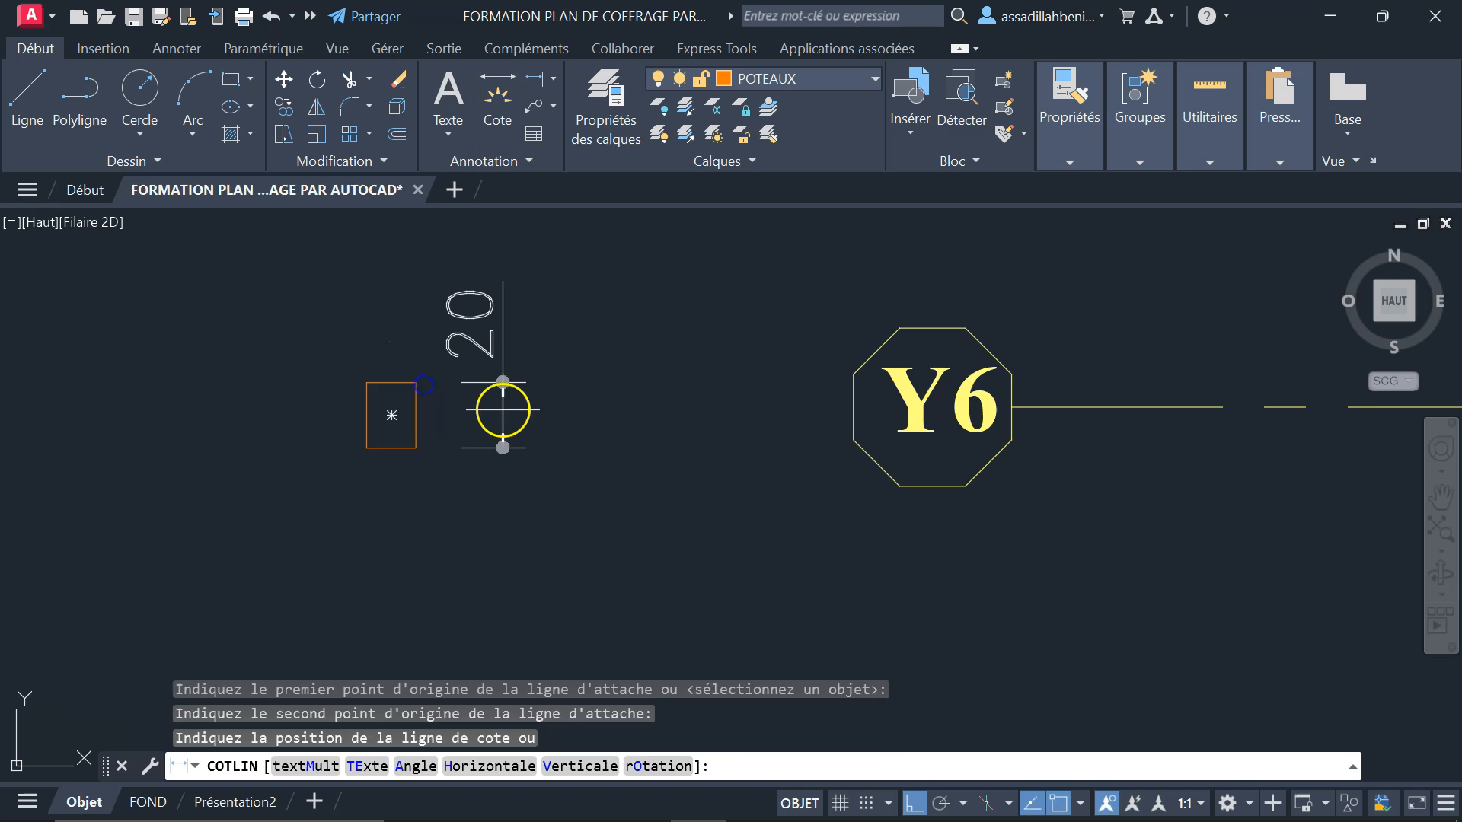
pyautogui.press('Escape')
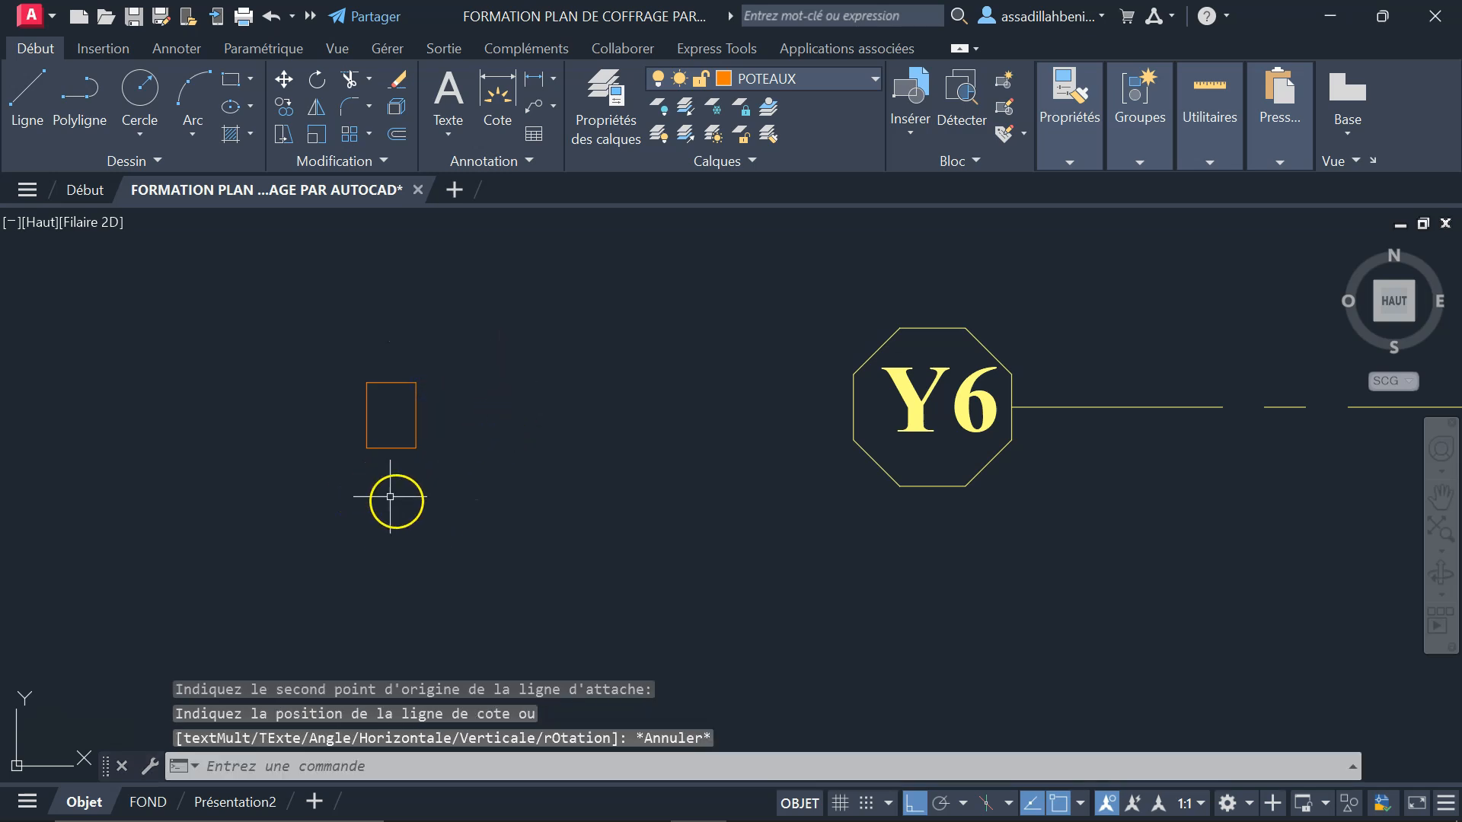
pyautogui.scroll(-2, 290, 474)
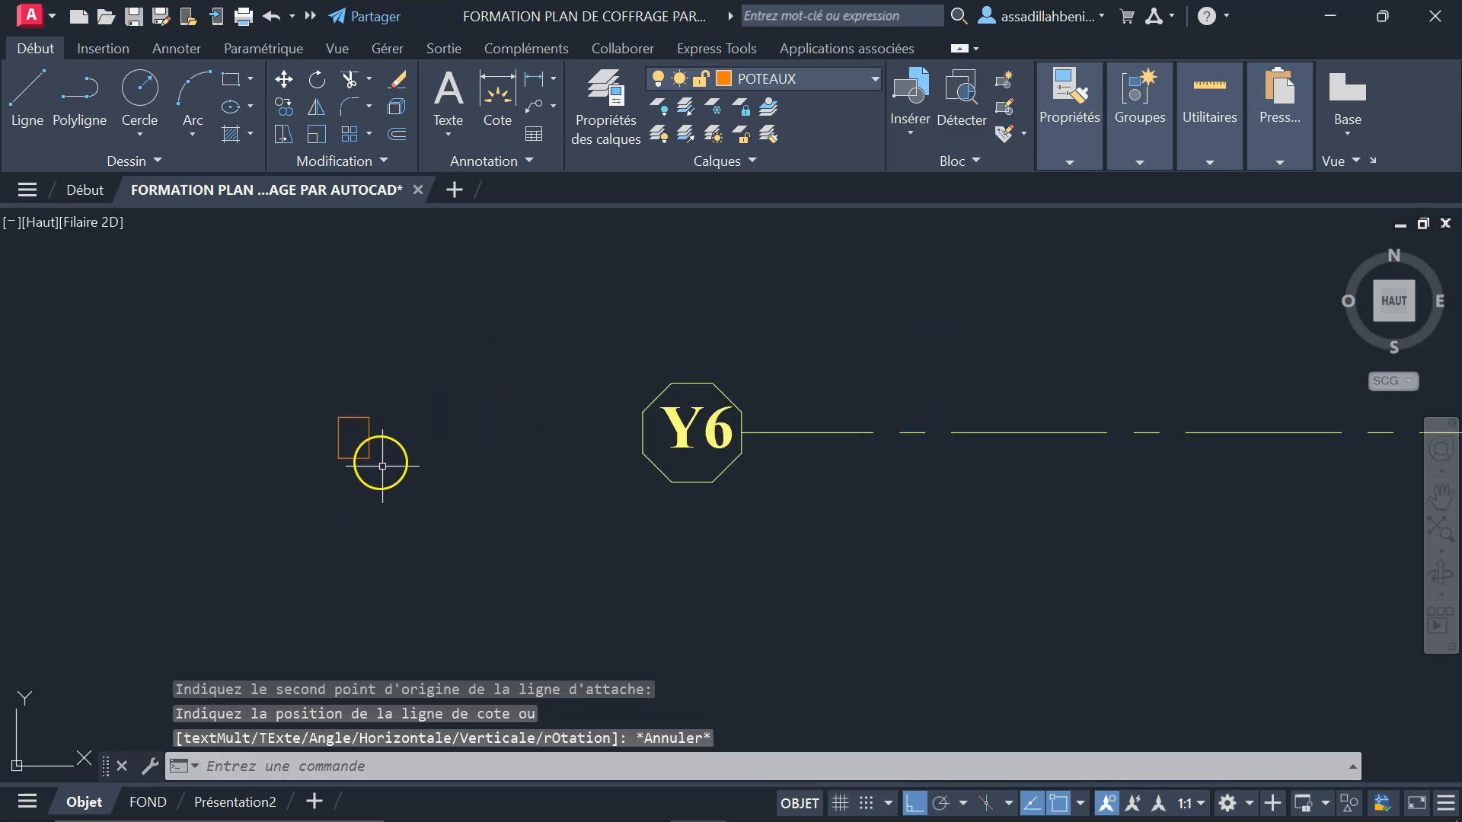
# - Set the lineweight of the stretched column outline beside the Y6 axis bubble to 0.40 mm
pyautogui.scroll(2, 380, 461)
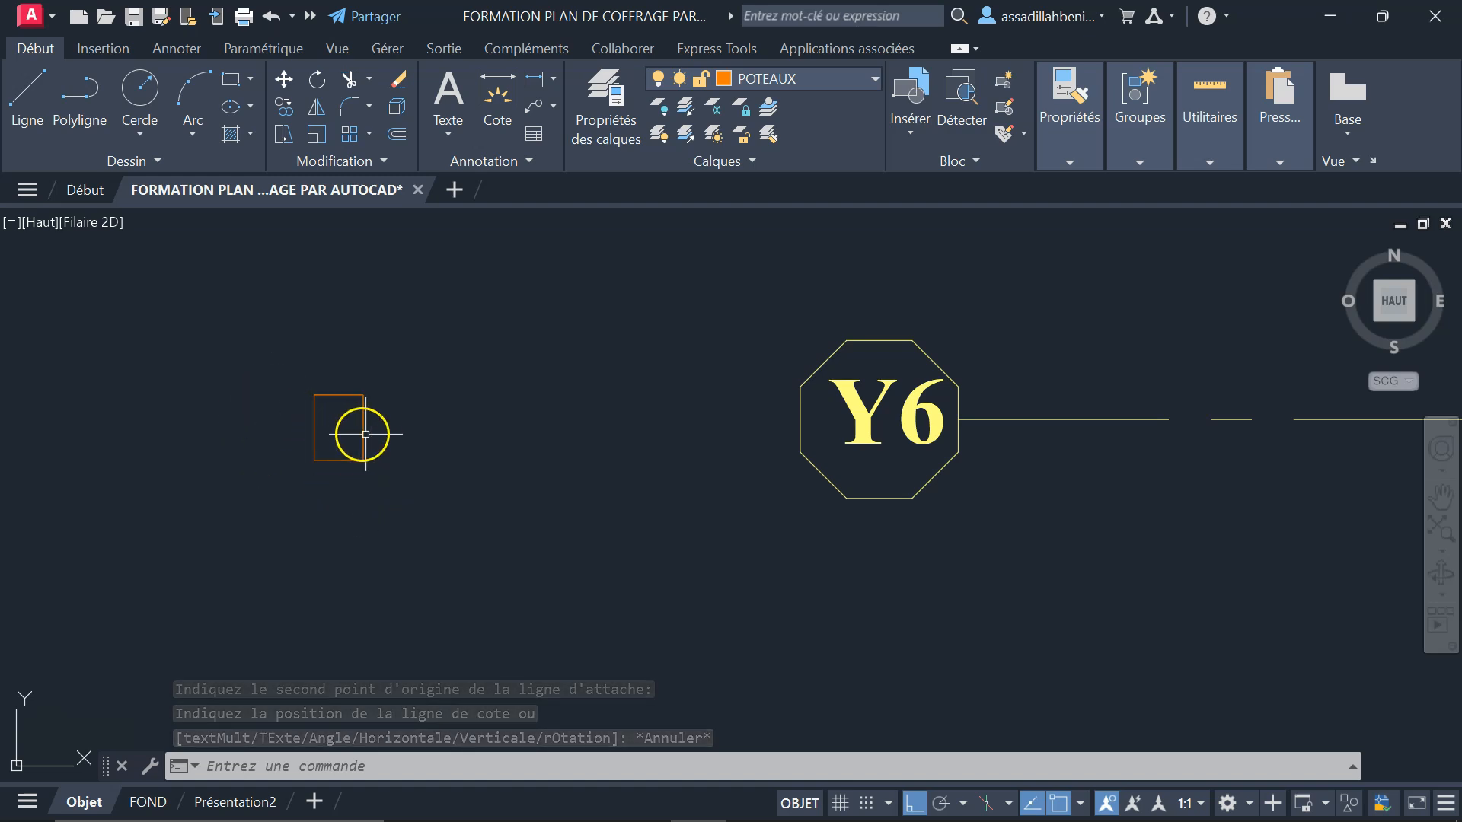
pyautogui.click(407, 503)
pyautogui.click(261, 333)
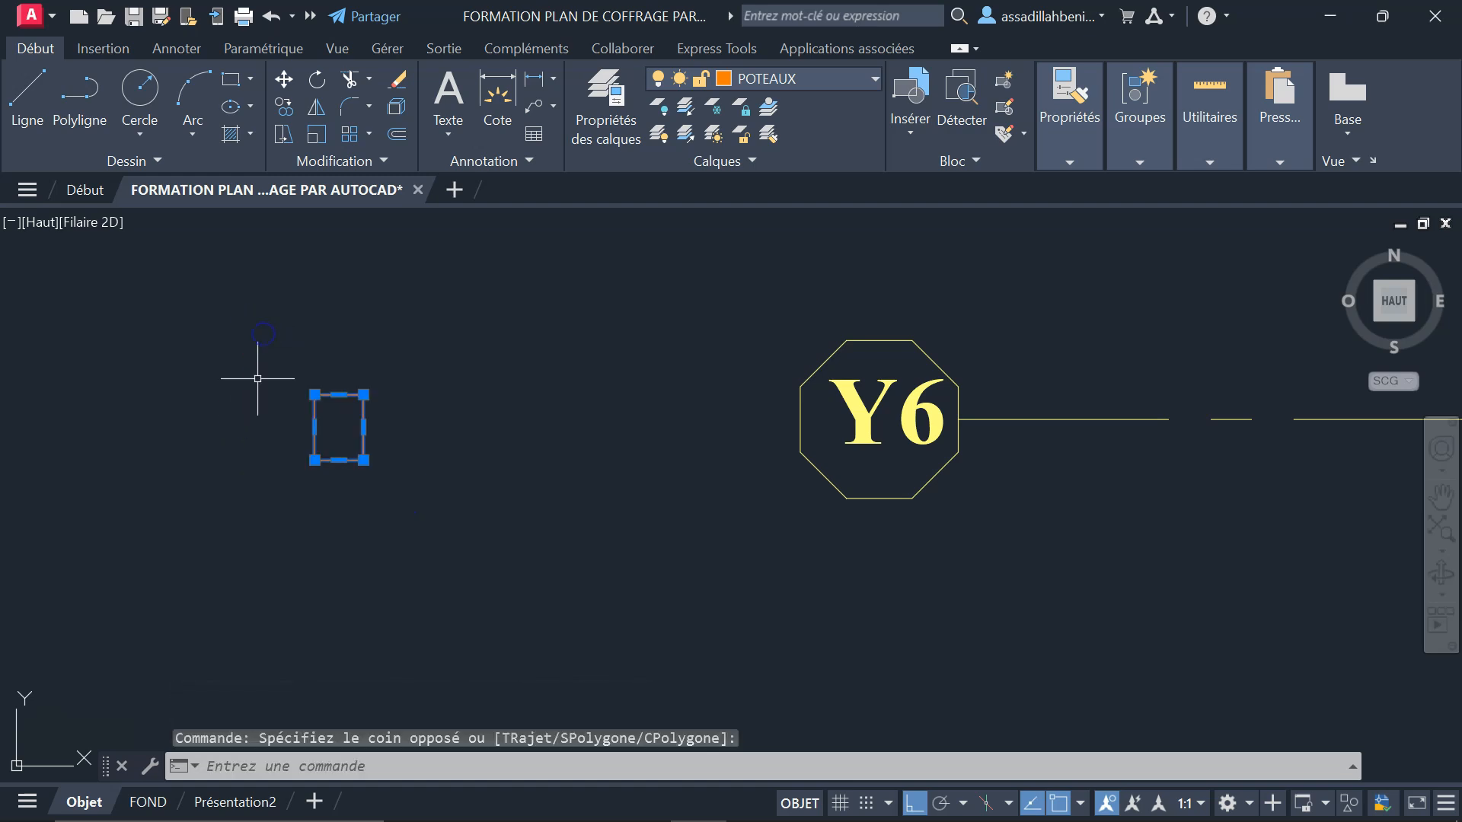
pyautogui.click(1046, 108)
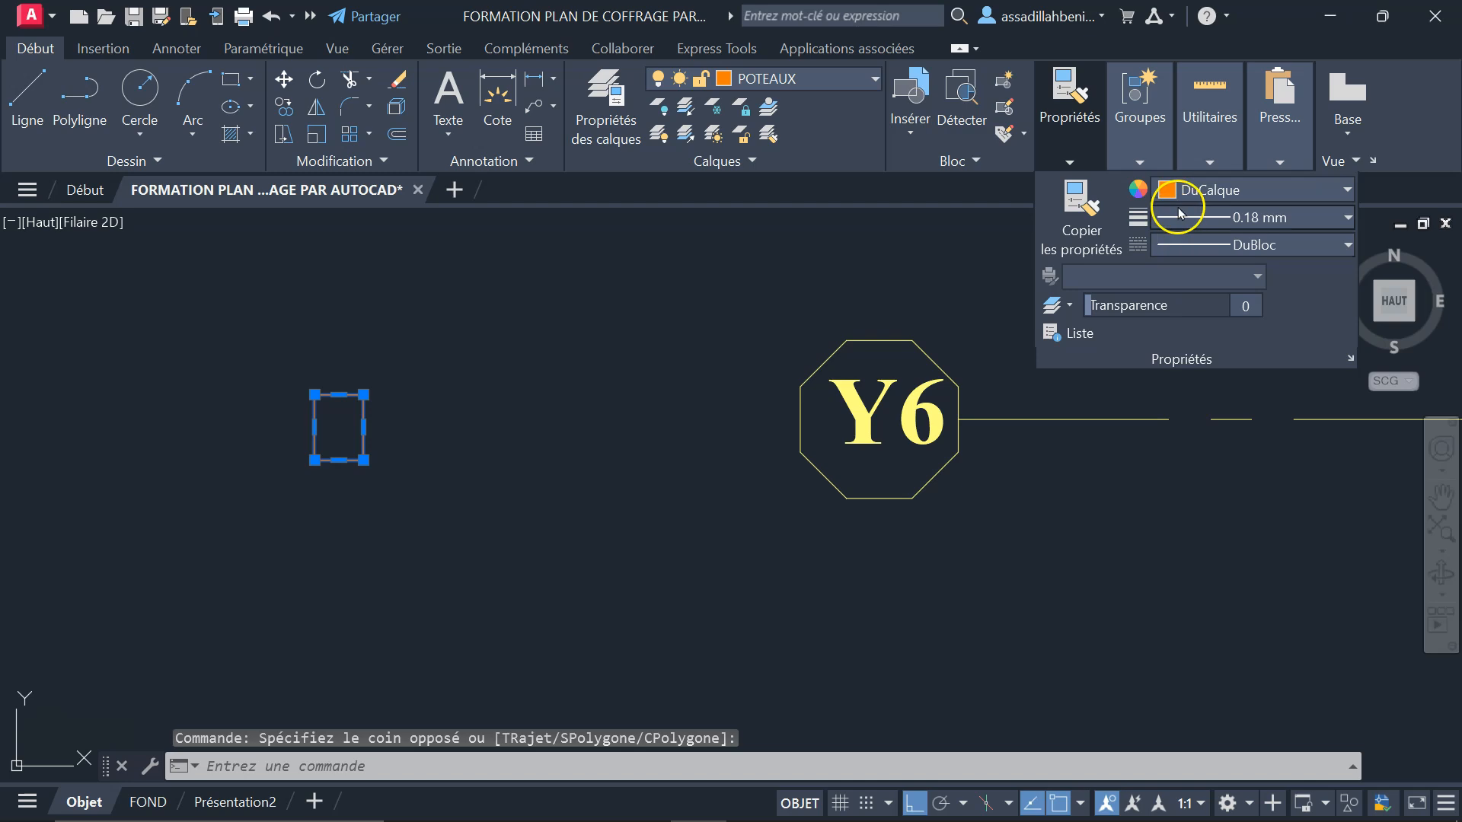
pyautogui.click(1181, 214)
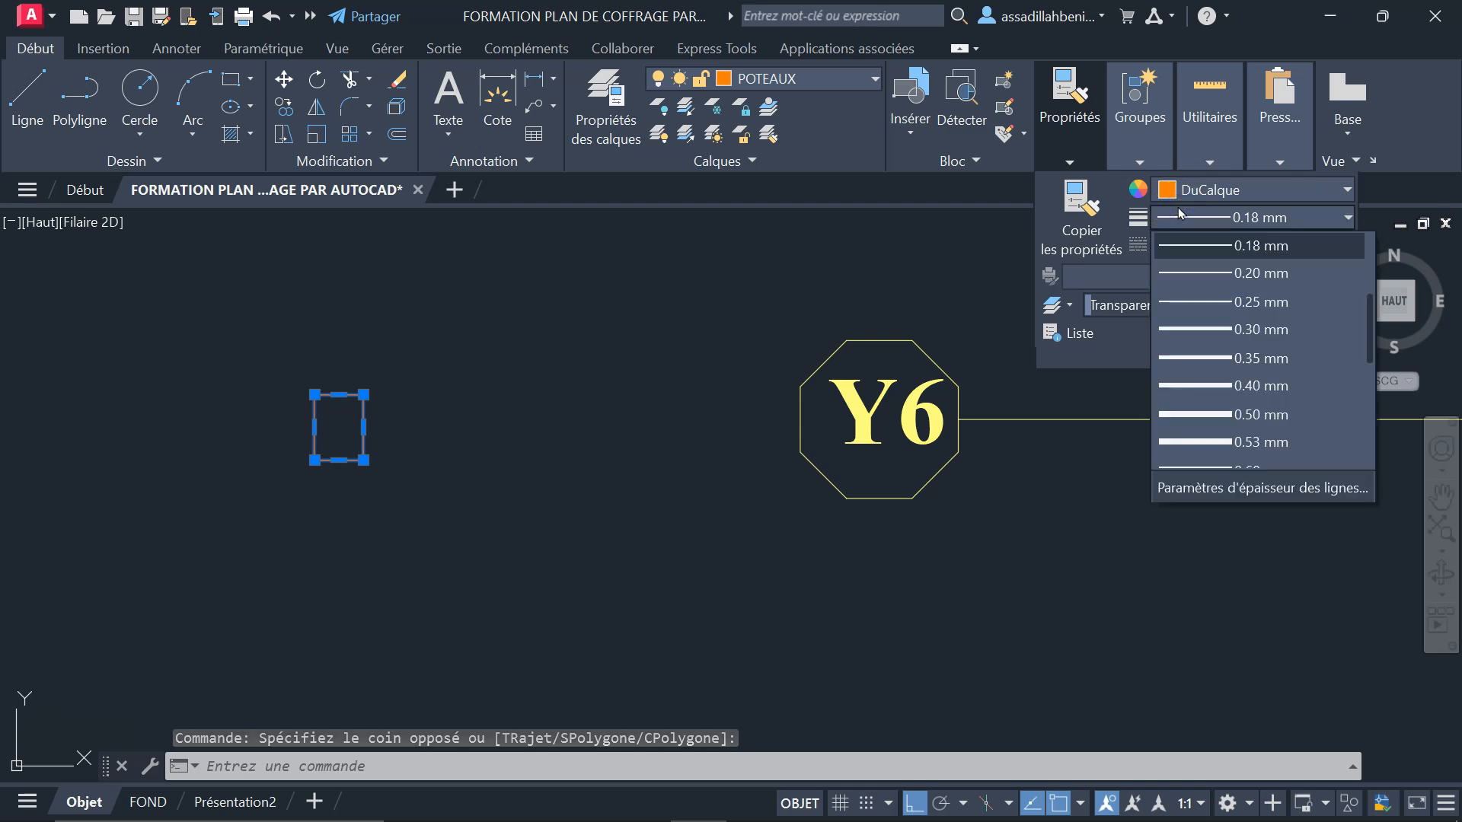
pyautogui.click(1246, 384)
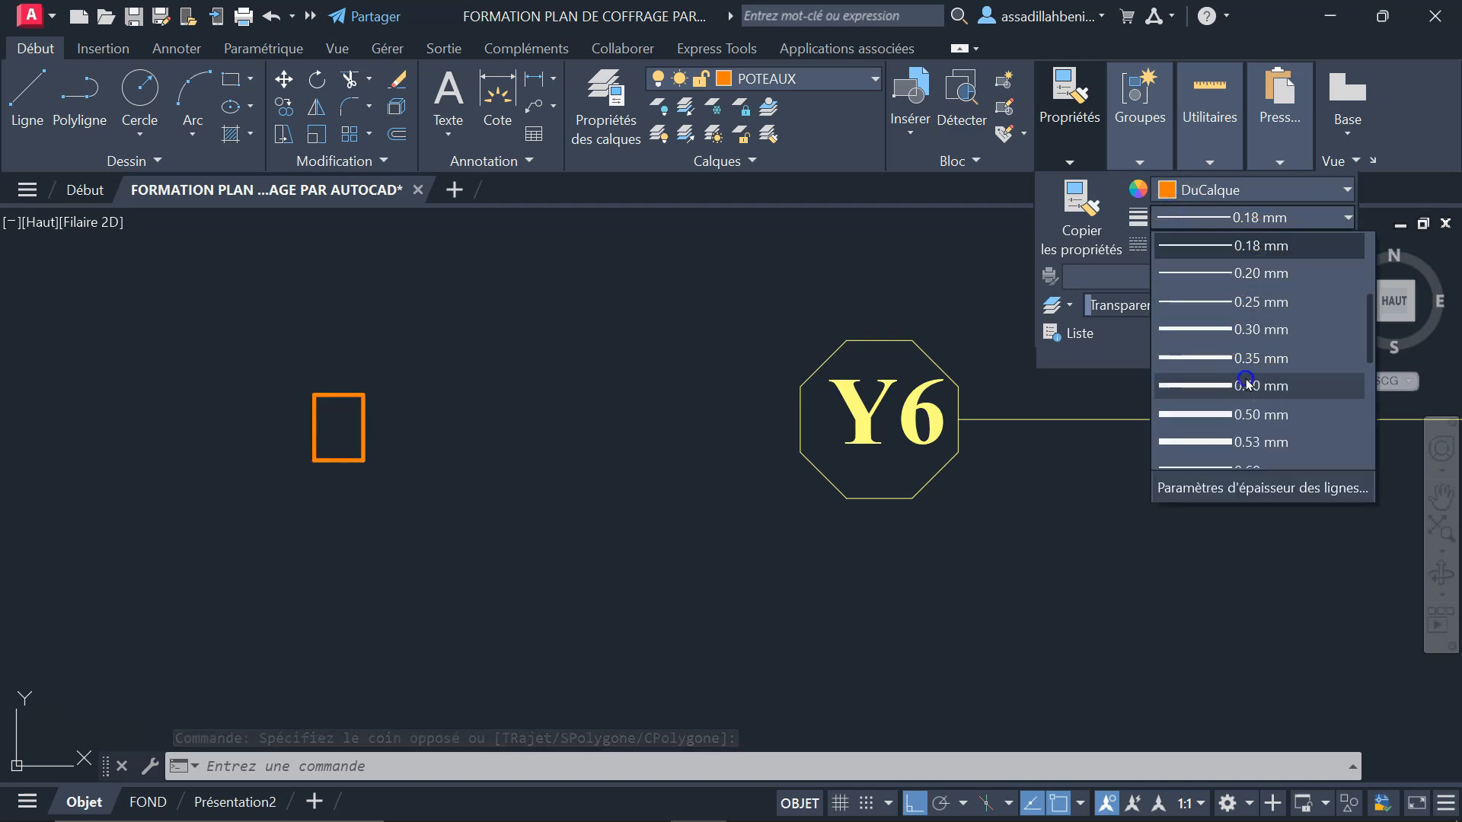
pyautogui.press('Escape')
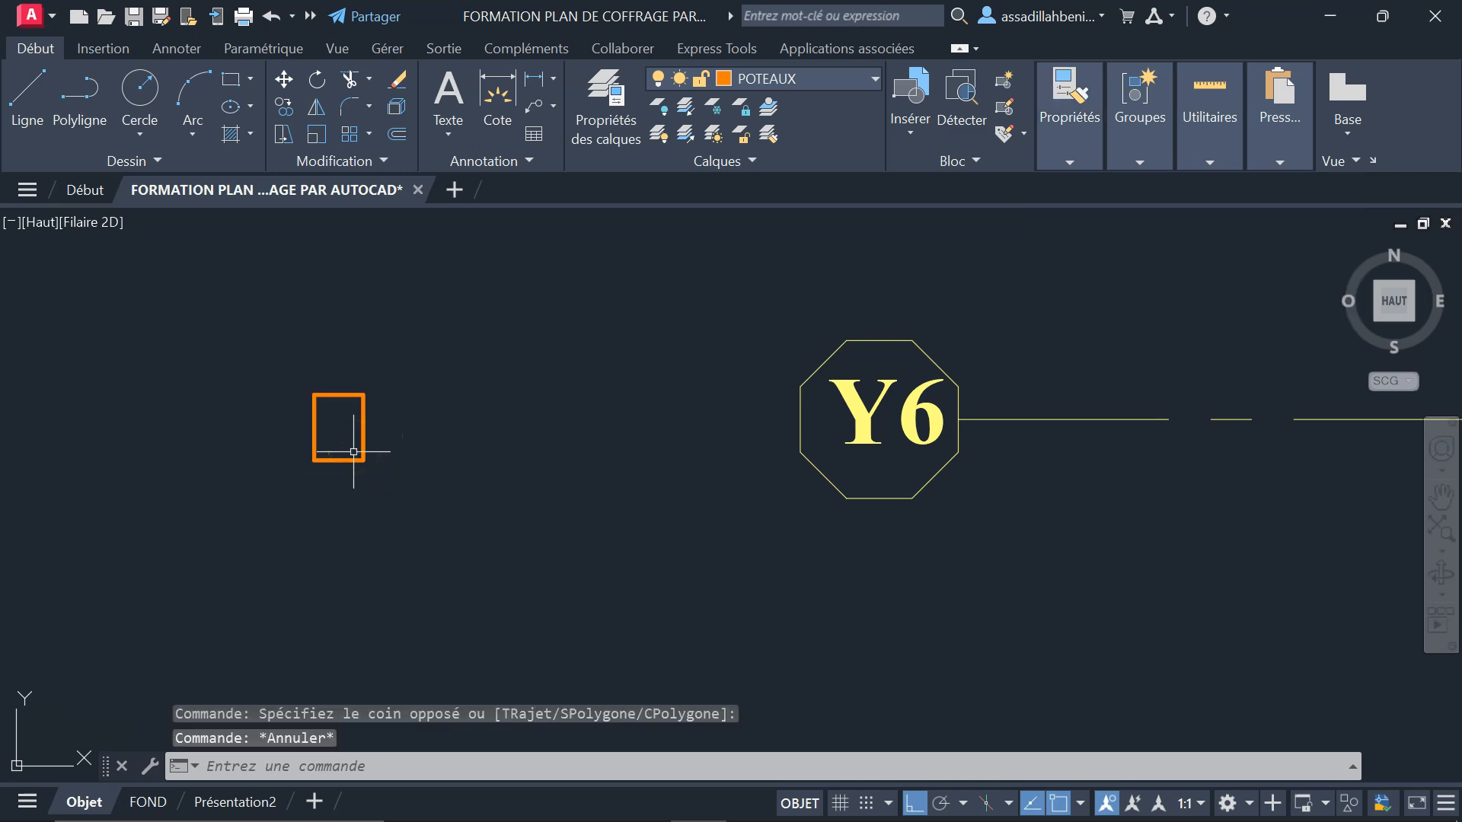
pyautogui.press('Escape')
# - Hatch the interior of the stretched column outline beside the Y6 axis bubble
pyautogui.click(614, 629)
pyautogui.click(523, 521)
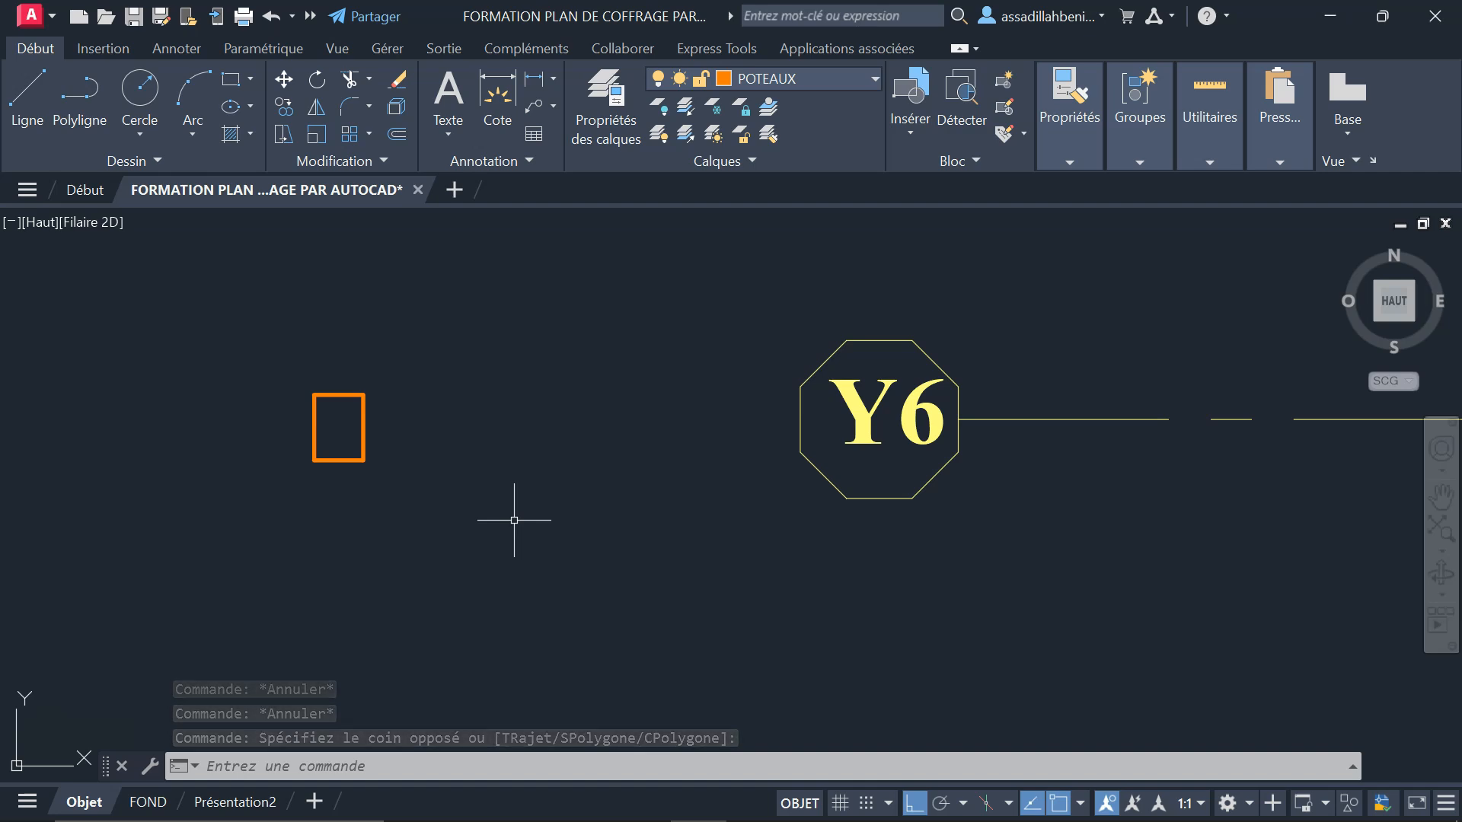
pyautogui.write('HACHURES')
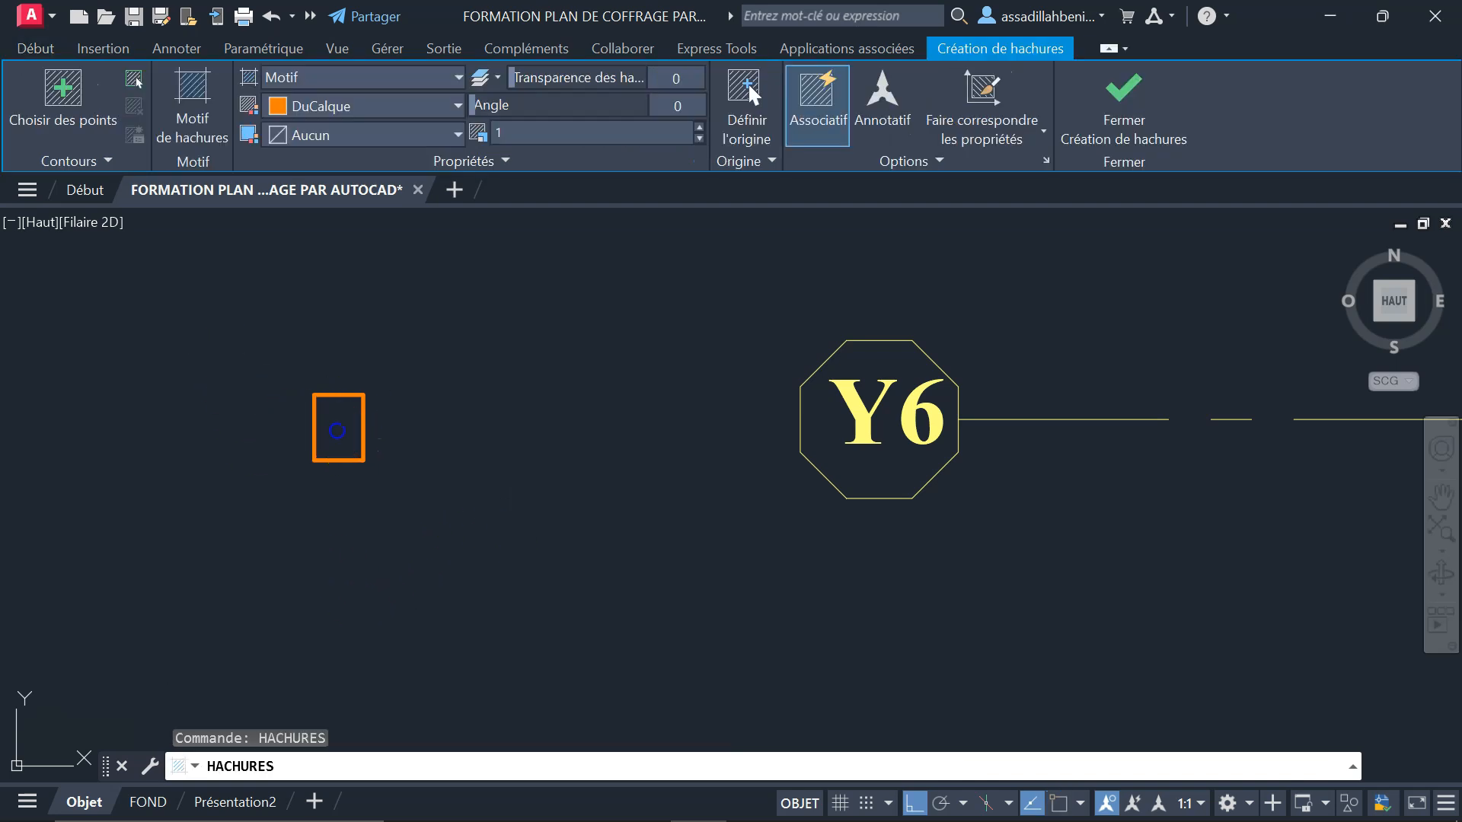
pyautogui.click(338, 431)
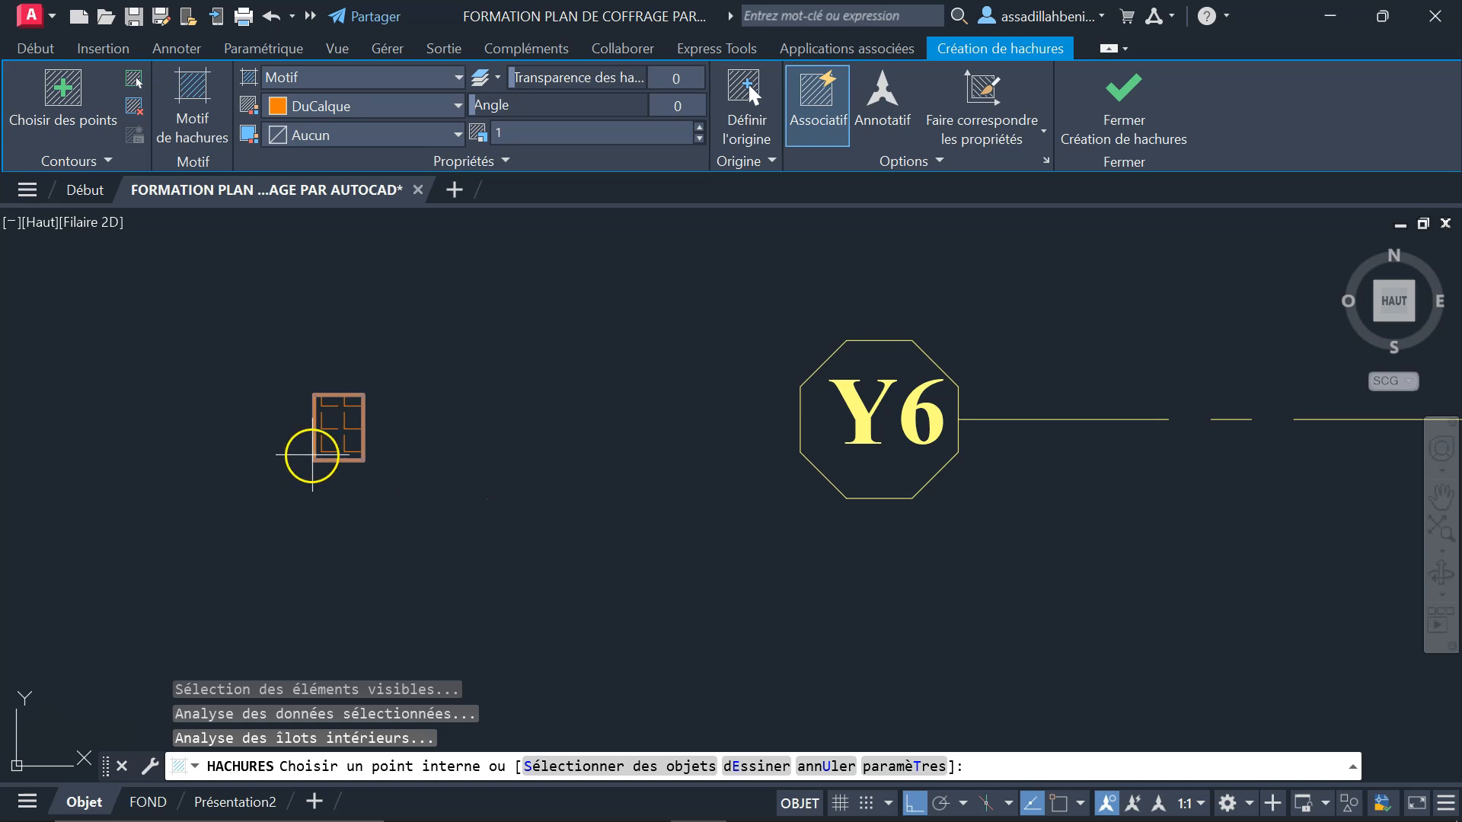
pyautogui.press('Escape')
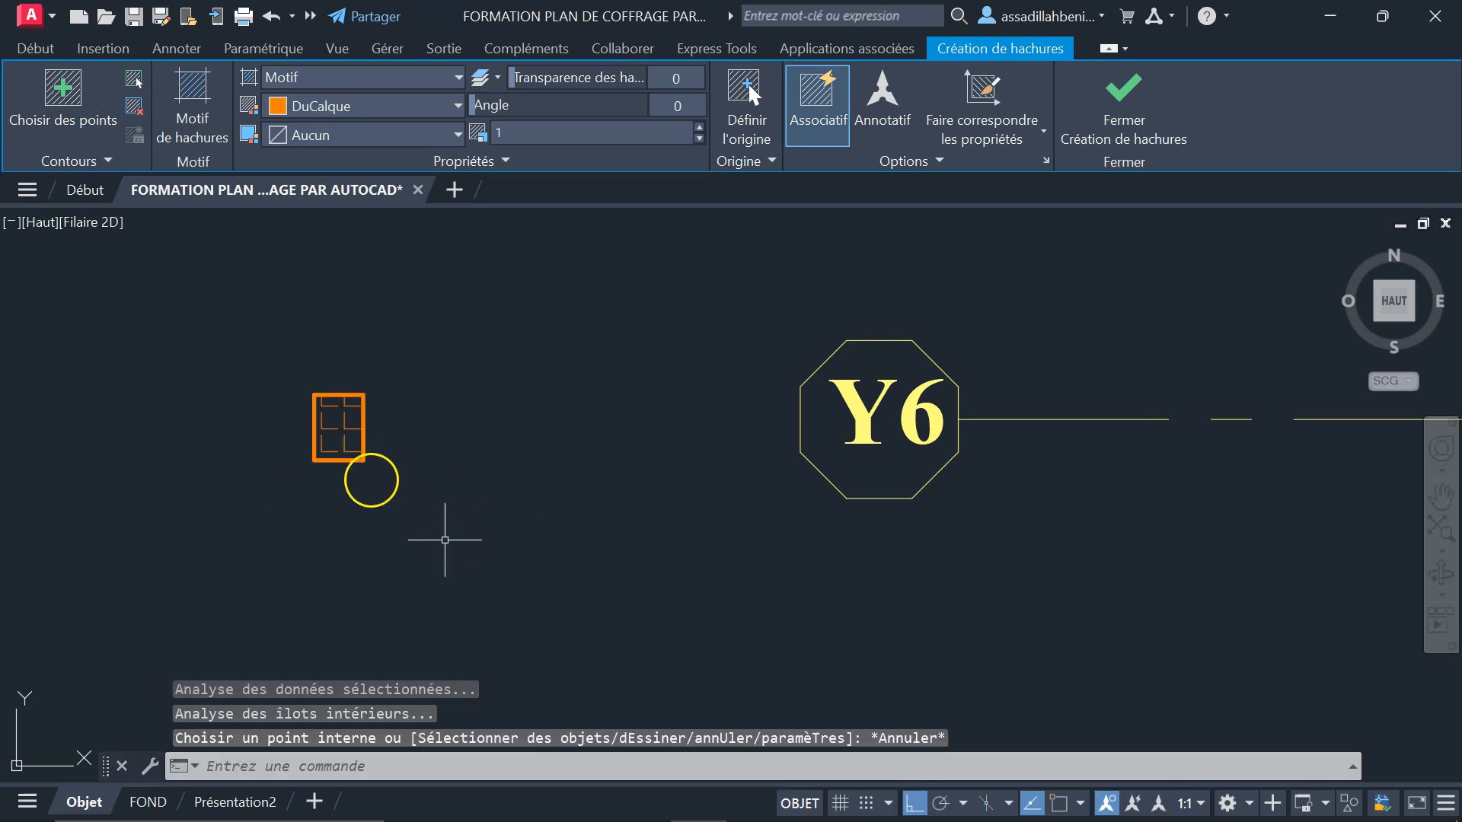
# - Change the column's hatch to the ANSI31 pattern and set its colour to white
pyautogui.click(339, 427)
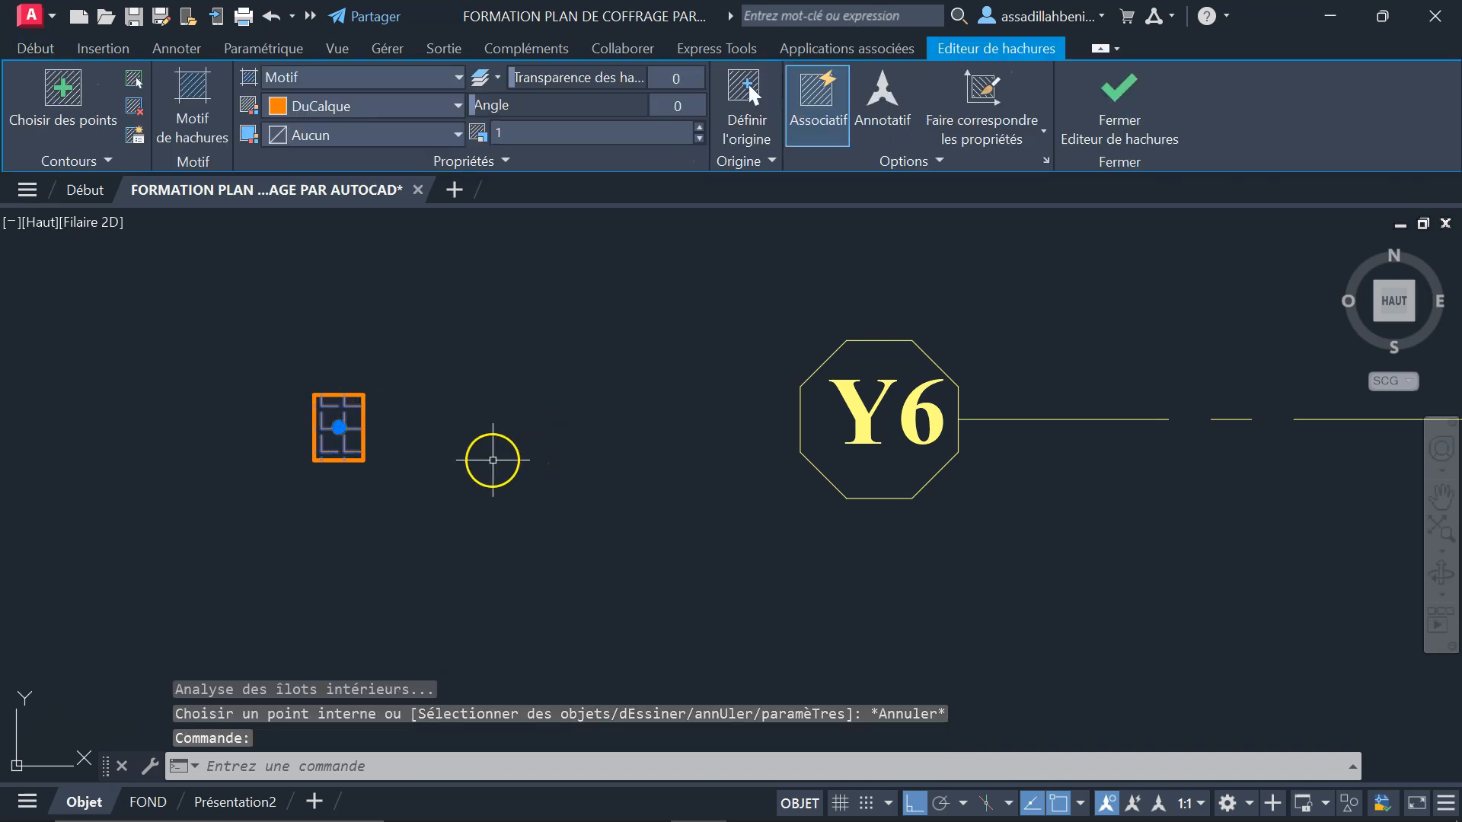
pyautogui.click(192, 116)
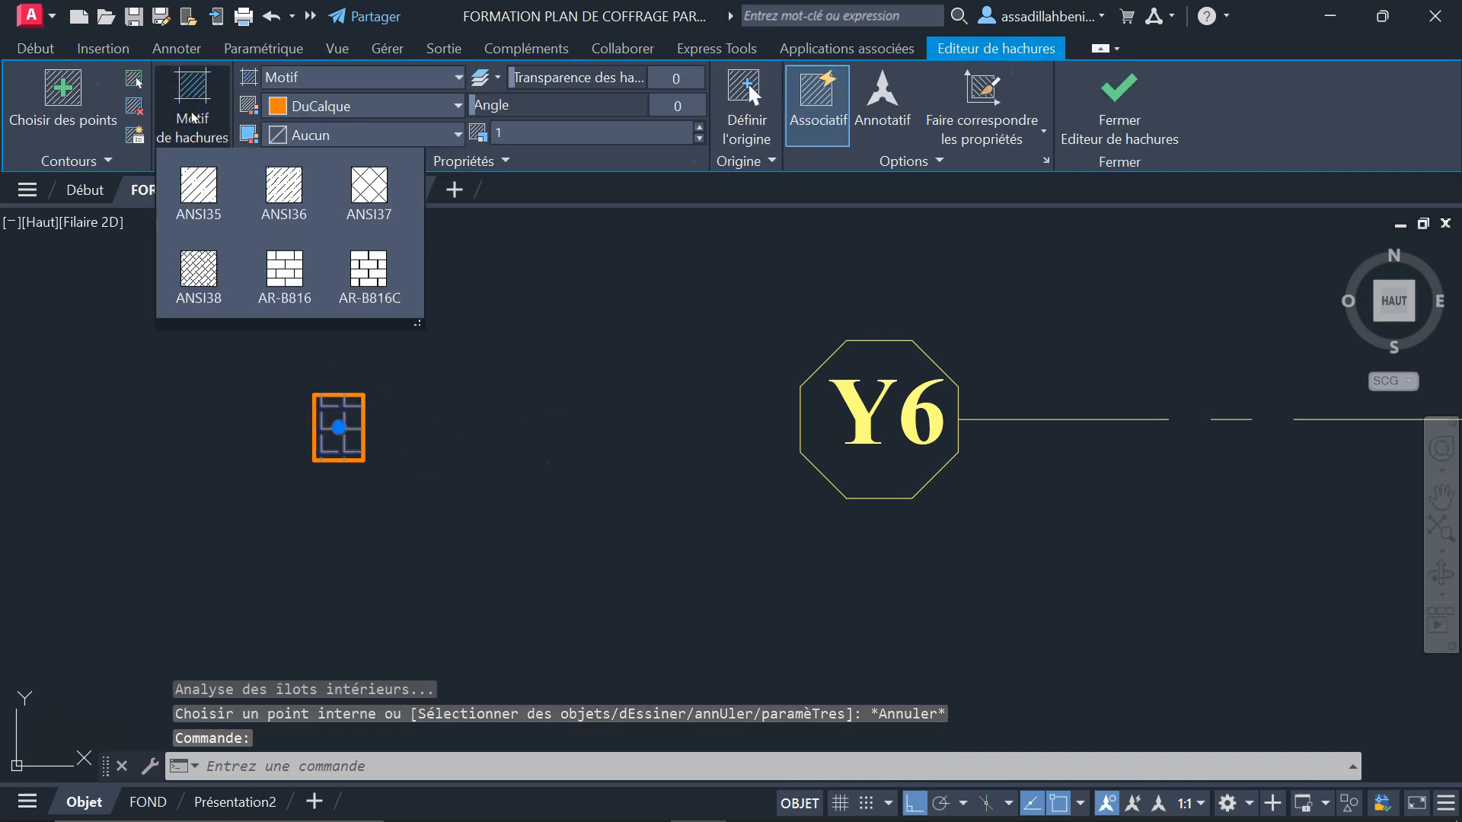
pyautogui.click(356, 192)
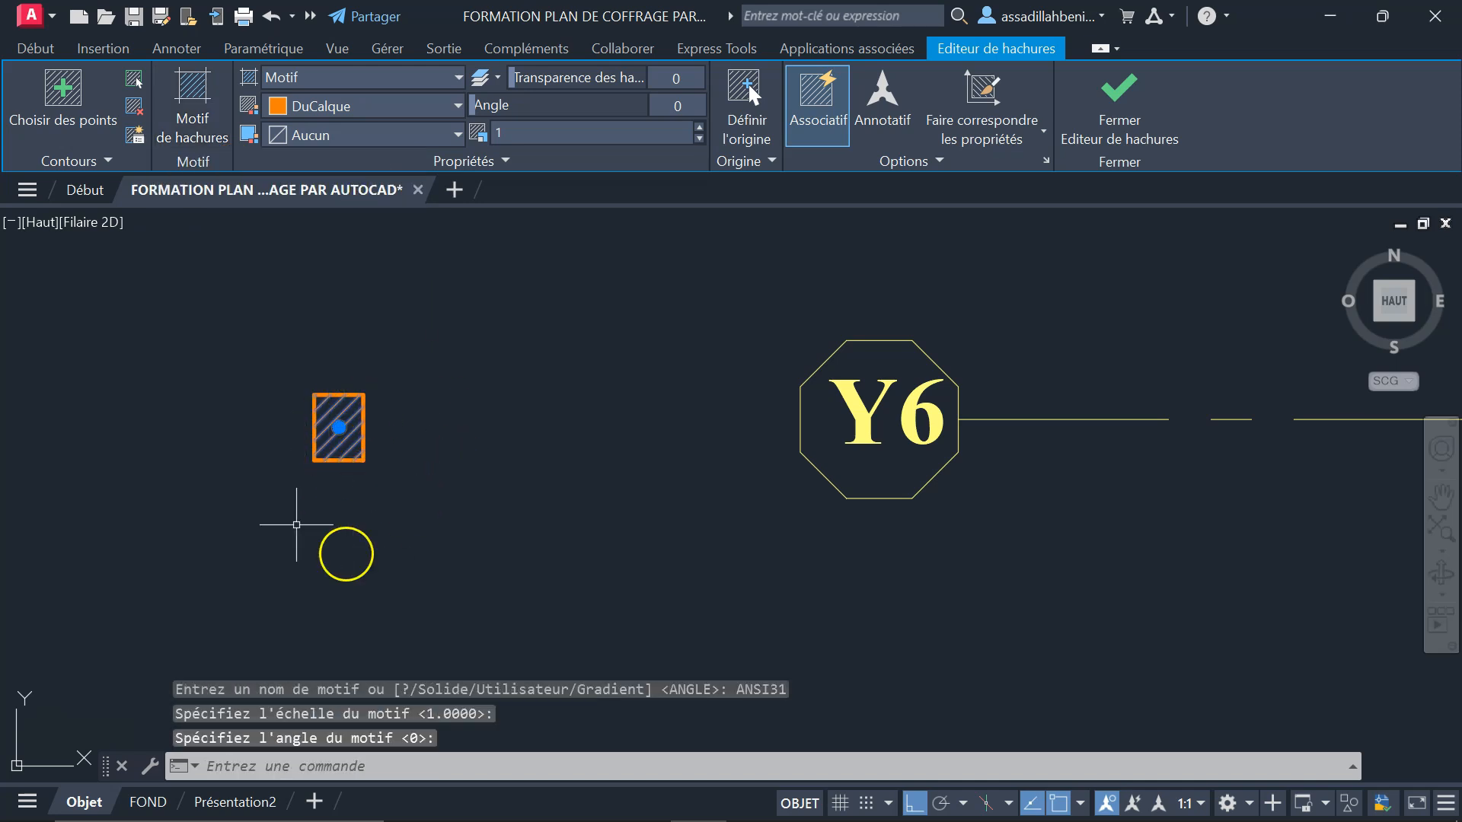
pyautogui.click(388, 105)
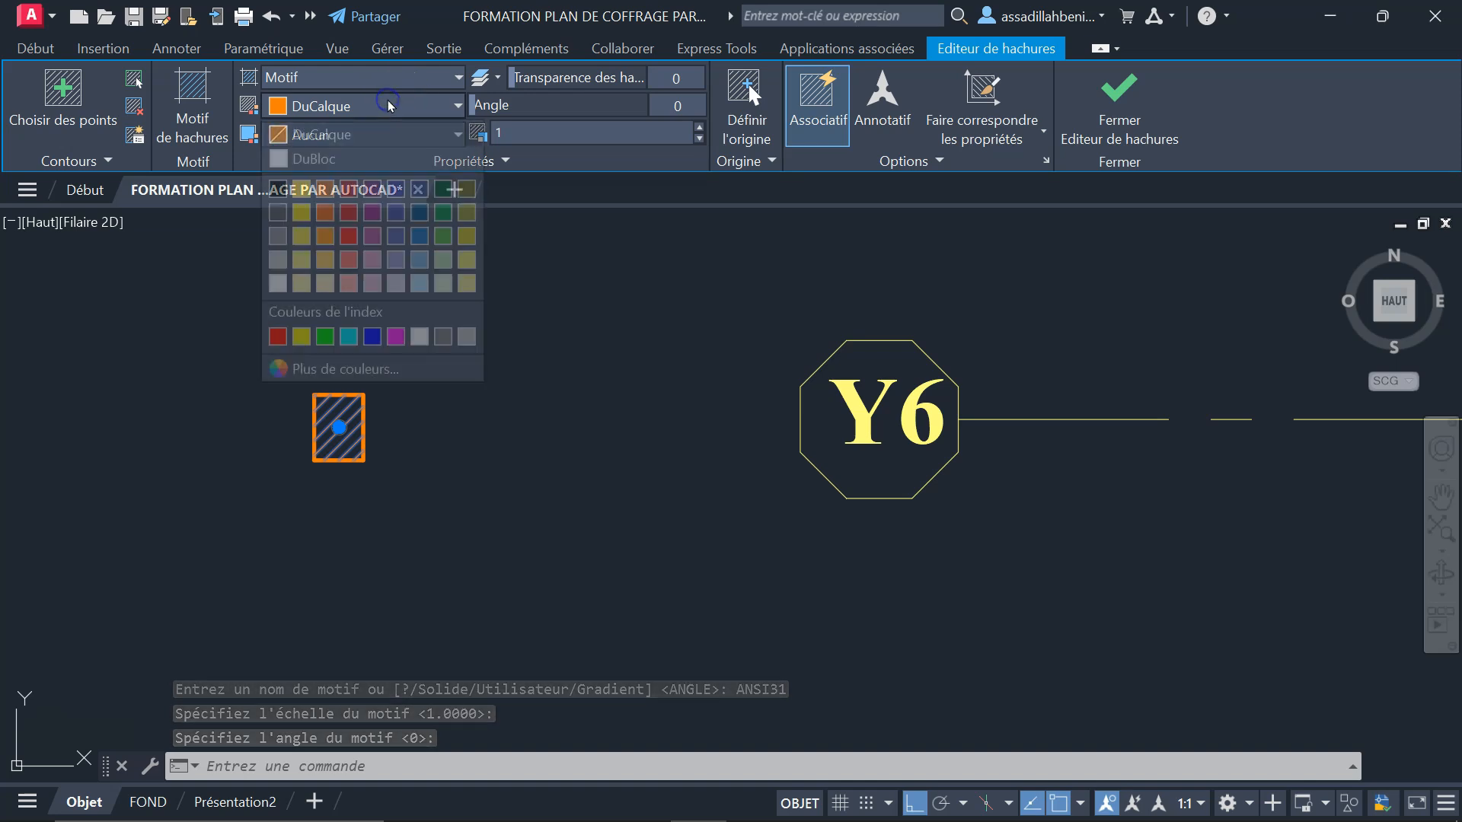
pyautogui.click(418, 336)
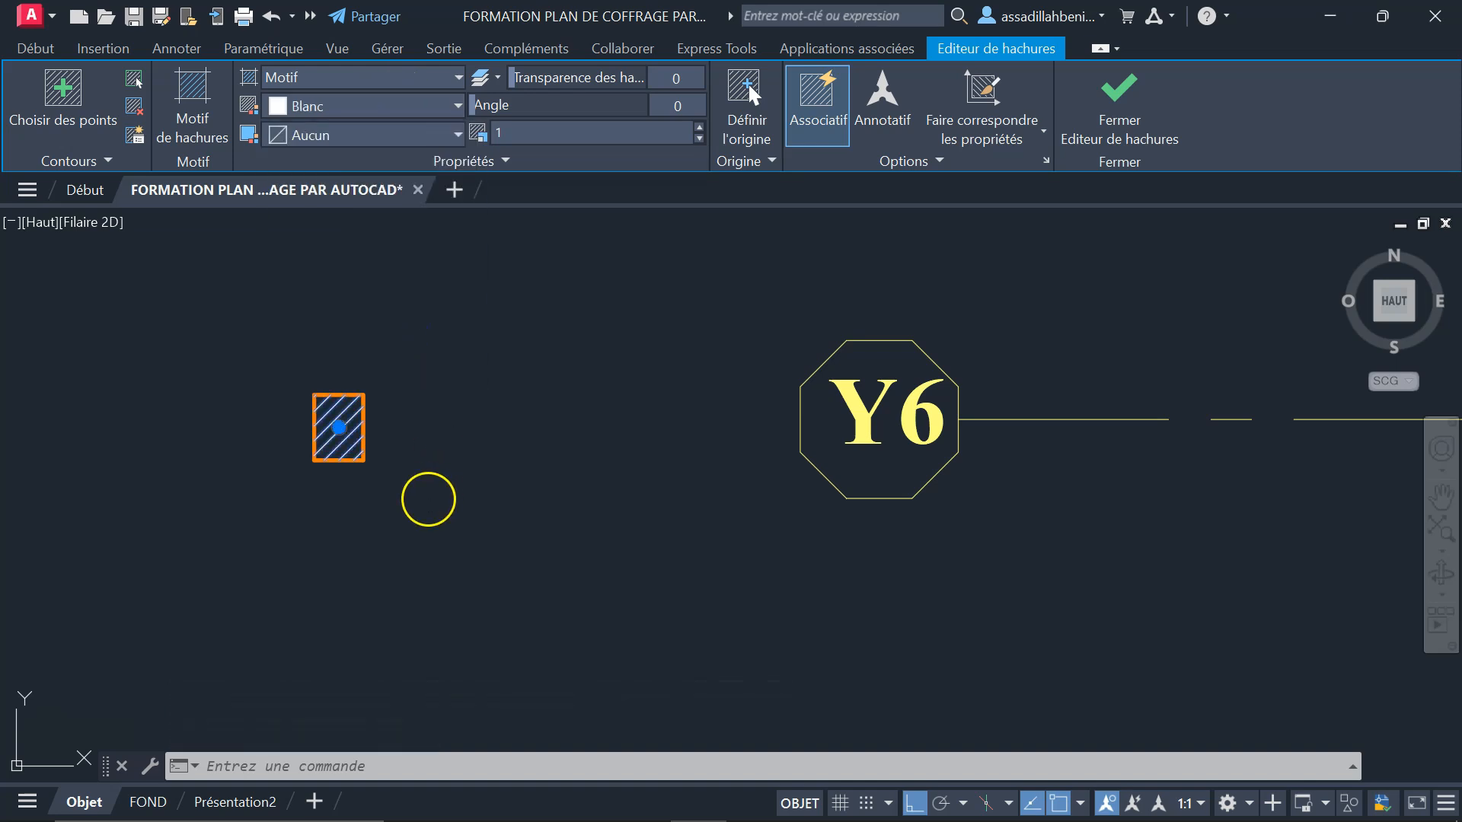
# - Copy the column outline with its hatch from its upper-left corner onto the matching corner of the X1–Y6 column in the terrace plan
pyautogui.click(398, 549)
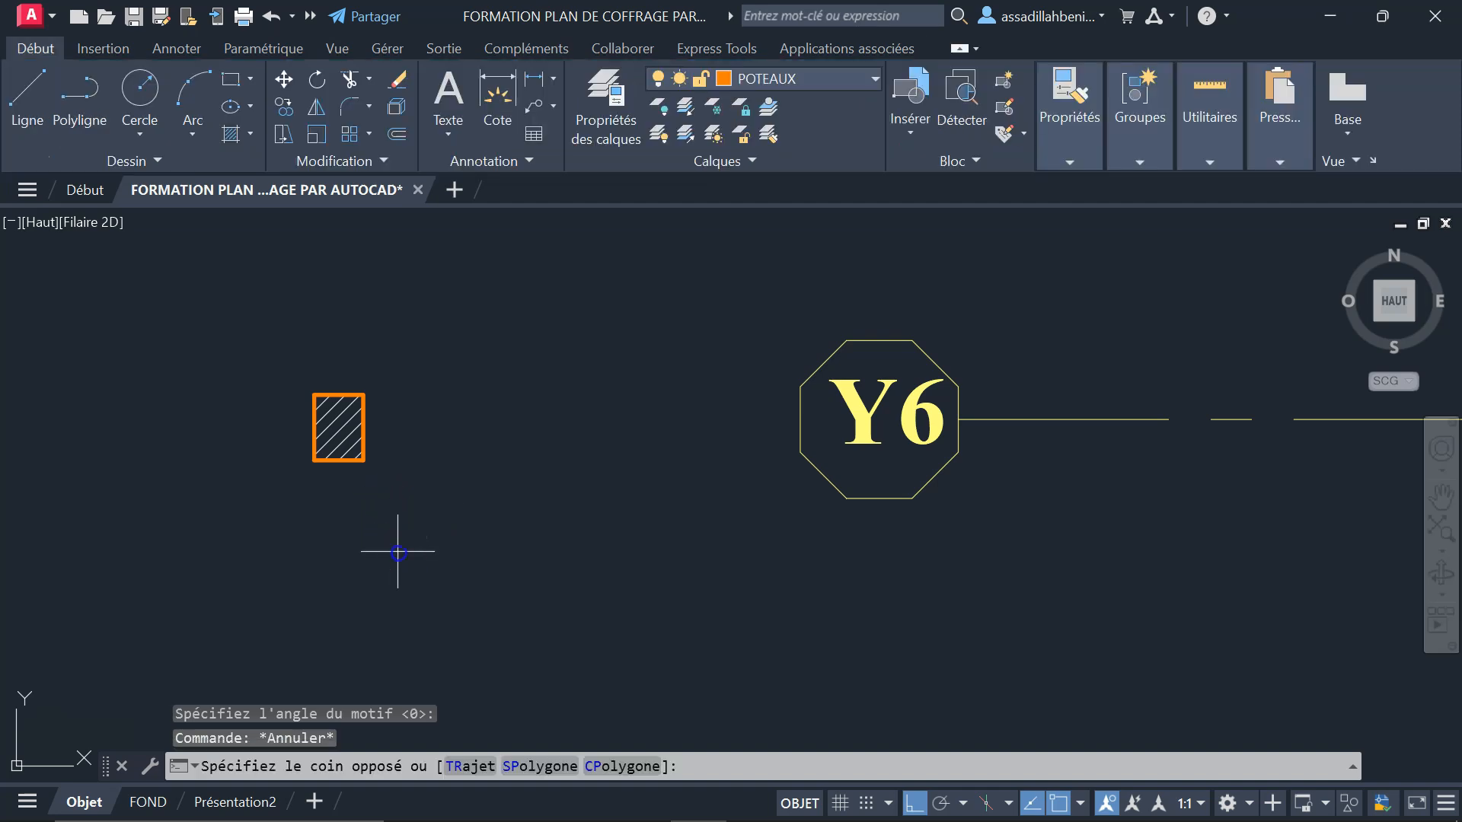
pyautogui.click(278, 326)
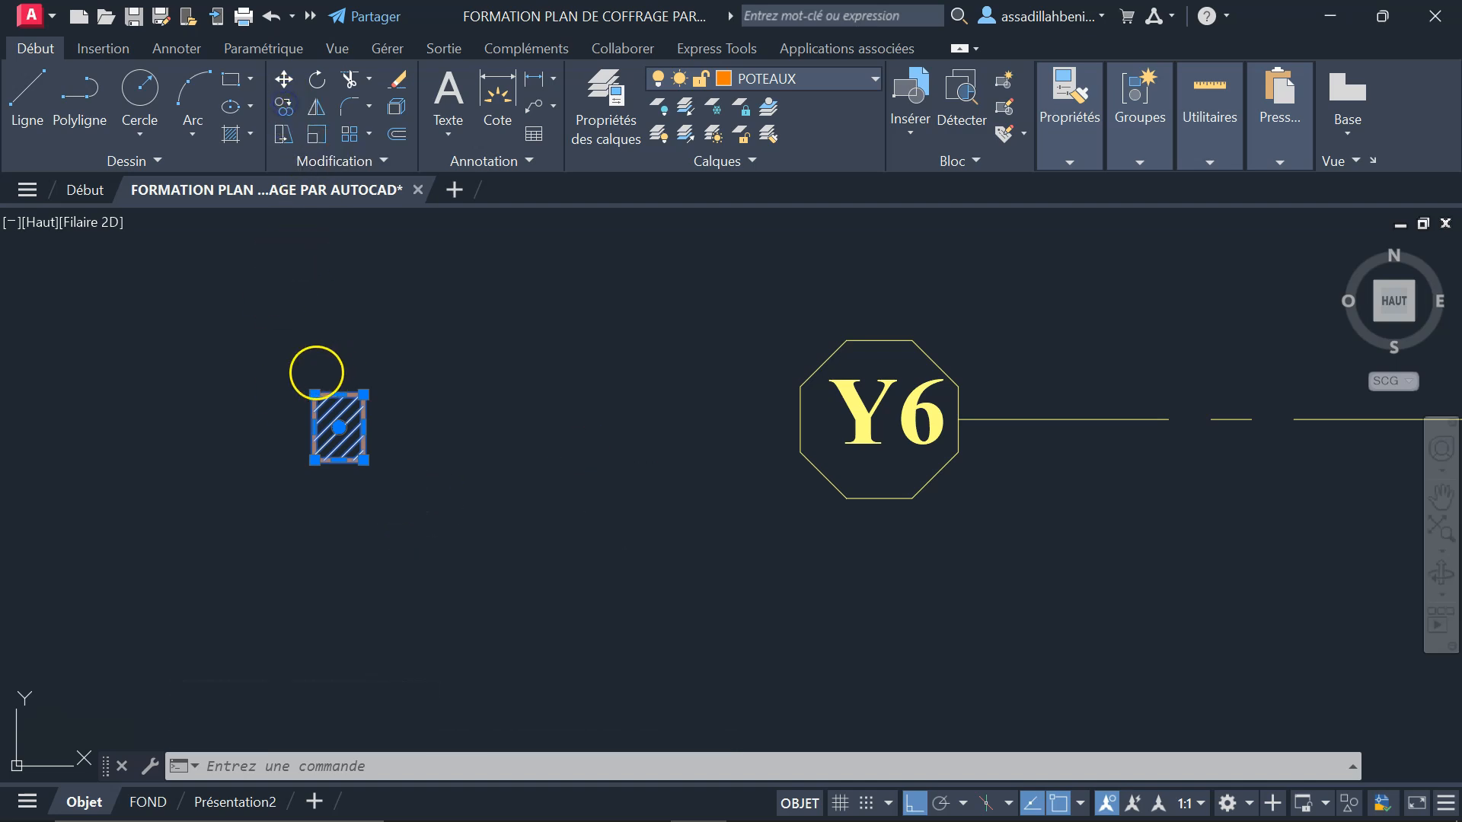
pyautogui.click(314, 395)
pyautogui.scroll(-6, 281, 411)
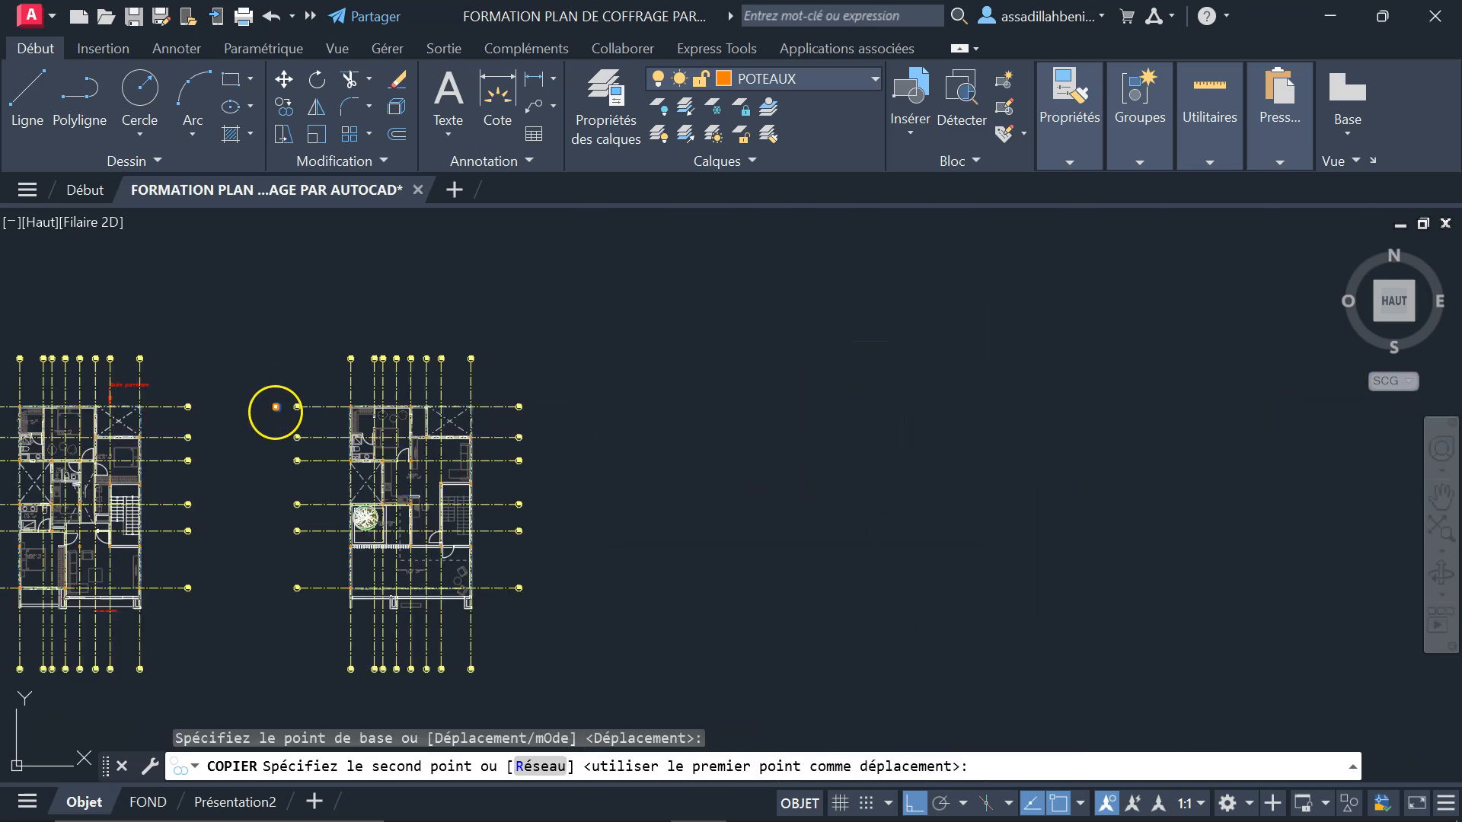
pyautogui.scroll(5, 320, 419)
pyautogui.scroll(5, 263, 354)
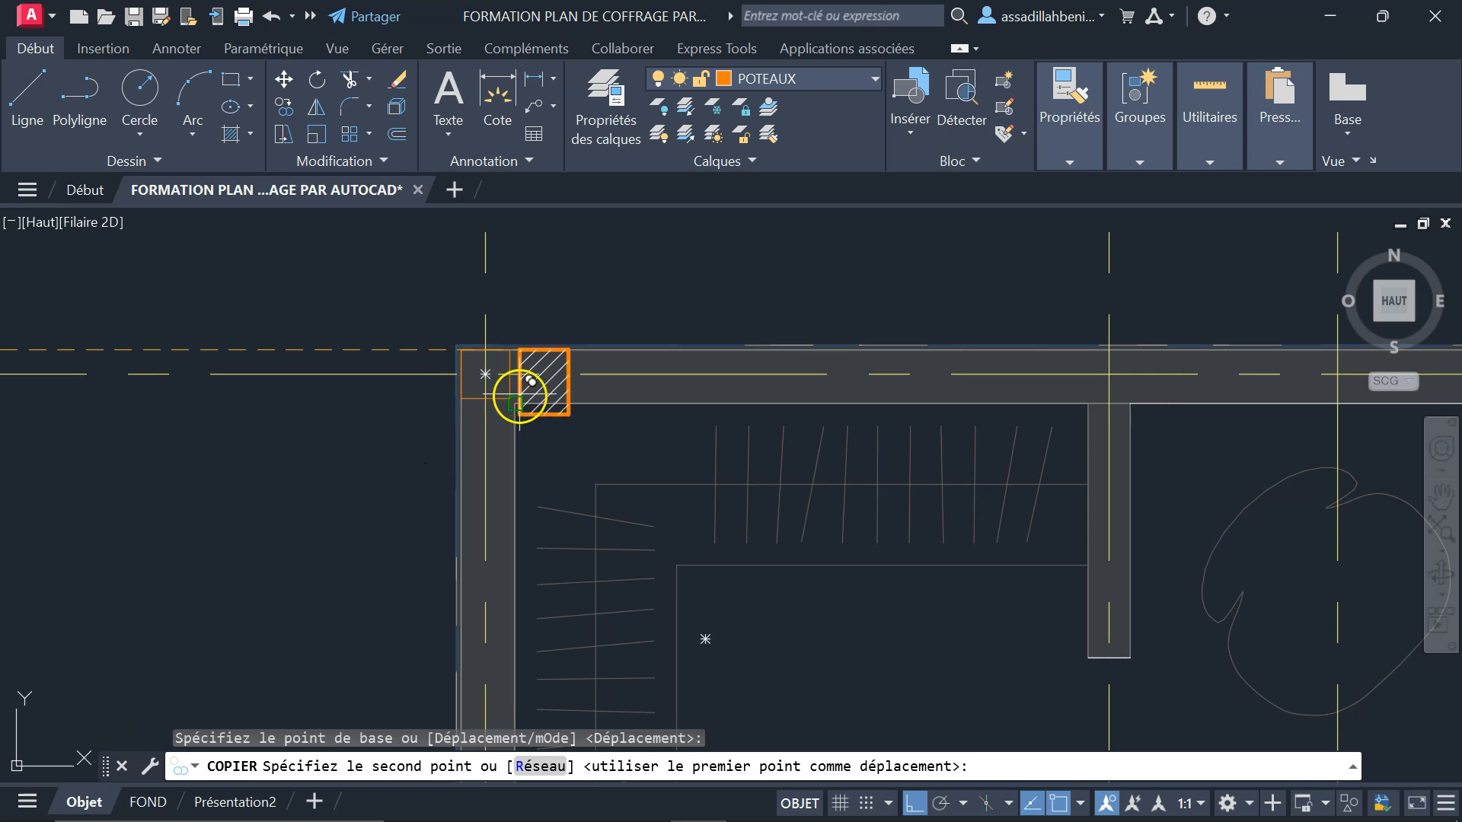
pyautogui.scroll(8, 502, 358)
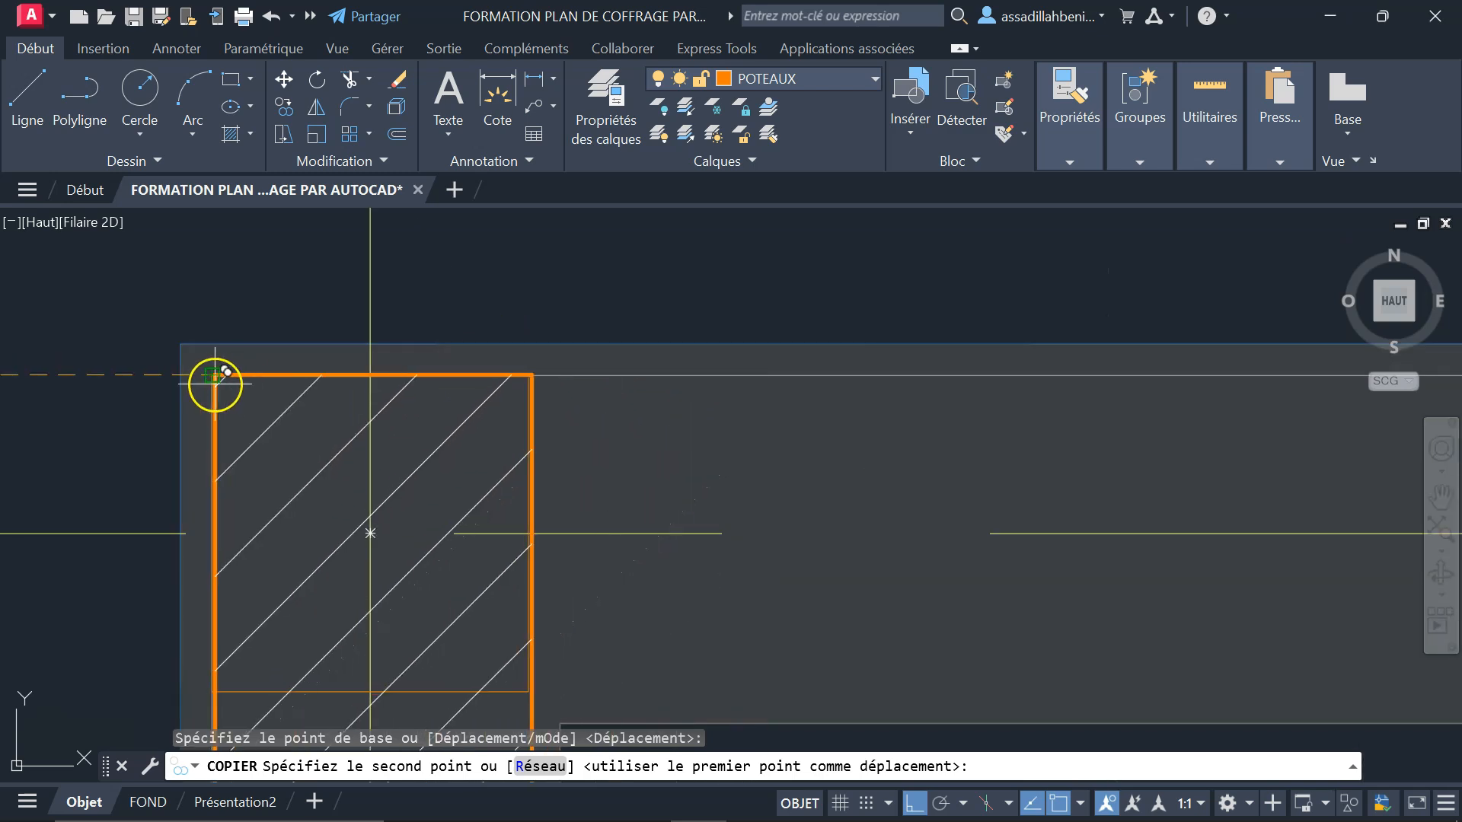
pyautogui.click(216, 376)
# - Place another copy of the hatched column at the upper-left corner of the X5–Y6 column
pyautogui.scroll(-8, 546, 349)
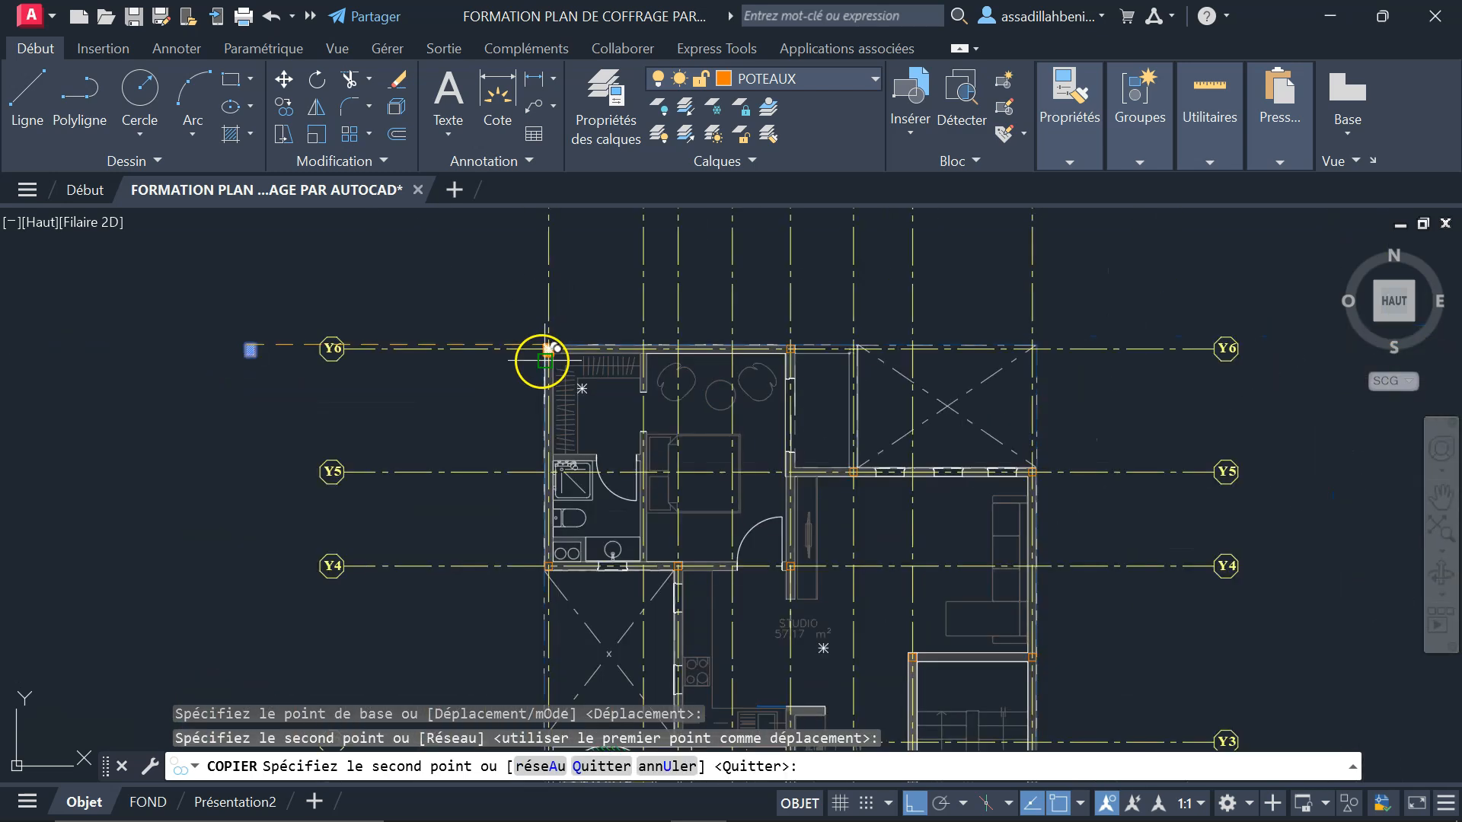
pyautogui.scroll(6, 790, 352)
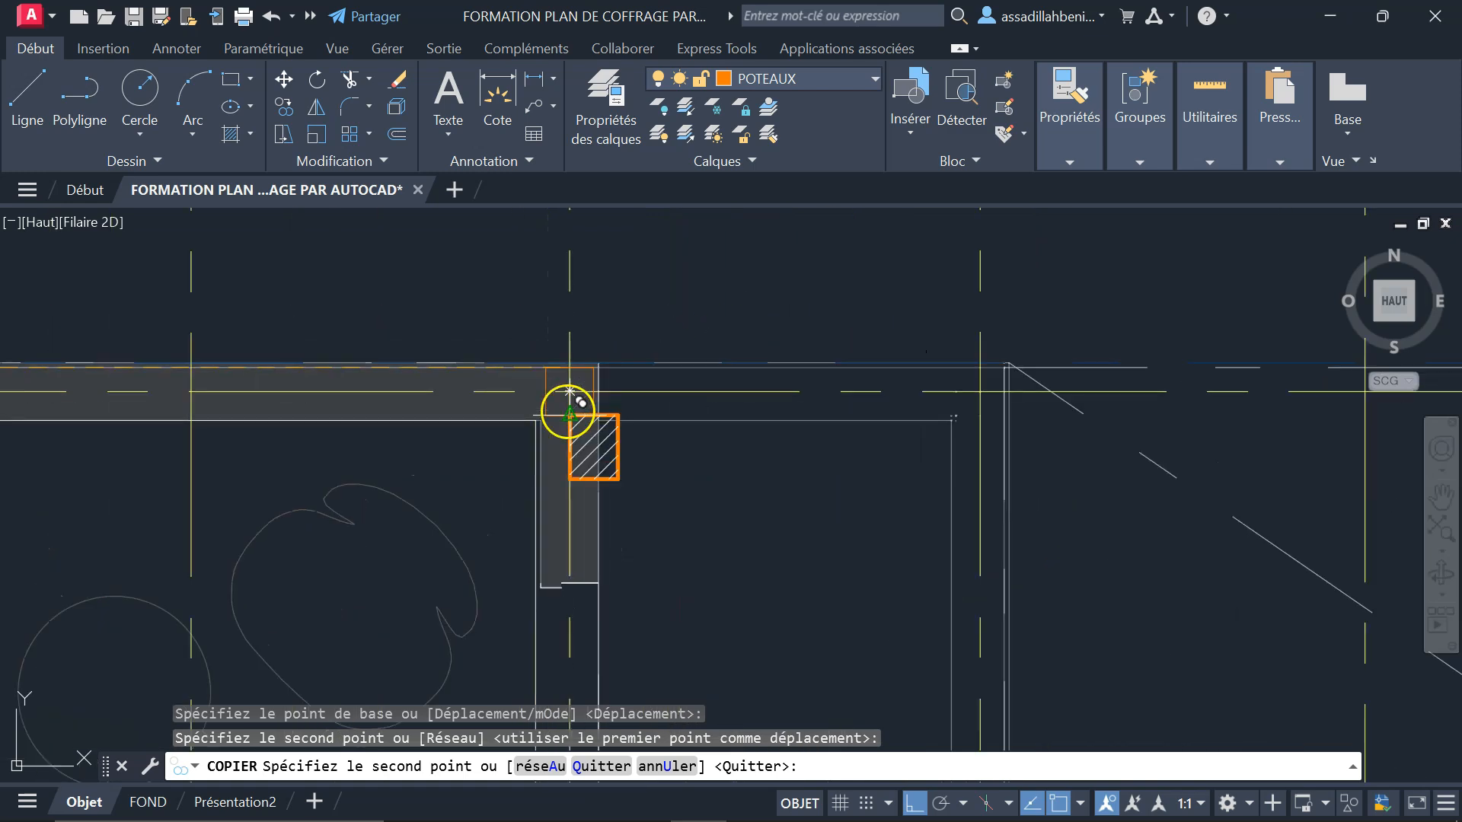
pyautogui.scroll(8, 551, 384)
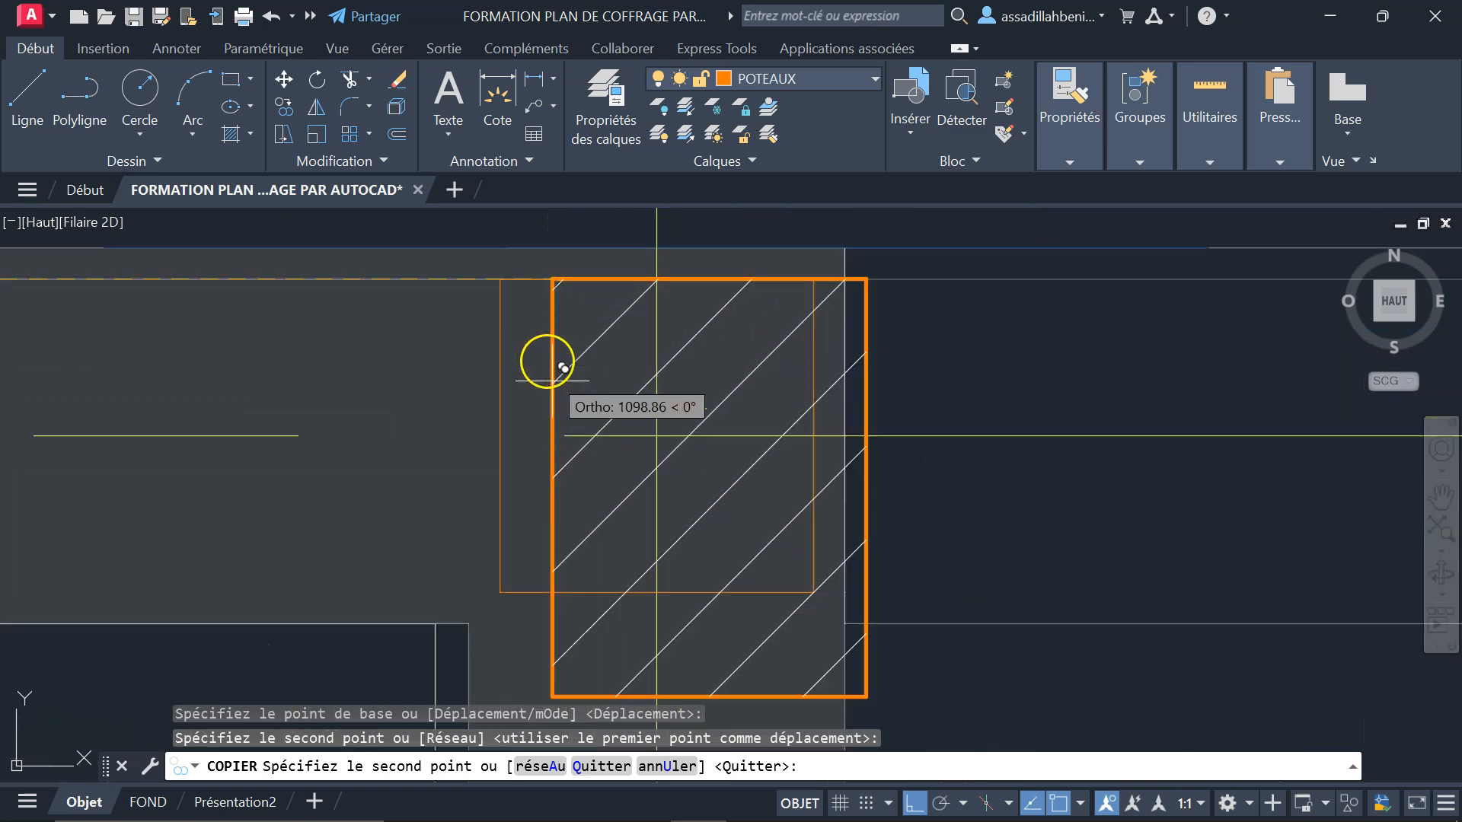
pyautogui.click(497, 280)
pyautogui.scroll(-10, 510, 548)
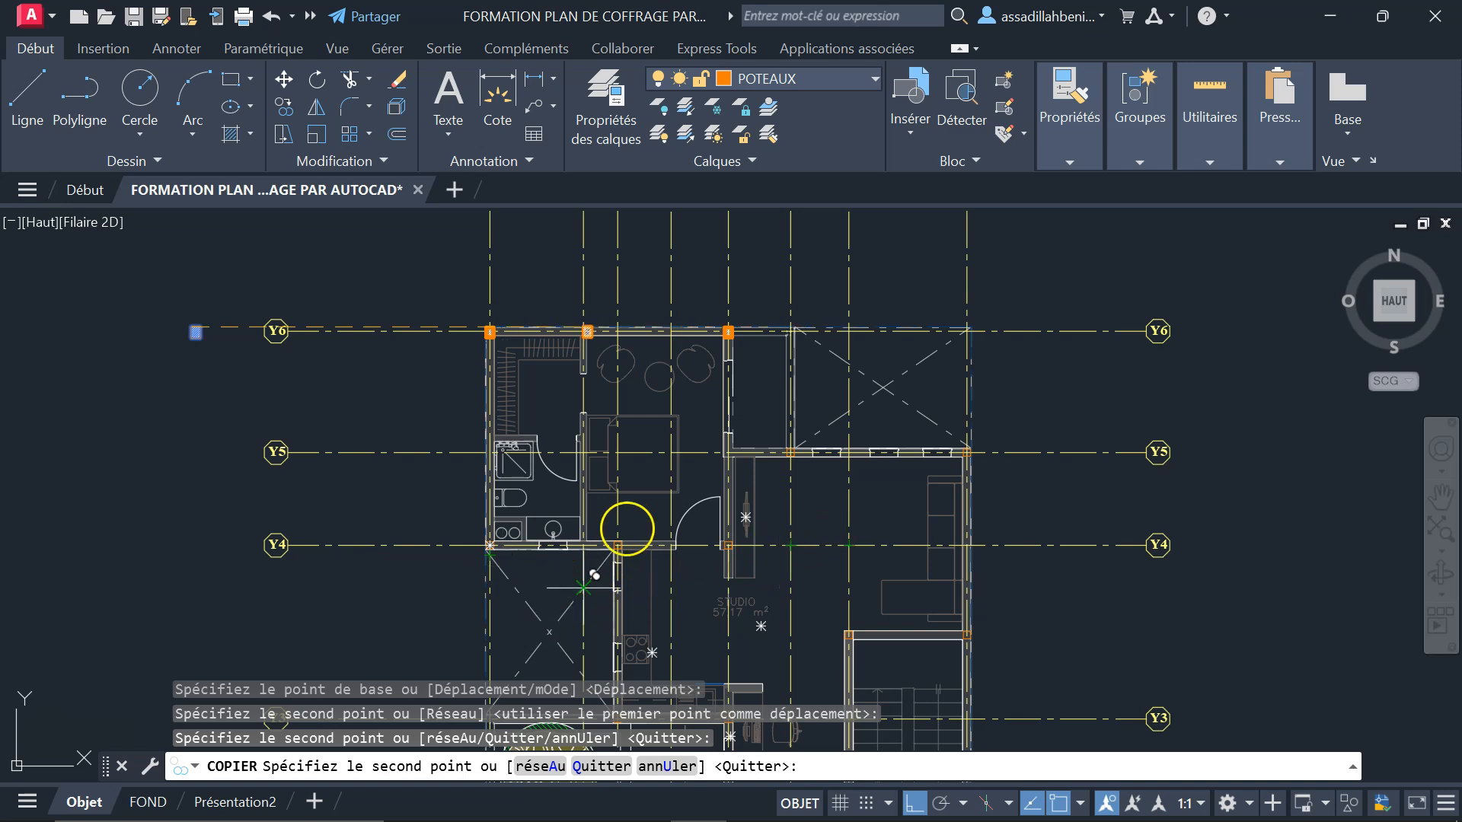
# - Copy the hatched column onto the X1–Y4 and X3–Y4 columns, aligning the upper-left corners
pyautogui.scroll(3, 487, 335)
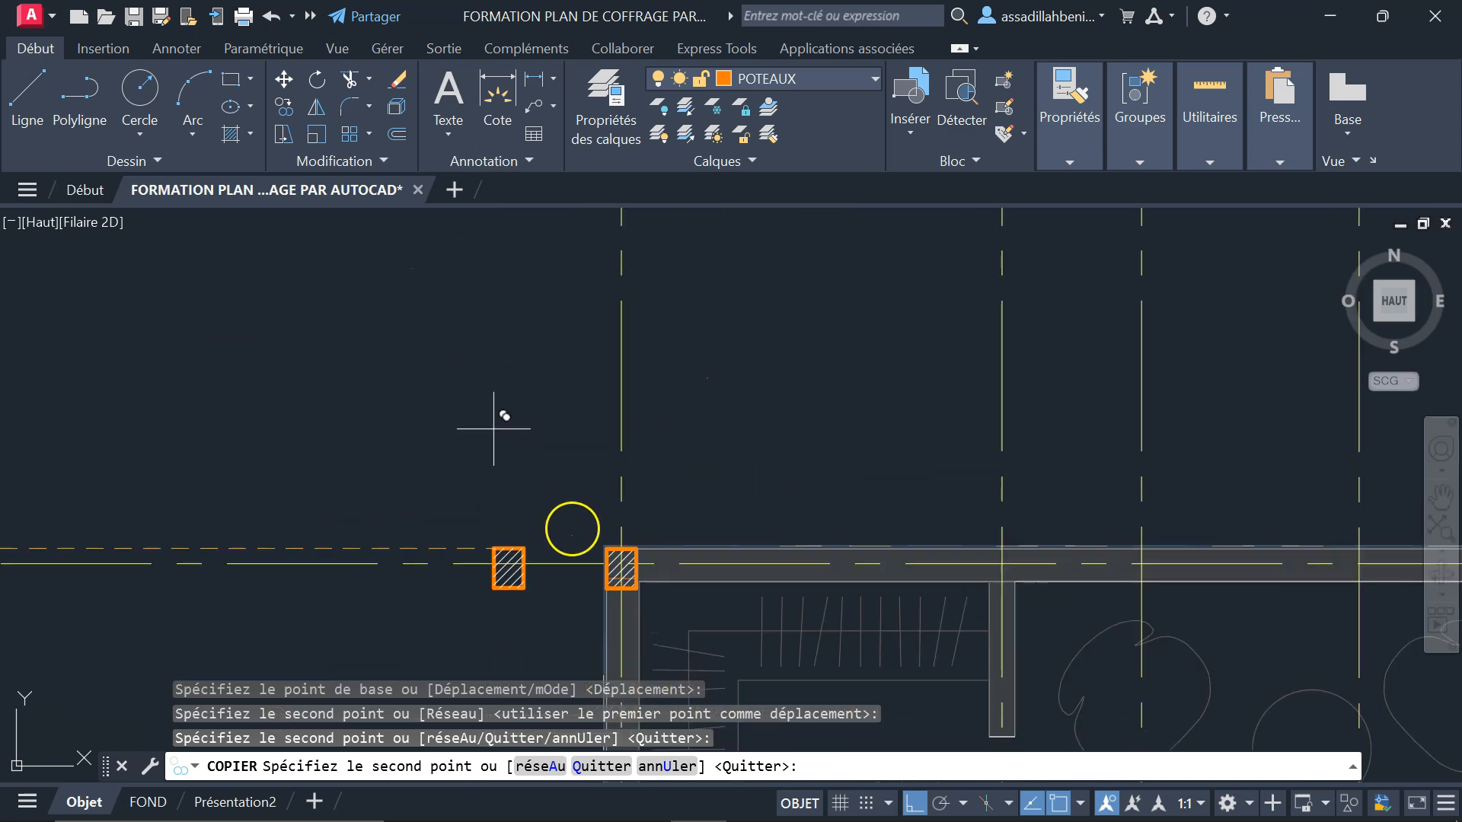
pyautogui.scroll(-10, 528, 384)
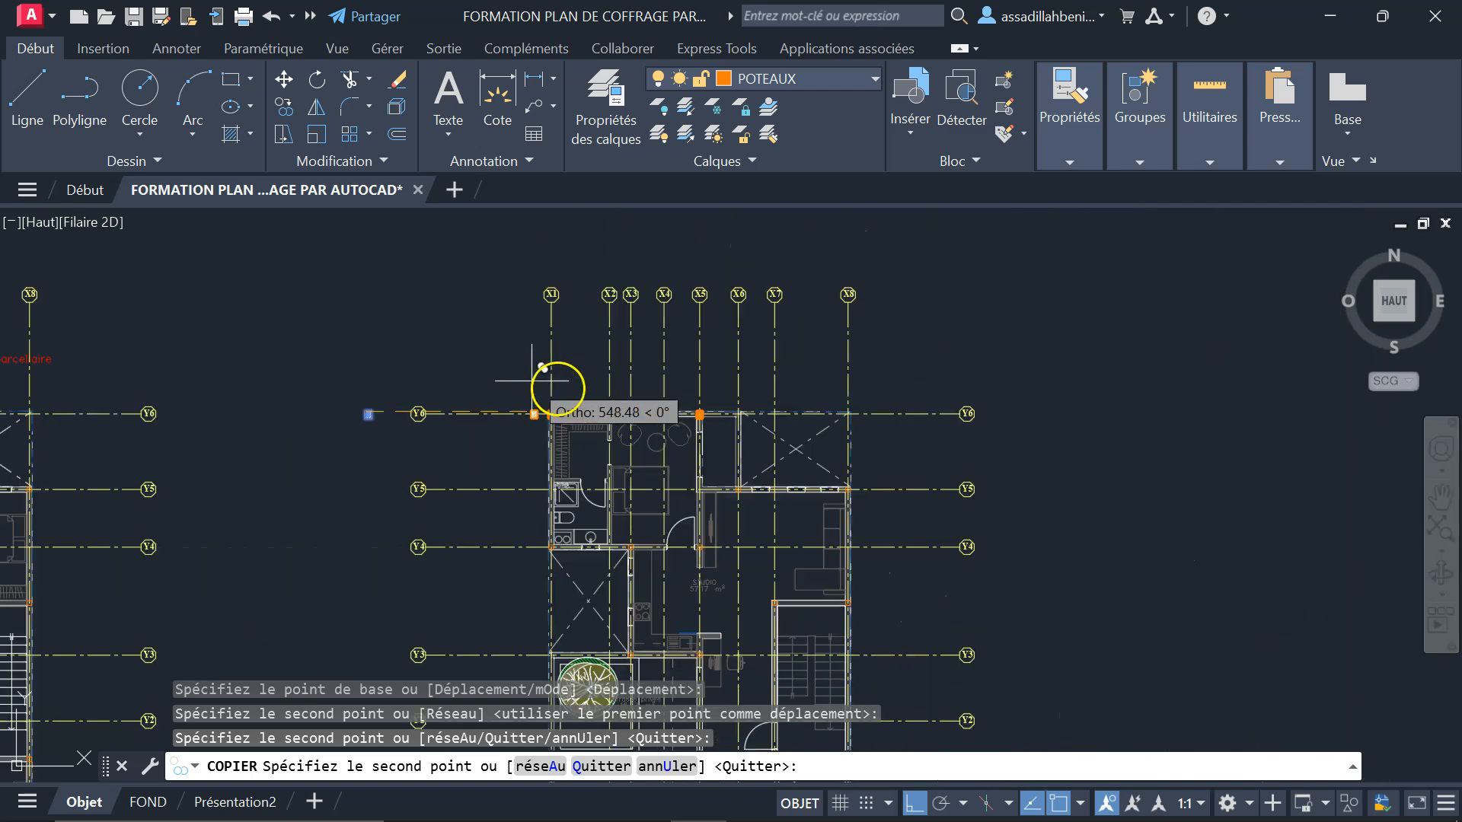
pyautogui.scroll(4, 558, 486)
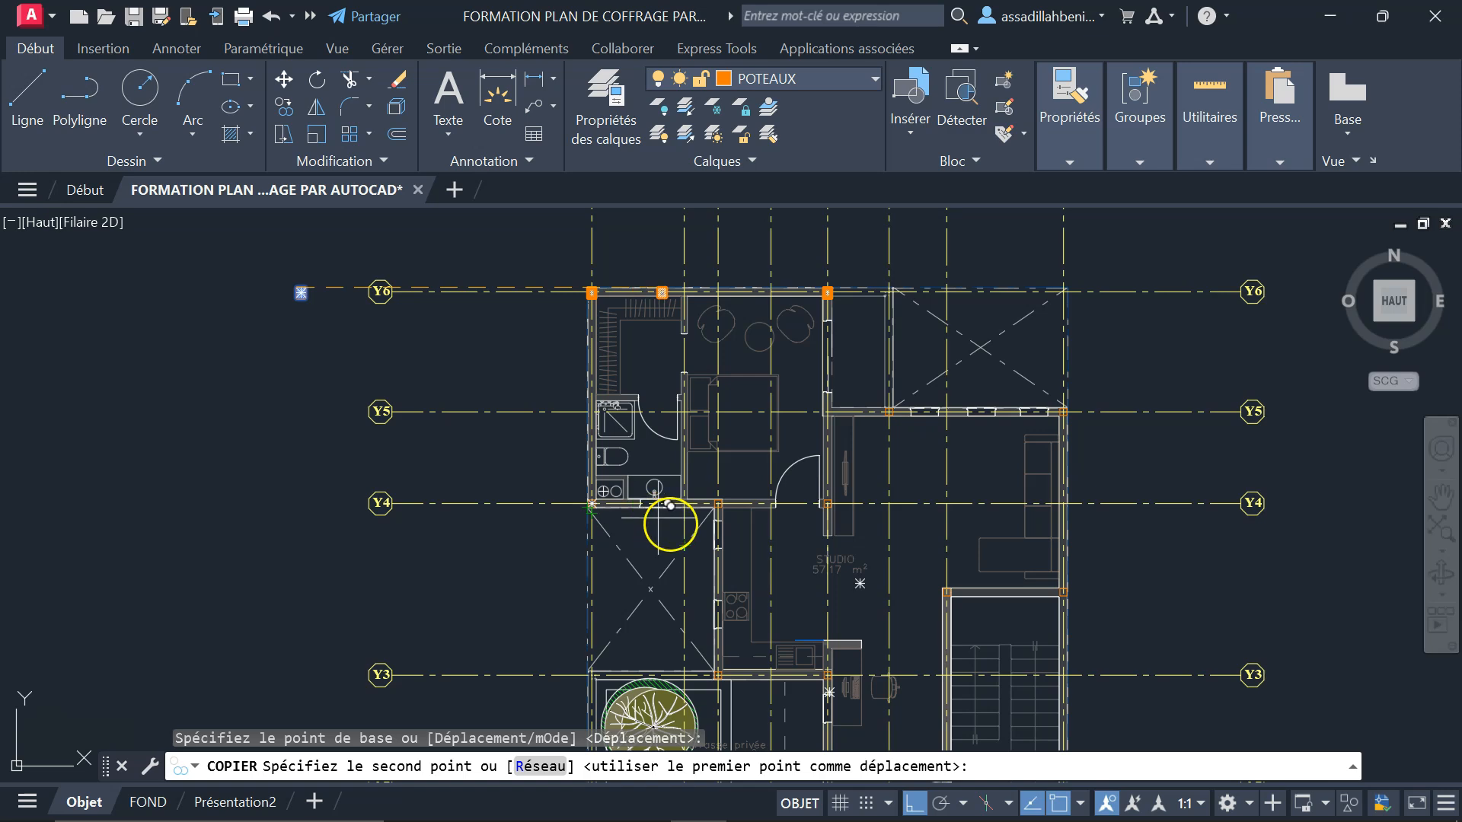
pyautogui.scroll(4, 670, 504)
pyautogui.scroll(4, 488, 491)
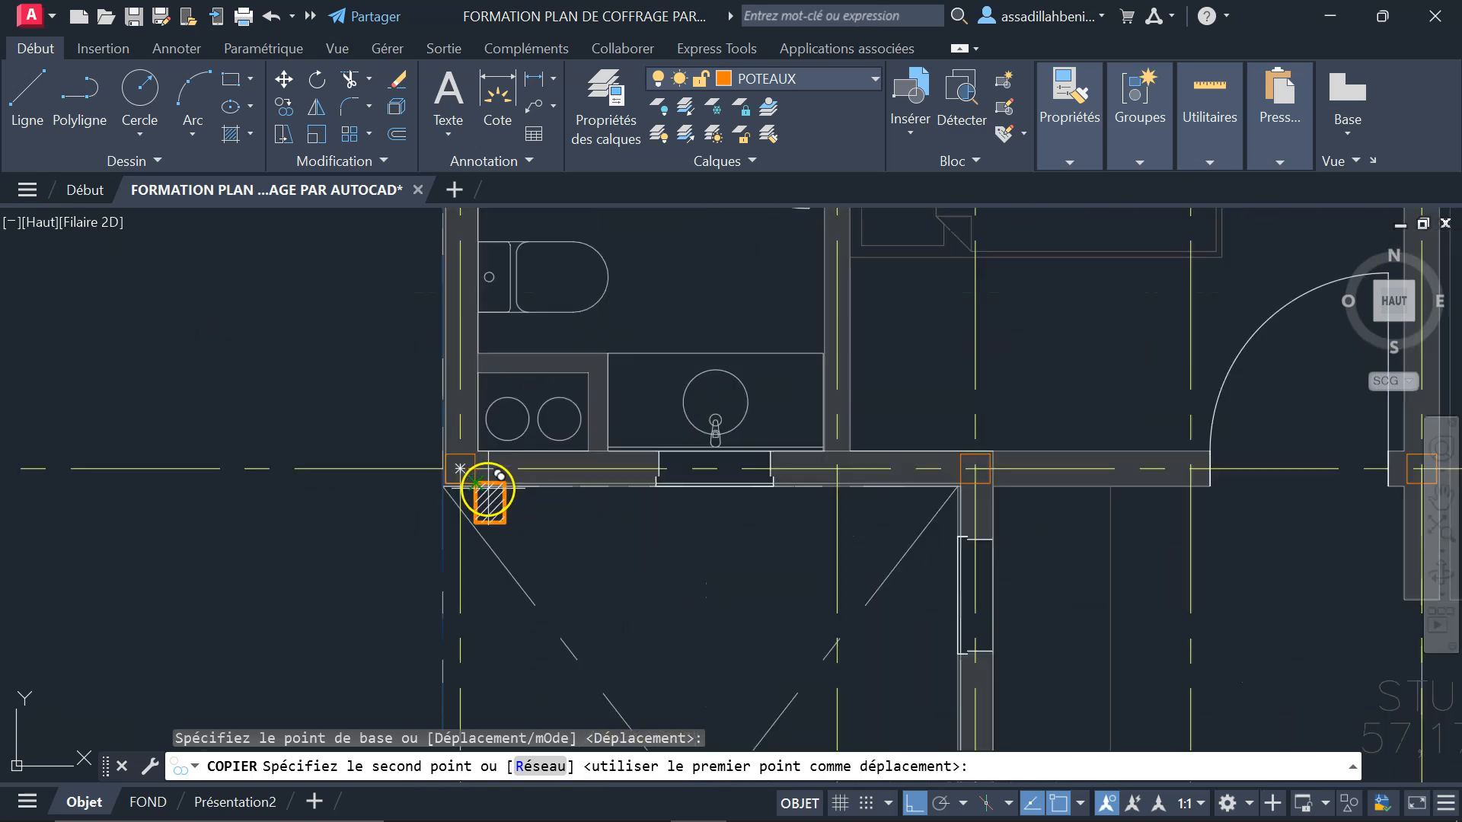
pyautogui.scroll(-8, 424, 441)
pyautogui.scroll(4, 612, 251)
pyautogui.scroll(-4, 838, 418)
pyautogui.scroll(6, 335, 396)
pyautogui.click(337, 390)
pyautogui.scroll(-5, 329, 414)
pyautogui.click(487, 417)
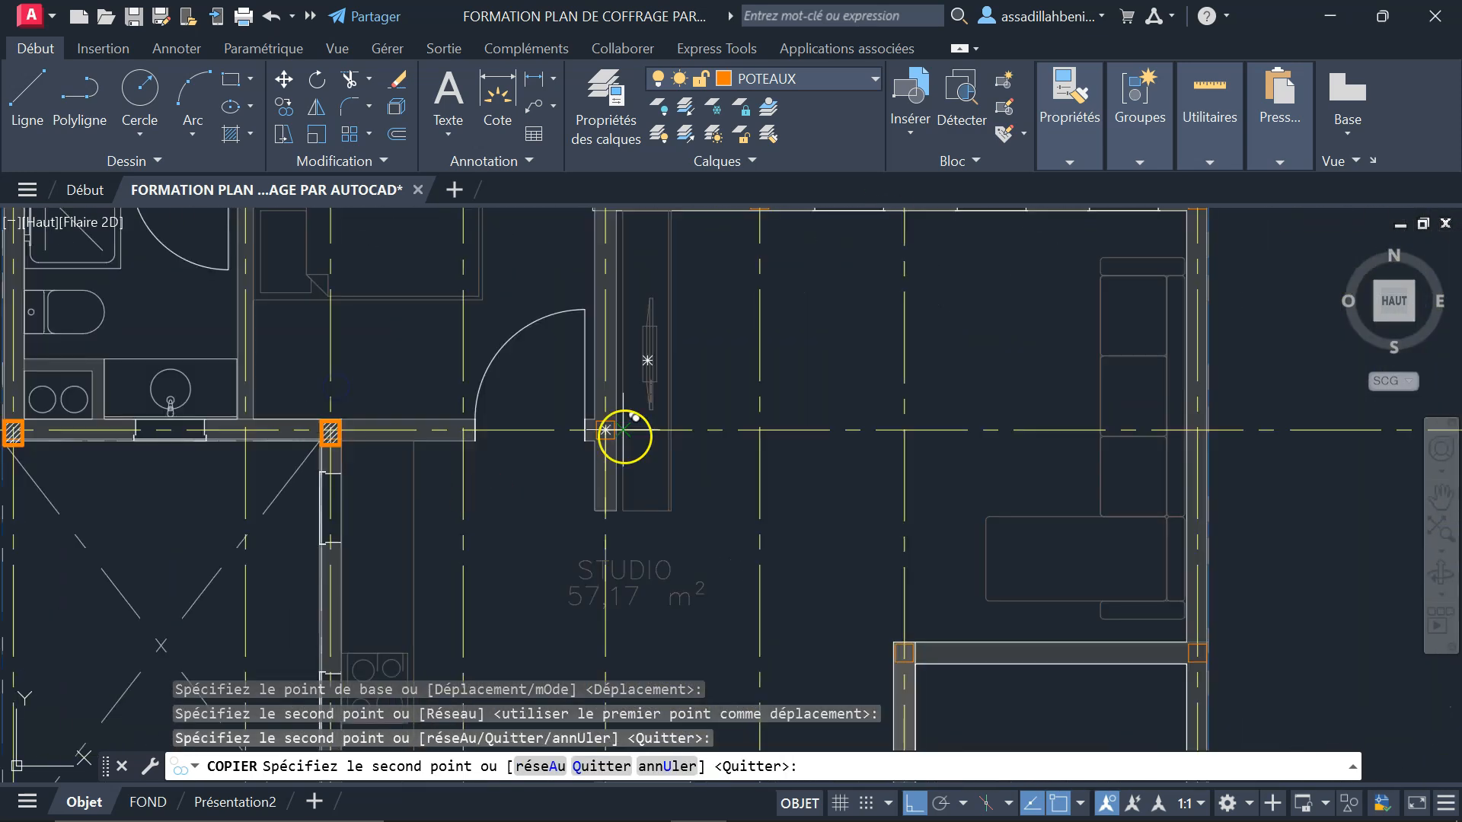
# - Place copies of the hatched column over the remaining unhatched columns of the plan, starting at X5–Y4, and end the copy
pyautogui.click(447, 287)
pyautogui.scroll(5, 661, 350)
pyautogui.click(495, 368)
pyautogui.scroll(6, 777, 424)
pyautogui.click(733, 244)
pyautogui.scroll(6, 412, 509)
pyautogui.click(375, 432)
pyautogui.scroll(-4, 396, 456)
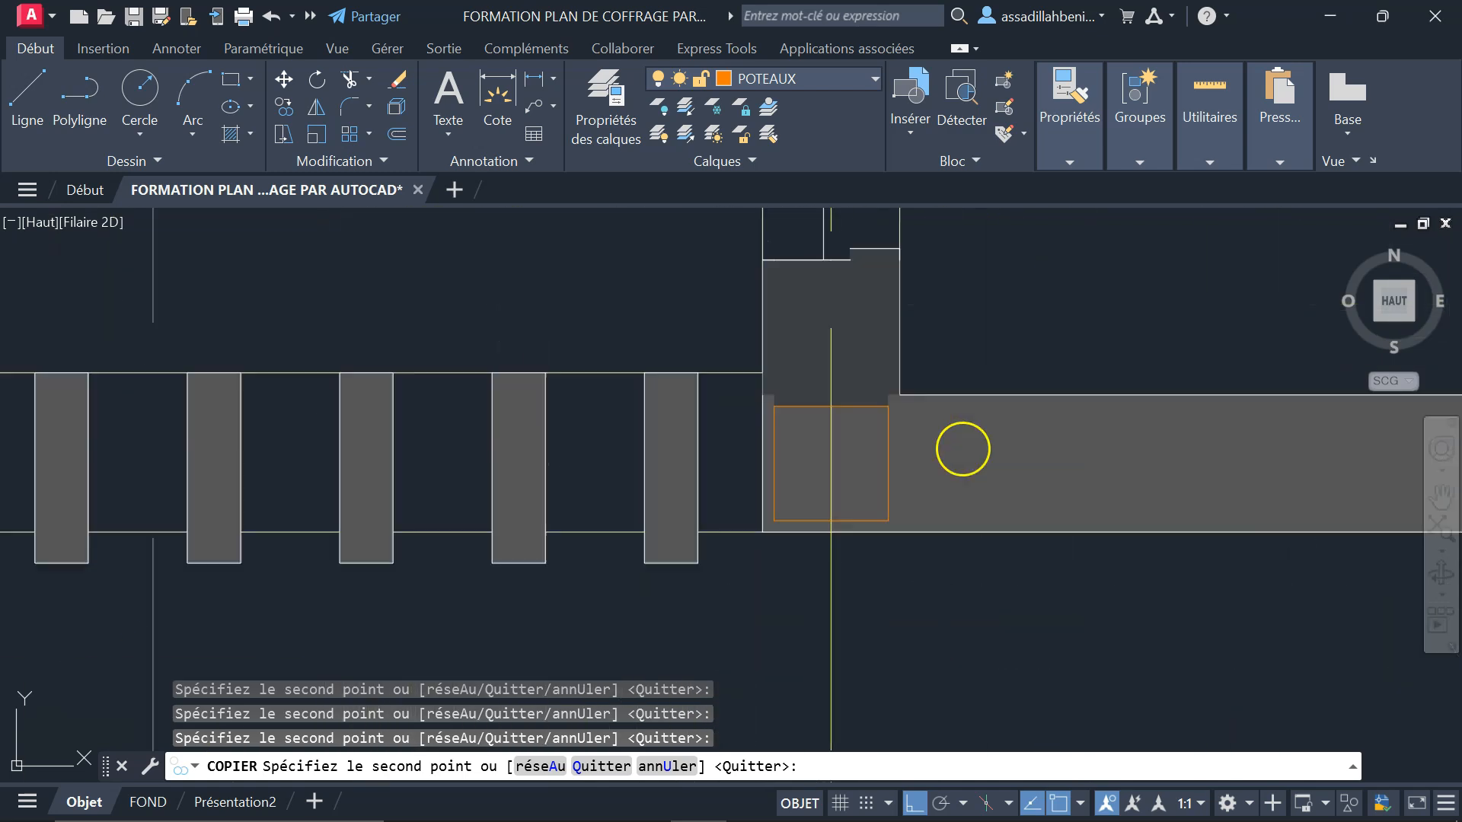
pyautogui.click(773, 408)
pyautogui.scroll(5, 649, 330)
pyautogui.click(555, 381)
pyautogui.scroll(5, 568, 314)
pyautogui.click(546, 301)
pyautogui.scroll(-6, 546, 305)
pyautogui.scroll(2, 215, 466)
pyautogui.click(213, 298)
pyautogui.press('Return')
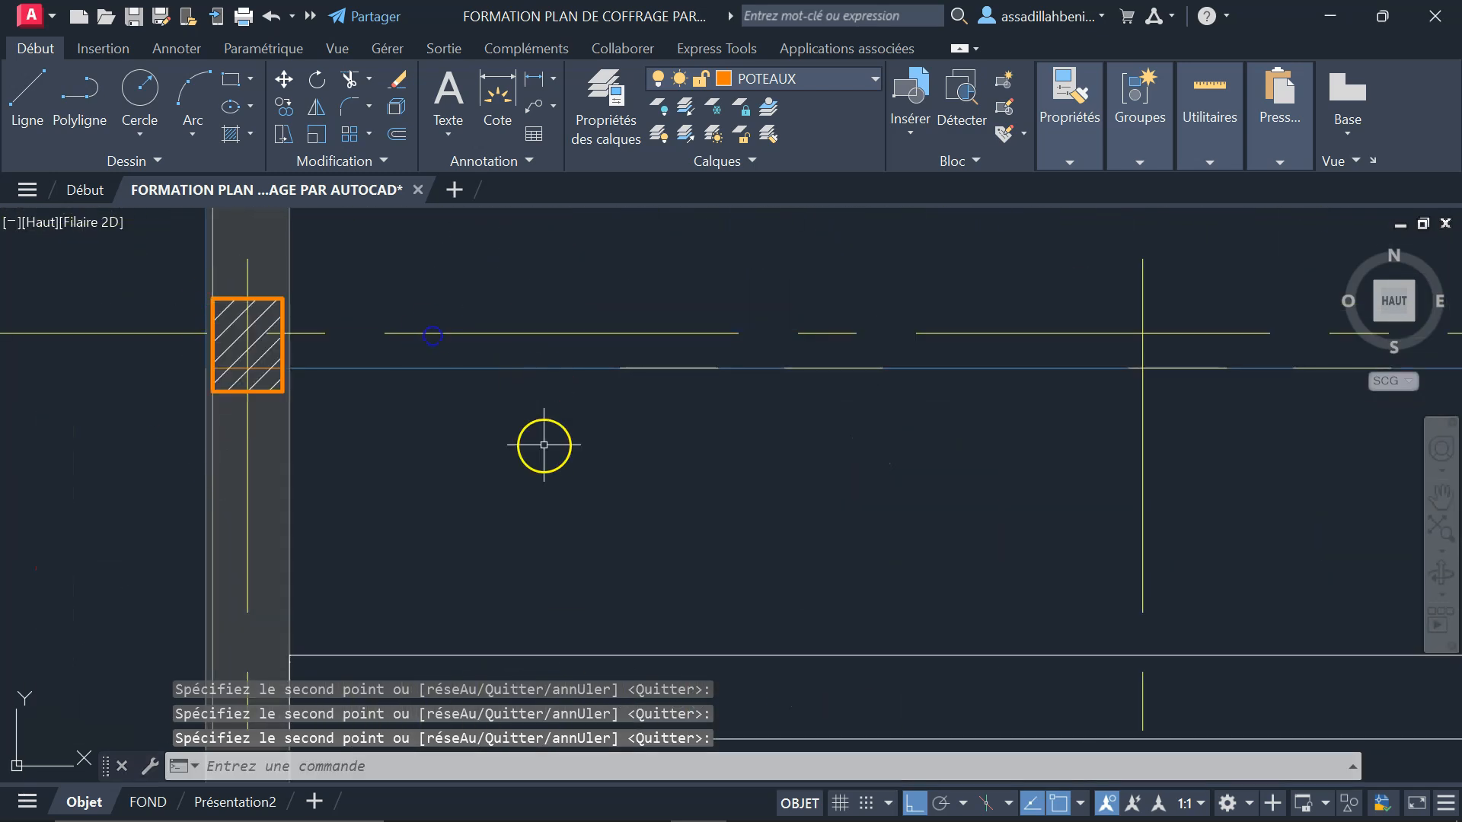
# - Erase the old thin column outline lying under the last copied hatched column
pyautogui.scroll(4, 214, 290)
pyautogui.scroll(5, 413, 546)
pyautogui.click(313, 311)
pyautogui.scroll(-5, 545, 586)
pyautogui.press('Delete')
# - Reposition the last copied column within its wall by moving its outline and hatch together
pyautogui.scroll(5, 544, 586)
pyautogui.click(381, 499)
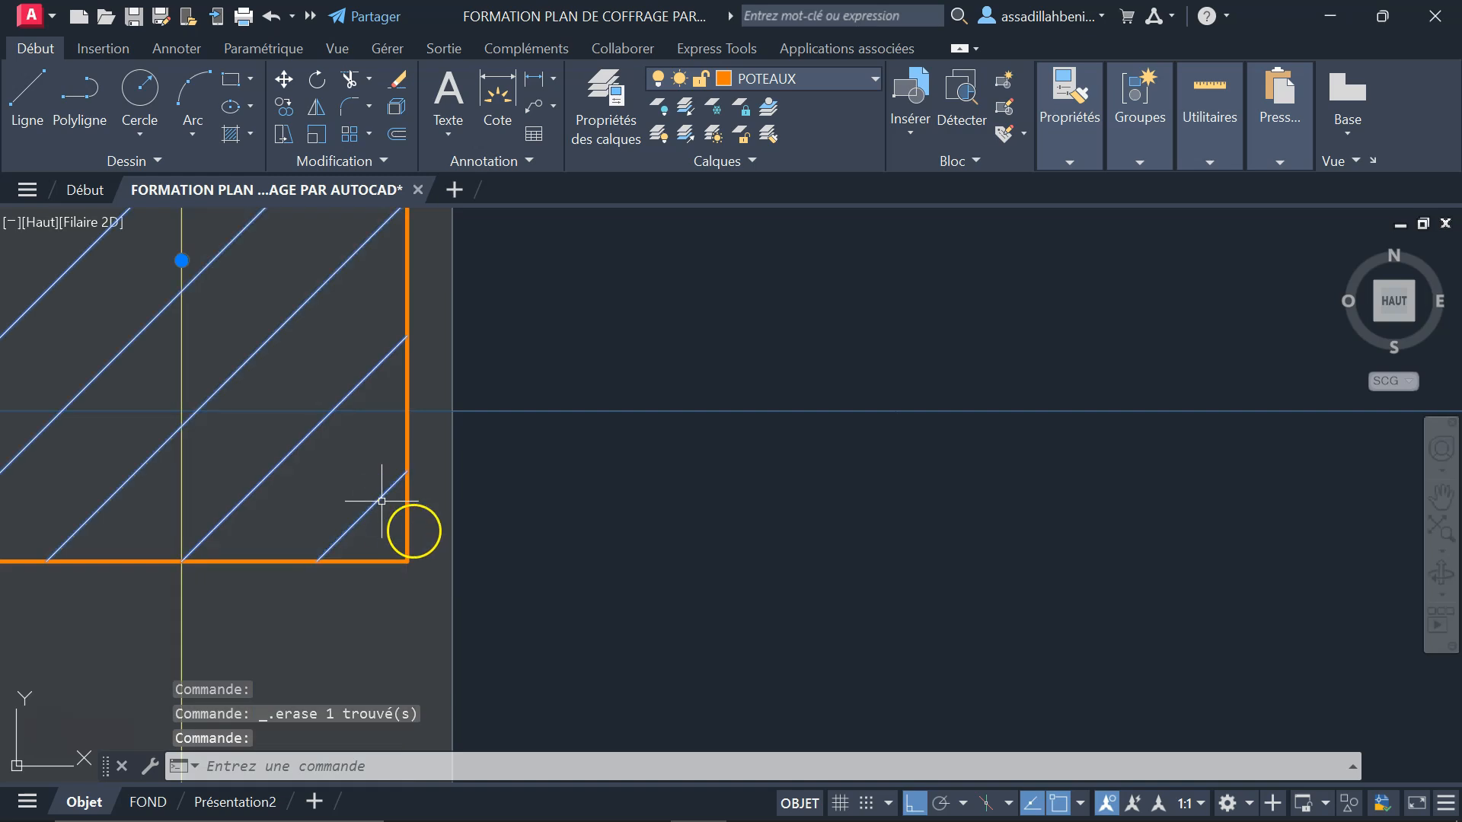
pyautogui.click(410, 529)
pyautogui.scroll(-7, 470, 600)
pyautogui.click(284, 79)
pyautogui.scroll(2, 393, 508)
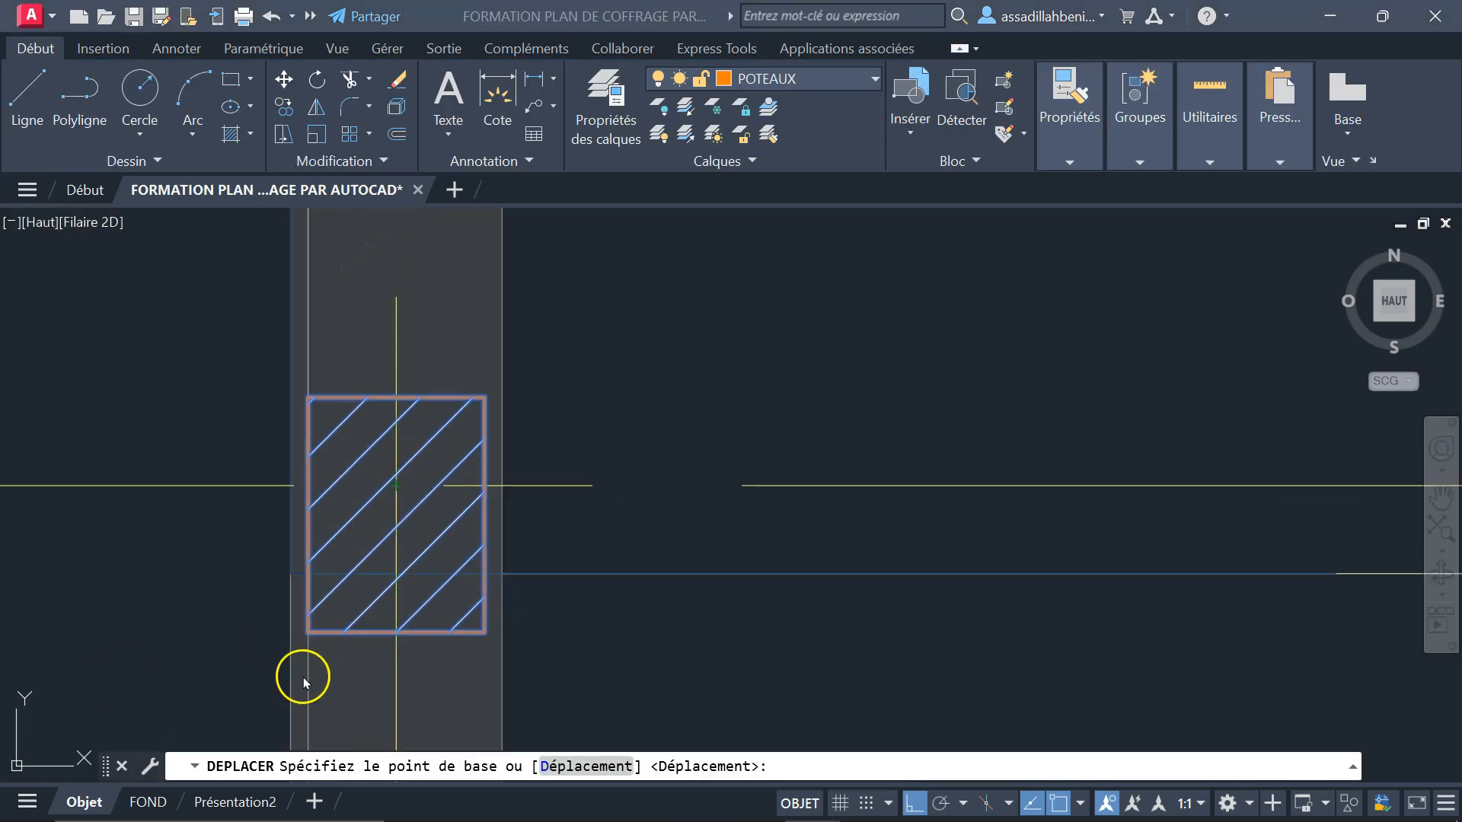
pyautogui.scroll(5, 424, 335)
pyautogui.click(460, 343)
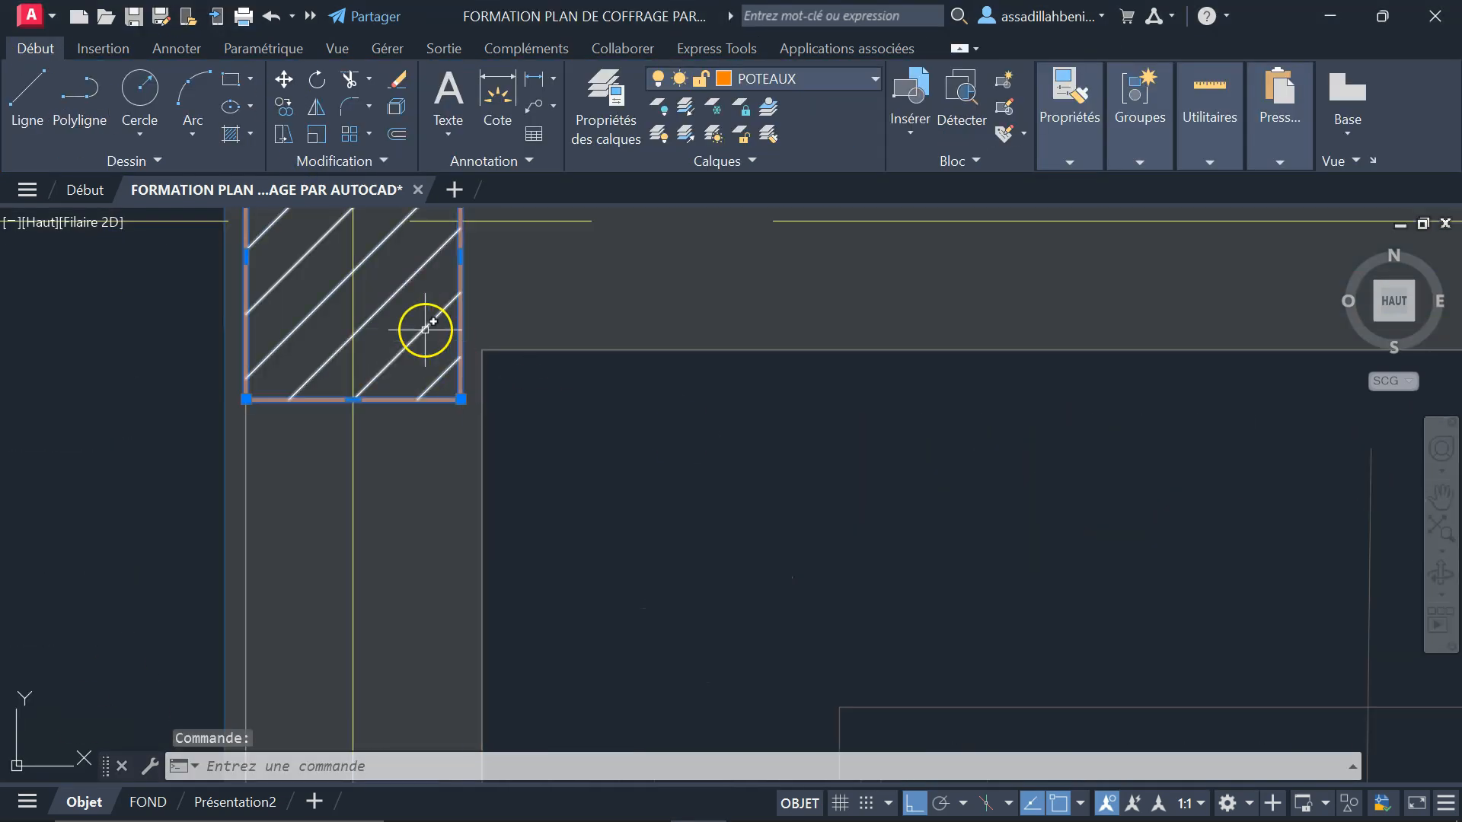
# - Copy the hatched column and its outline onto the X1–Y6 corner column of the next floor plan, then end the copy
pyautogui.click(424, 329)
pyautogui.rightClick(675, 457)
pyautogui.click(791, 616)
pyautogui.scroll(-15, 666, 494)
pyautogui.keyDown('shift'); pyautogui.click(607, 570); pyautogui.keyUp('shift')
pyautogui.keyDown('shift'); pyautogui.click(207, 364); pyautogui.keyUp('shift')
pyautogui.click(284, 107)
pyautogui.scroll(10, 645, 420)
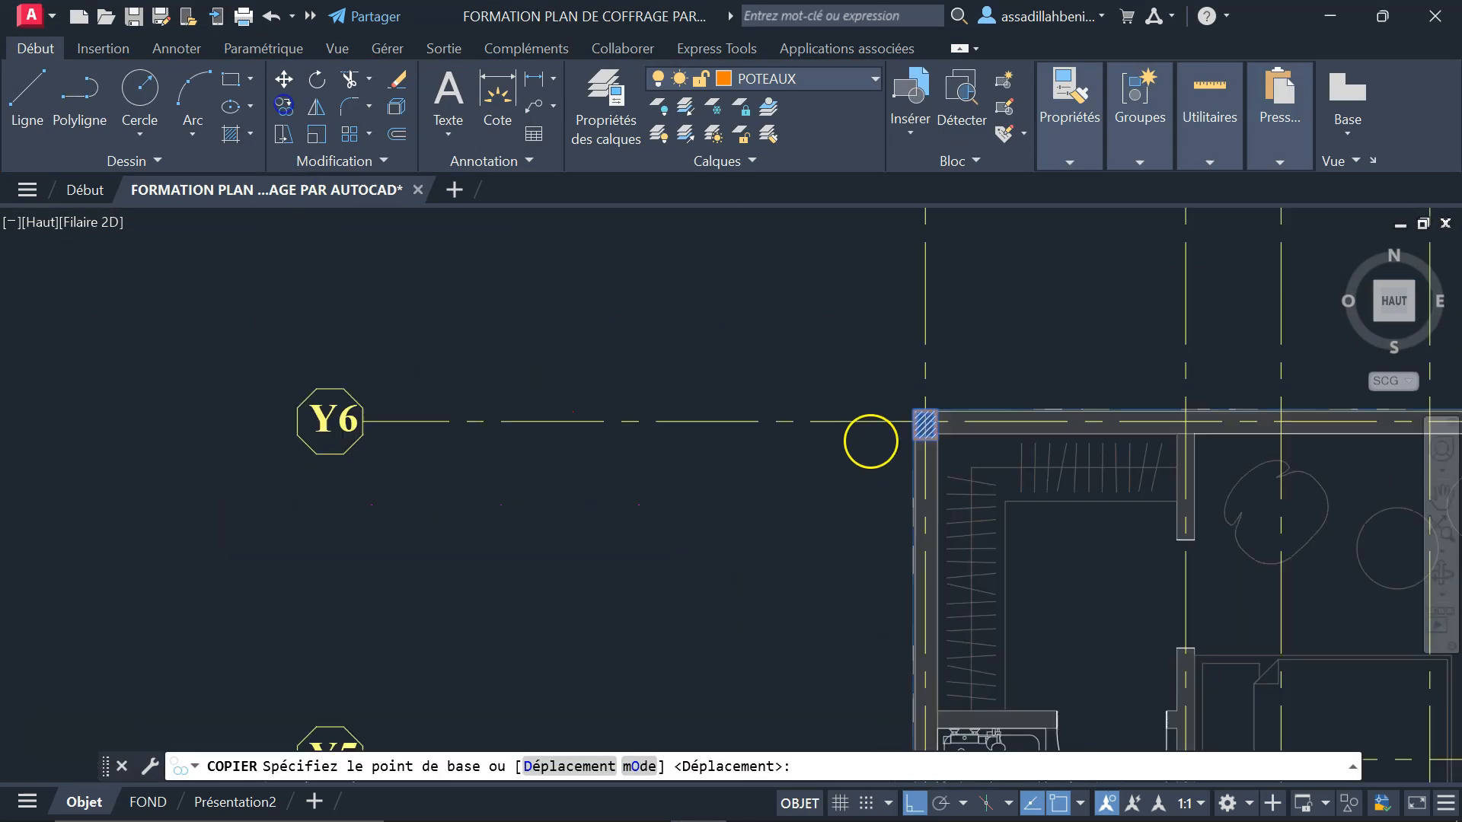
pyautogui.scroll(8, 912, 419)
pyautogui.click(985, 313)
pyautogui.scroll(-15, 985, 313)
pyautogui.scroll(12, 744, 390)
pyautogui.click(525, 269)
pyautogui.scroll(-10, 646, 336)
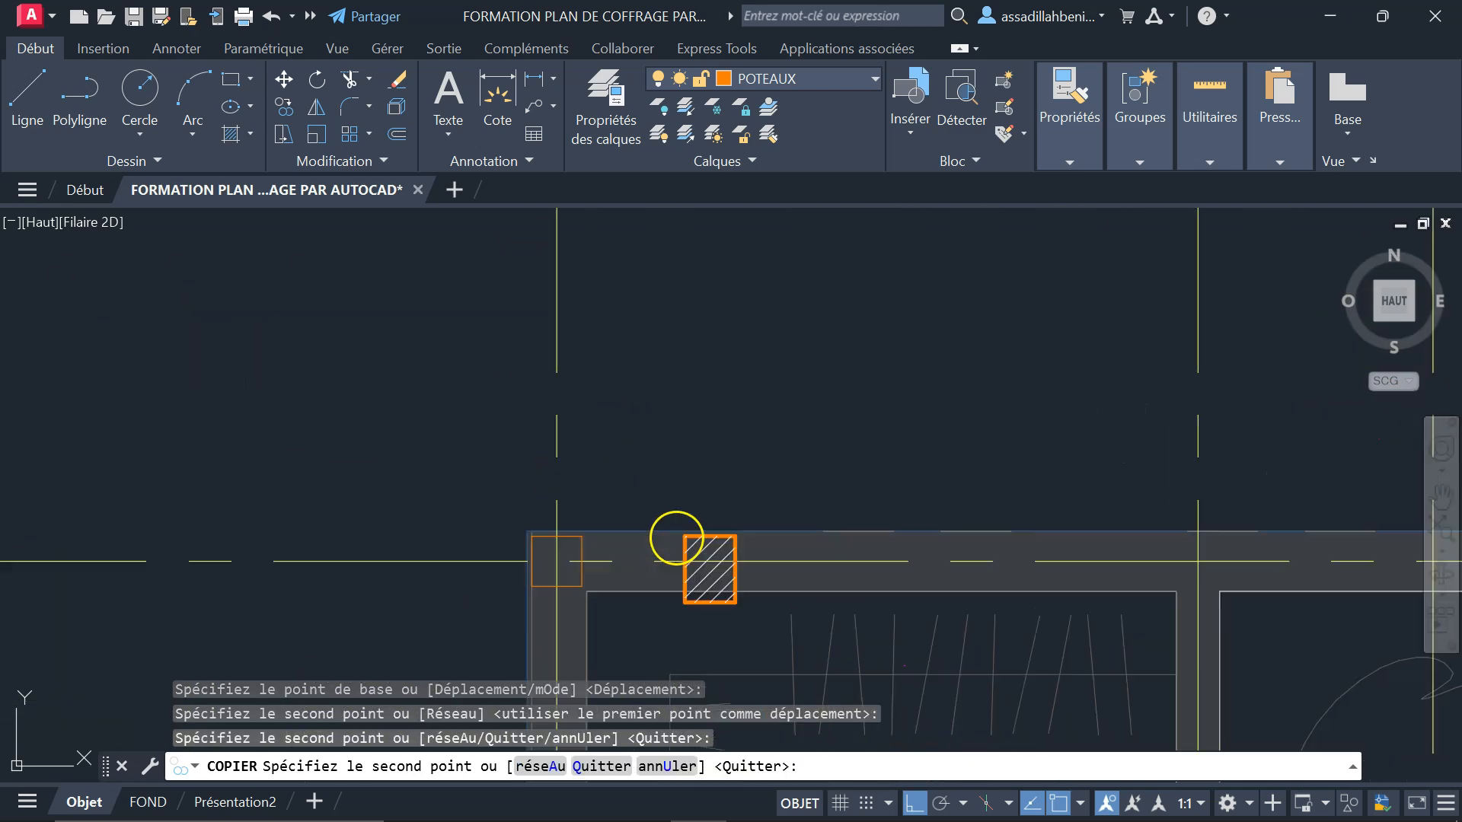
pyautogui.press('Escape')
# - Erase the old thin column outline lying under the hatched columns along the Y6 wall
pyautogui.scroll(12, 479, 418)
pyautogui.scroll(6, 720, 457)
pyautogui.click(746, 438)
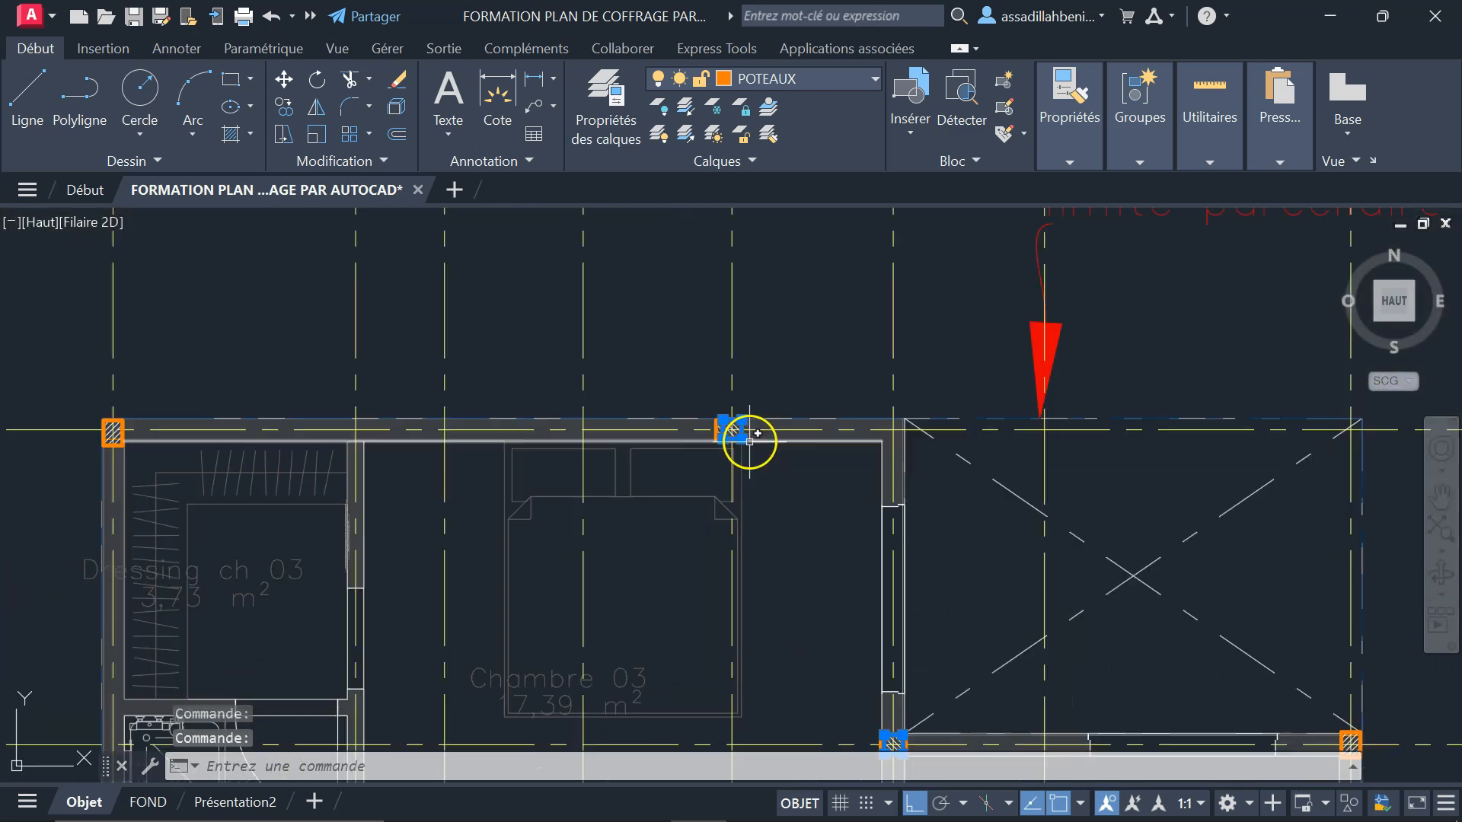
pyautogui.scroll(-6, 751, 441)
pyautogui.click(475, 386)
pyautogui.scroll(10, 961, 396)
pyautogui.click(963, 382)
pyautogui.press('Delete')
pyautogui.scroll(-12, 791, 395)
pyautogui.scroll(12, 508, 456)
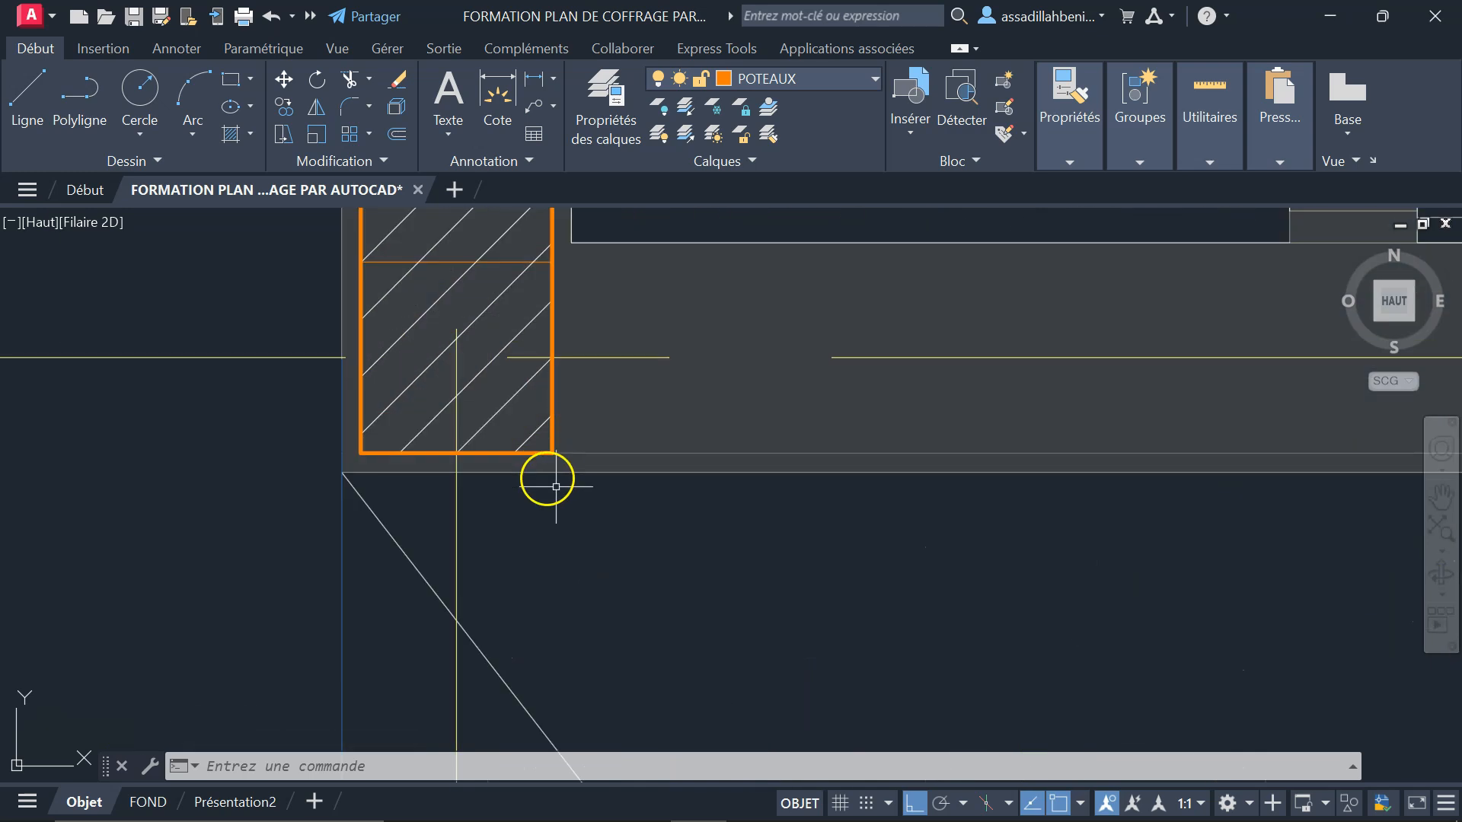
pyautogui.scroll(-12, 552, 483)
pyautogui.scroll(12, 590, 565)
pyautogui.click(646, 435)
pyautogui.click(594, 389)
pyautogui.keyDown('shift'); pyautogui.click(610, 387); pyautogui.keyUp('shift')
pyautogui.keyDown('shift'); pyautogui.click(408, 375); pyautogui.keyUp('shift')
pyautogui.scroll(-2, 668, 570)
pyautogui.click(284, 106)
pyautogui.click(435, 228)
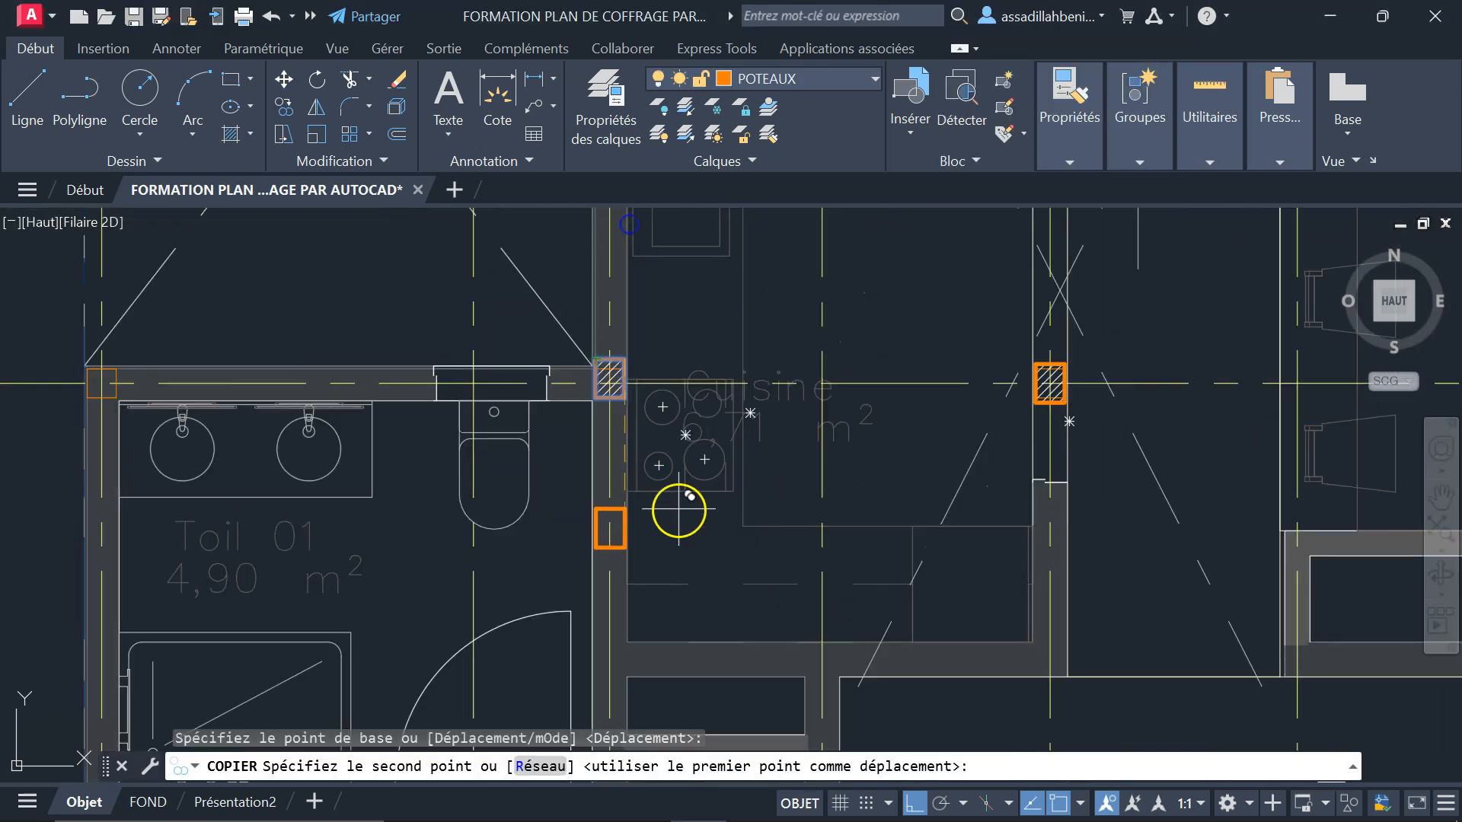
pyautogui.press('Escape')
pyautogui.press('Escape')
# - Copy the column's outline together with its hatch onto the next wall column and the outer column on axis Y1
pyautogui.click(457, 415)
pyautogui.click(487, 431)
pyautogui.click(284, 107)
pyautogui.click(301, 268)
pyautogui.click(499, 371)
pyautogui.scroll(-12, 365, 453)
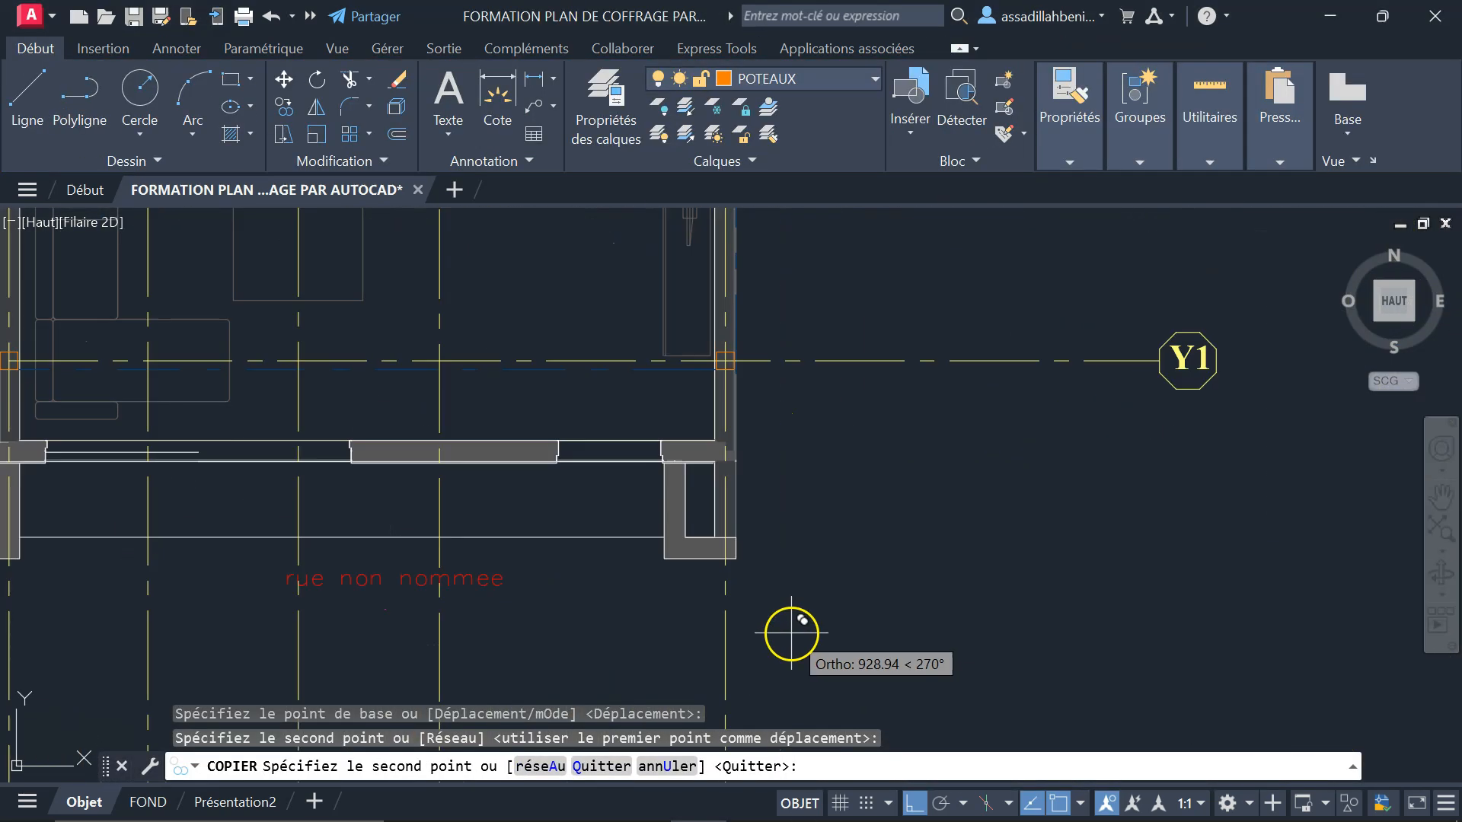
pyautogui.scroll(9, 733, 361)
pyautogui.click(626, 294)
pyautogui.press('Escape')
pyautogui.press('Escape')
# - Move the copied column's outline and hatch together to reposition it within the wall
pyautogui.scroll(7, 773, 394)
pyautogui.click(636, 528)
pyautogui.click(497, 610)
pyautogui.press('m')
pyautogui.press('Return')
pyautogui.scroll(-2, 635, 457)
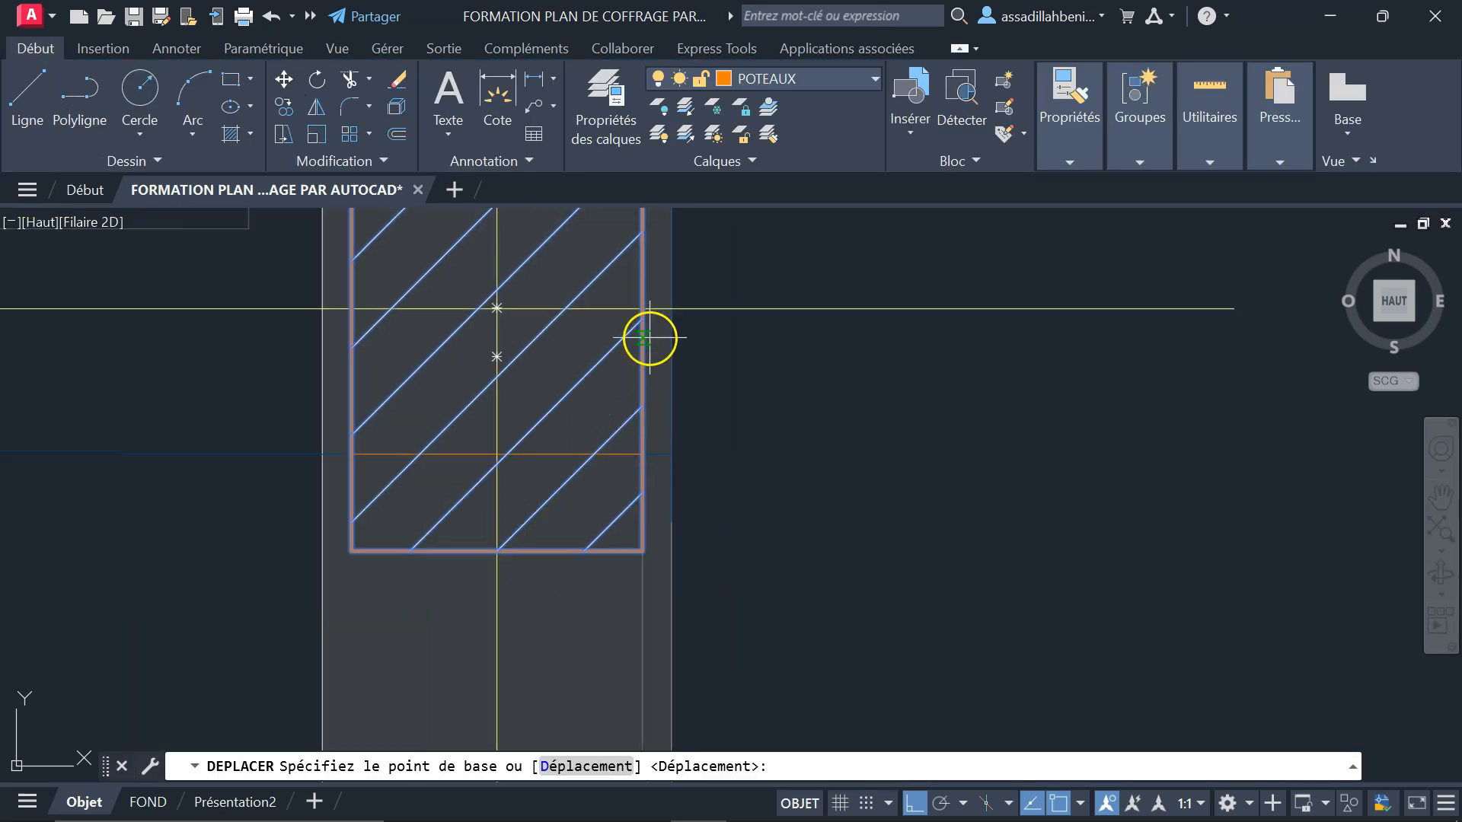
pyautogui.scroll(-7, 384, 472)
# - Copy the horizontal hatched column by its centre onto the matching axis intersection at the wall junction
pyautogui.scroll(14, 609, 373)
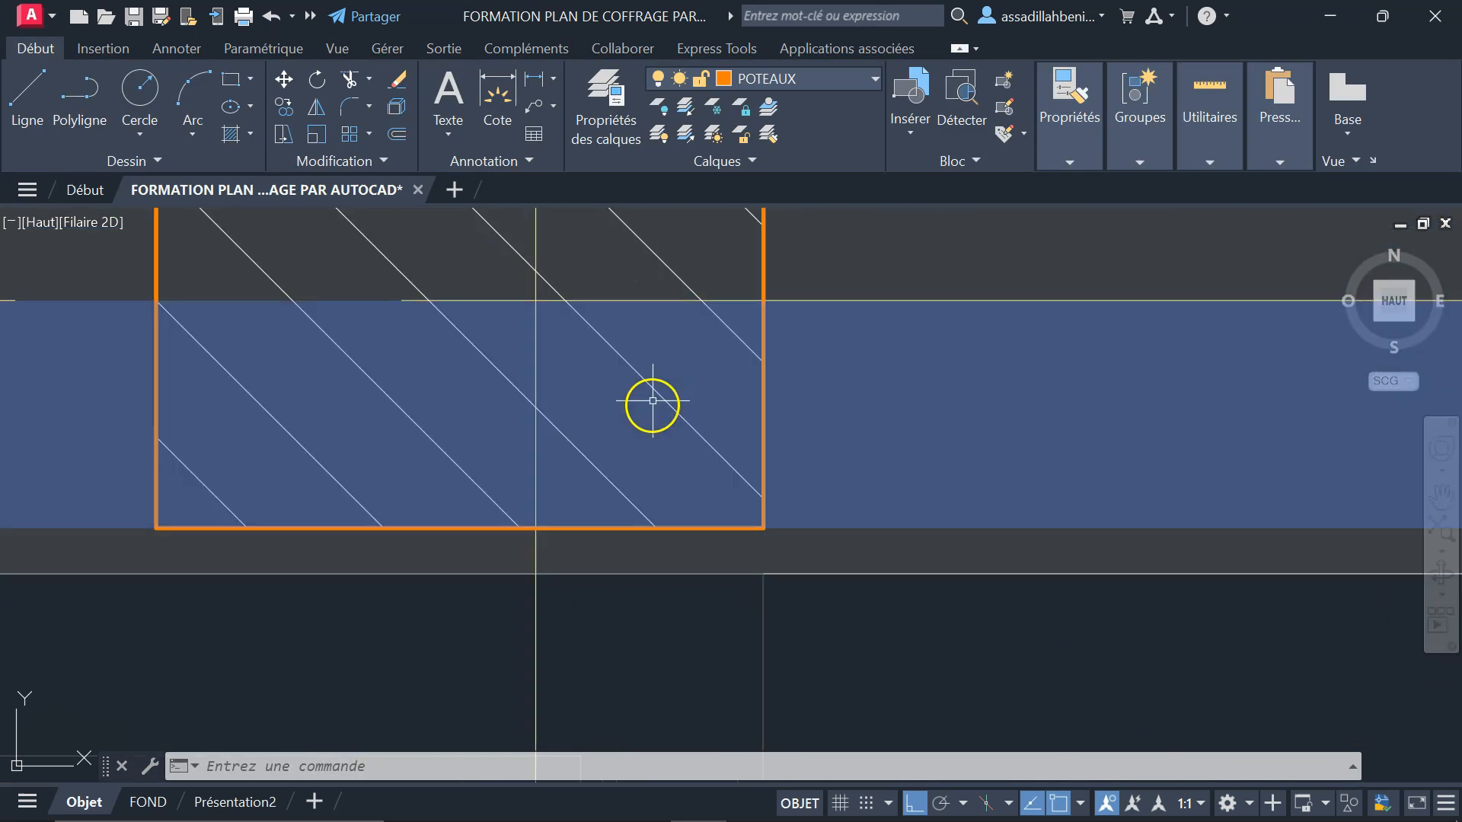
pyautogui.click(653, 404)
pyautogui.click(763, 395)
pyautogui.scroll(-2, 542, 564)
pyautogui.click(284, 106)
pyautogui.click(537, 398)
pyautogui.scroll(-12, 552, 395)
pyautogui.scroll(14, 536, 653)
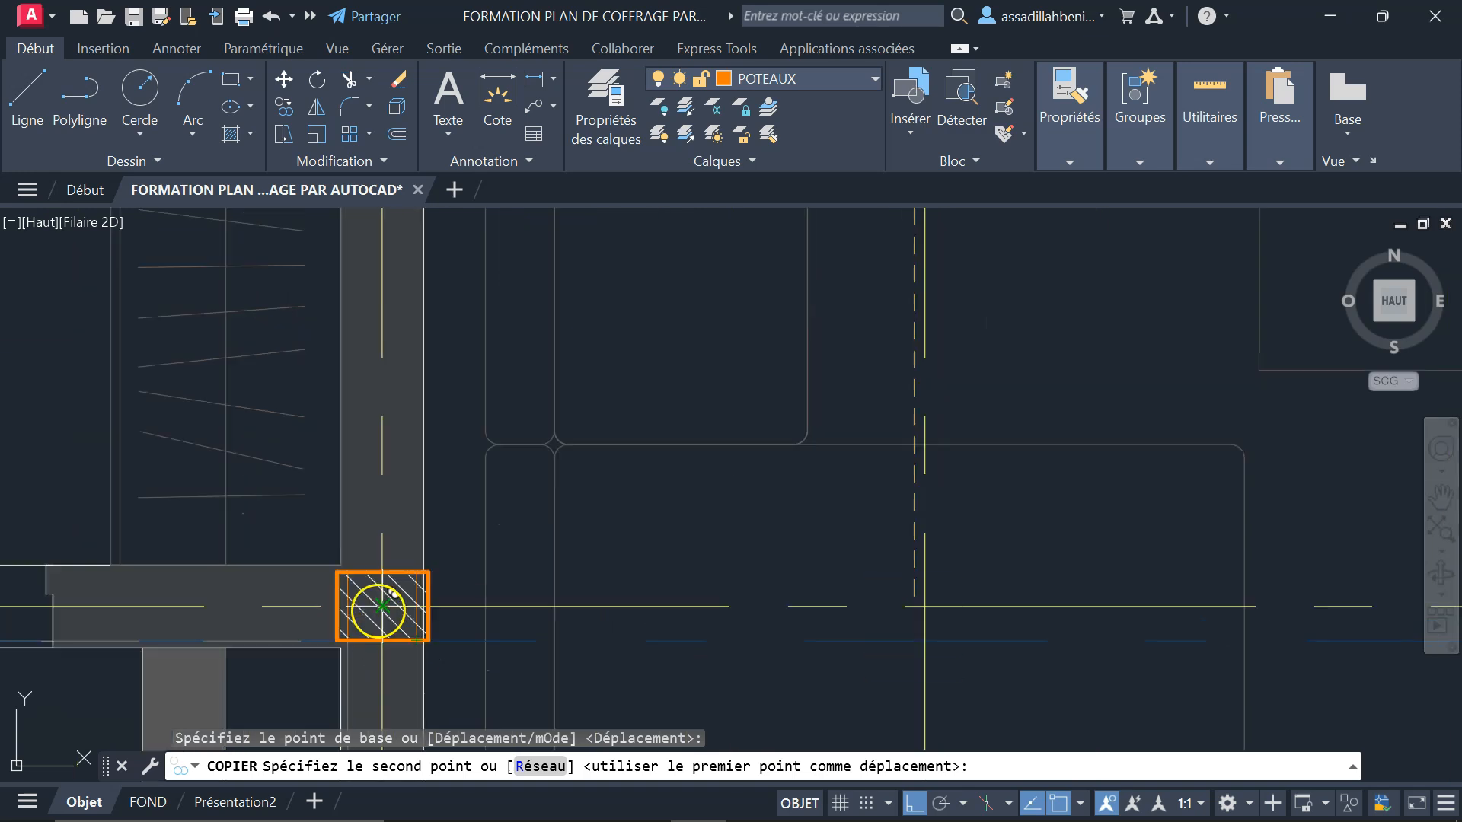
pyautogui.click(379, 607)
pyautogui.press('Escape')
# - Erase the old thin outlines left beneath the copied horizontal column and the next column
pyautogui.scroll(4, 441, 644)
pyautogui.click(375, 526)
pyautogui.press('Delete')
pyautogui.scroll(-15, 598, 591)
pyautogui.scroll(12, 626, 505)
pyautogui.press('Delete')
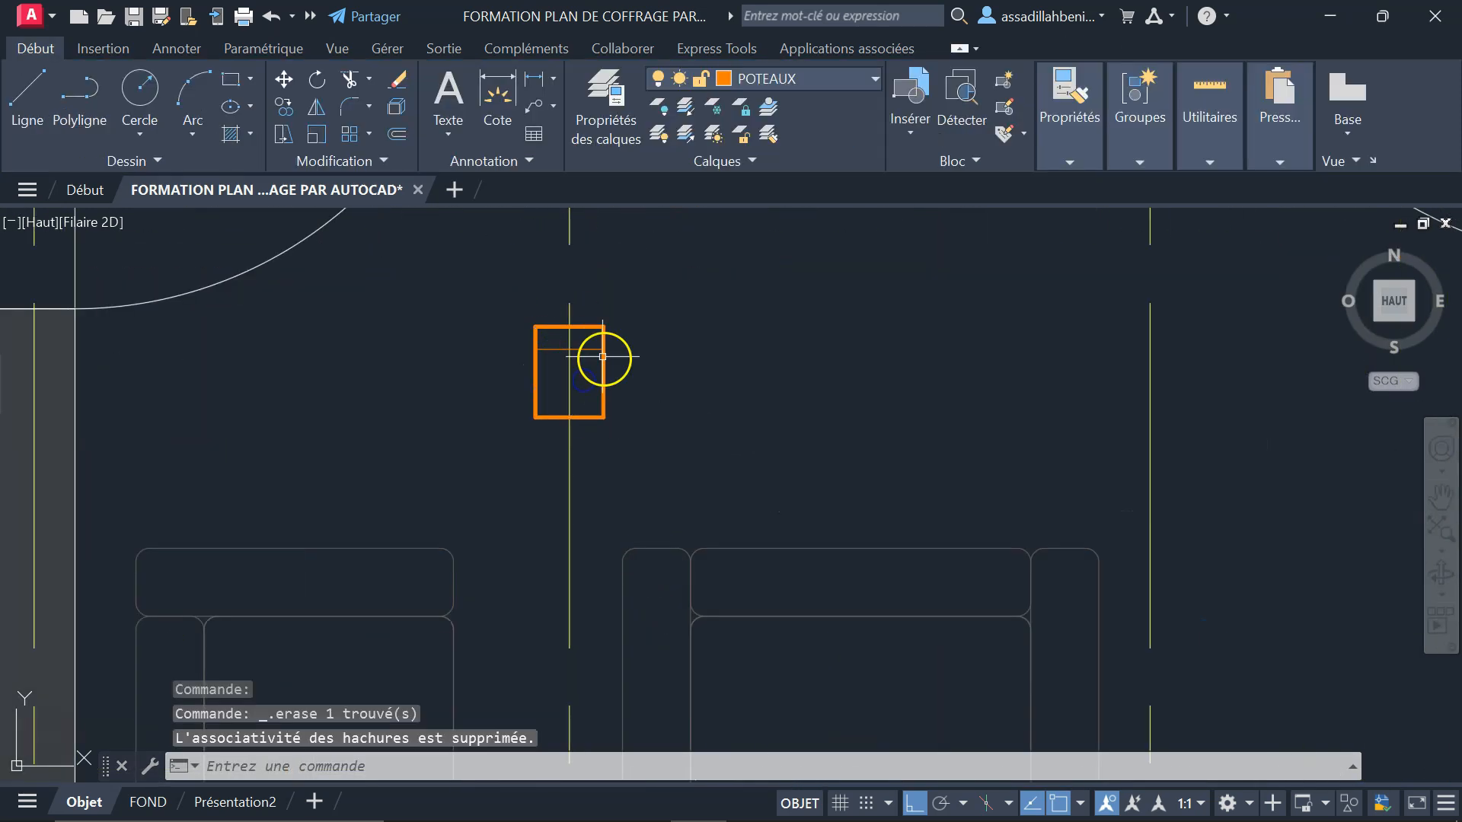
# - Copy a vertical hatched column with its outline onto the upper-left wall corner column, aligning the upper-left corners
pyautogui.scroll(-12, 597, 353)
pyautogui.scroll(12, 754, 366)
pyautogui.scroll(-10, 724, 533)
pyautogui.scroll(12, 717, 663)
pyautogui.click(512, 353)
pyautogui.scroll(12, 990, 487)
pyautogui.click(1002, 380)
pyautogui.click(998, 329)
pyautogui.click(284, 107)
pyautogui.scroll(12, 555, 282)
pyautogui.click(535, 262)
pyautogui.scroll(-12, 536, 263)
pyautogui.scroll(12, 761, 366)
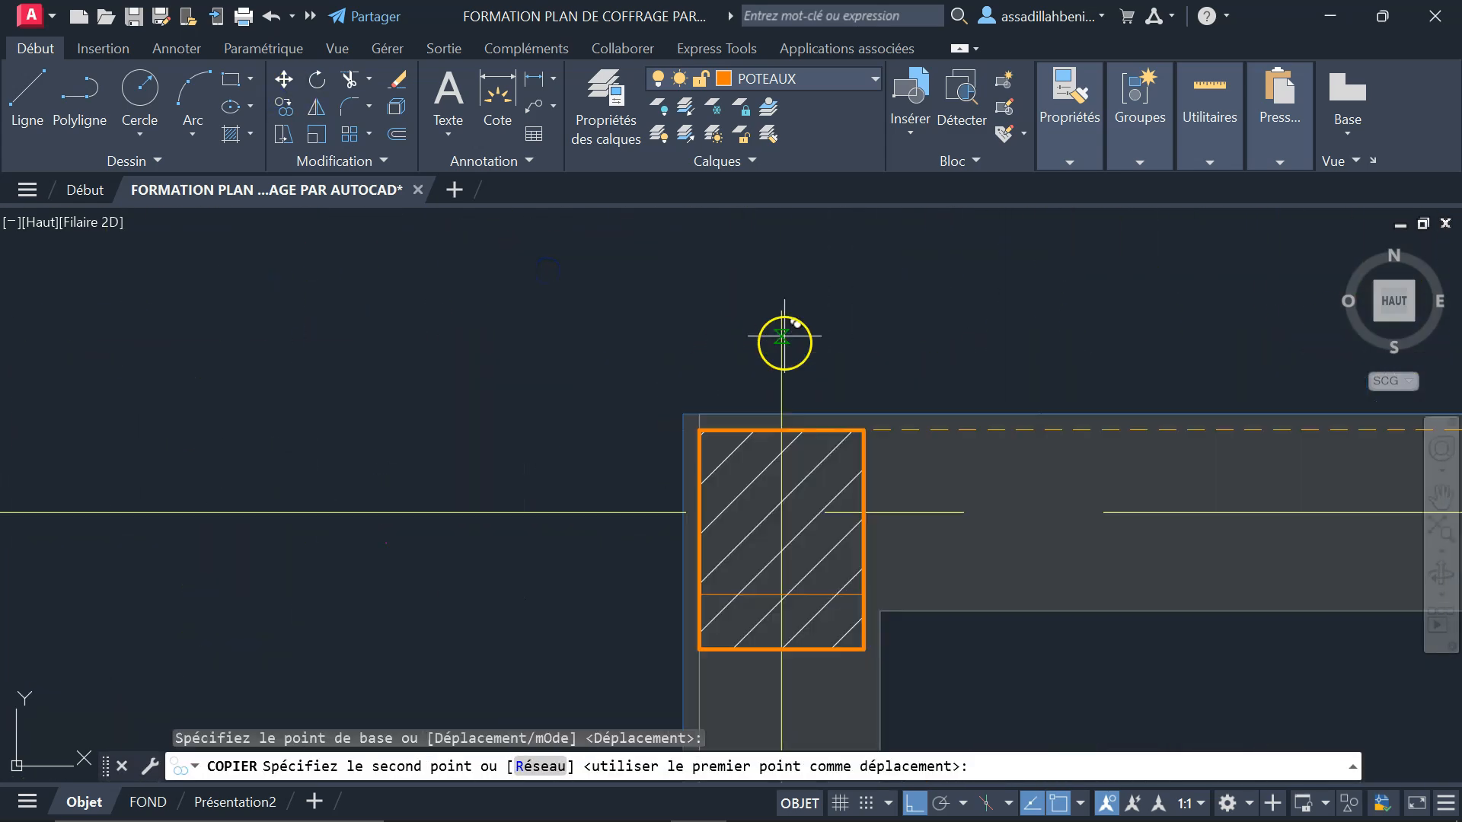
pyautogui.click(698, 430)
# - Place another copy of the vertical hatched column on the next unhatched column and end the copy
pyautogui.scroll(-12, 731, 373)
pyautogui.scroll(12, 259, 361)
pyautogui.click(525, 369)
pyautogui.rightClick(309, 313)
pyautogui.click(359, 325)
# - Erase the superseded column outline beneath the newly placed vertical hatched column
pyautogui.scroll(8, 656, 446)
pyautogui.scroll(10, 705, 623)
pyautogui.click(587, 613)
pyautogui.click(381, 427)
pyautogui.press('Delete')
# - Move the hatched column so its lower-right corner aligns inside the wall corner, and erase the leftover old outline
pyautogui.scroll(-15, 568, 599)
pyautogui.scroll(10, 869, 612)
pyautogui.click(648, 510)
pyautogui.scroll(8, 633, 501)
pyautogui.click(629, 499)
pyautogui.click(479, 373)
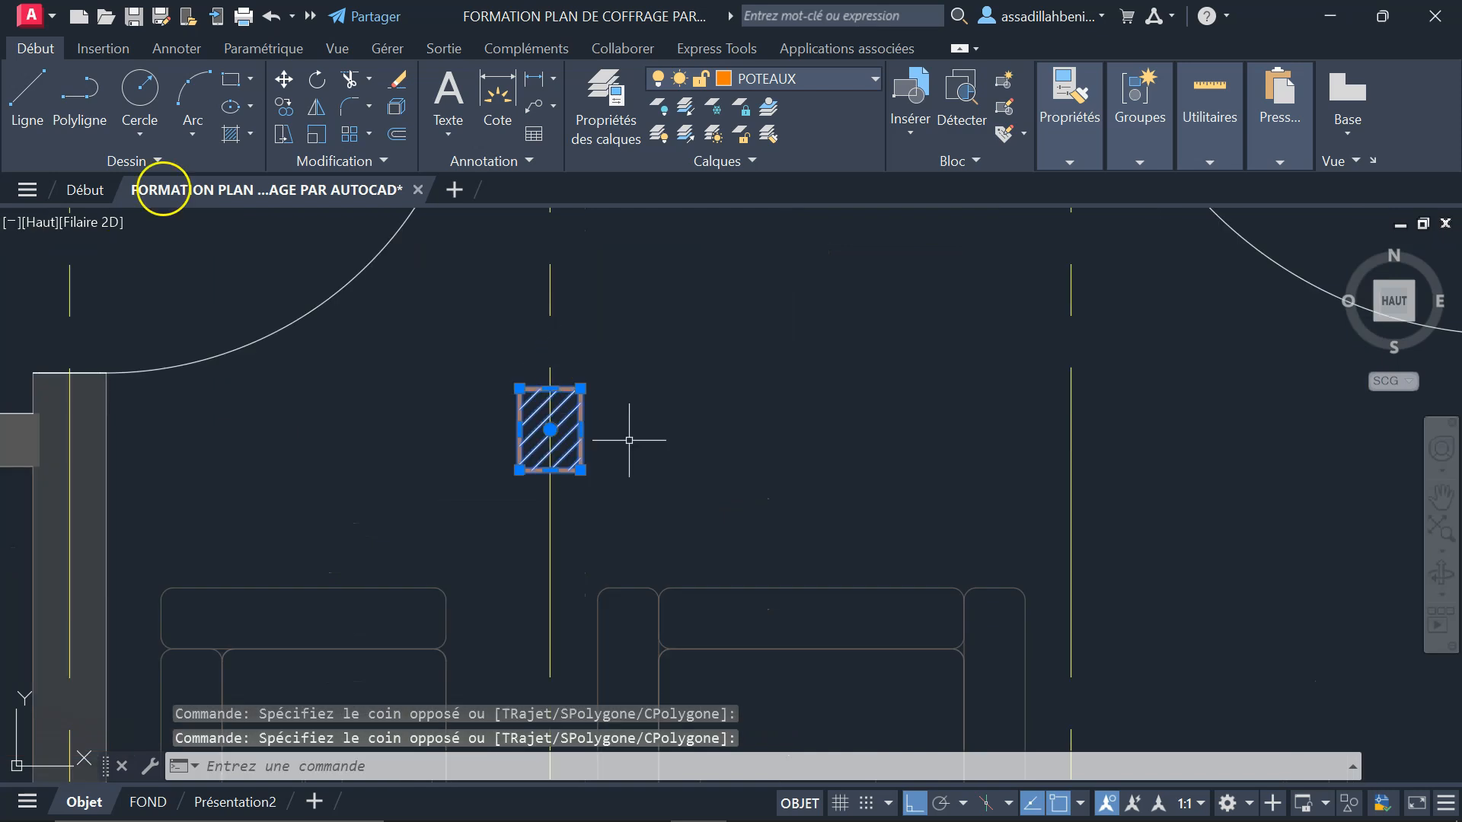
pyautogui.click(284, 79)
pyautogui.click(548, 428)
pyautogui.scroll(-8, 548, 428)
pyautogui.scroll(10, 305, 286)
pyautogui.click(521, 488)
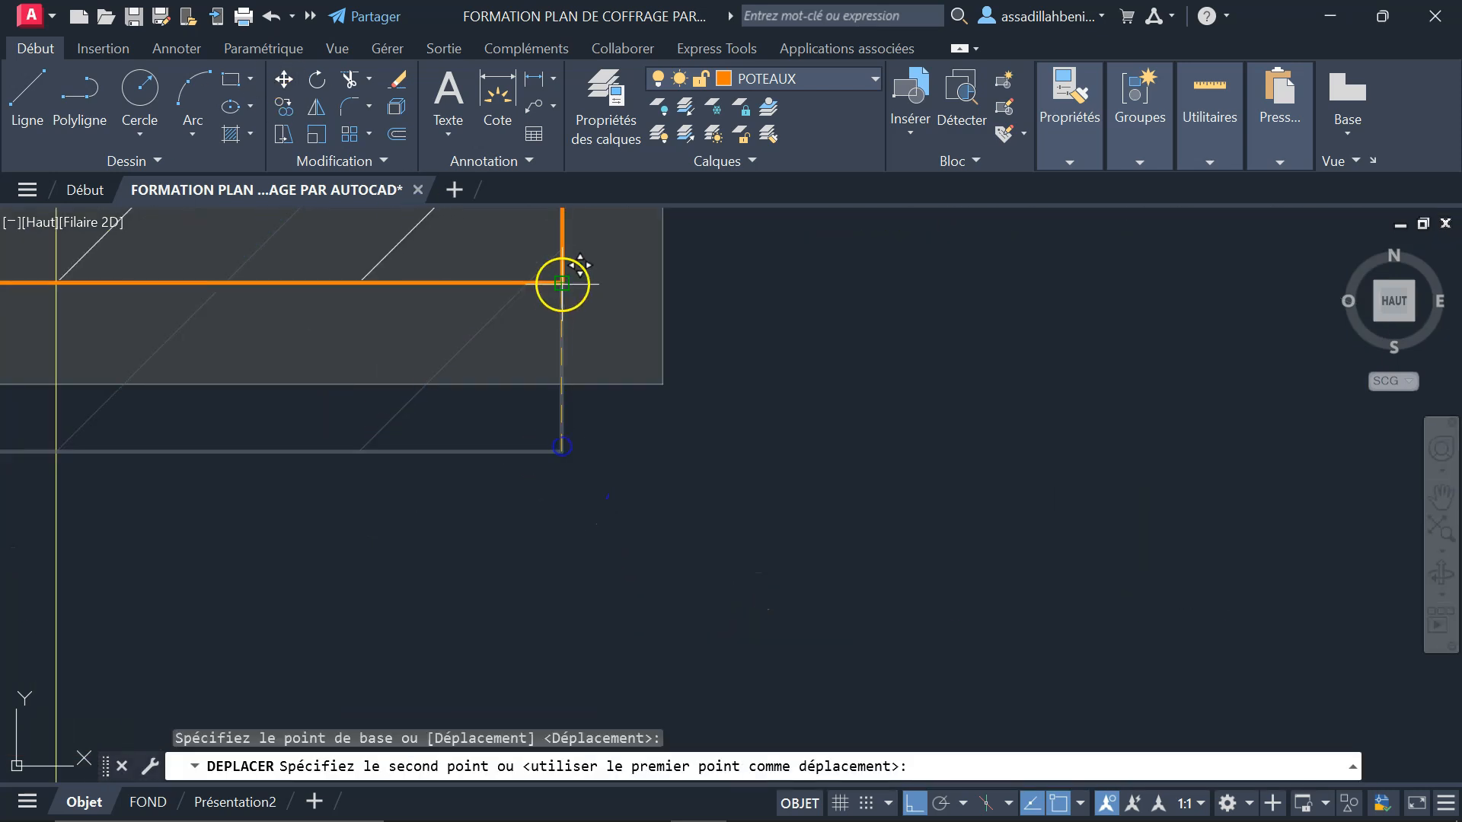
pyautogui.click(562, 284)
pyautogui.click(594, 376)
pyautogui.press('Delete')
# - Copy the corner column's outline and hatch by its upper-left corner onto the next matching column
pyautogui.click(352, 276)
pyautogui.click(649, 306)
pyautogui.scroll(-12, 600, 545)
pyautogui.click(284, 107)
pyautogui.click(456, 415)
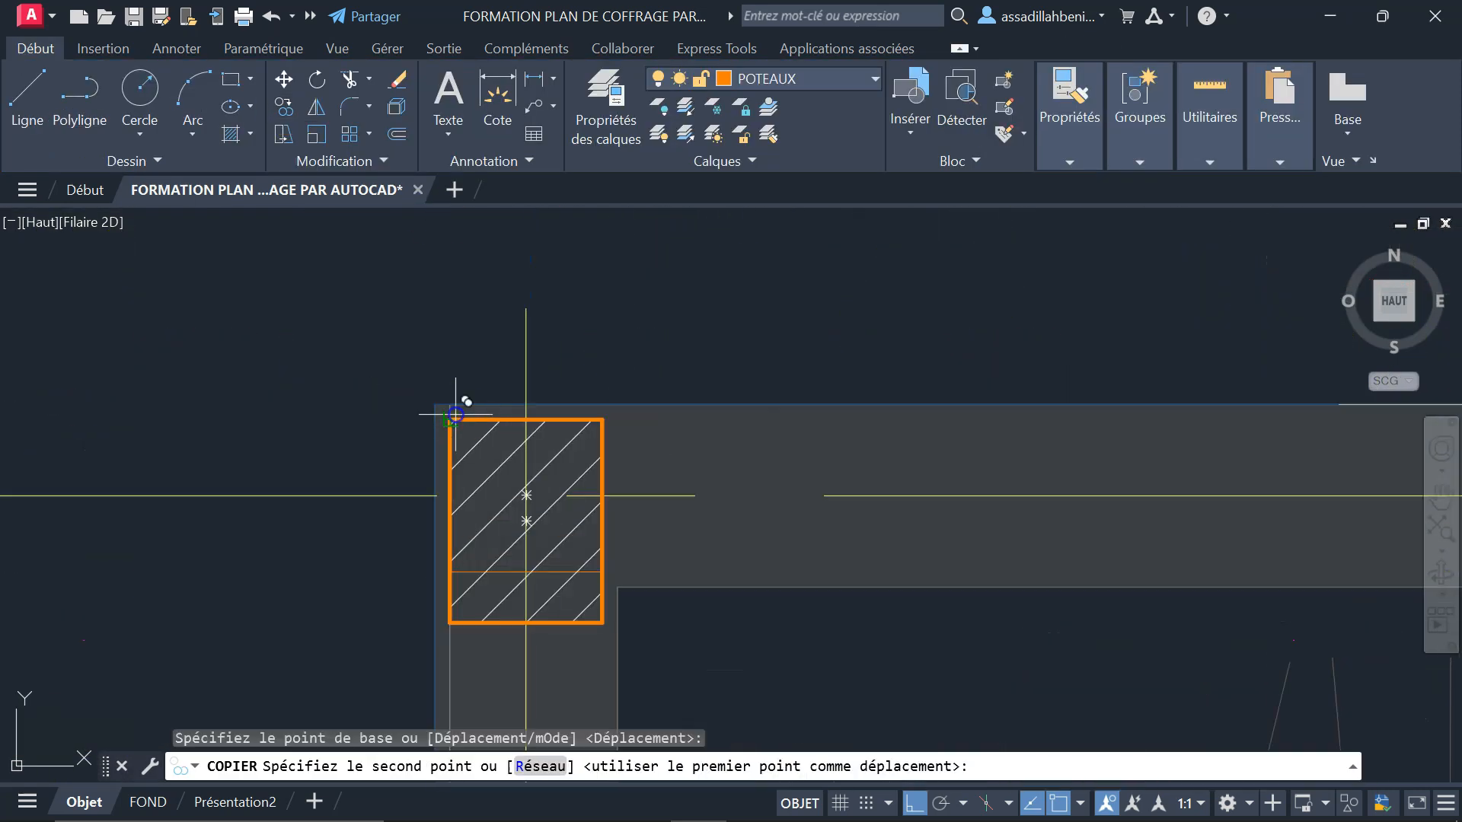
pyautogui.scroll(-10, 455, 415)
pyautogui.scroll(12, 446, 304)
pyautogui.click(446, 297)
pyautogui.press('Escape')
pyautogui.scroll(-12, 460, 289)
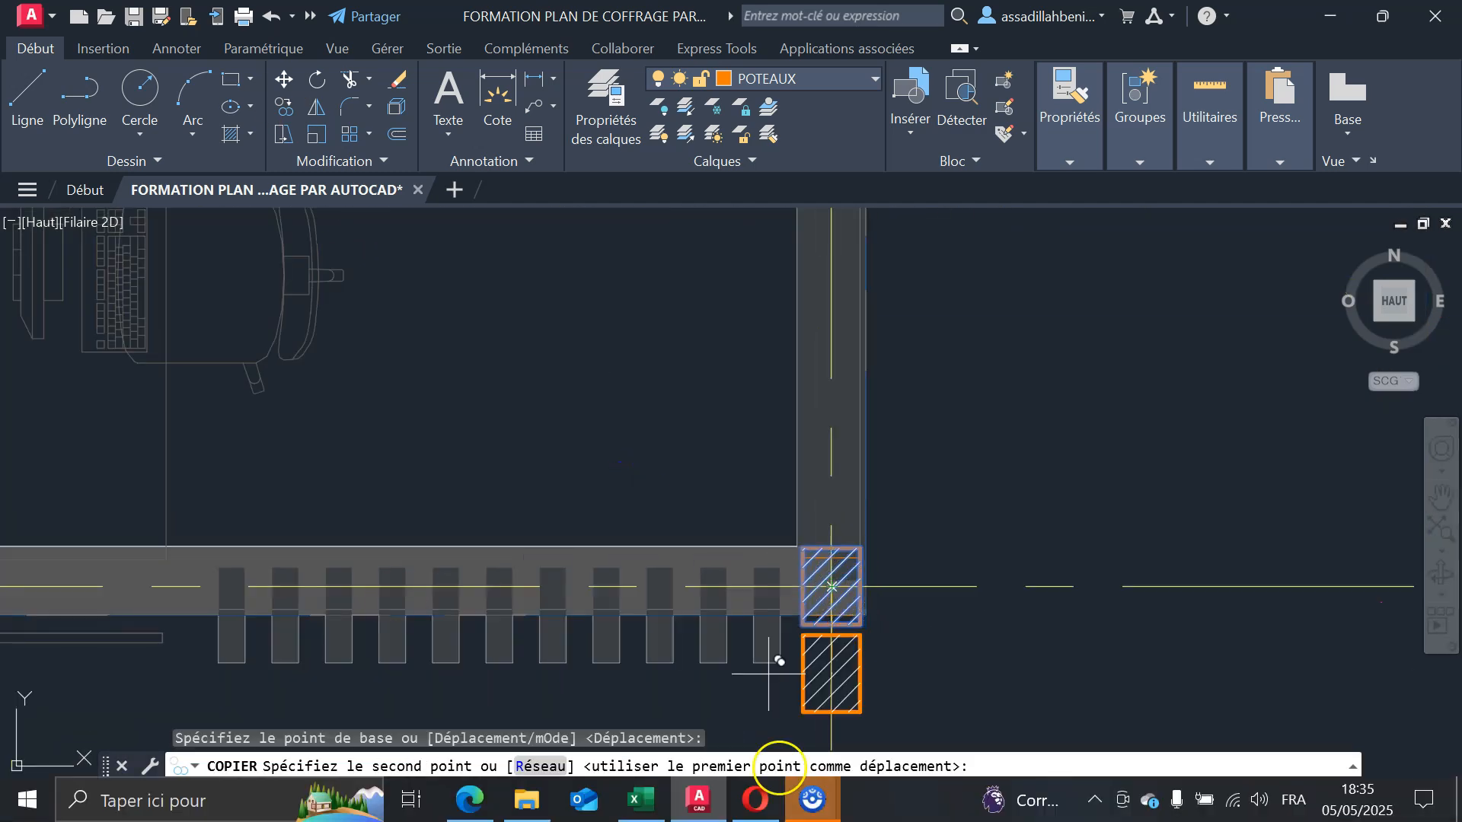
pyautogui.click(809, 798)
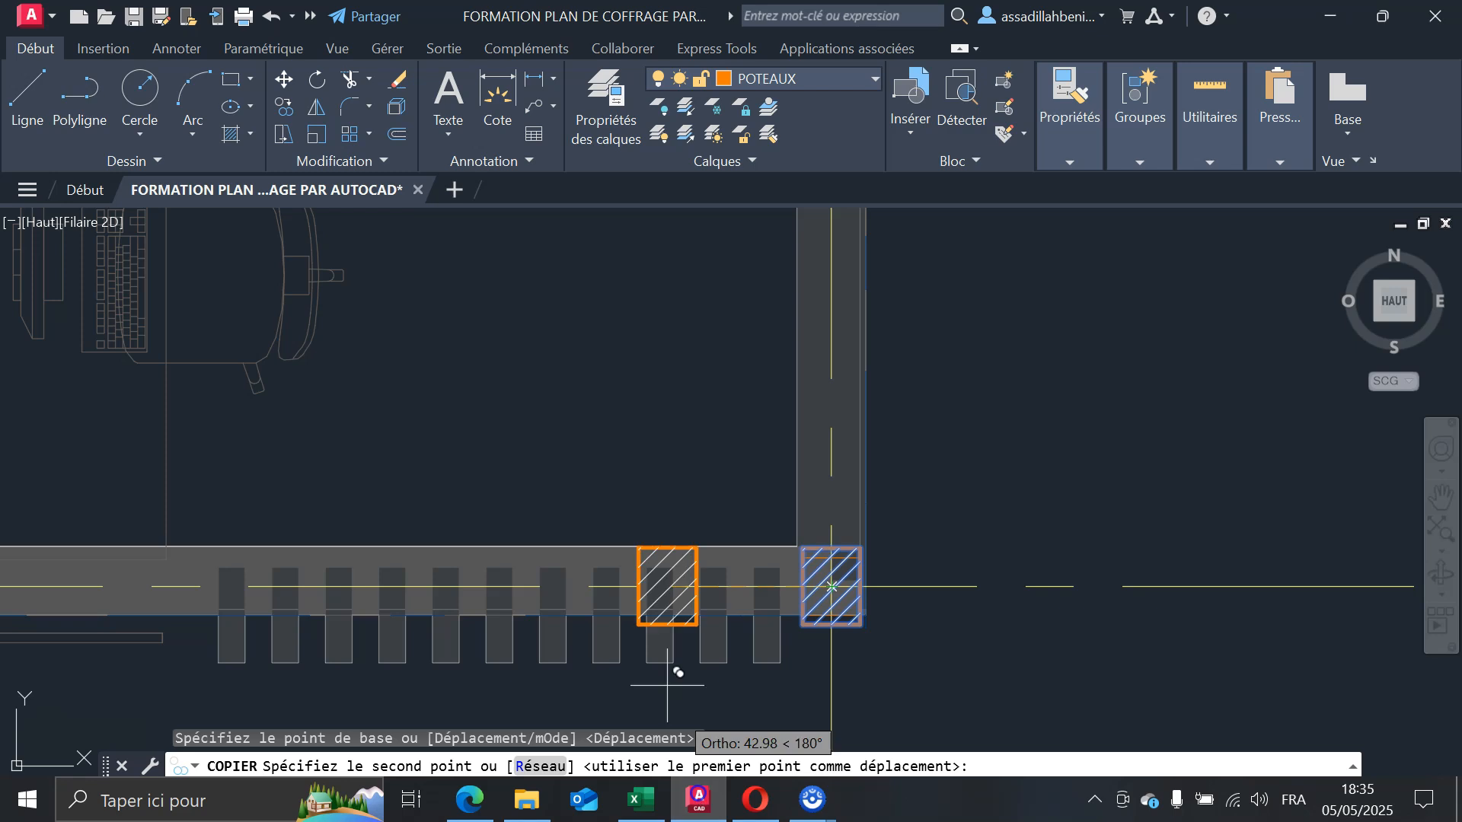
pyautogui.scroll(8, 782, 457)
pyautogui.press('Escape')
pyautogui.click(682, 487)
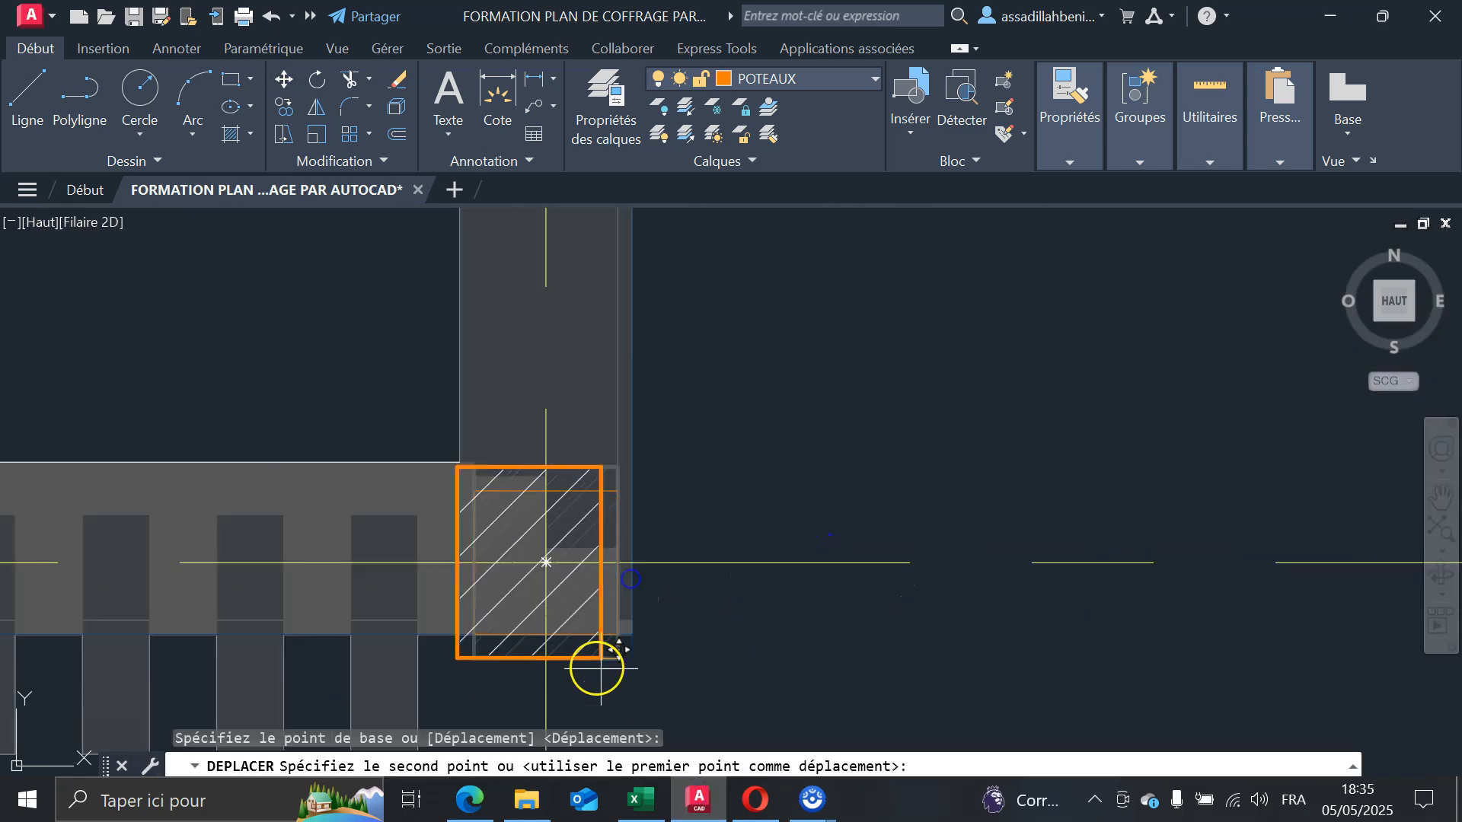
pyautogui.press('Escape')
# - Inspect the hatched columns on all four floor plans, checking their orientation and position in the walls
pyautogui.scroll(-8, 754, 522)
pyautogui.moveTo(753, 522); pyautogui.dragTo(959, 554, button='middle')
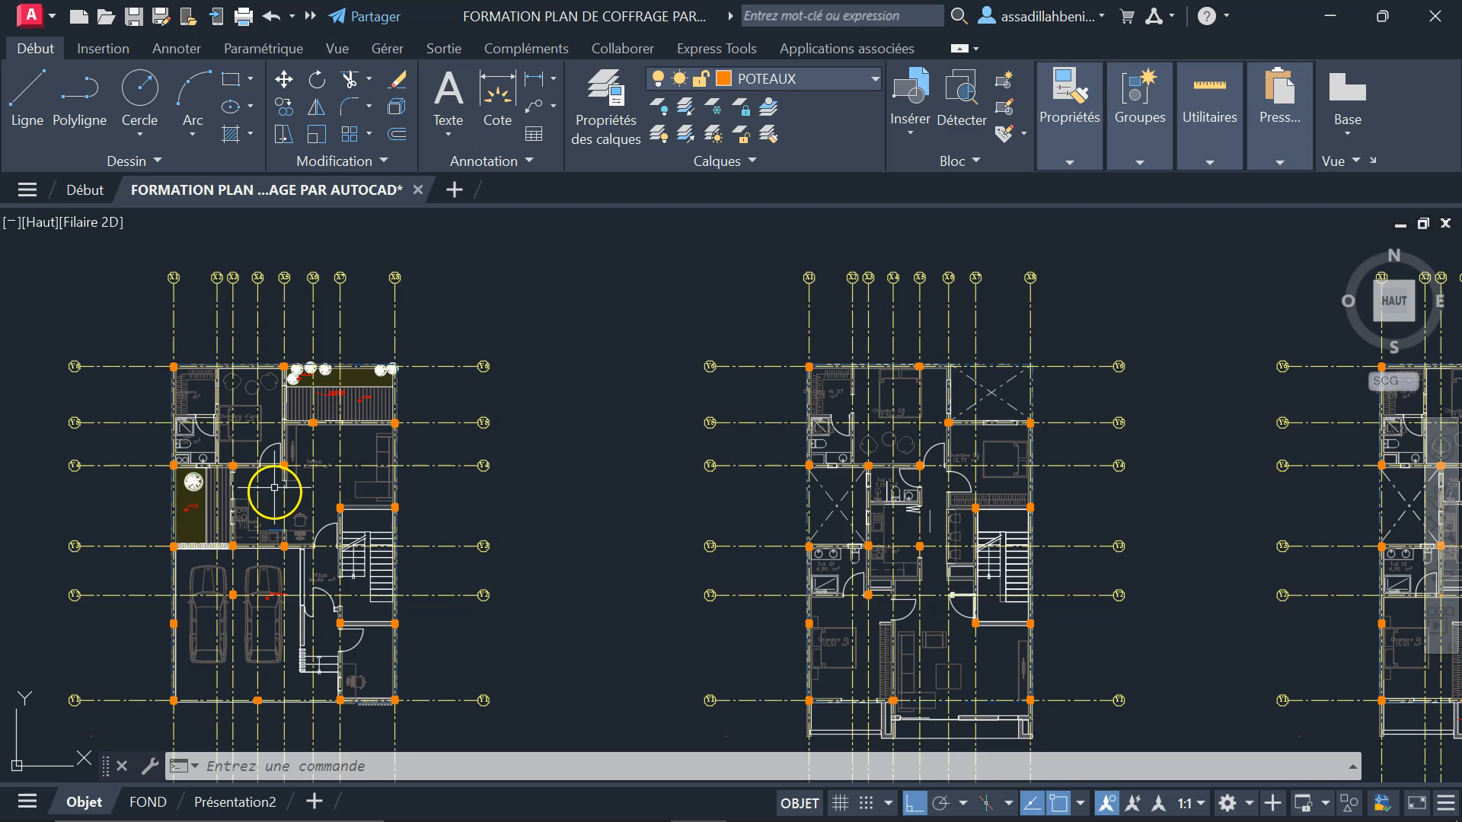
pyautogui.scroll(10, 274, 488)
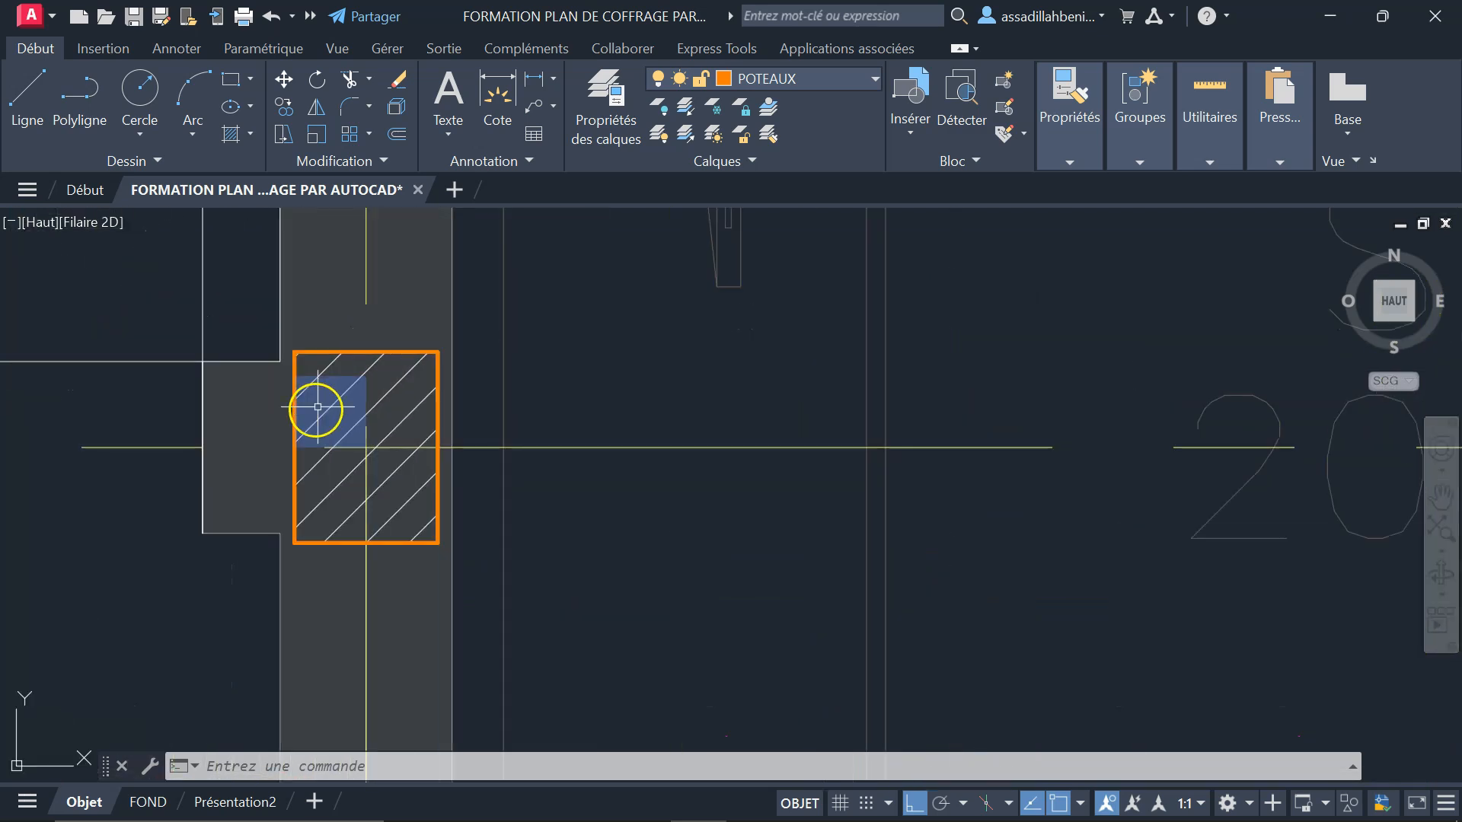
pyautogui.scroll(-10, 317, 408)
pyautogui.scroll(8, 491, 542)
pyautogui.scroll(-8, 444, 424)
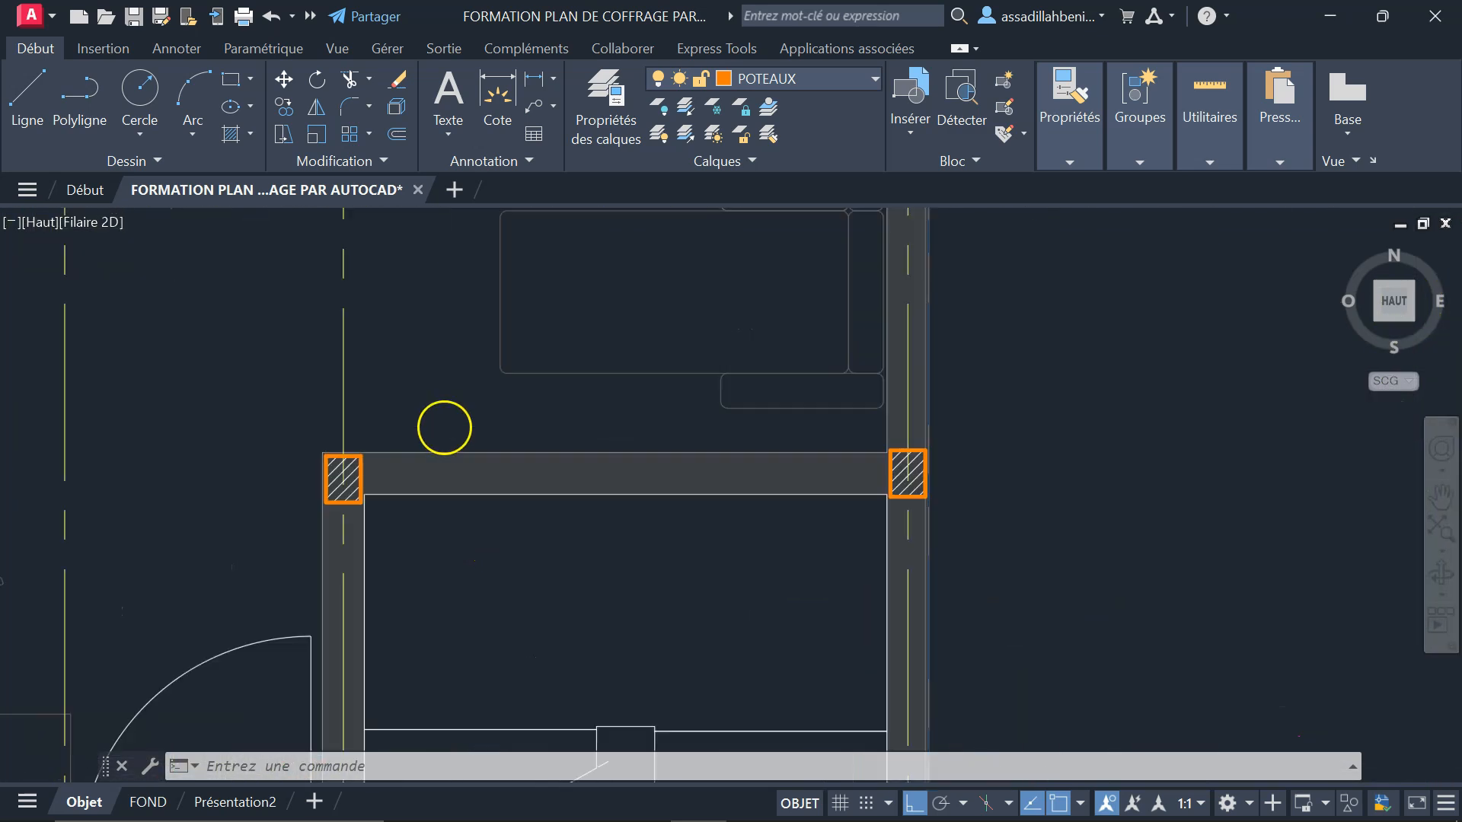
pyautogui.scroll(-8, 294, 544)
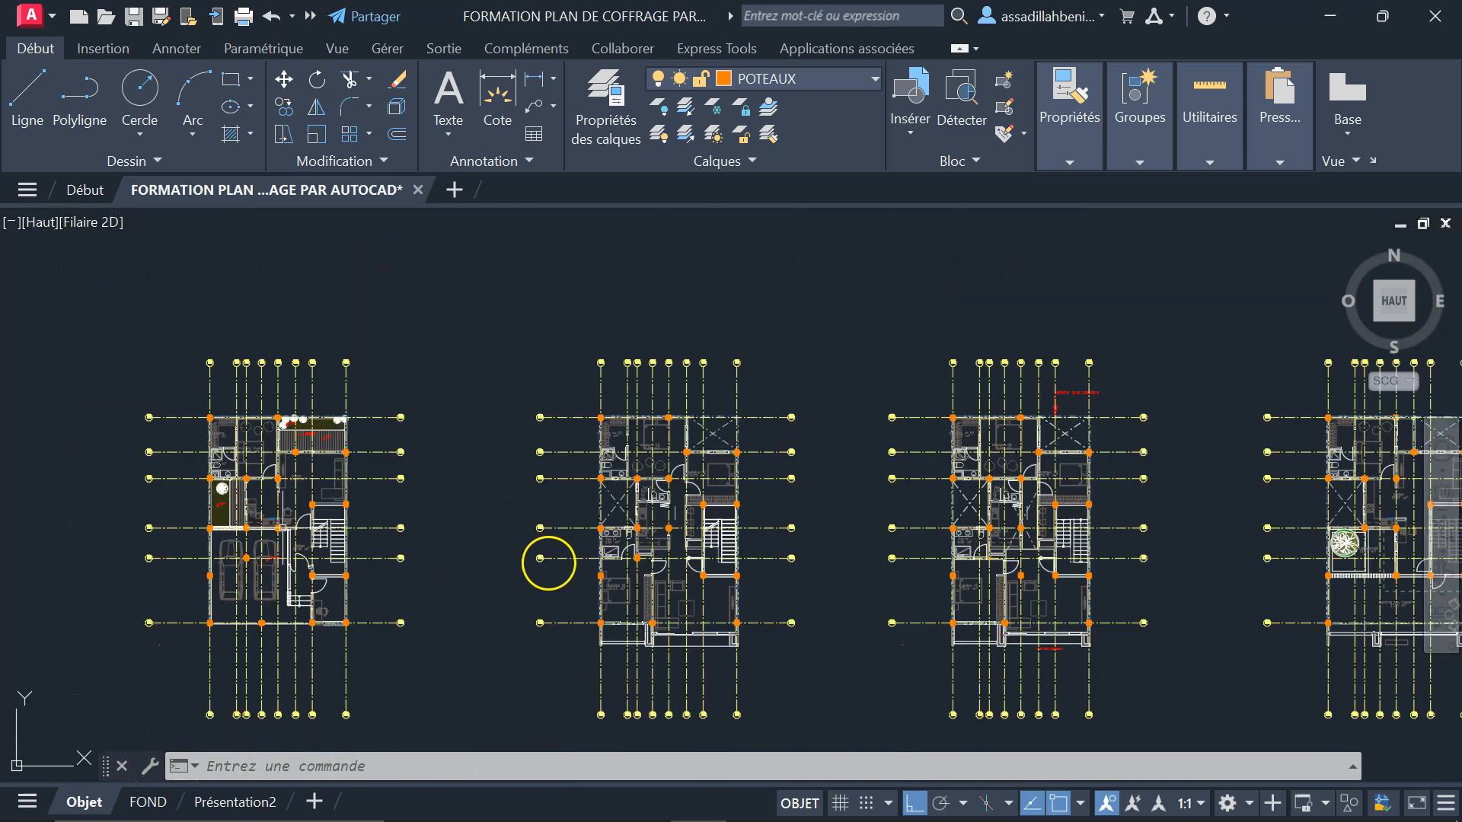
pyautogui.scroll(6, 662, 508)
pyautogui.scroll(6, 555, 375)
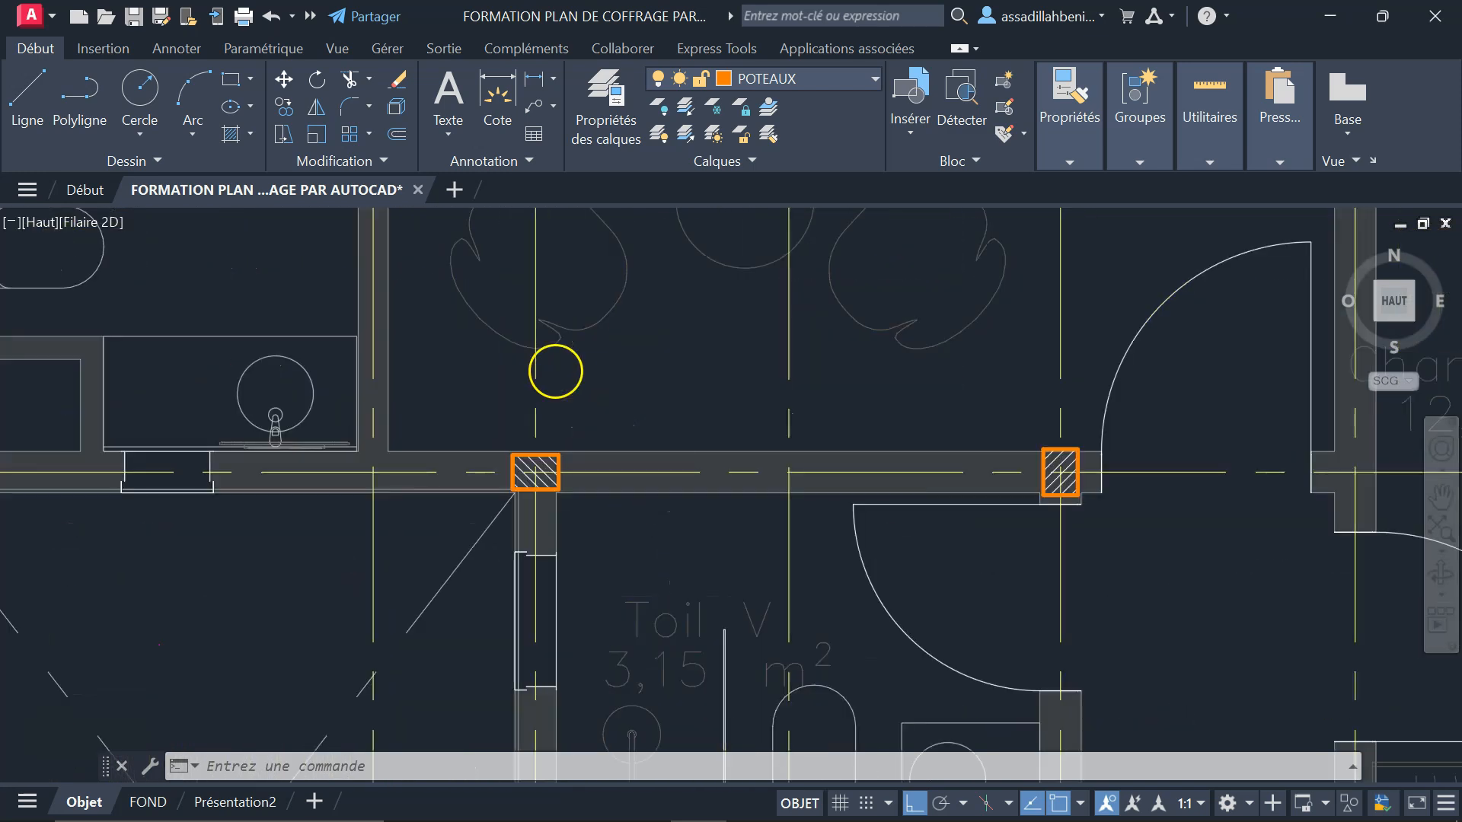
pyautogui.scroll(-6, 376, 420)
pyautogui.scroll(-6, 949, 516)
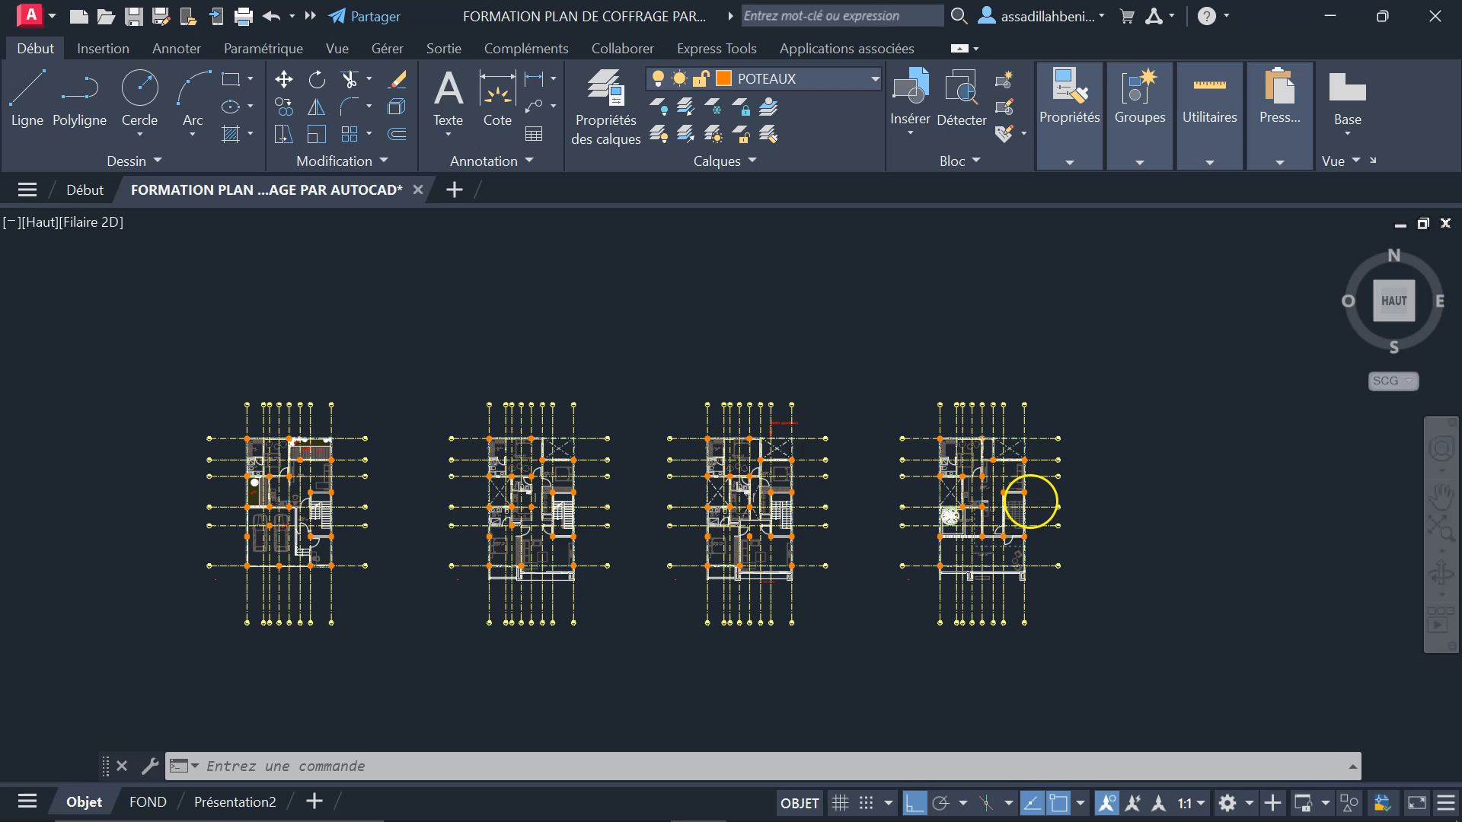
pyautogui.scroll(4, 1029, 502)
pyautogui.scroll(6, 1001, 406)
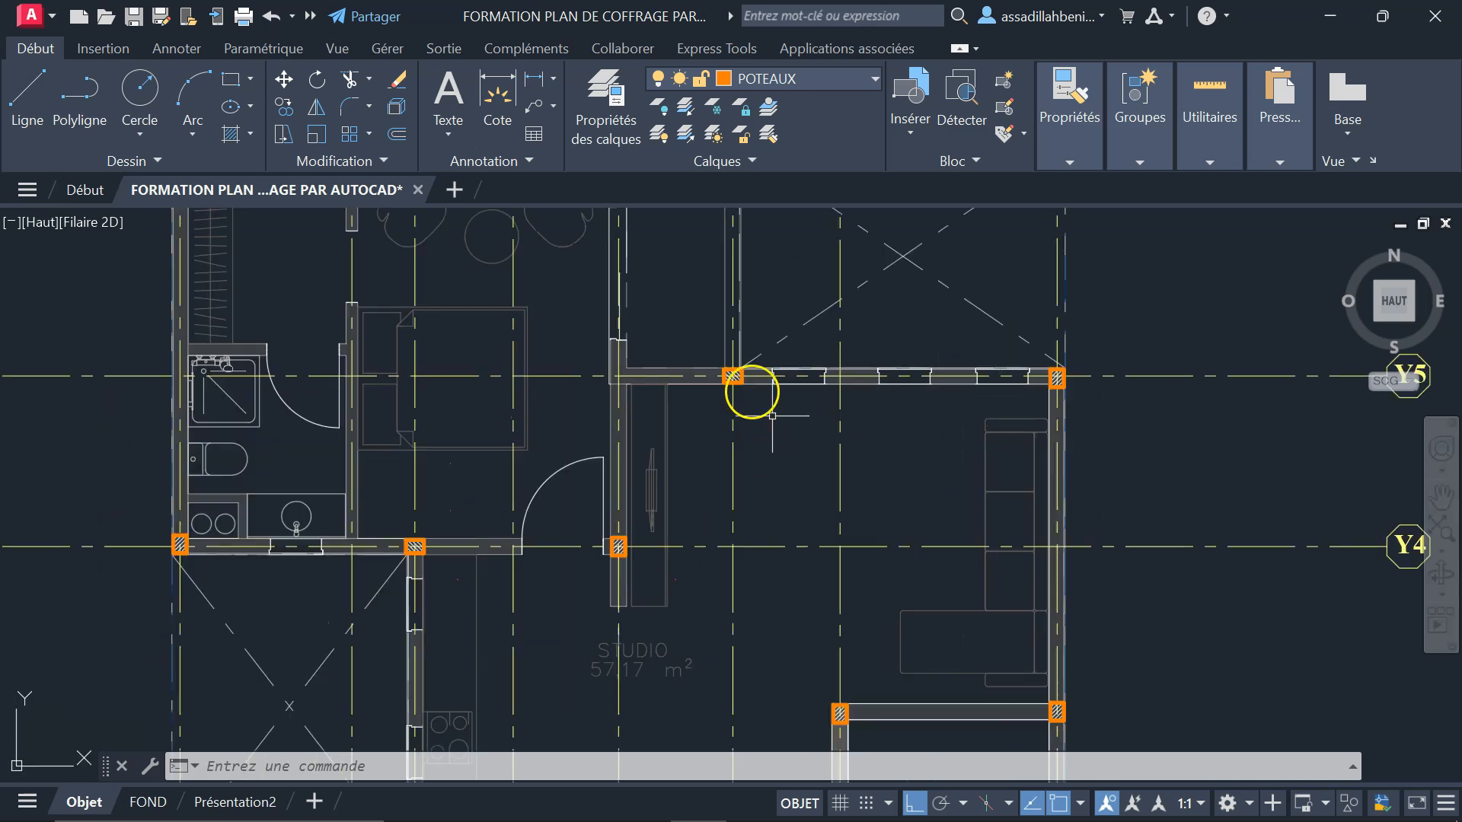
pyautogui.scroll(-6, 772, 416)
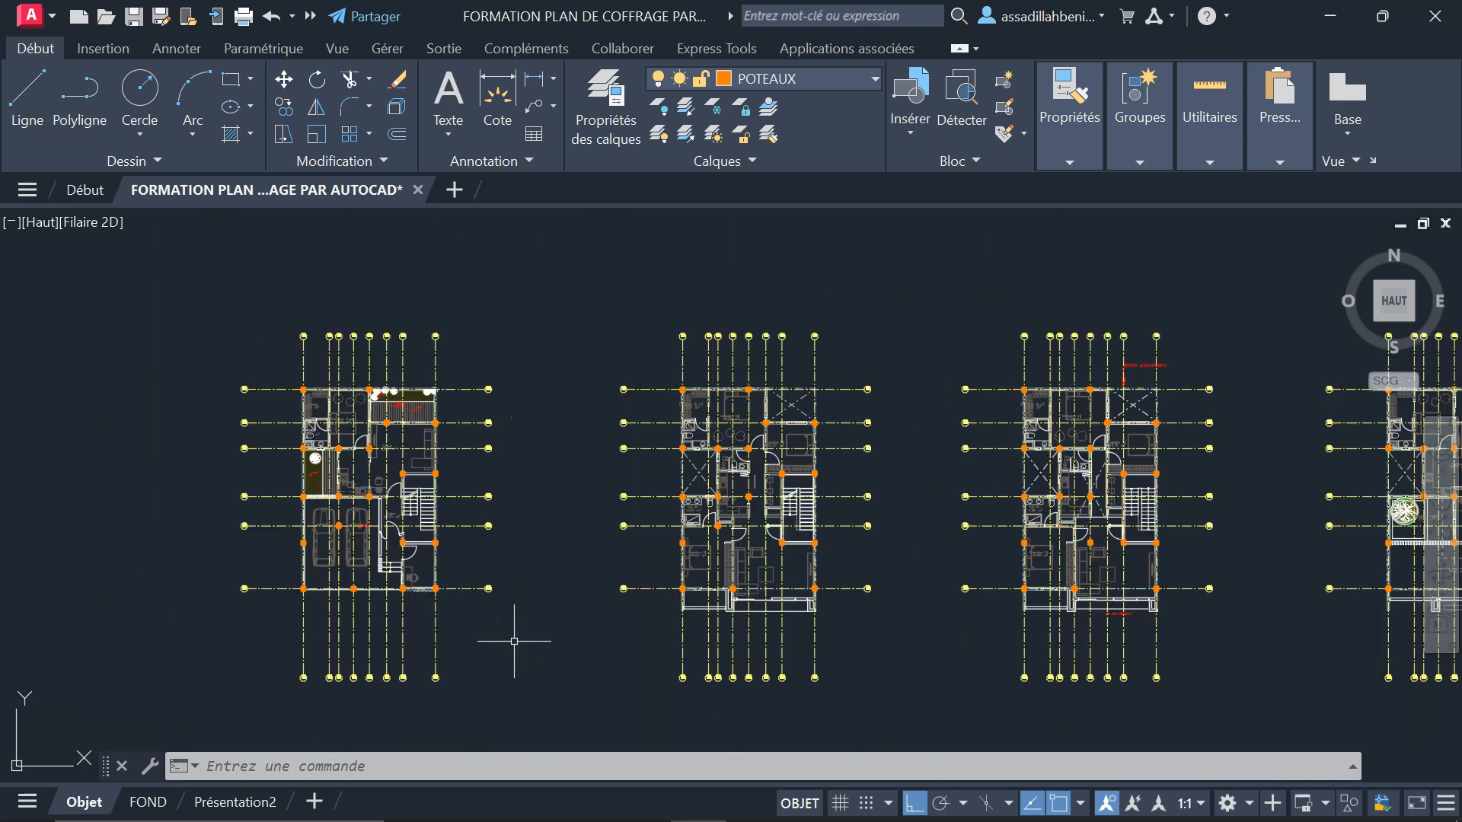